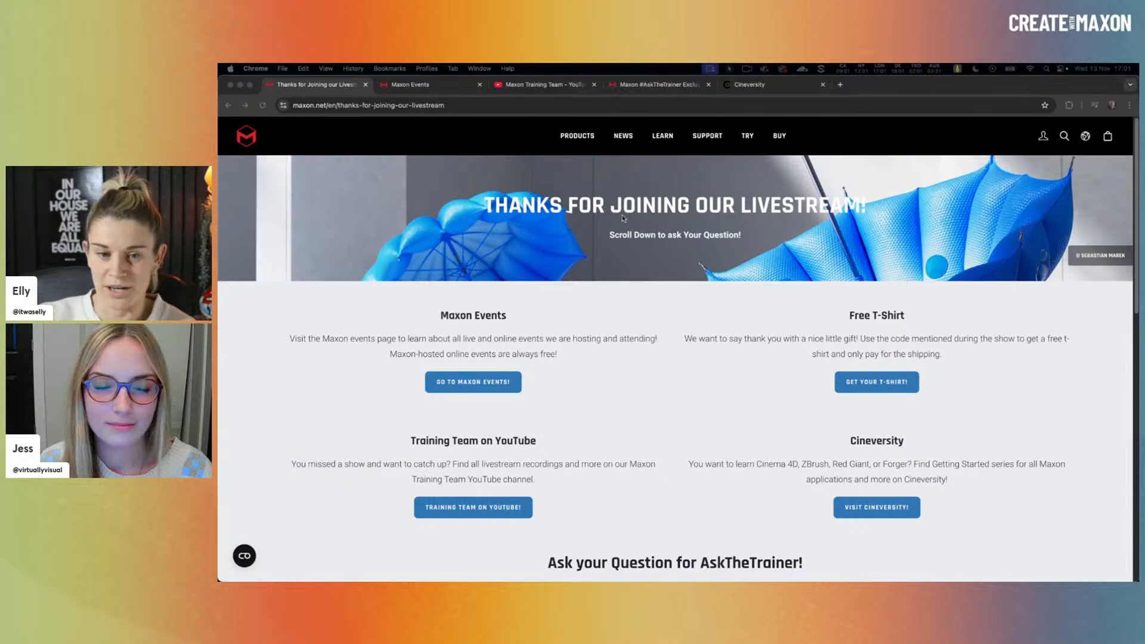
Step: Review the upcoming live streams and recent videos on the Maxon Training Team YouTube channel
click(544, 85)
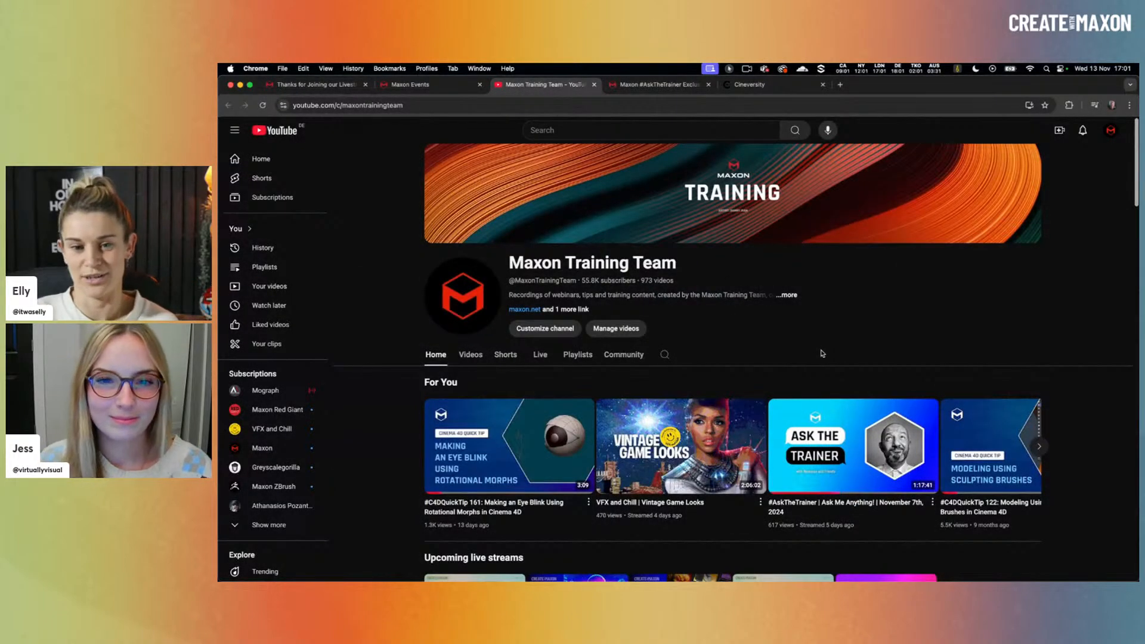
scroll(819, 352, down, 3)
scroll(813, 351, down, 1)
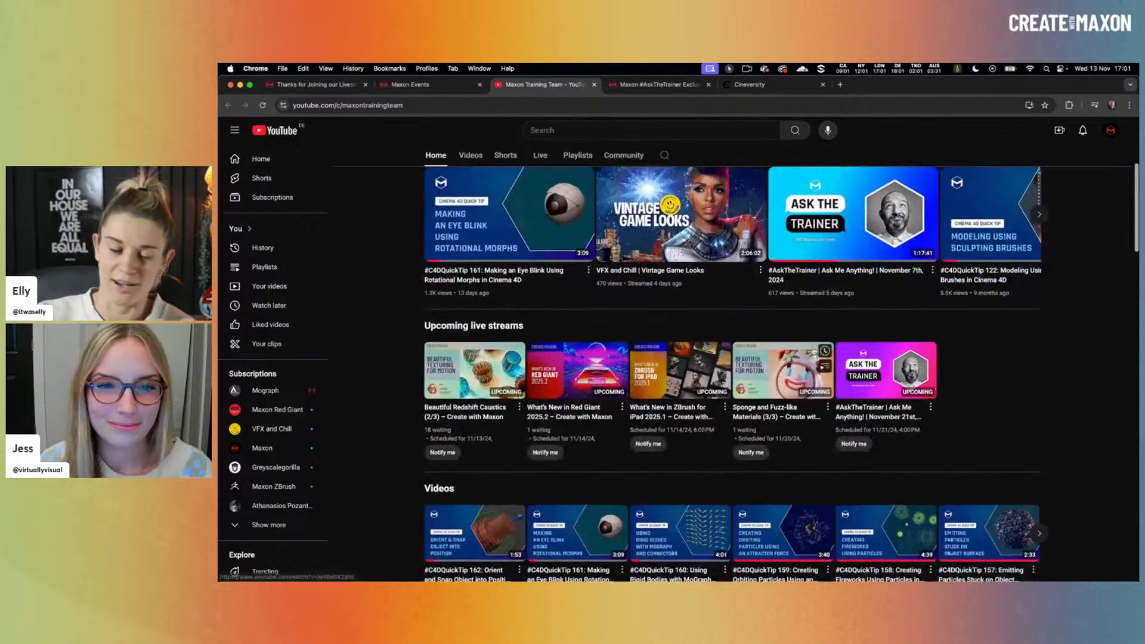
scroll(814, 351, down, 1)
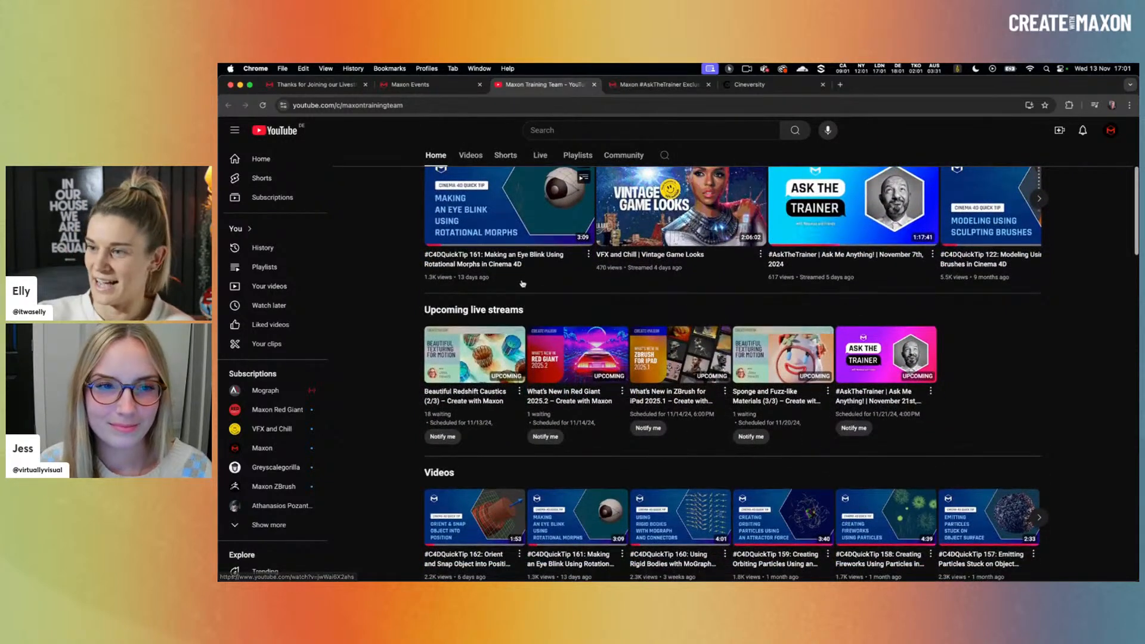
scroll(490, 286, down, 1)
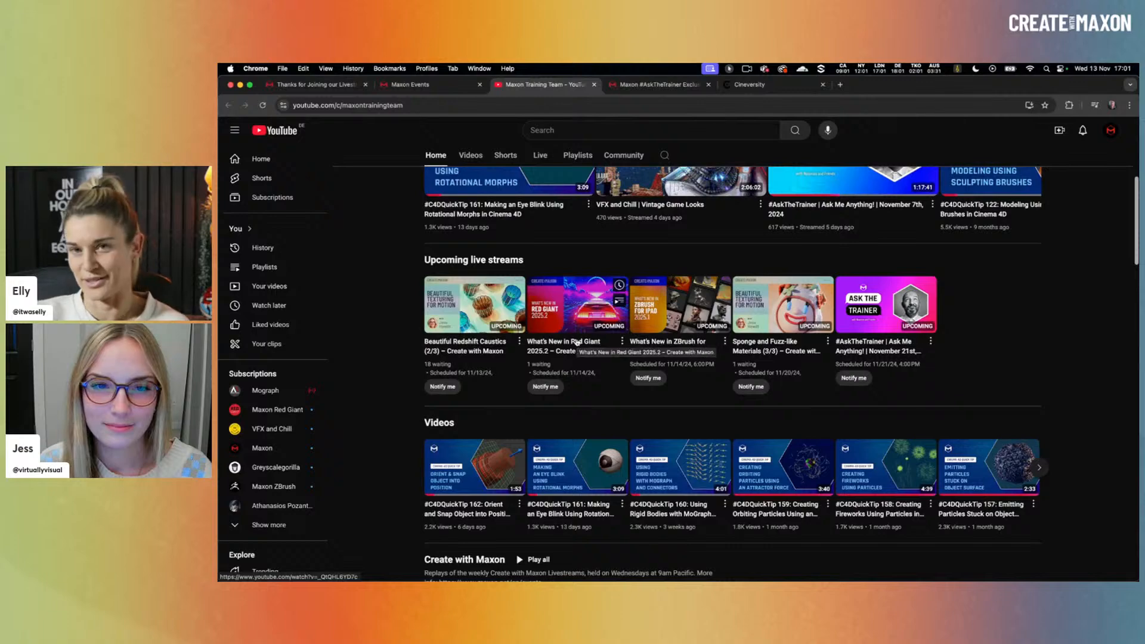
scroll(480, 330, down, 4)
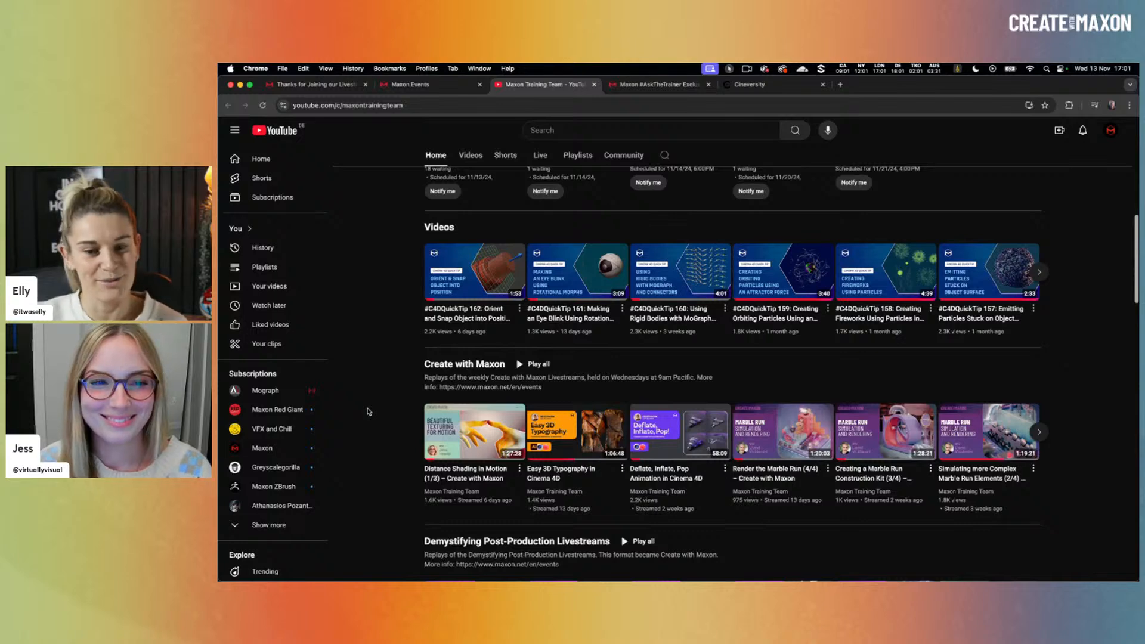
Step: Return to the livestream thank-you page and review the upcoming events listed on the Maxon Events page
click(314, 84)
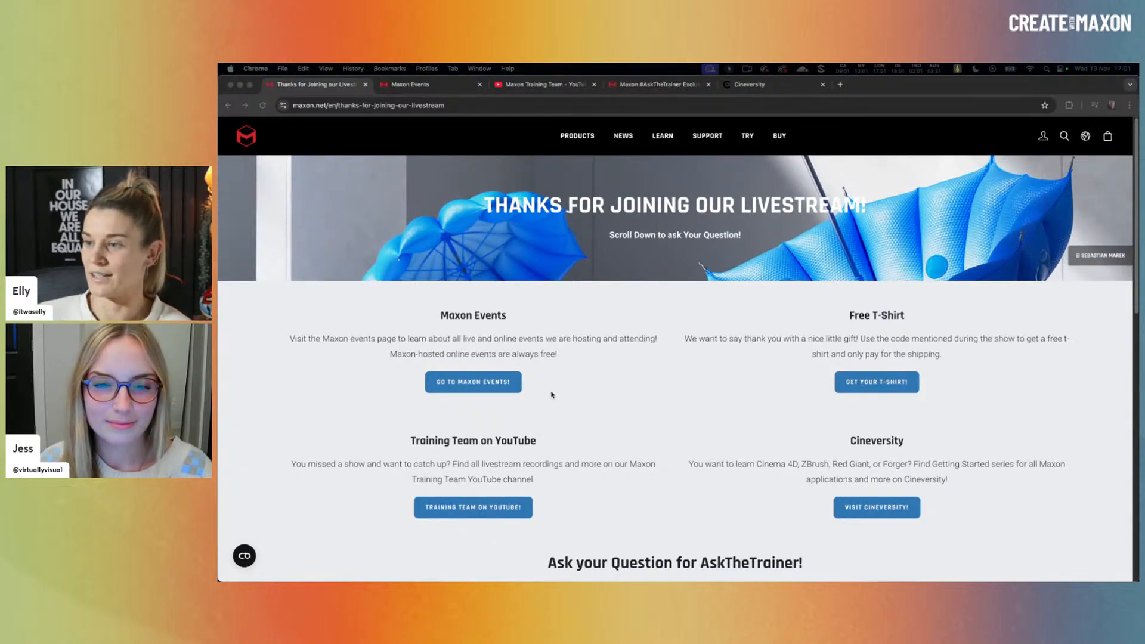
click(433, 88)
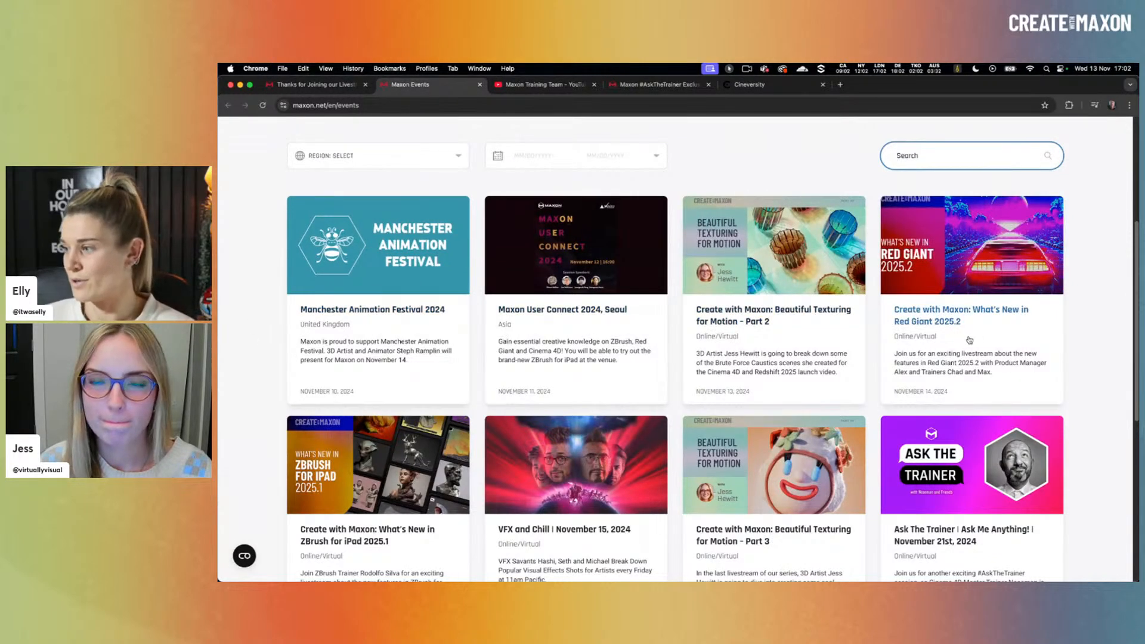
scroll(969, 334, down, 1)
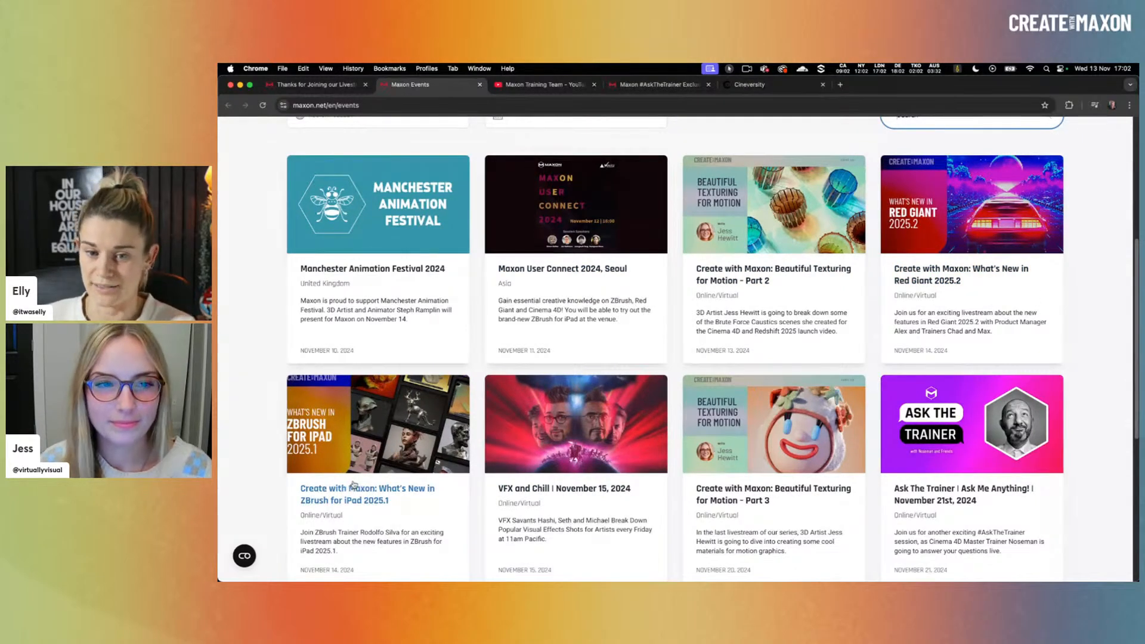
Step: Go back to the livestream thank-you page, then browse the Cineversity page
click(316, 84)
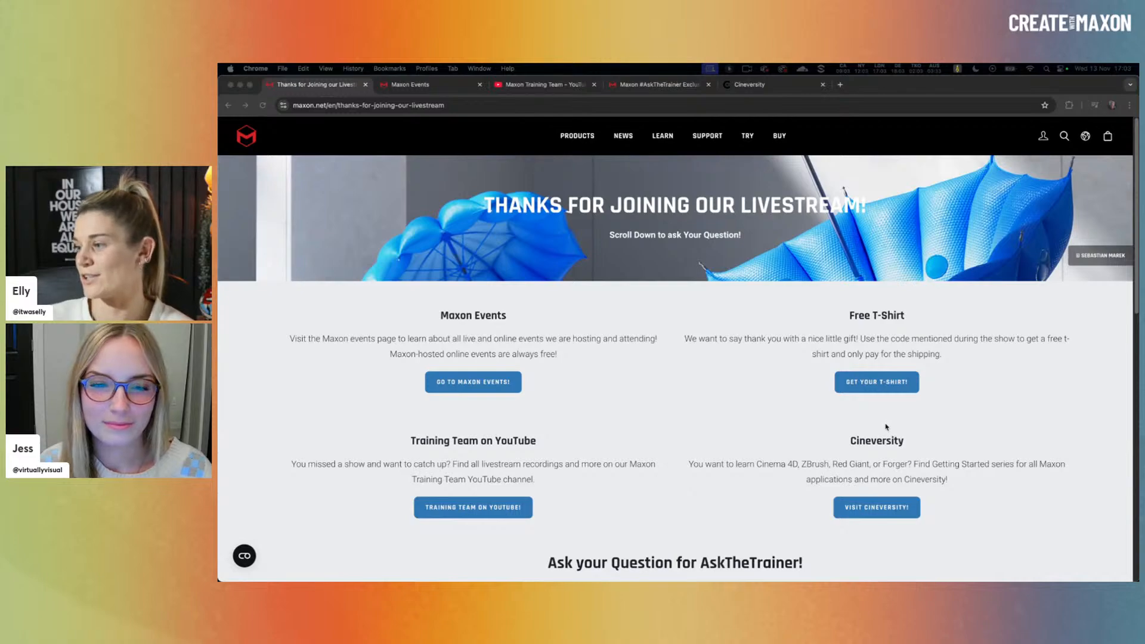
click(752, 85)
scroll(970, 238, down, 4)
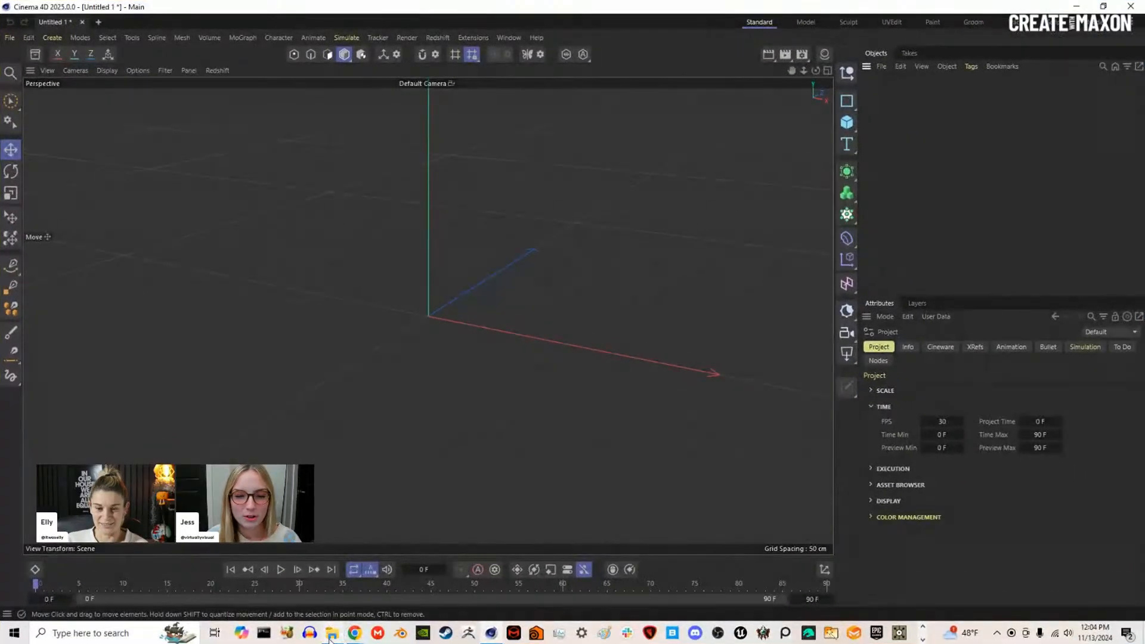
Step: Play the Cloner Glass Render V2 (1) video from the Maxon Livestreams folder as reference, and close it to return to Cinema 4D
click(331, 636)
drag(955, 308, 908, 139)
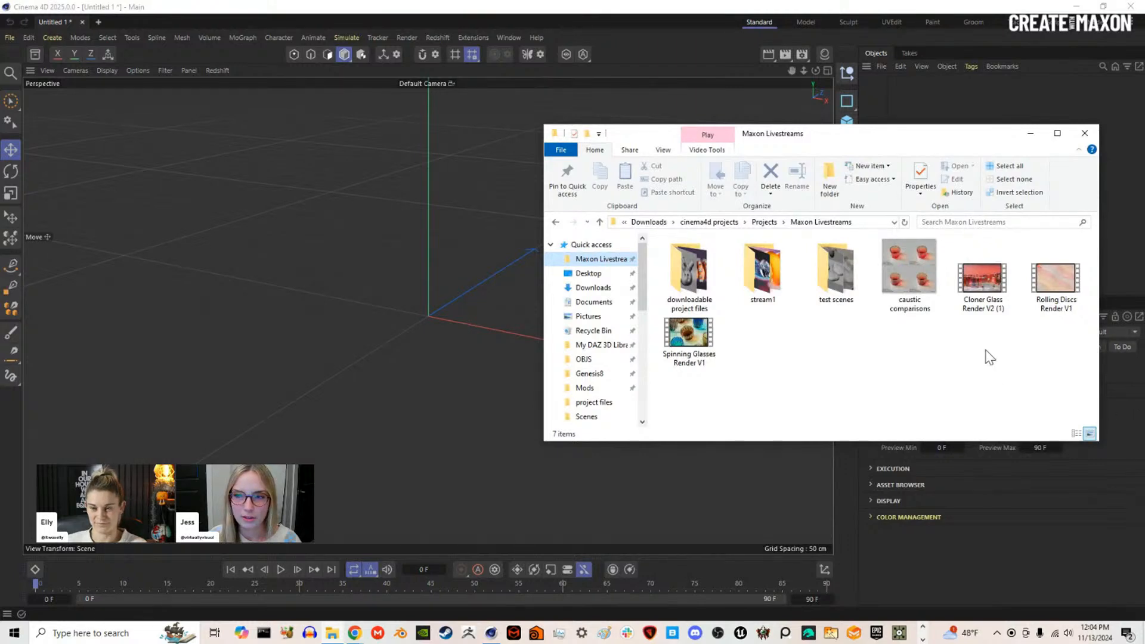
double_click(988, 281)
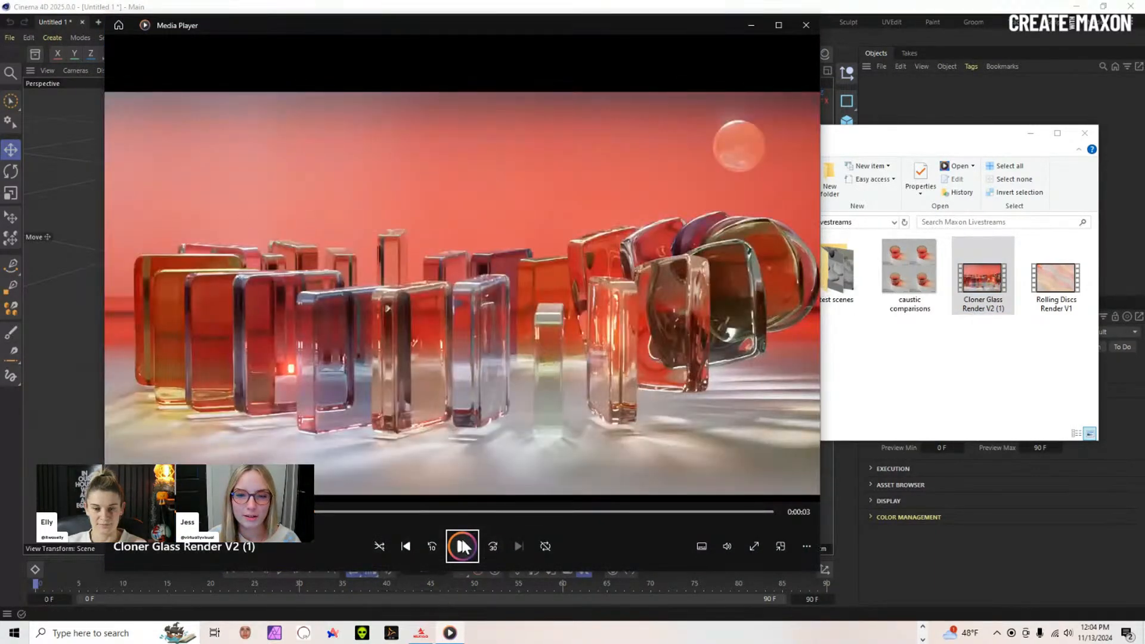
click(462, 546)
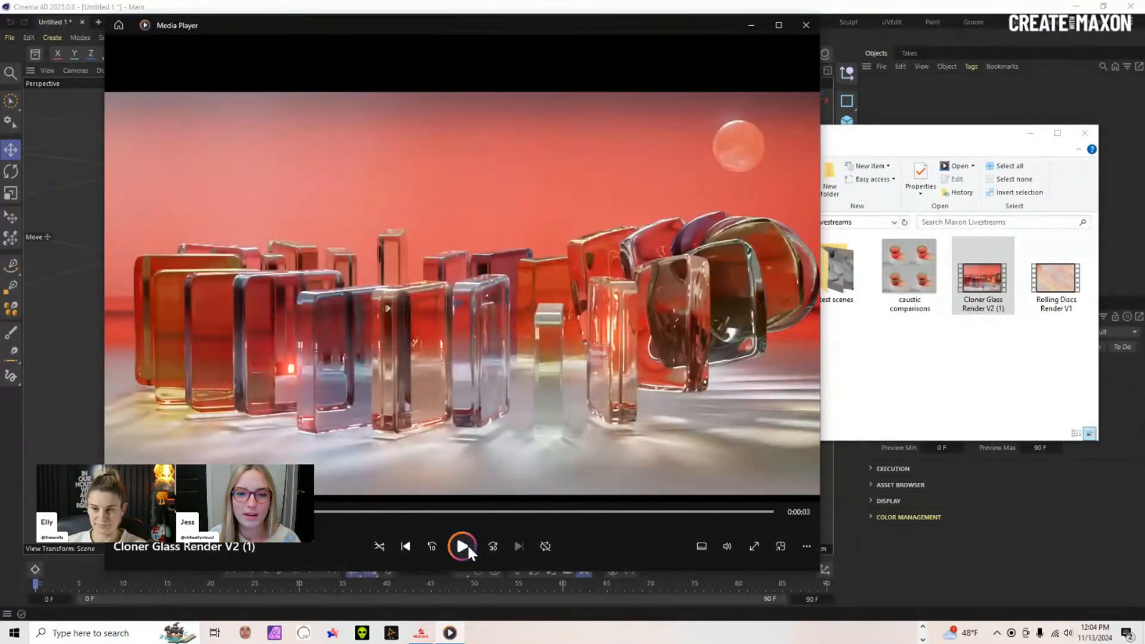
click(463, 547)
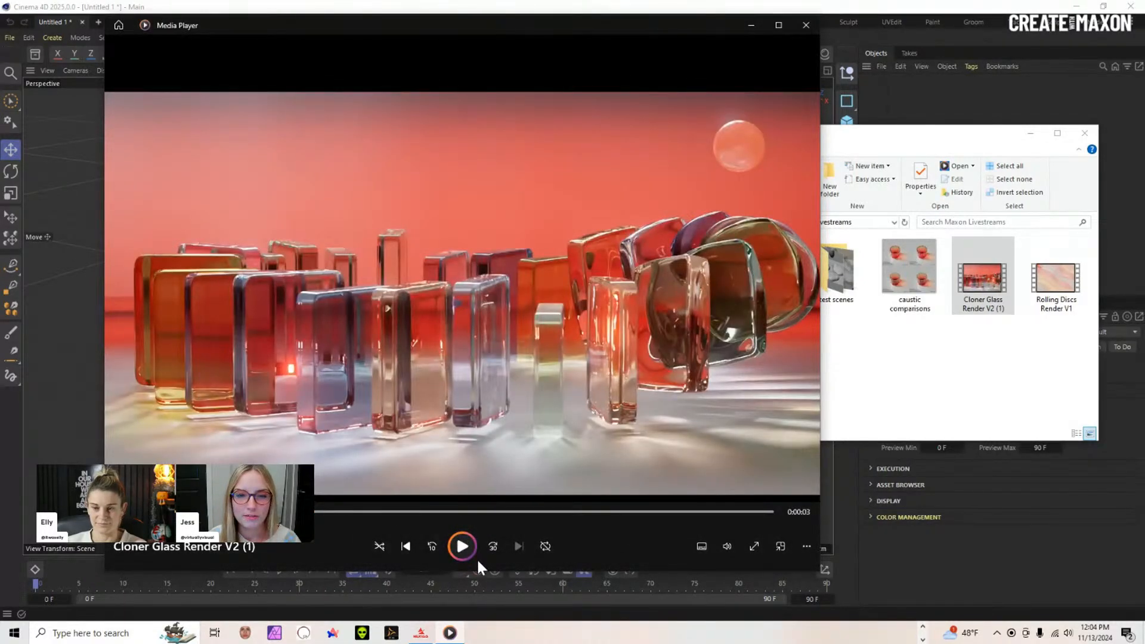
click(806, 22)
click(904, 101)
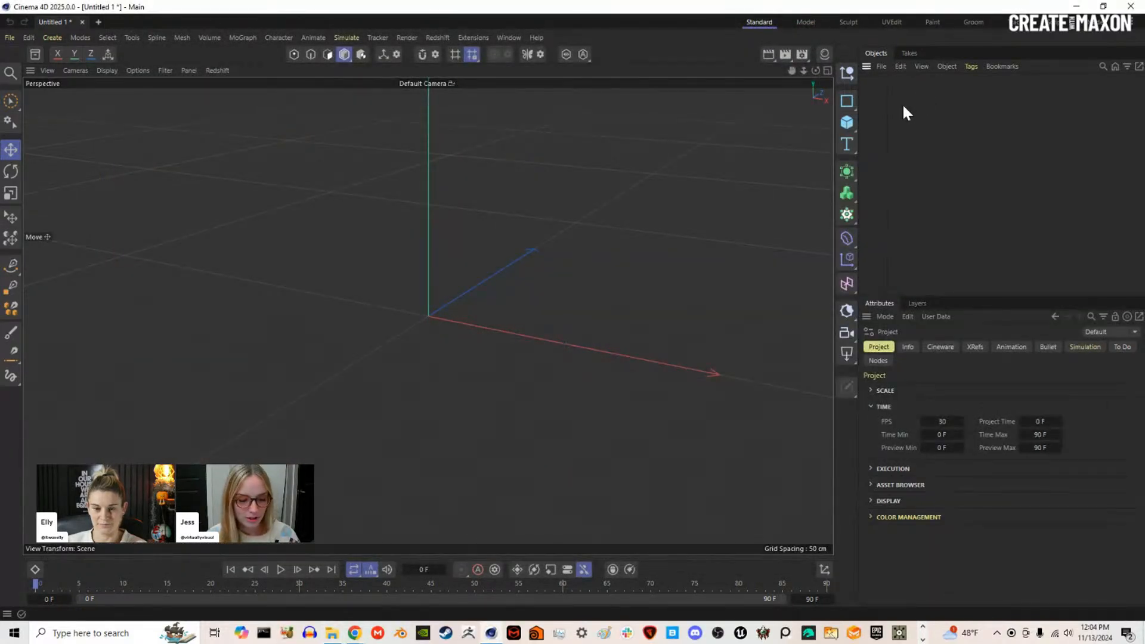
Step: Add a cube and scale it down to a thin upright panel of about 34 × 34 × 8.5 cm
click(847, 123)
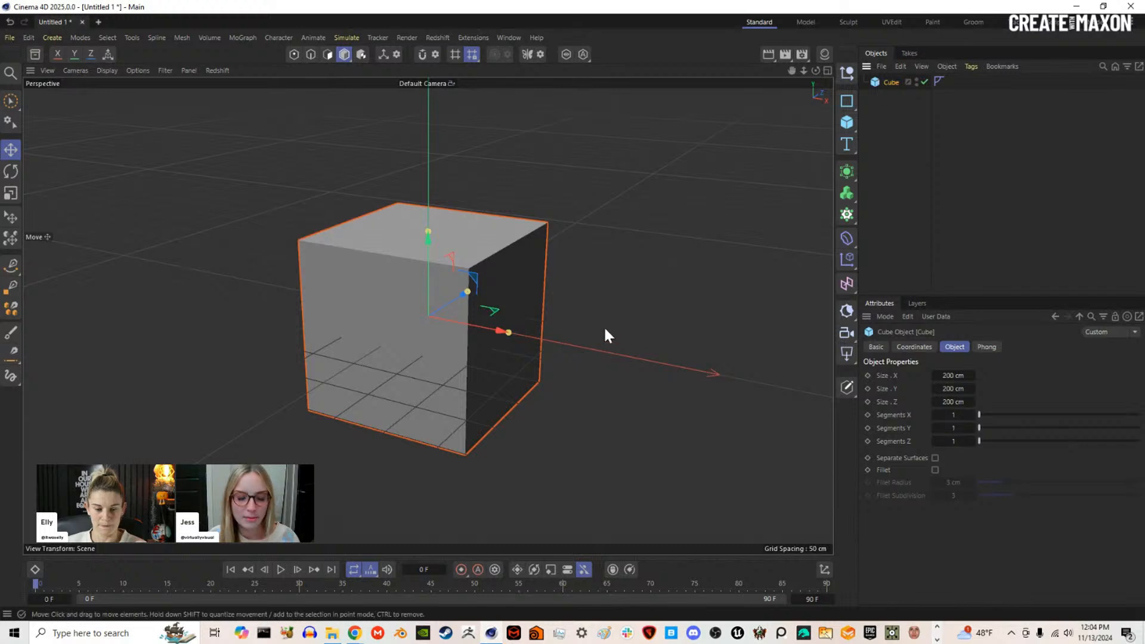
alt+drag(528, 314, 454, 299)
key(t)
drag(643, 315, 186, 362)
alt+drag(396, 289, 425, 381)
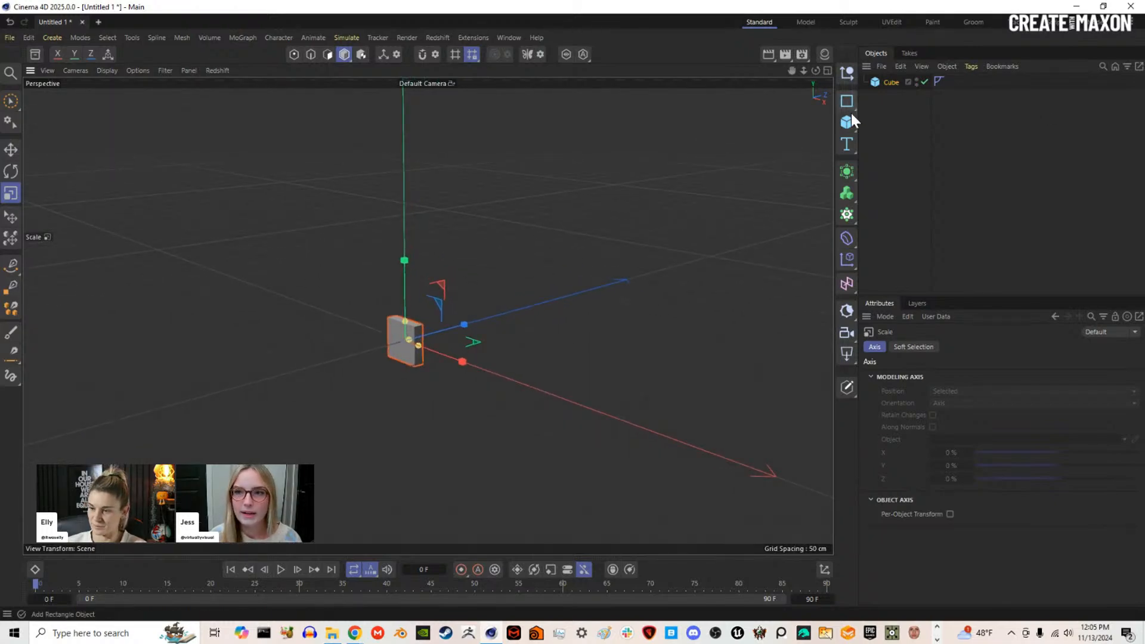
Step: Move the thin cube panel straight up along the Y axis so it stands above the floor grid
key(e)
drag(404, 302, 413, 256)
alt+middle_drag(453, 305, 509, 300)
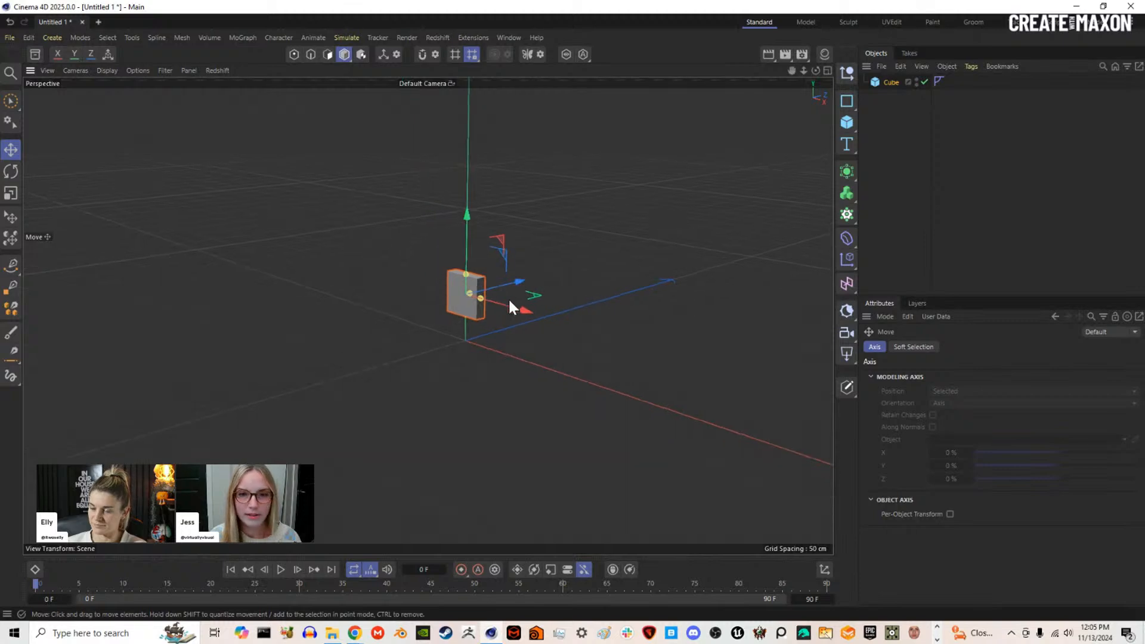
Step: Add a Cloner with the cube panel as its child and set its mode to Radial
click(847, 215)
mouse_move(890, 97)
mouse_down()
mouse_move(902, 81)
mouse_move(890, 81)
mouse_up()
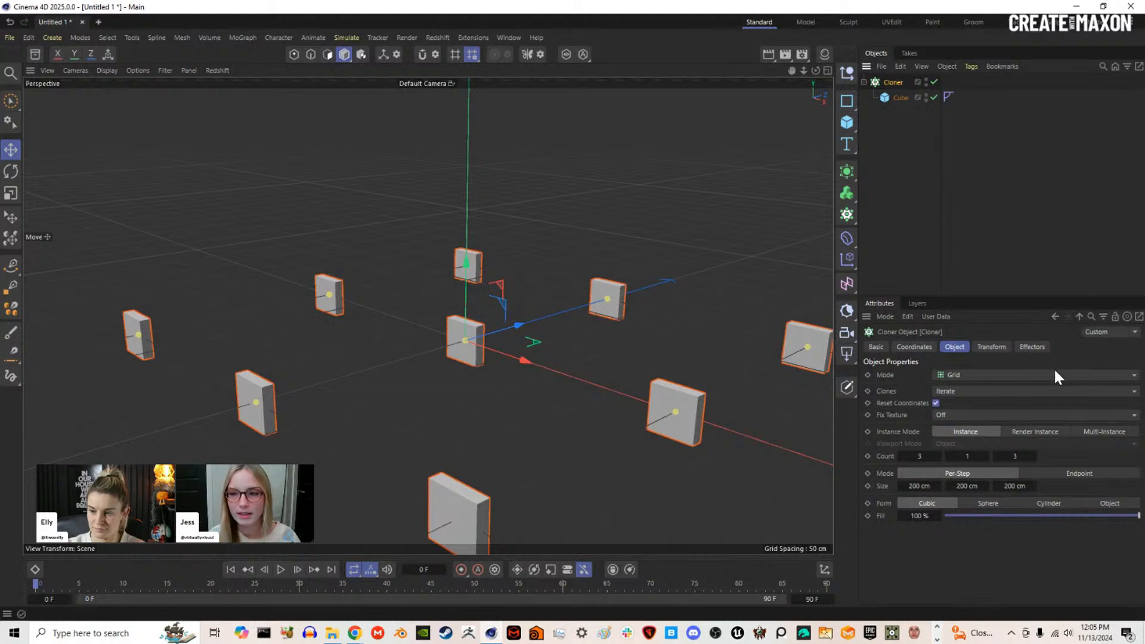
click(944, 376)
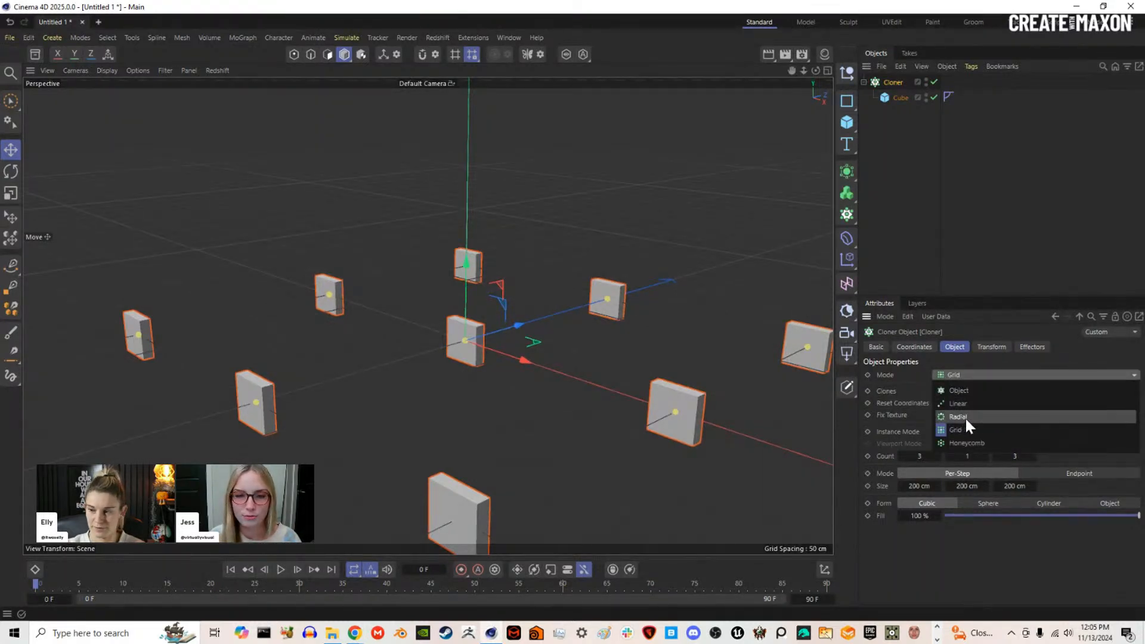
click(961, 416)
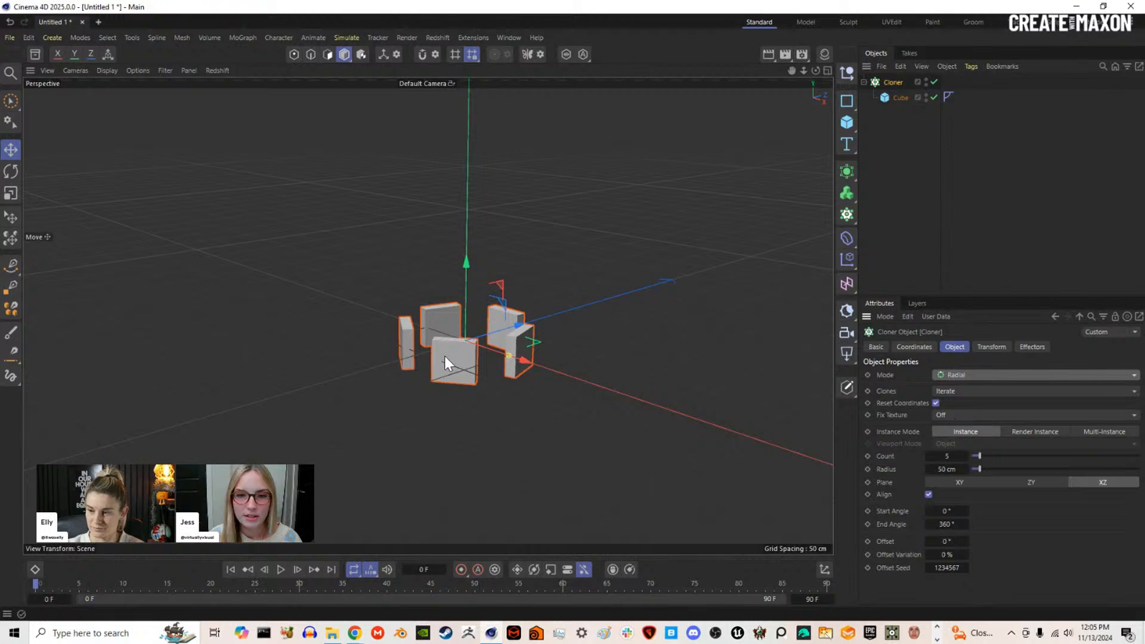
alt+middle_drag(485, 333, 457, 311)
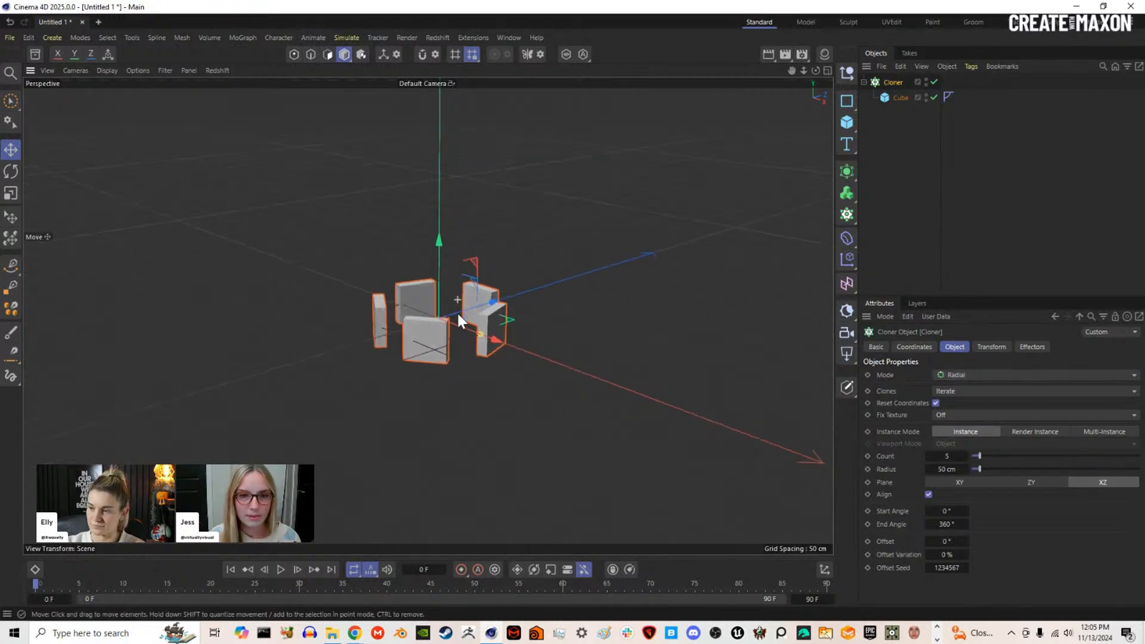
alt+drag(457, 311, 457, 333)
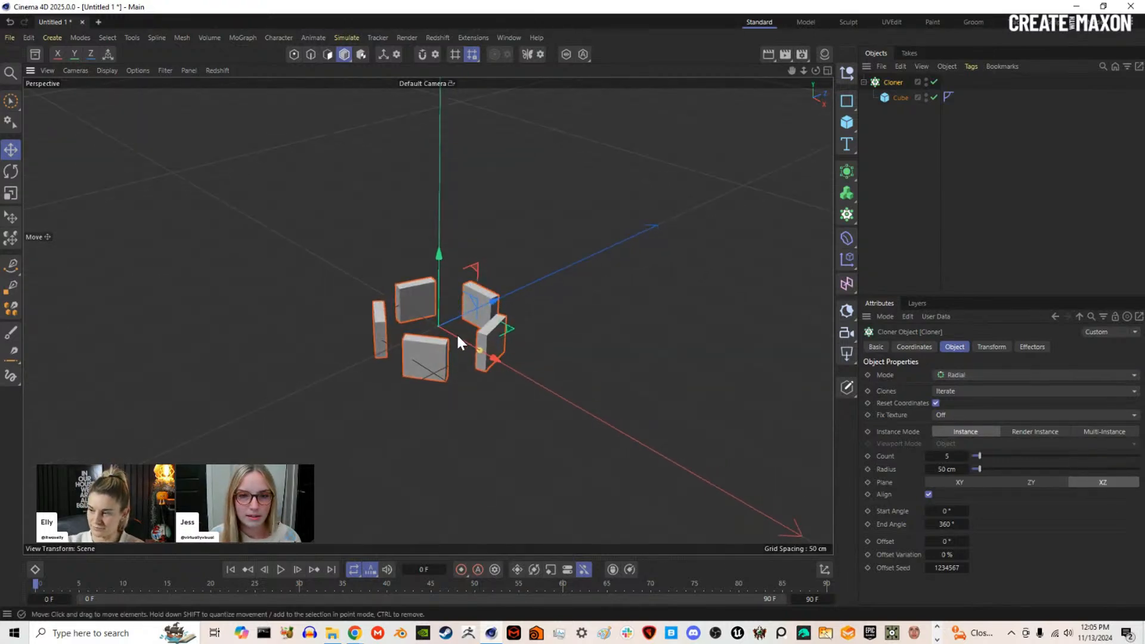
Step: Change the heading rotation (R.H) in the Cloner's transform so the panels point radially outward from the ring's centre
click(991, 347)
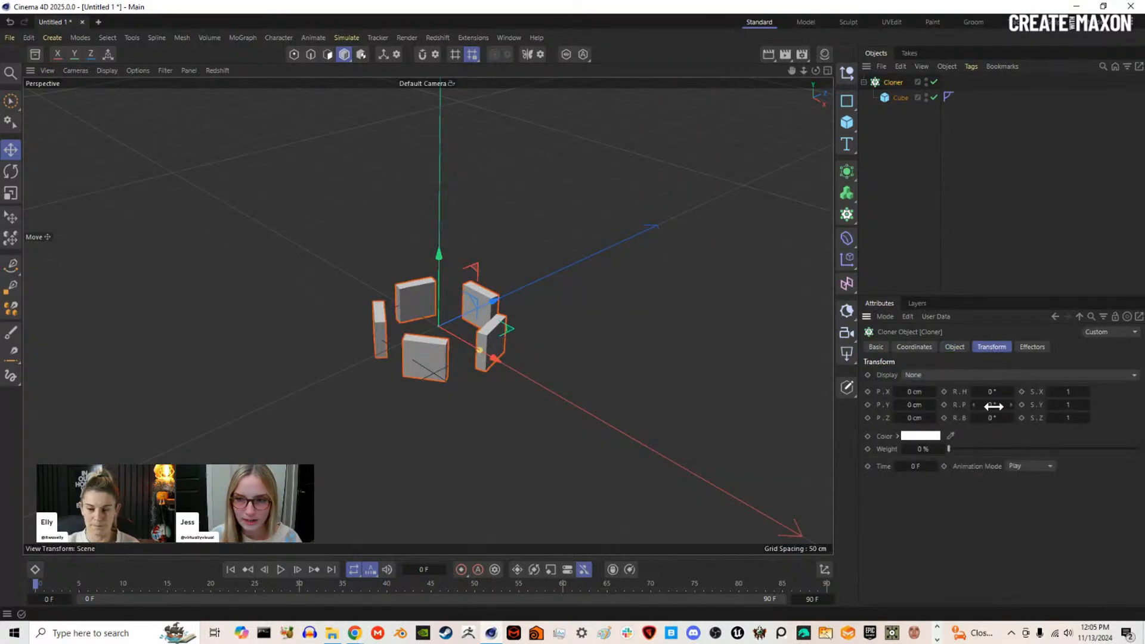
drag(990, 406, 984, 404)
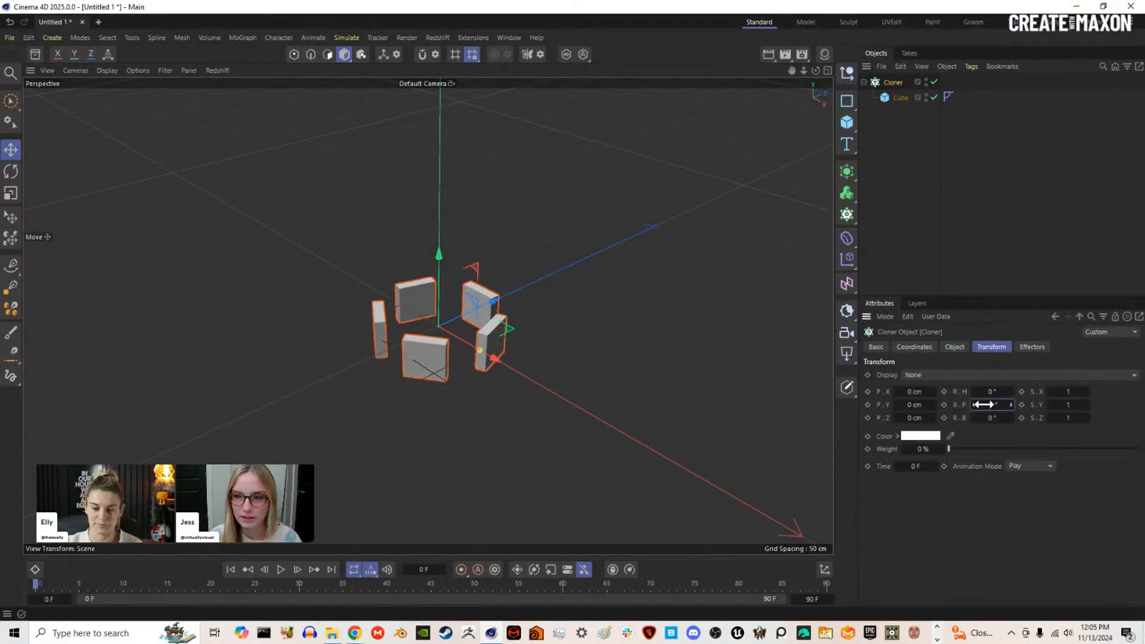
click(990, 391)
text(56)
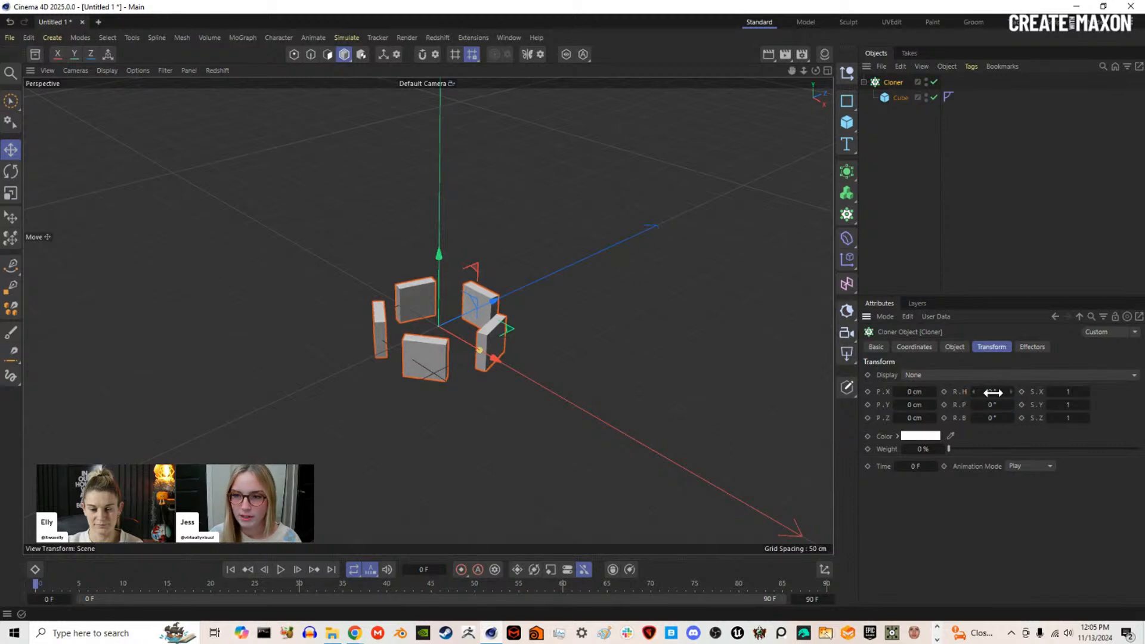
key(Return)
drag(993, 392, 994, 391)
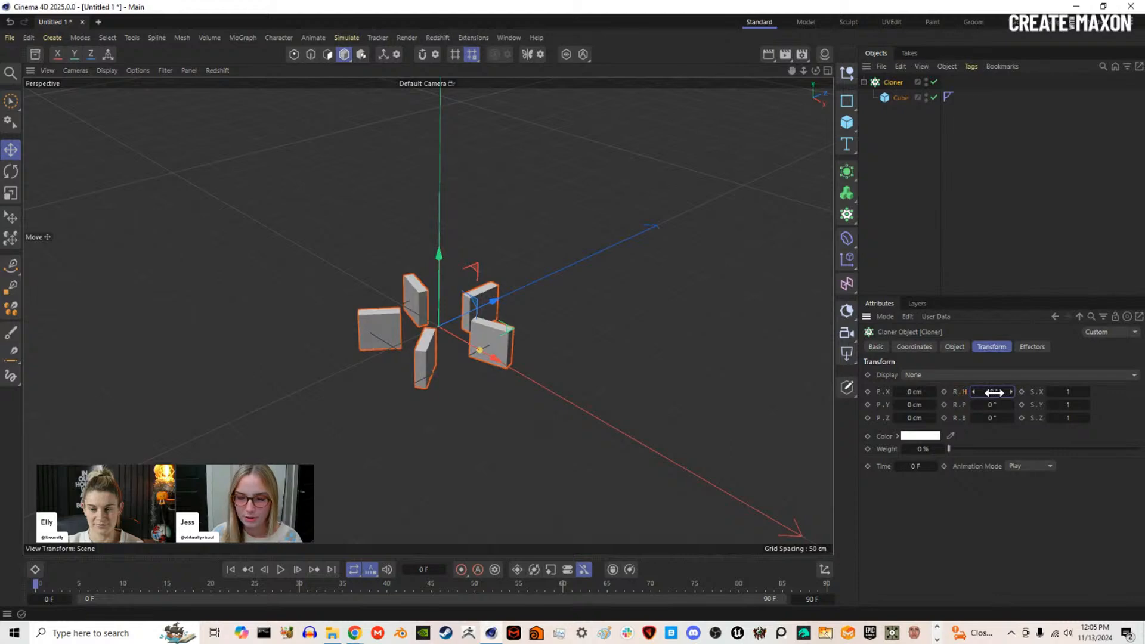
Step: Set the radial Cloner's count to 17 and its radius to 90 cm
click(953, 348)
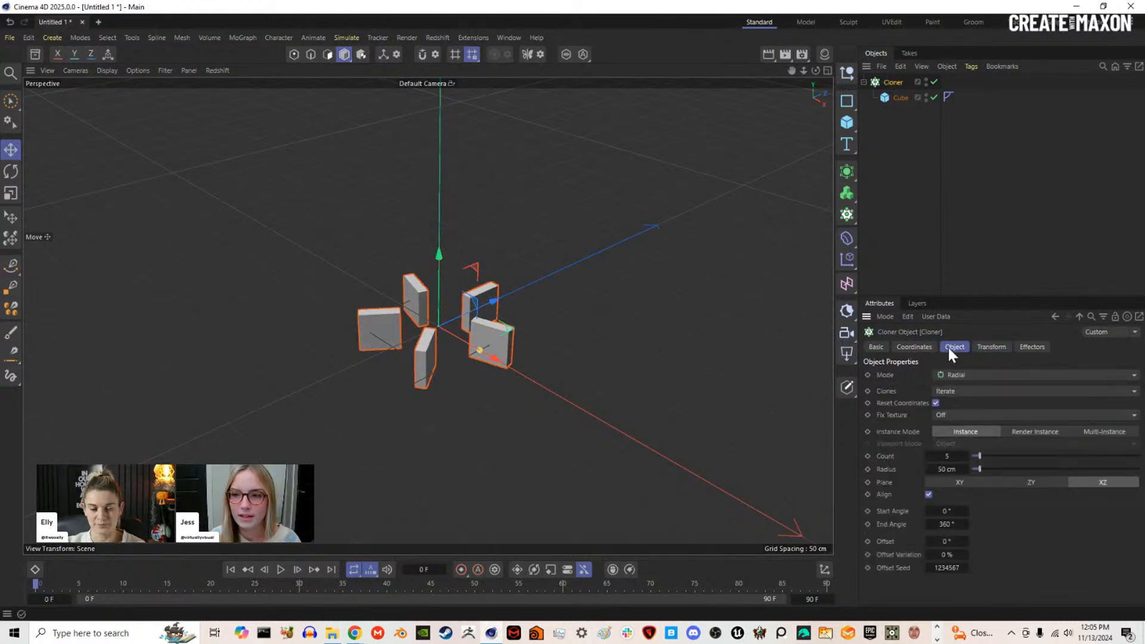
mouse_move(979, 456)
mouse_down()
mouse_move(1001, 456)
mouse_move(987, 468)
mouse_up()
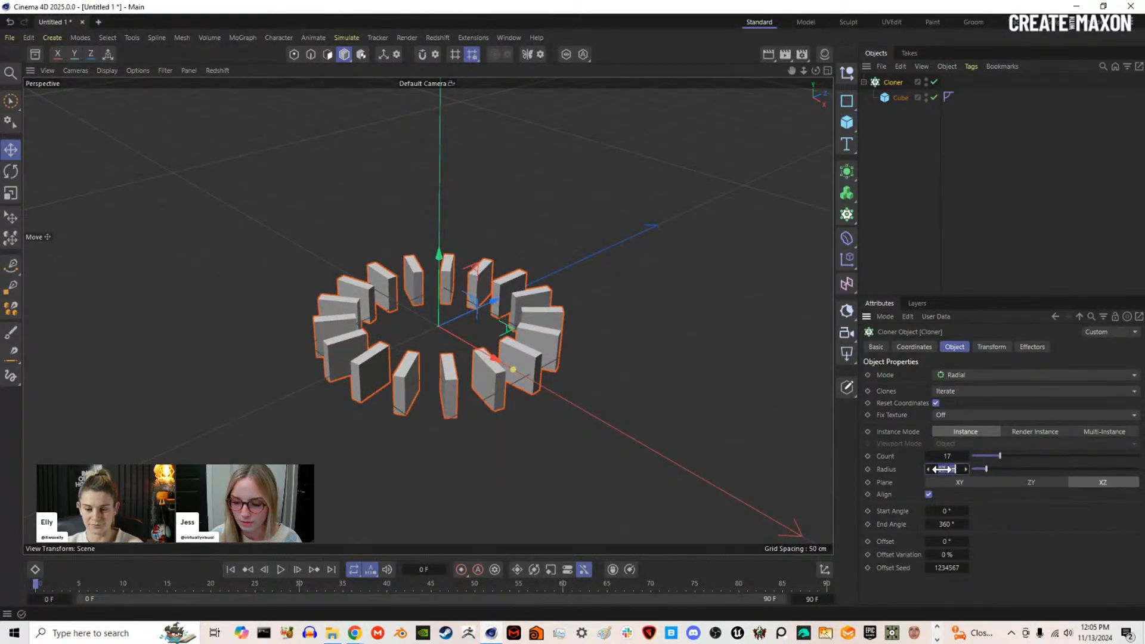
drag(942, 470, 945, 470)
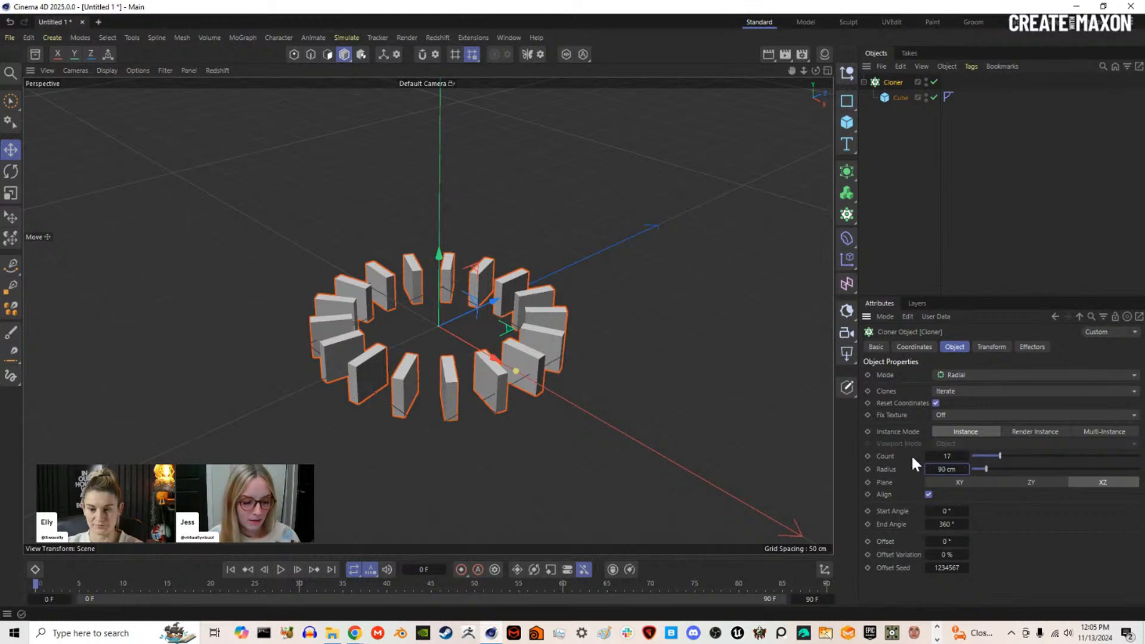
alt+drag(447, 284, 496, 355)
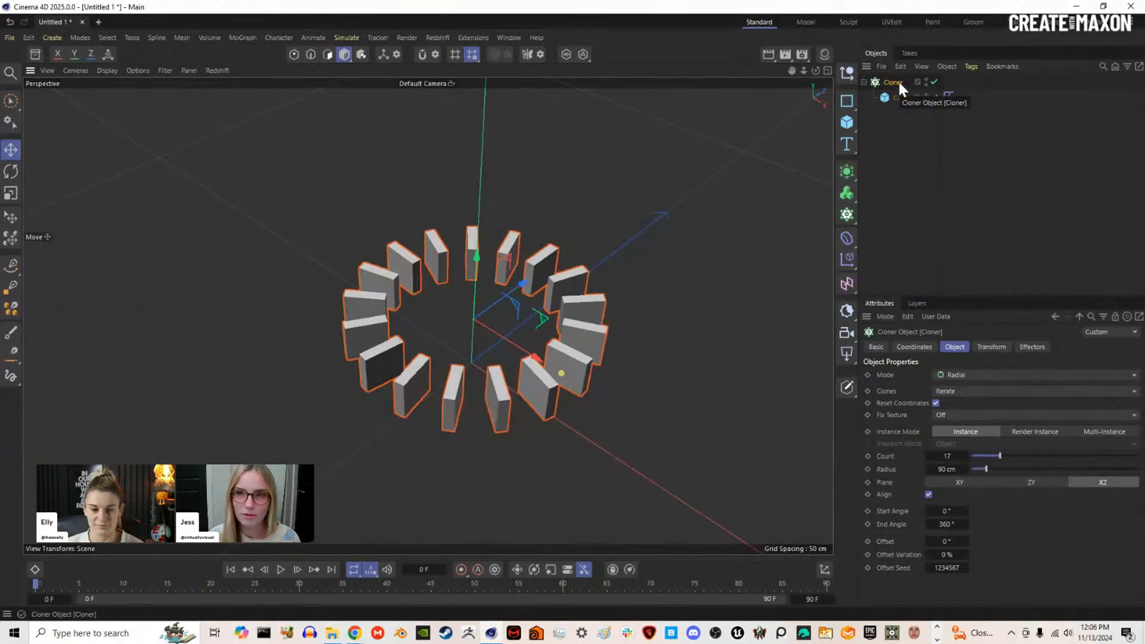
Step: Duplicate the Cloner with its cube and rename the original "cube cloner"
ctrl+drag(897, 77, 898, 79)
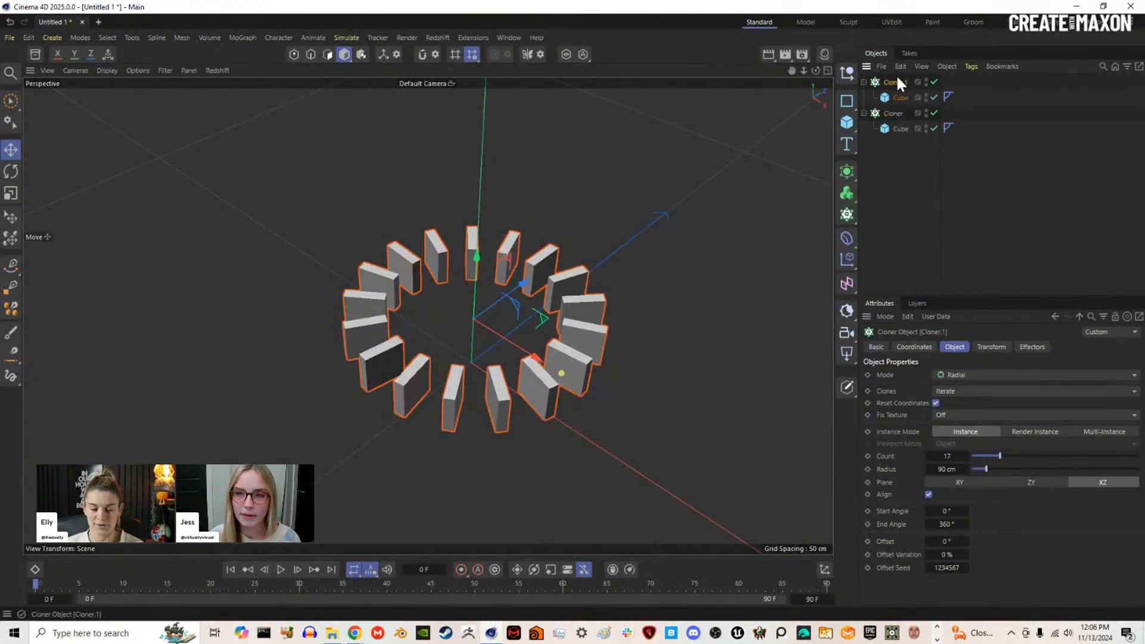
double_click(895, 113)
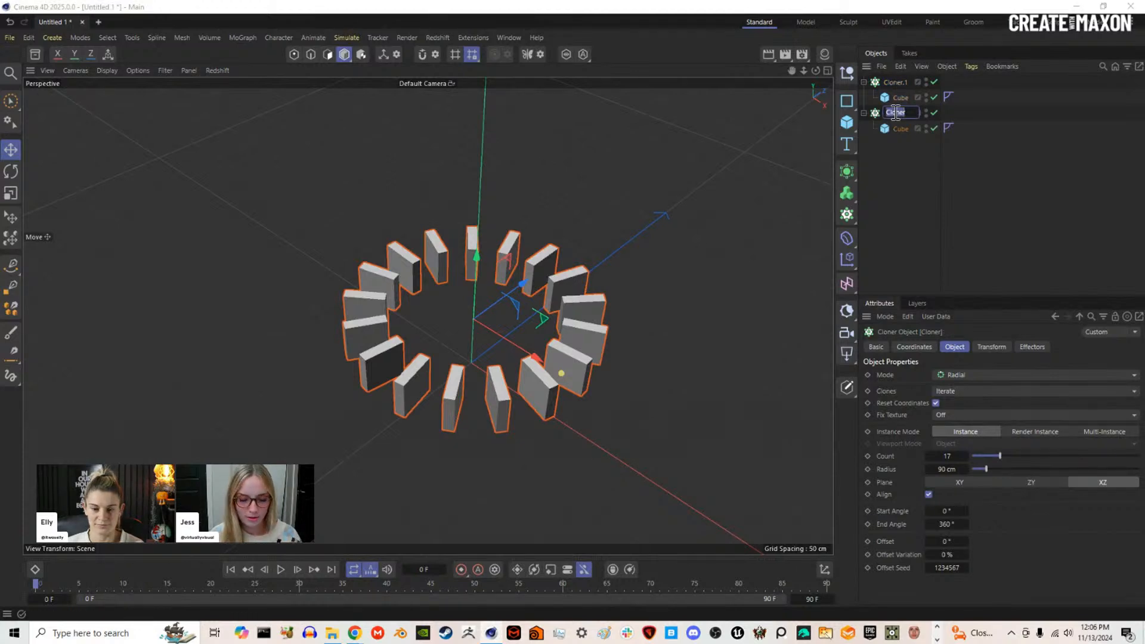
text(Cube cloner)
key(Return)
Step: Delete the cube inside the duplicated Cloner, leaving that Cloner empty
click(894, 97)
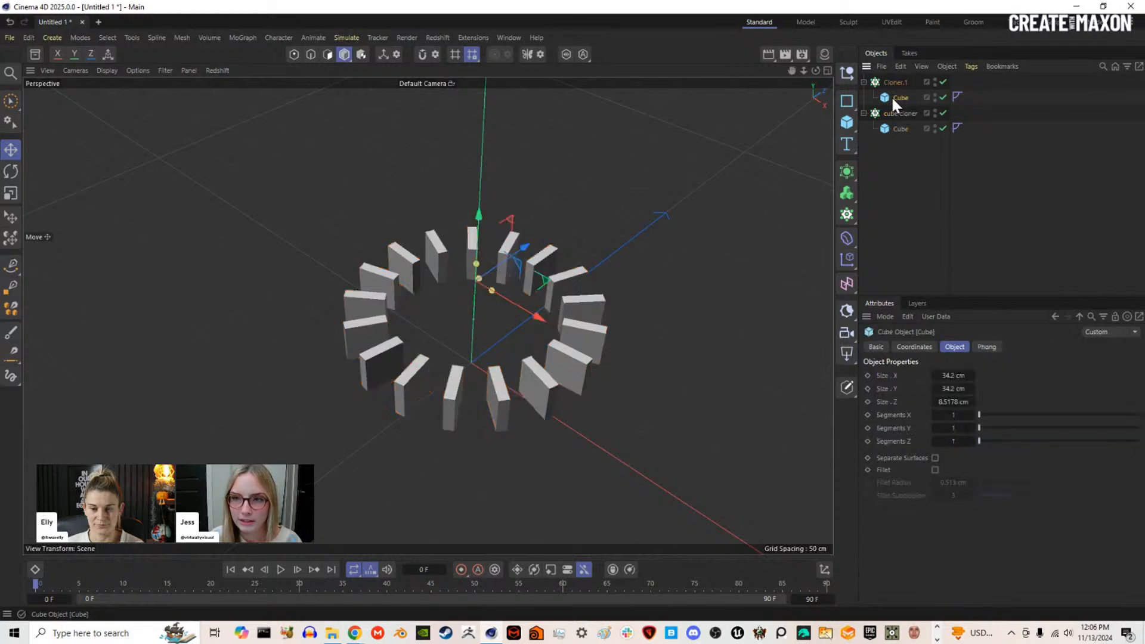
key(Delete)
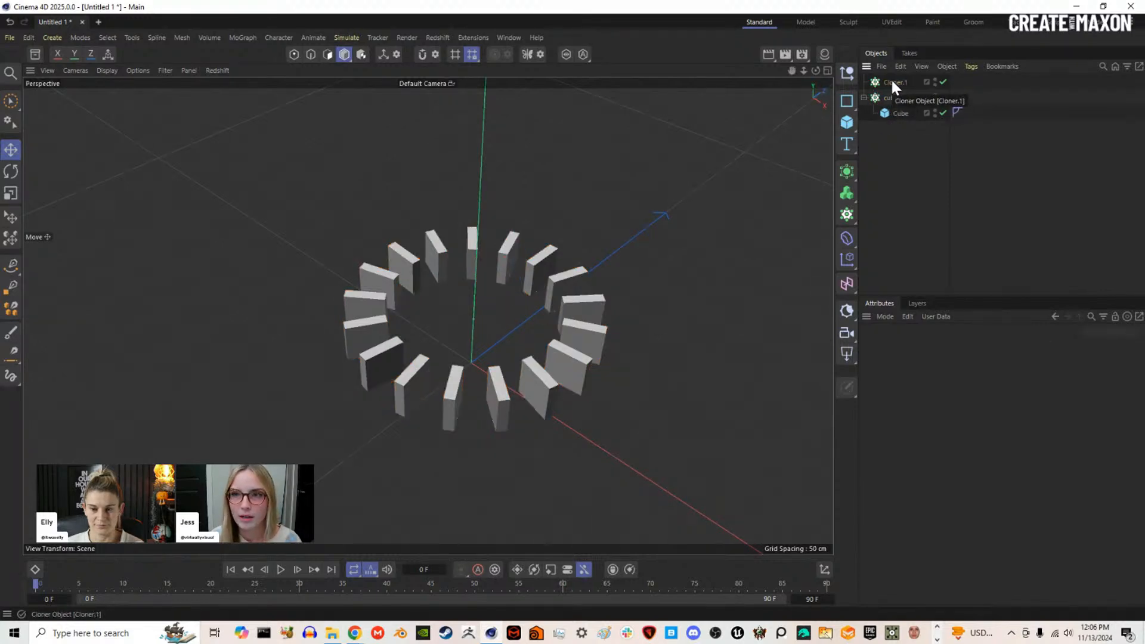
Step: Rename the empty duplicated Cloner "sphere cloner"
double_click(894, 82)
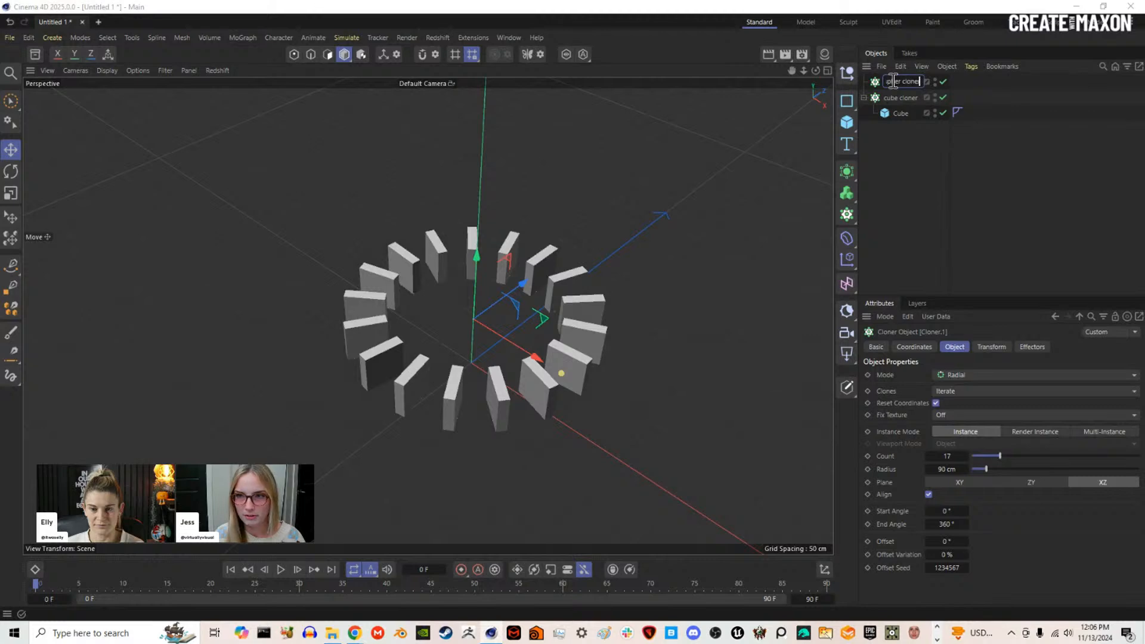
text(spher cloner)
key(Return)
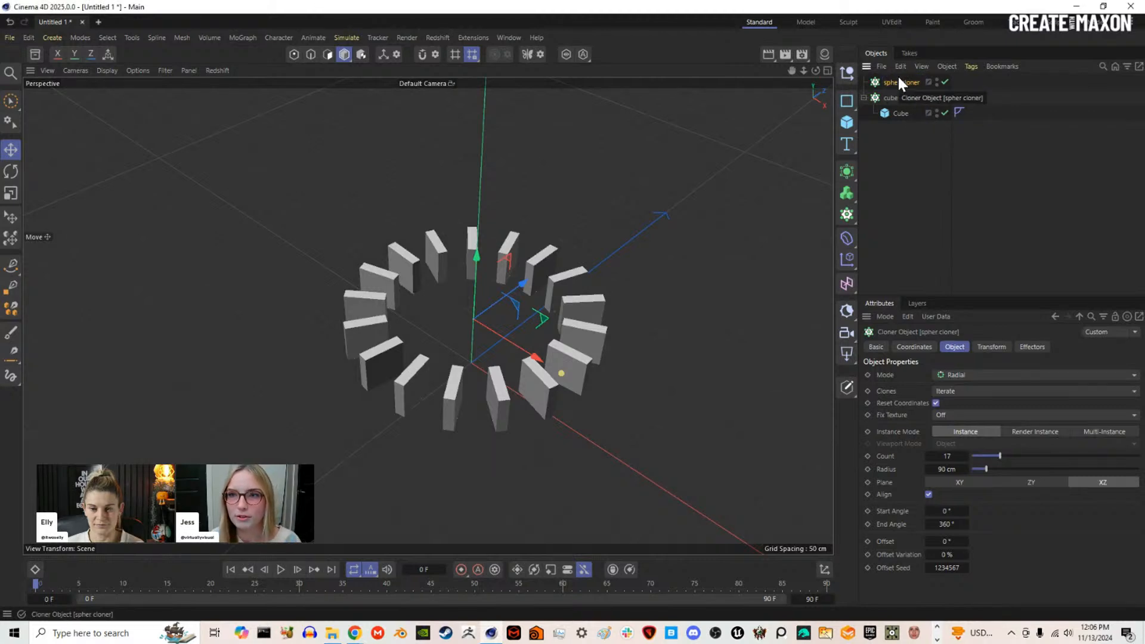
text(e)
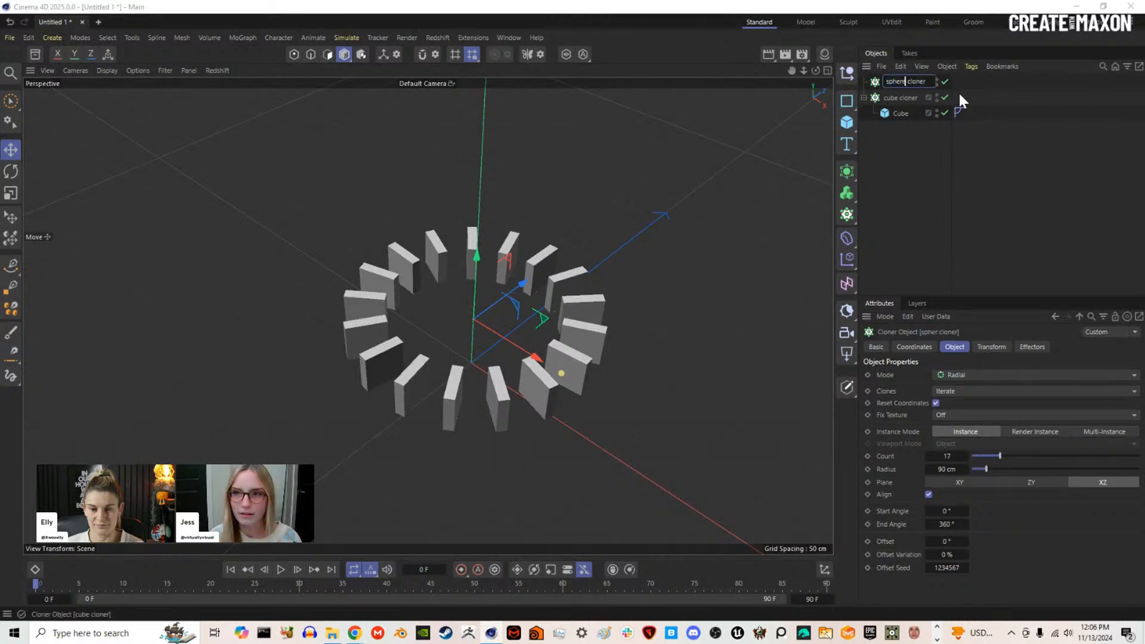
click(978, 103)
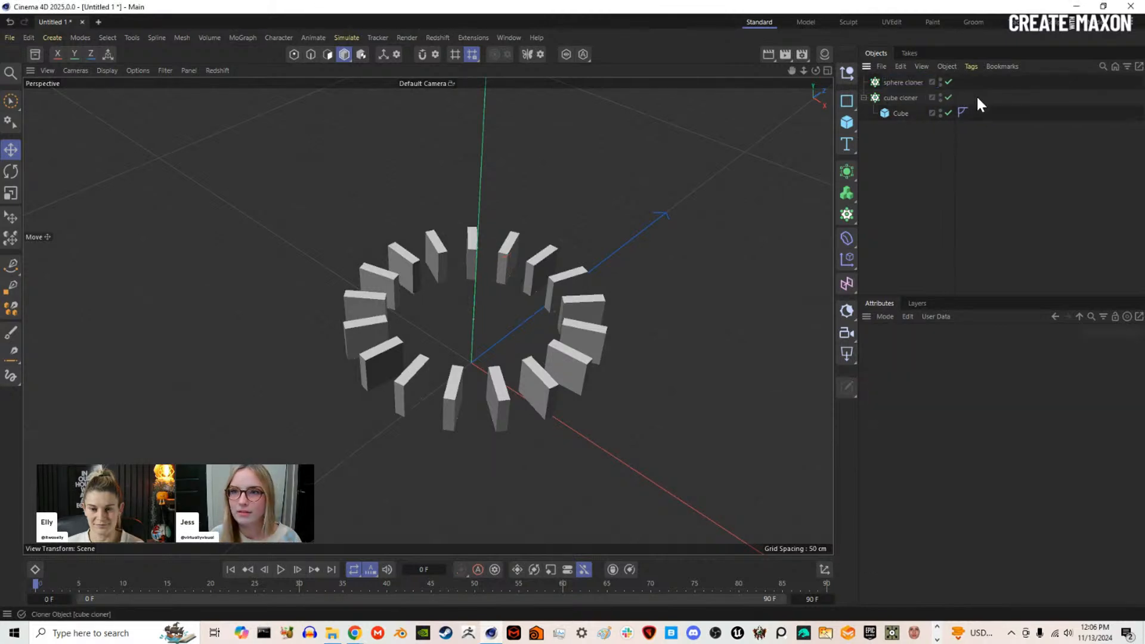
Step: Add a Cylinder, flatten its height to about 21.5 cm and set its orientation to +Z
click(907, 81)
click(847, 121)
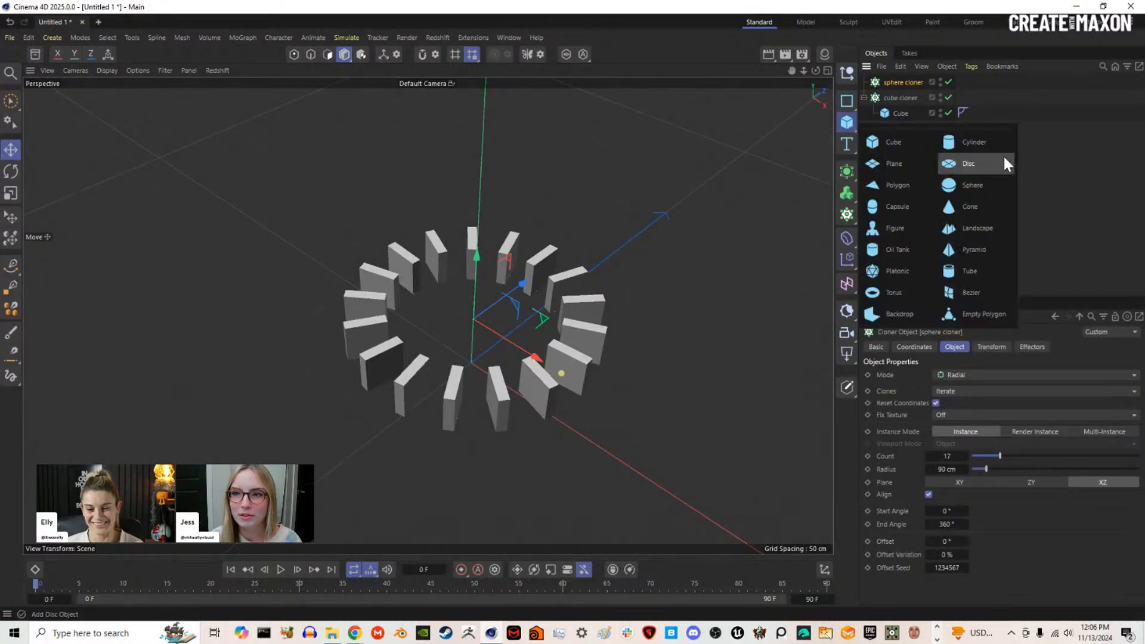
click(997, 154)
mouse_move(609, 307)
alt+mouse_down()
mouse_move(577, 314)
mouse_move(574, 270)
mouse_move(460, 296)
mouse_move(589, 285)
alt+mouse_up()
drag(496, 249, 493, 347)
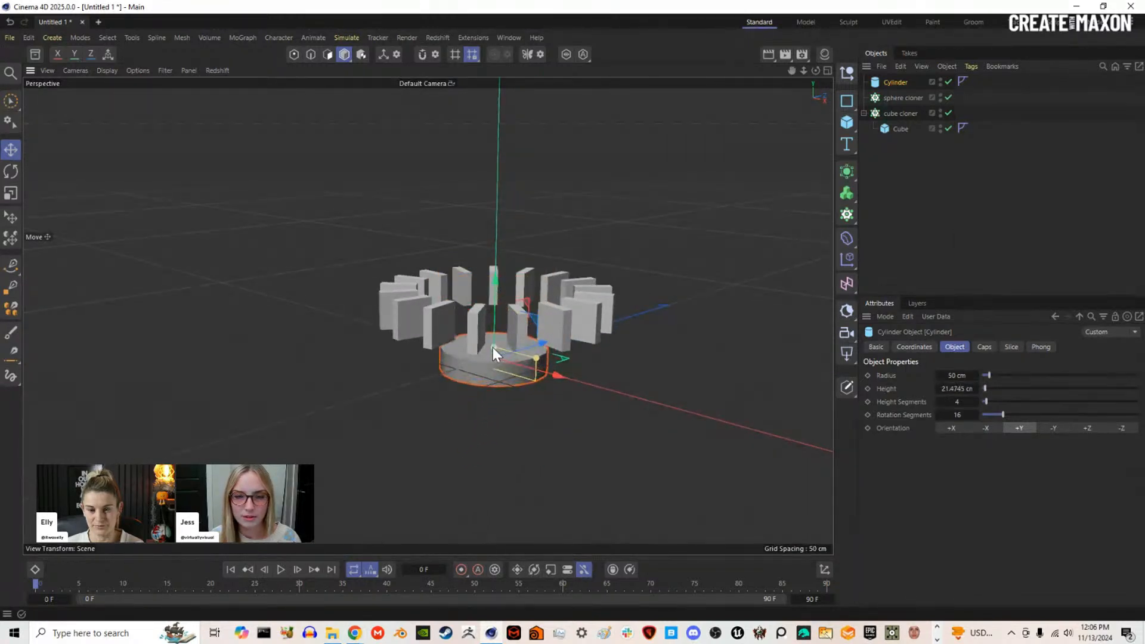
click(1087, 428)
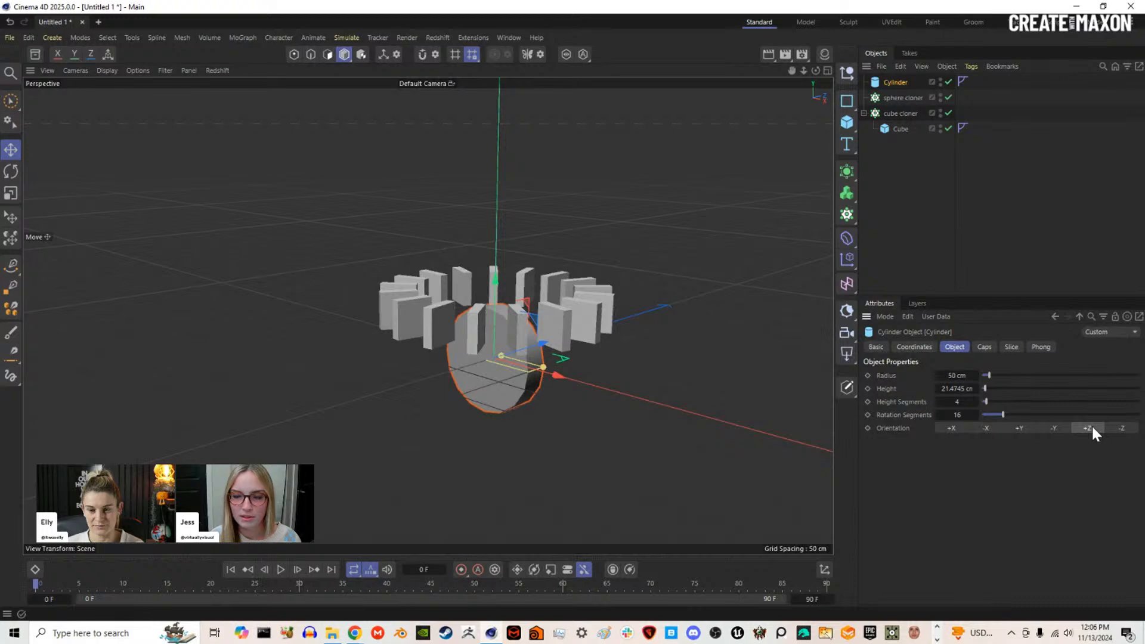
alt+drag(501, 345, 496, 389)
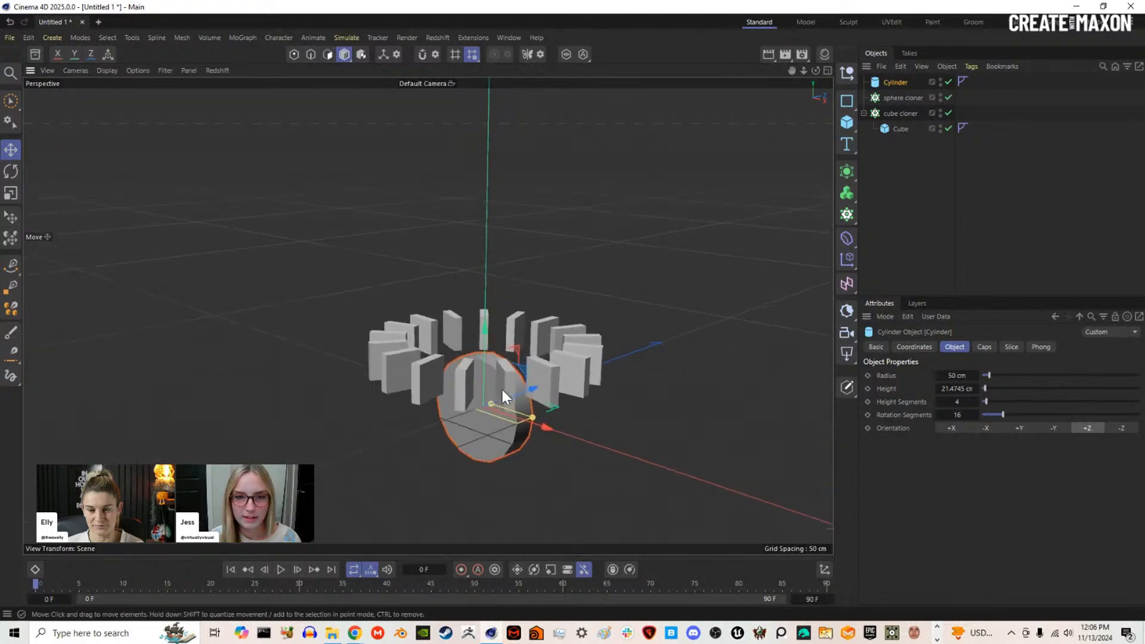
Step: Scale the cylinder down to roughly the size of a panel and raise it to the centre of the ring
key(t)
drag(678, 418, 316, 445)
key(e)
drag(484, 354, 494, 290)
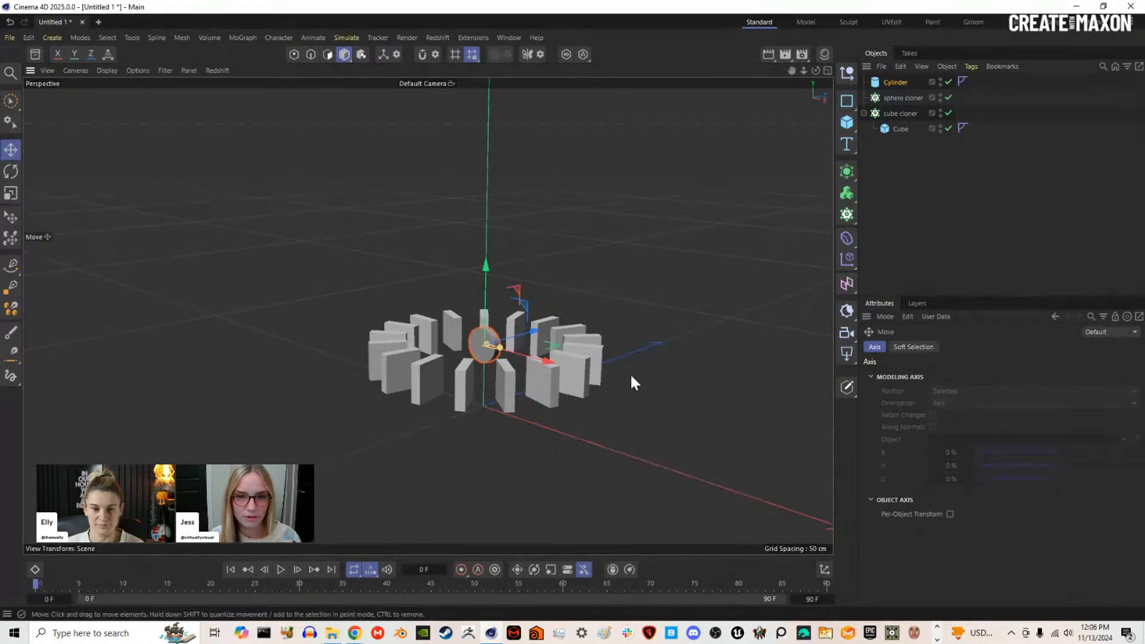
key(t)
drag(593, 449, 670, 455)
mouse_move(537, 364)
alt+mouse_down()
mouse_move(528, 401)
mouse_move(528, 366)
alt+mouse_up()
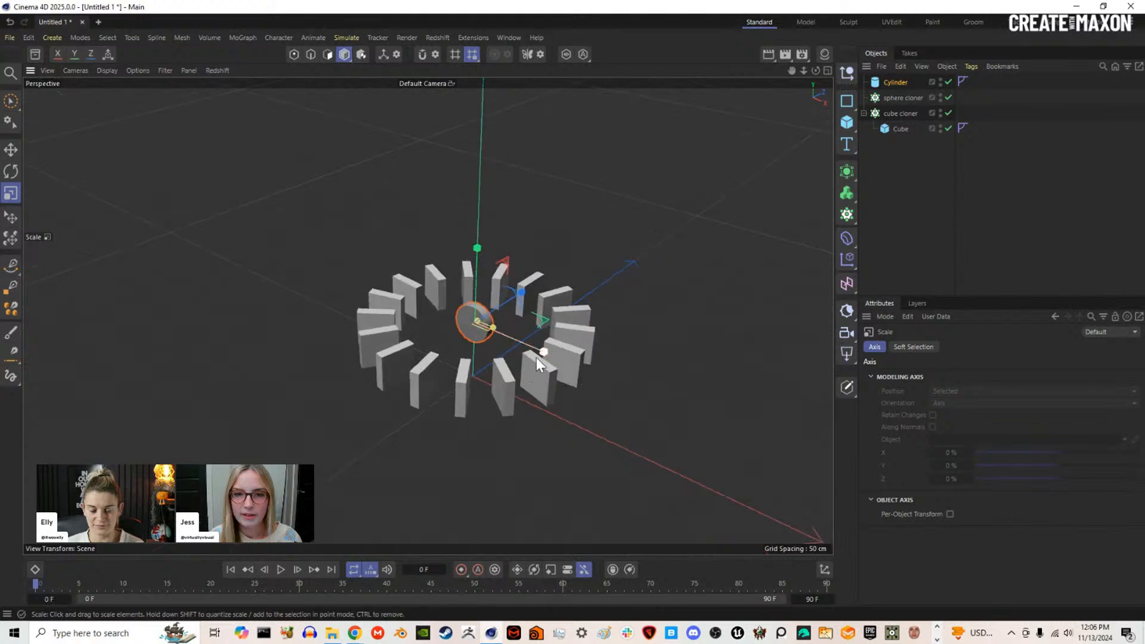
Step: Place the Cylinder inside the sphere cloner and nest that cloner under a new Connect object
drag(895, 83, 900, 102)
click(902, 82)
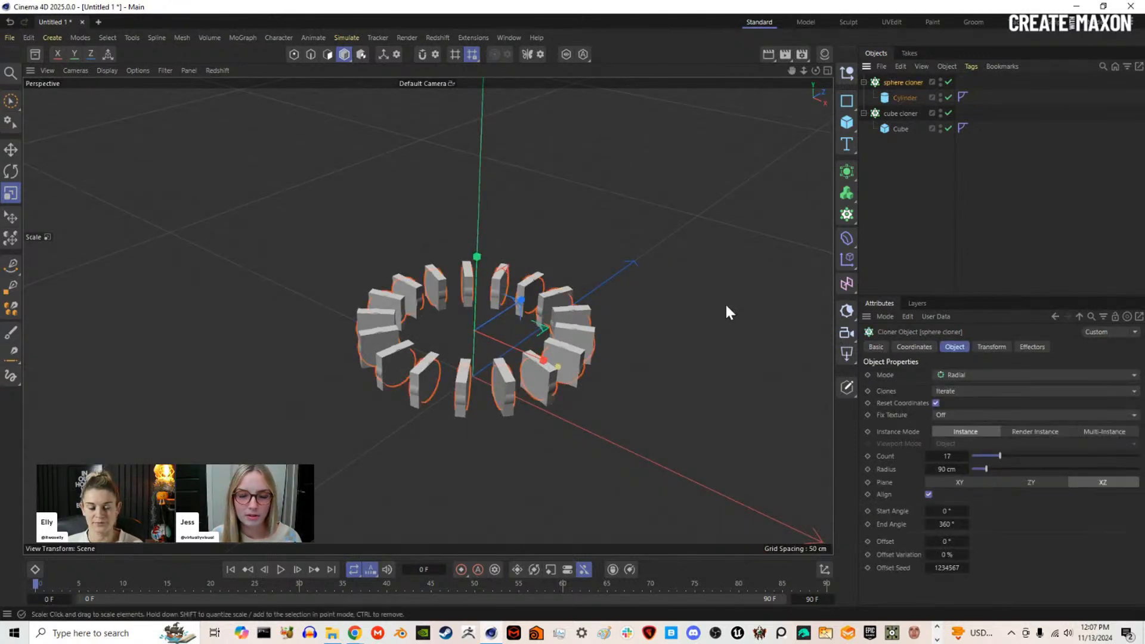
alt+drag(582, 327, 547, 300)
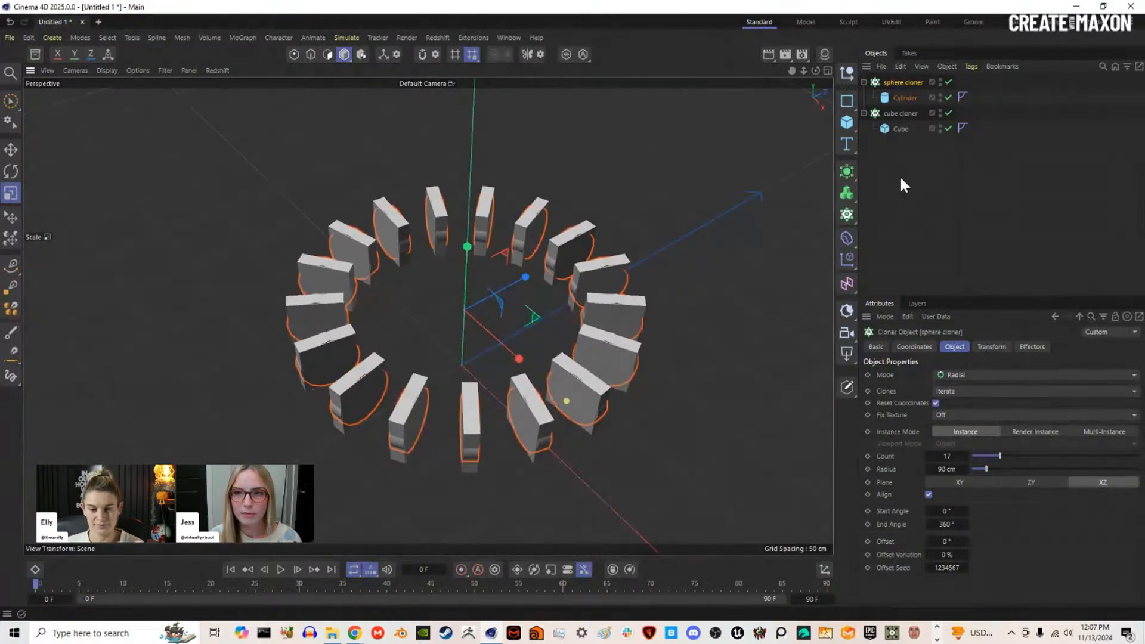
drag(849, 173, 908, 291)
drag(904, 99, 901, 81)
Step: Rename the Connect object "sphere cloner" and hide it in both the viewport and the render
double_click(895, 80)
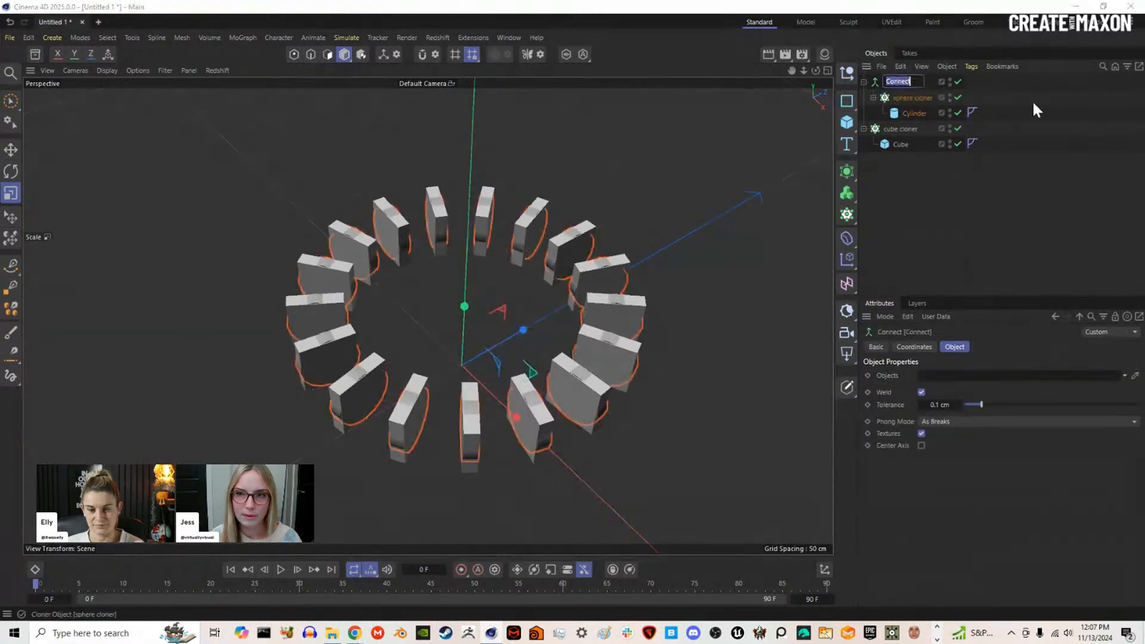
text(spher)
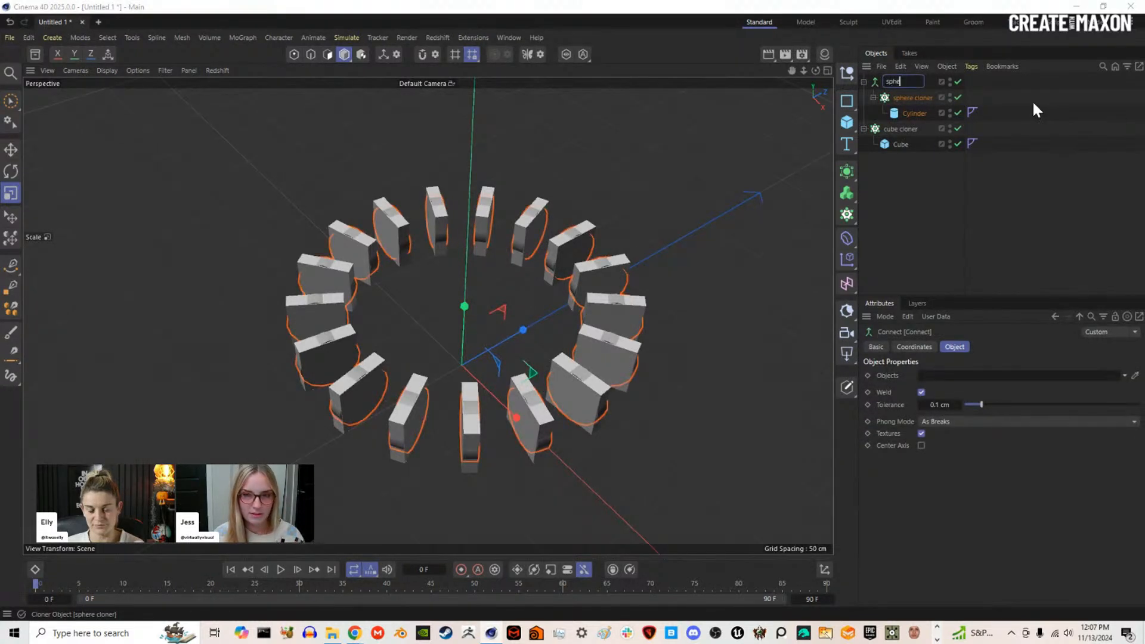
key(BackSpace)
key(BackSpace)
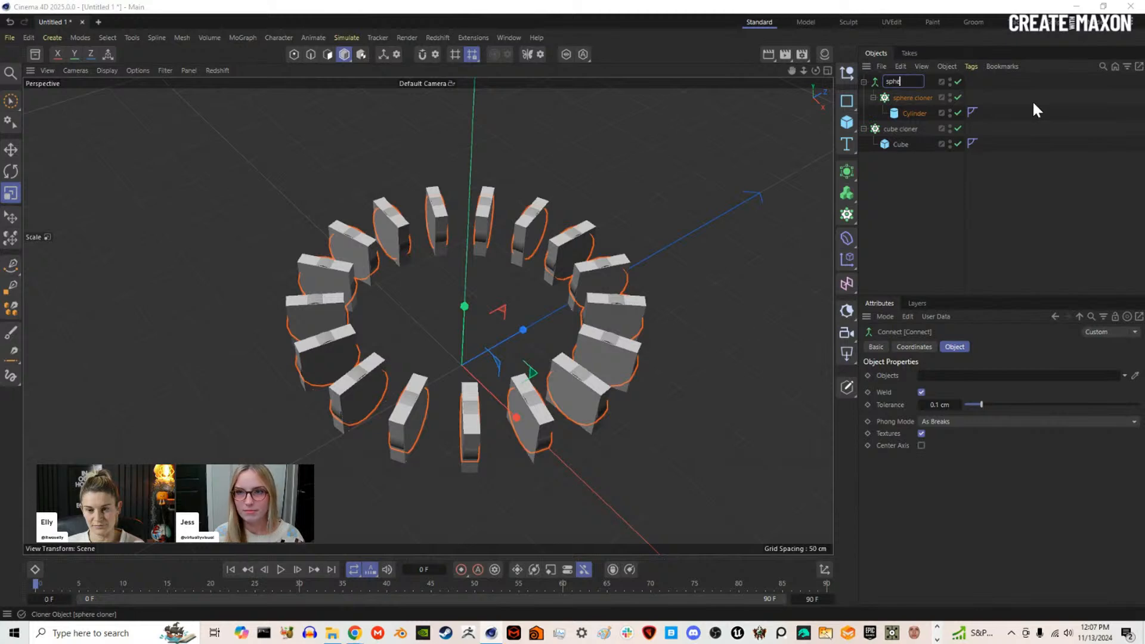
text(ere cloner)
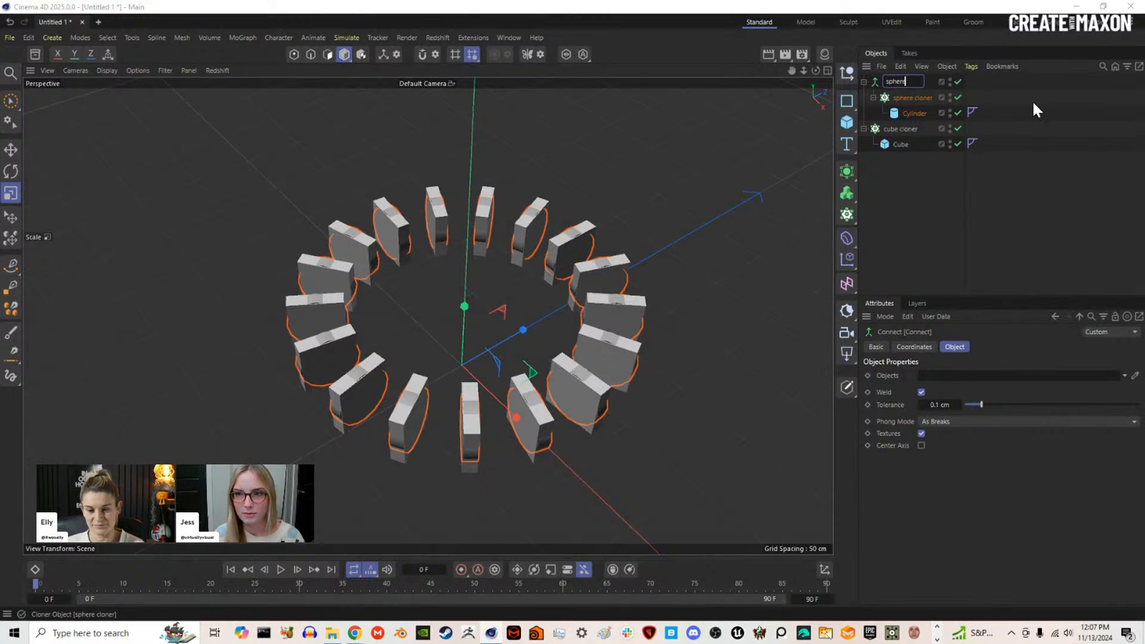
key(Return)
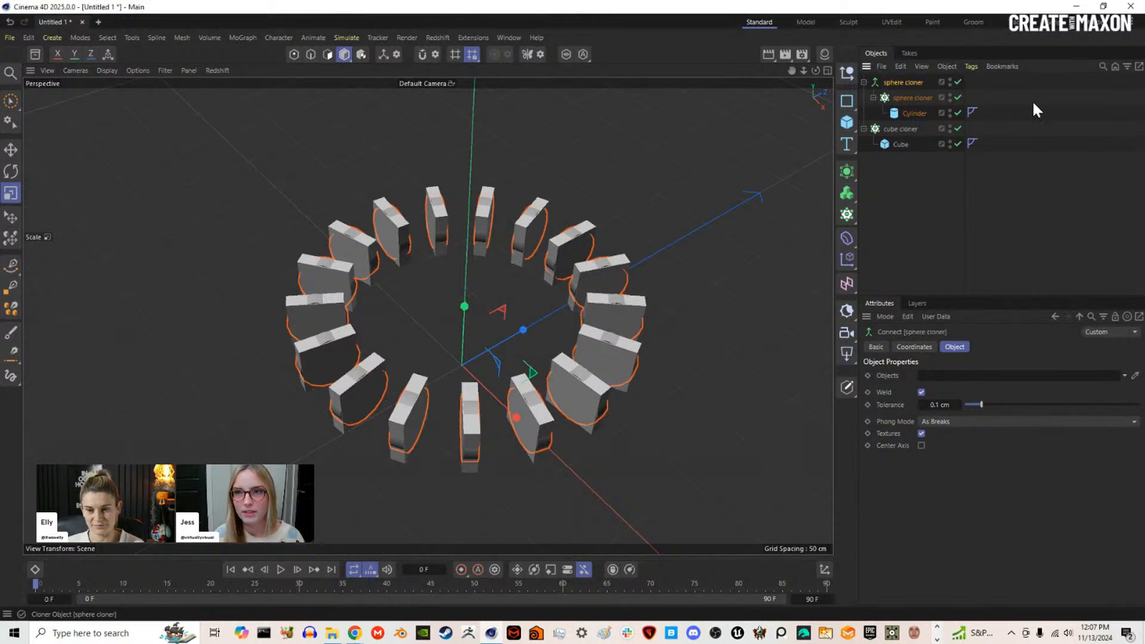
click(949, 81)
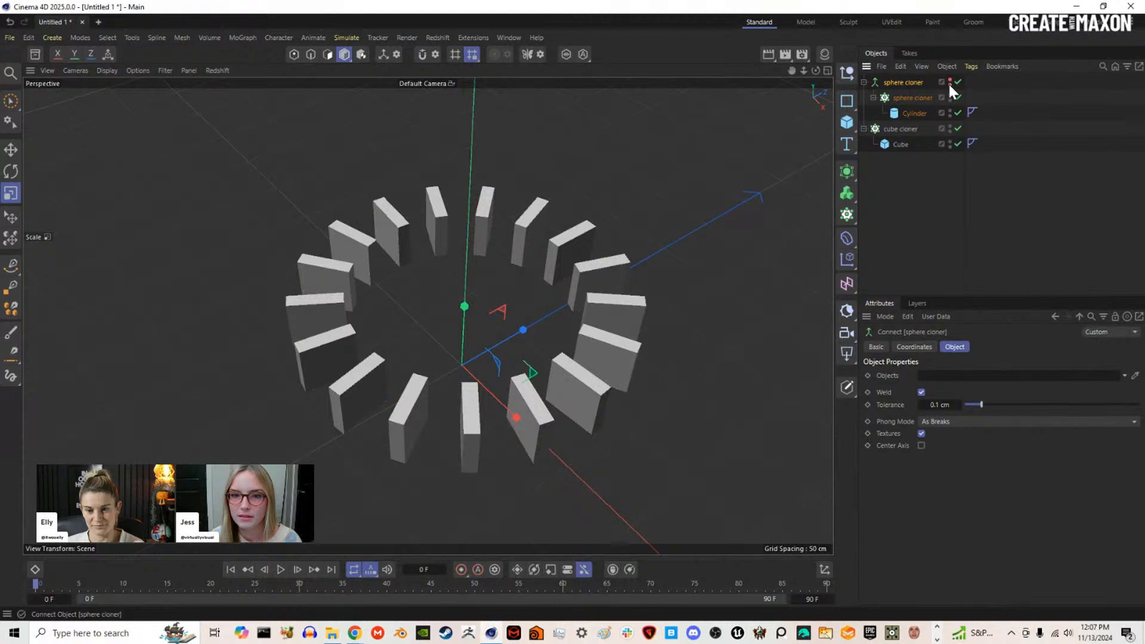
alt+drag(489, 406, 468, 355)
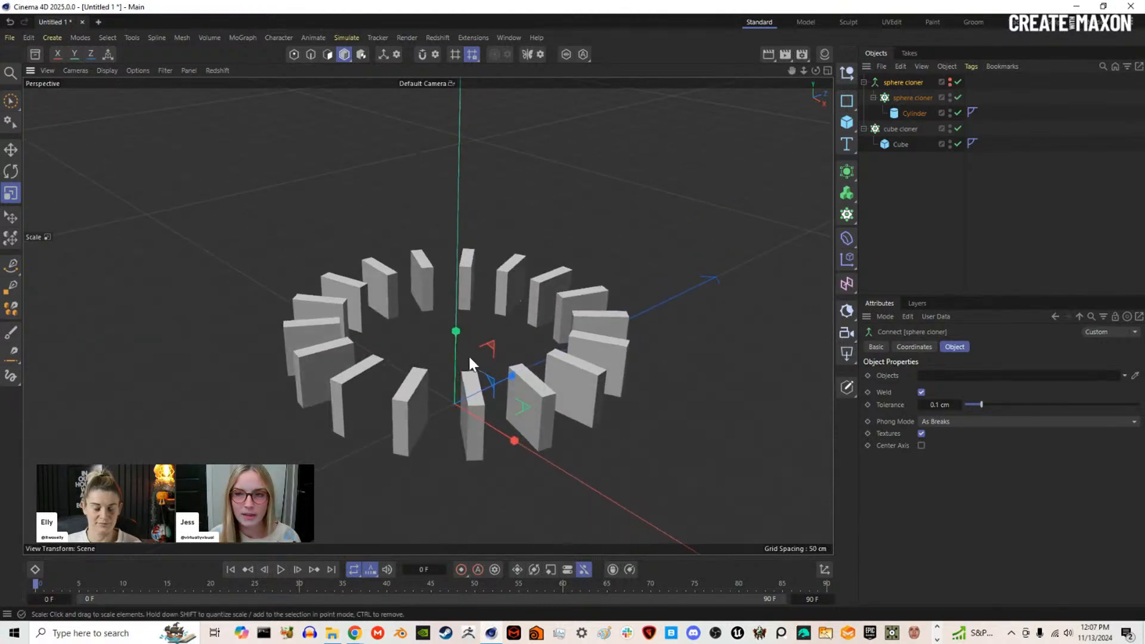
Step: Put the cube cloner inside a new Null and rename that Null "cubes"
click(847, 73)
drag(892, 80, 892, 141)
double_click(891, 129)
text(cubes)
key(Return)
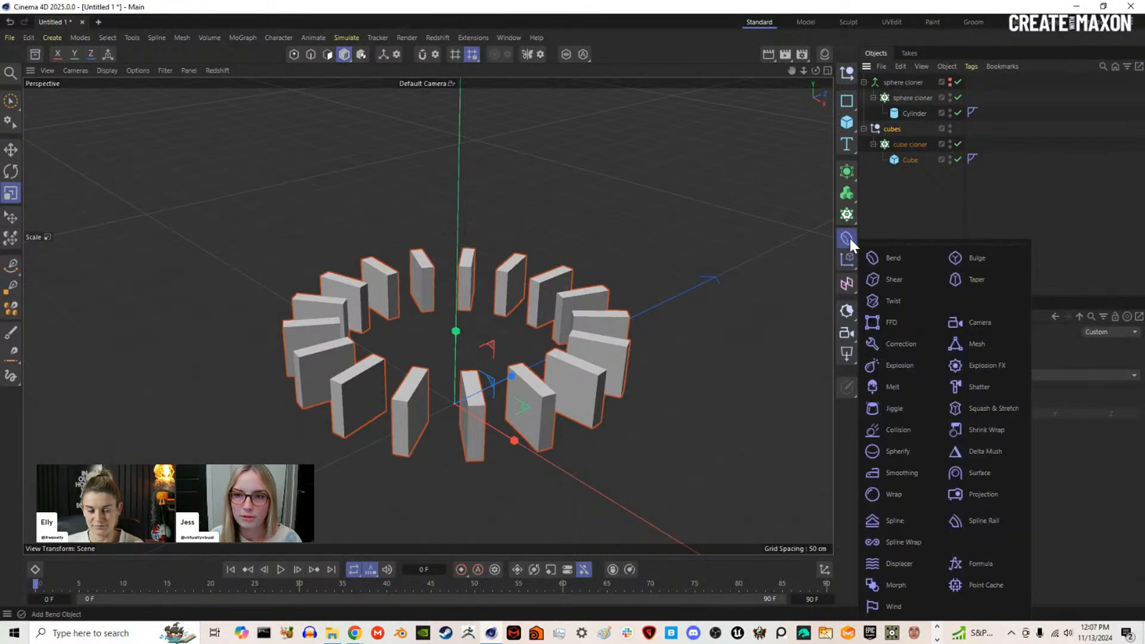
Step: Add a Shrink Wrap deformer under the cubes Null and assign the sphere cloner Connect object as its target
click(992, 430)
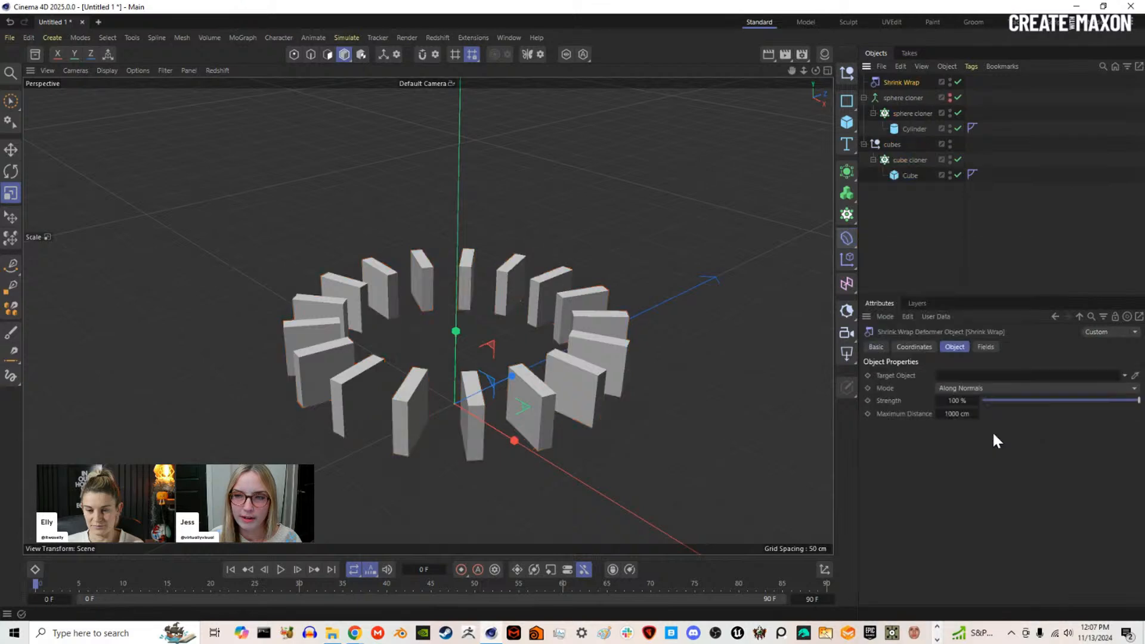
drag(905, 81, 904, 153)
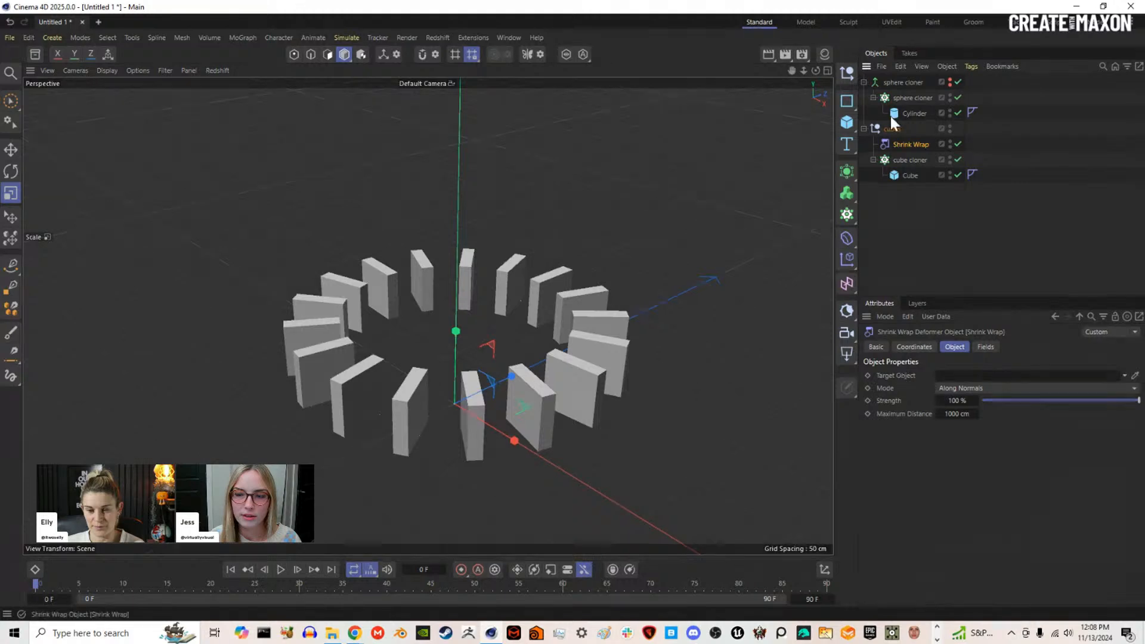
drag(904, 81, 969, 382)
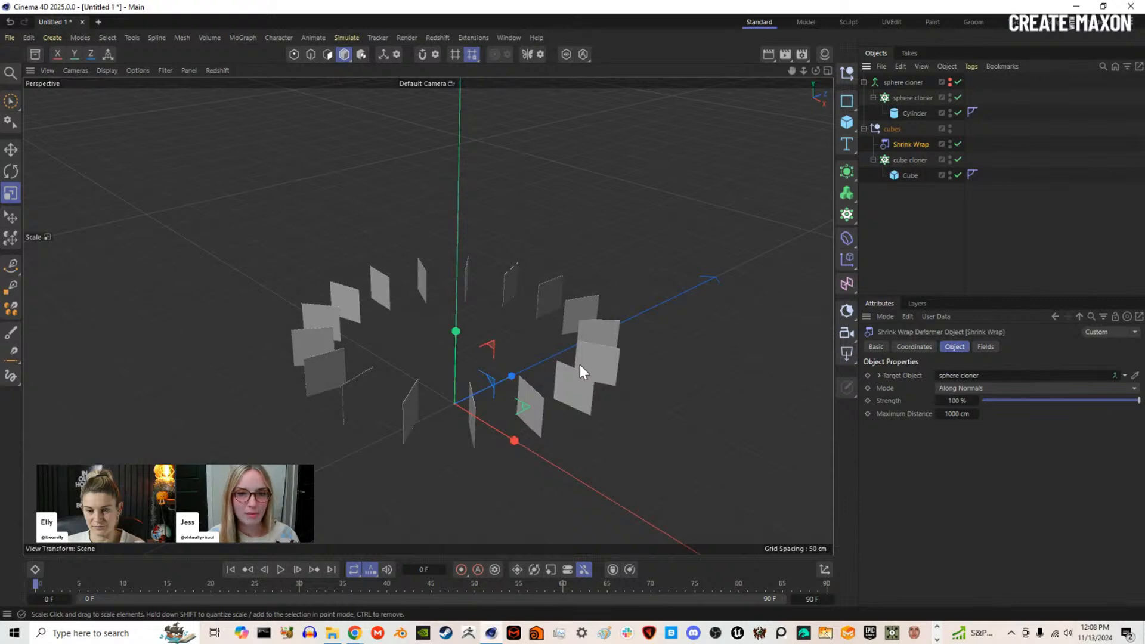
alt+middle_drag(580, 363, 583, 337)
alt+drag(582, 336, 561, 351)
Step: Try the Target Axis mode on the Shrink Wrap, and settle on Source Axis
click(1104, 389)
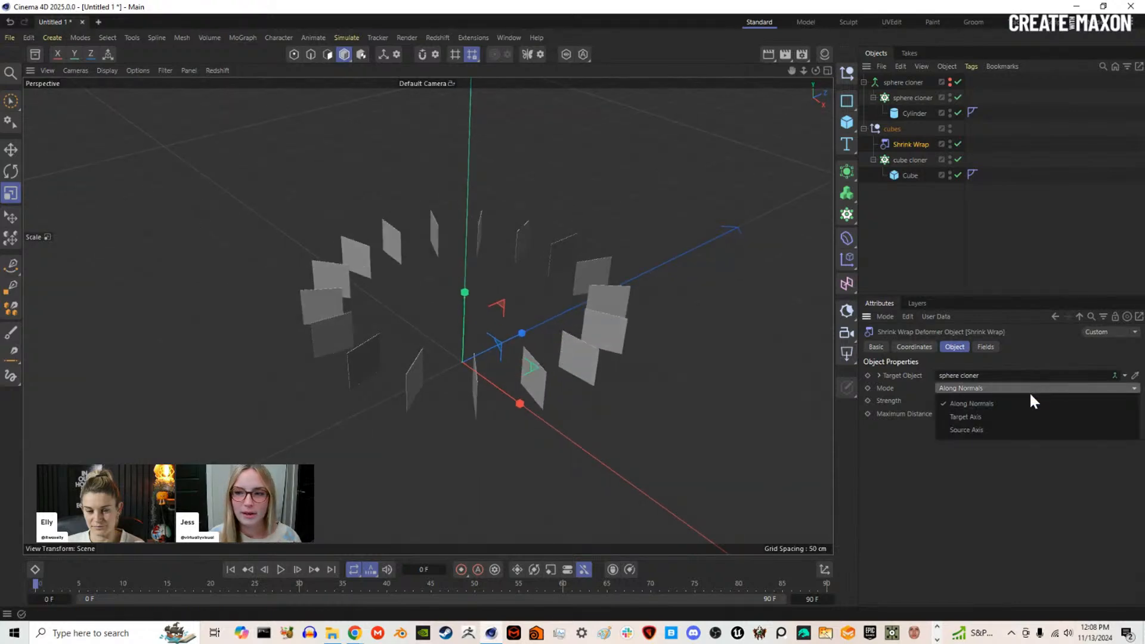
click(1008, 416)
click(995, 389)
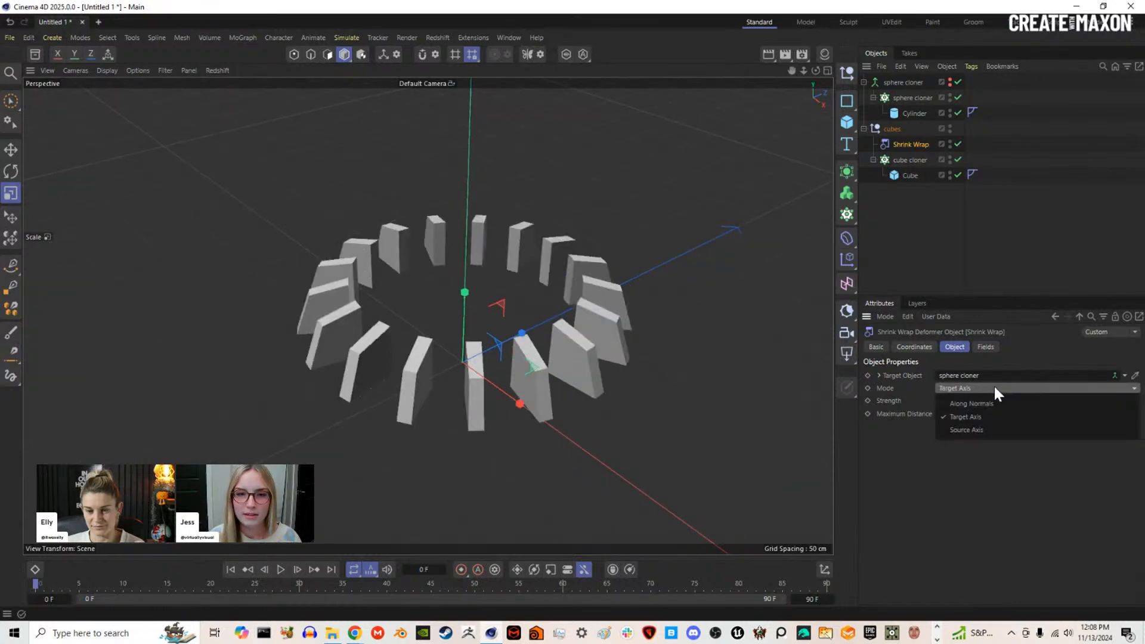
click(987, 430)
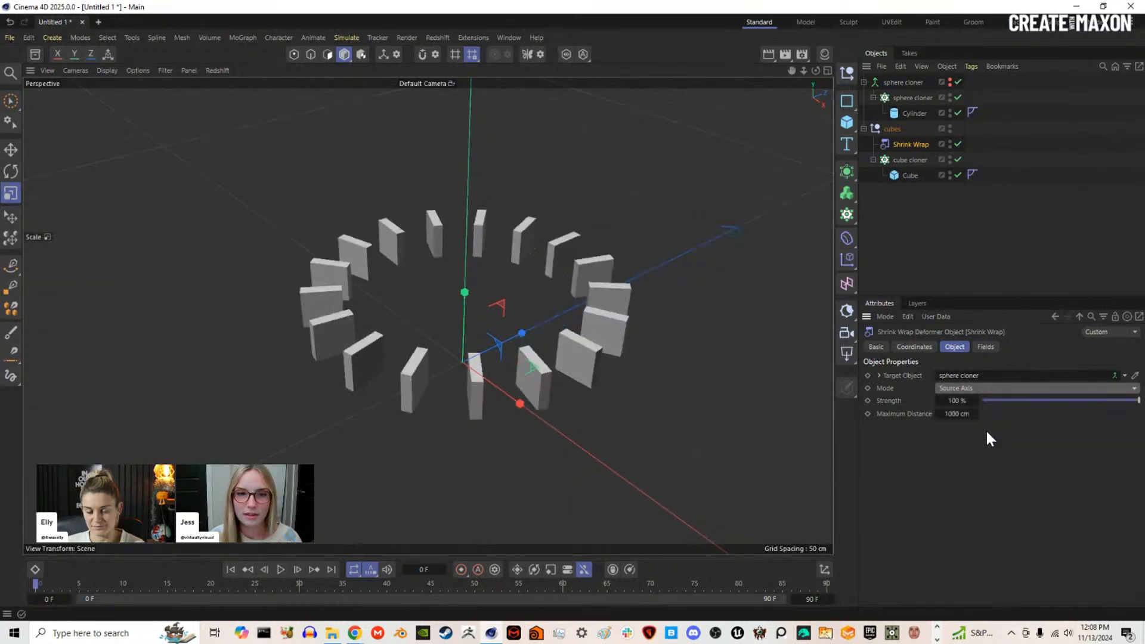
click(970, 388)
click(952, 441)
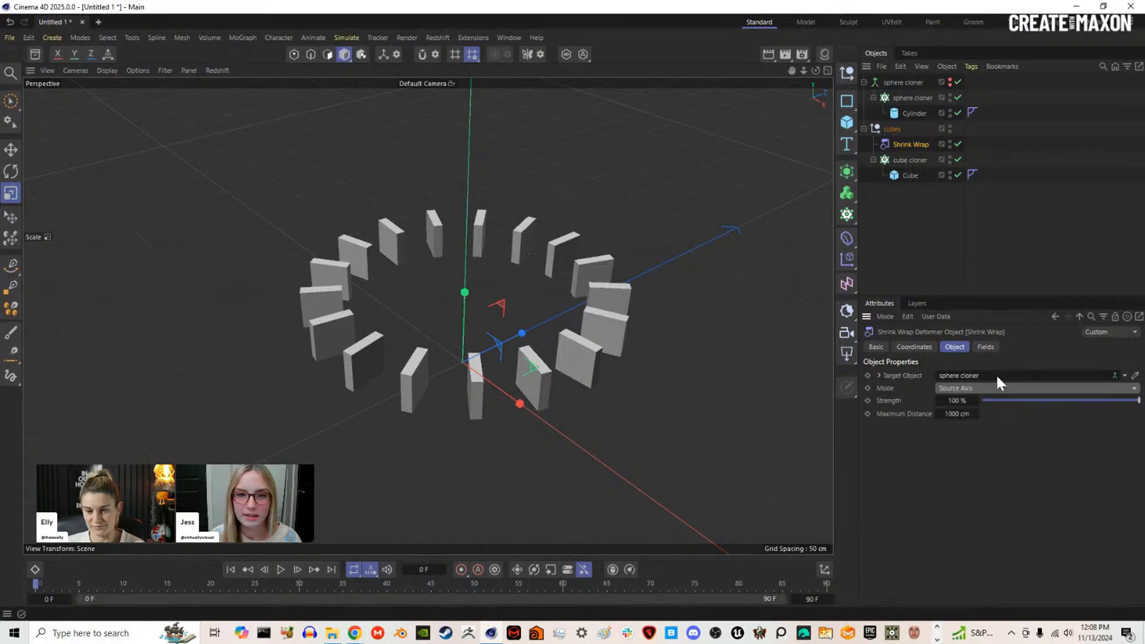
Step: Display the mesh lines in the viewport and set the Cube's segments to X 14, Y 12 and Z 10
right_click(947, 193)
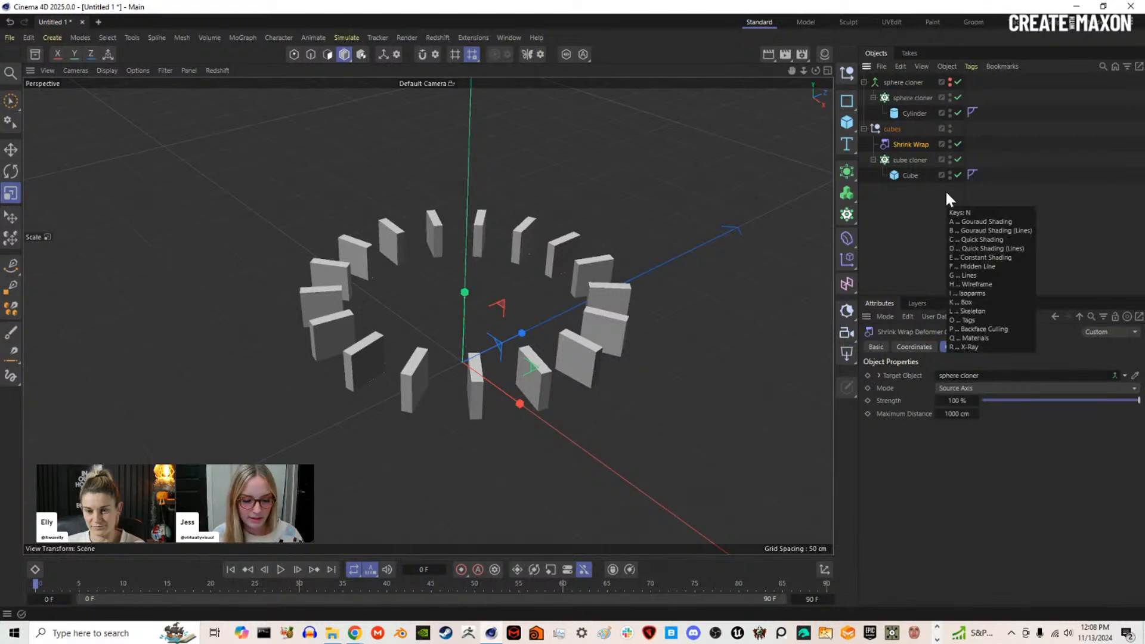
key(Escape)
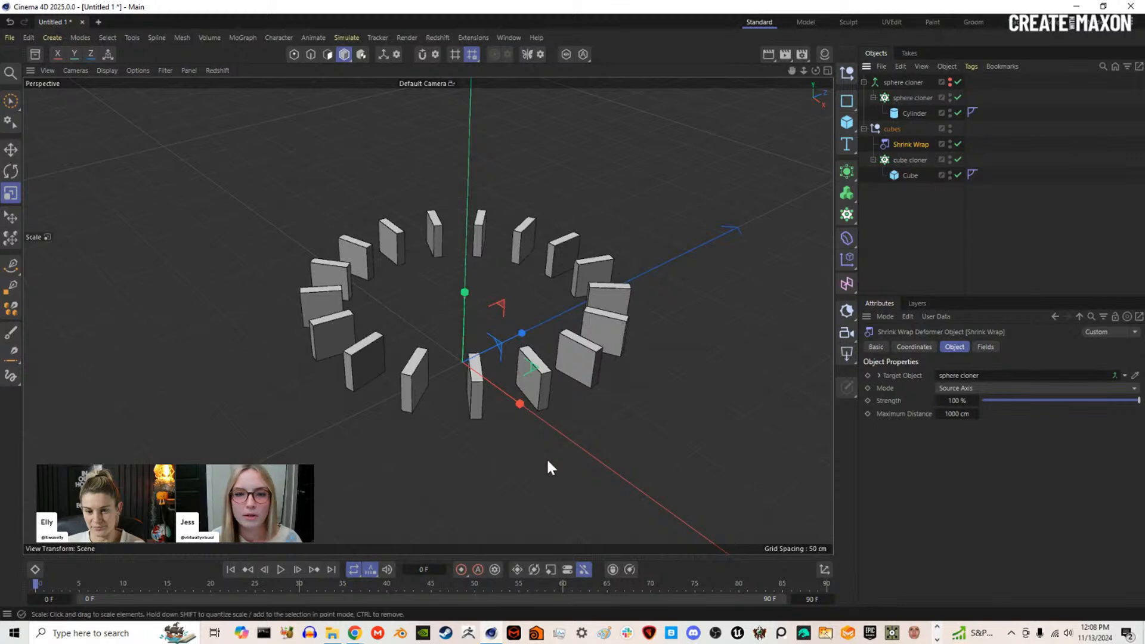
click(906, 174)
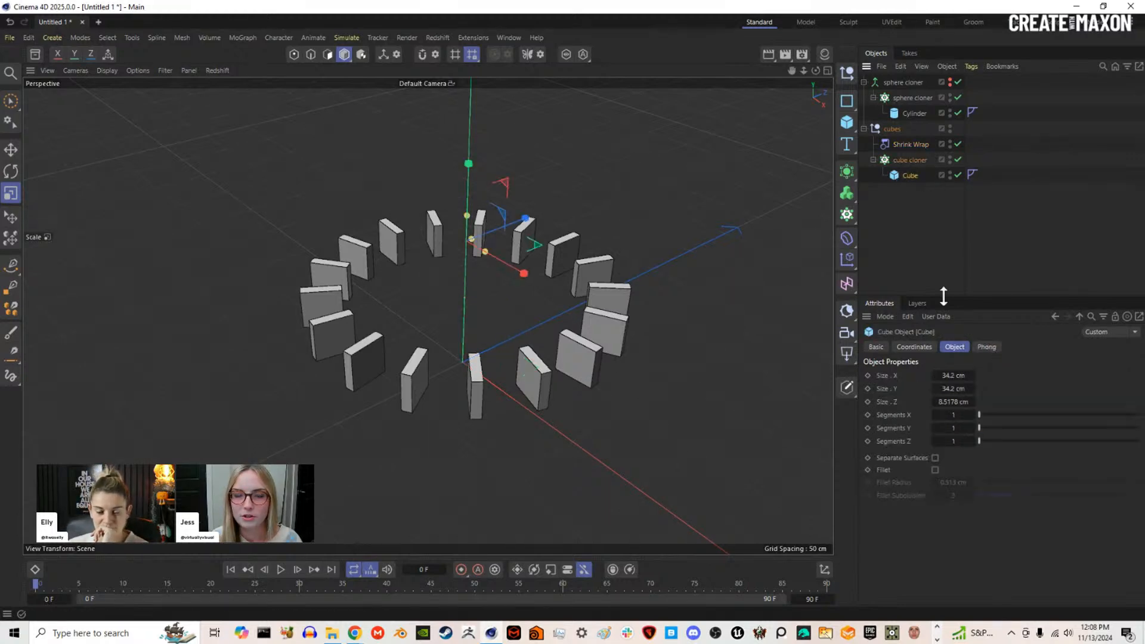
drag(1011, 416, 1089, 415)
drag(1019, 429, 1061, 449)
Step: Switch the viewport display back to Gouraud Shading without lines and inspect the rounded clones
alt+drag(441, 393, 513, 352)
key(n)
key(a)
mouse_move(524, 350)
alt+mouse_down()
mouse_move(538, 384)
mouse_move(649, 327)
mouse_move(612, 329)
mouse_move(613, 378)
mouse_move(597, 363)
mouse_move(623, 341)
alt+mouse_up()
scroll(611, 374, down, 2)
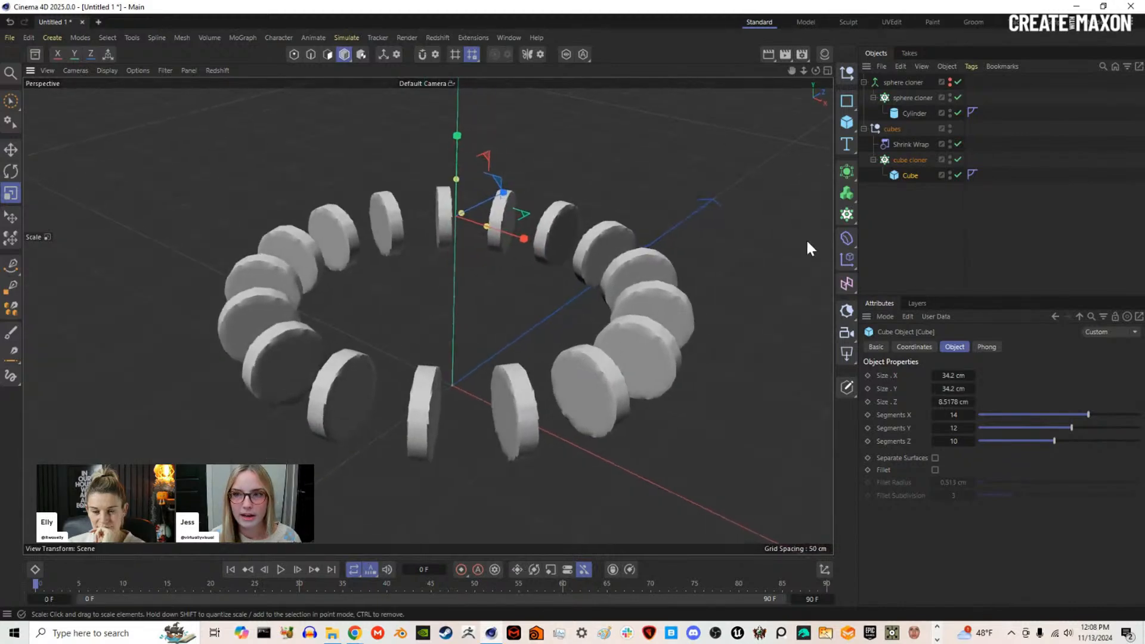
Step: Add a Bevel deformer as a child of the Cylinder in the sphere cloner
click(848, 236)
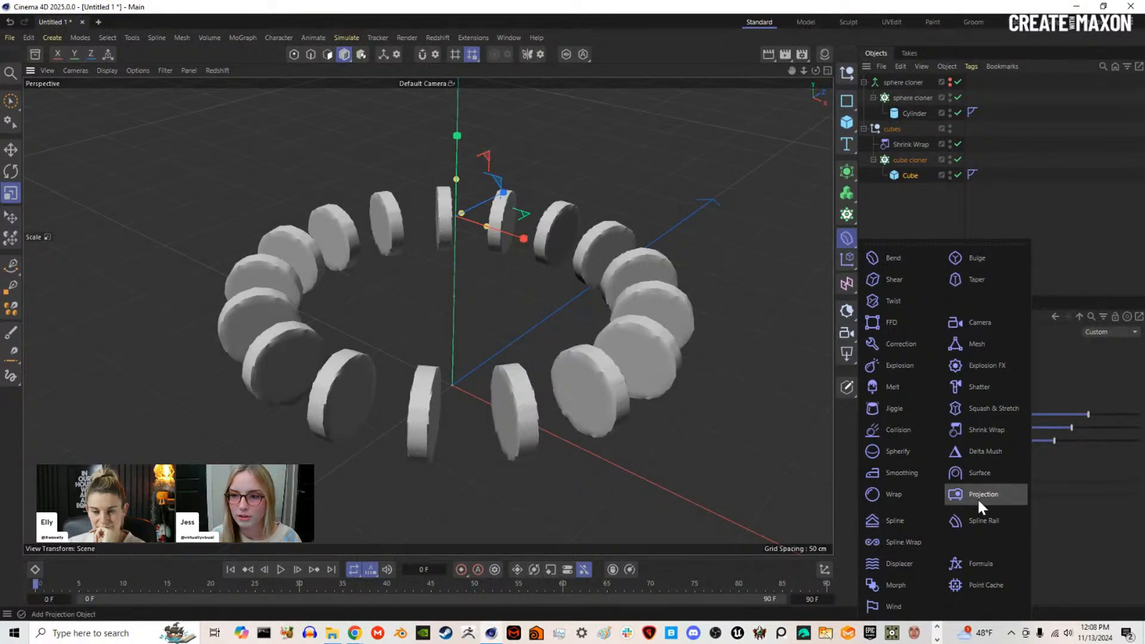
click(847, 237)
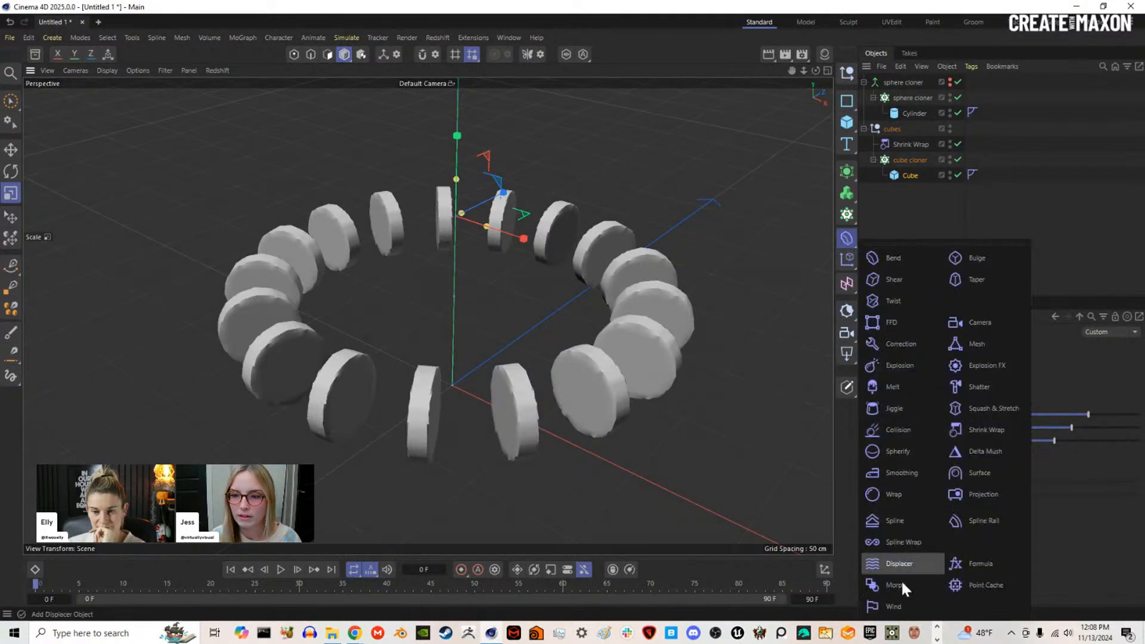
click(897, 627)
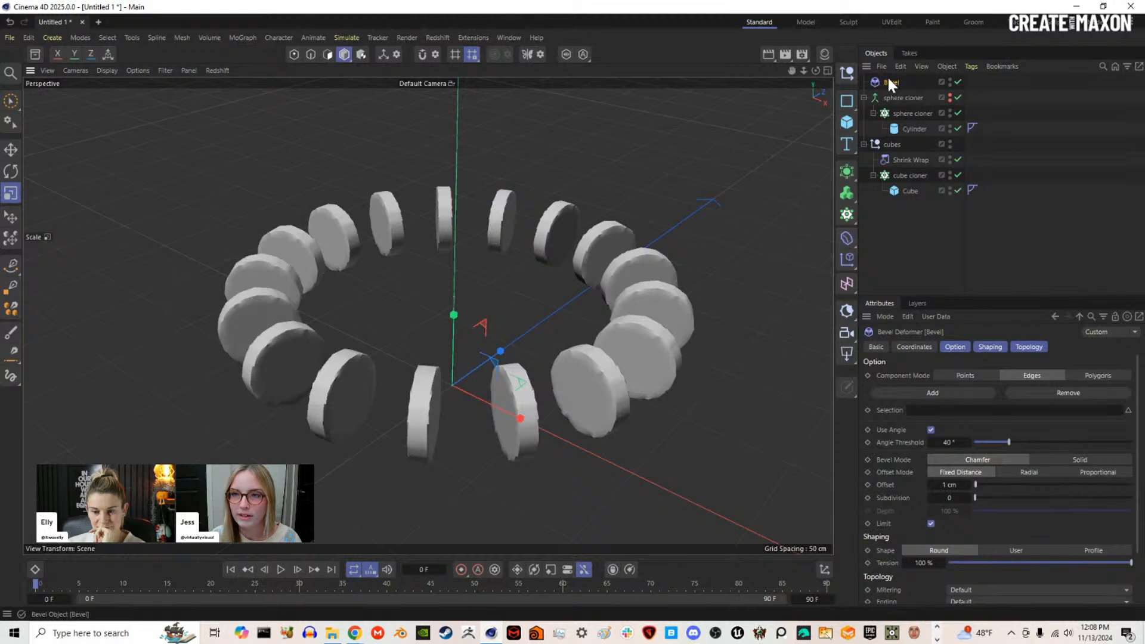
drag(890, 84, 910, 128)
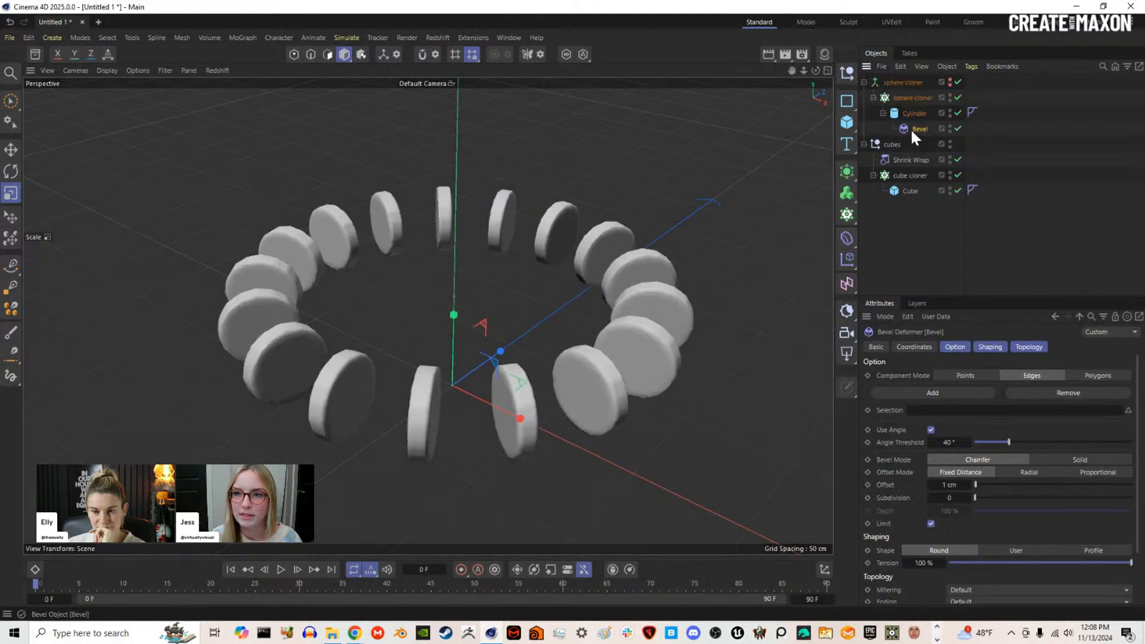
Step: Try a subdivision of 1 on the Bevel deformer, and set it back to 0
click(967, 497)
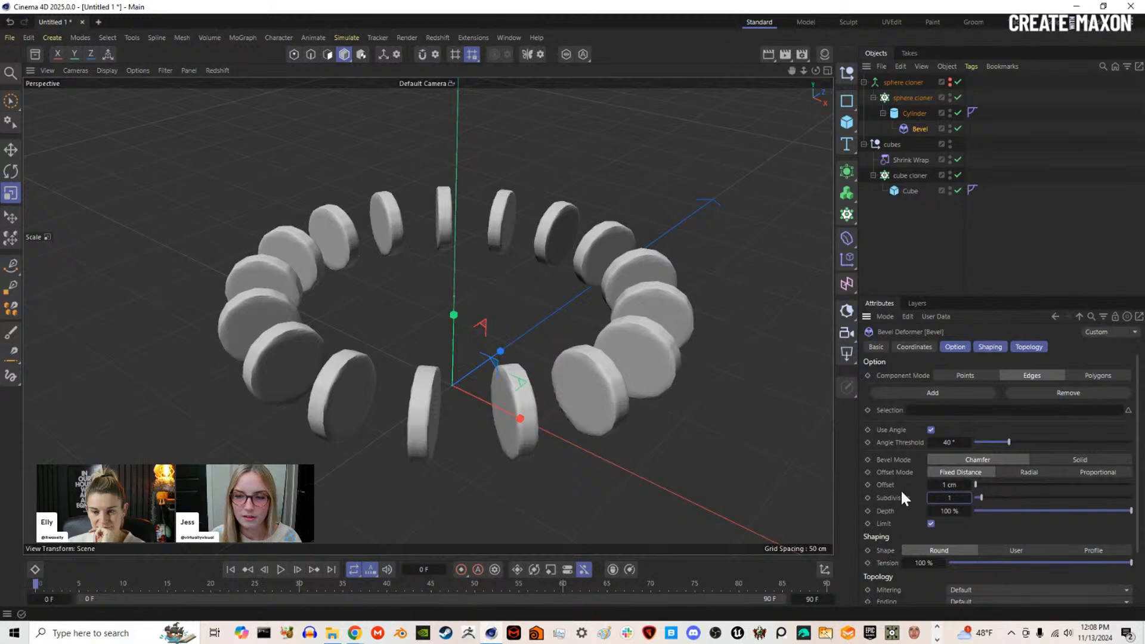
click(931, 499)
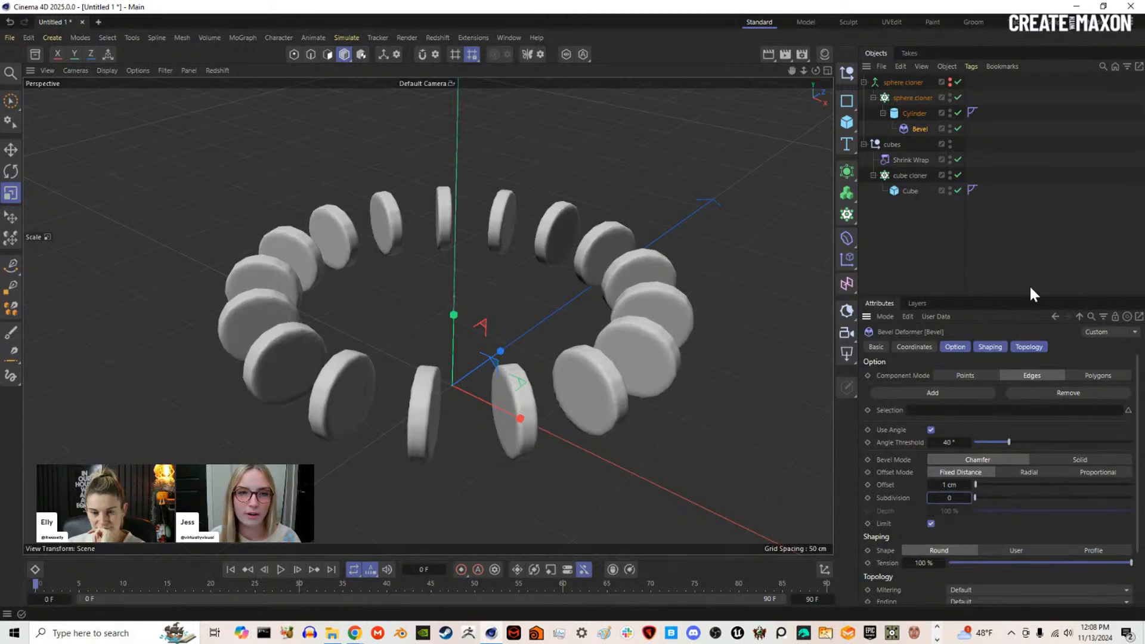
Step: Add a Spherical Field to the Shrink Wrap deformer's fields
click(917, 160)
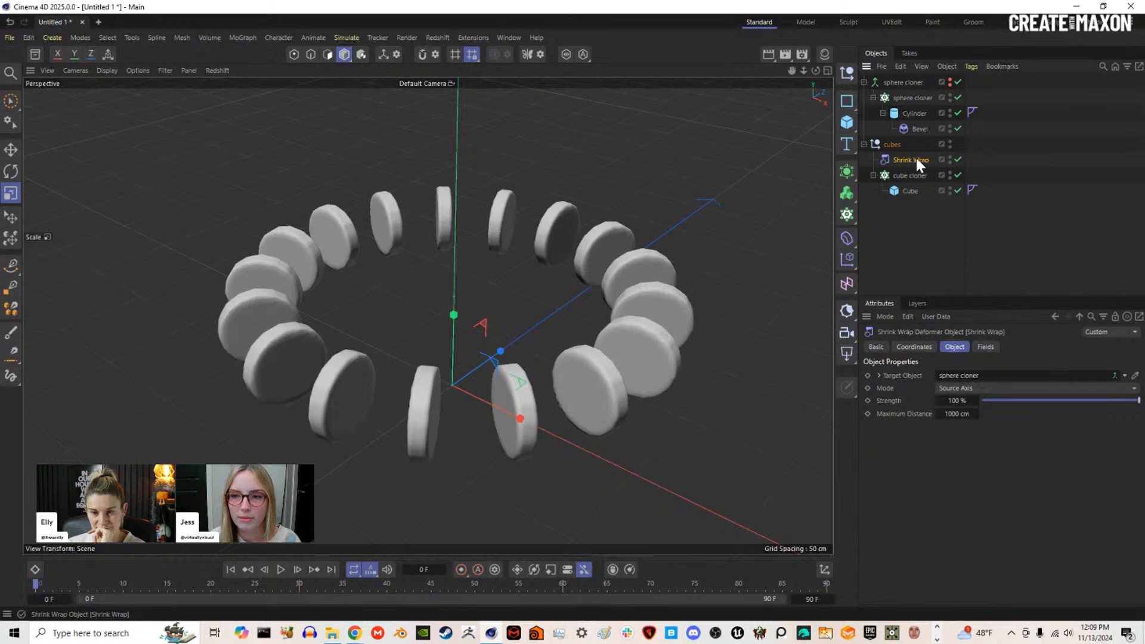
click(987, 348)
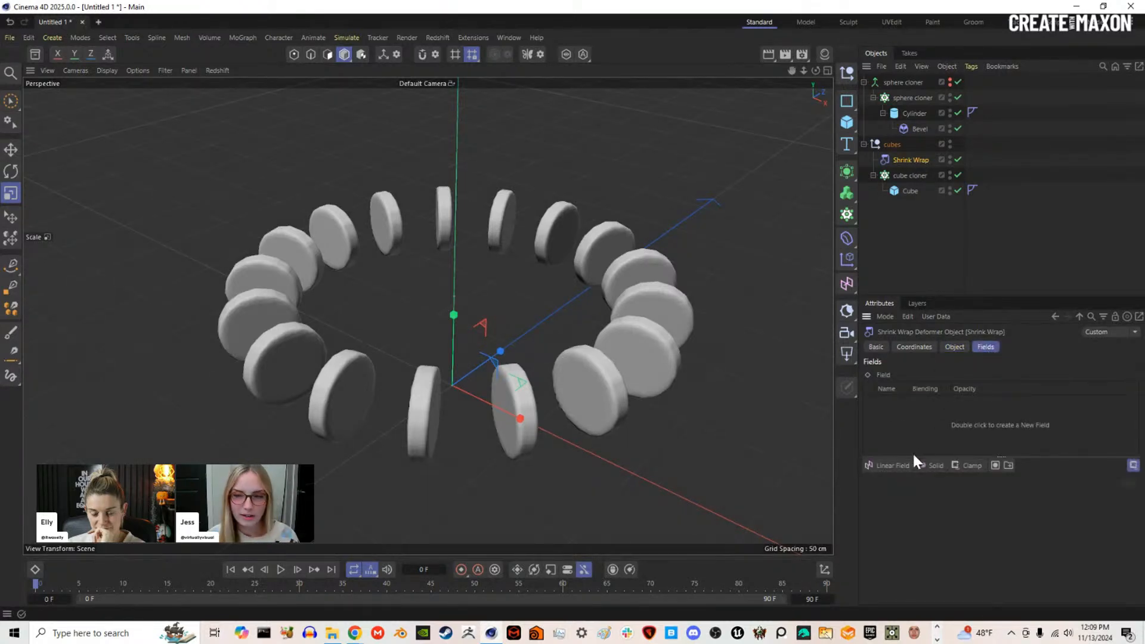
click(890, 468)
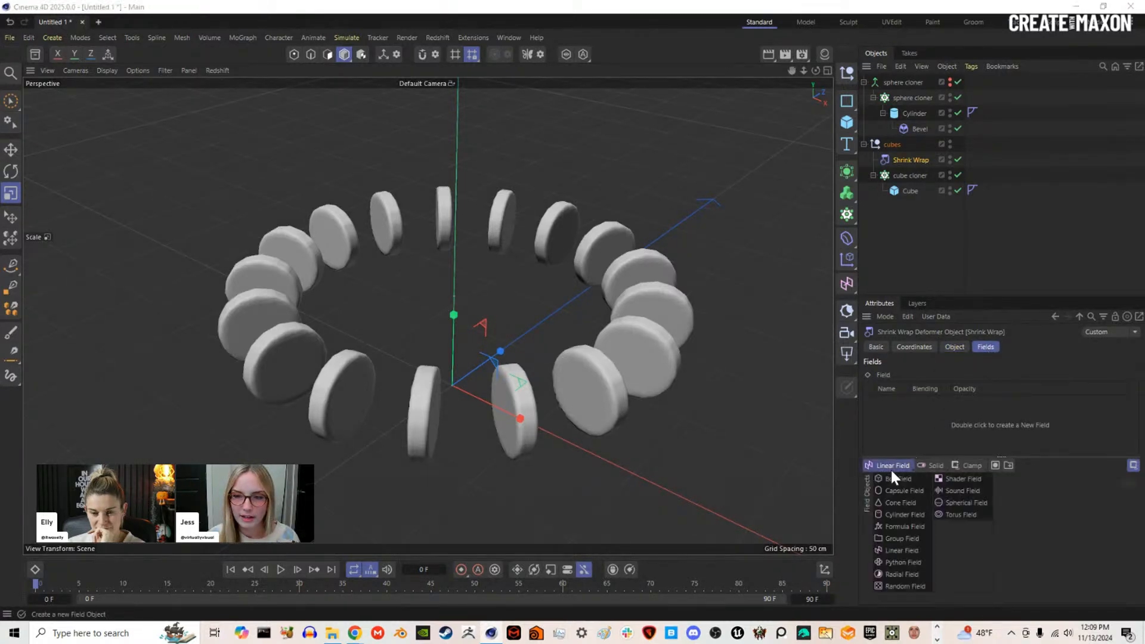
click(969, 503)
scroll(524, 370, down, 5)
alt+drag(523, 373, 568, 348)
alt+drag(496, 400, 500, 377)
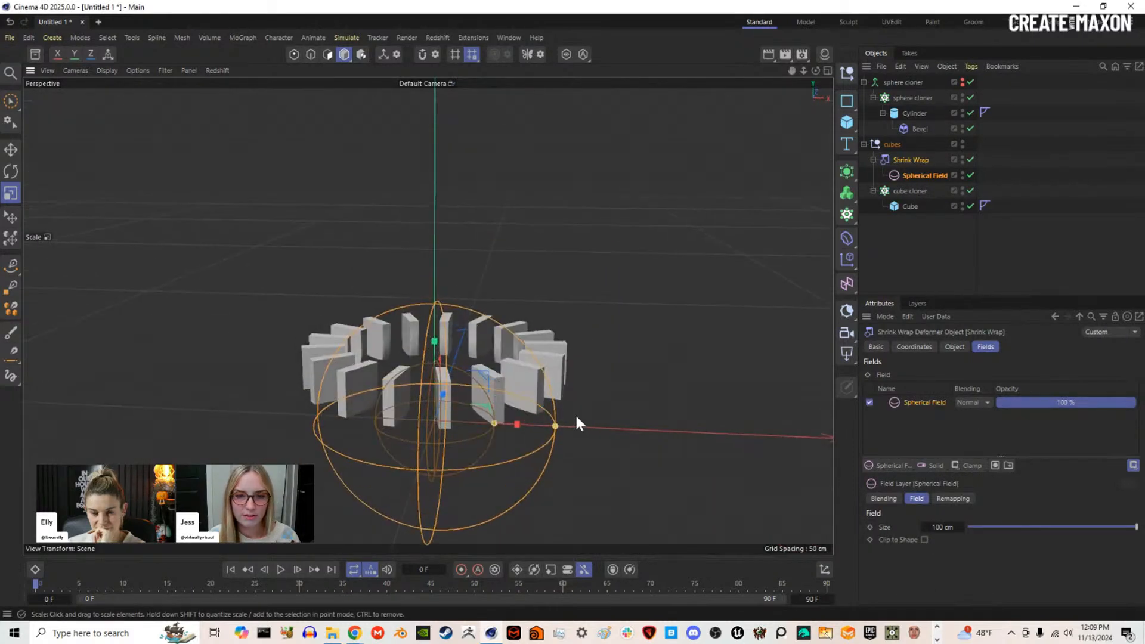
Step: Shrink the Spherical Field to about 46 cm and raise it along Y to the height of the clones
drag(555, 426, 490, 425)
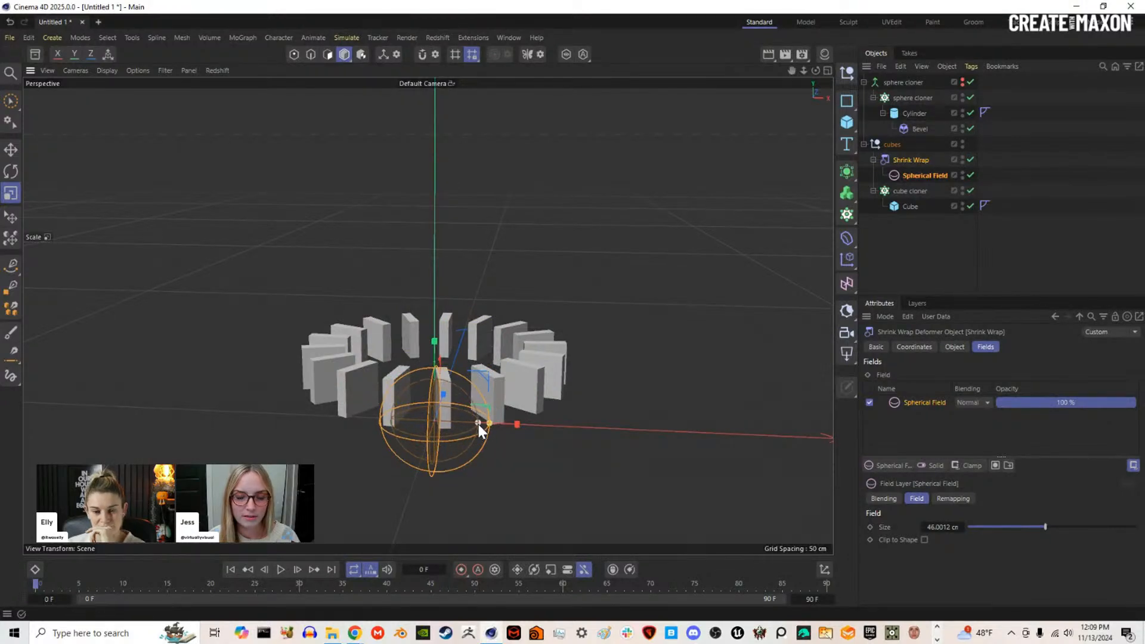
key(e)
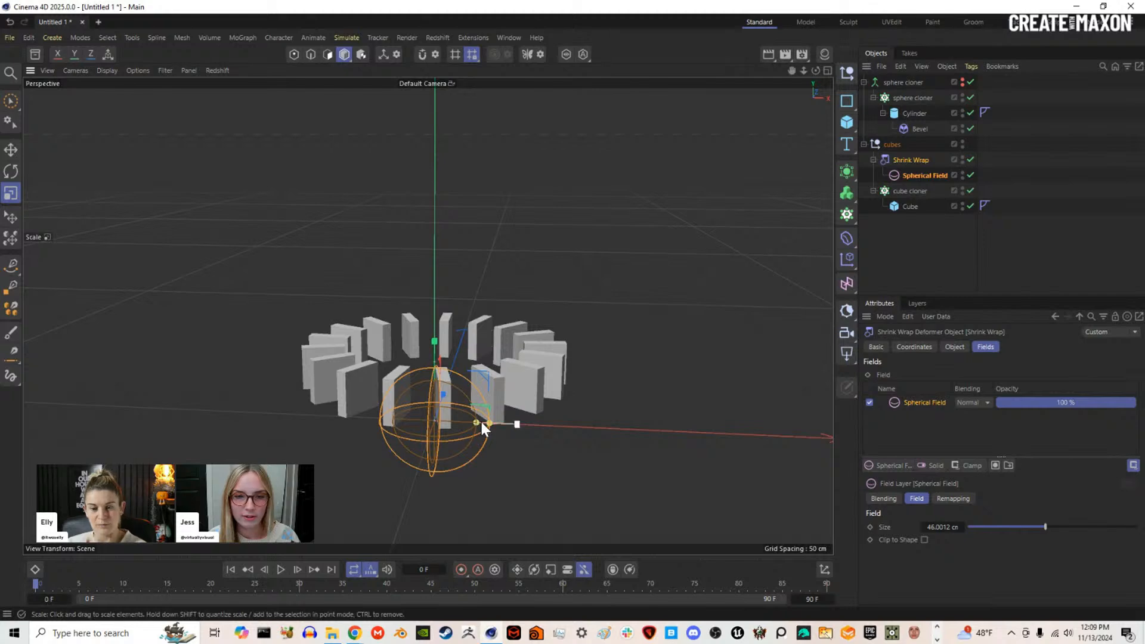
scroll(457, 374, up, 3)
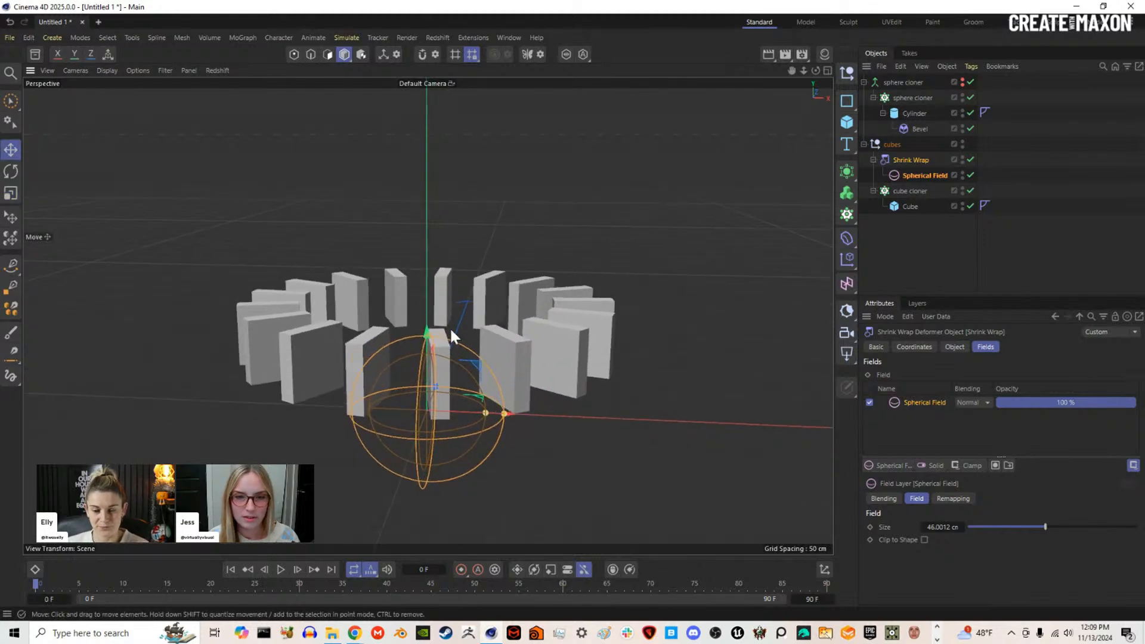
drag(427, 332, 438, 249)
Step: Place the Spherical Field over the panels on one side of the ring and enlarge it to about 63 cm
alt+drag(443, 322, 626, 342)
alt+middle_drag(625, 342, 561, 359)
scroll(561, 359, up, 4)
alt+drag(564, 369, 596, 355)
drag(654, 449, 694, 488)
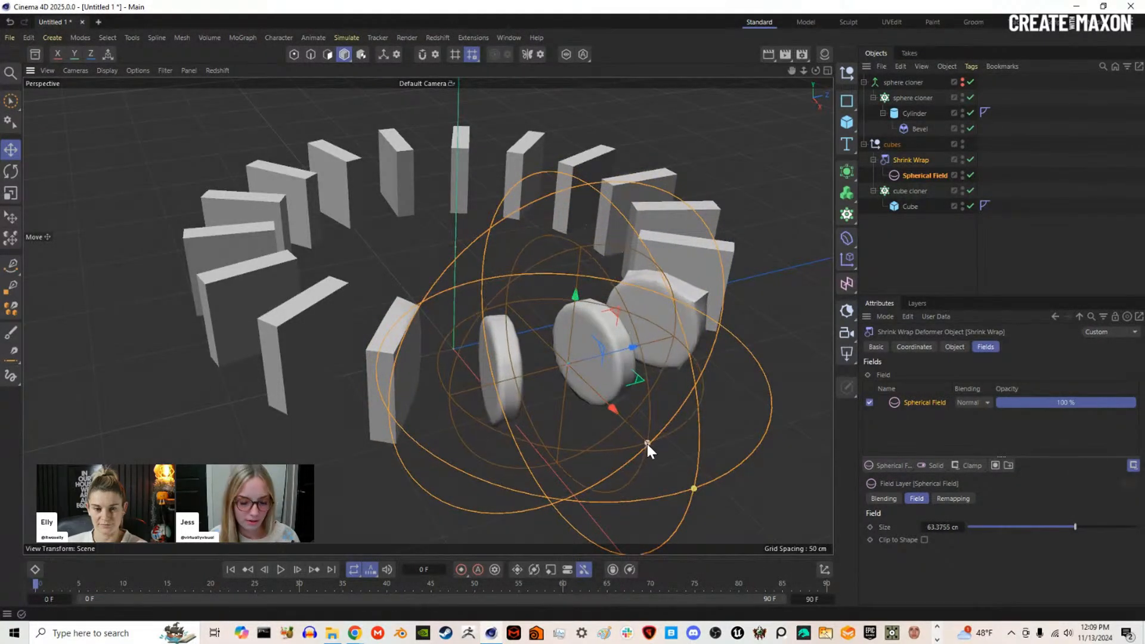
alt+drag(617, 432, 672, 404)
alt+right_drag(670, 406, 636, 352)
alt+drag(636, 352, 628, 396)
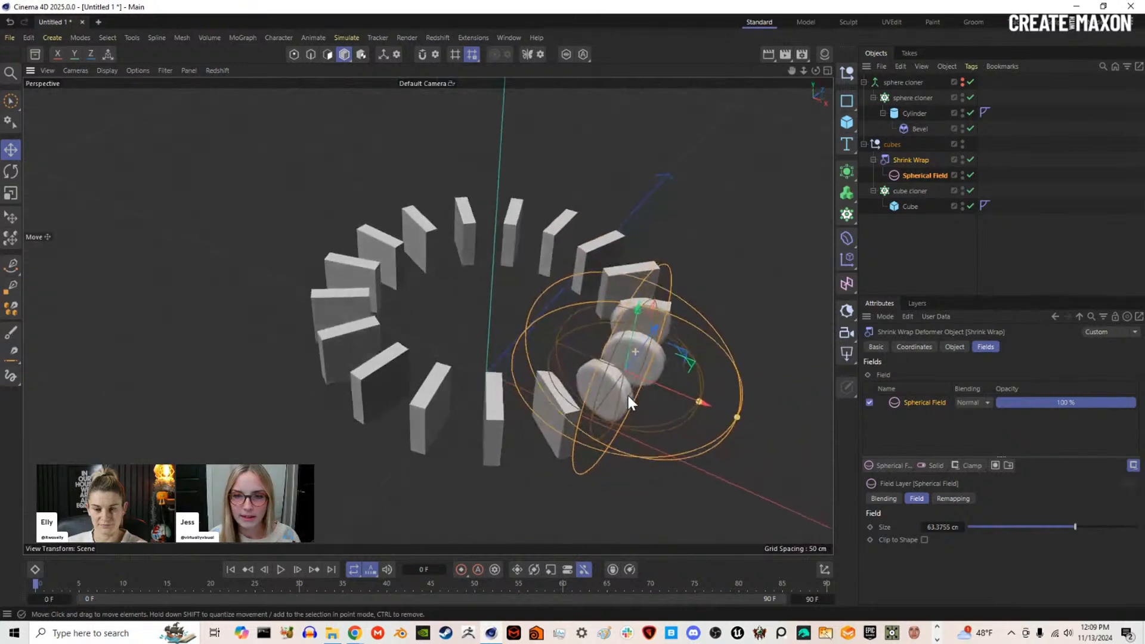
Step: Hide the Spherical Field in the viewport and deselect everything to inspect the partly rounded ring
click(962, 172)
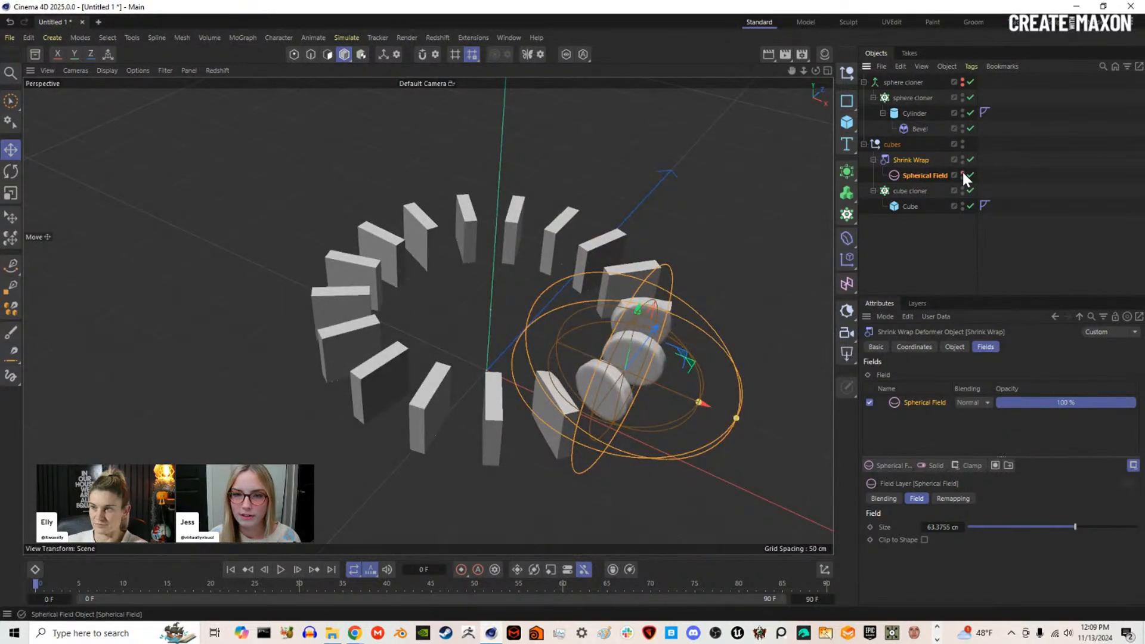
click(934, 253)
alt+middle_drag(641, 296, 574, 330)
mouse_move(574, 324)
alt+mouse_down()
mouse_move(596, 317)
mouse_move(589, 306)
mouse_move(578, 327)
mouse_move(593, 331)
alt+mouse_up()
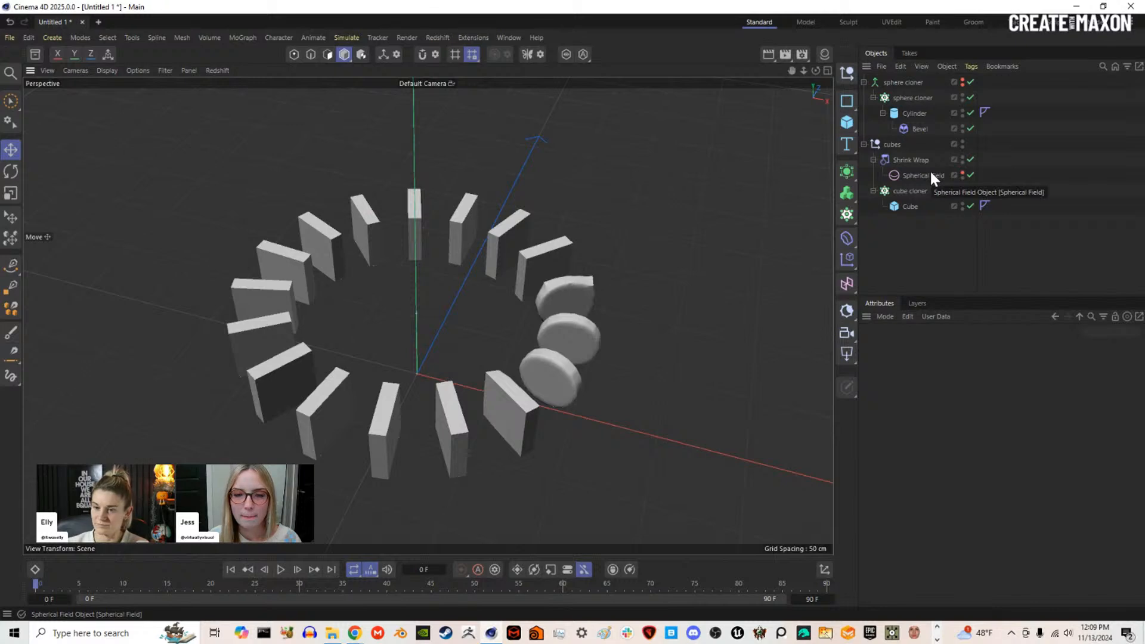
Step: Set the Count to 20 for the sphere cloner and the cube cloner together
click(917, 189)
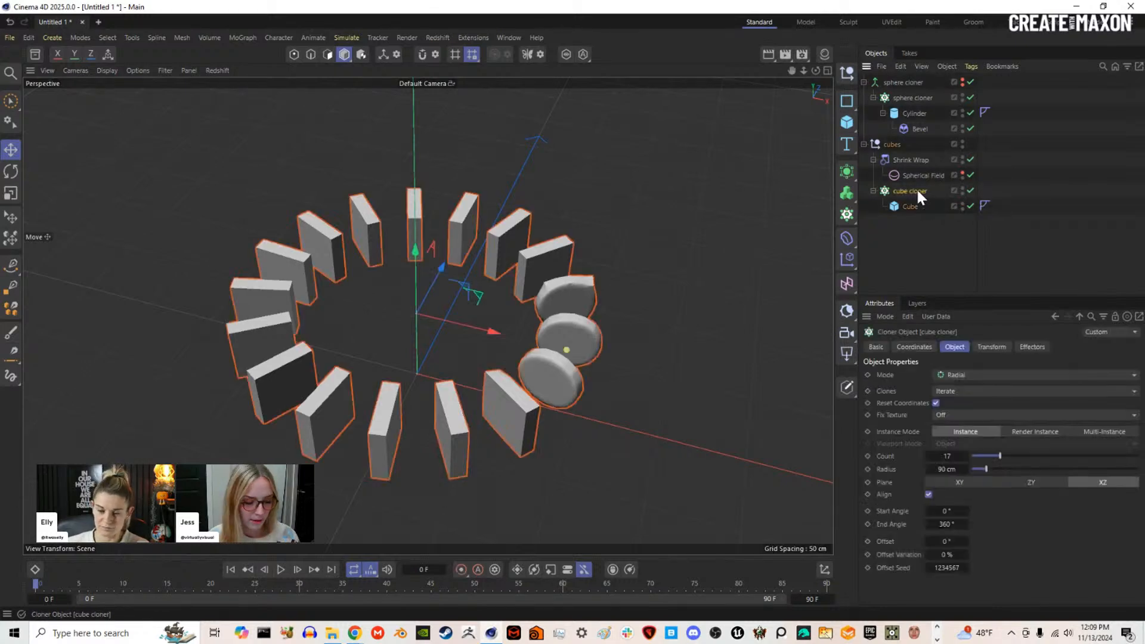
ctrl+click(926, 97)
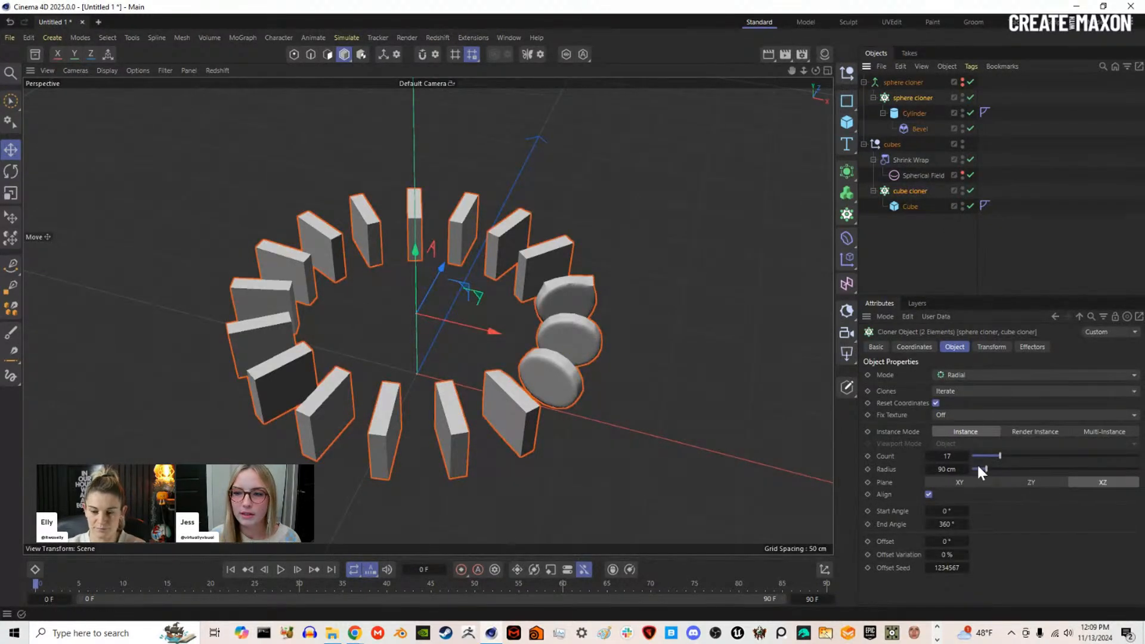
drag(1004, 457, 1006, 458)
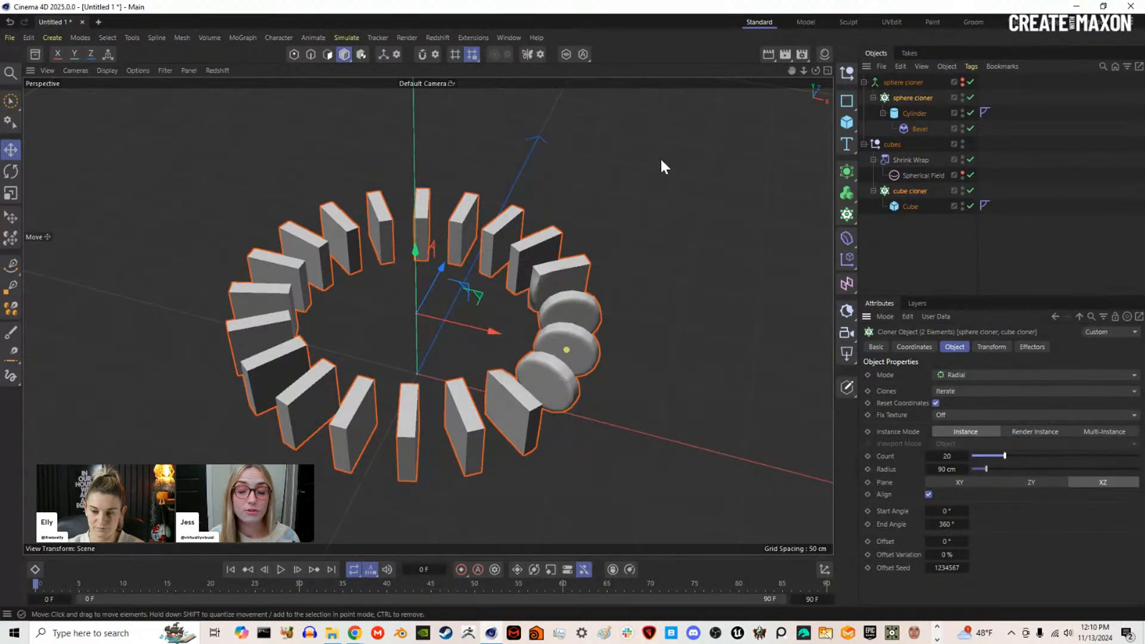
click(935, 253)
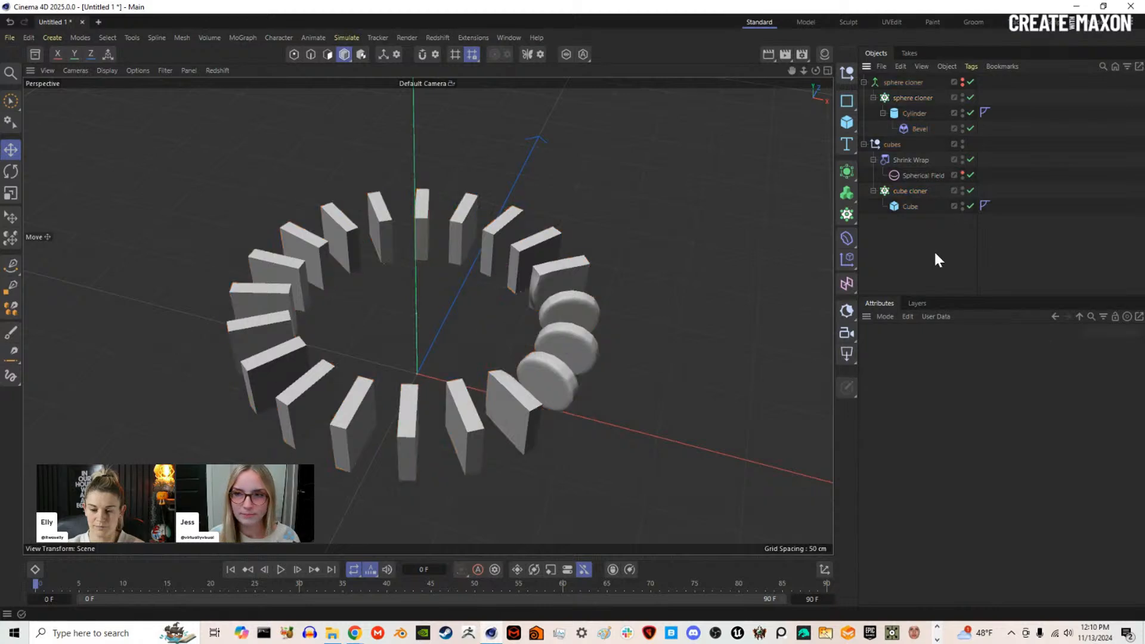
Step: Select the Spherical Field and show it in the viewport again
click(922, 174)
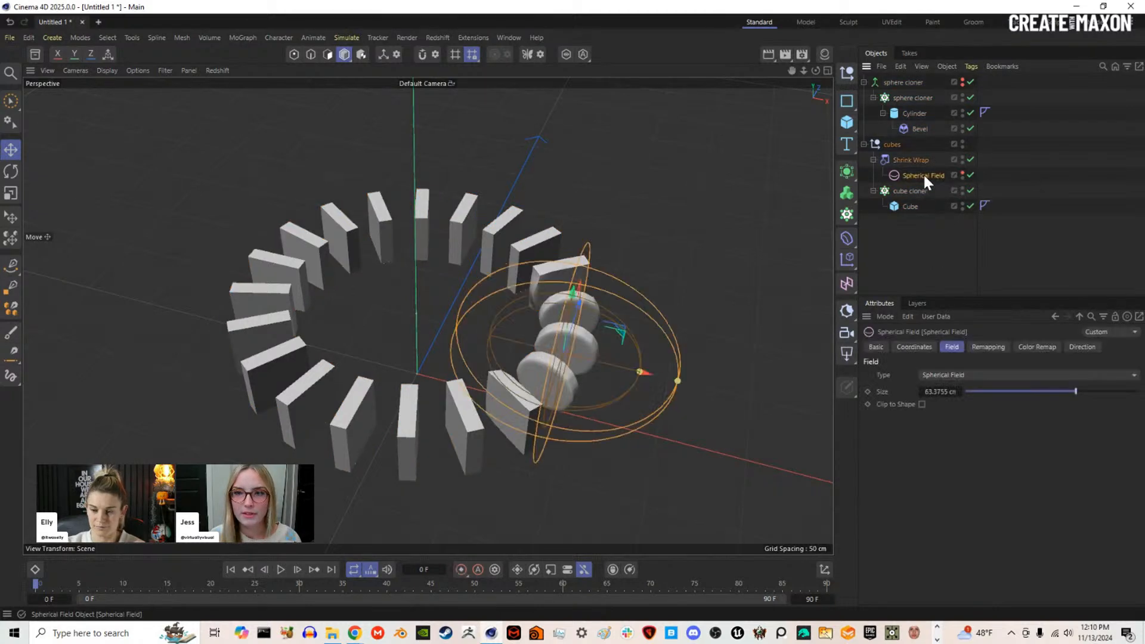
mouse_move(621, 477)
mouse_down()
mouse_move(291, 413)
mouse_move(533, 355)
mouse_move(592, 519)
mouse_move(554, 509)
mouse_move(609, 474)
mouse_up()
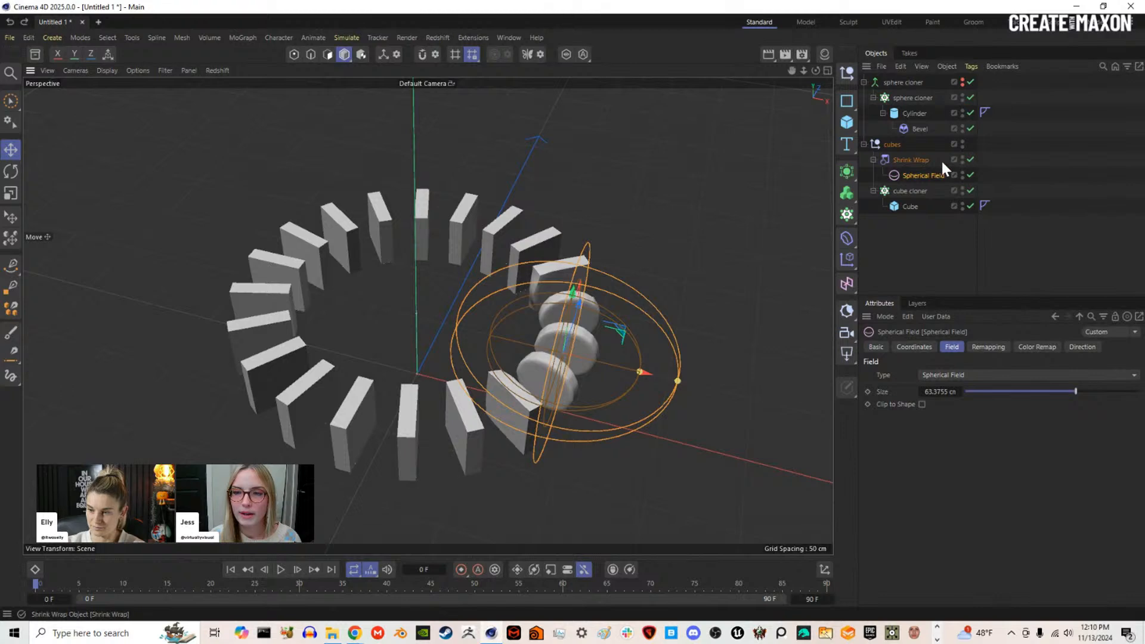
alt+drag(396, 407, 417, 381)
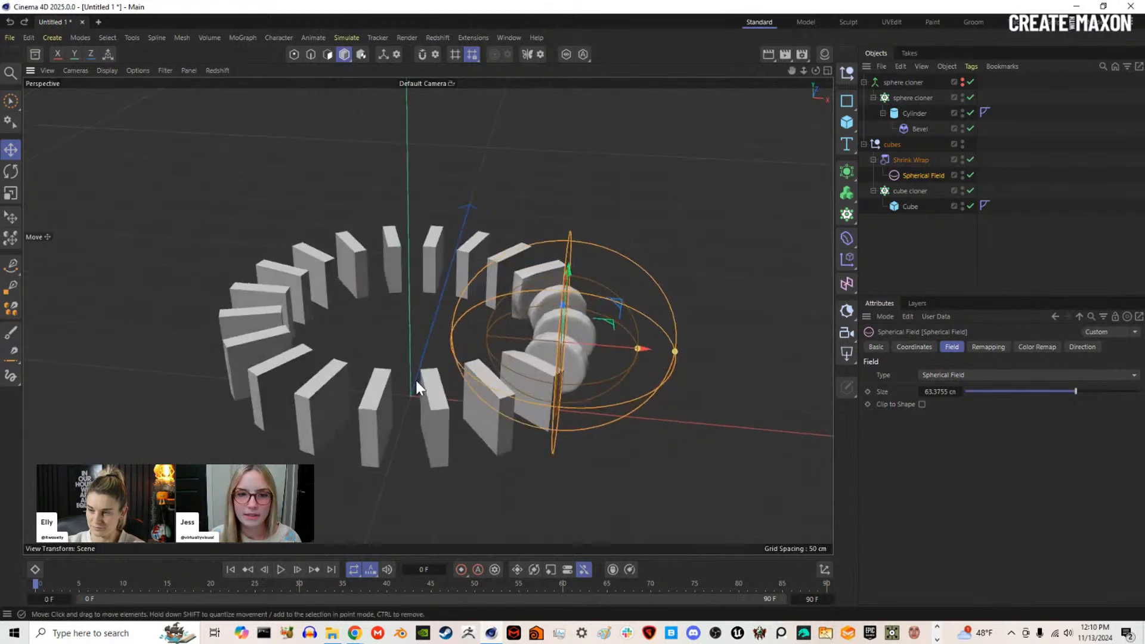
Step: Add a Sphere primitive with a radius of about 8 cm and place it just above the rounded discs inside the field
click(847, 122)
click(965, 185)
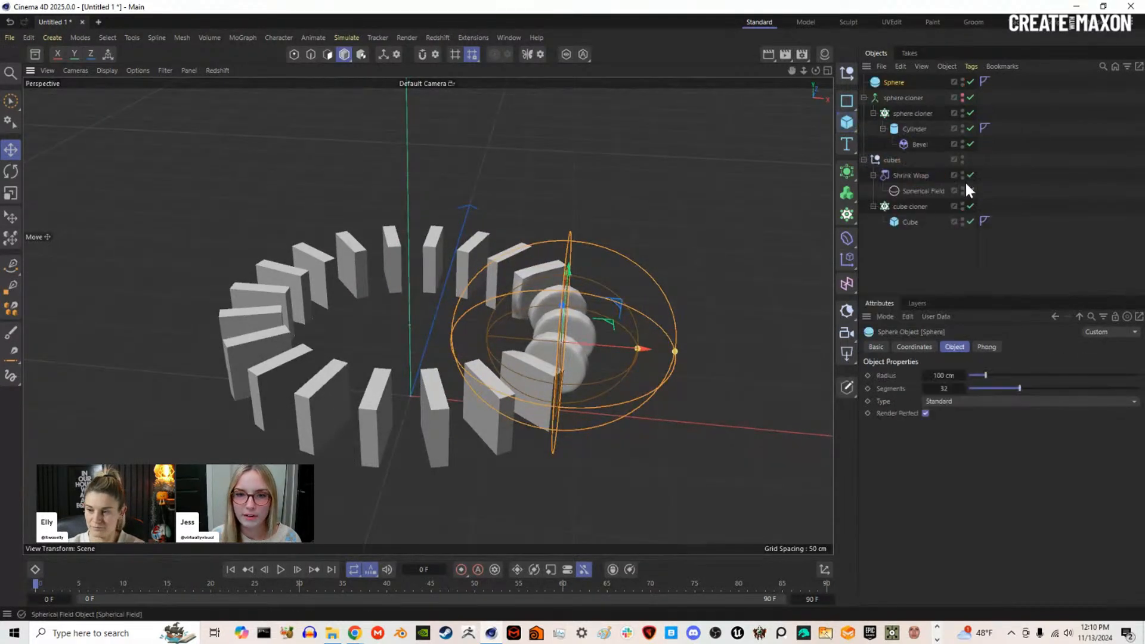
drag(528, 417, 427, 425)
drag(410, 350, 432, 305)
scroll(431, 306, up, 3)
drag(481, 339, 685, 354)
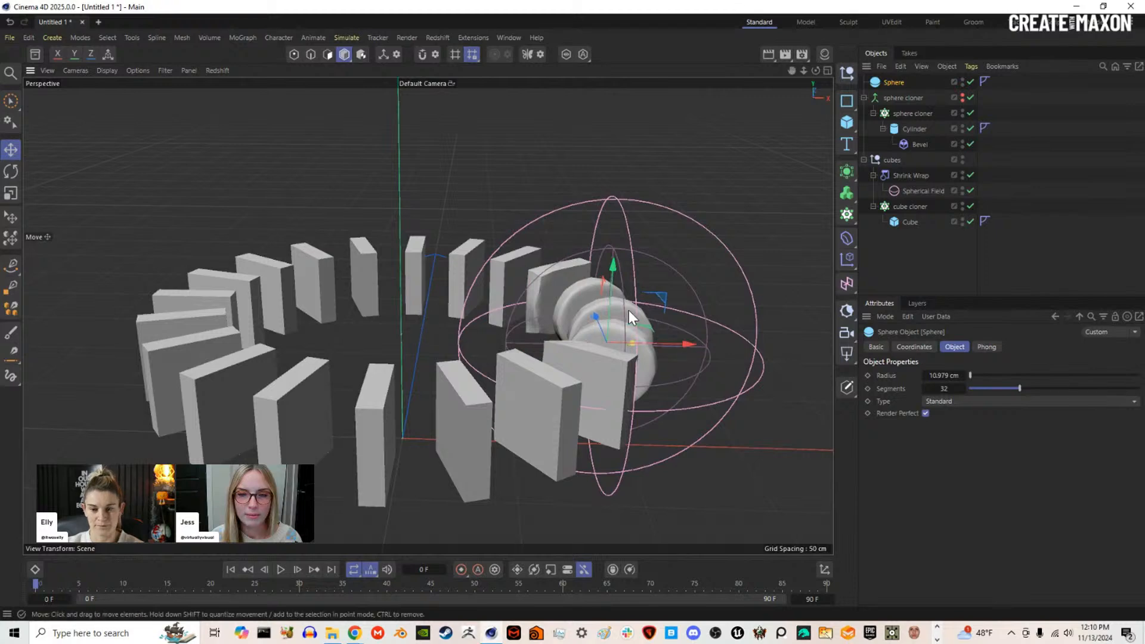
drag(608, 309, 636, 224)
alt+drag(622, 358, 555, 404)
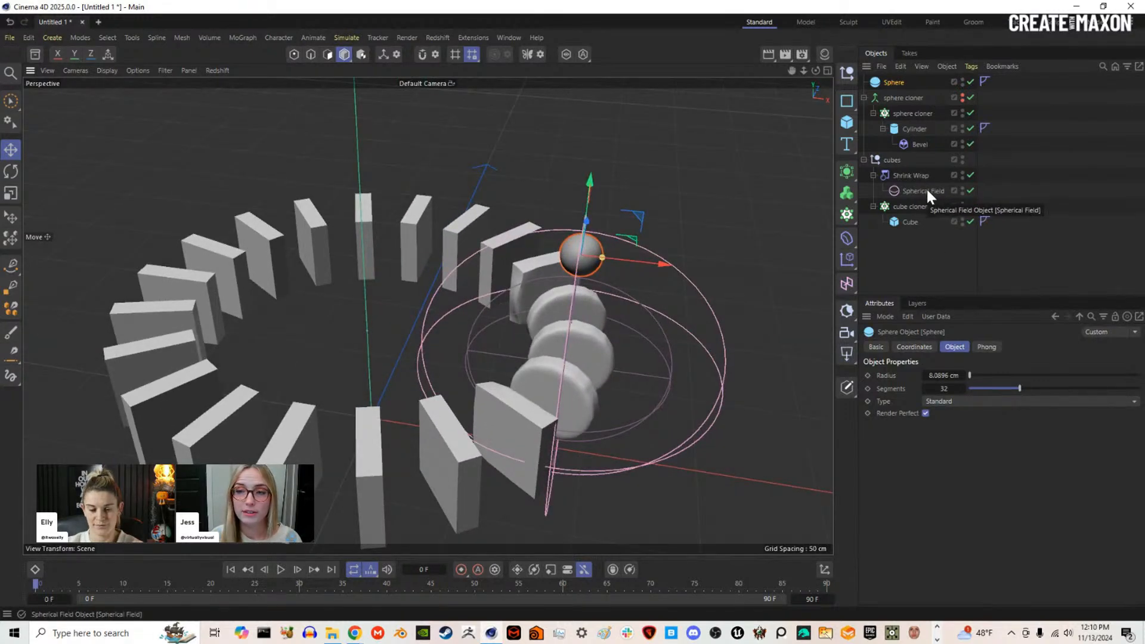
Step: Make the Spherical Field a child of the Sphere and hide the field in the viewport
drag(926, 188, 900, 82)
click(900, 83)
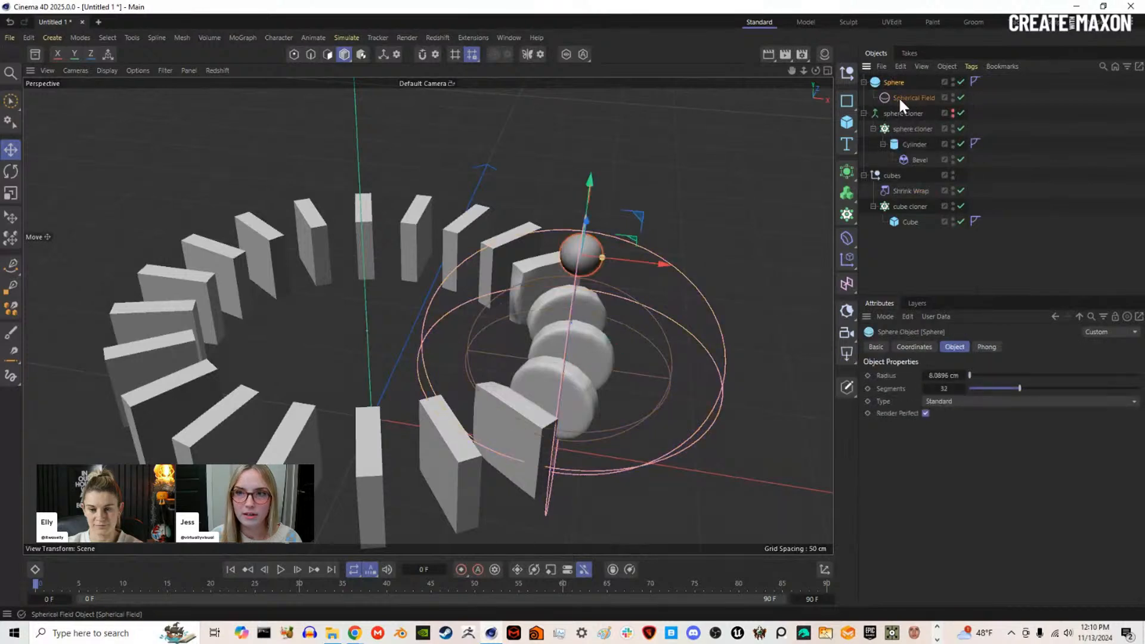
click(953, 94)
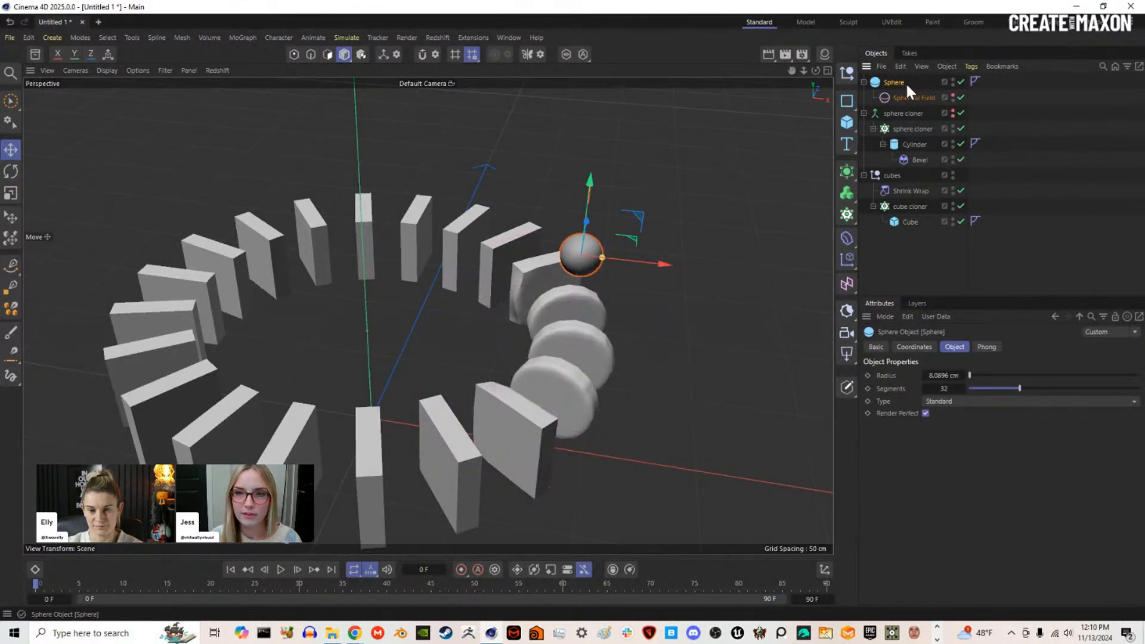
Step: Try moving the Sphere to test how it carries the field, and undo the move
drag(655, 264, 689, 306)
key(ctrl+z)
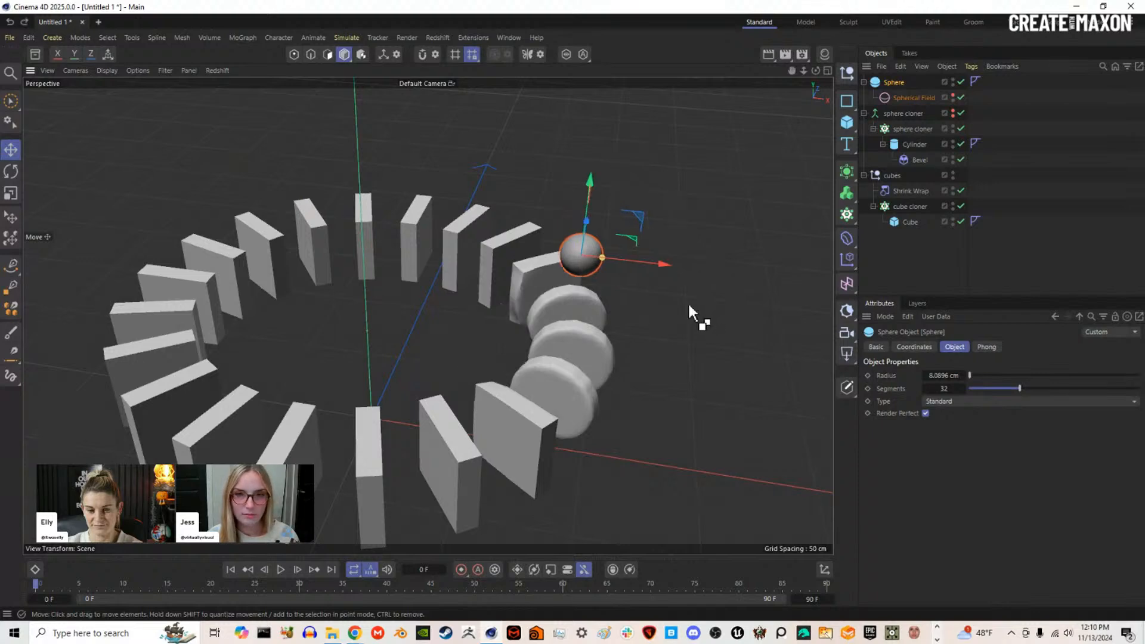
scroll(585, 420, down, 3)
alt+drag(584, 420, 593, 383)
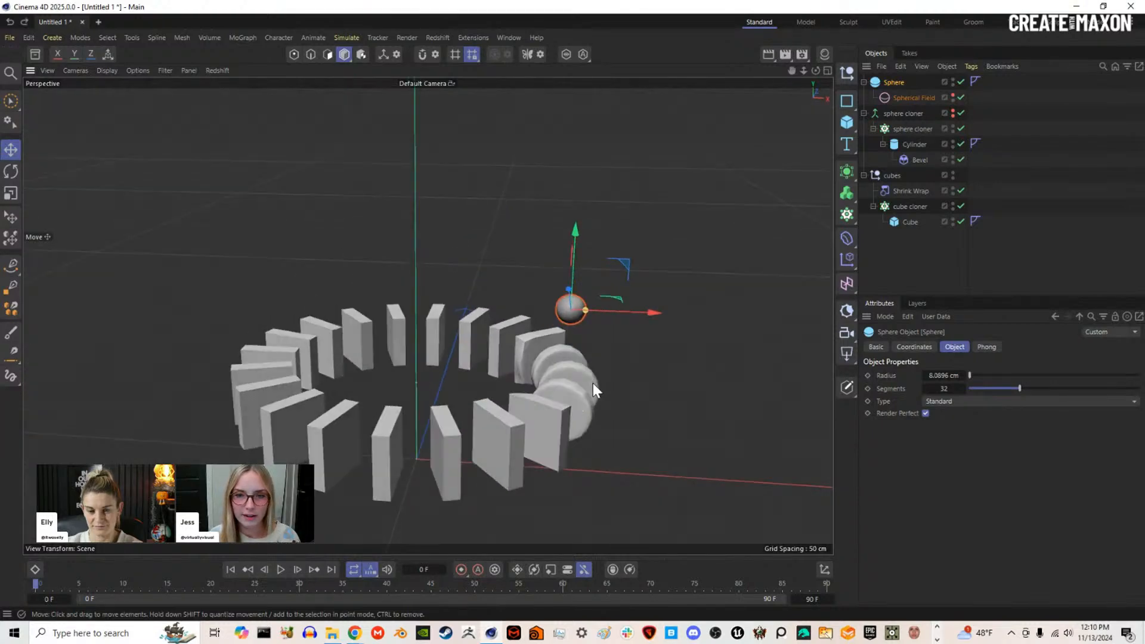
Step: Rename the Sphere as "field controller"
double_click(894, 82)
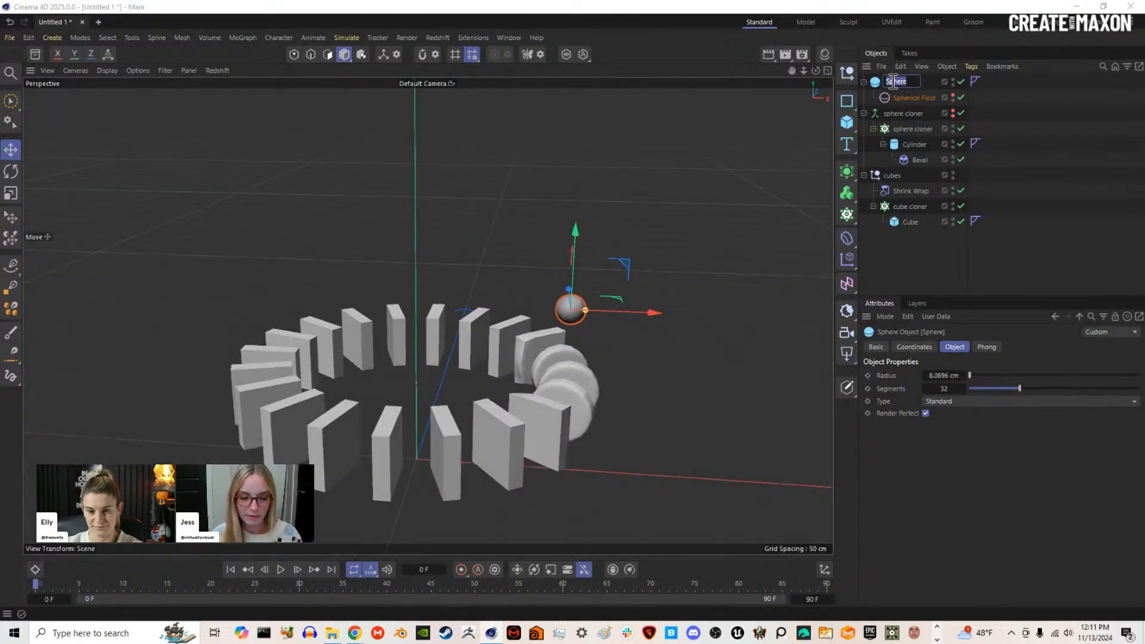
text(sphere contro)
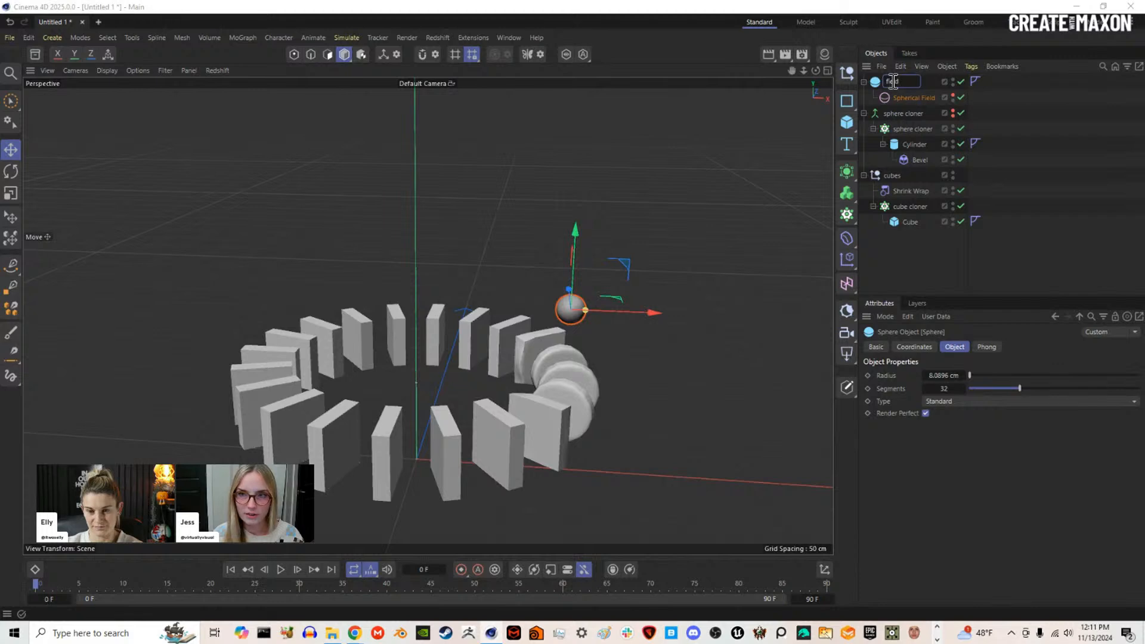
text(ller)
key(Return)
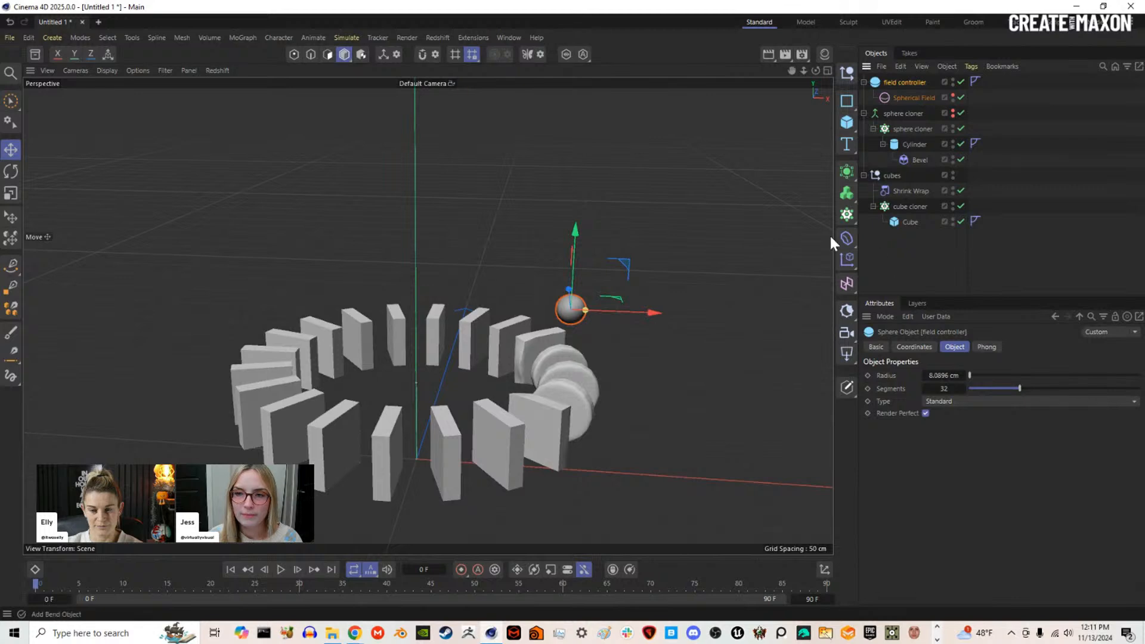
Step: Add a Circle spline on the XZ plane with a 90 cm radius and raise it to the height of the field controller
drag(846, 103, 948, 117)
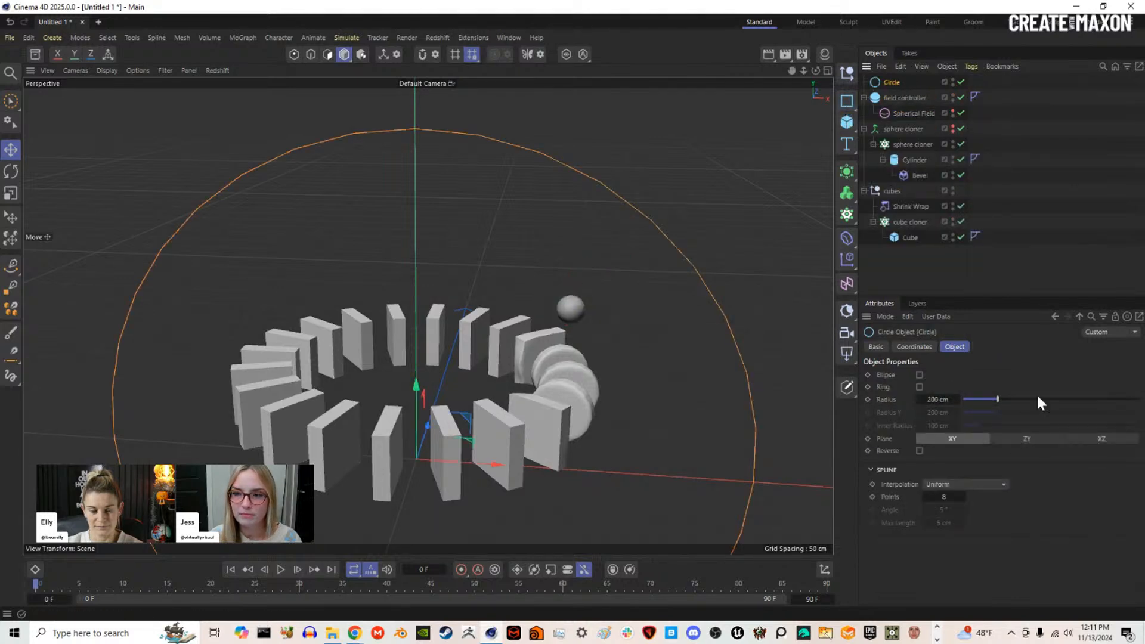
click(1102, 439)
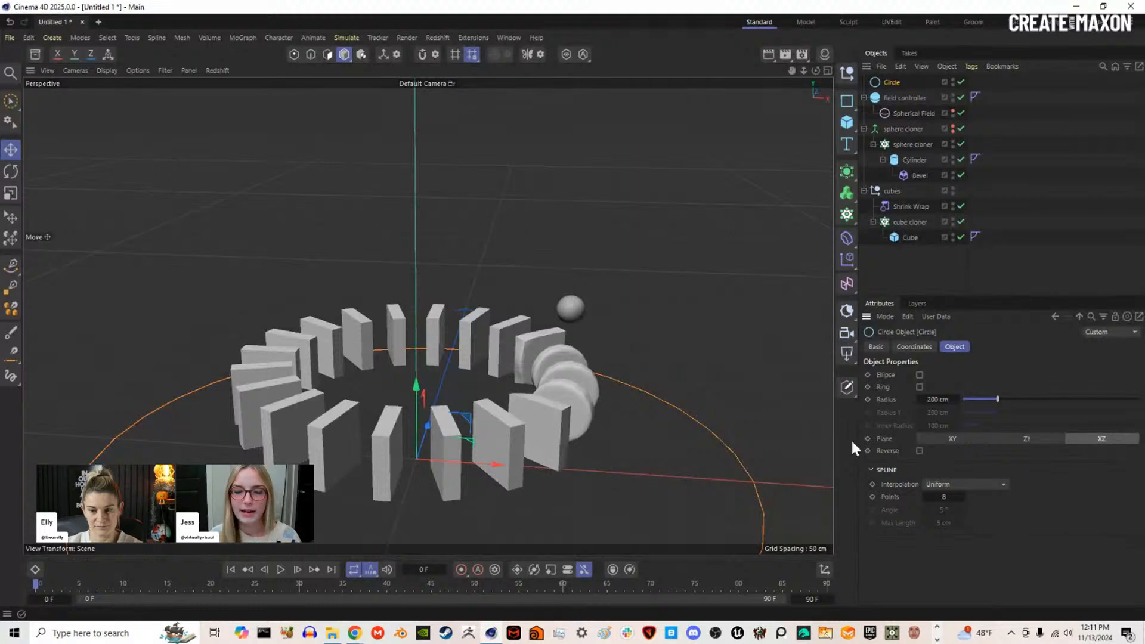
drag(998, 399, 979, 399)
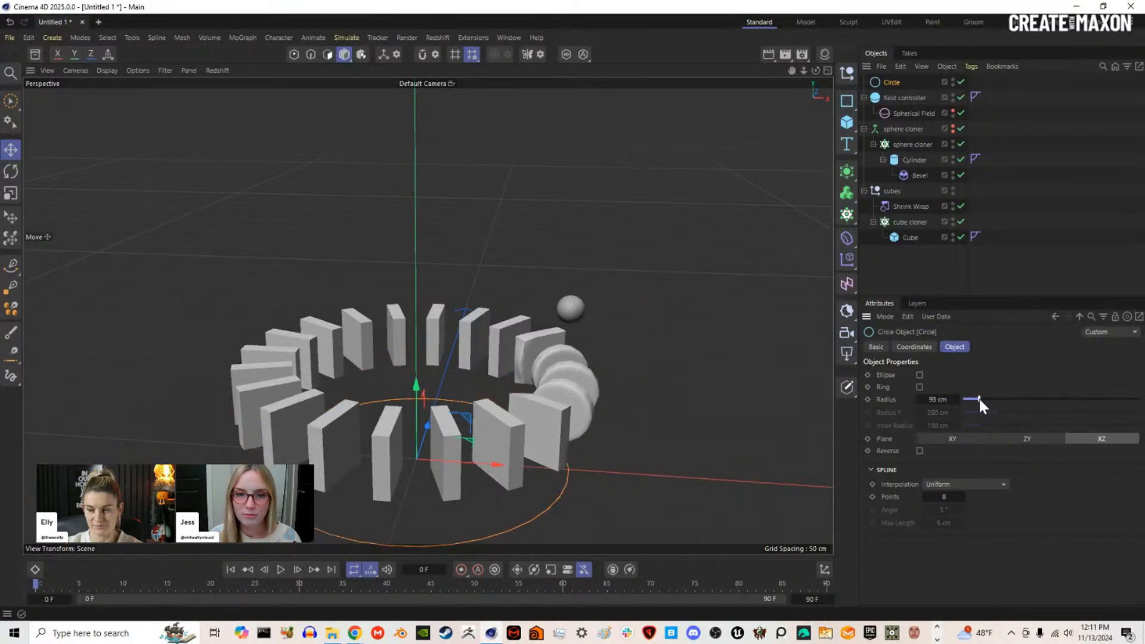
double_click(937, 400)
text(90)
key(Return)
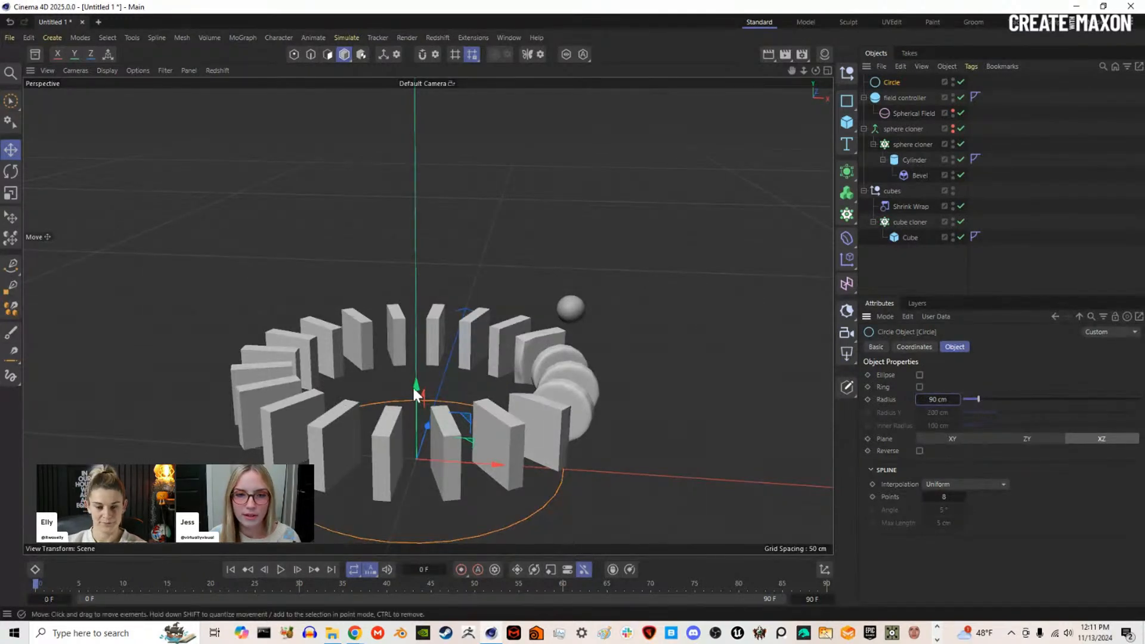
drag(419, 387, 474, 225)
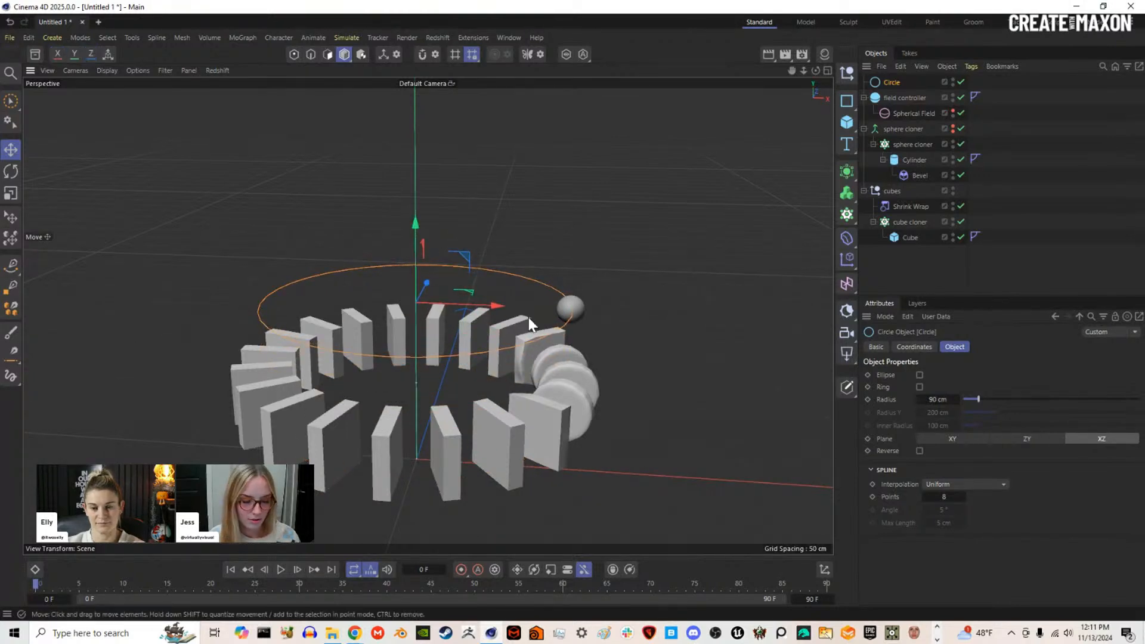
Step: Add an Align to Spline tag to the field controller and use the Circle as its spline path
alt+drag(571, 321, 571, 285)
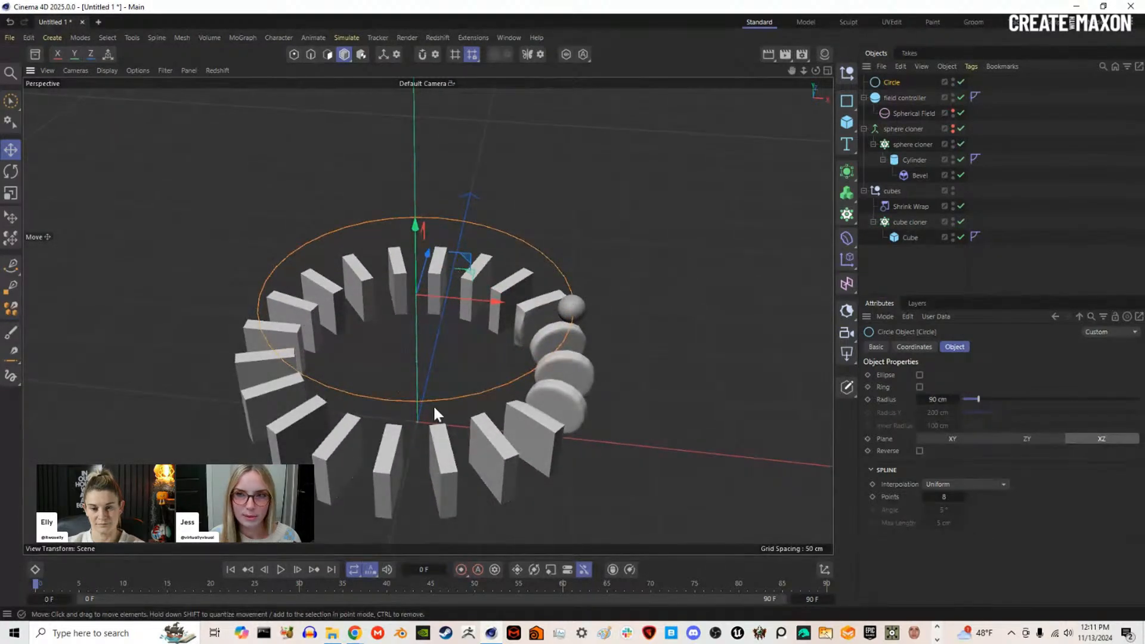
alt+drag(472, 389, 492, 321)
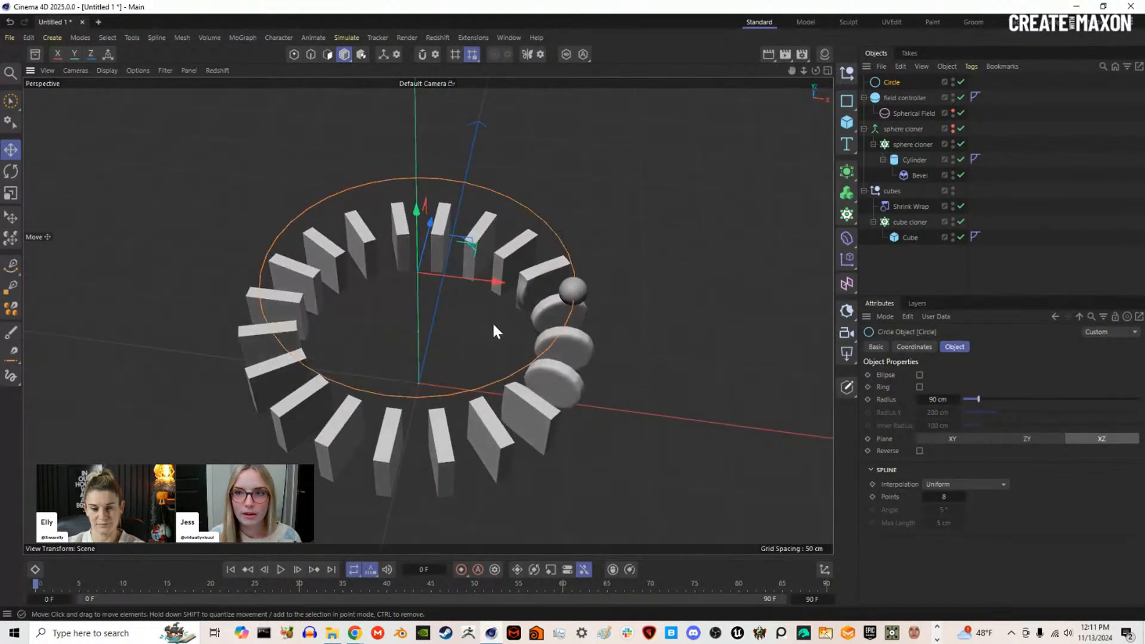
click(905, 98)
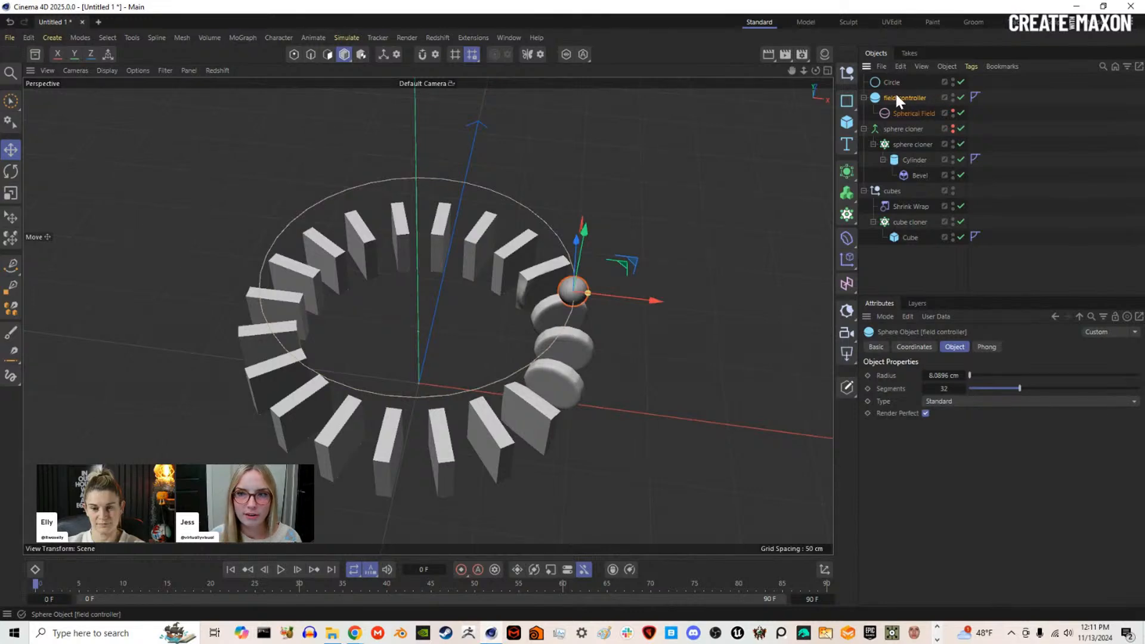
right_click(911, 94)
mouse_move(958, 124)
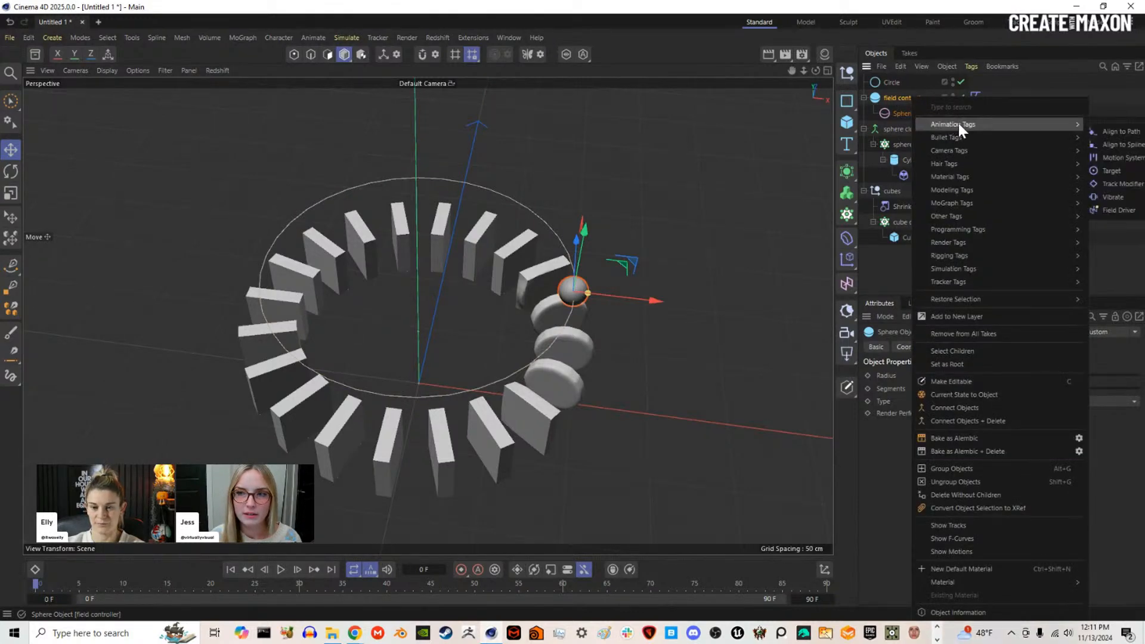
click(1115, 145)
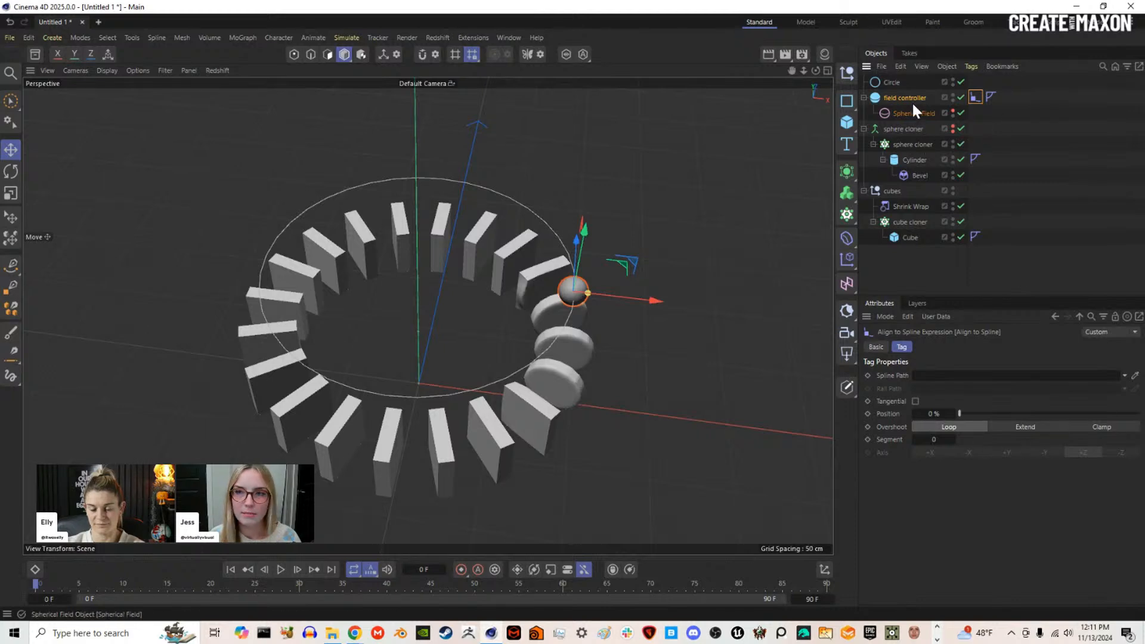
drag(892, 84, 940, 375)
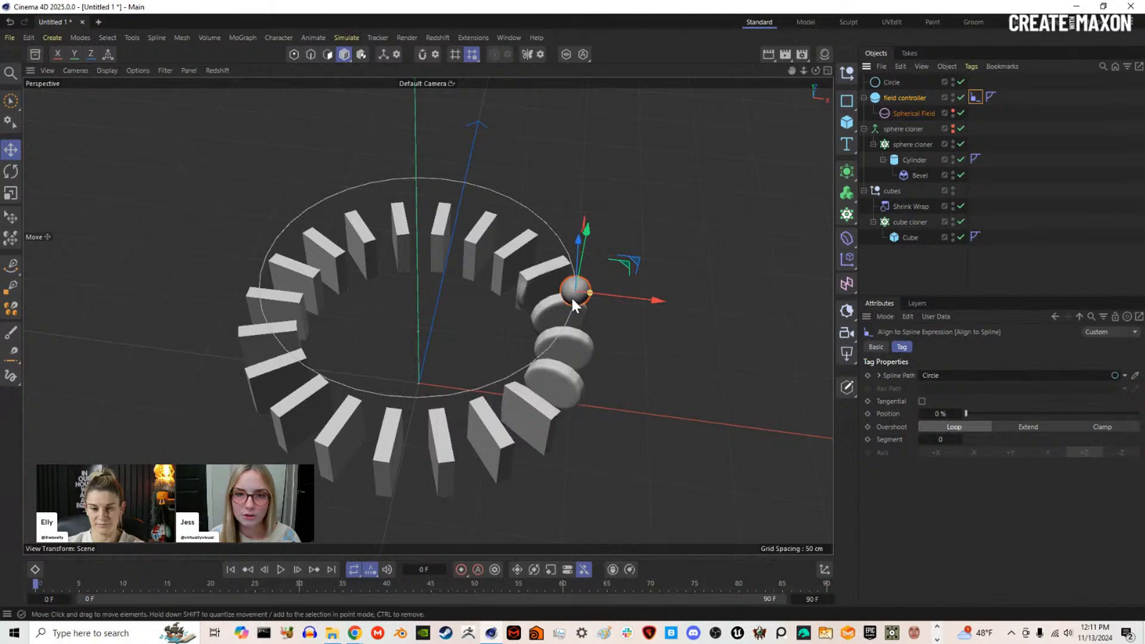
Step: Keyframe the Align to Spline tag's Position at 0% on frame 0
scroll(571, 297, up, 2)
scroll(571, 298, up, 3)
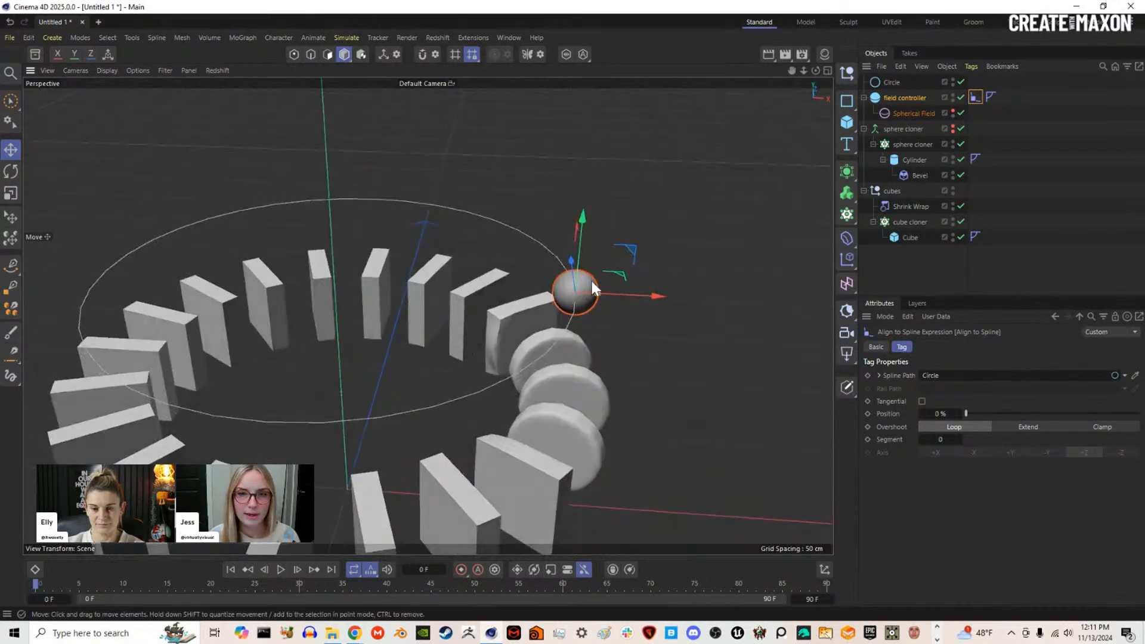
scroll(624, 287, down, 2)
scroll(638, 274, down, 2)
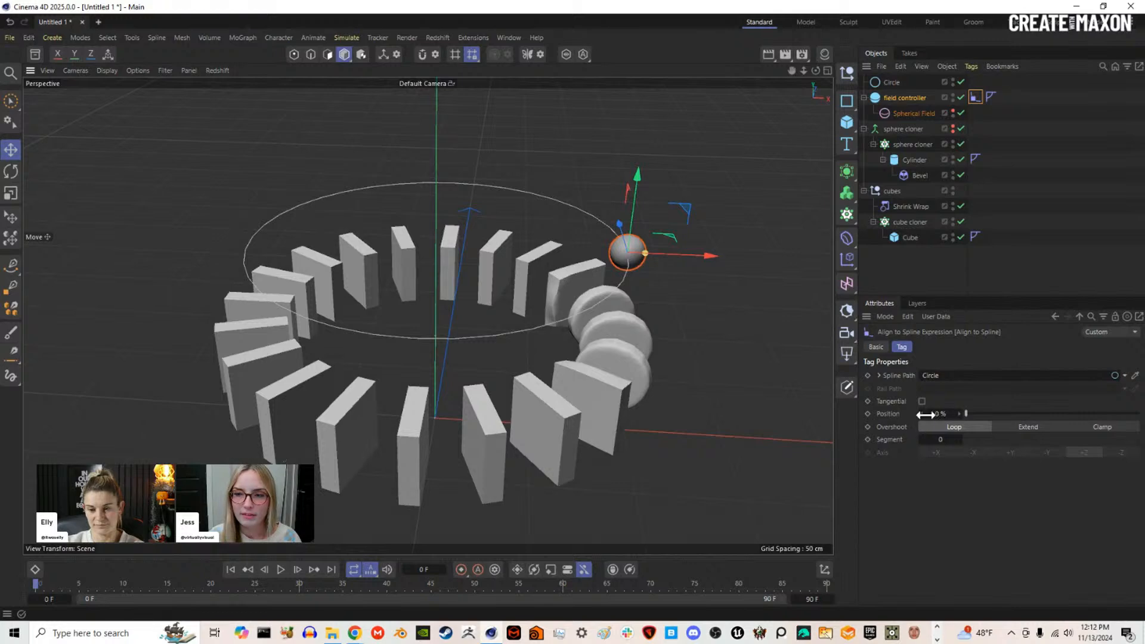
mouse_move(967, 413)
mouse_down()
mouse_move(1122, 412)
mouse_move(957, 412)
mouse_move(1136, 412)
mouse_move(961, 412)
mouse_up()
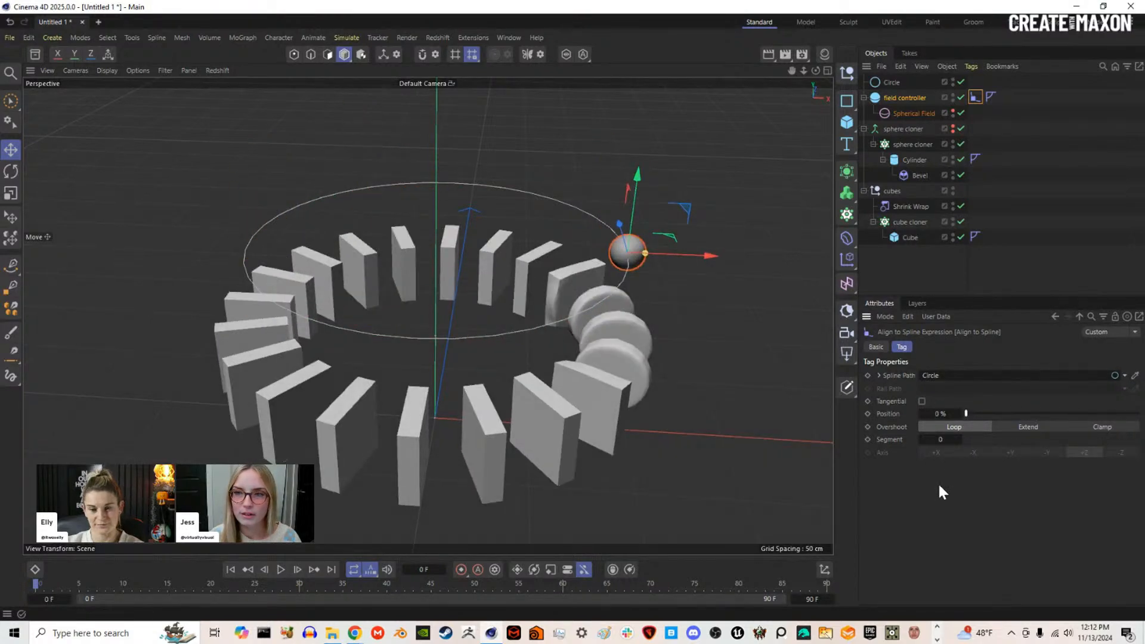
click(868, 414)
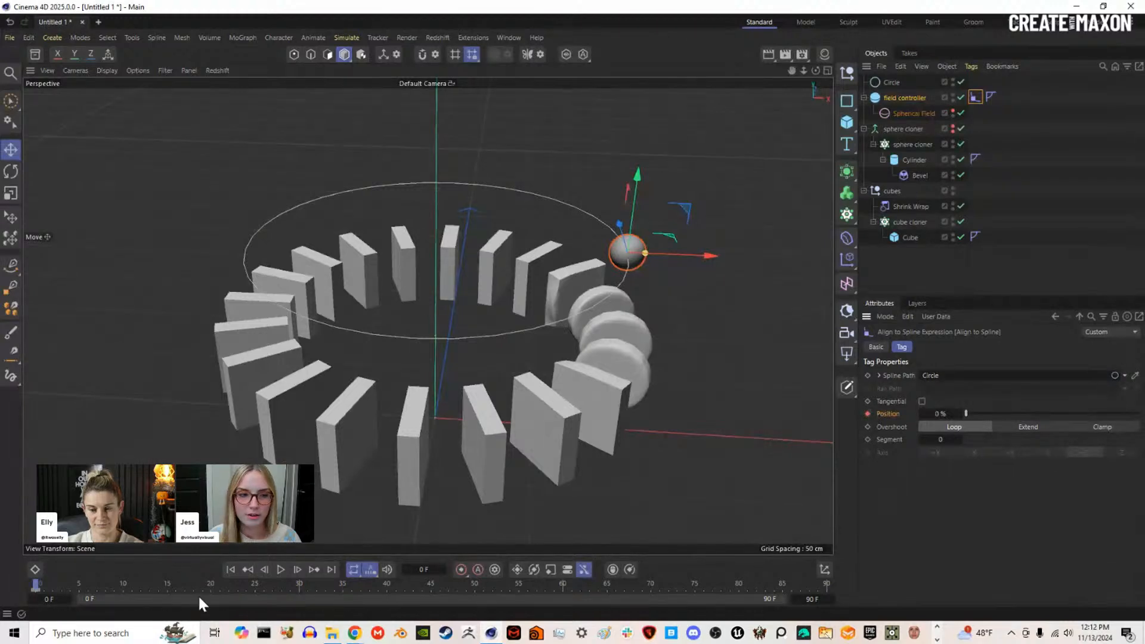
Step: Keyframe the Align to Spline tag's Position at 100% on frame 90 and hide the Circle spline
click(332, 569)
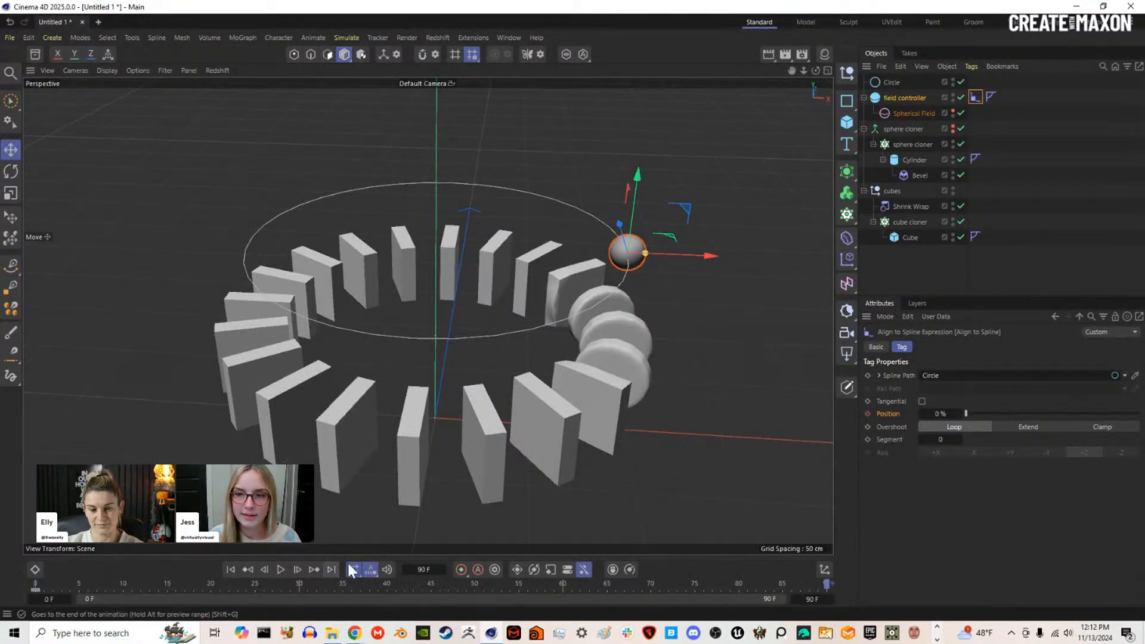
drag(967, 414, 1139, 413)
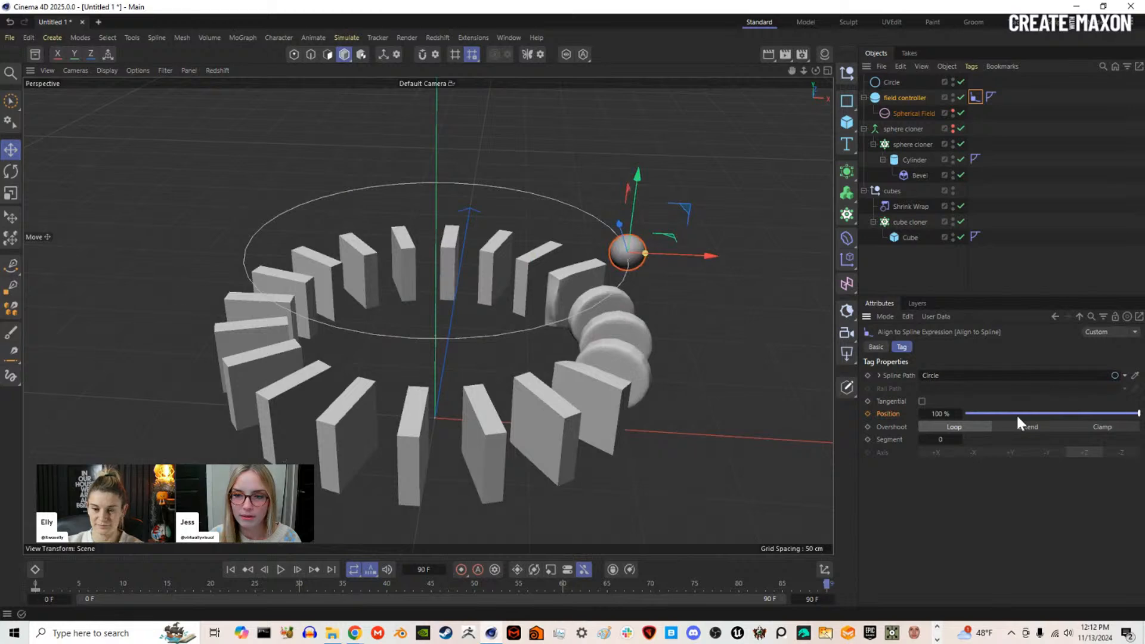
click(868, 414)
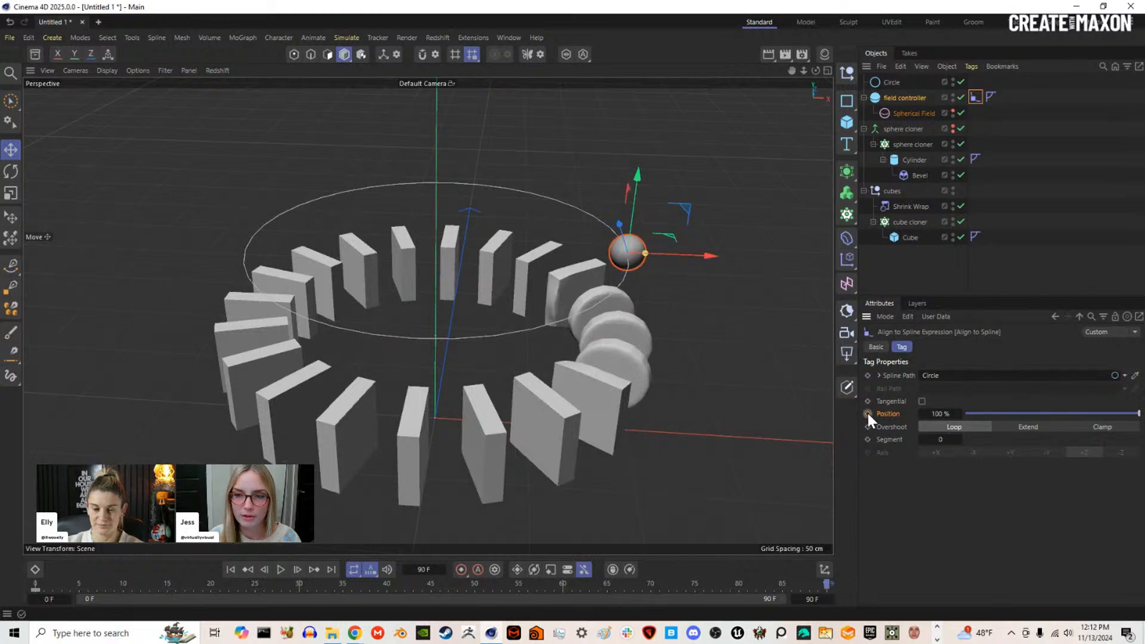
click(954, 79)
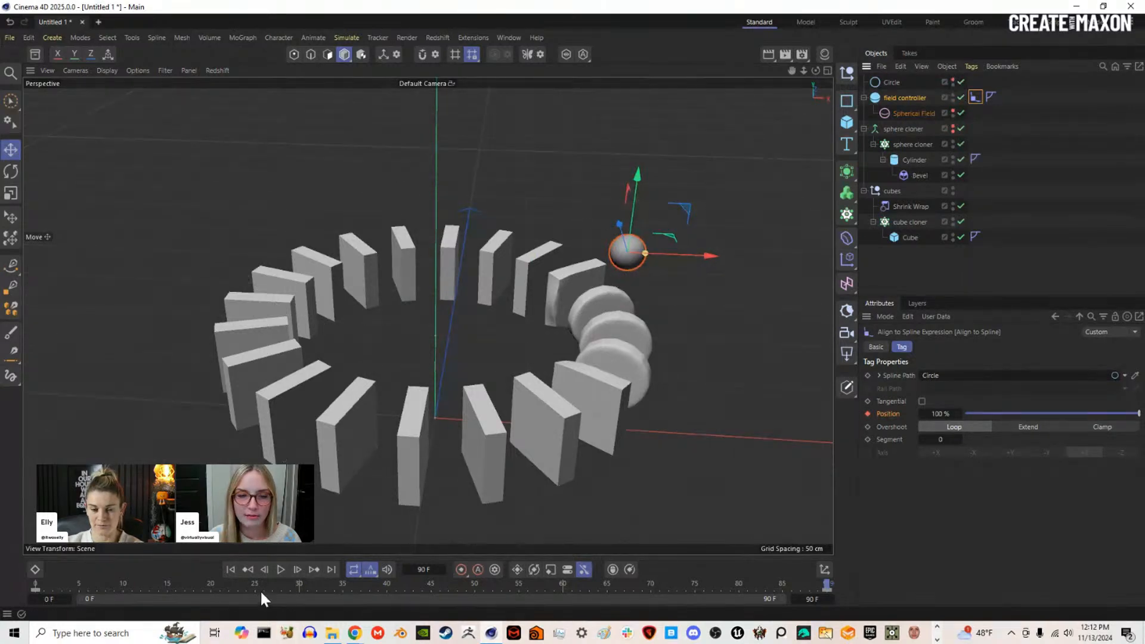
Step: Play the animation from the first frame to check the field controller's movement, and return to frame 0
click(230, 569)
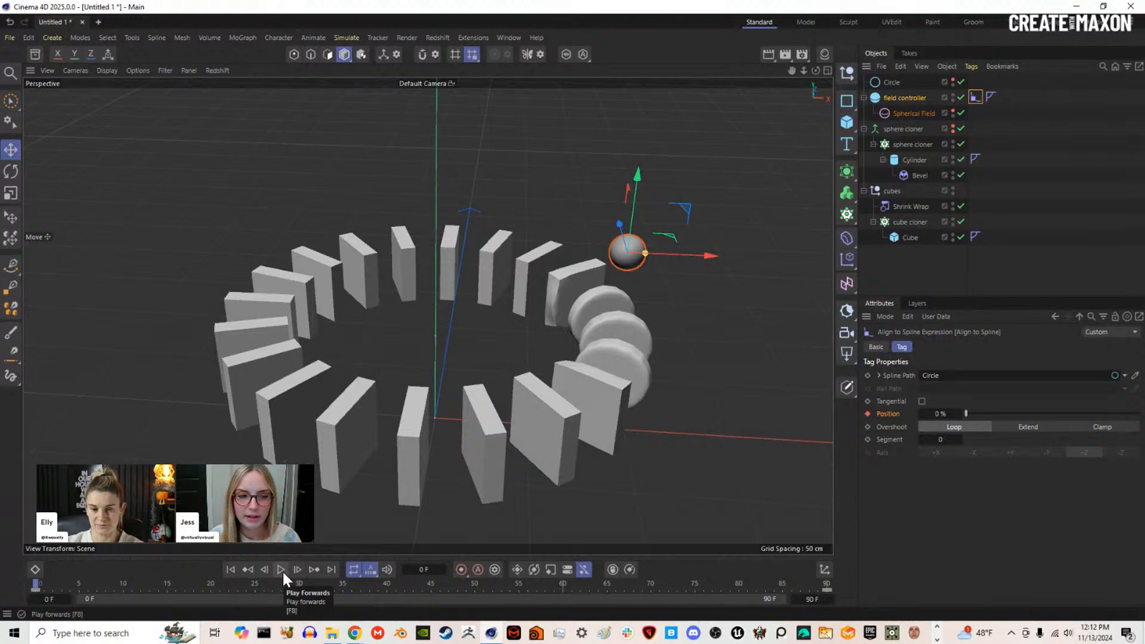
click(281, 570)
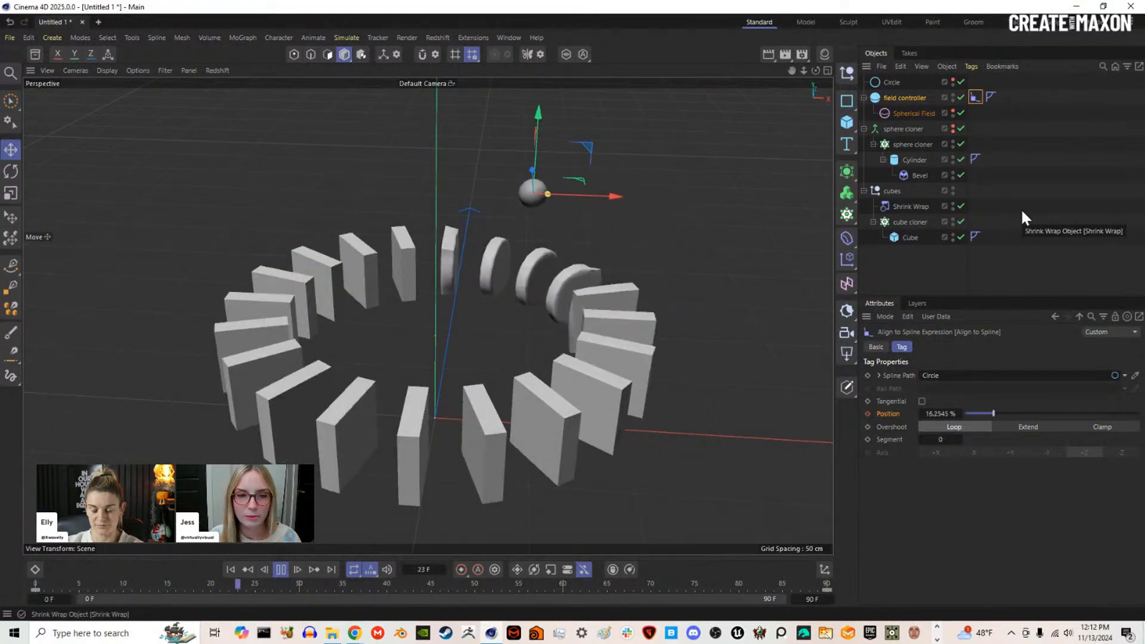
click(280, 571)
click(233, 572)
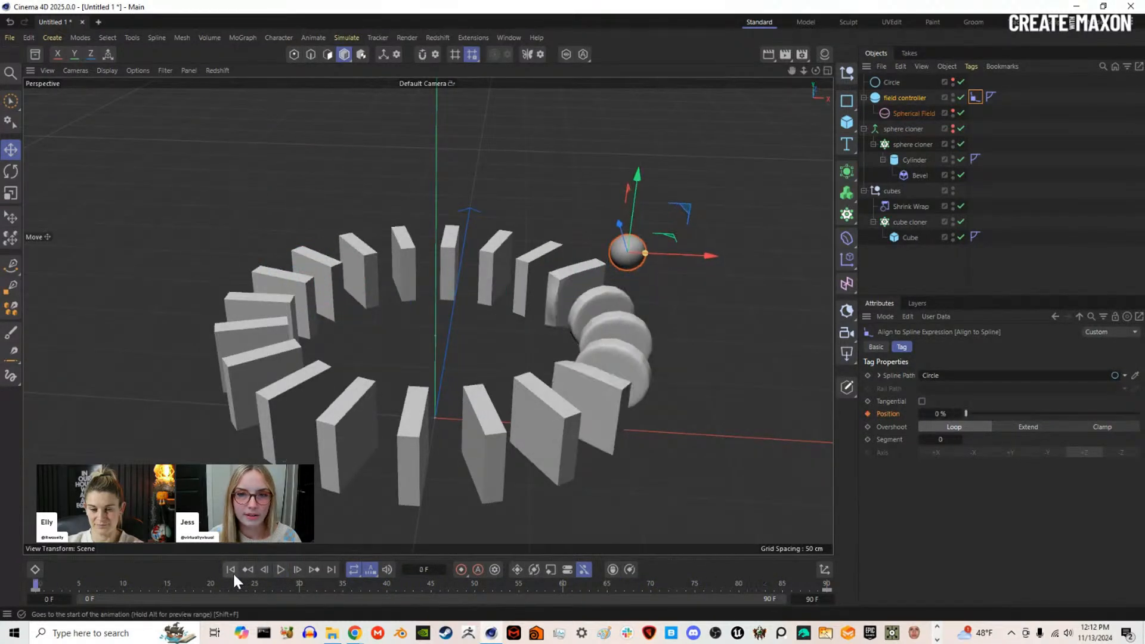
Step: Set the Position keyframe at frame 0 to Linear interpolation and play the animation to check it
click(34, 588)
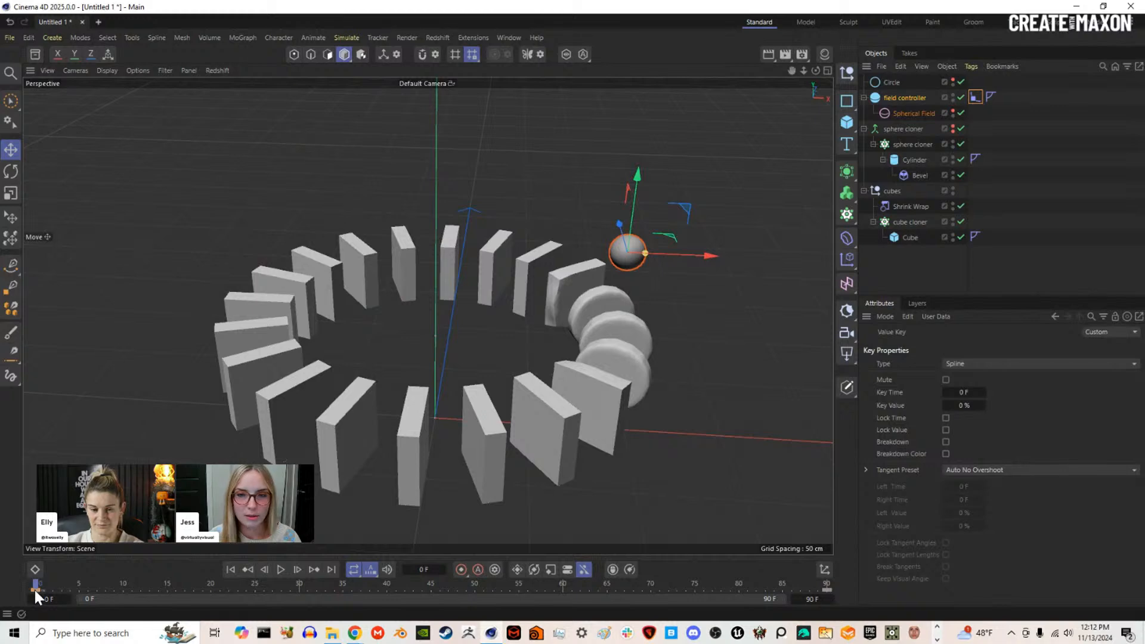
right_click(35, 590)
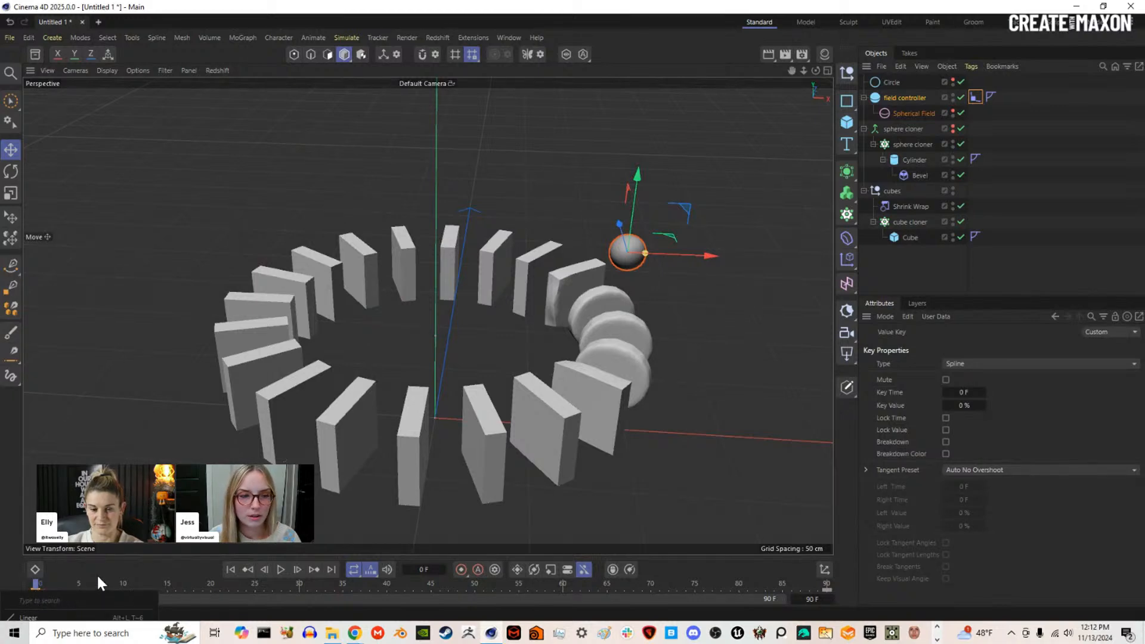
click(49, 614)
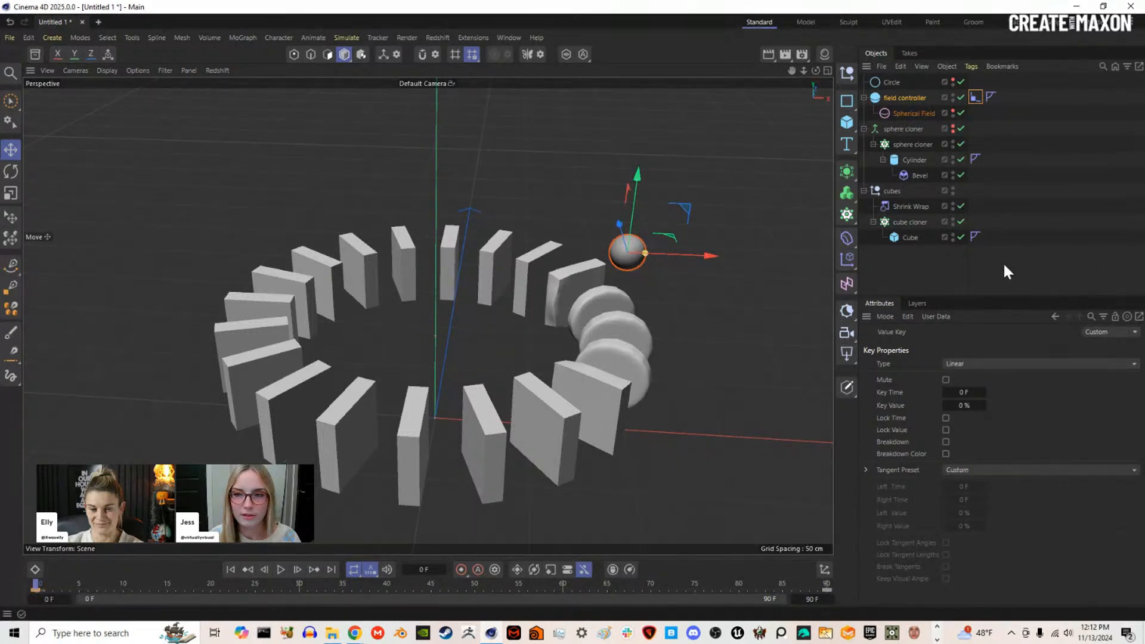
click(281, 569)
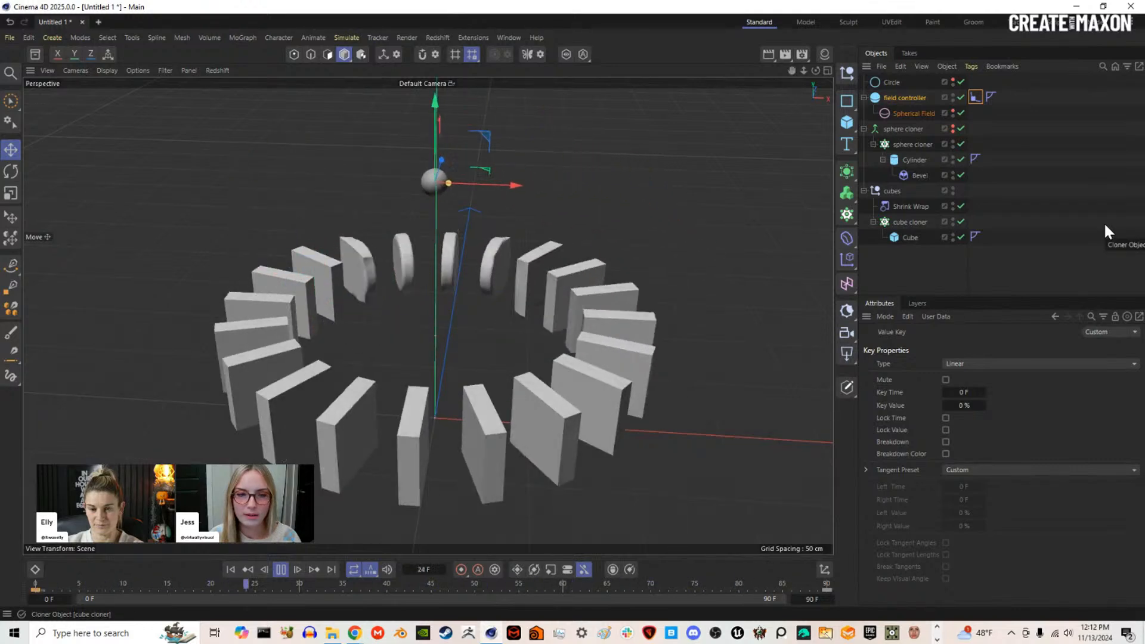
click(280, 567)
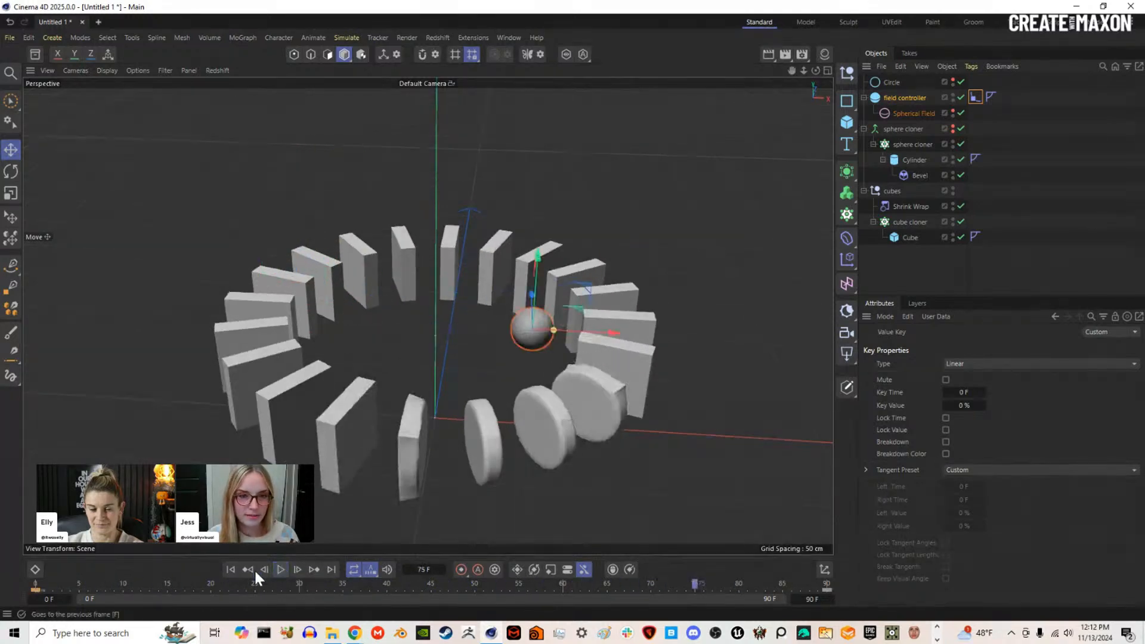
click(230, 569)
Step: Copy the Cylinder's Bevel deformer onto the Cube and set the copy's subdivision to 1
alt+drag(477, 383, 520, 413)
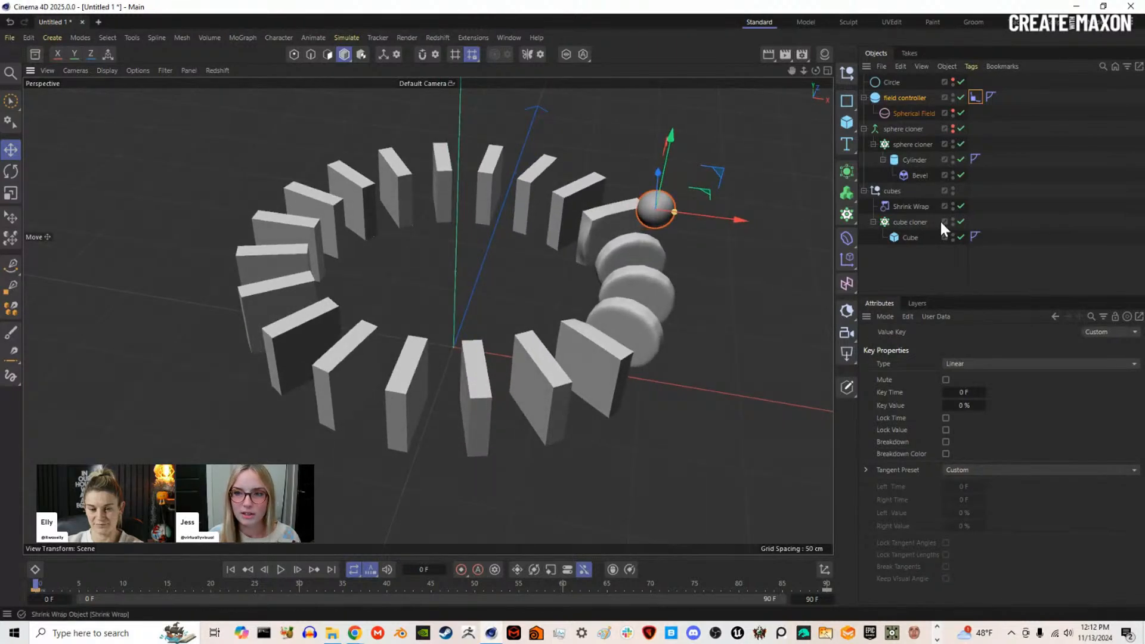
ctrl+drag(918, 174, 915, 234)
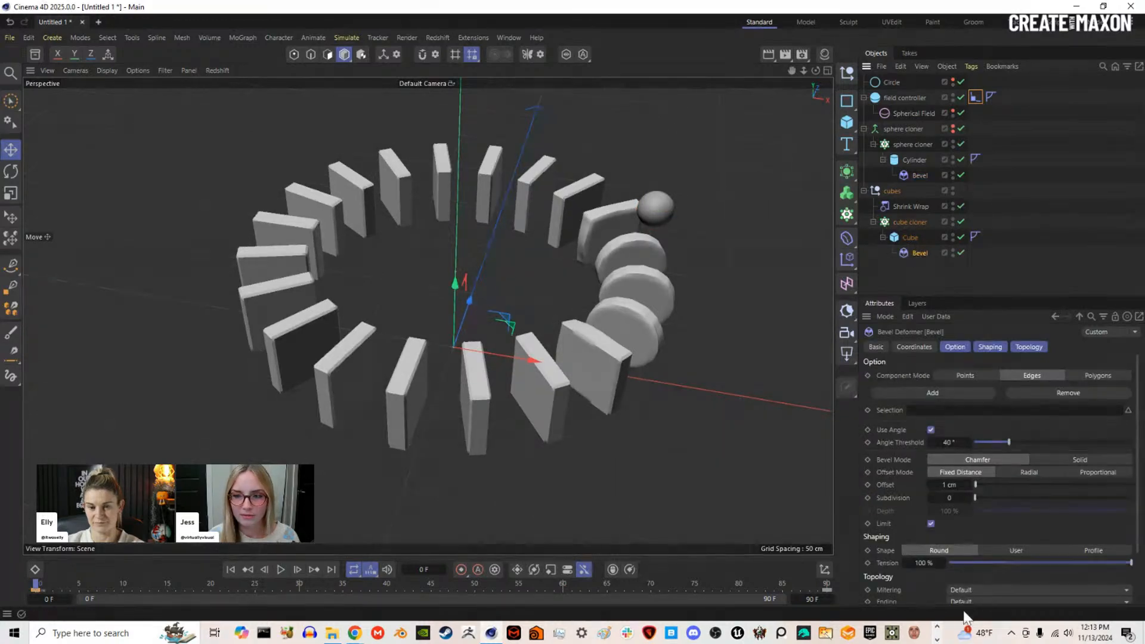
click(966, 494)
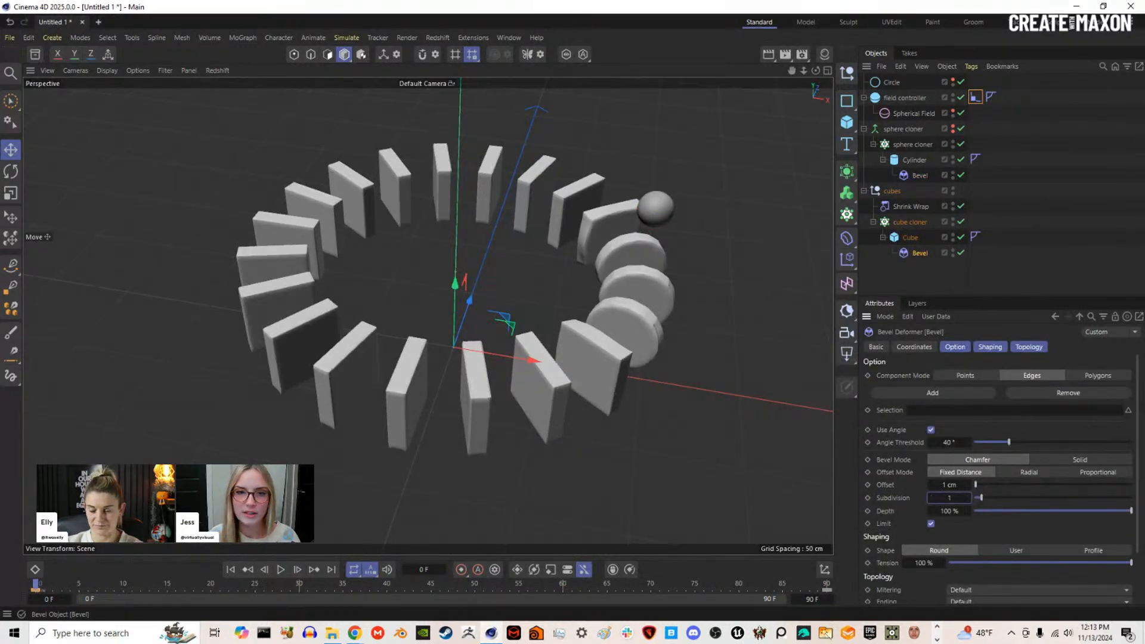
alt+drag(639, 351, 570, 411)
Step: Collapse the cubes, sphere cloner and field controller hierarchies
click(864, 191)
click(864, 129)
click(864, 97)
Step: Open the Material Manager, create a material and name it "clones"
click(824, 53)
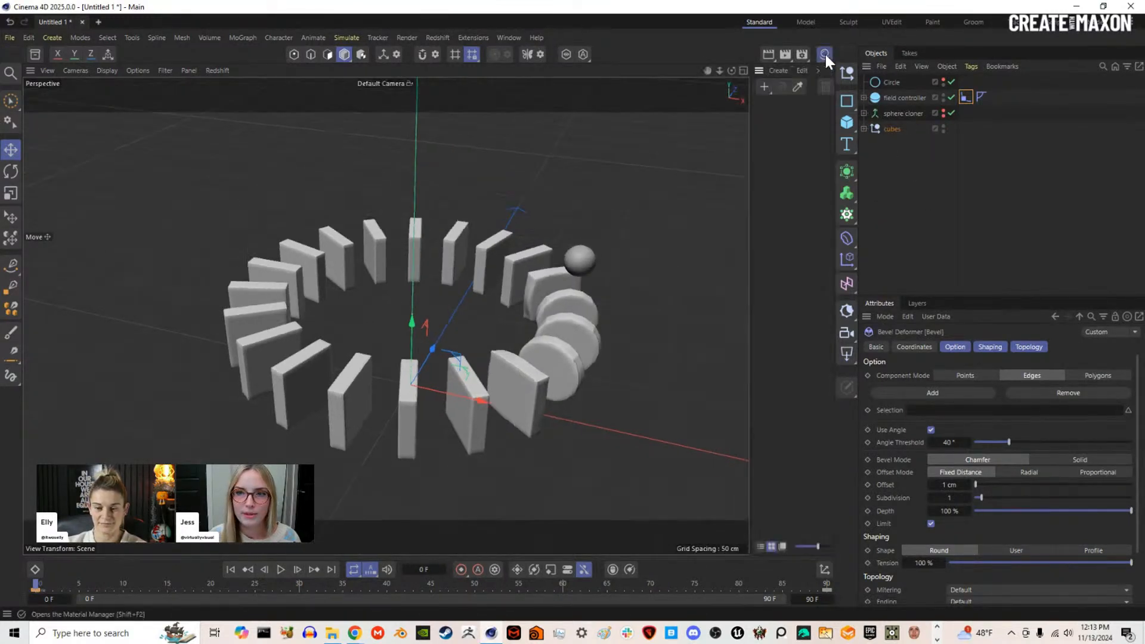
click(778, 70)
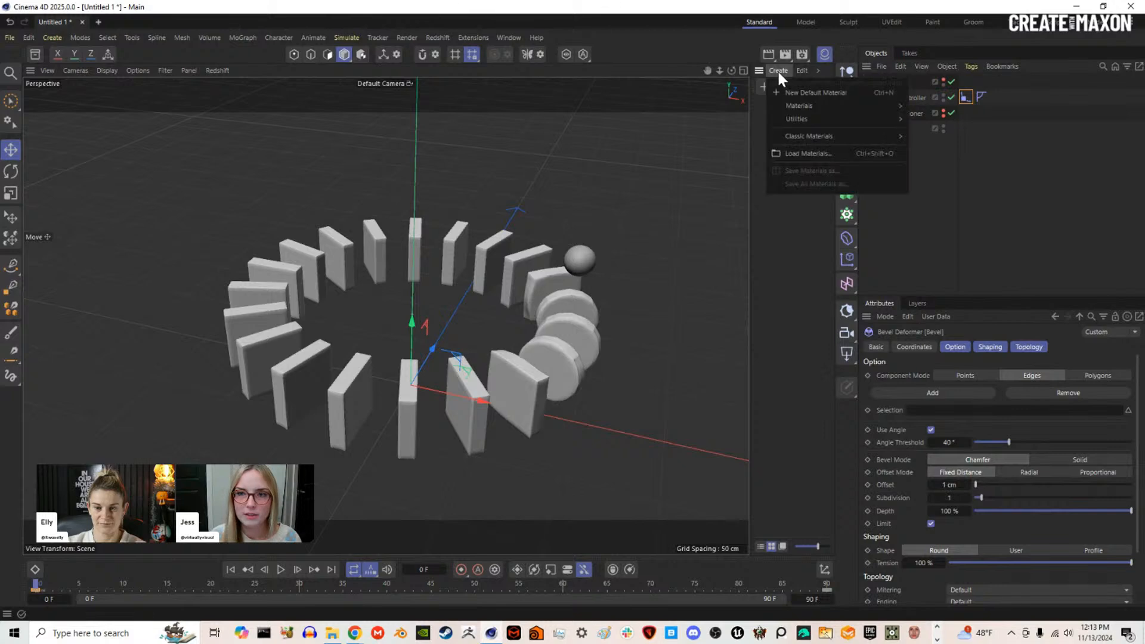
mouse_move(801, 106)
click(933, 108)
double_click(776, 137)
text(clones)
key(Return)
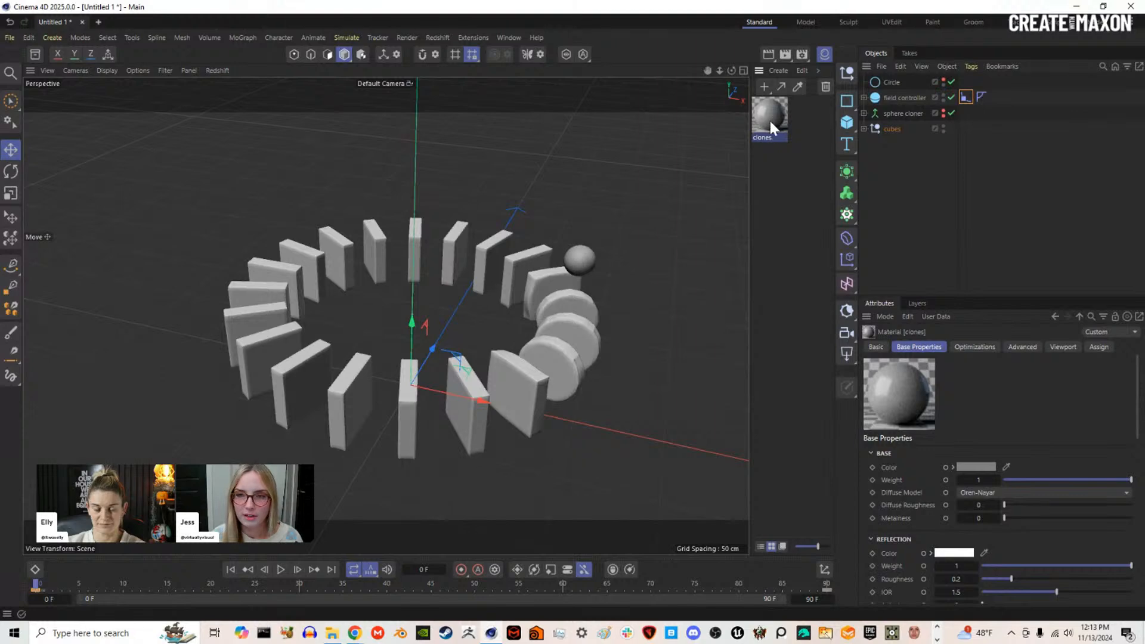
Step: Duplicate the clones material and rename one of the two materials as "controller"
ctrl+drag(772, 118, 801, 124)
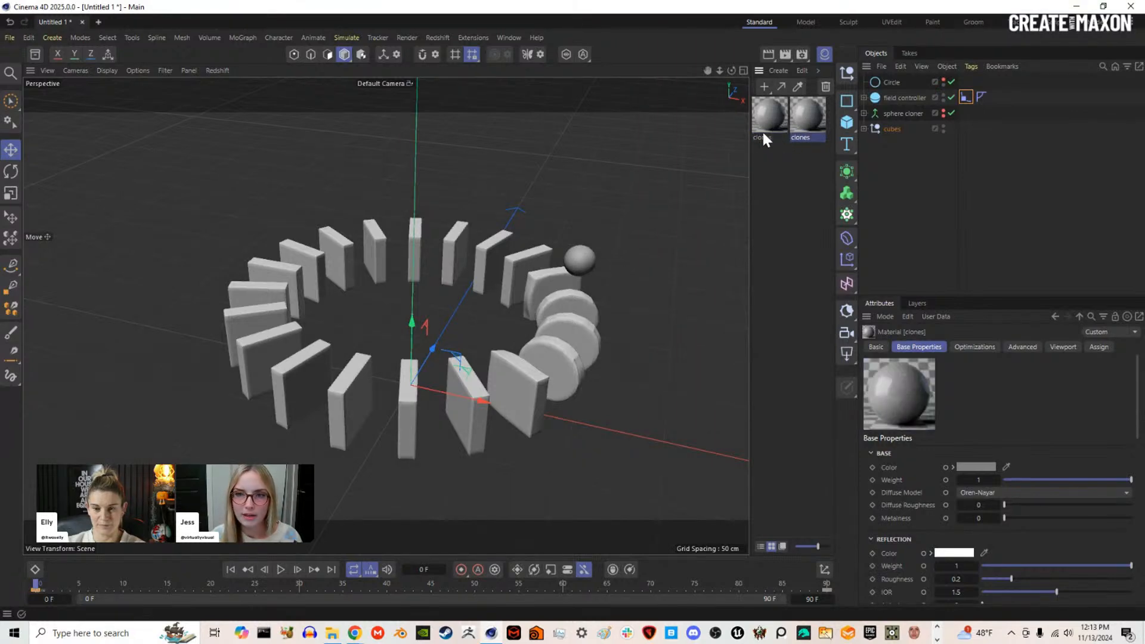
double_click(766, 136)
text(controller)
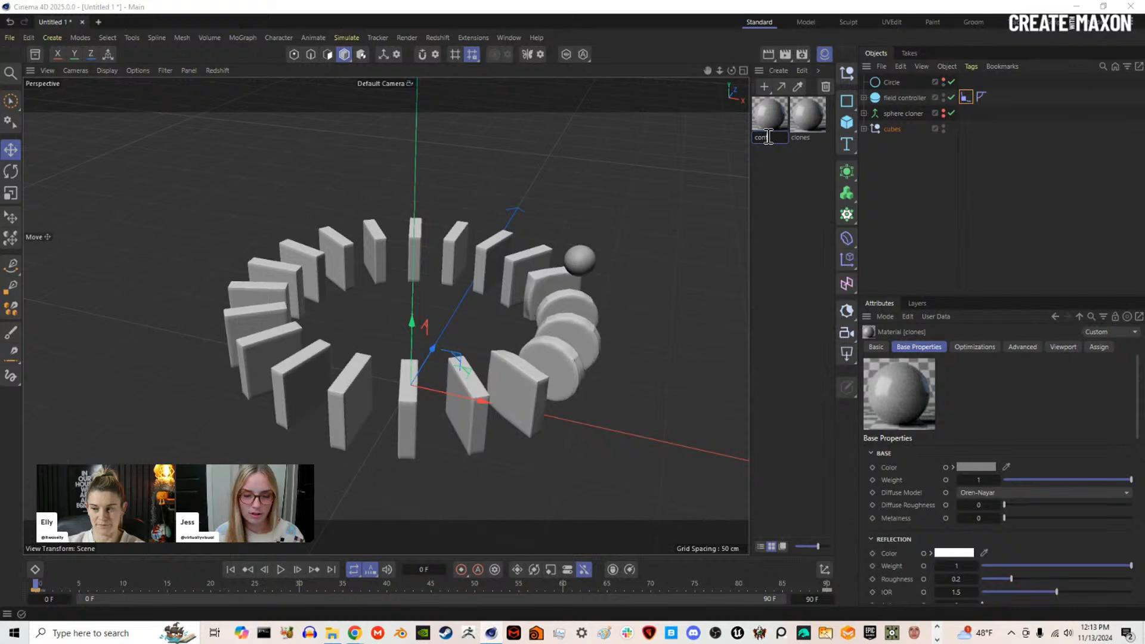
key(Return)
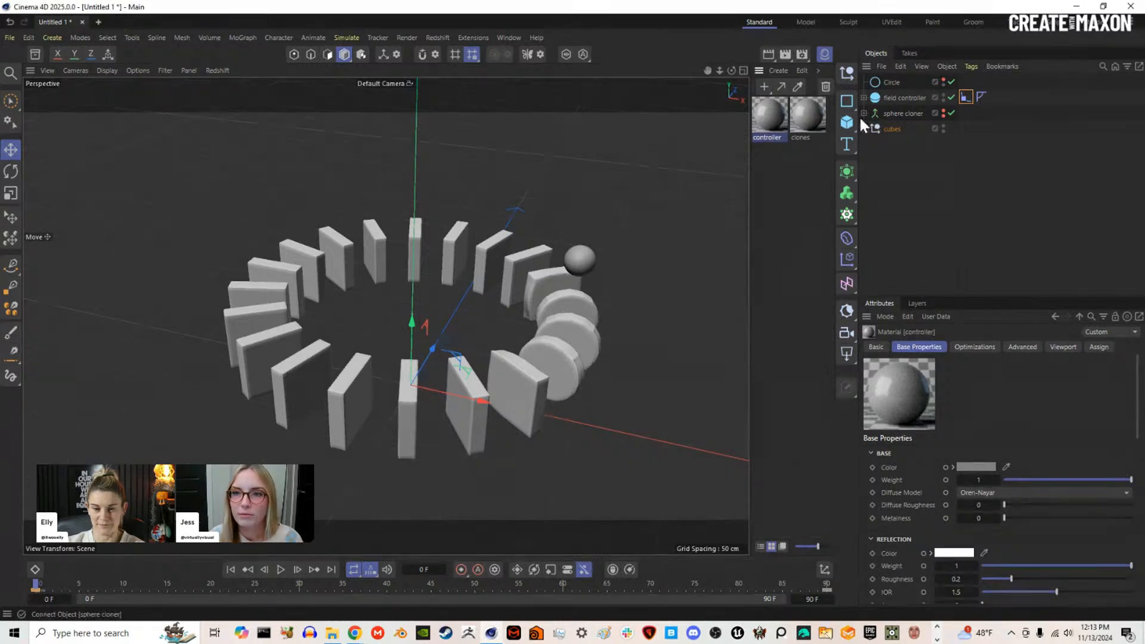
Step: Add a Plane and scale it up into a large floor around the ring of panels
drag(847, 121, 902, 163)
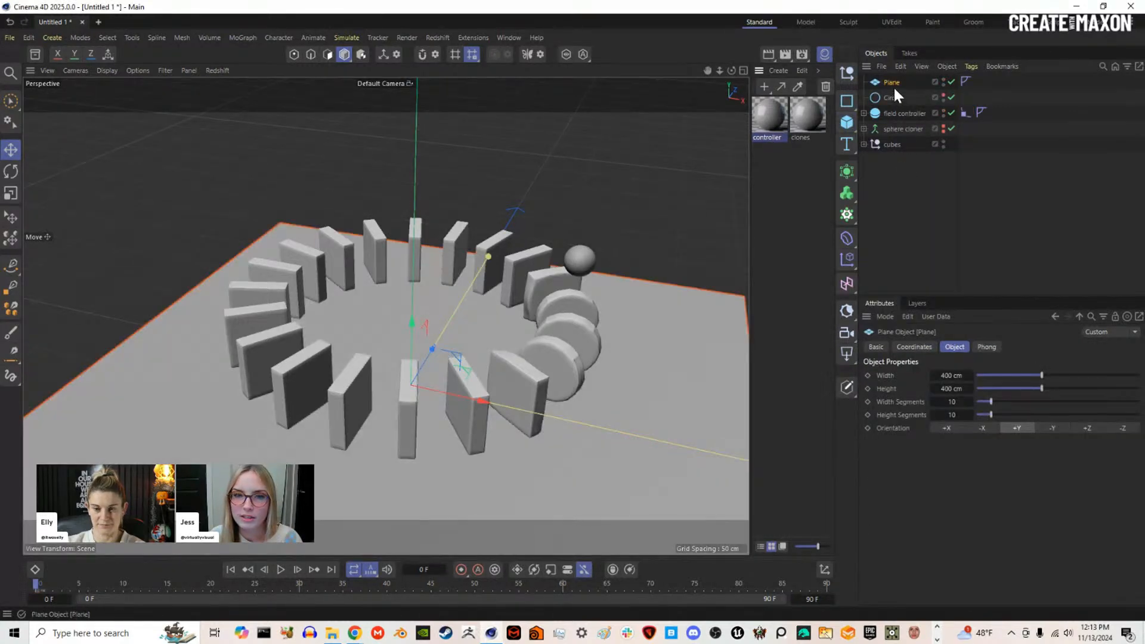
key(t)
drag(477, 444, 805, 428)
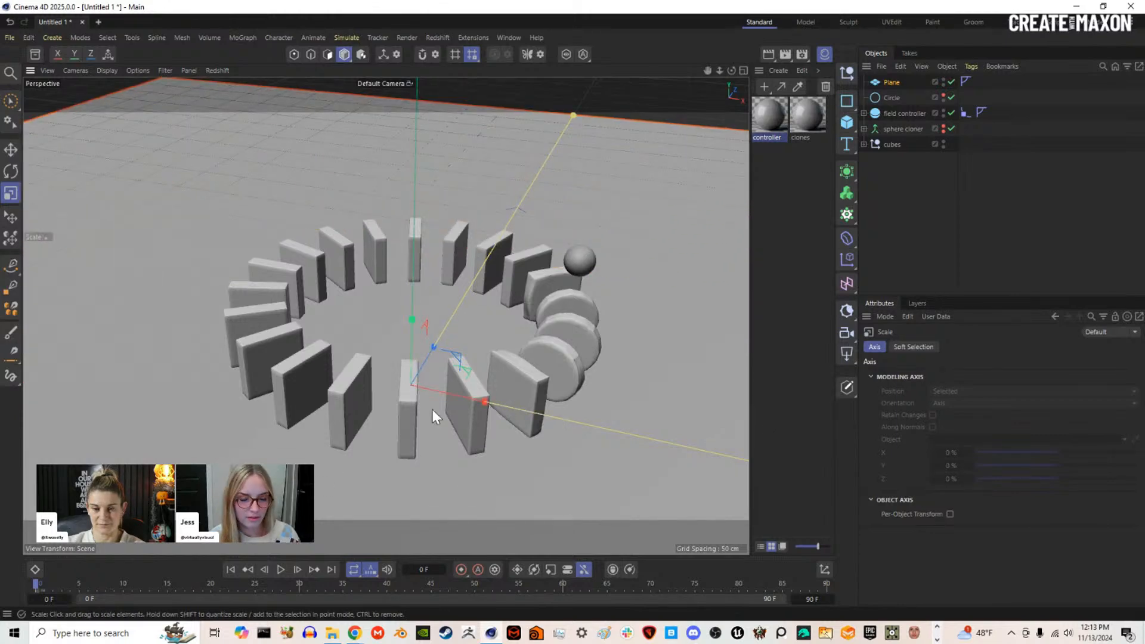
scroll(432, 411, down, 3)
scroll(505, 427, up, 1)
Step: Lower the Plane to sit beneath the panels and close the Material Manager
key(e)
alt+drag(445, 427, 481, 353)
drag(388, 377, 389, 411)
alt+drag(420, 300, 412, 323)
alt+middle_drag(417, 392, 423, 513)
scroll(417, 432, up, 5)
alt+middle_drag(446, 441, 444, 327)
mouse_move(444, 327)
alt+mouse_down()
mouse_move(446, 357)
mouse_move(447, 310)
mouse_move(442, 331)
mouse_move(453, 338)
alt+mouse_up()
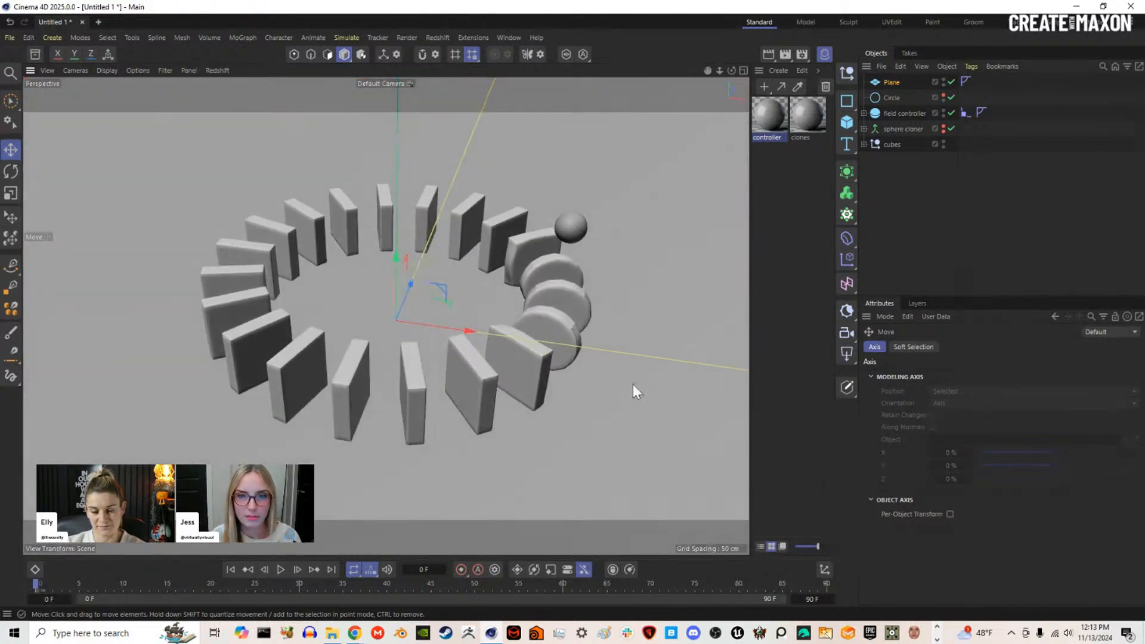
click(825, 54)
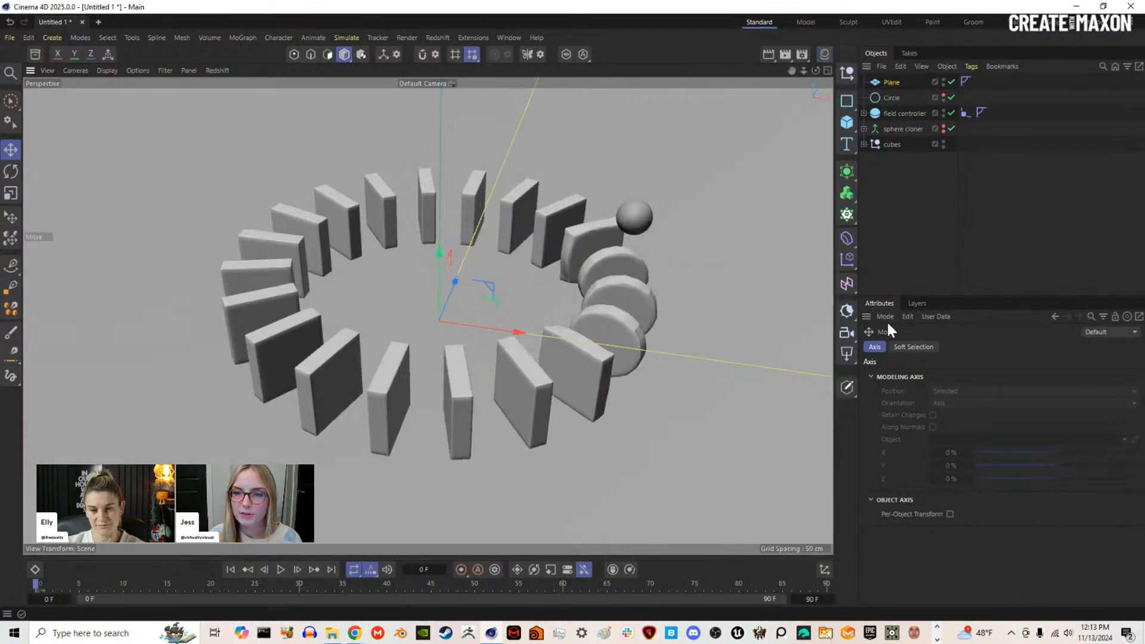
Step: Add a Redshift camera, look through it and set its focal length to 85 mm
click(848, 332)
click(952, 82)
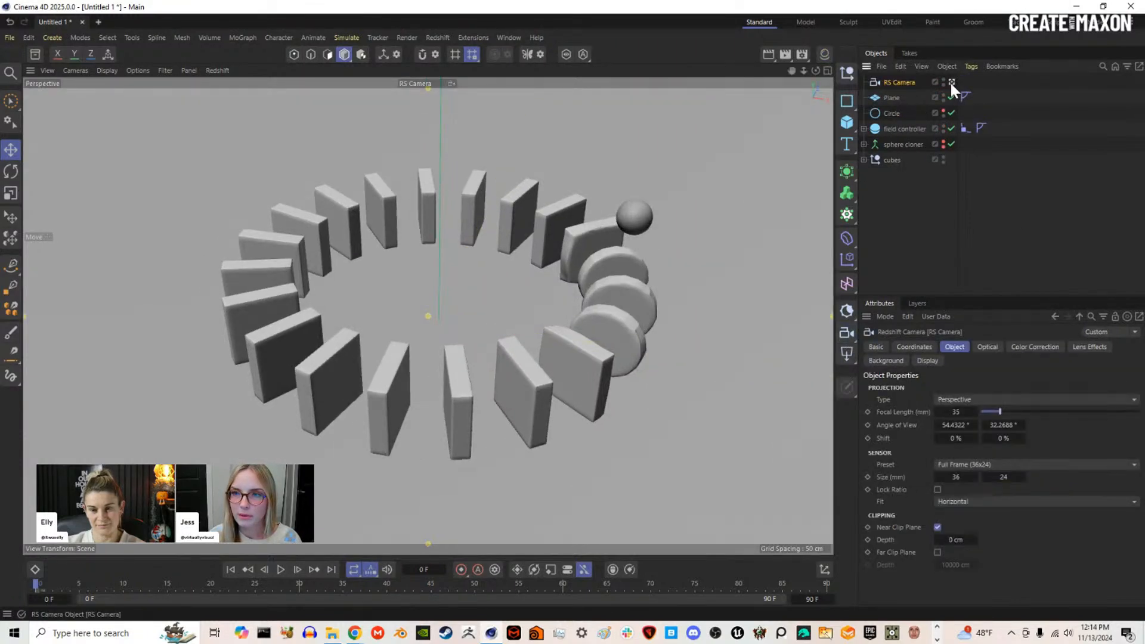
click(956, 412)
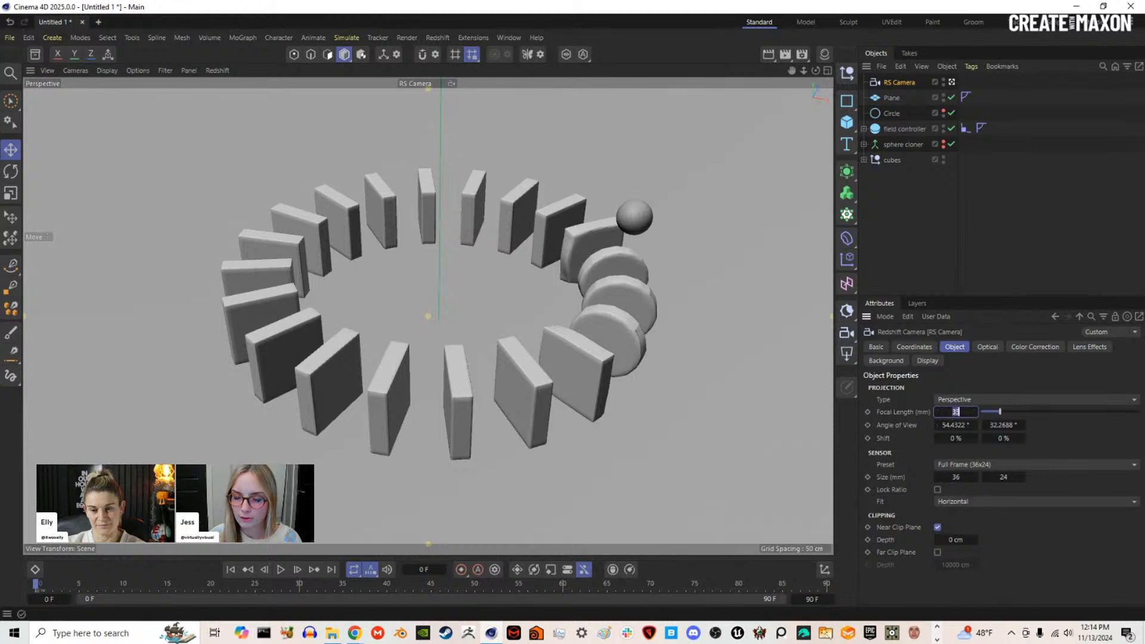
text(85)
key(Return)
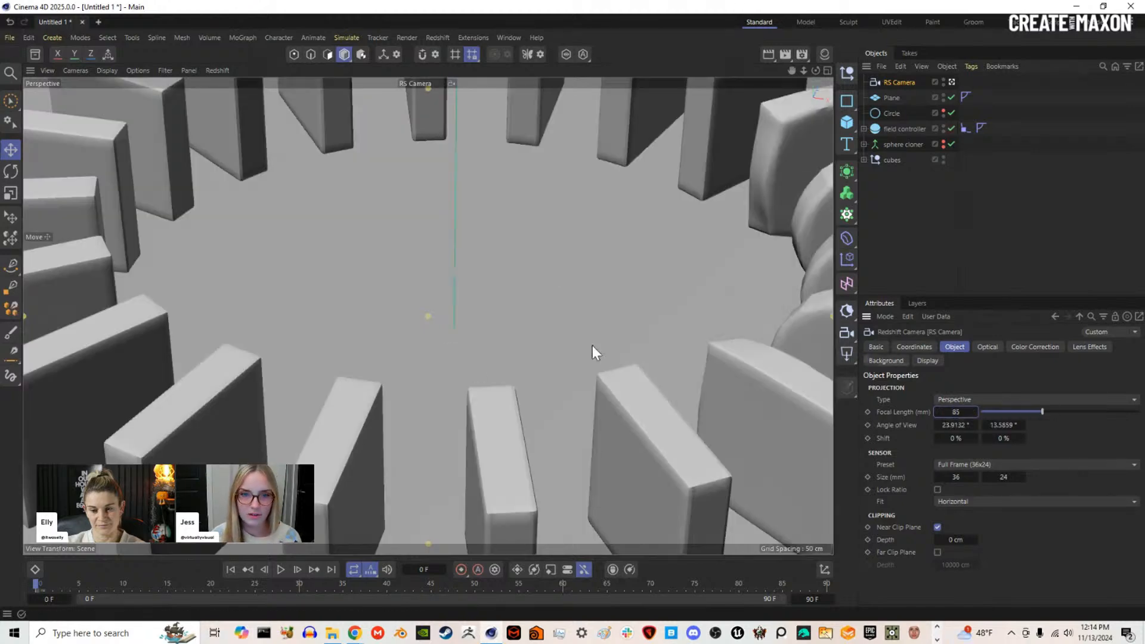
Step: Frame the whole ring of panels in the RS Camera from a slightly higher angle
scroll(431, 320, down, 5)
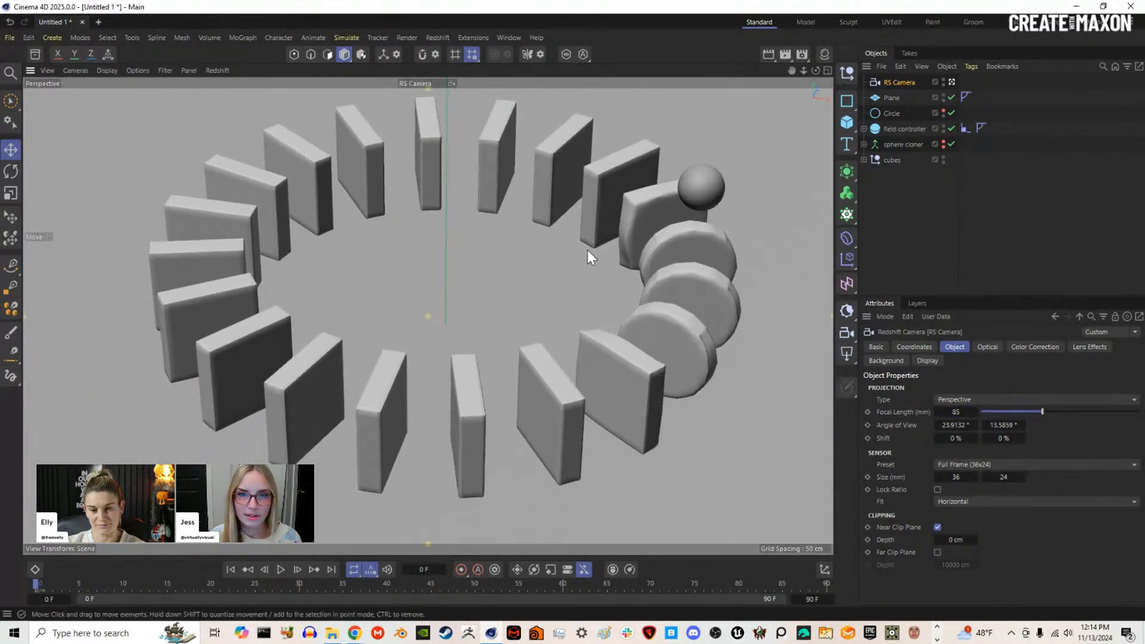
alt+middle_drag(588, 251, 566, 277)
alt+drag(566, 277, 514, 273)
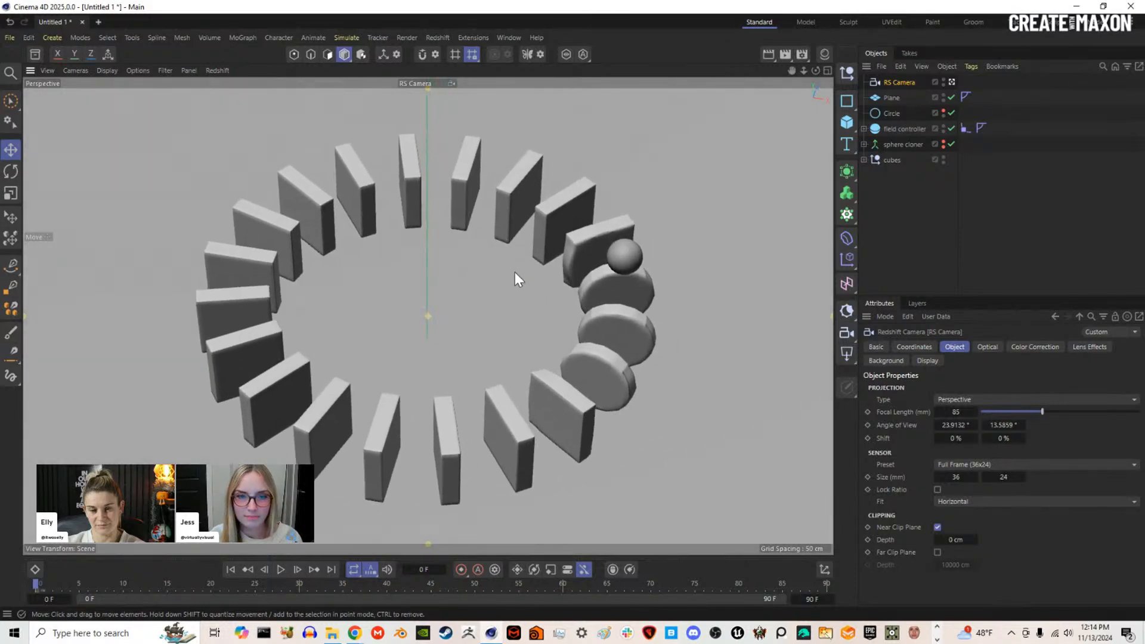
Step: Open the Redshift RenderView, dock it beside the viewport and start the interactive render
click(436, 37)
click(467, 134)
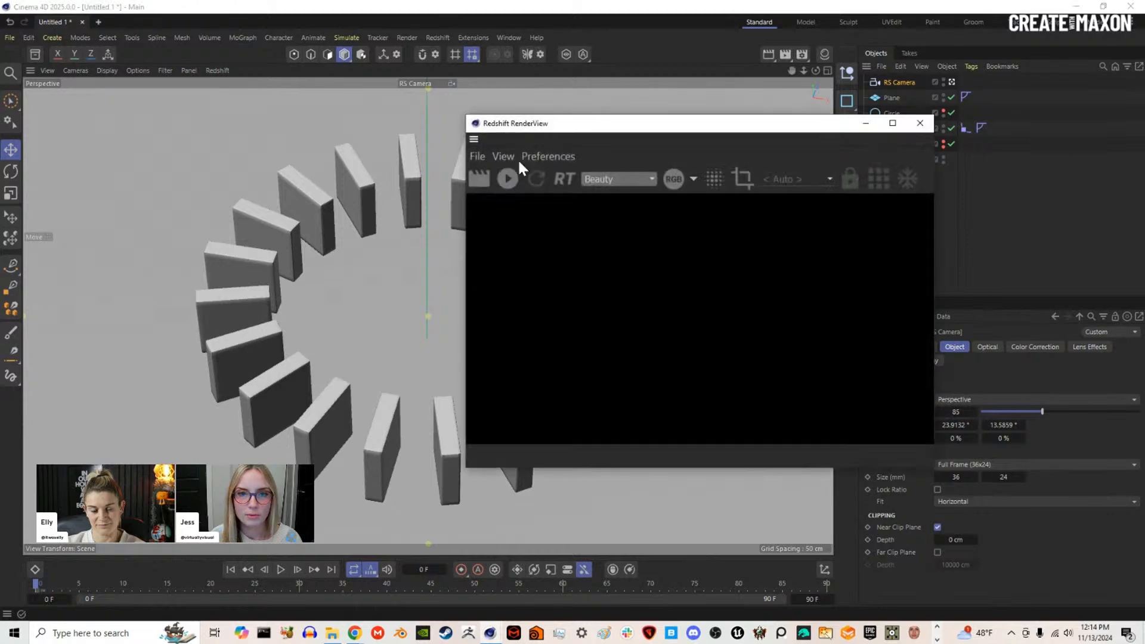
drag(708, 127, 805, 96)
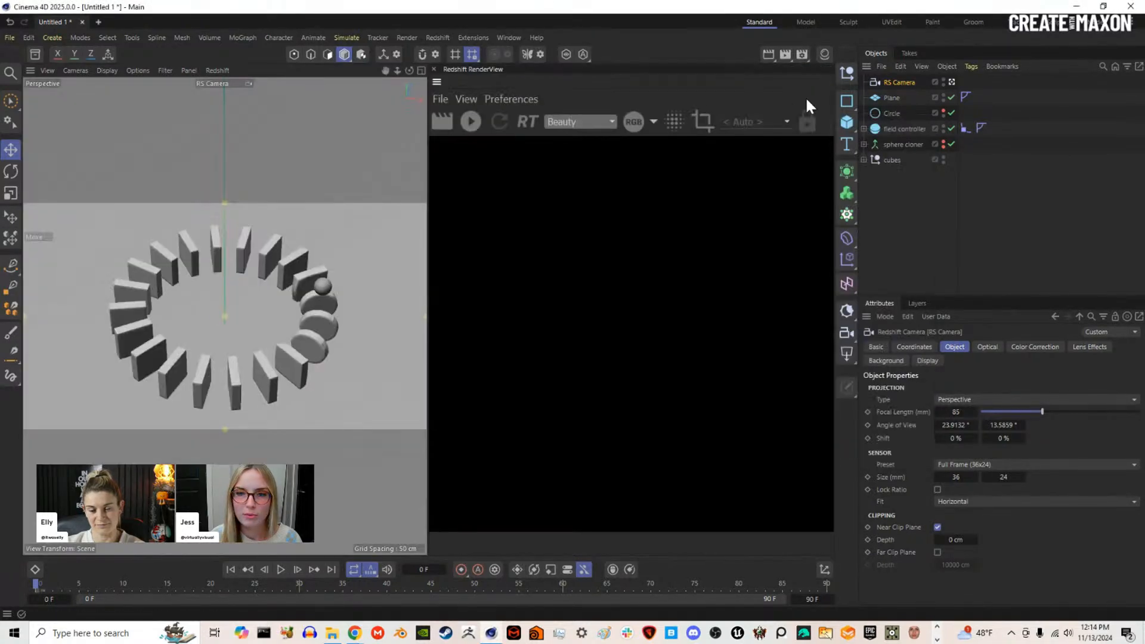
click(480, 129)
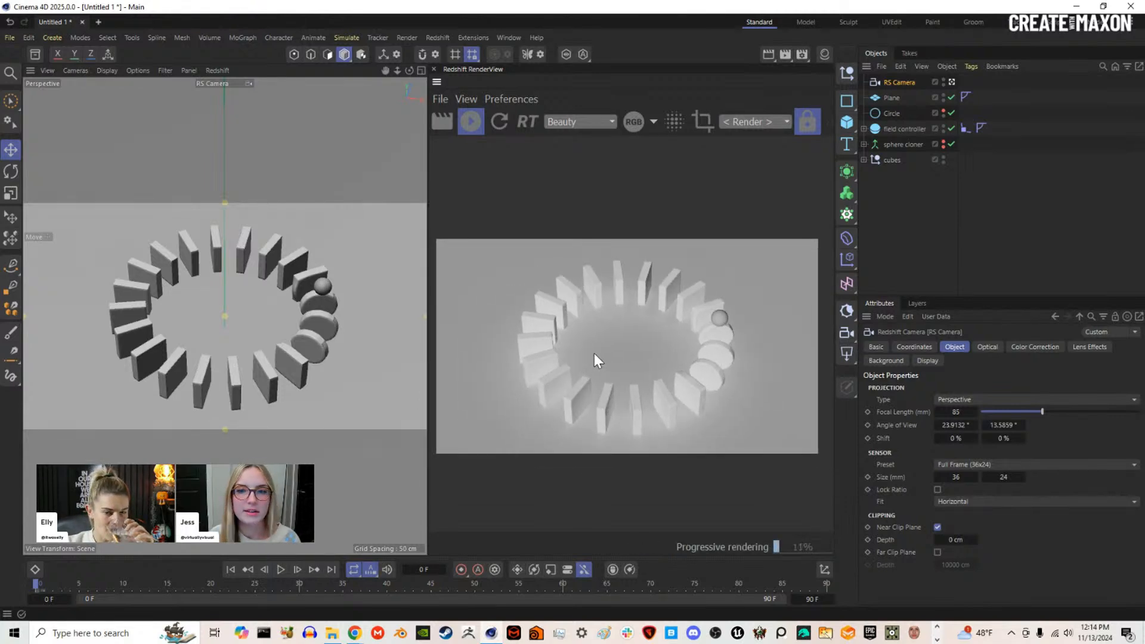
Step: Light the scene with the HDRI jhdri-v1_ext_sunny_hindsaether_acescg.exr from the Asset Browser as a dome light, and close the browser
click(35, 54)
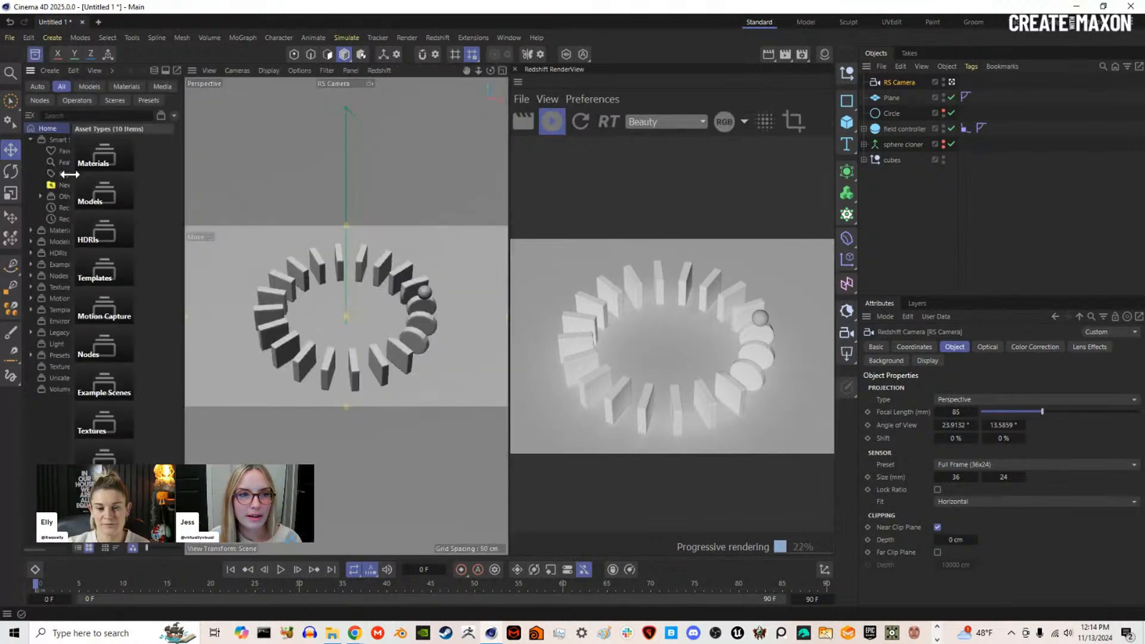
click(50, 251)
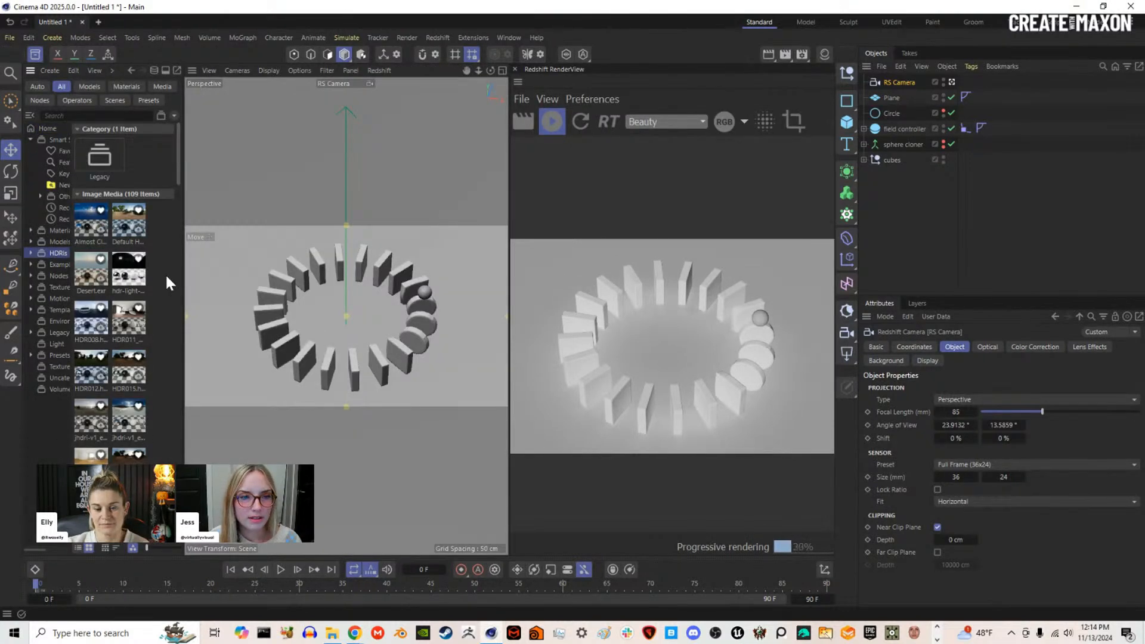
scroll(166, 273, down, 2)
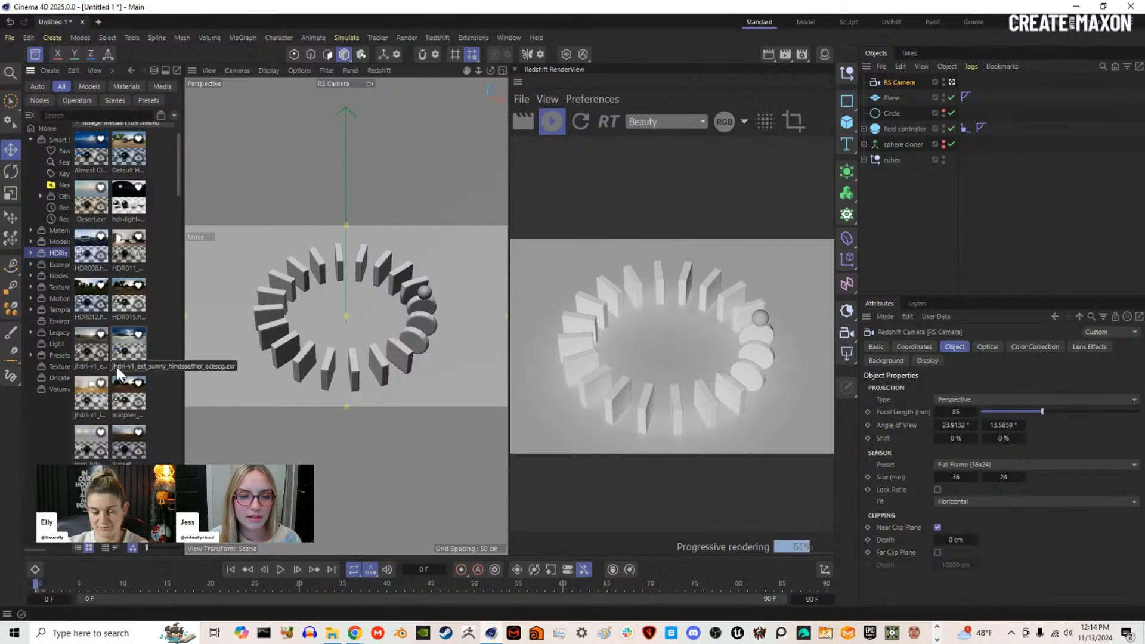
scroll(136, 367, down, 2)
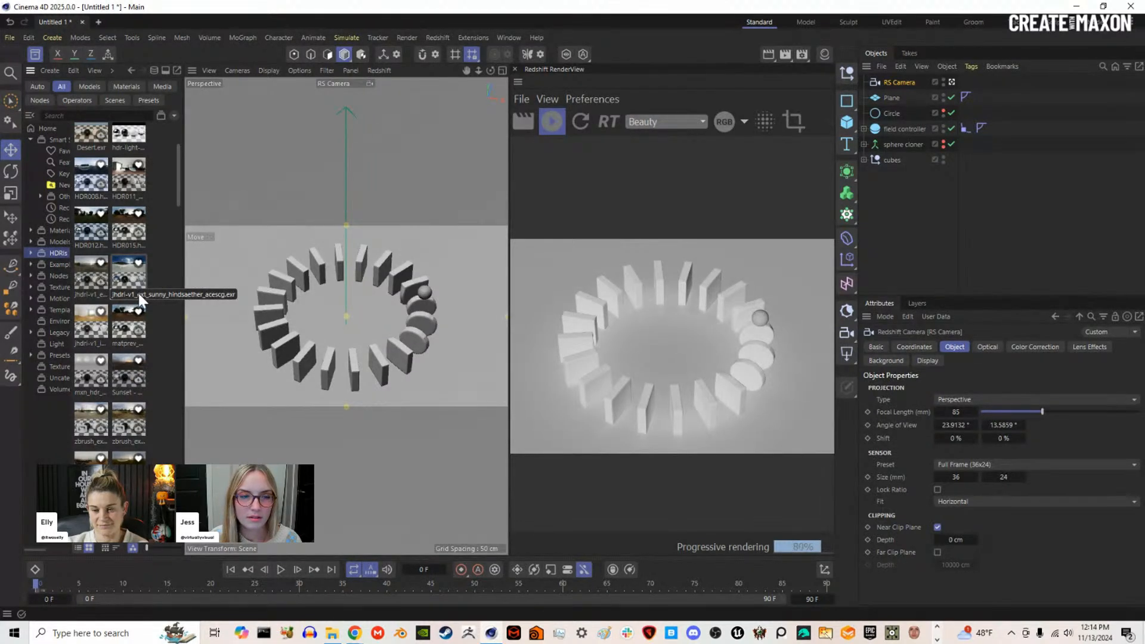
drag(135, 282, 920, 229)
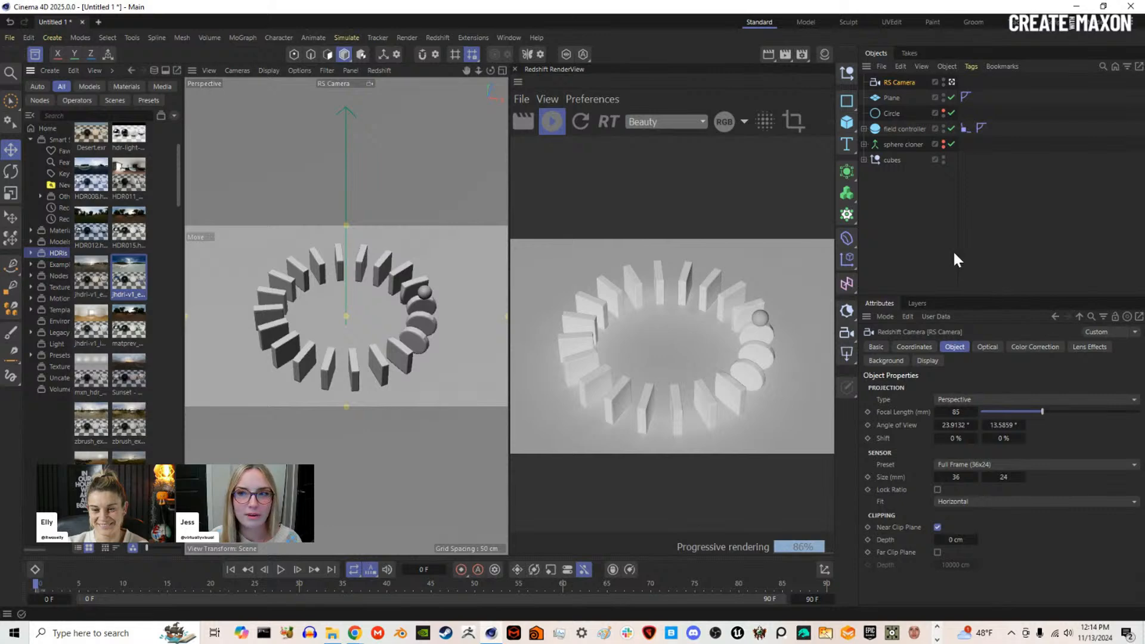
click(34, 54)
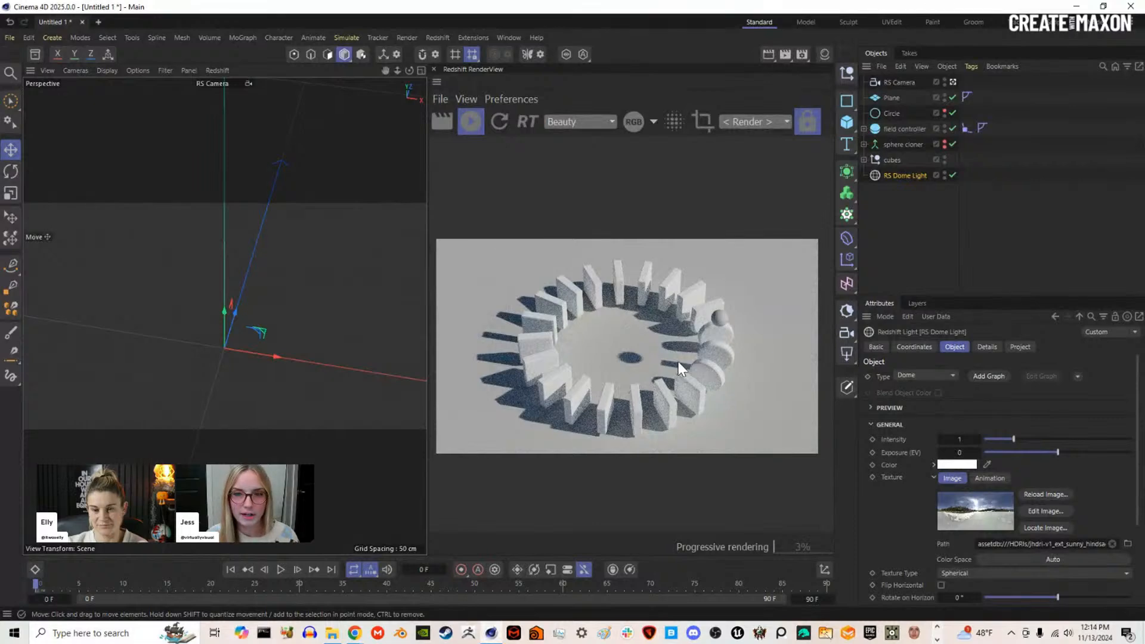
click(989, 206)
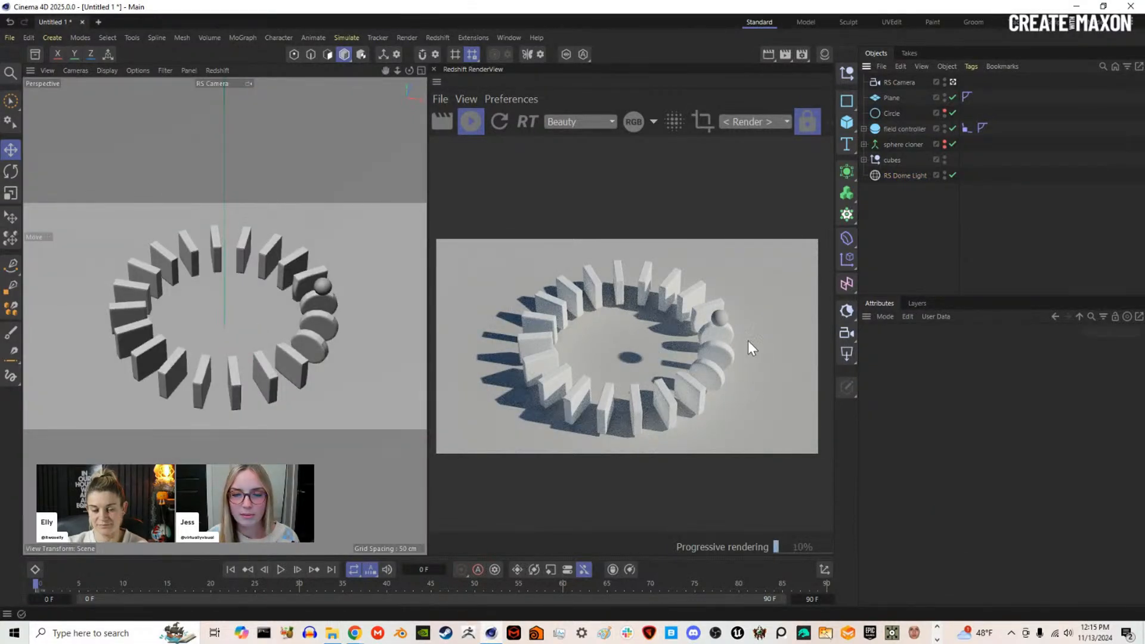
Step: Rotate the RS Dome Light to a heading of 3° and a bank of 11°
click(904, 175)
click(919, 347)
drag(991, 395, 999, 415)
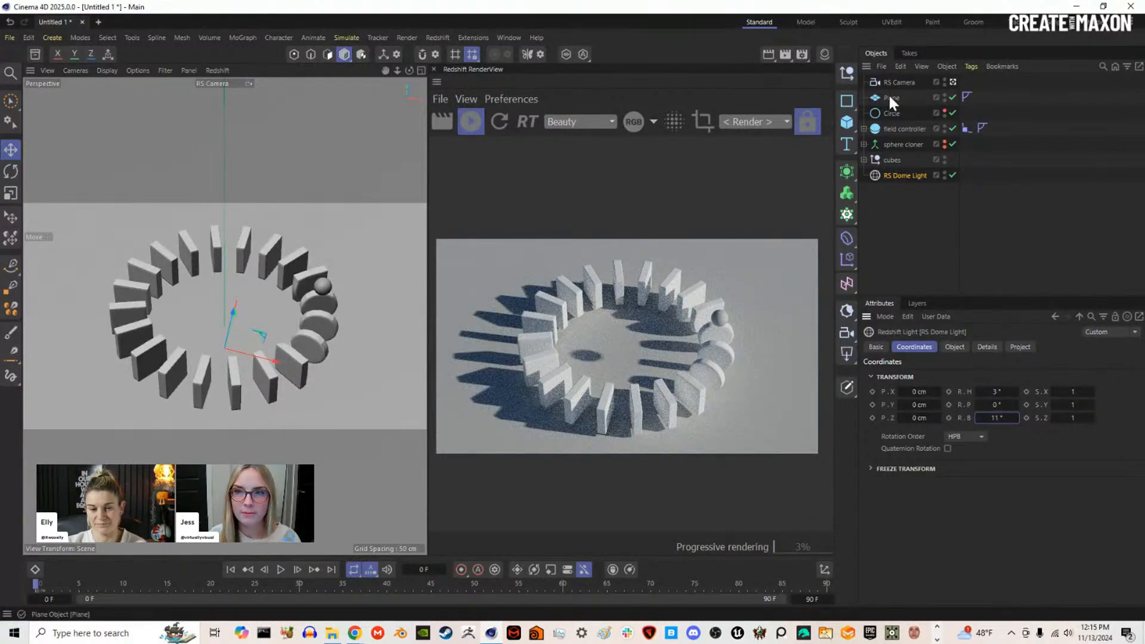
Step: Open the Material Manager and assign the clones material to the cube cloner and the controller material to the field controller
click(825, 54)
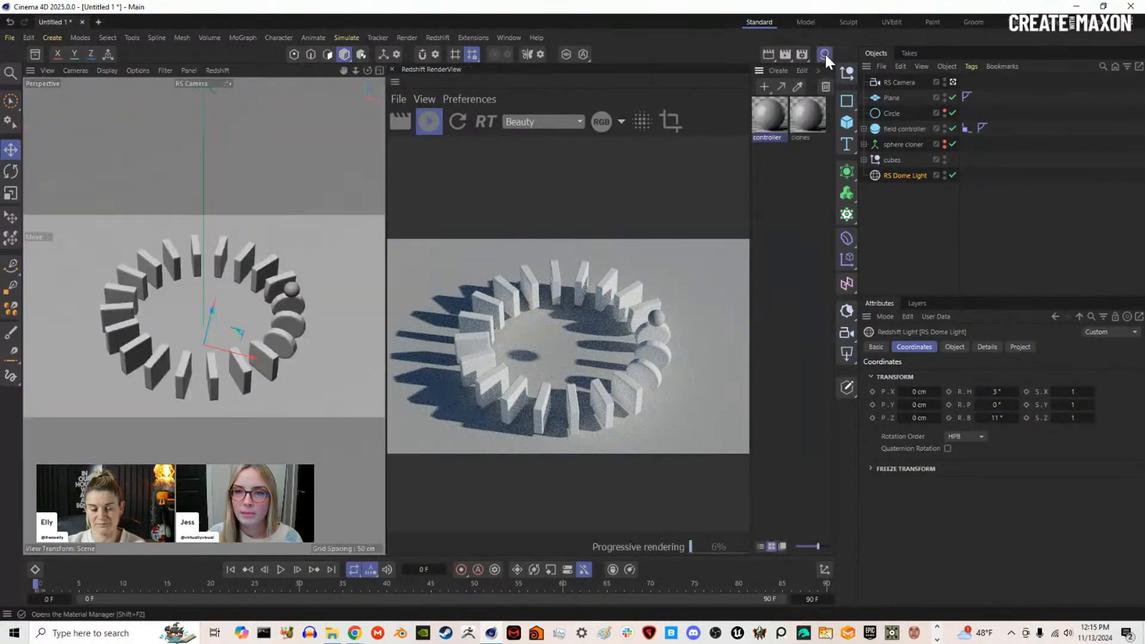
click(863, 143)
click(863, 144)
click(863, 159)
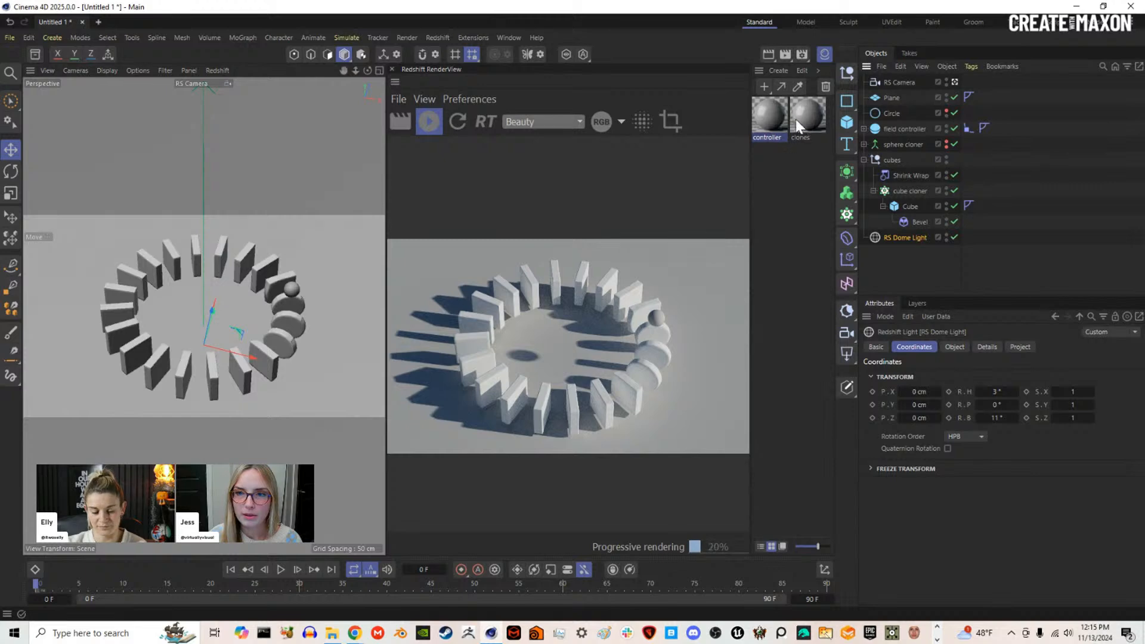
drag(908, 191, 909, 188)
drag(765, 120, 906, 130)
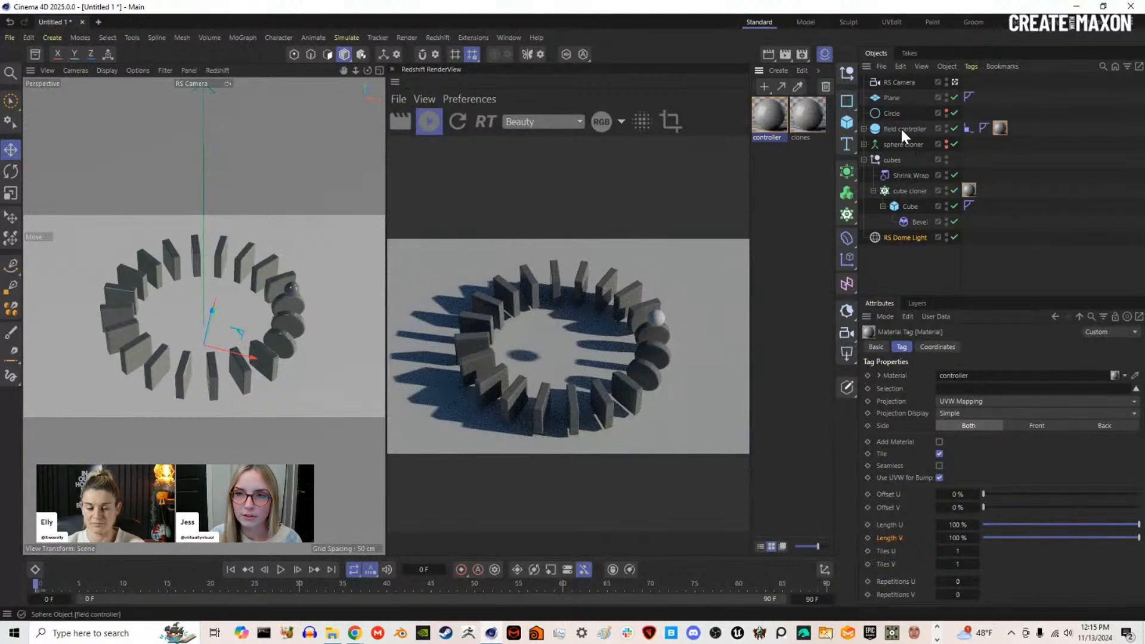
Step: Set the controller material's base color to red with RGB 255, 46, 46
click(772, 120)
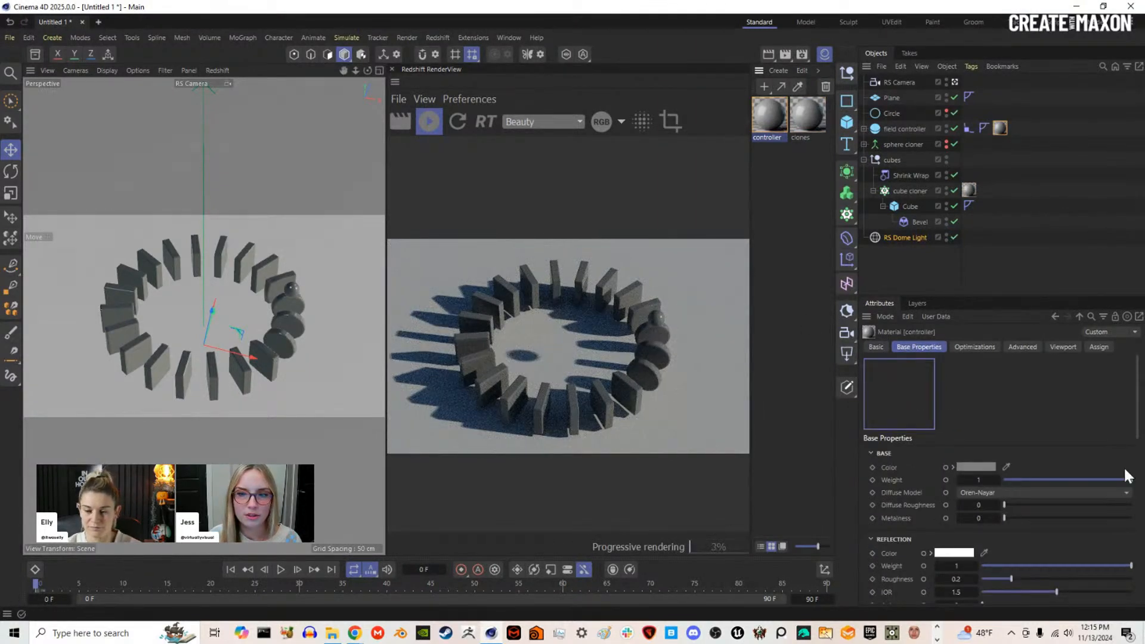
click(975, 467)
click(927, 528)
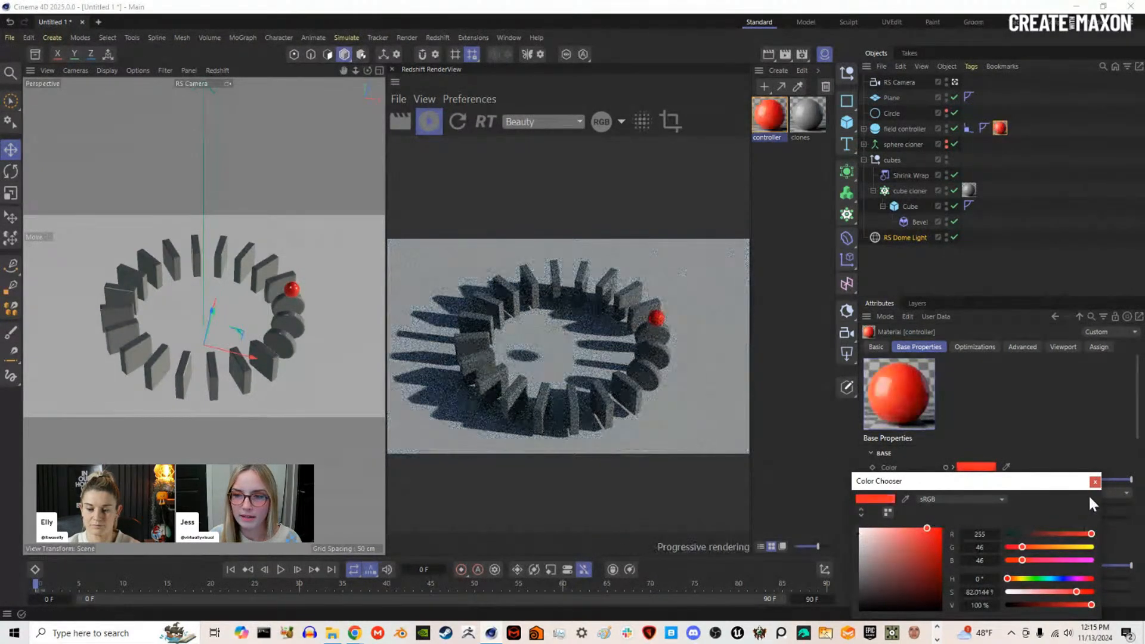
click(1095, 481)
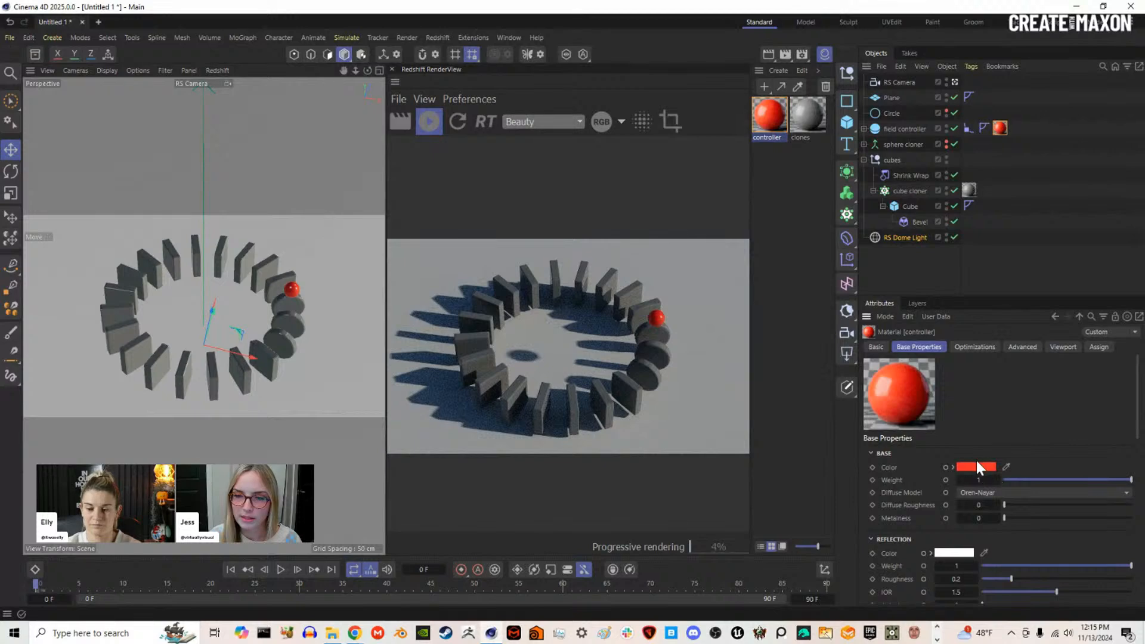
Step: Set the controller material's metalness to about 0.687 and its reflection roughness to about 0.089
drag(1019, 516, 1092, 523)
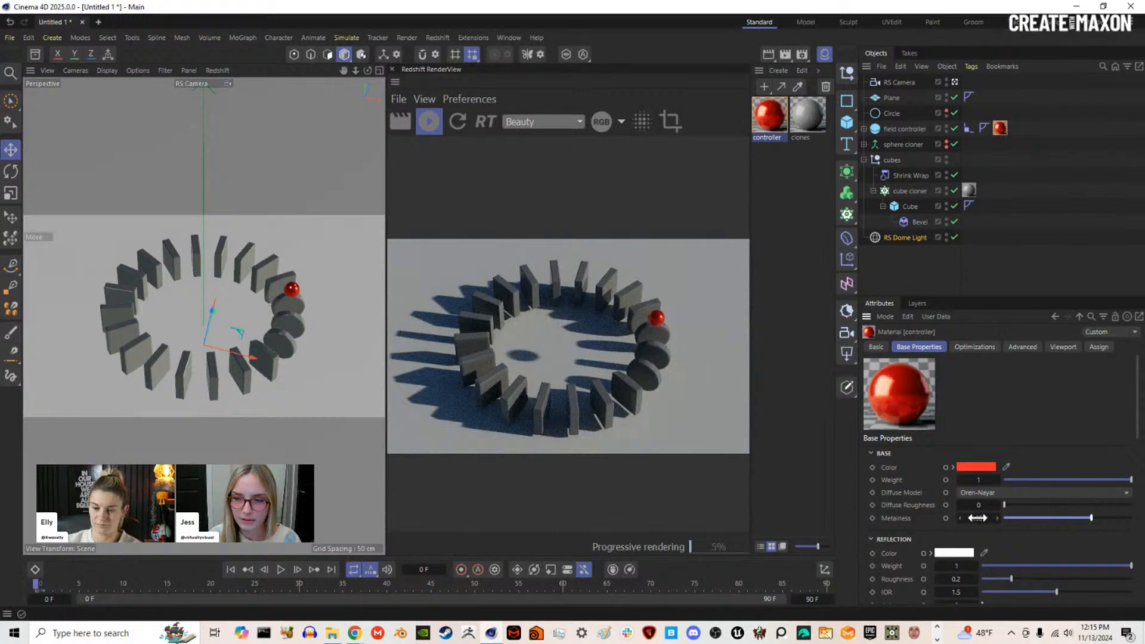
scroll(1016, 542, down, 4)
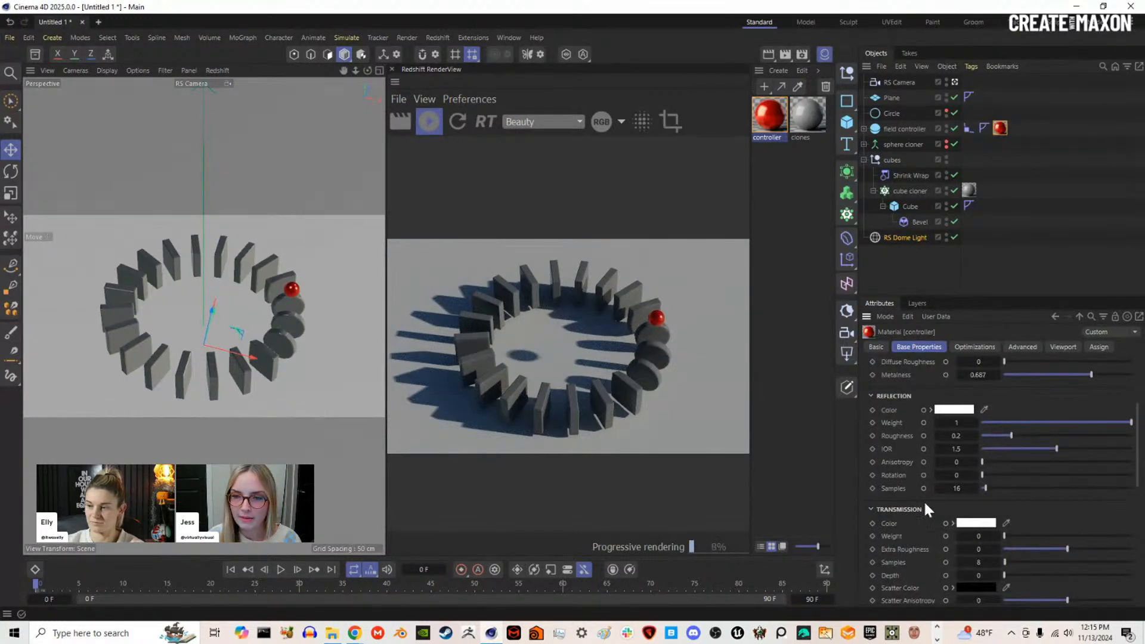
drag(1012, 436, 997, 438)
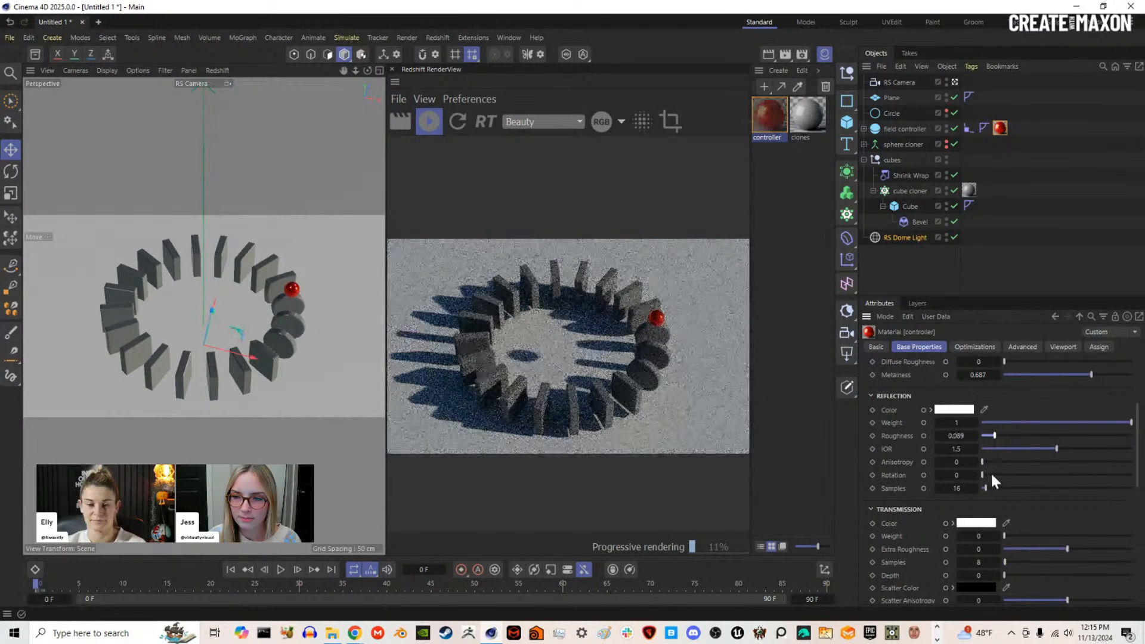
Step: Give the controller material a red emission with RGB 255, 50, 50 and a weight of 2
scroll(912, 499, down, 10)
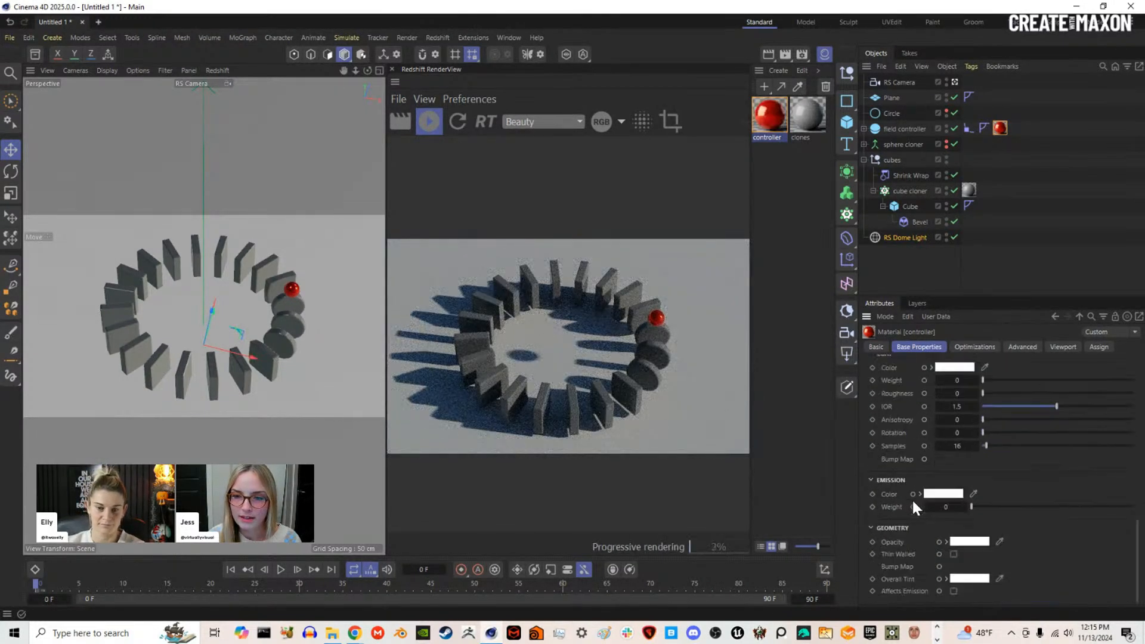
click(943, 494)
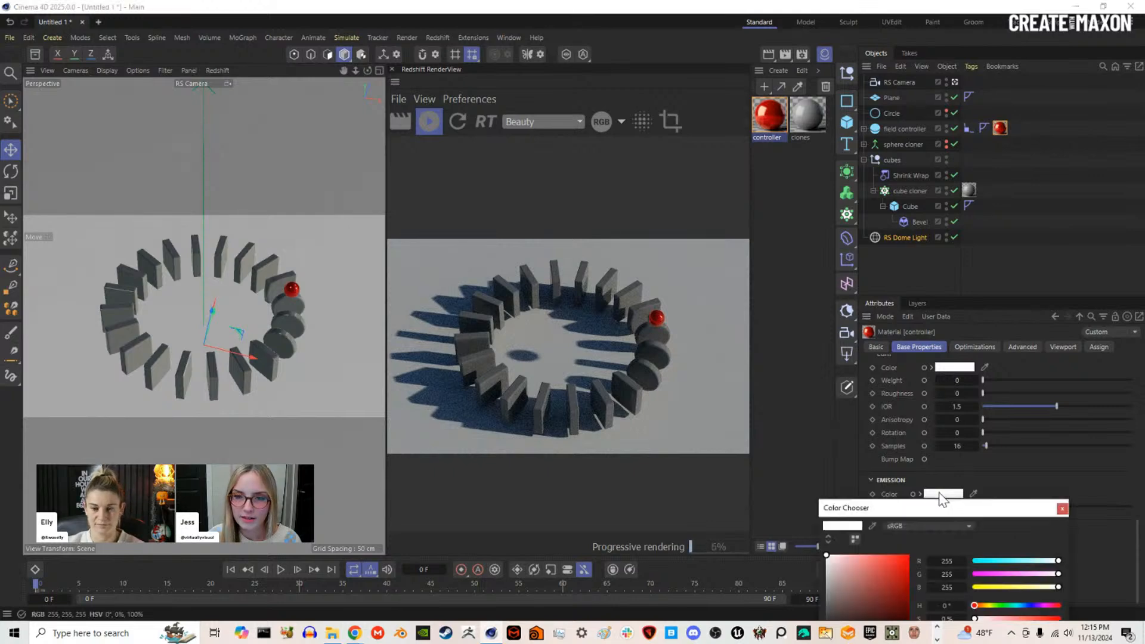
click(893, 555)
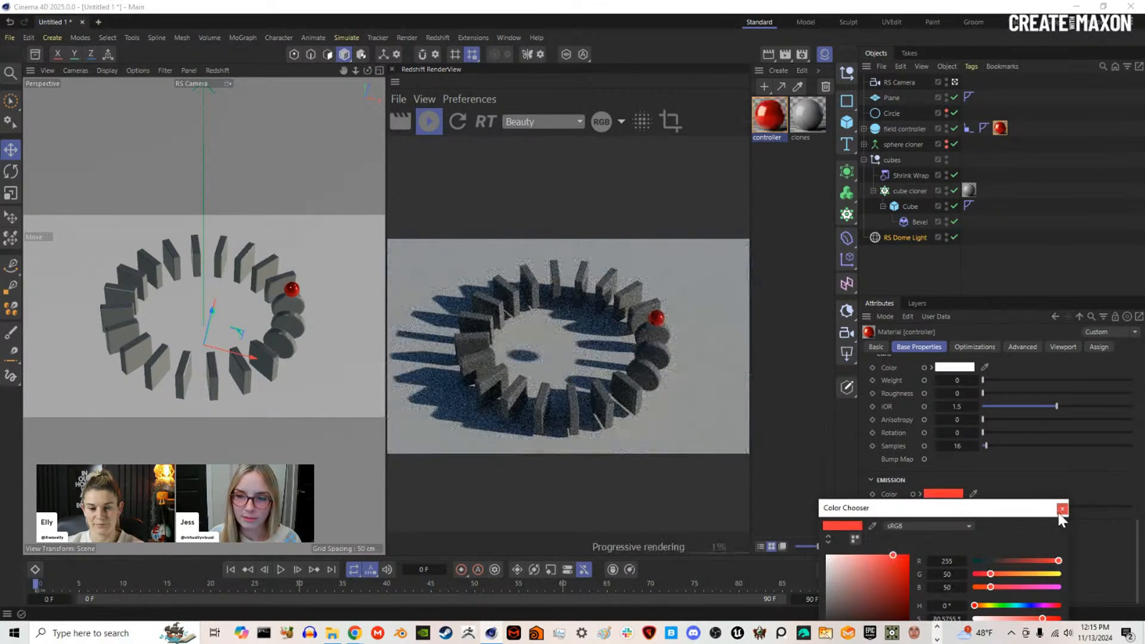
click(1063, 508)
drag(978, 507, 1143, 513)
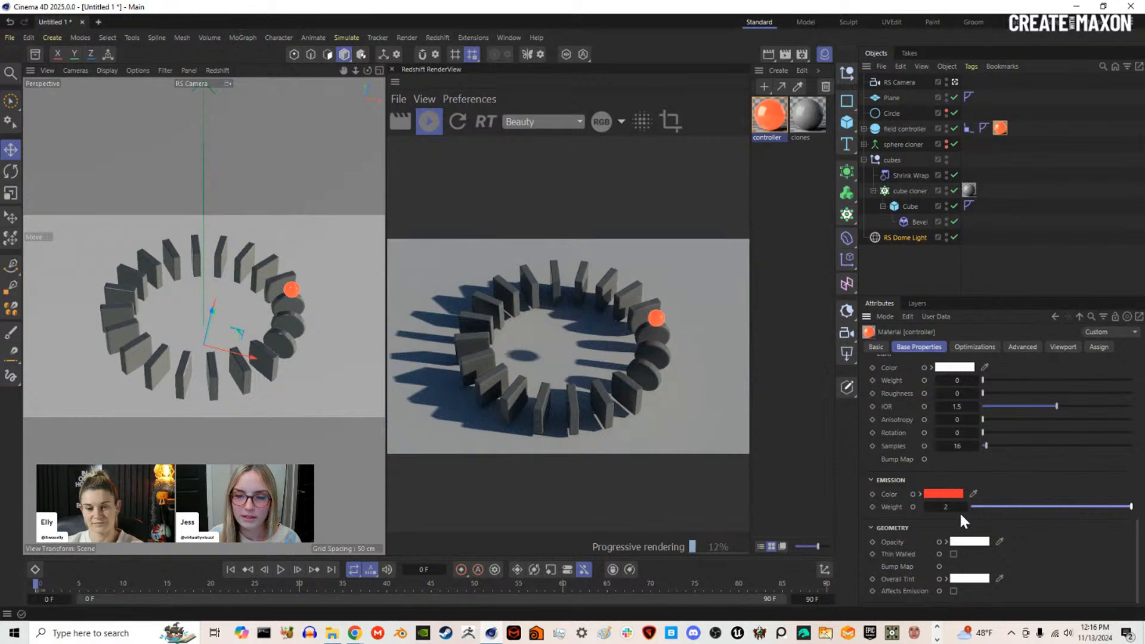
scroll(988, 457, up, 5)
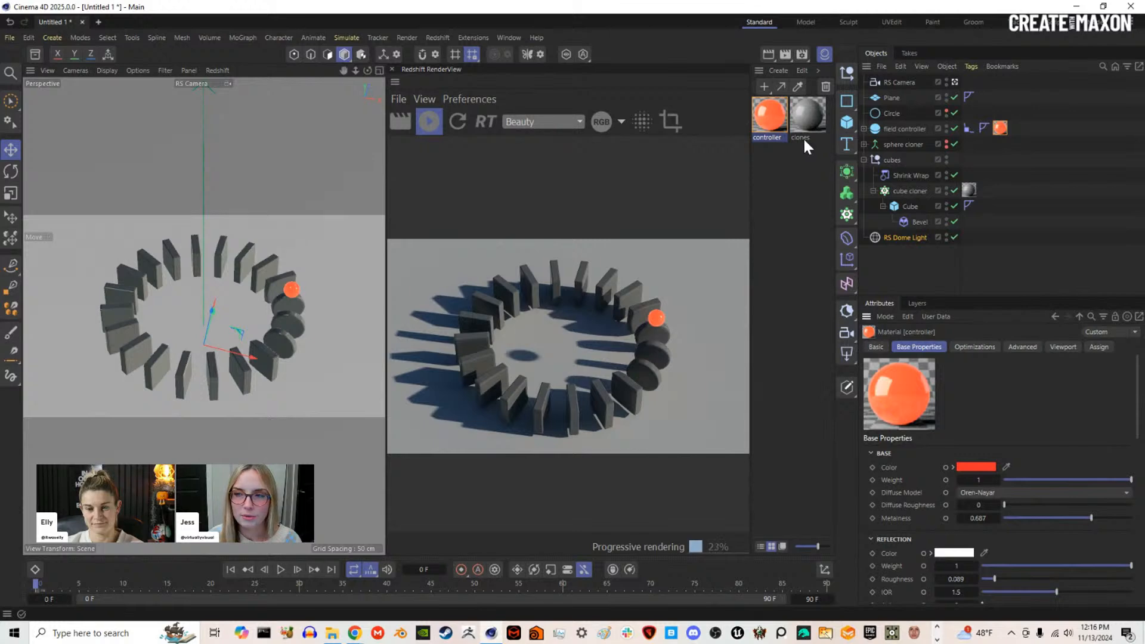
Step: Open the clones material in the Node Editor and move and resize its window so the render stays visible
click(809, 122)
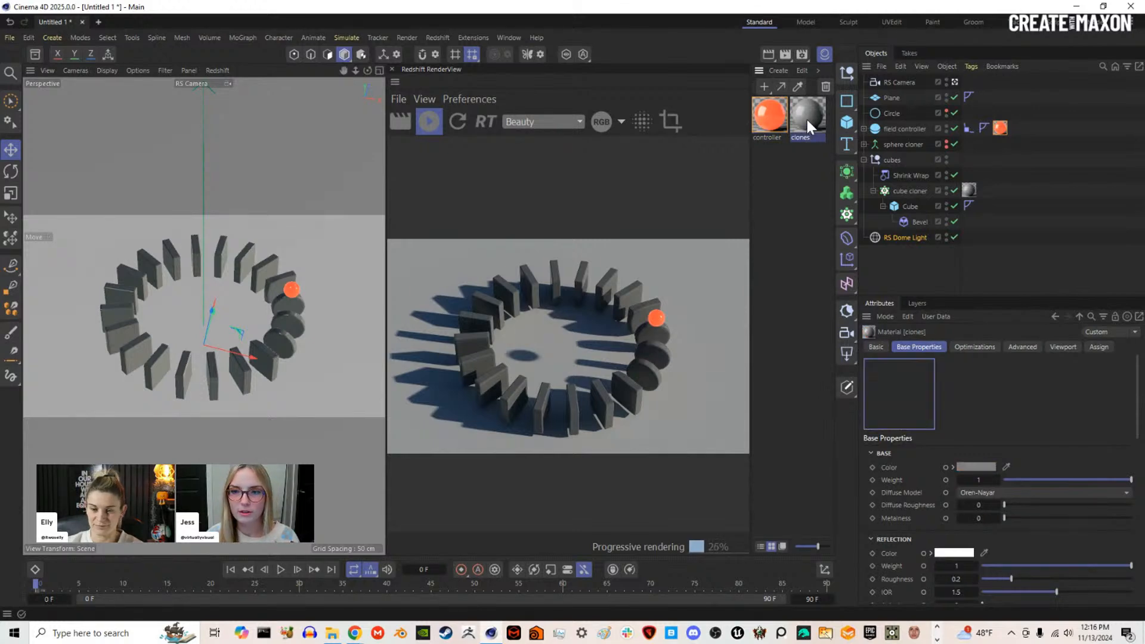
double_click(808, 122)
drag(934, 115, 167, 101)
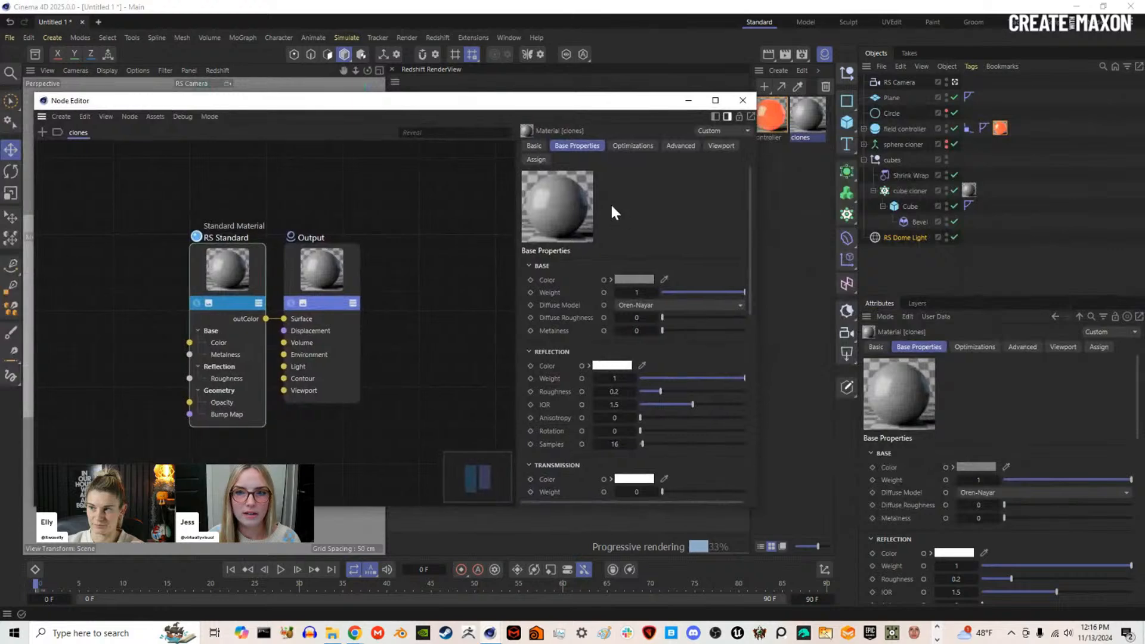
drag(754, 237, 491, 257)
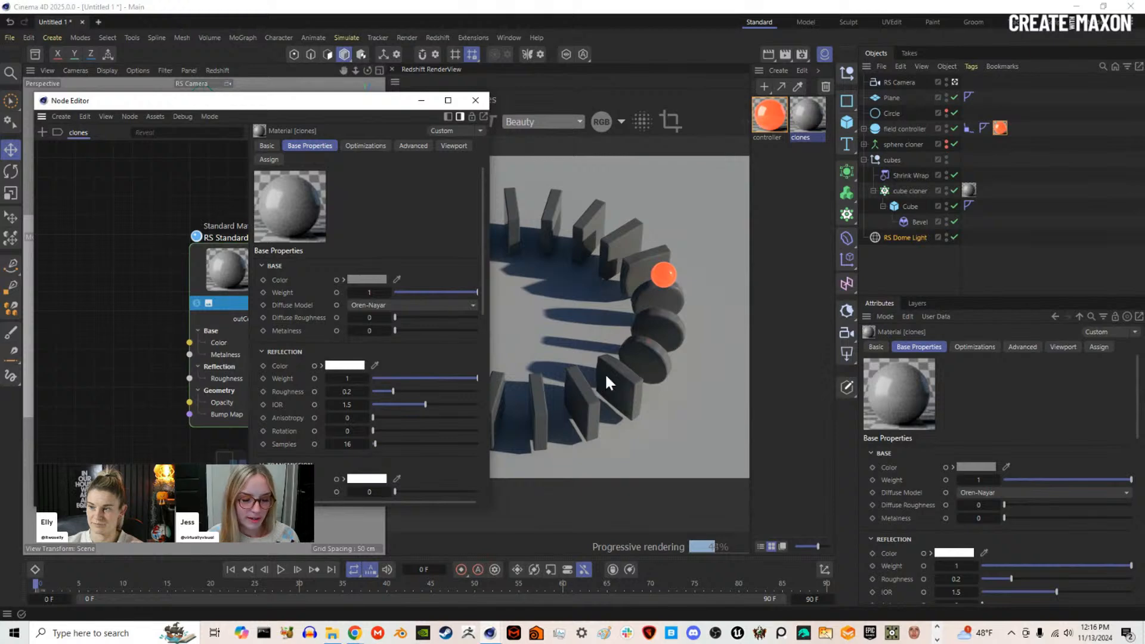
scroll(212, 271, down, 5)
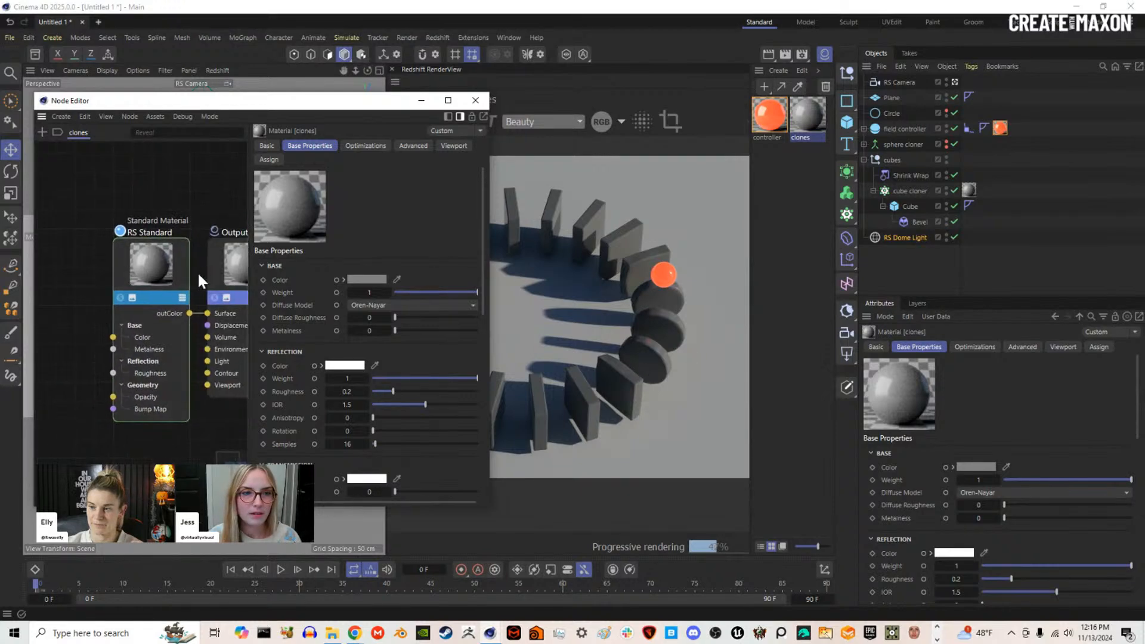
drag(33, 338, 16, 338)
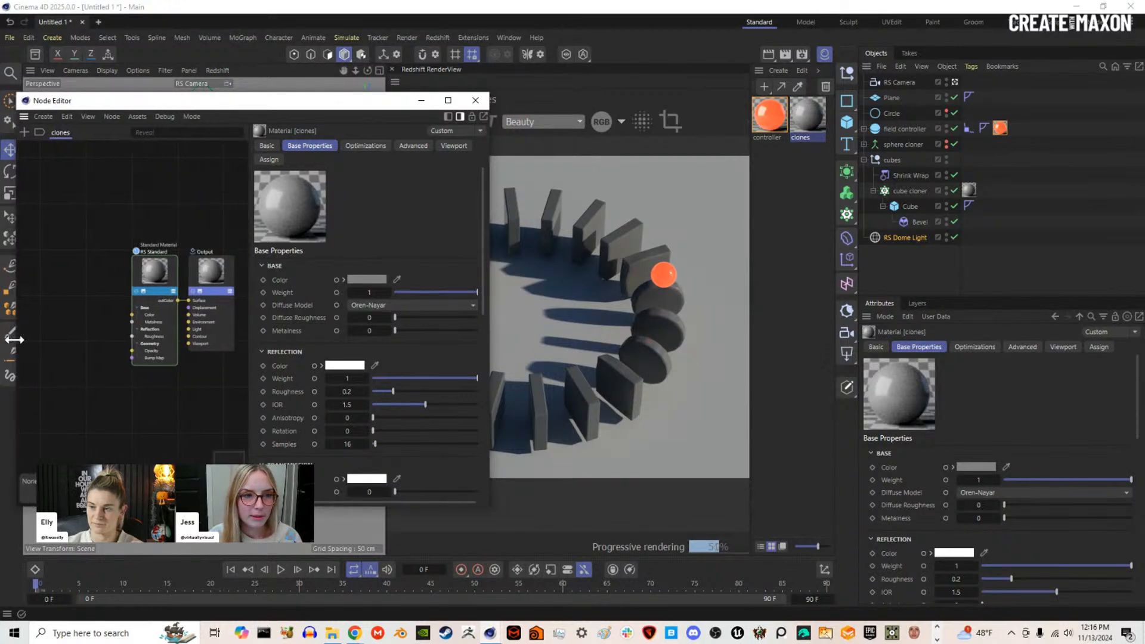
Step: Set the clones material's transmission weight to 1 and its reflection roughness to about 0.059
scroll(159, 328, up, 4)
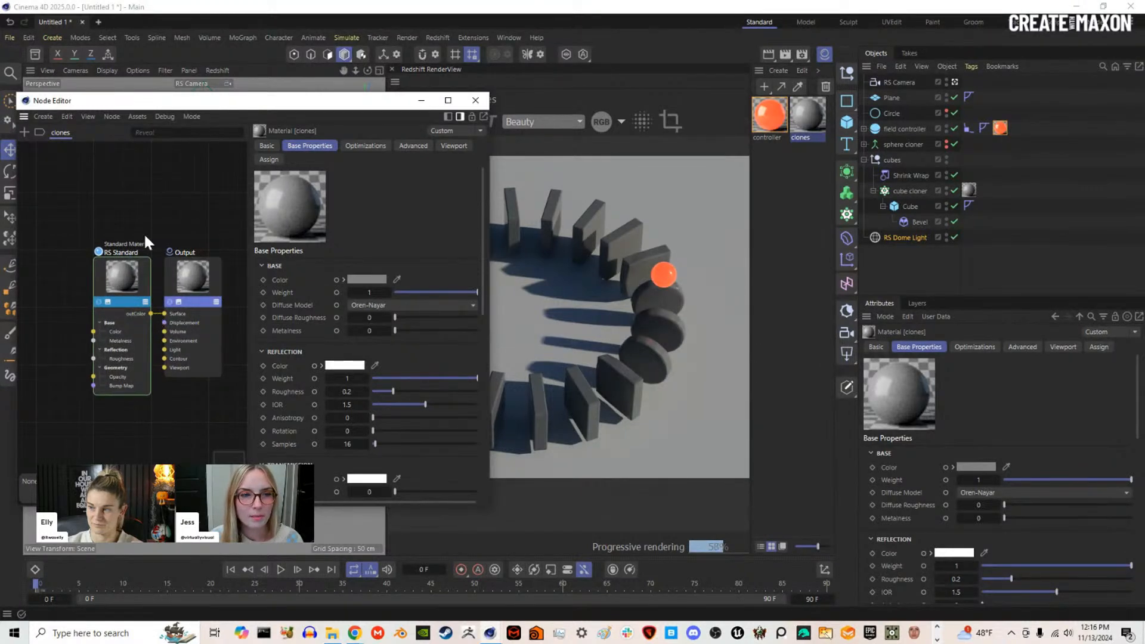
click(114, 282)
scroll(316, 415, down, 3)
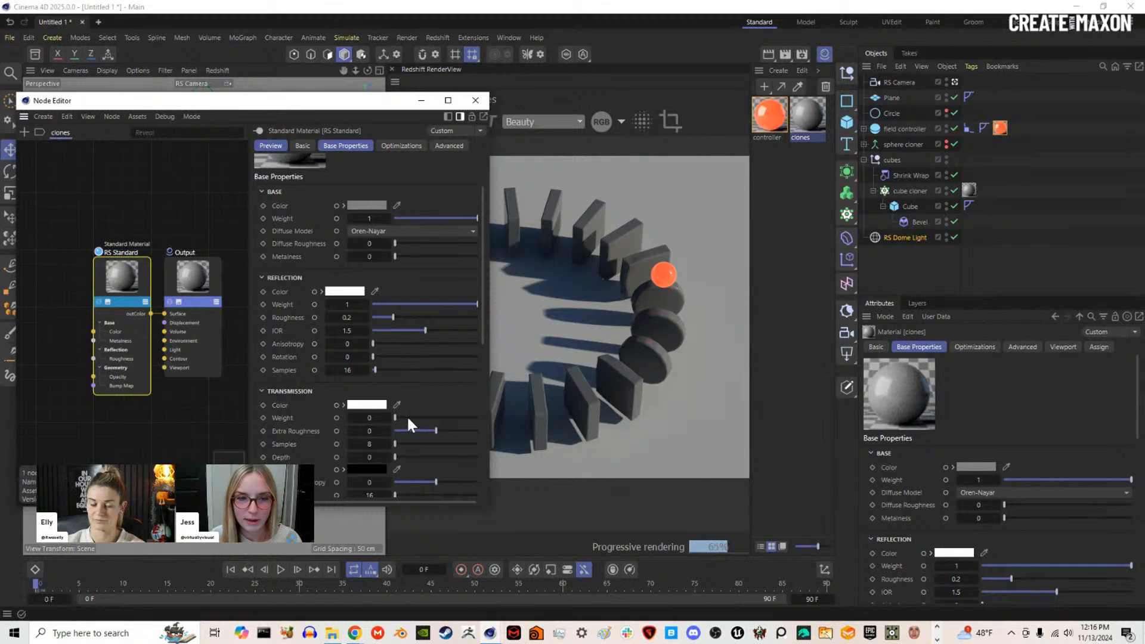
drag(420, 418, 591, 425)
drag(489, 269, 403, 279)
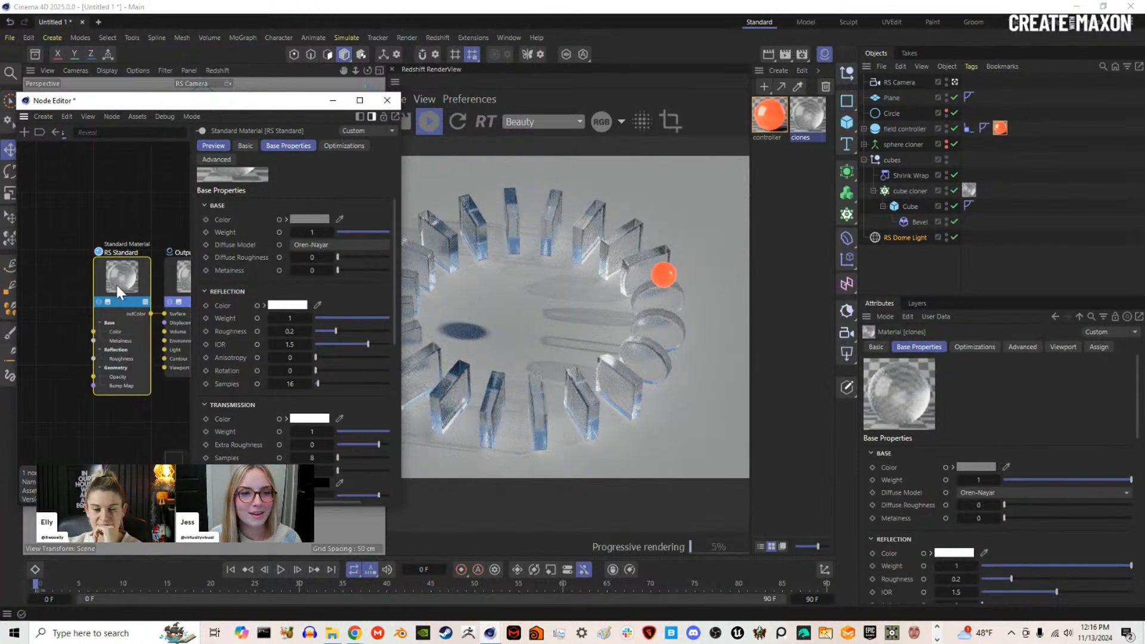
drag(332, 333, 321, 330)
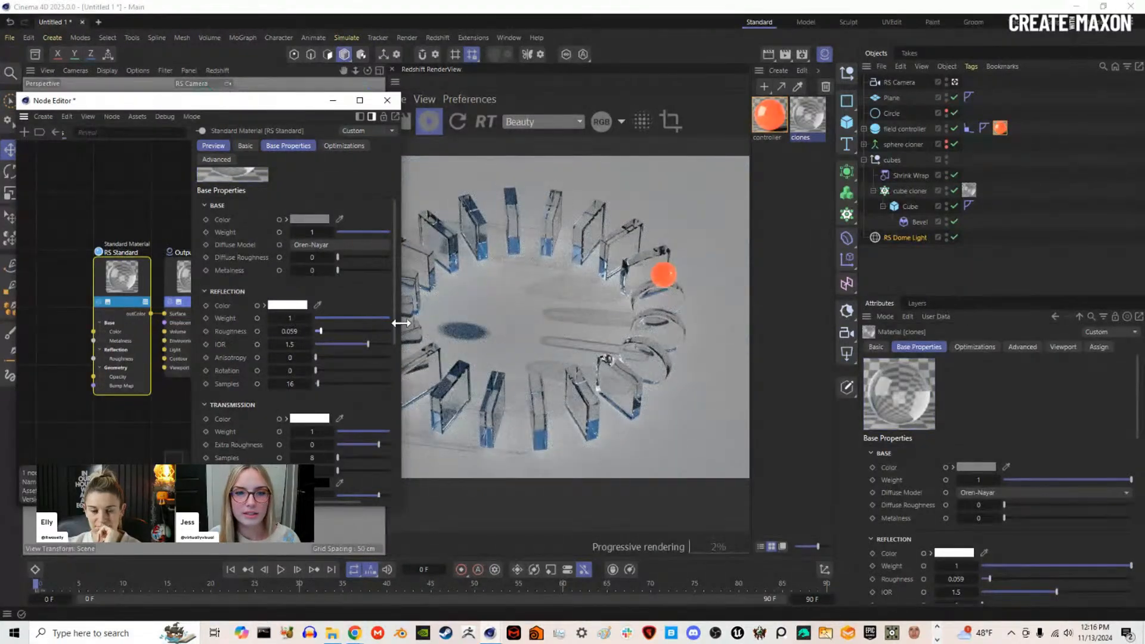
Step: Add a Color User Data node to the clones material's graph, well ahead of the RS Standard node
middle_drag(81, 270, 122, 281)
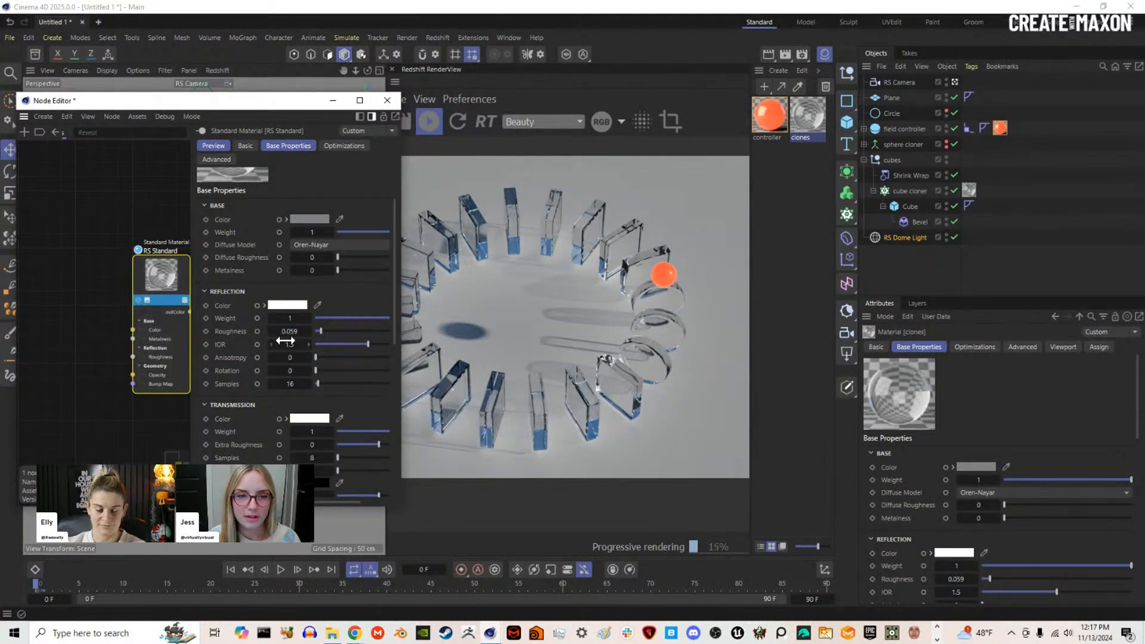
scroll(161, 309, down, 2)
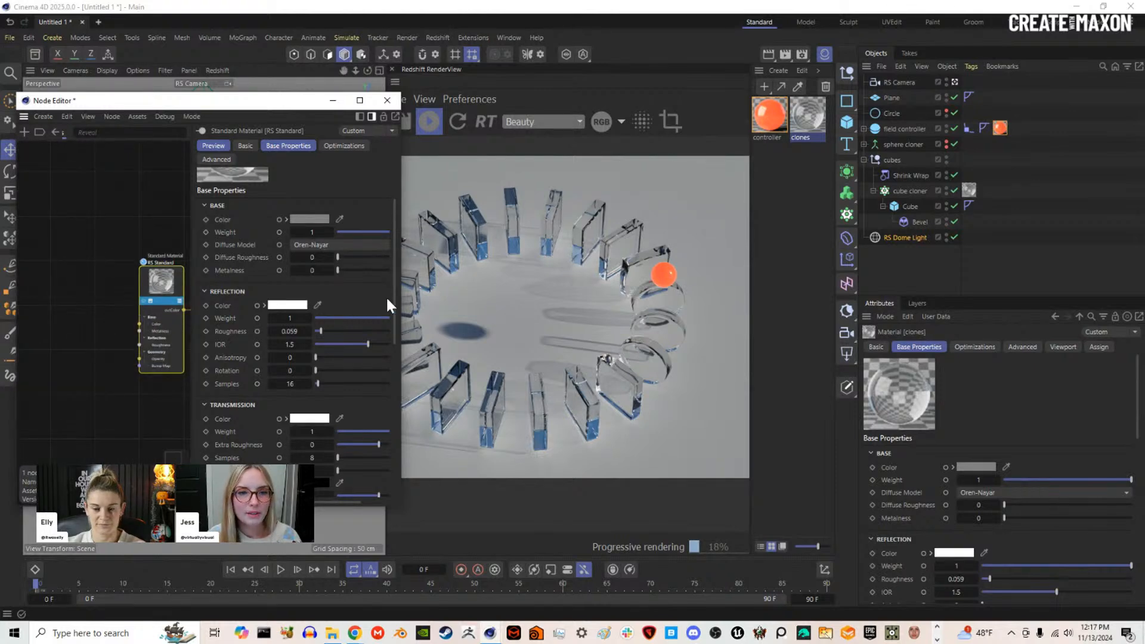
mouse_move(398, 304)
mouse_down()
mouse_move(368, 309)
mouse_move(415, 309)
mouse_up()
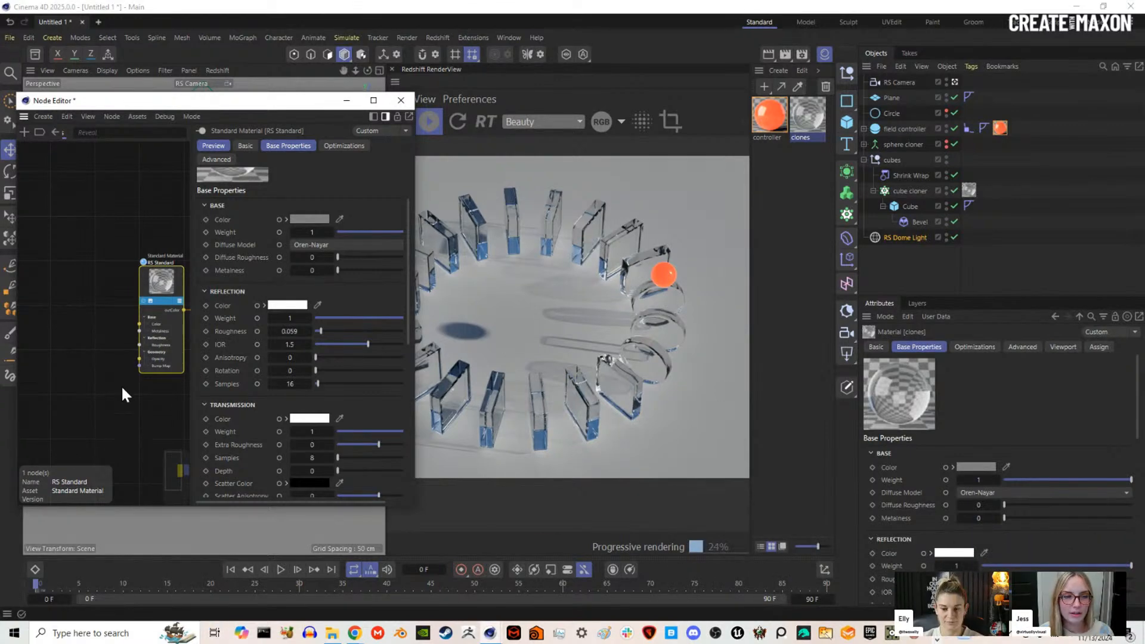
middle_drag(121, 349, 150, 348)
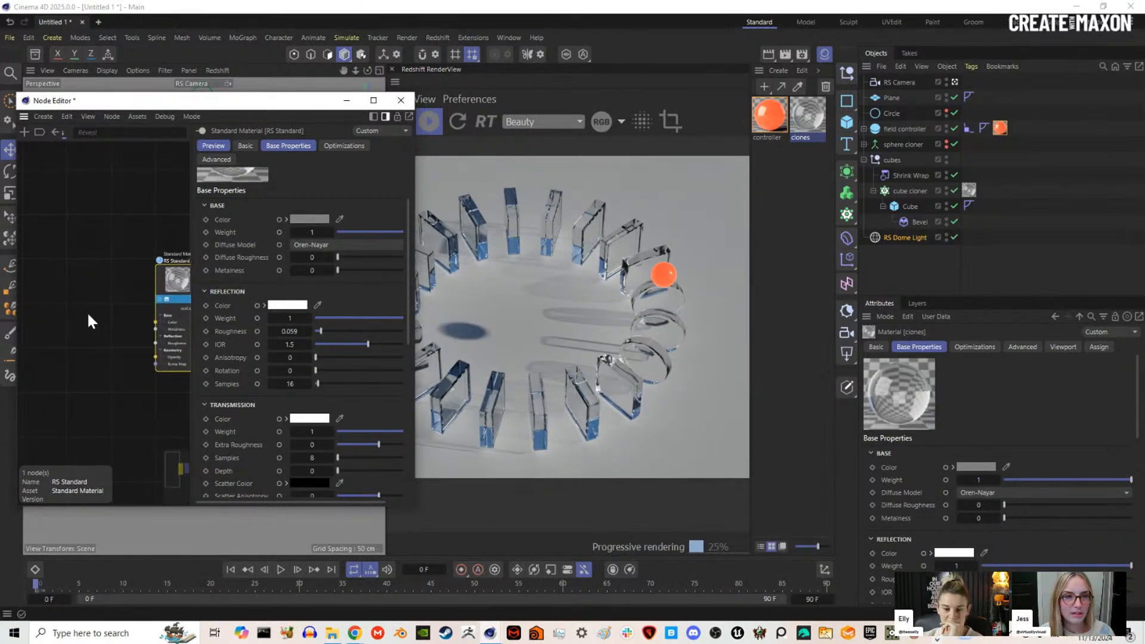
double_click(39, 278)
text(user)
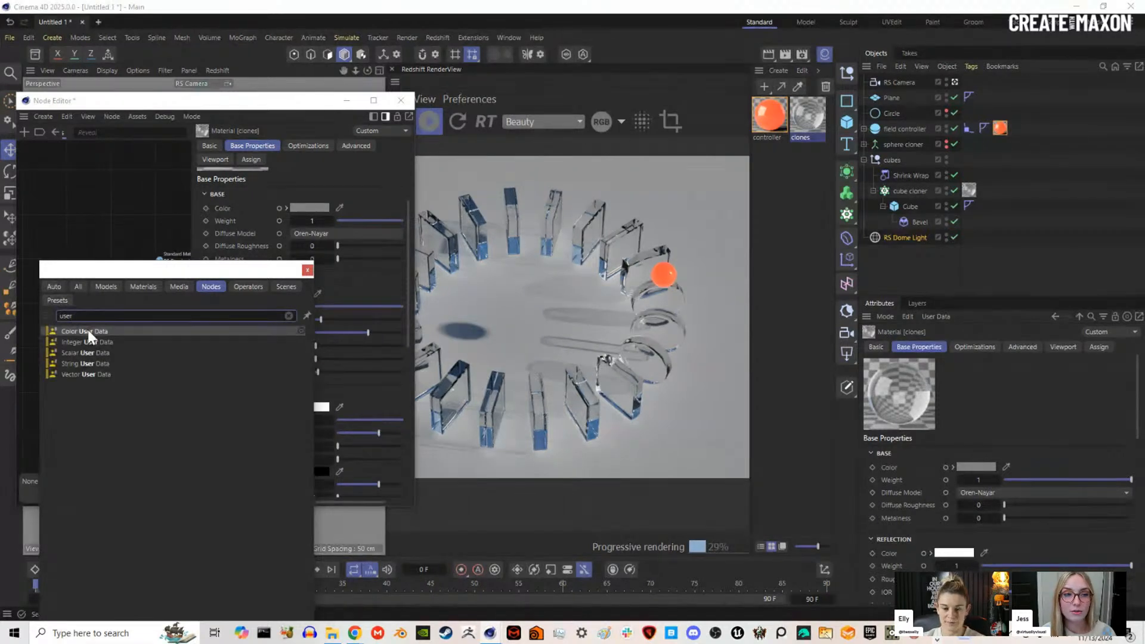
click(87, 327)
drag(59, 250, 37, 263)
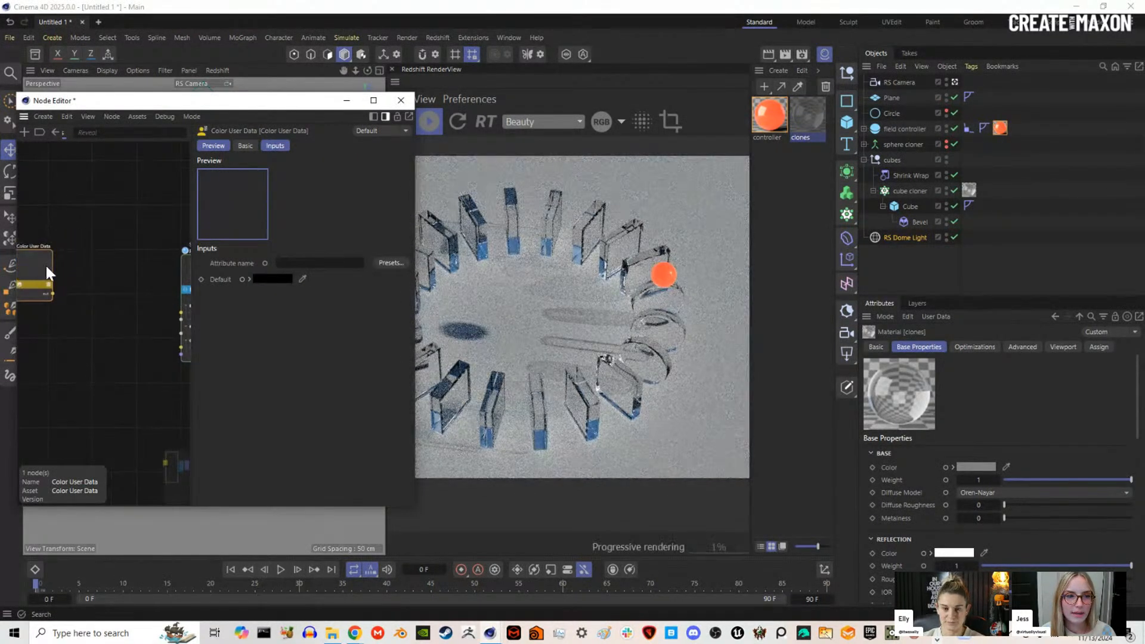
Step: Add a Ramp node and a Color Correct node between the Color User Data and RS Standard nodes
double_click(92, 259)
text(ramp)
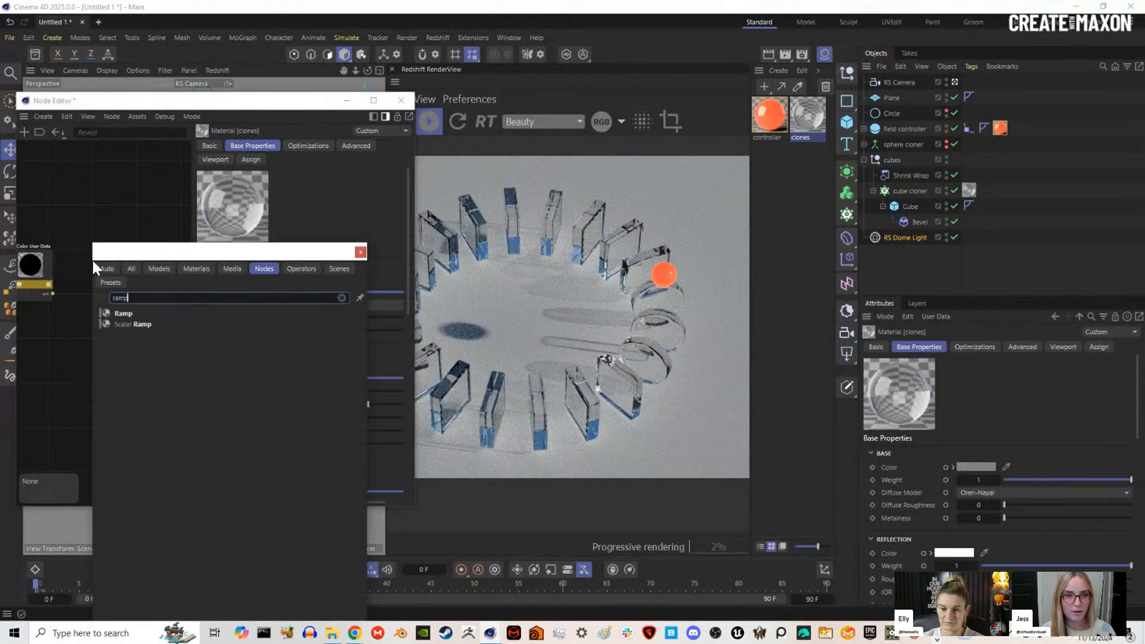
click(127, 313)
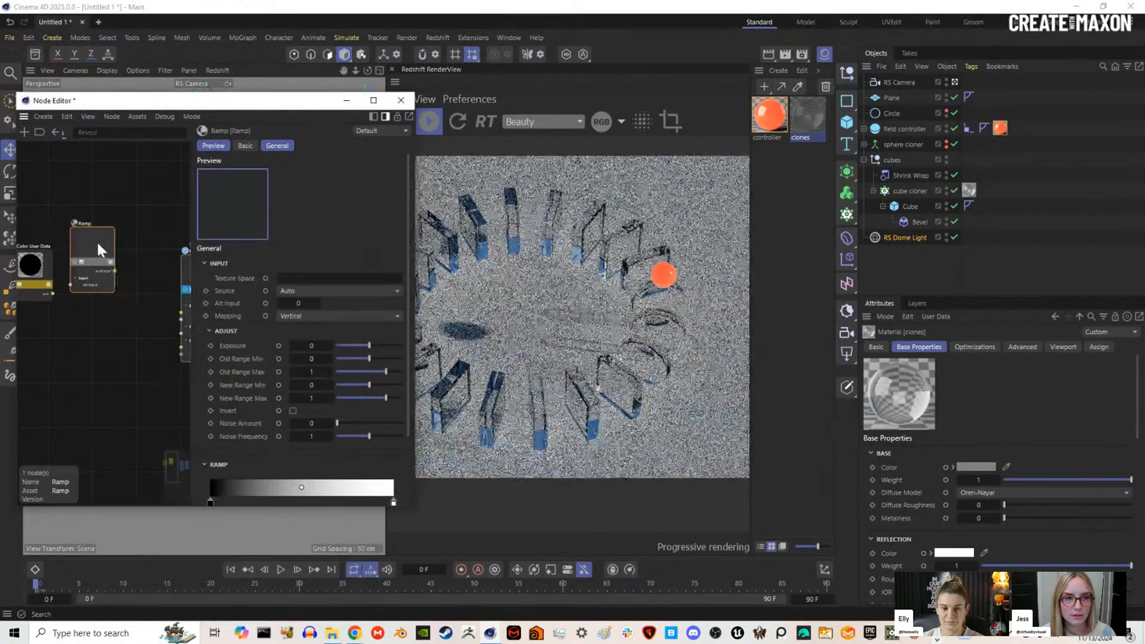
double_click(132, 259)
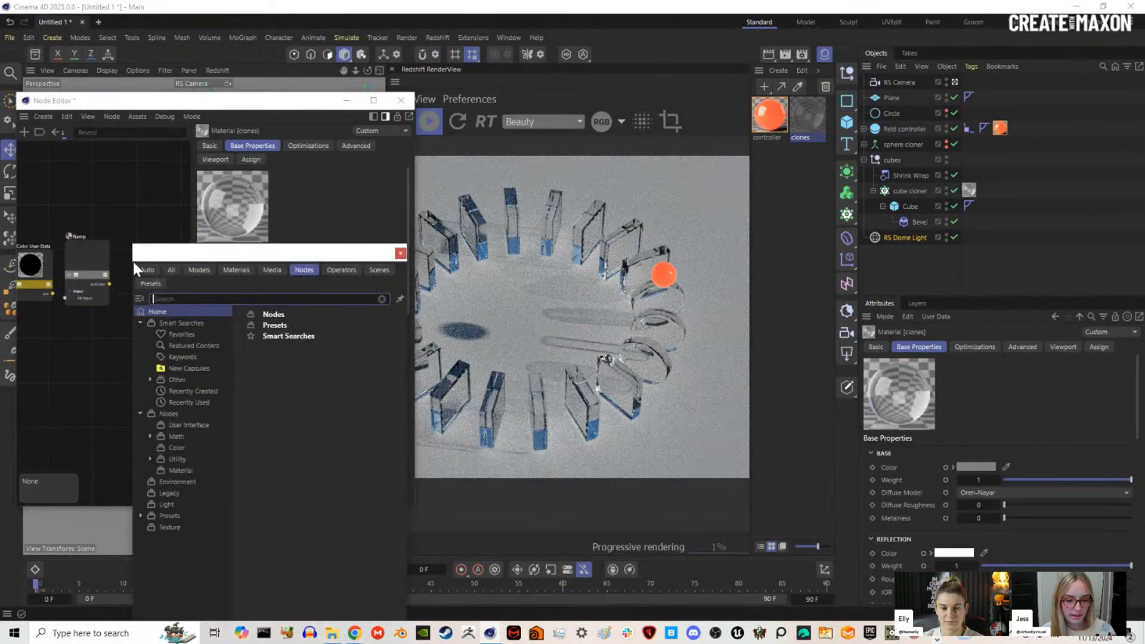
text(cor)
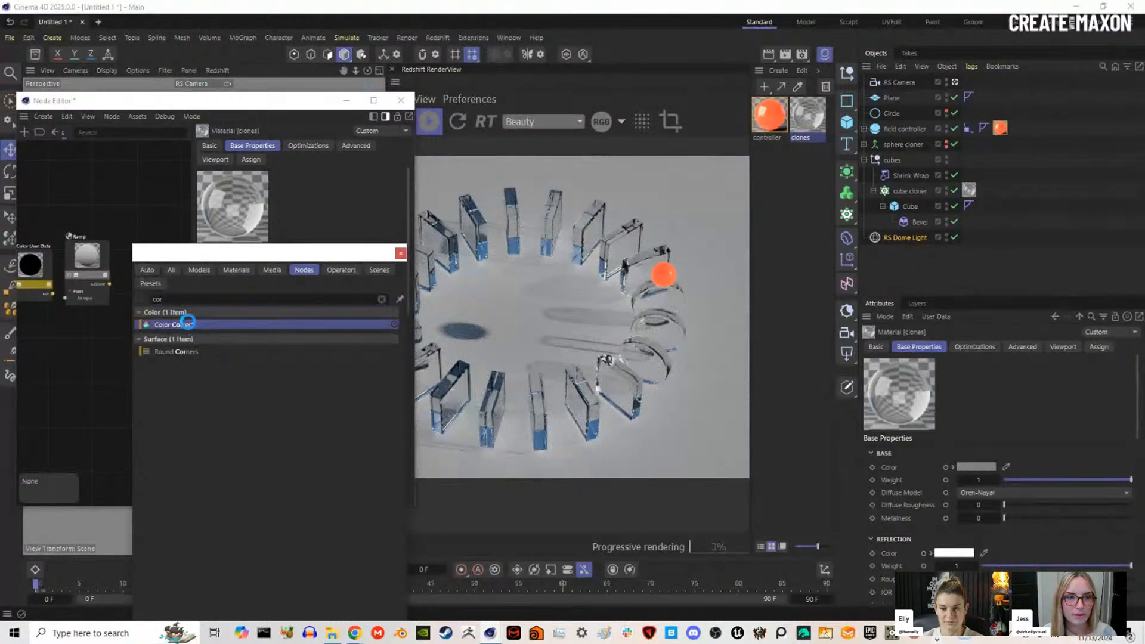
click(179, 325)
middle_drag(130, 258, 164, 241)
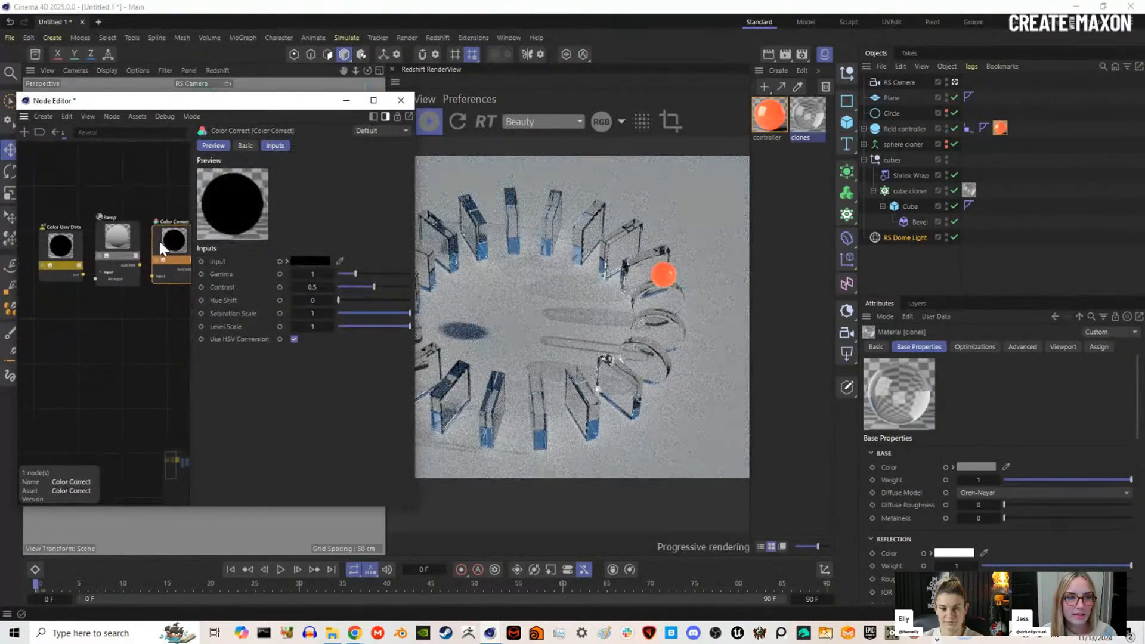
Step: Set the Color User Data attribute to the Geometry ID Color object preset and preview that node alone in the render
click(64, 246)
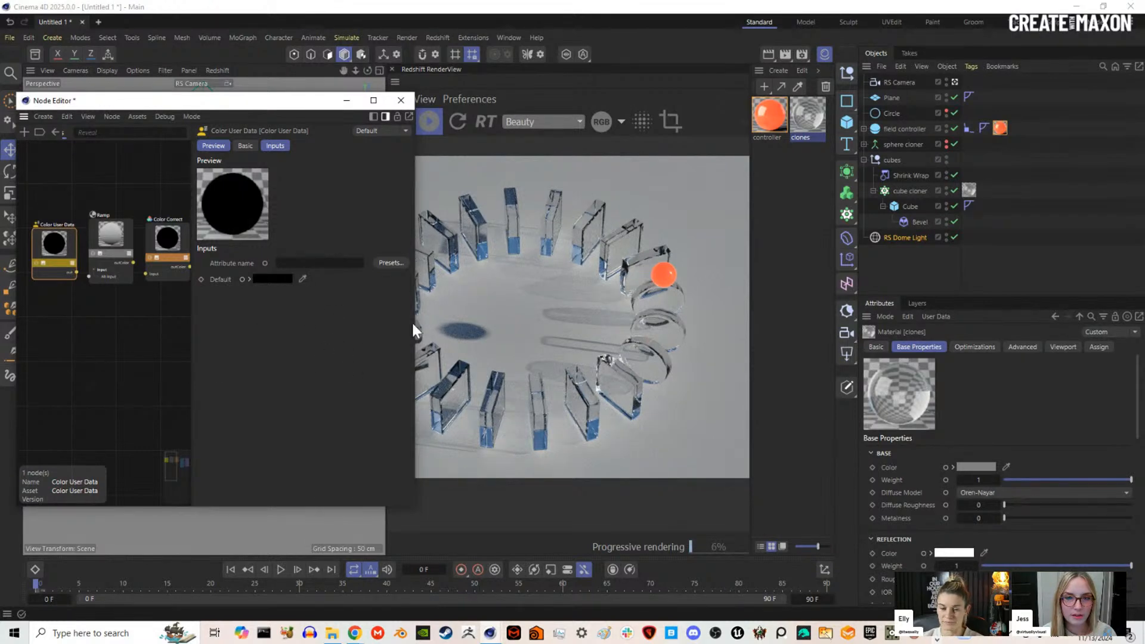
click(37, 262)
drag(416, 333, 406, 332)
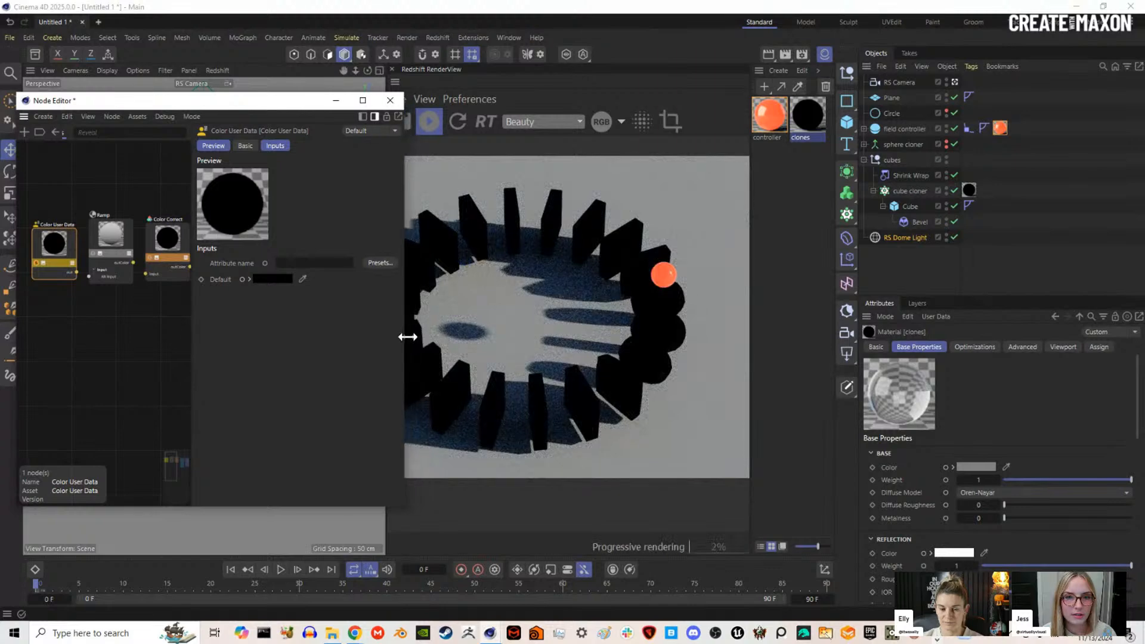
click(37, 263)
mouse_move(76, 272)
mouse_down()
mouse_move(117, 291)
mouse_move(90, 277)
mouse_up()
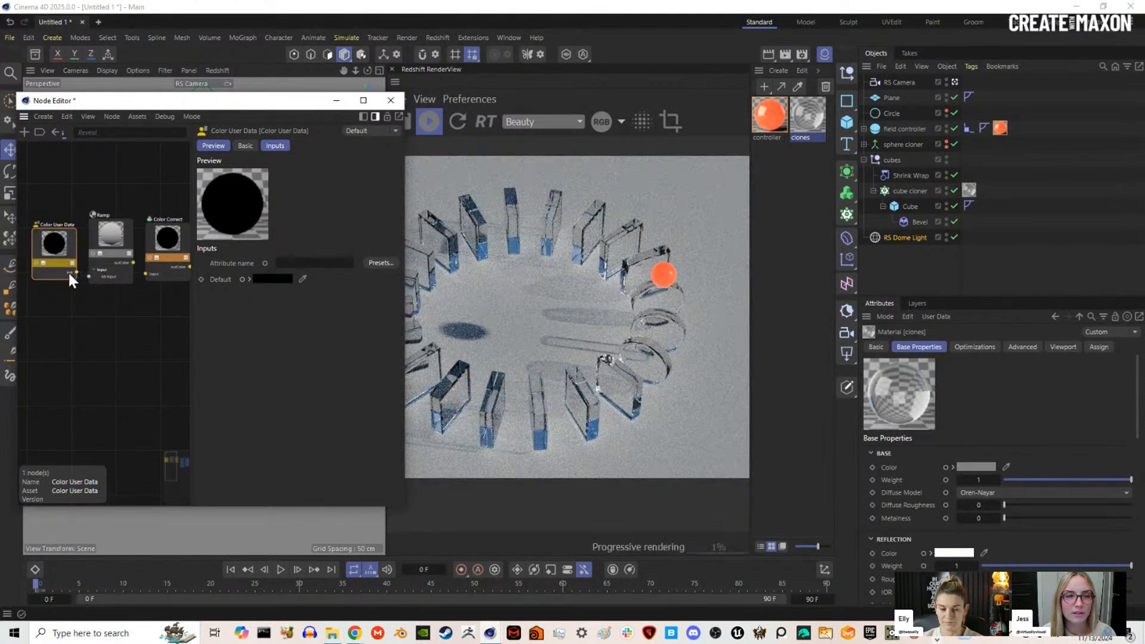
click(385, 263)
mouse_move(416, 295)
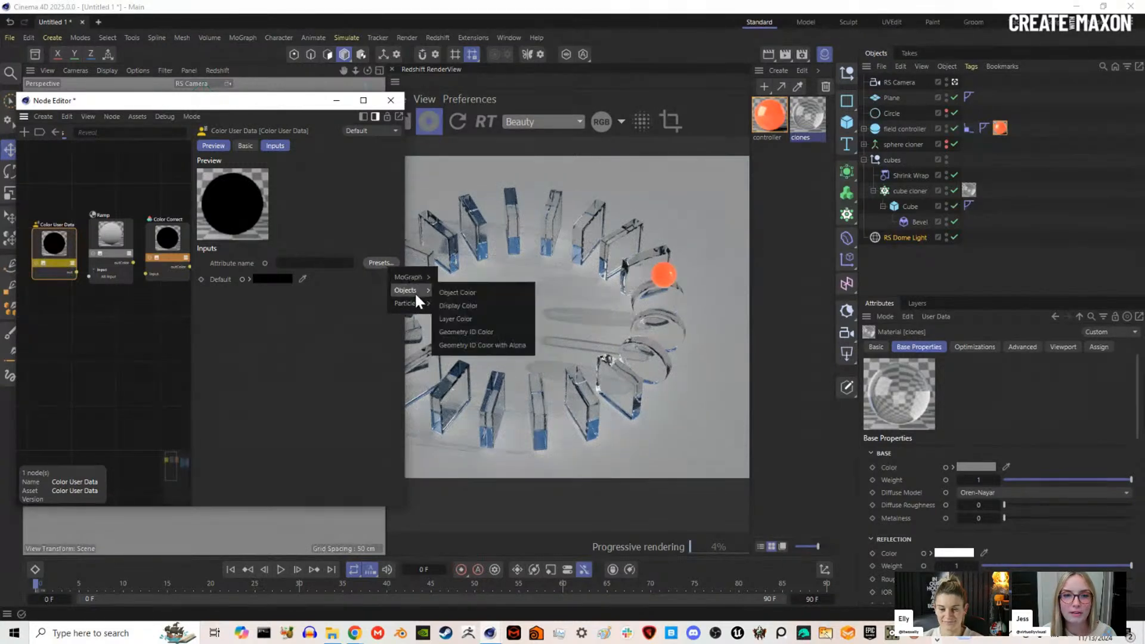
click(474, 331)
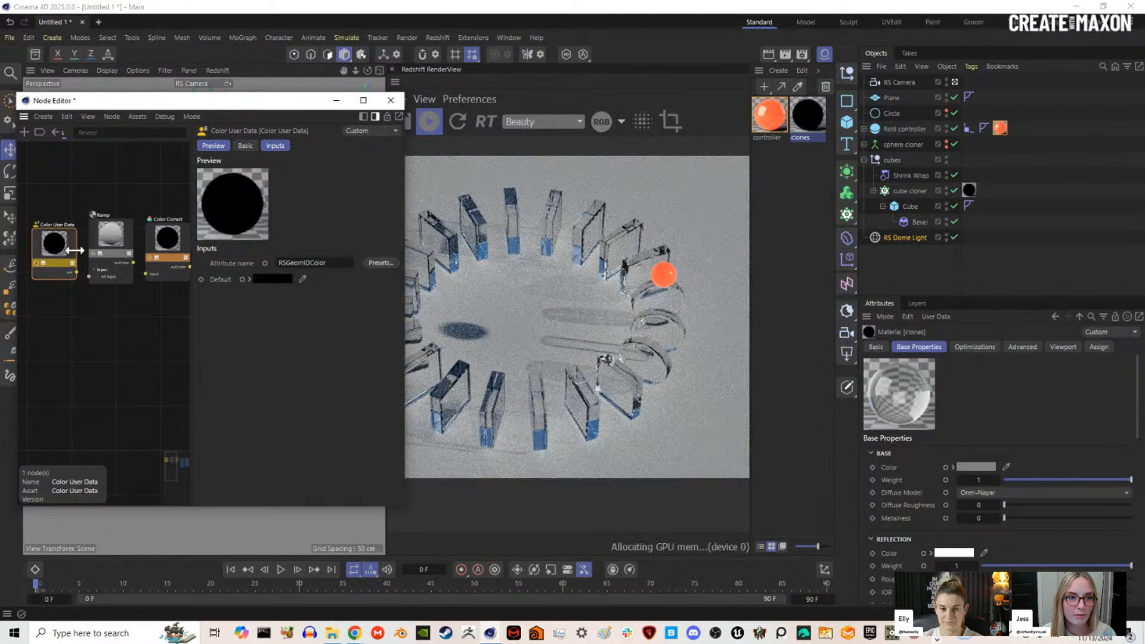
drag(409, 322, 386, 322)
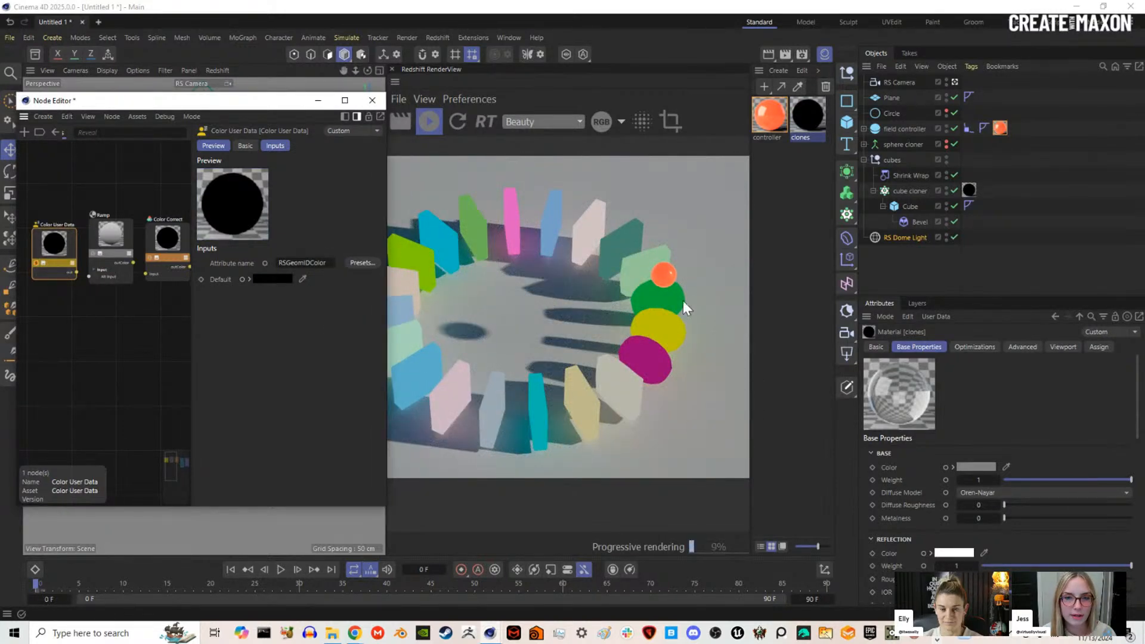
Step: Connect the Color User Data output to the Ramp node's Alt Input and preview the Ramp alone
click(367, 263)
mouse_move(388, 288)
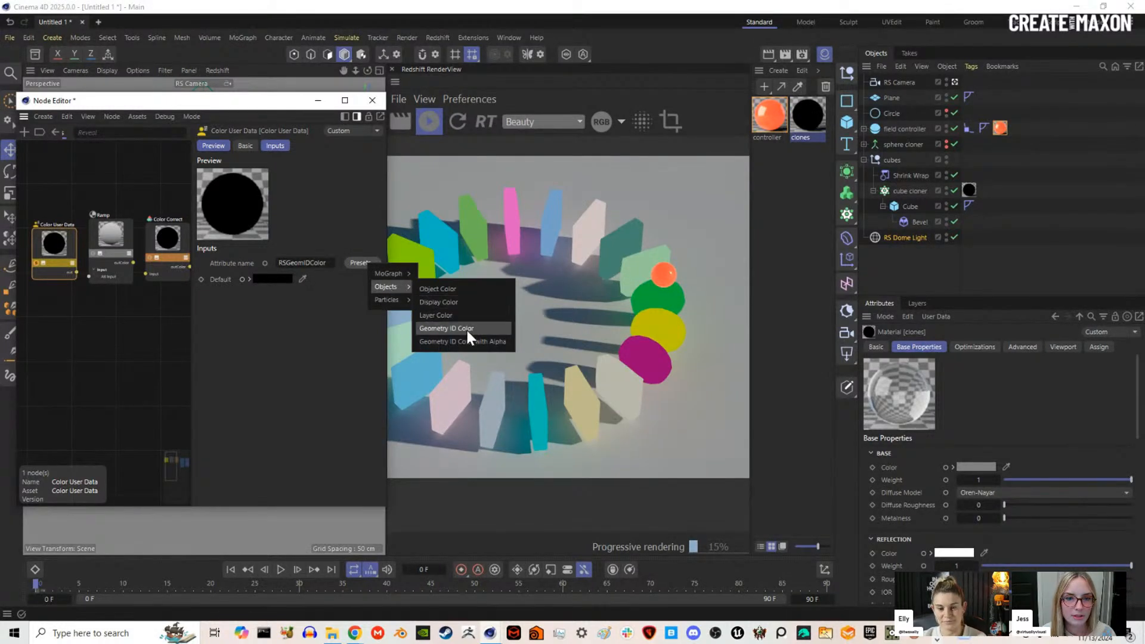
click(27, 341)
drag(42, 268, 34, 264)
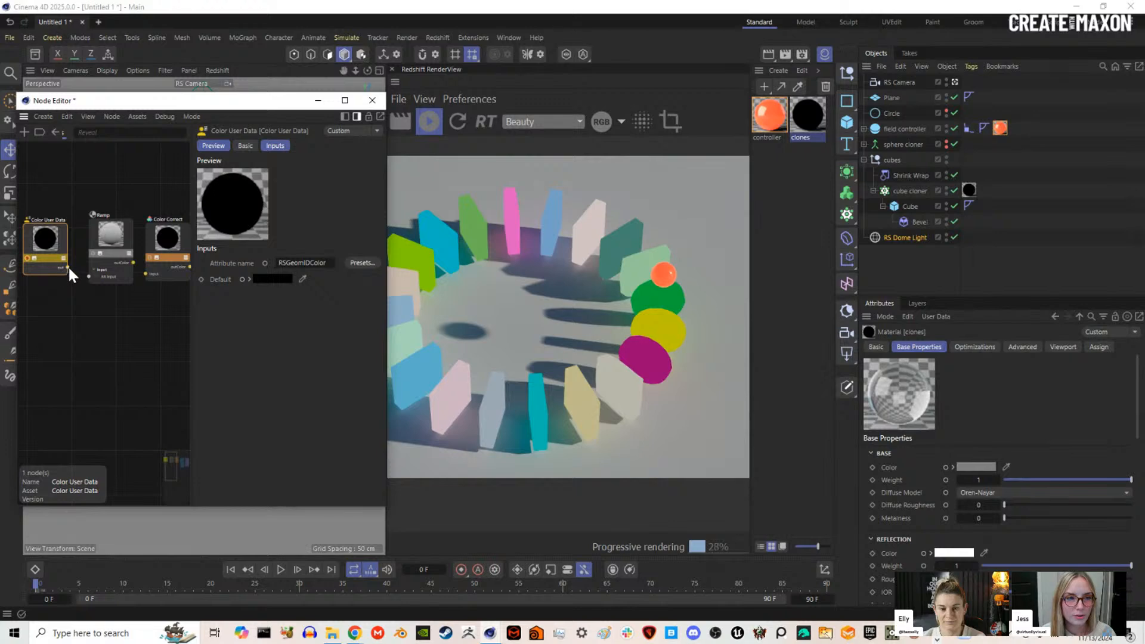
drag(96, 277, 96, 277)
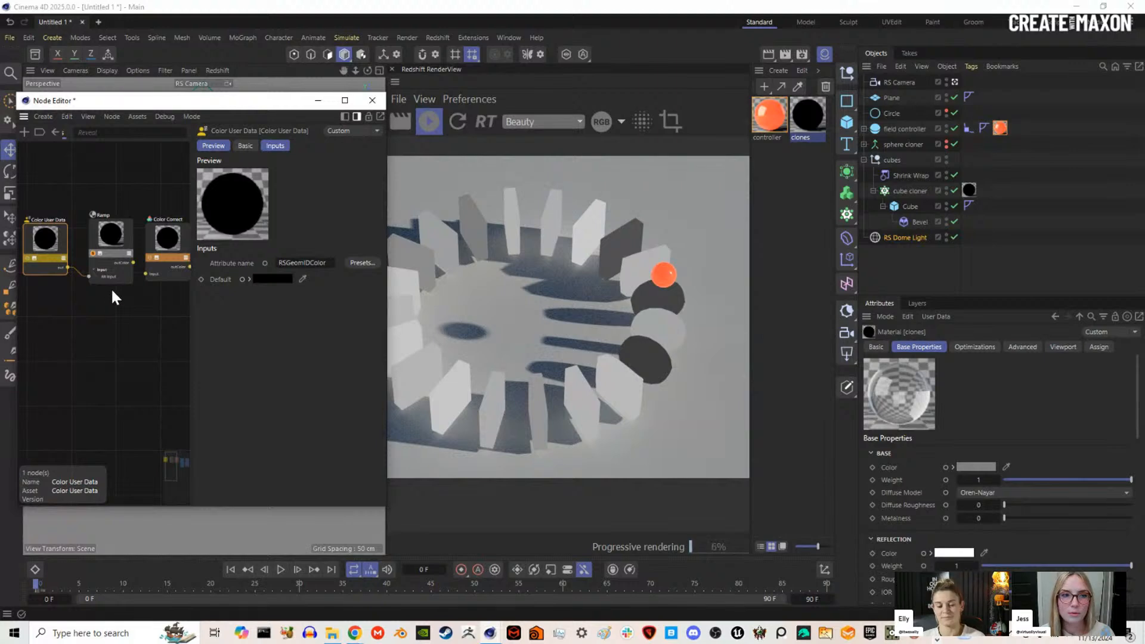
Step: Load the Supersonic gradient preset into the Ramp node
drag(108, 245, 99, 245)
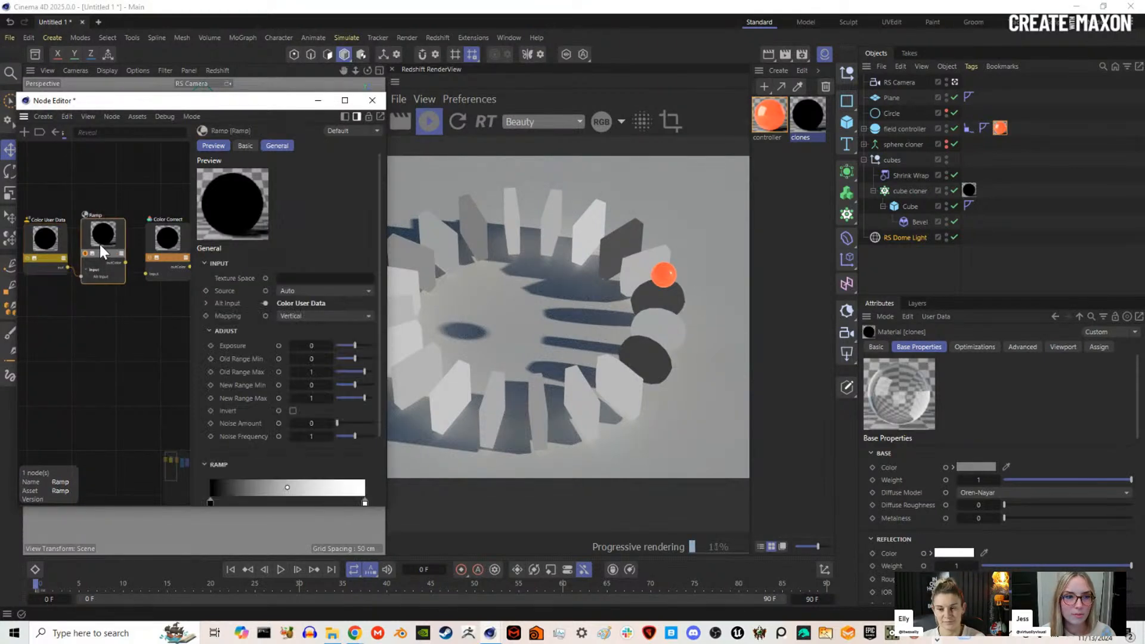
scroll(257, 458, down, 3)
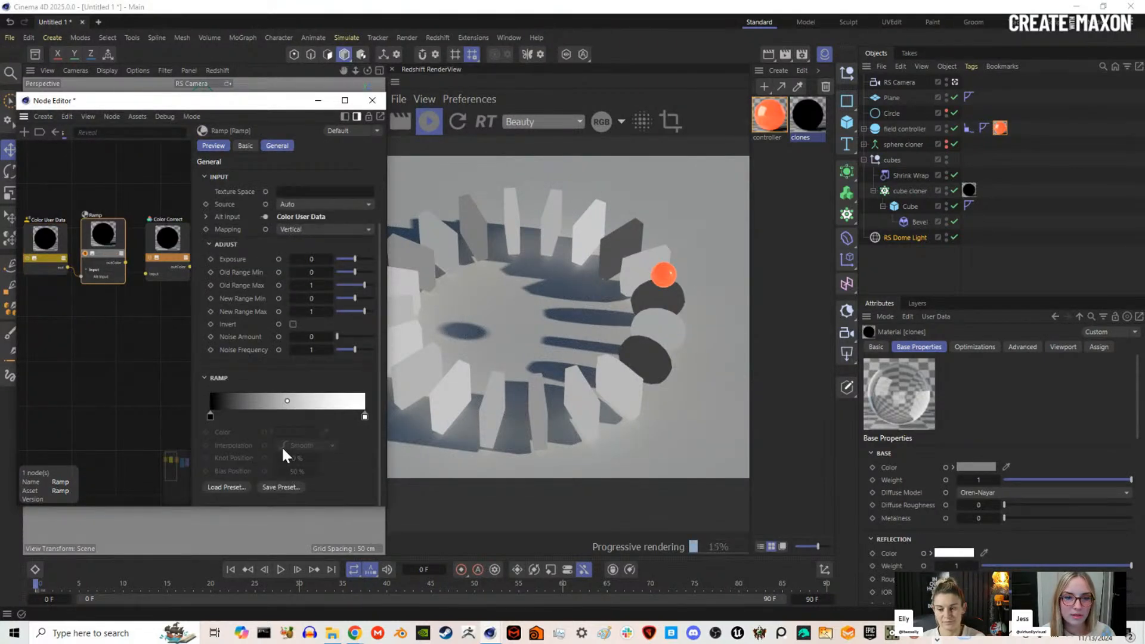
click(228, 487)
drag(414, 447, 381, 185)
scroll(316, 411, down, 3)
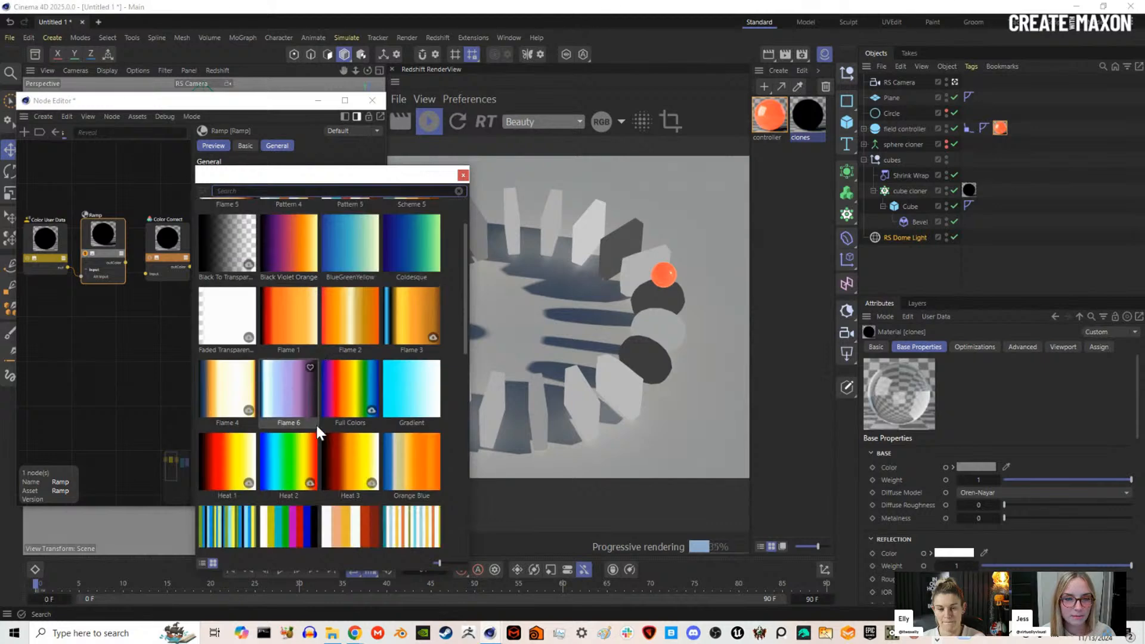
scroll(316, 438, down, 4)
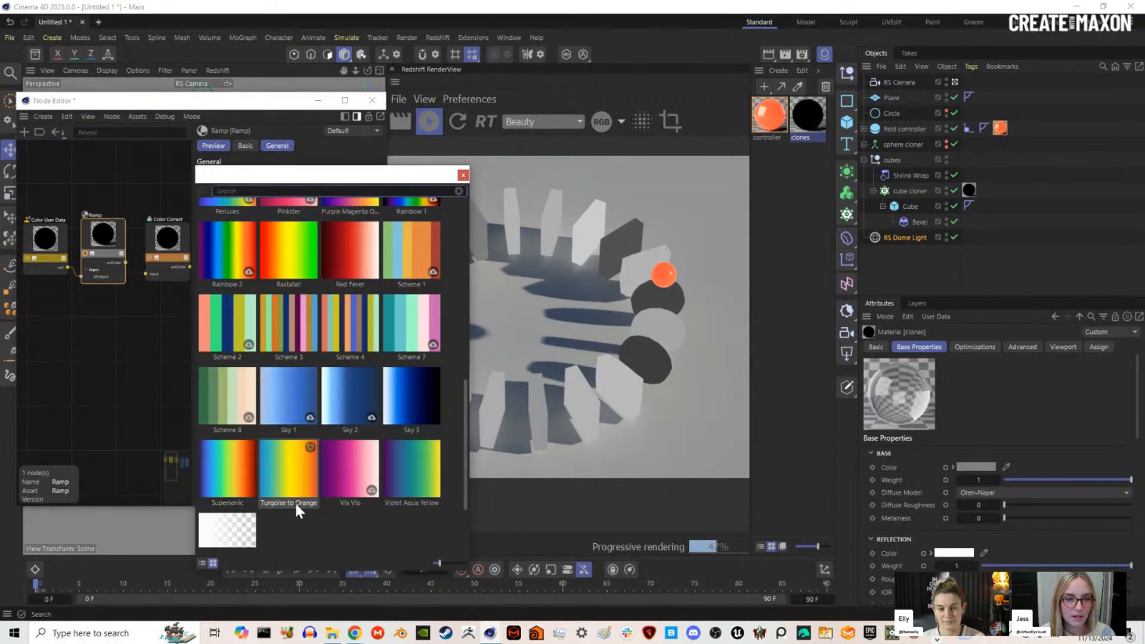
click(237, 479)
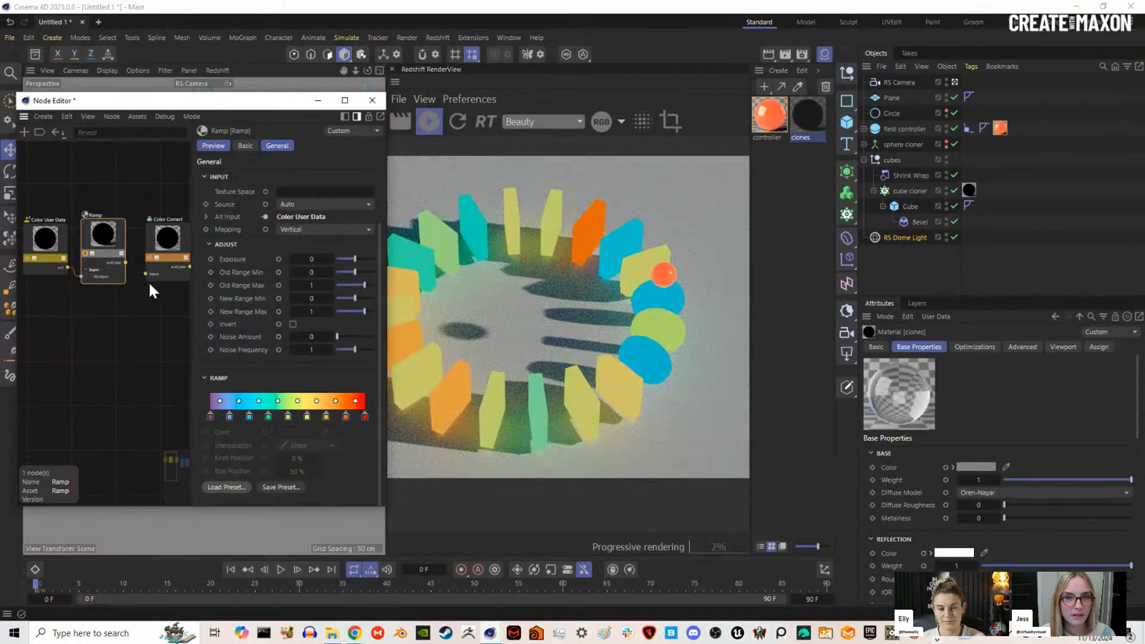
mouse_move(389, 339)
mouse_down()
mouse_move(374, 337)
mouse_move(385, 339)
mouse_up()
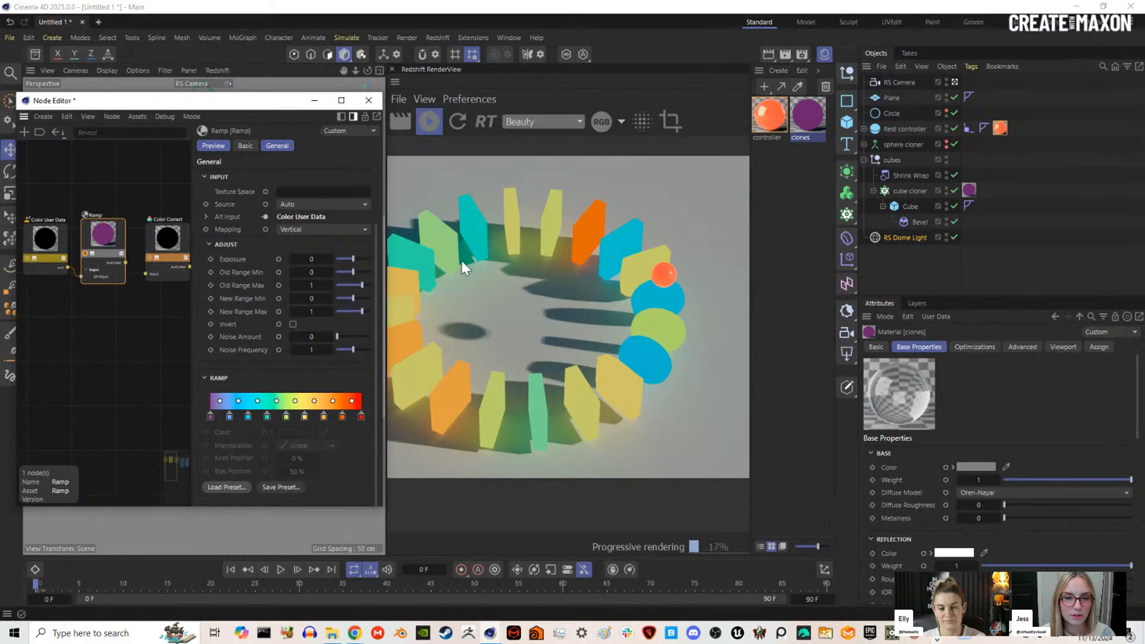
Step: Connect the Ramp's output color to the RS Standard material's Transmission Color and show the full material in the render
middle_drag(125, 241, 63, 242)
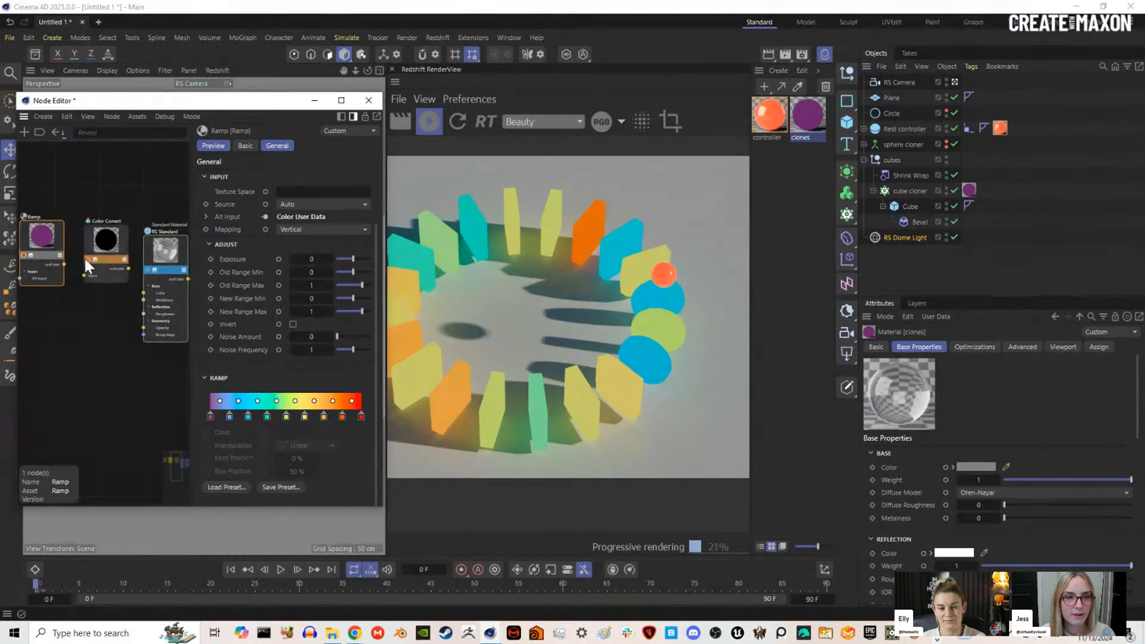
scroll(61, 263, up, 3)
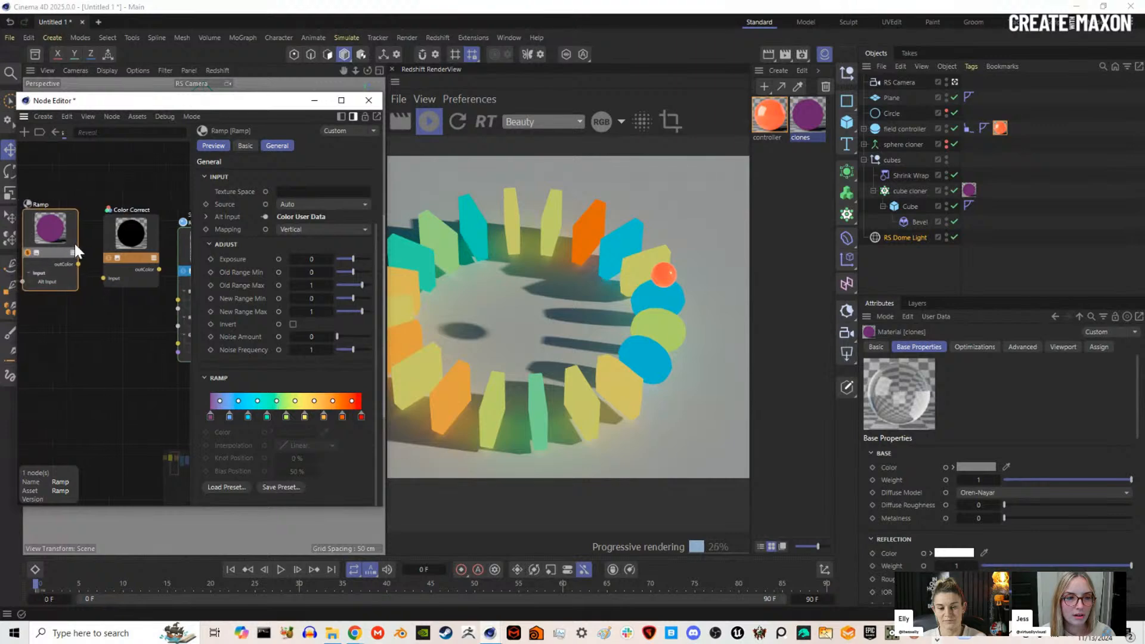
middle_drag(73, 266, 48, 266)
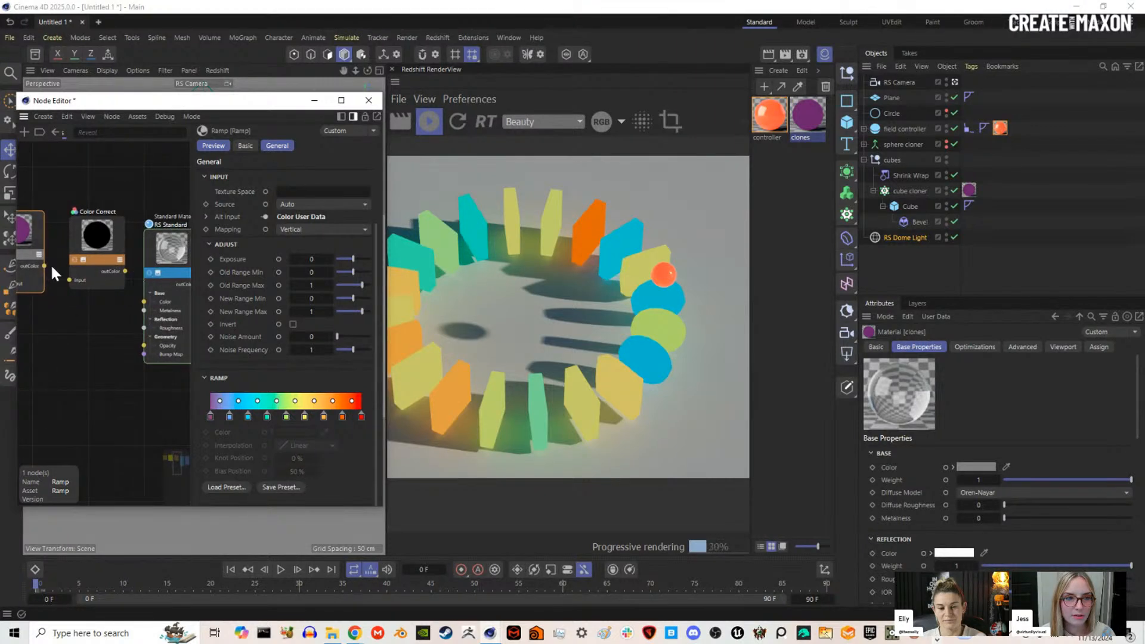
drag(44, 266, 169, 245)
mouse_move(232, 296)
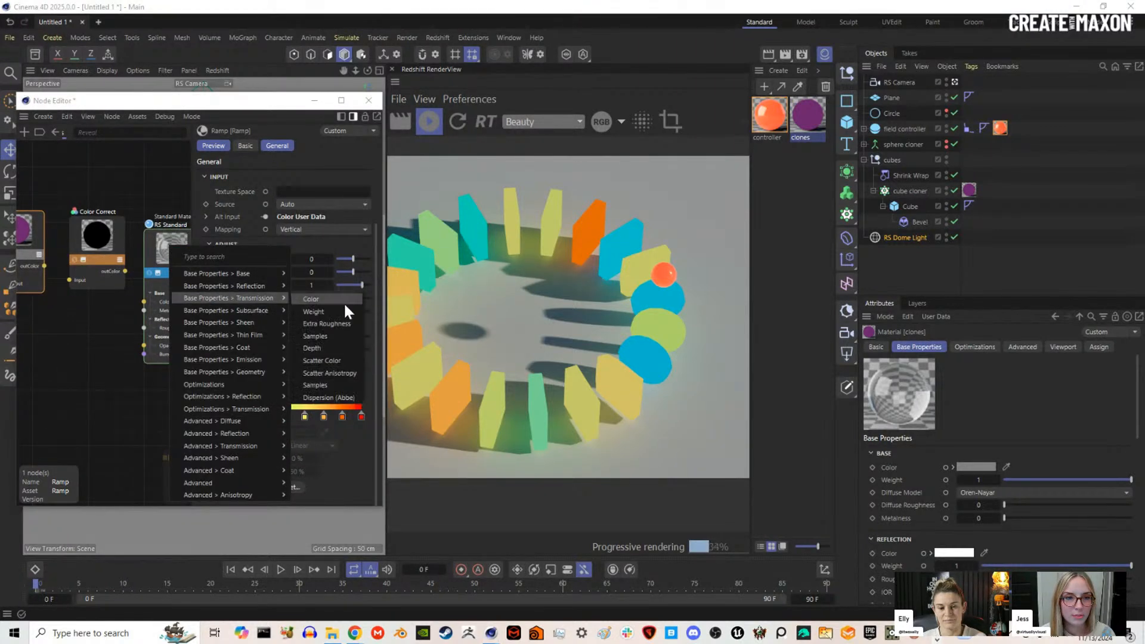
click(344, 302)
middle_drag(95, 280, 67, 296)
scroll(122, 292, down, 3)
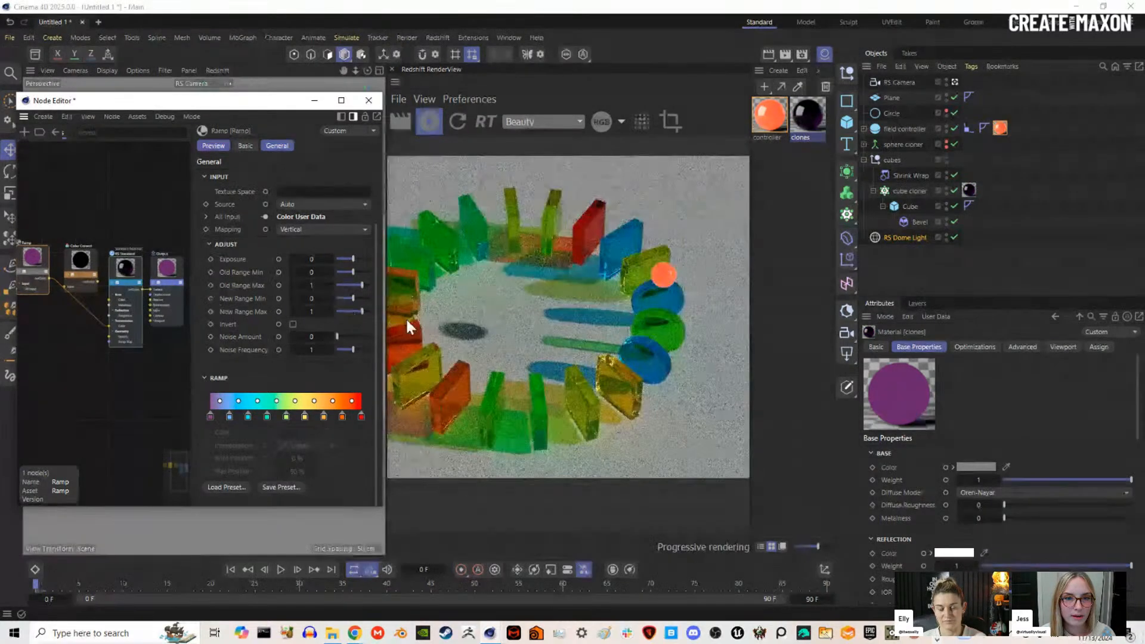
Step: Insert the Color Correct node between the Ramp and the RS Standard material's Transmission Color, with its Gamma set to about 2.676
mouse_move(384, 320)
mouse_down()
mouse_move(362, 320)
mouse_move(381, 324)
mouse_up()
middle_drag(81, 284, 126, 283)
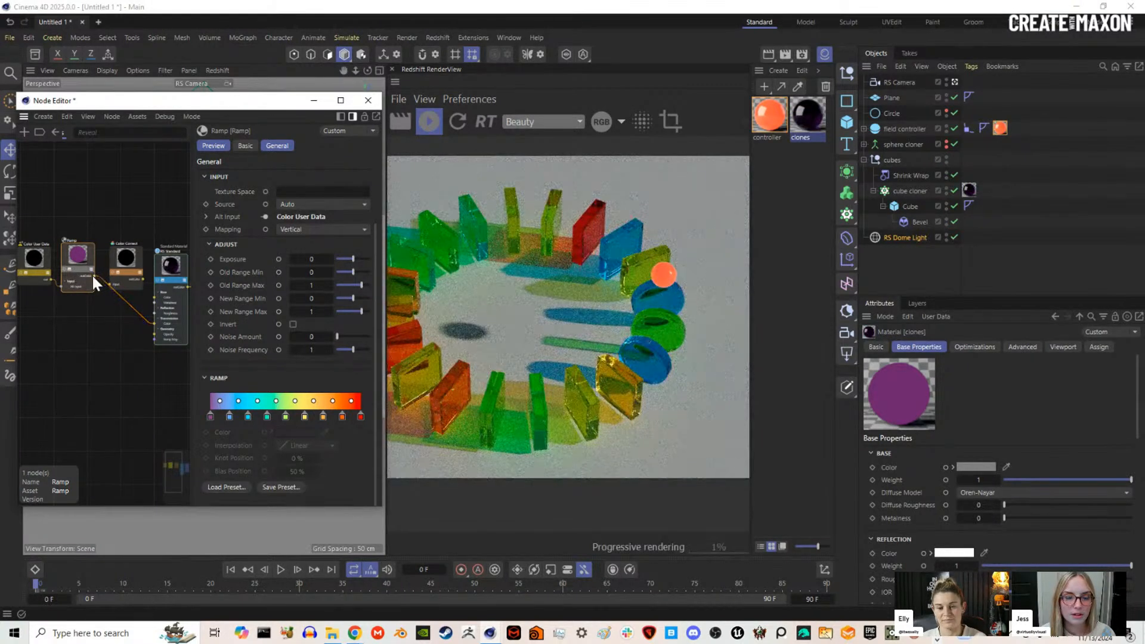
drag(93, 274, 111, 280)
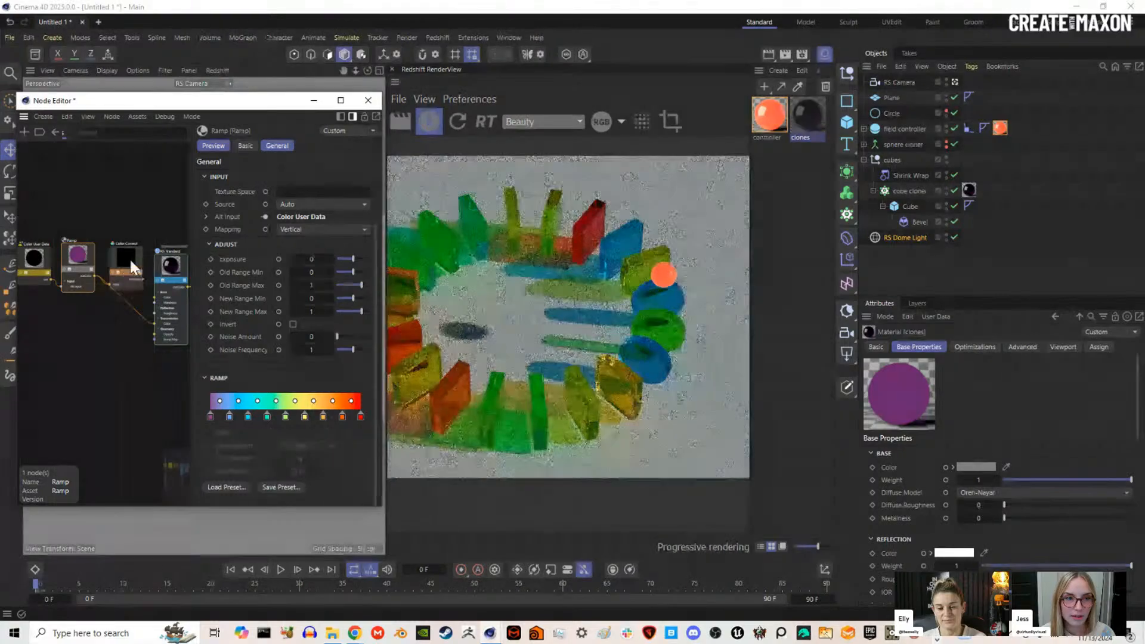
click(130, 258)
scroll(137, 261, up, 3)
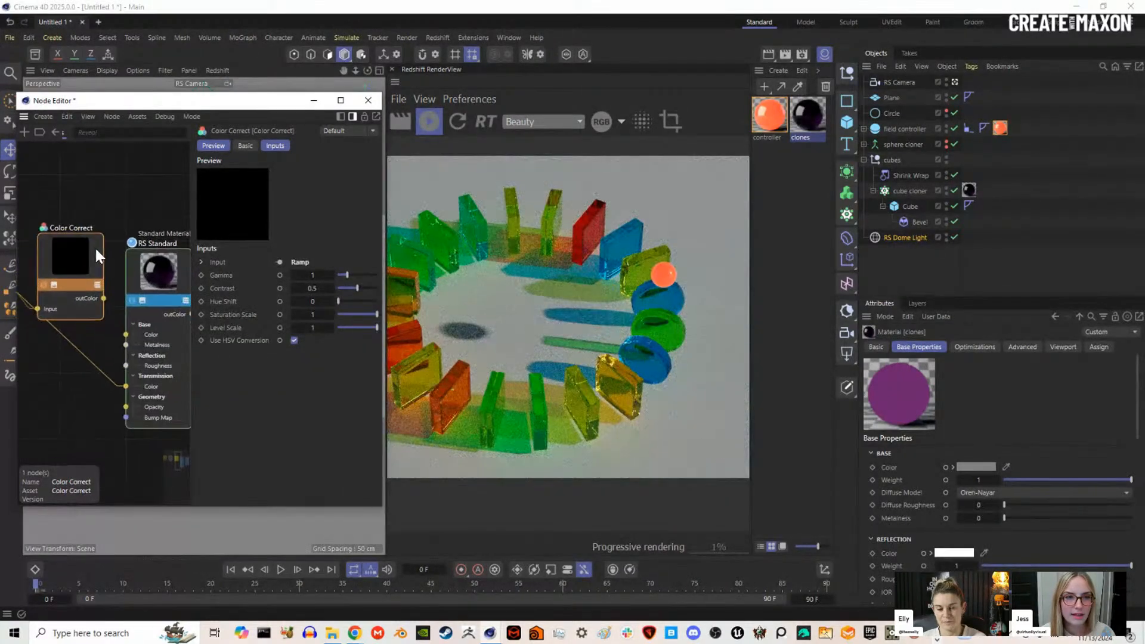
drag(347, 275, 364, 273)
drag(127, 374, 126, 387)
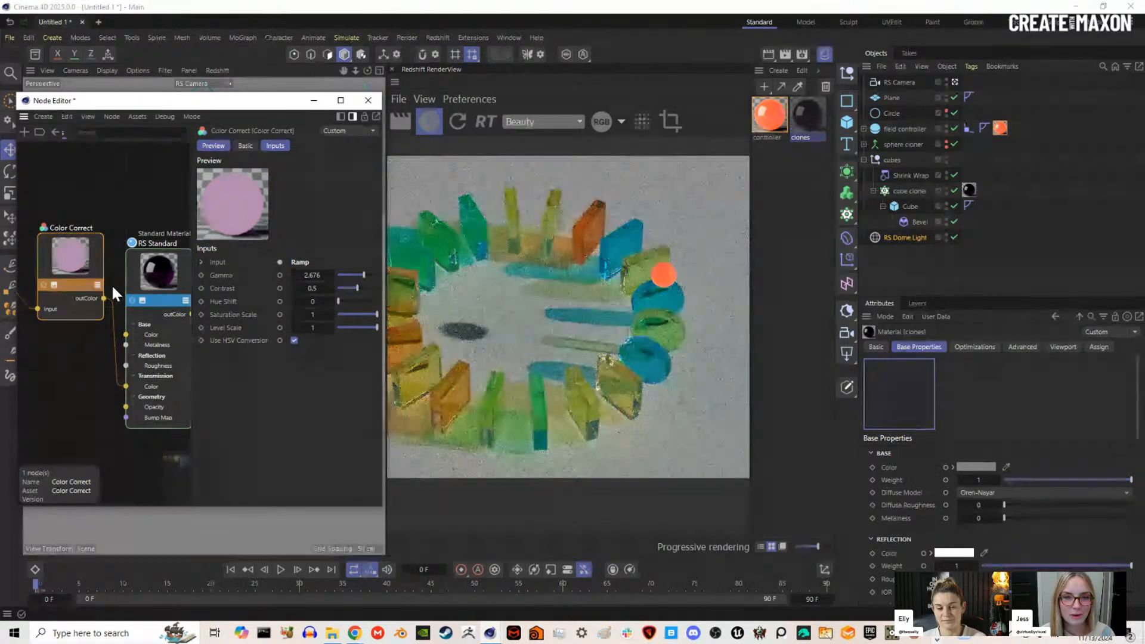
Step: Set the Color Correct node's Gamma to about 3.264 and its Saturation Scale to about 0.772
scroll(112, 284, down, 2)
click(370, 275)
drag(377, 314, 367, 314)
scroll(149, 336, down, 2)
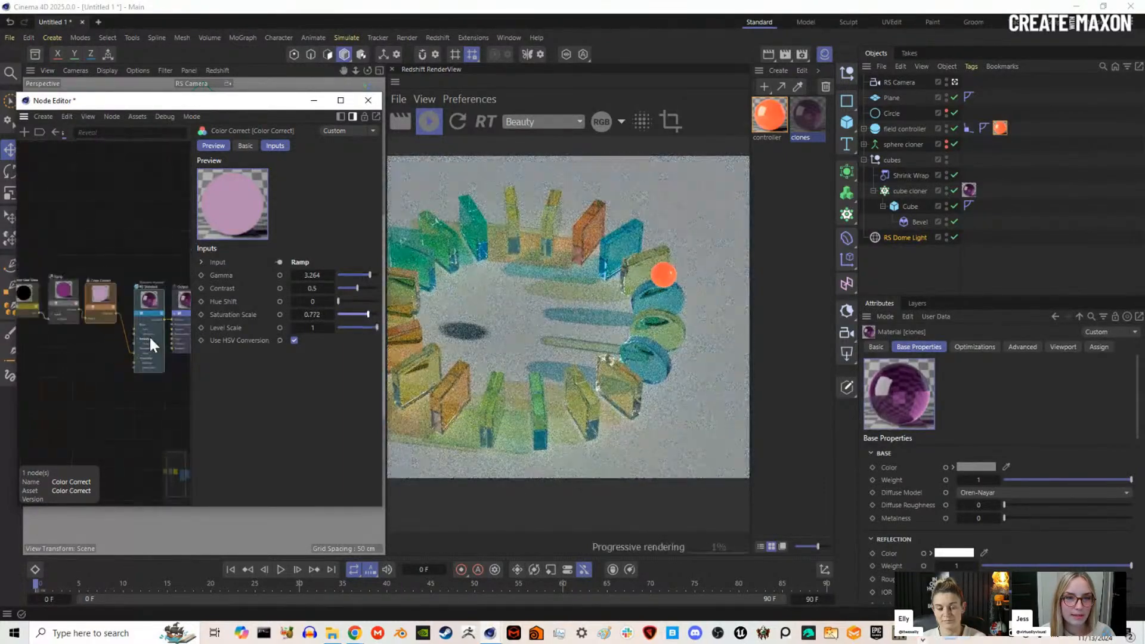
drag(388, 318, 398, 319)
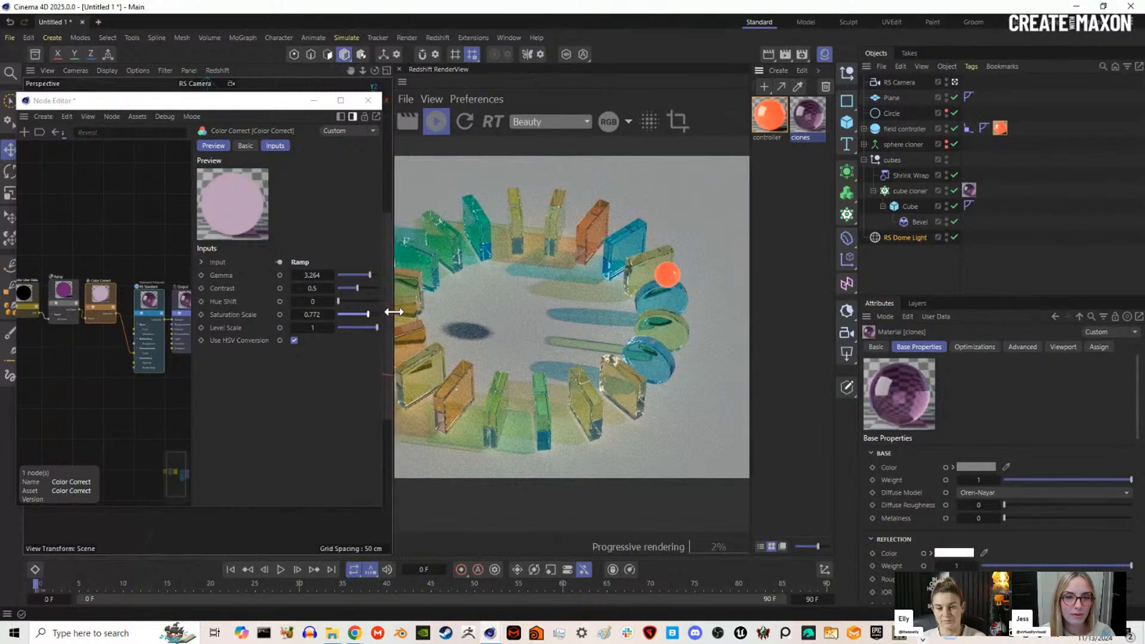
drag(496, 327, 547, 326)
Step: Preview the Ramp node alone in the render, and return to the full material
middle_drag(45, 309, 68, 307)
click(74, 302)
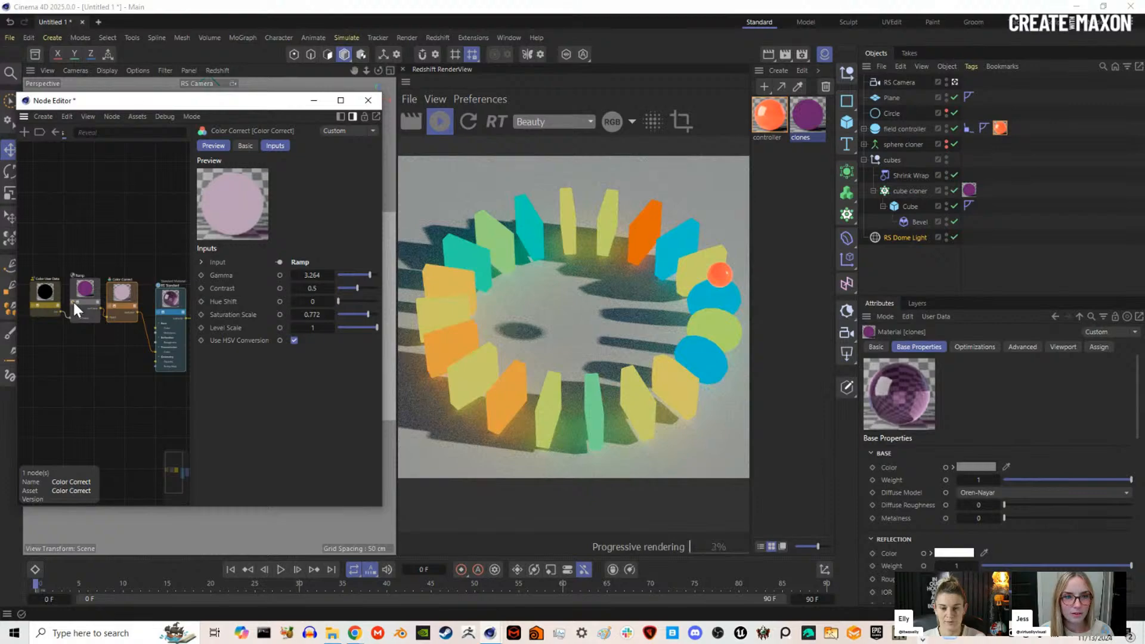
click(73, 300)
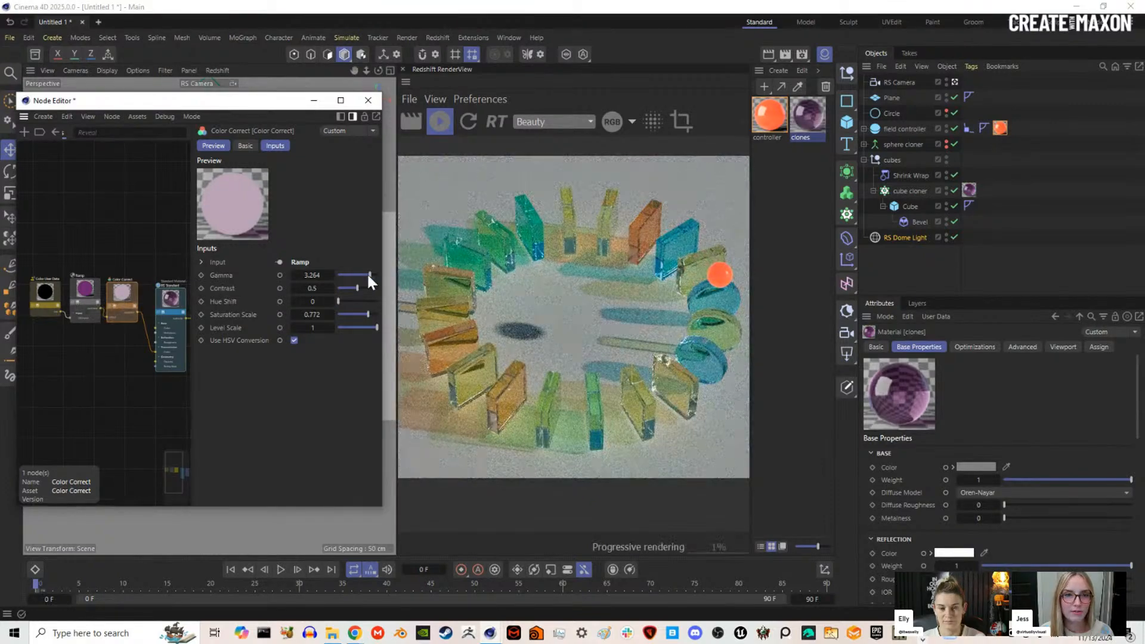
Step: Set the Color Correct node's Gamma to about 2.852 and close the Node Editor
drag(368, 275, 365, 275)
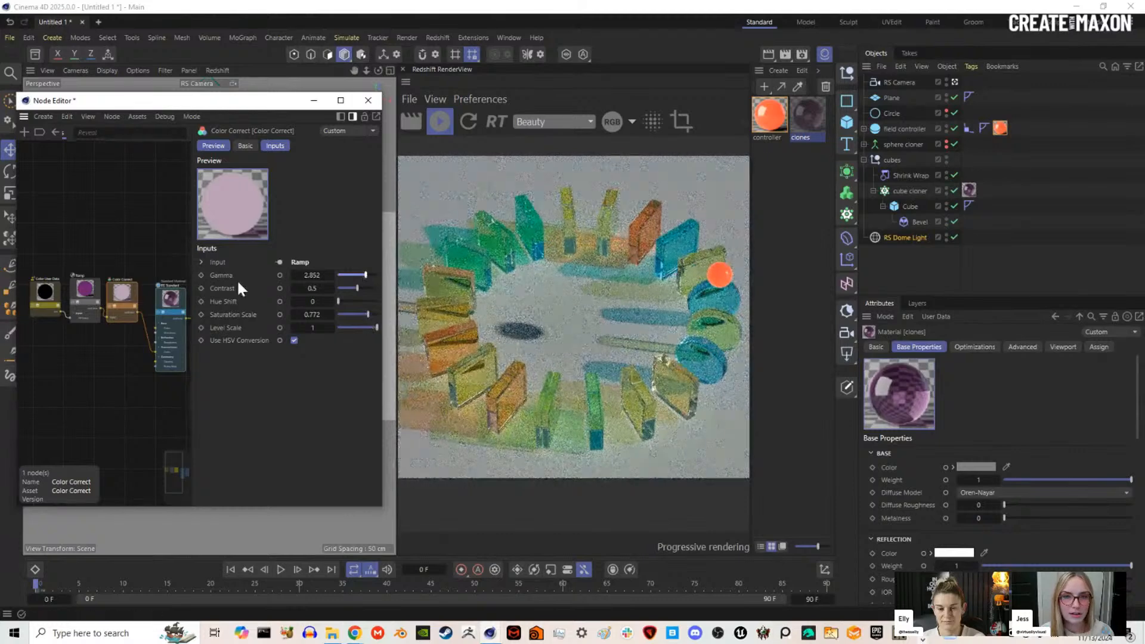
drag(123, 293, 128, 292)
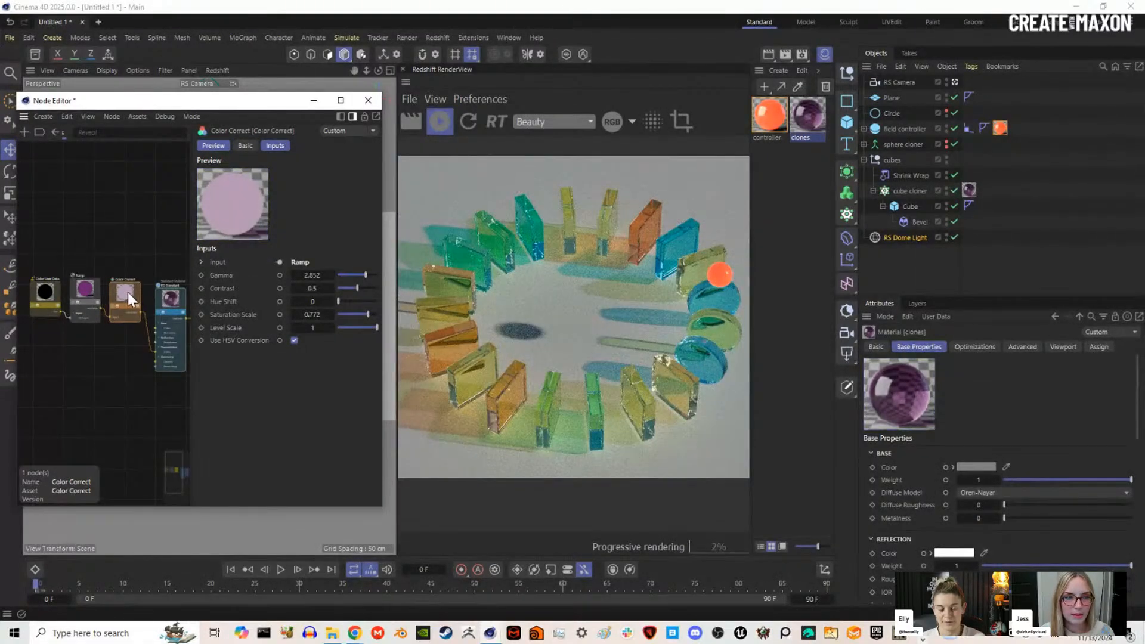
middle_drag(127, 295, 117, 288)
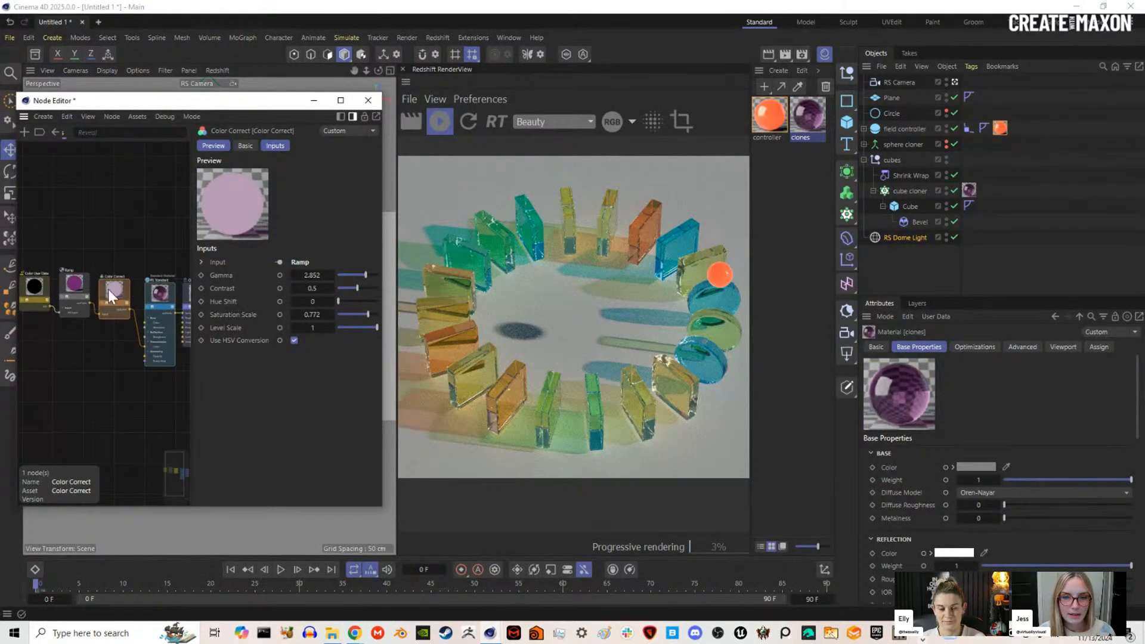
click(378, 99)
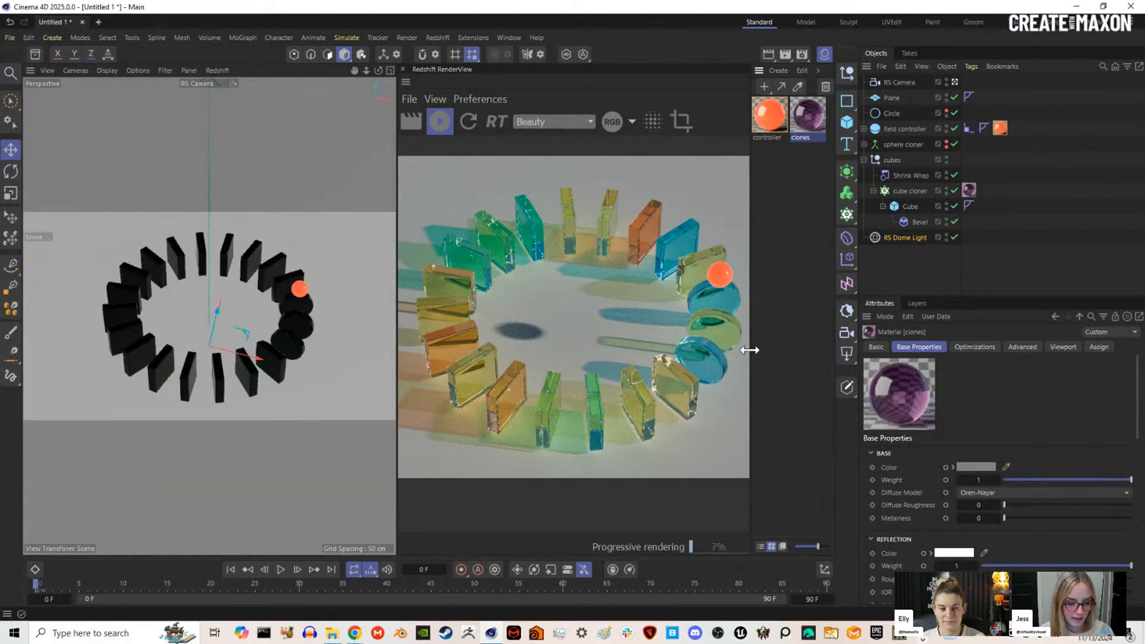
Step: Review the controller material's emission settings and hide the Material Manager
click(826, 53)
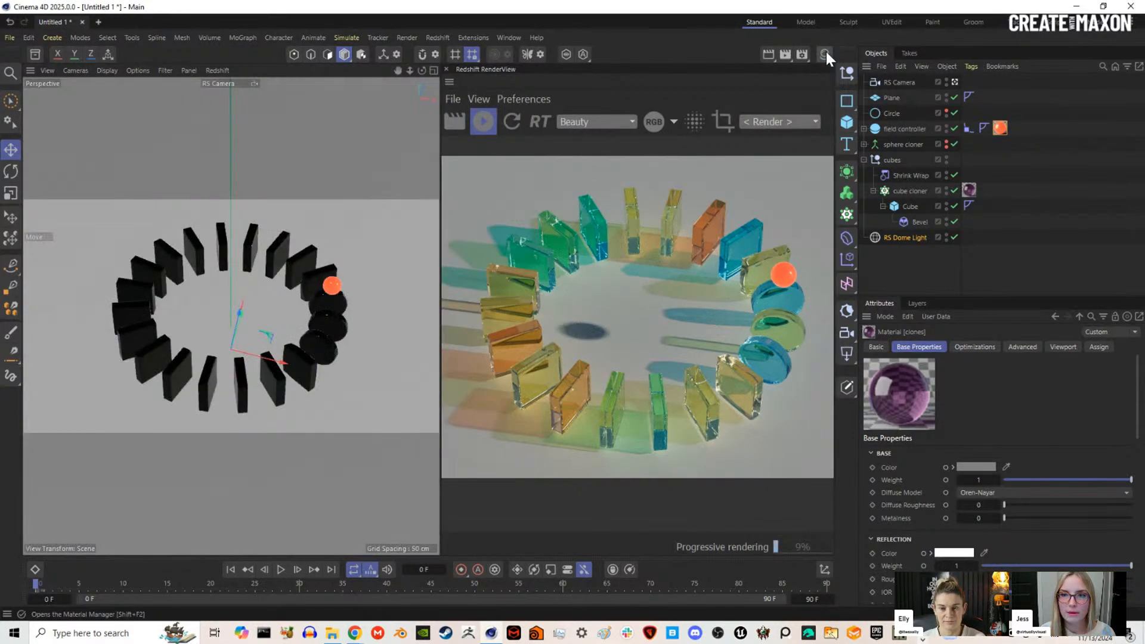
click(825, 54)
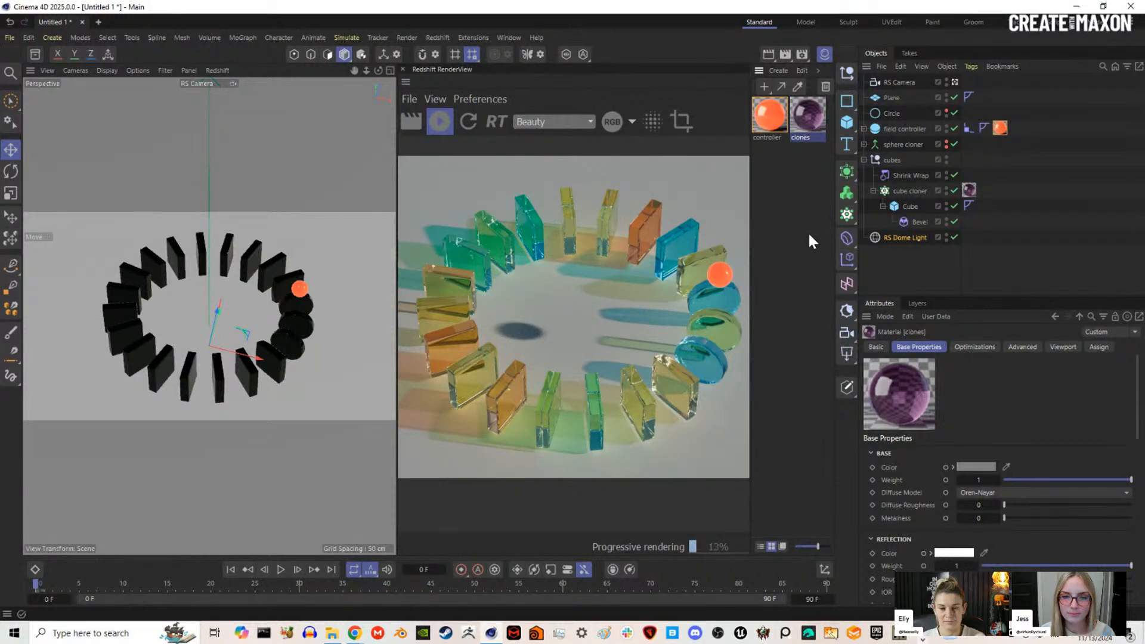
click(773, 110)
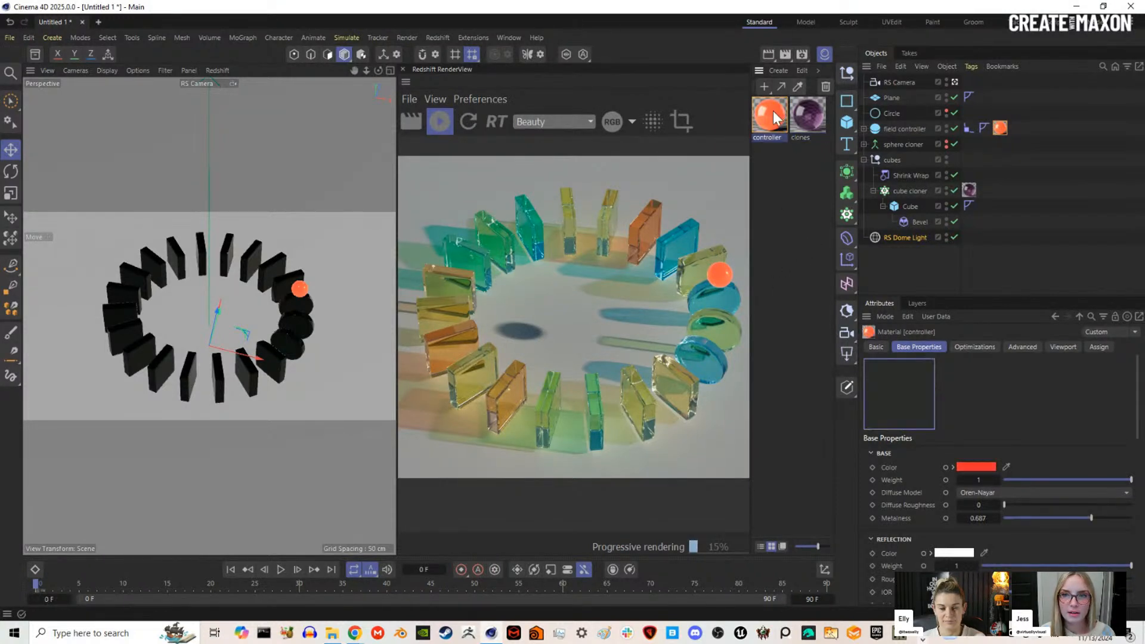
scroll(912, 553, down, 5)
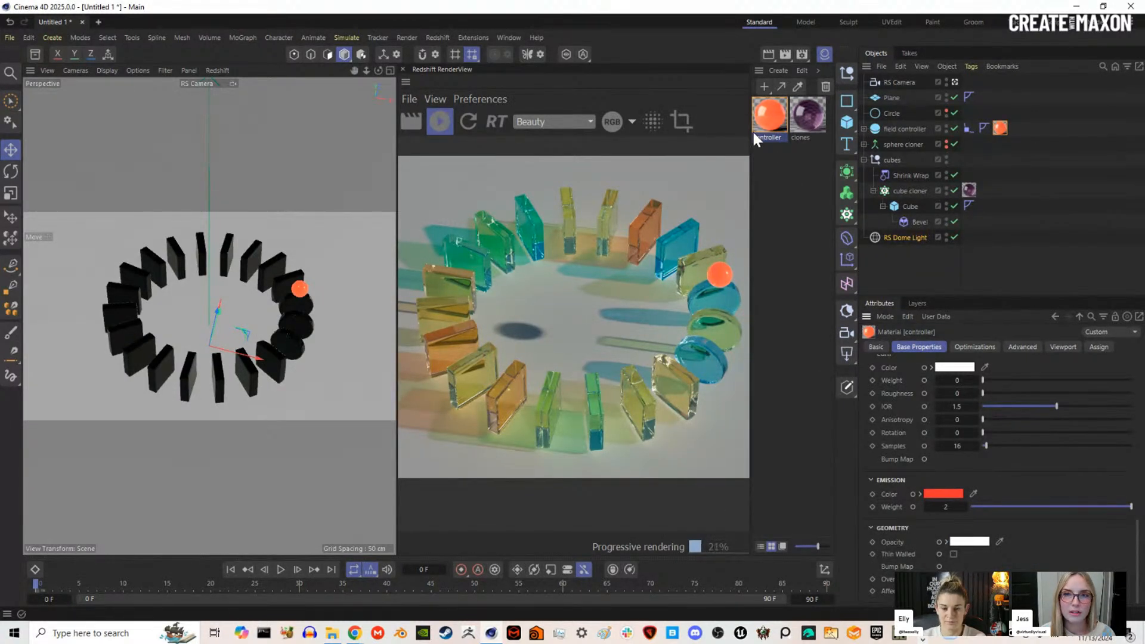
click(827, 54)
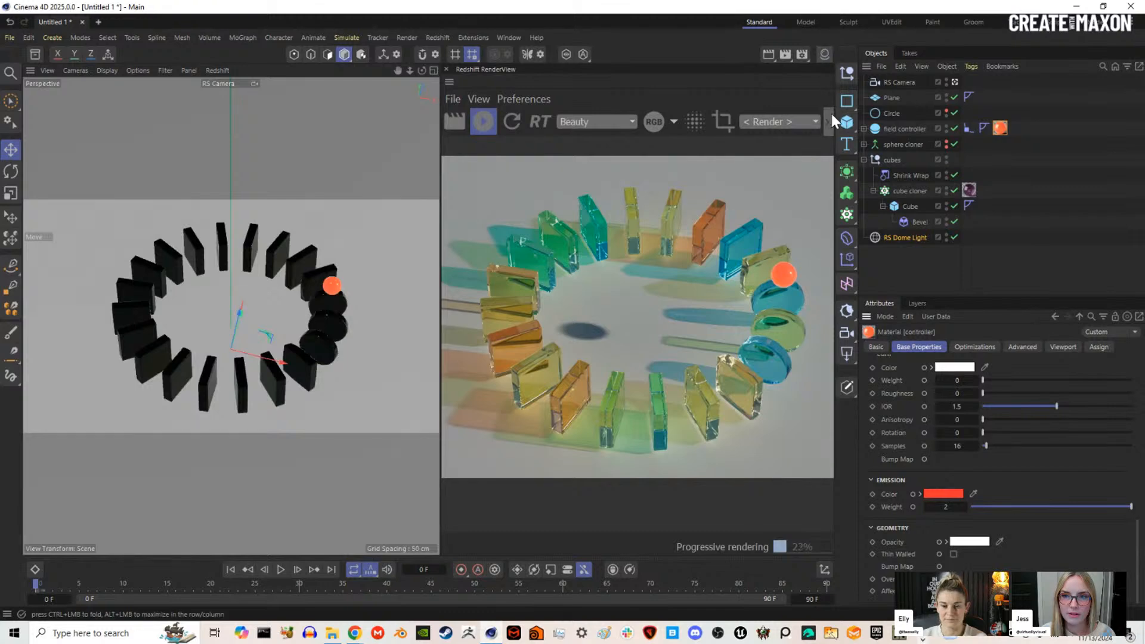
Step: Try toggling the Bloom post effect in the RenderView settings with the render view widened
click(595, 182)
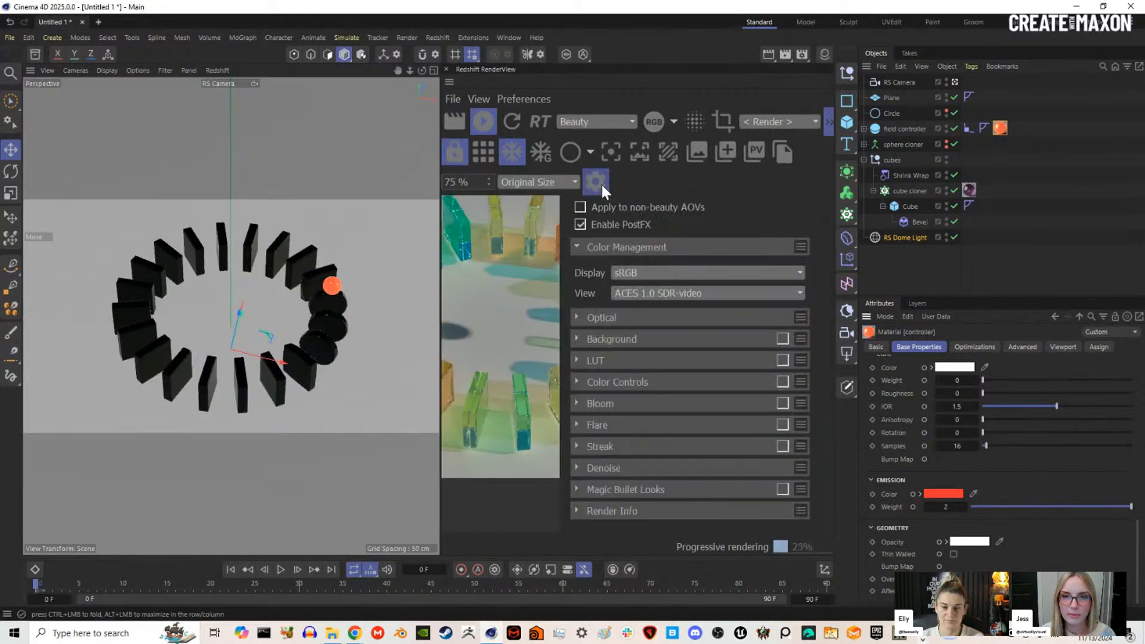
drag(440, 343, 148, 348)
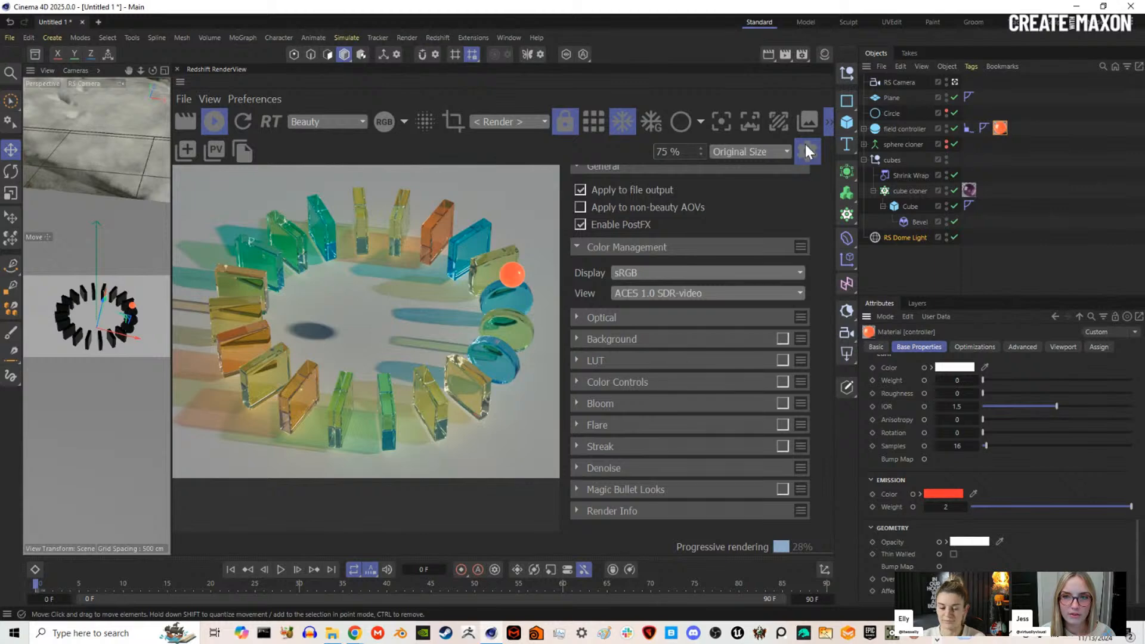
click(782, 404)
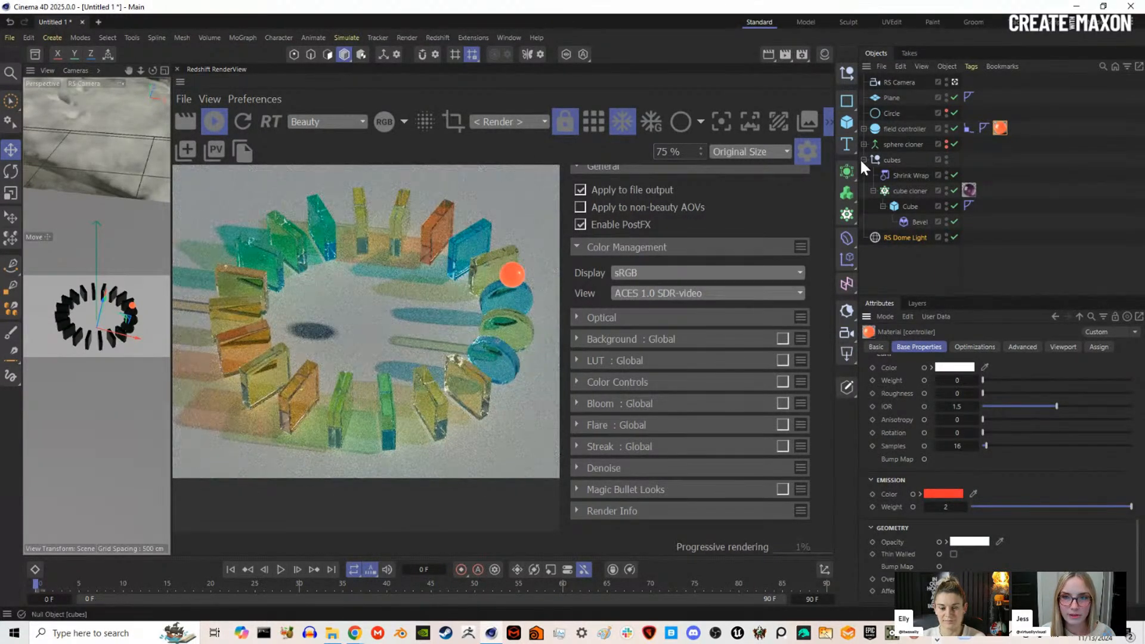
click(807, 152)
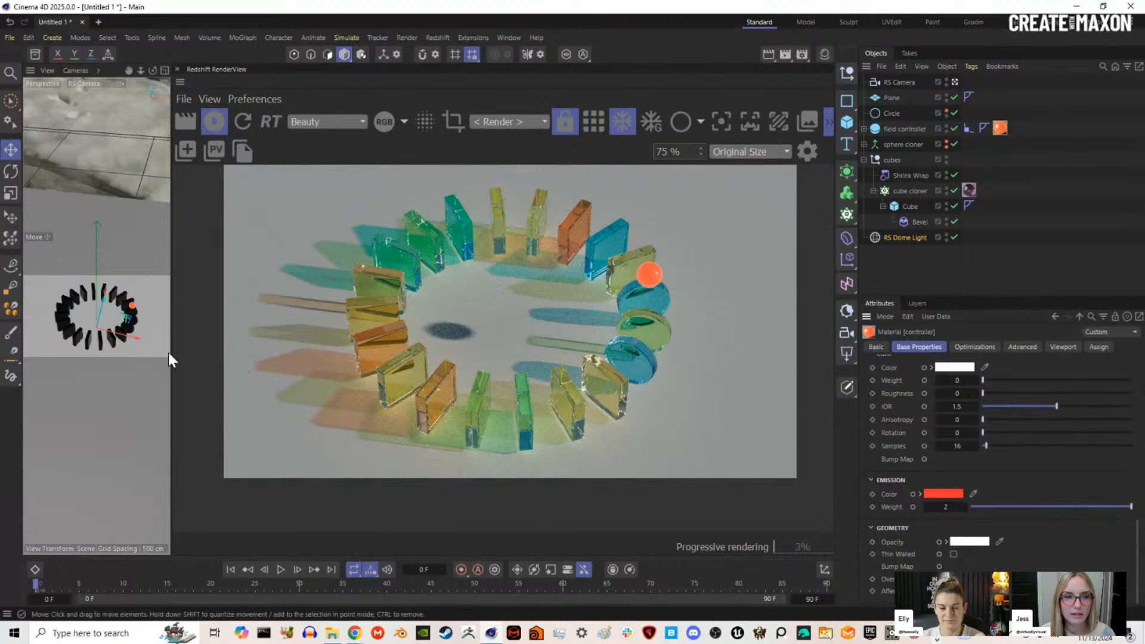
drag(170, 355, 390, 364)
Step: Set the RS Dome Light's Intensity to 1.5
scroll(663, 364, down, 1)
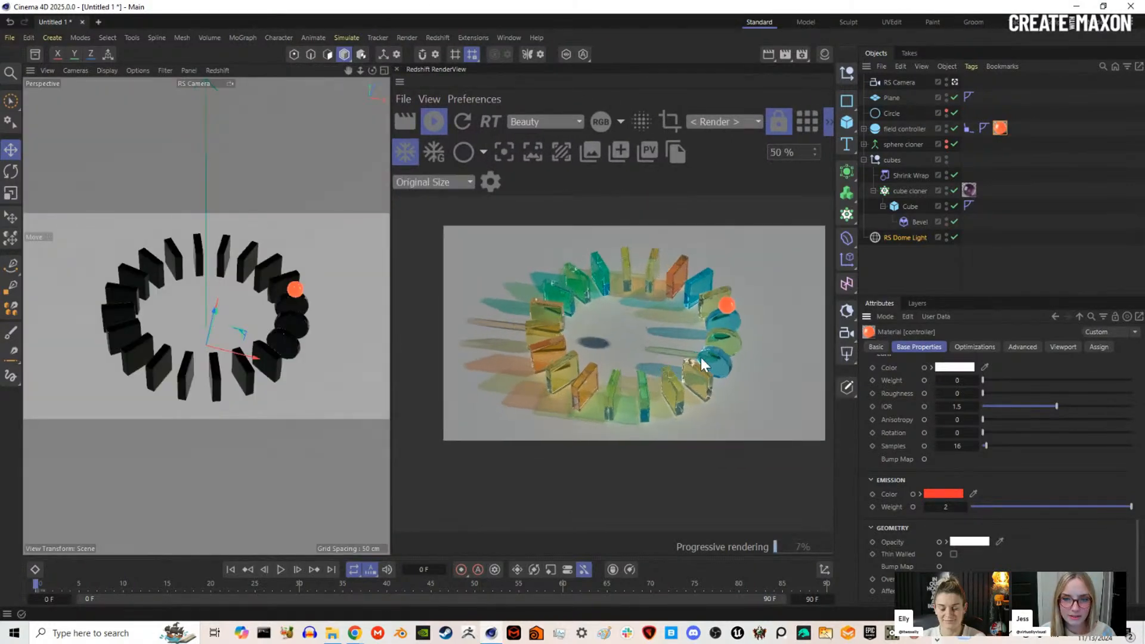
click(902, 237)
click(954, 346)
click(959, 439)
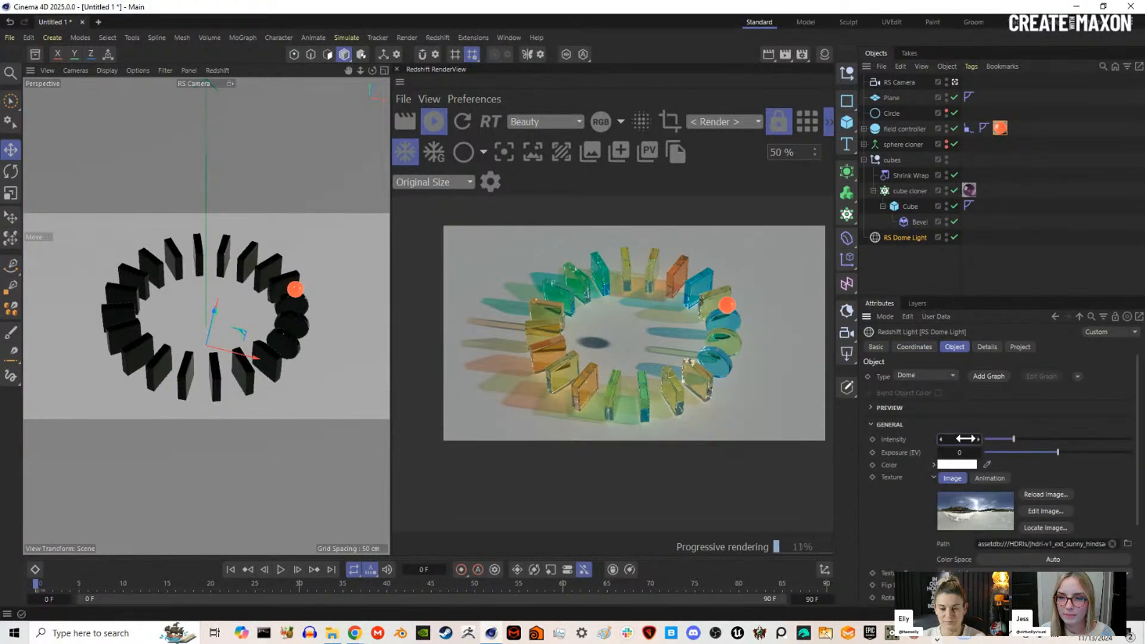
text(.5)
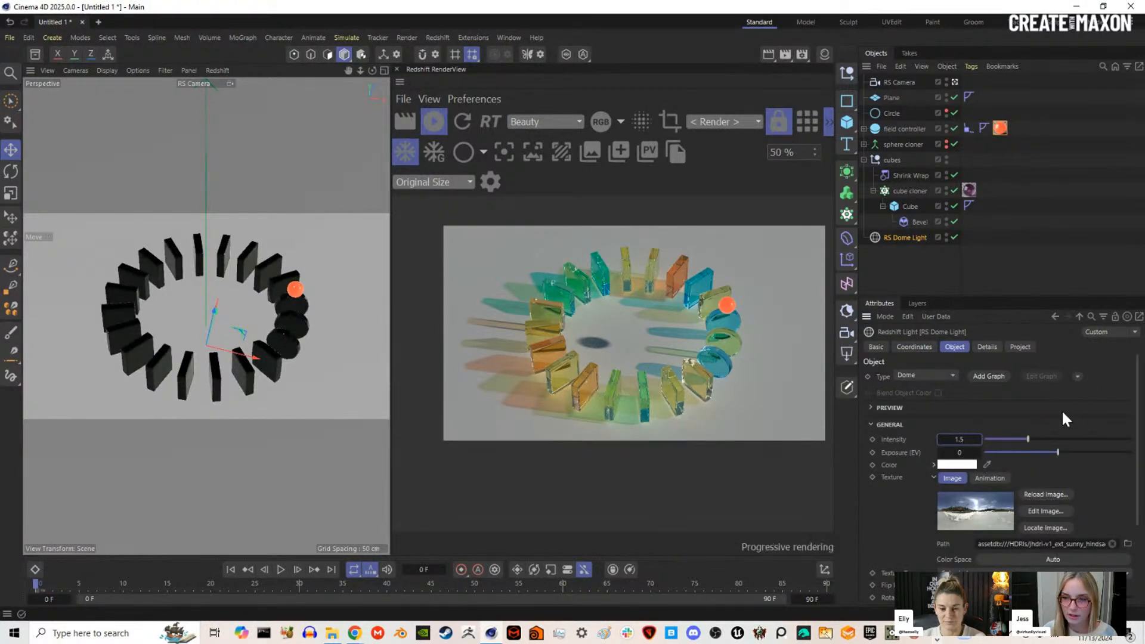
key(Return)
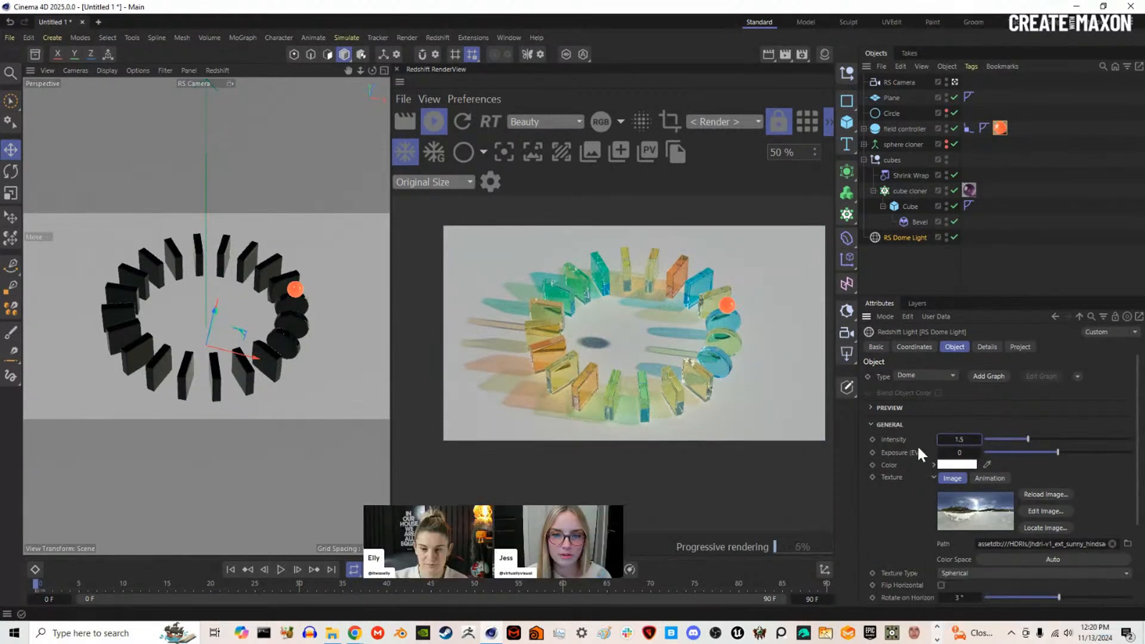
Step: Switch the render settings to Advanced mode and check Redshift's Caustics options
alt+drag(199, 291, 194, 291)
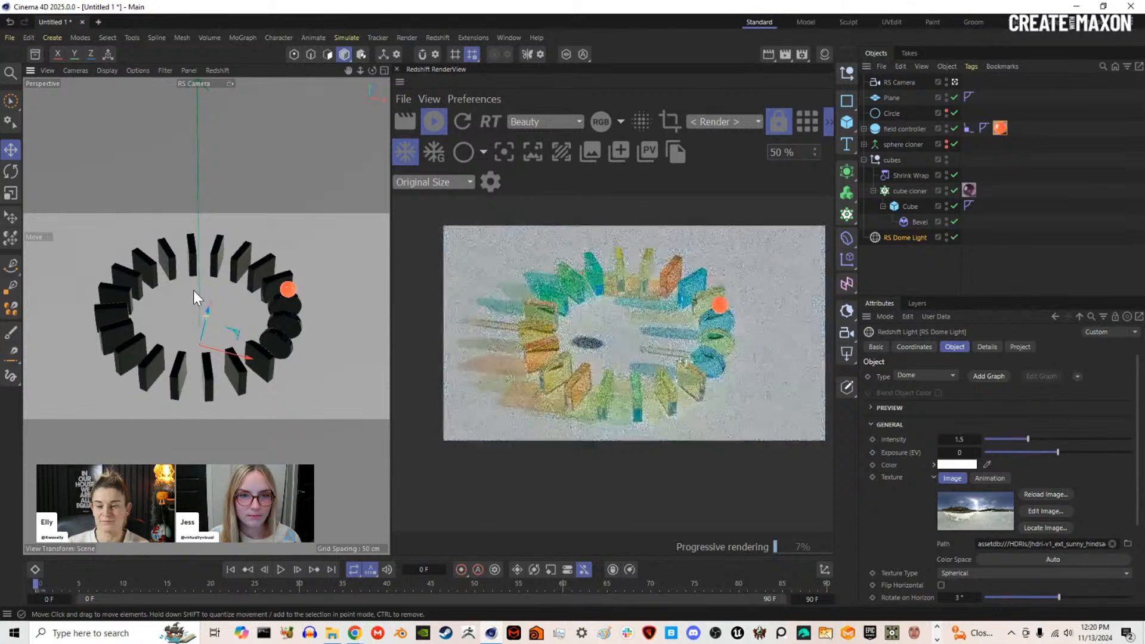
click(408, 37)
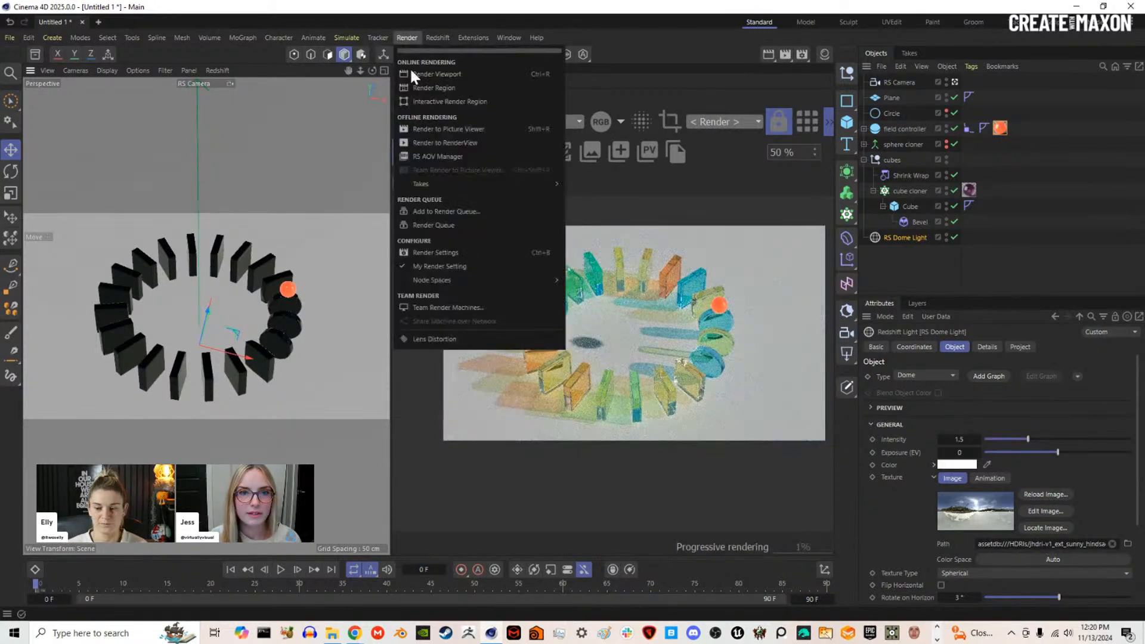
click(451, 253)
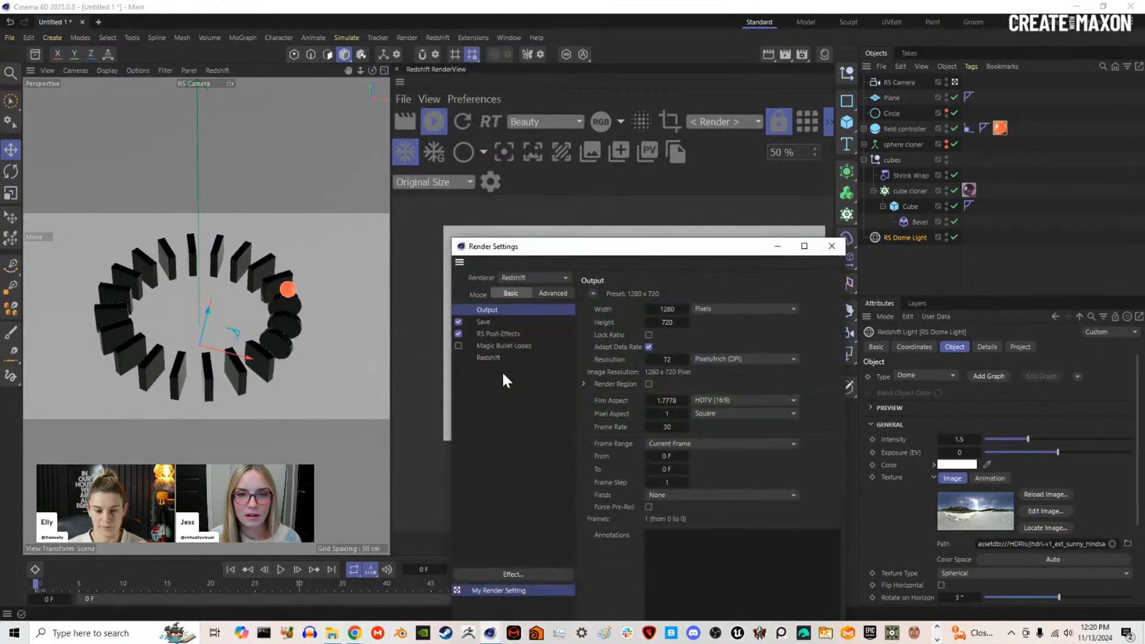
click(490, 358)
click(553, 293)
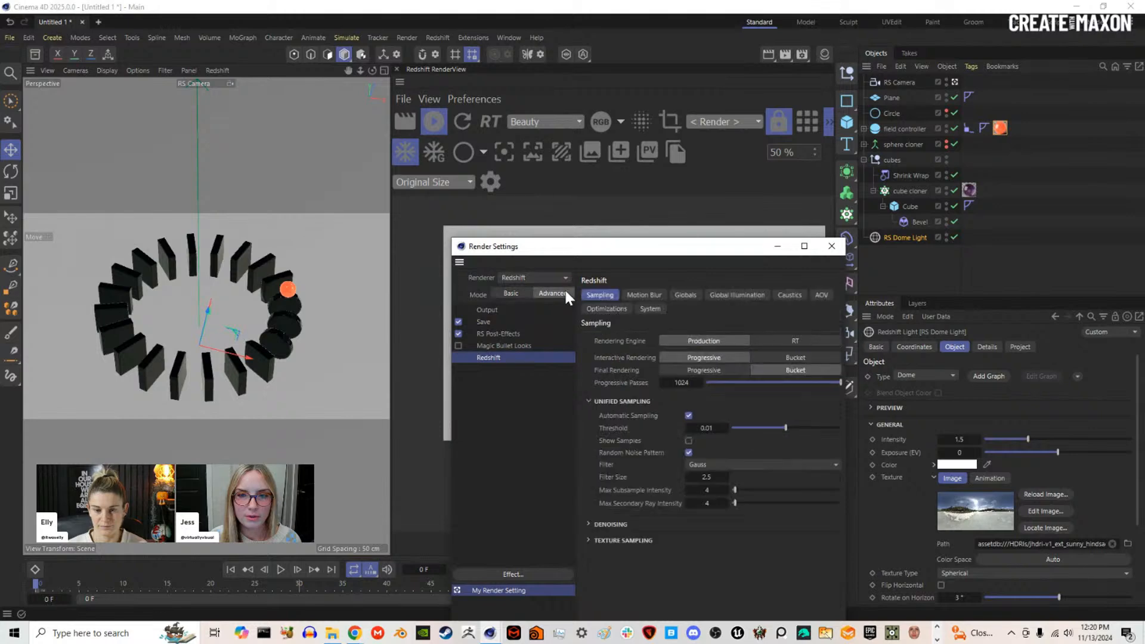
drag(675, 250, 251, 114)
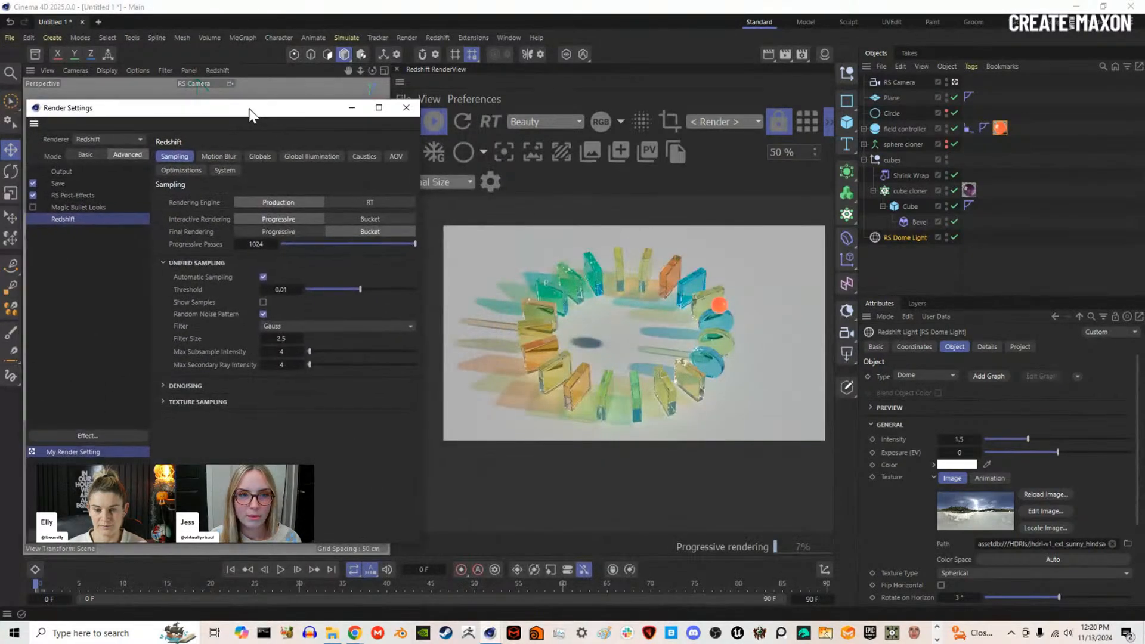
click(365, 158)
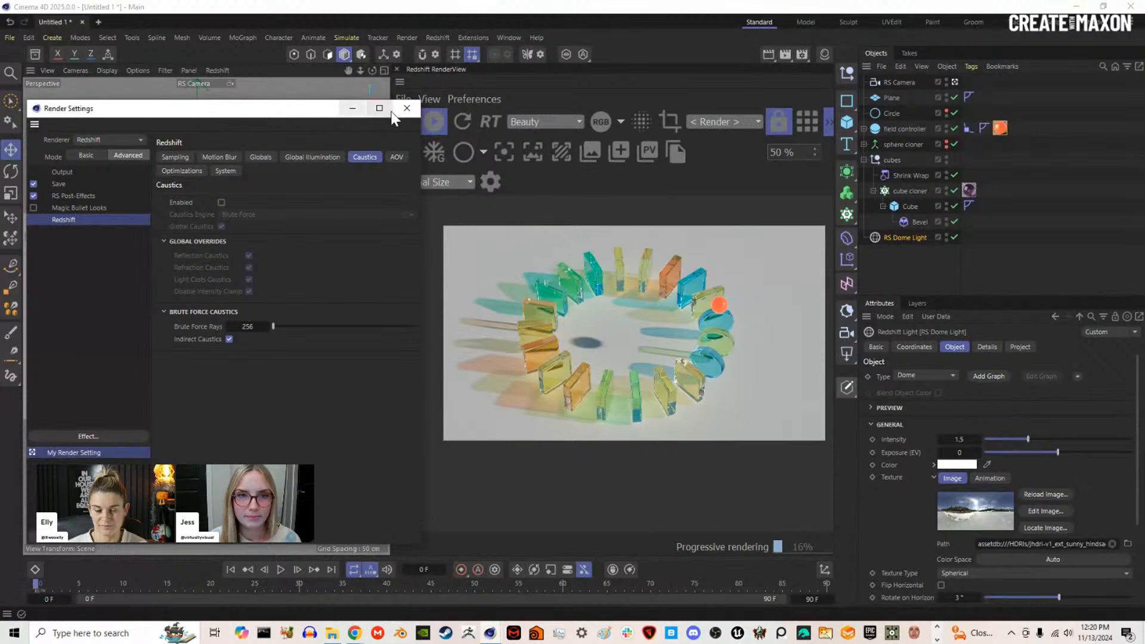
click(406, 108)
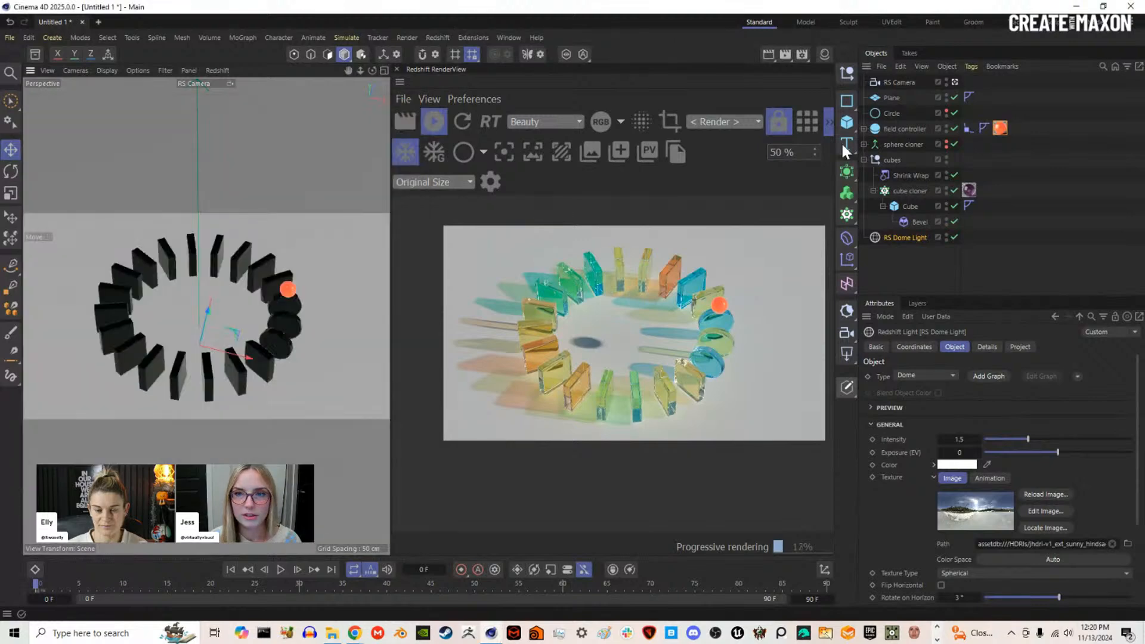
Step: Store a snapshot of the current render in the RenderView and hide the snapshot list
click(620, 154)
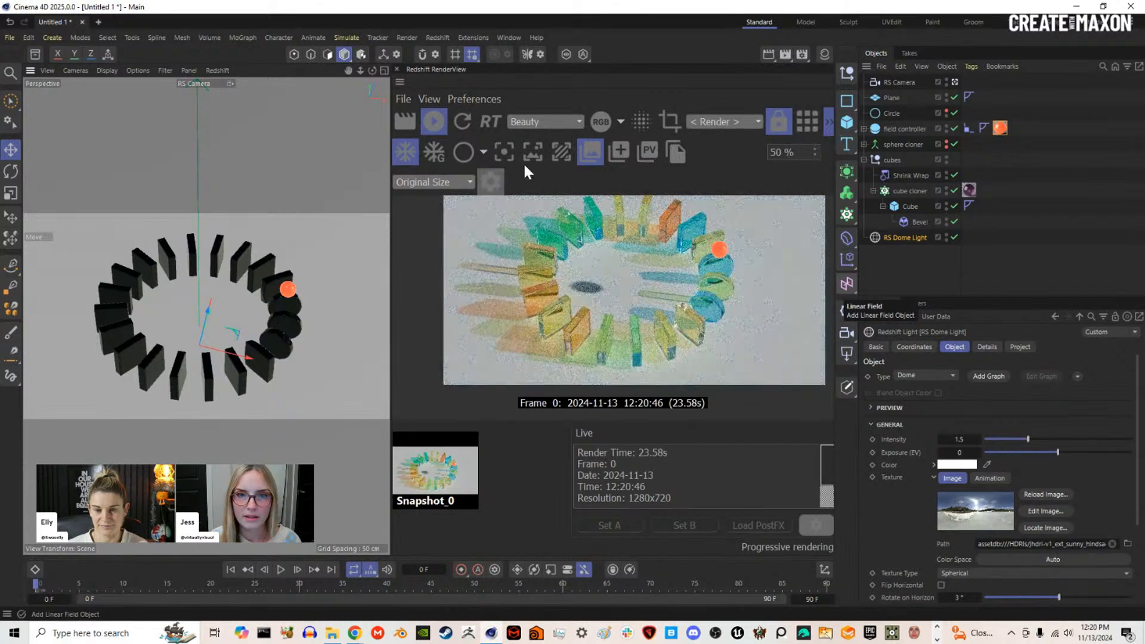
click(590, 152)
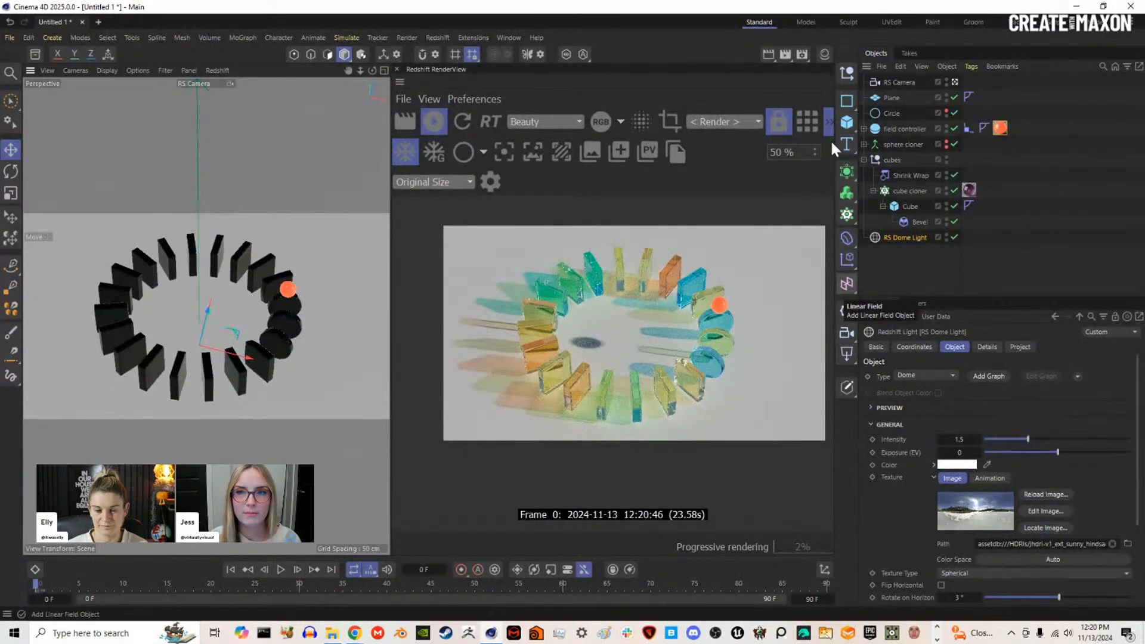
Step: Enable Caustics in the Redshift render settings, with the settings window moved clear of the RenderView
click(407, 37)
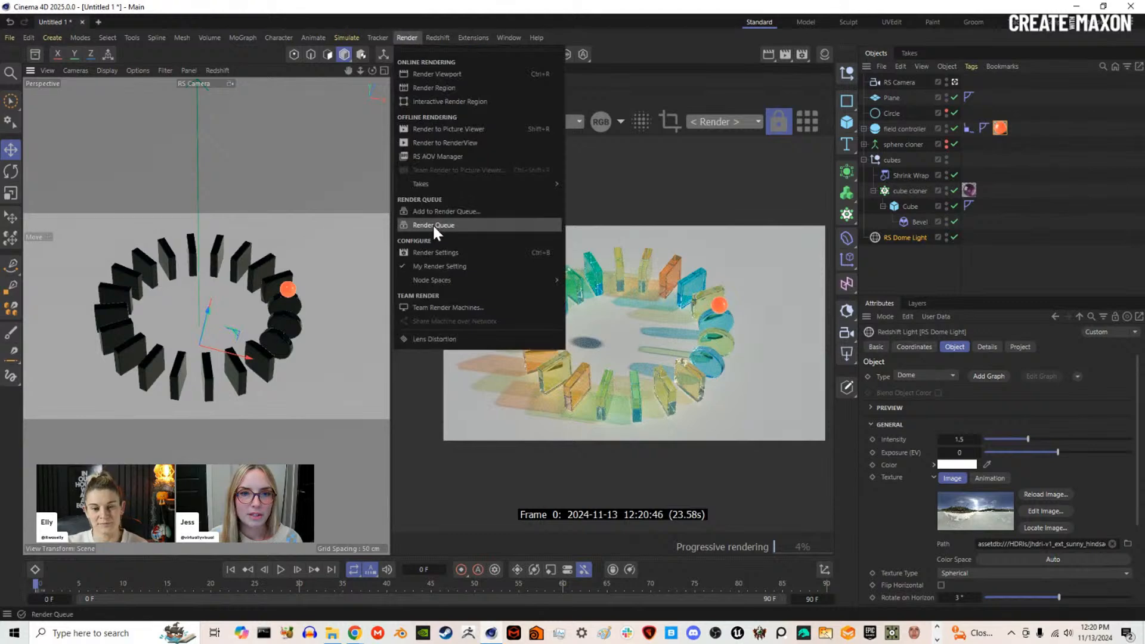
click(439, 252)
drag(622, 247, 208, 110)
click(223, 198)
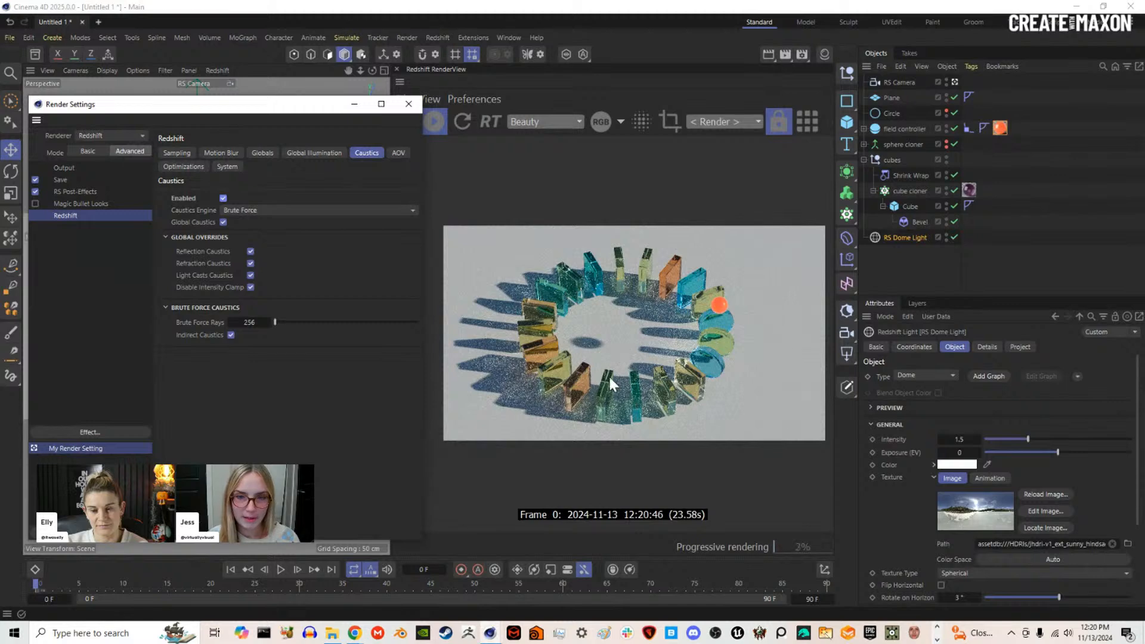
Step: Examine the caustics and noise around the glass panels close up in the RenderView as the render progresses
scroll(612, 374, up, 1)
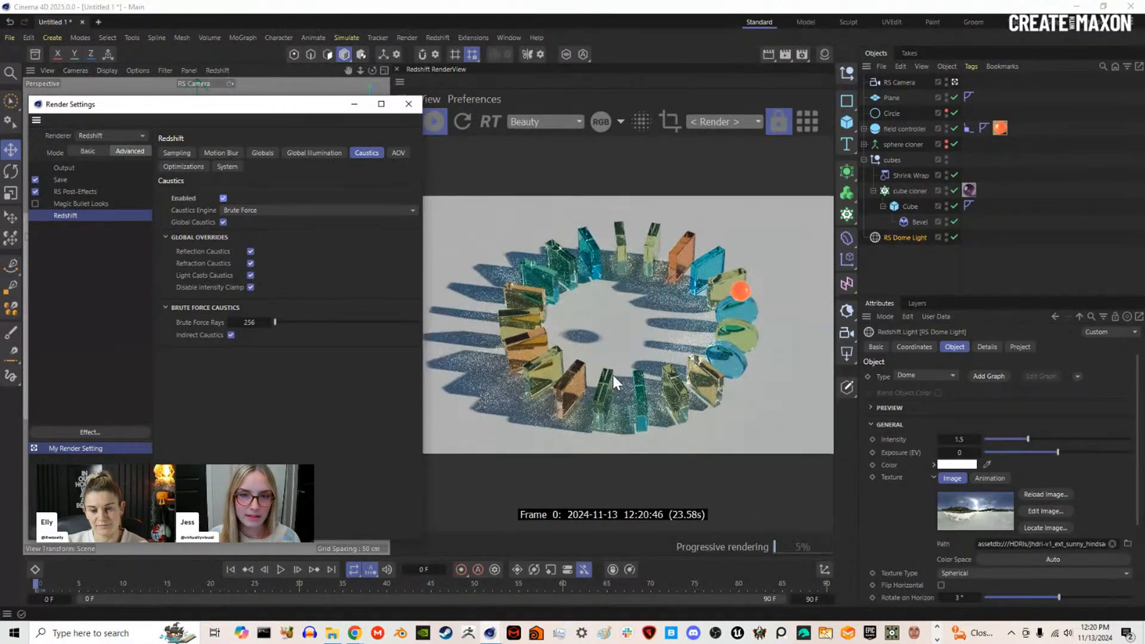
scroll(612, 372, down, 1)
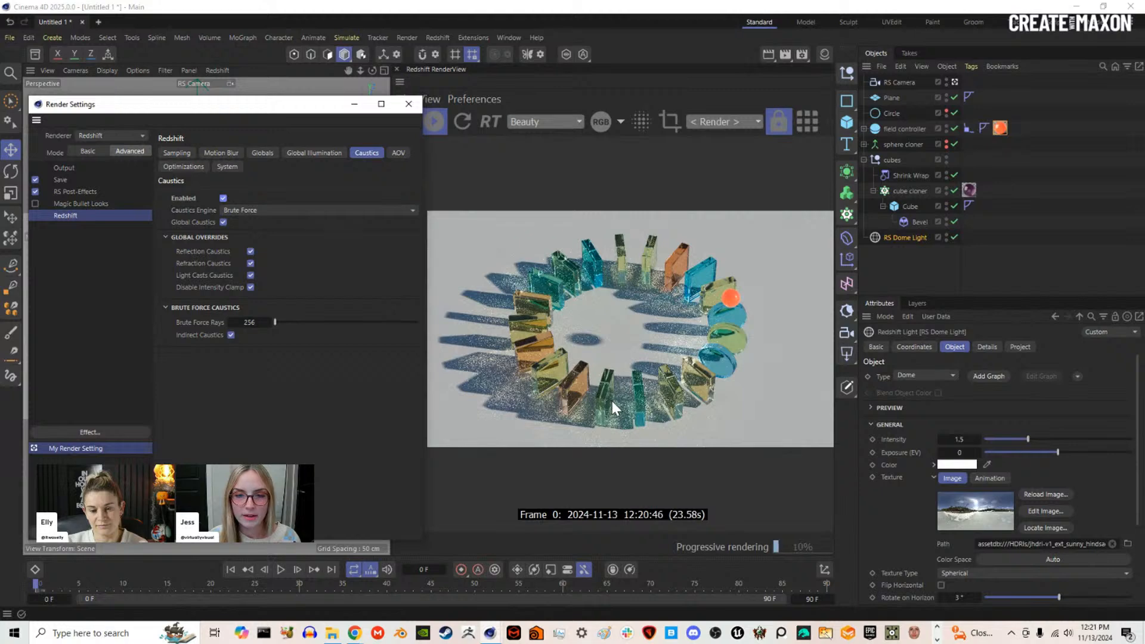
scroll(597, 417, up, 1)
middle_drag(579, 373, 638, 379)
scroll(482, 341, up, 2)
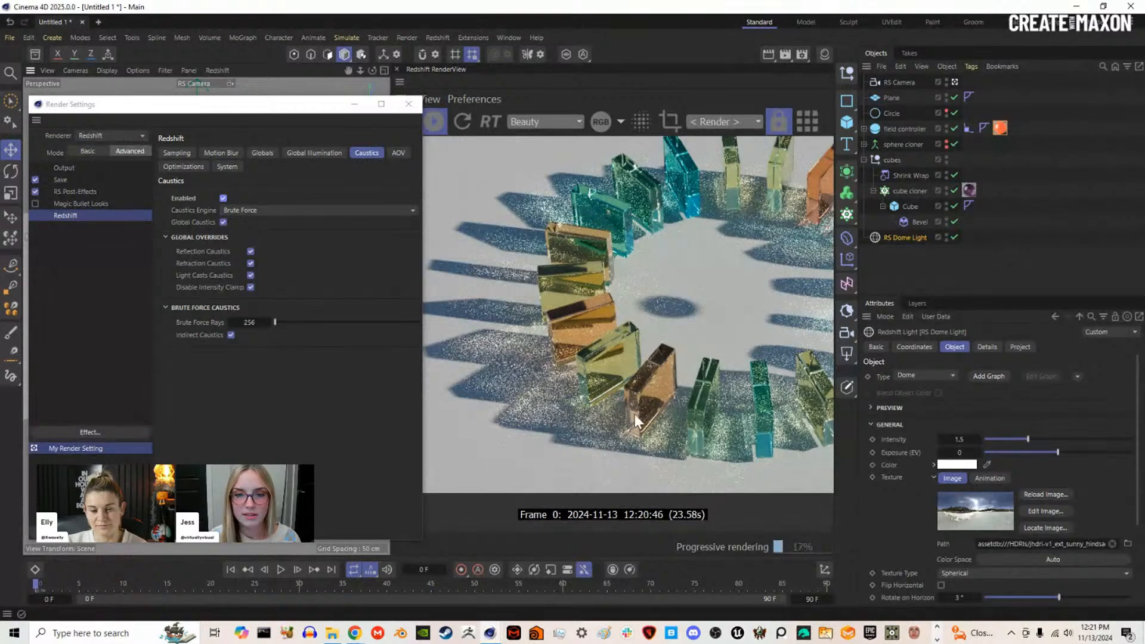
mouse_move(761, 370)
mouse_down()
mouse_move(616, 382)
mouse_move(746, 384)
mouse_up()
scroll(721, 383, down, 2)
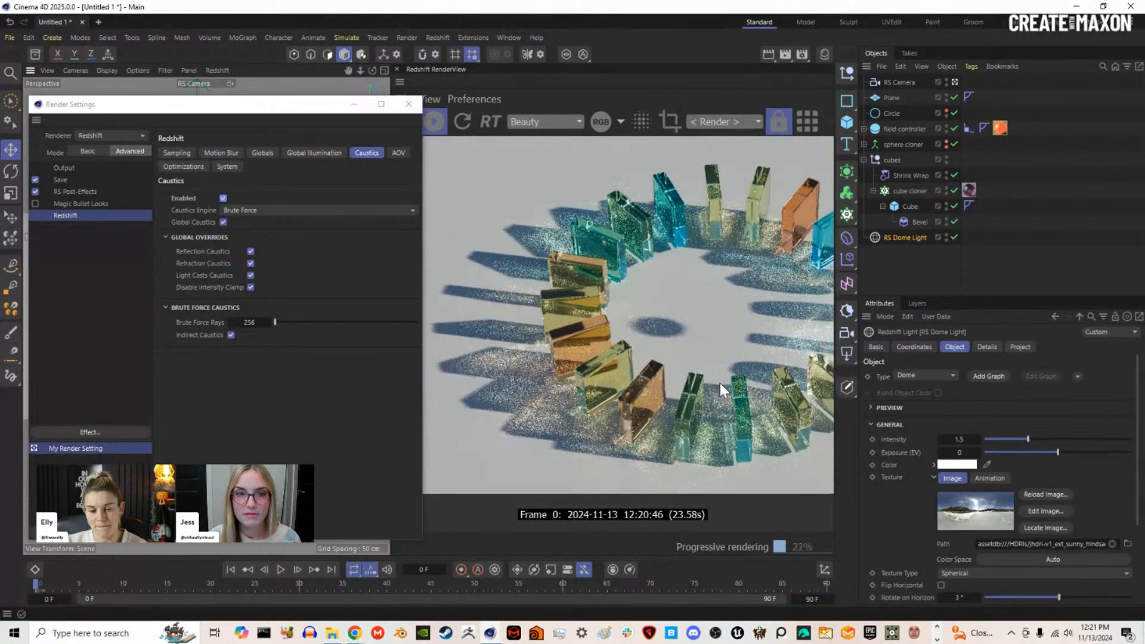
drag(776, 335, 692, 339)
scroll(685, 340, down, 2)
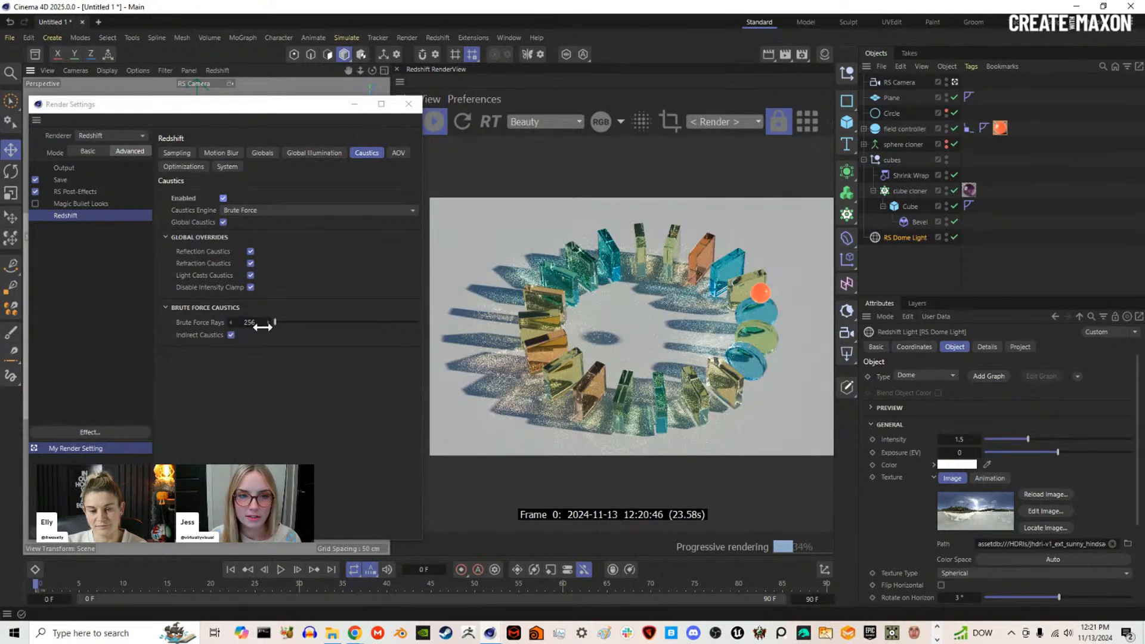
Step: Enable Denoising in the Redshift sampling settings
click(176, 153)
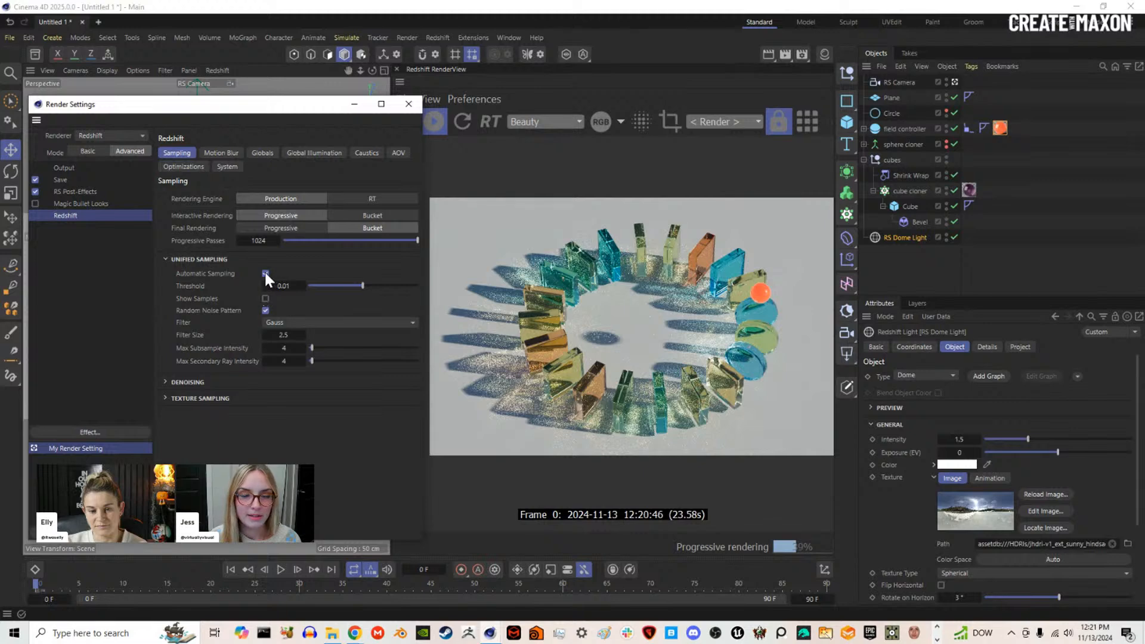
click(190, 381)
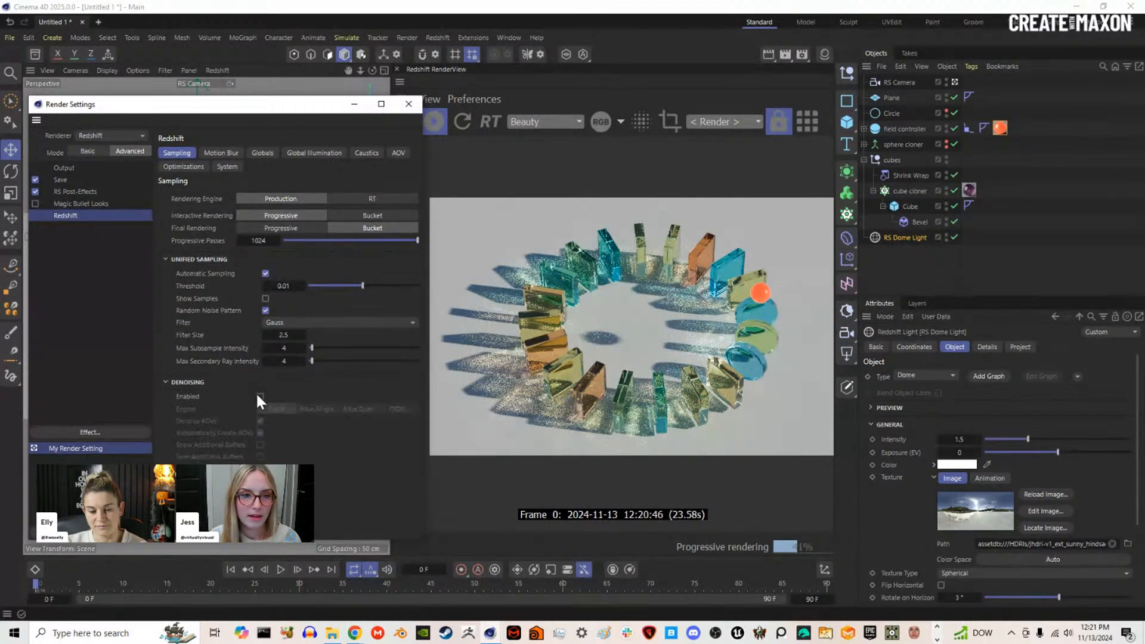
click(260, 396)
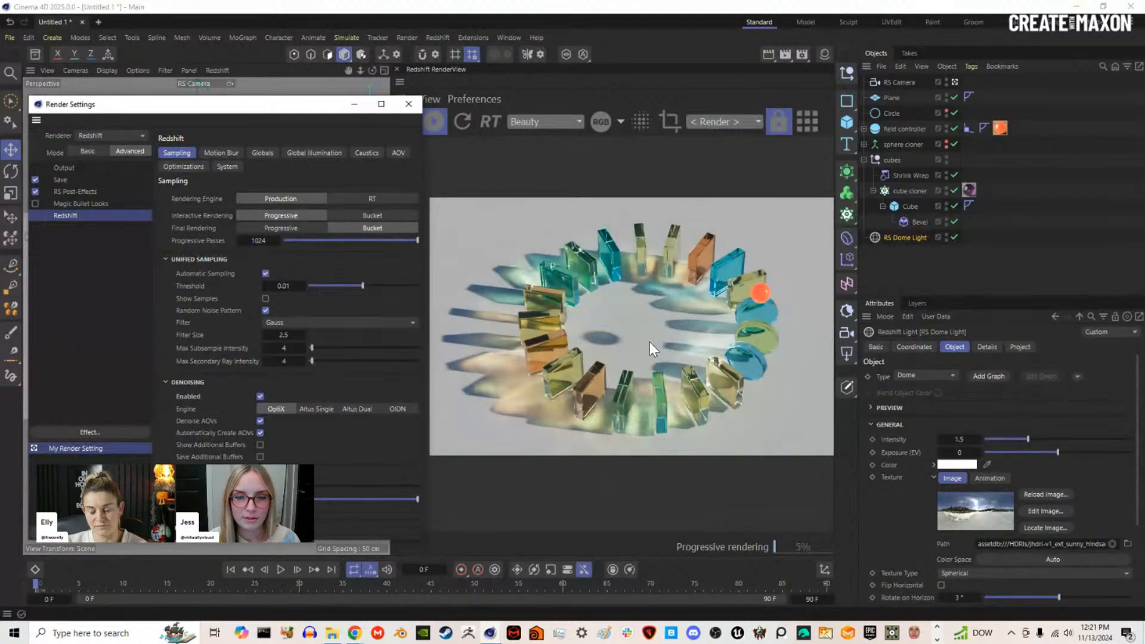
Step: Try disabling Automatic Sampling and enabling the Reflection and Refraction sample overrides, with both override groups expanded
click(265, 273)
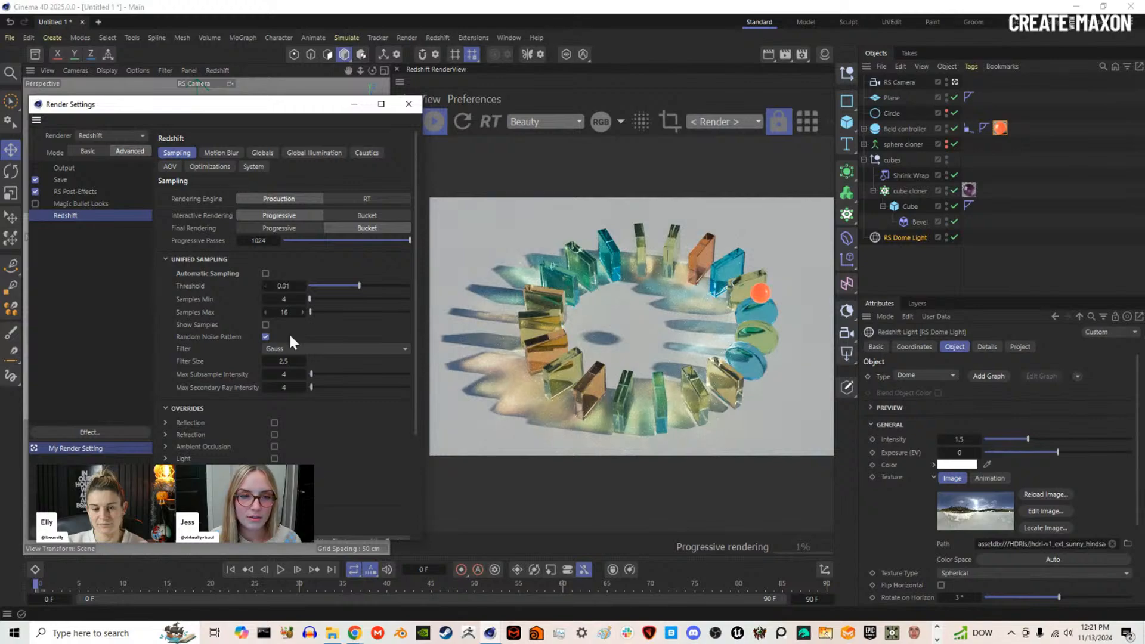
scroll(239, 420, down, 3)
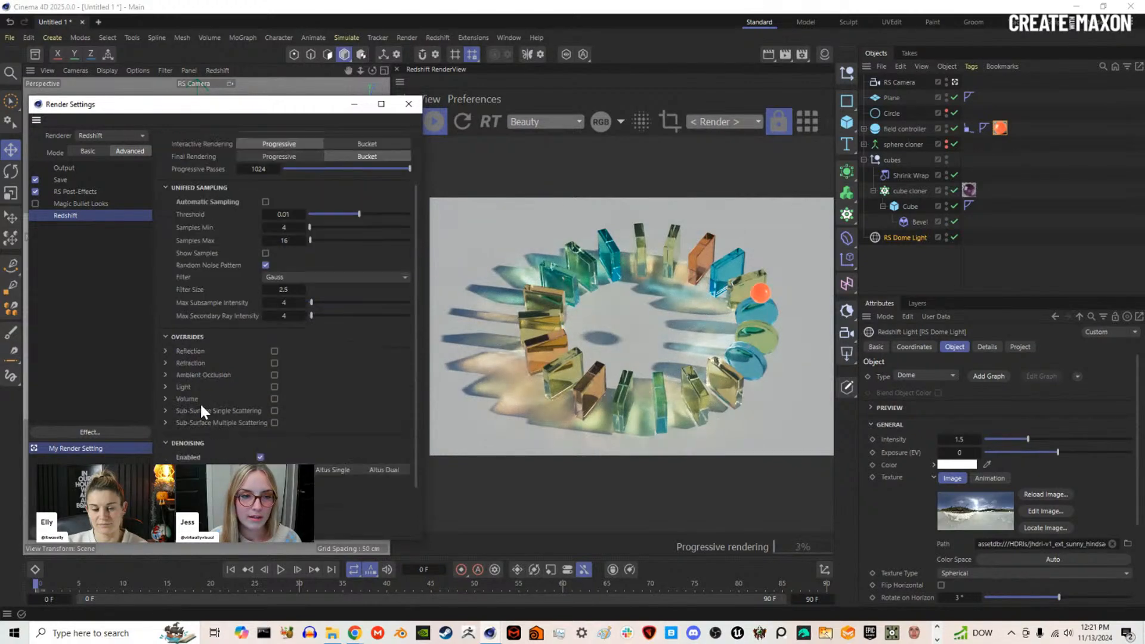
click(274, 362)
click(274, 351)
click(165, 351)
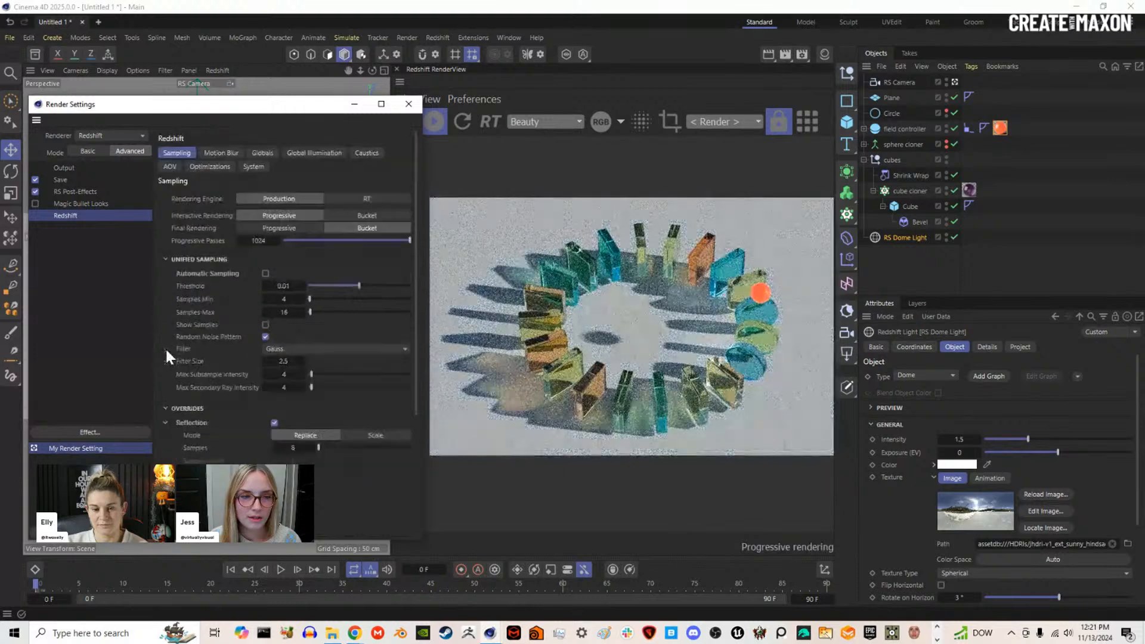
click(166, 400)
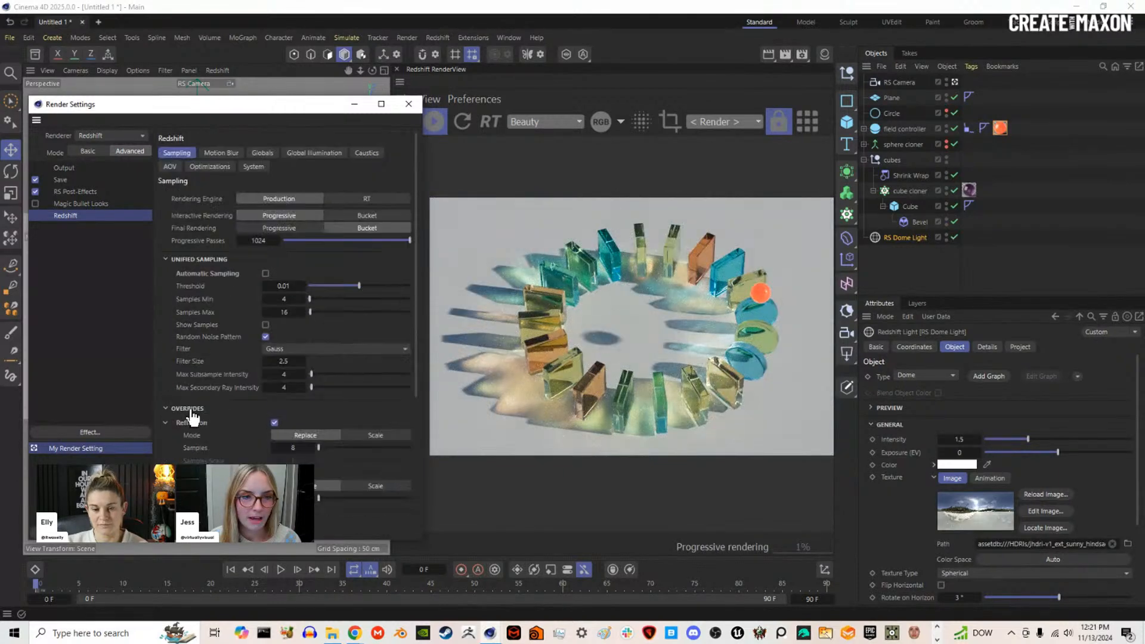
Step: Review the sample values of the Reflection and Refraction overrides and the Brute Force Rays setting for caustics
scroll(202, 407, down, 3)
scroll(202, 407, up, 3)
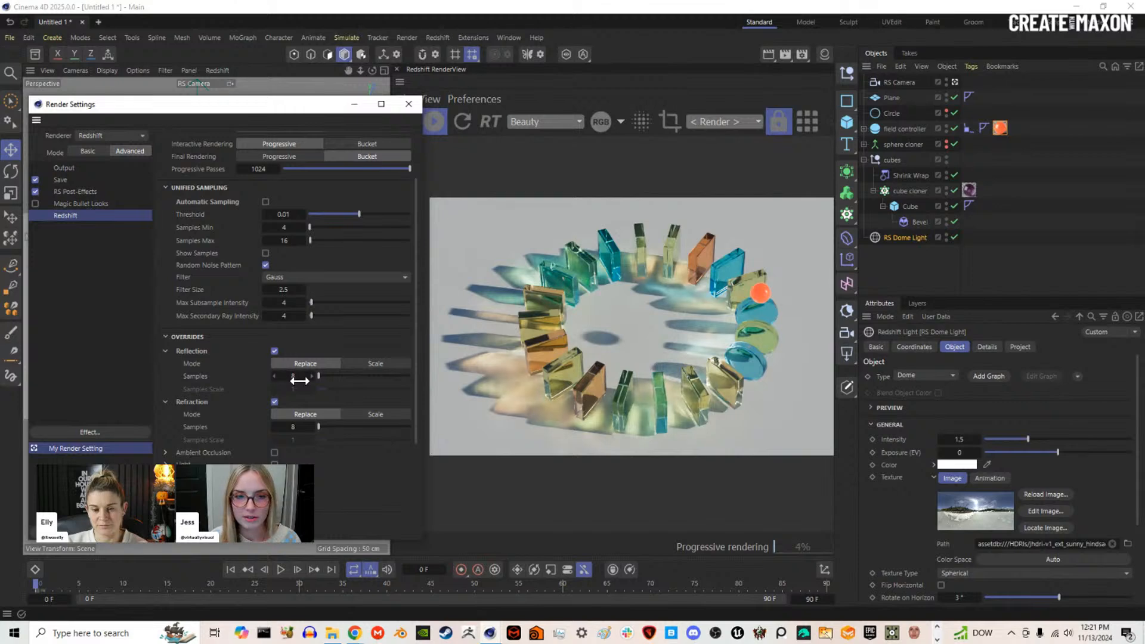
scroll(220, 367, up, 3)
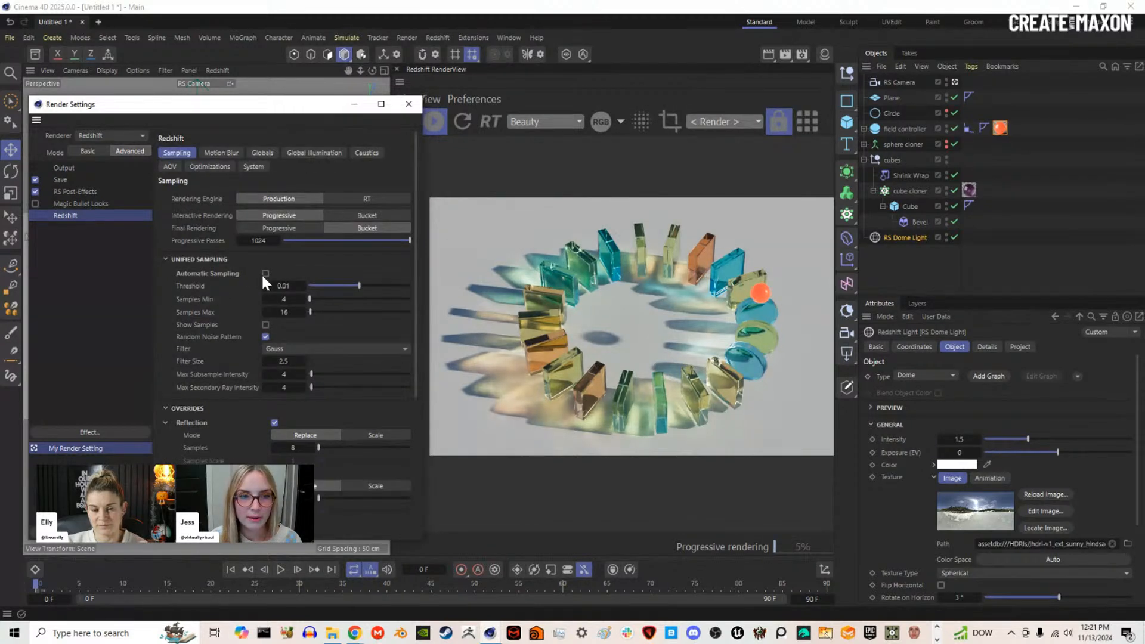
scroll(259, 444, down, 3)
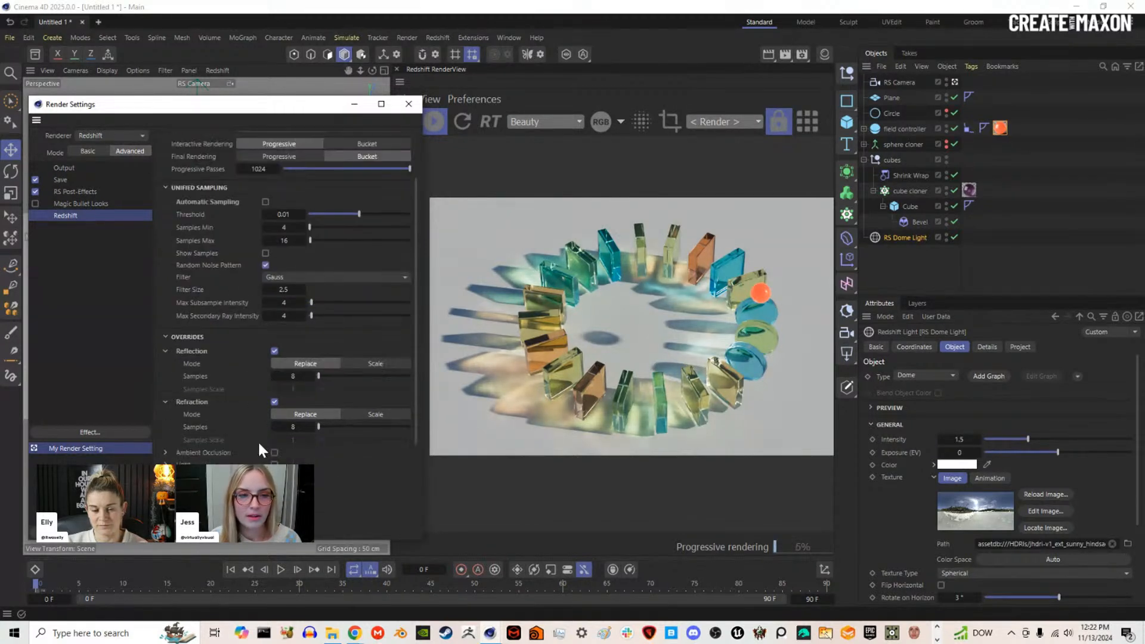
click(295, 378)
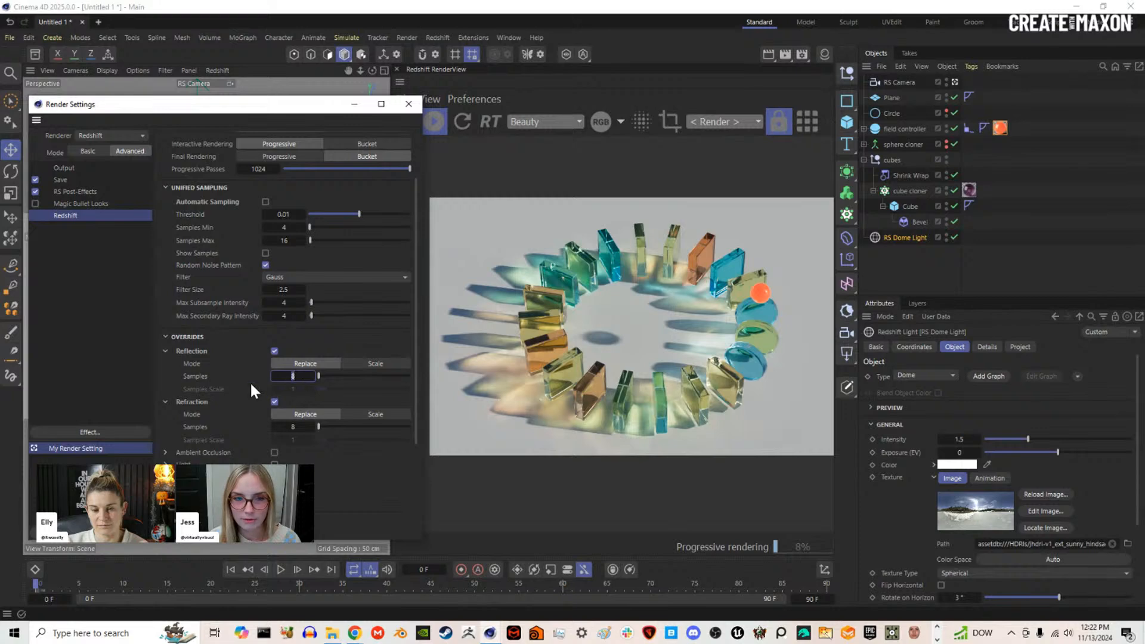
key(Return)
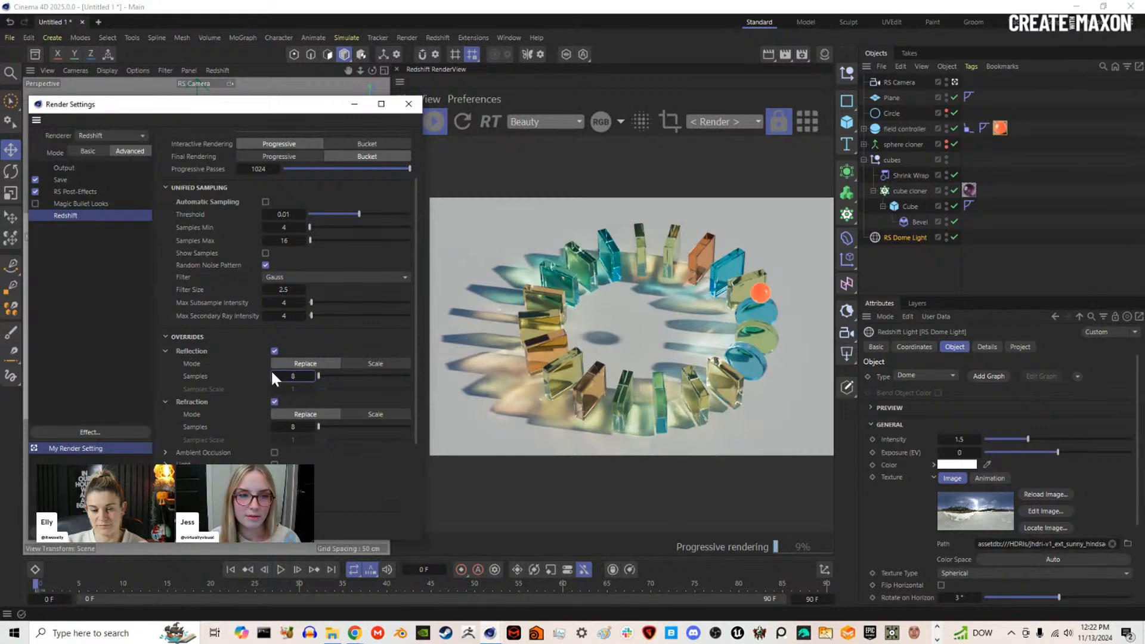
click(166, 351)
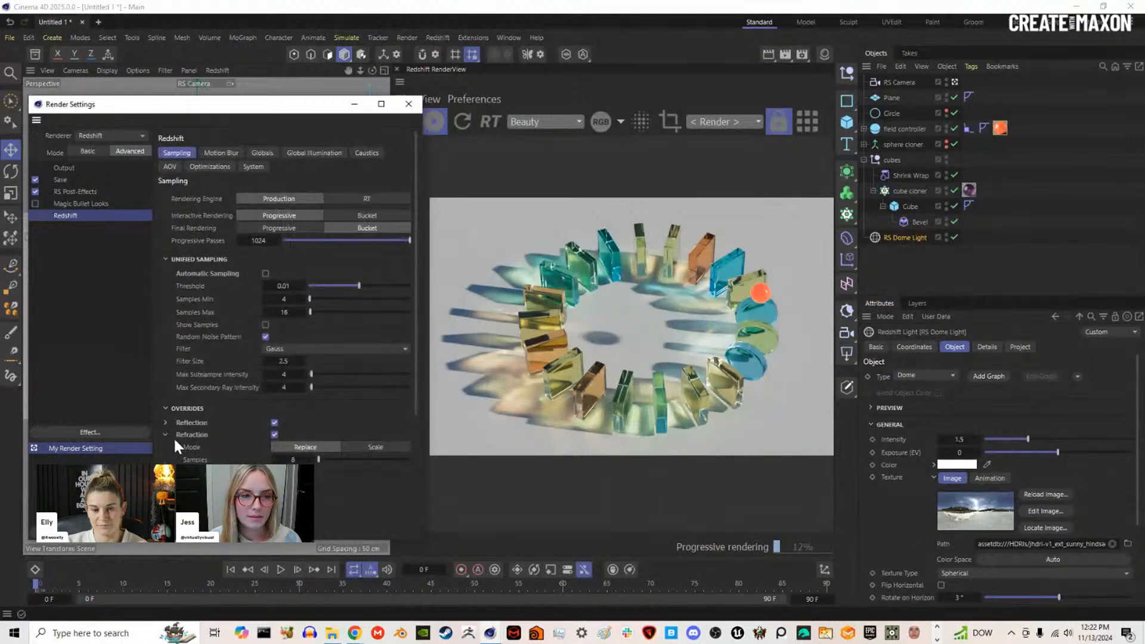
click(166, 433)
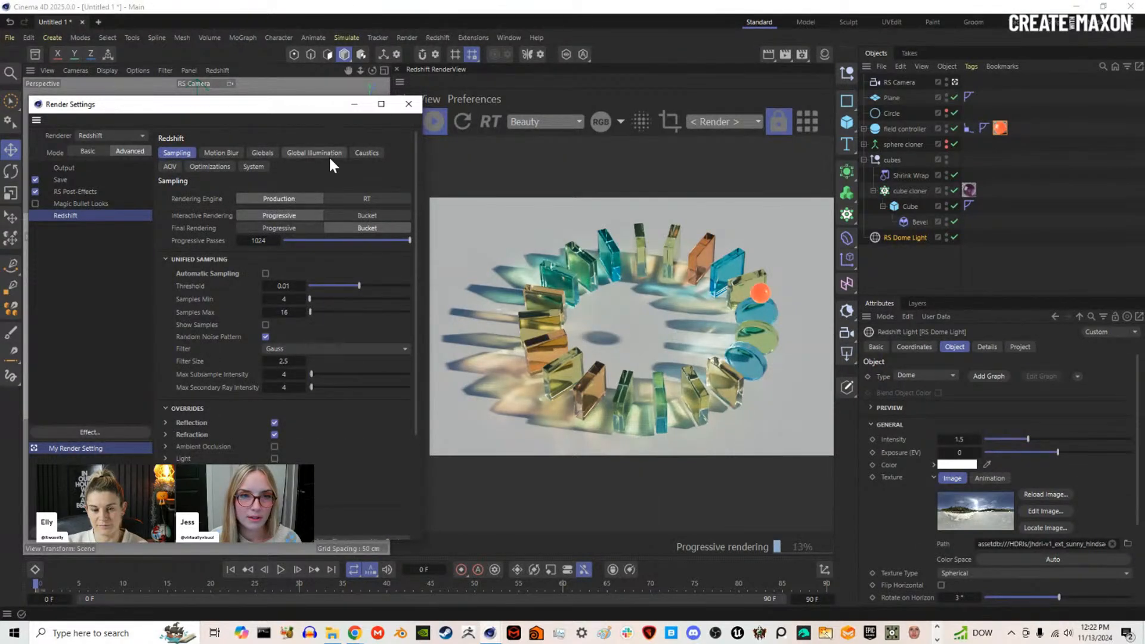
click(367, 153)
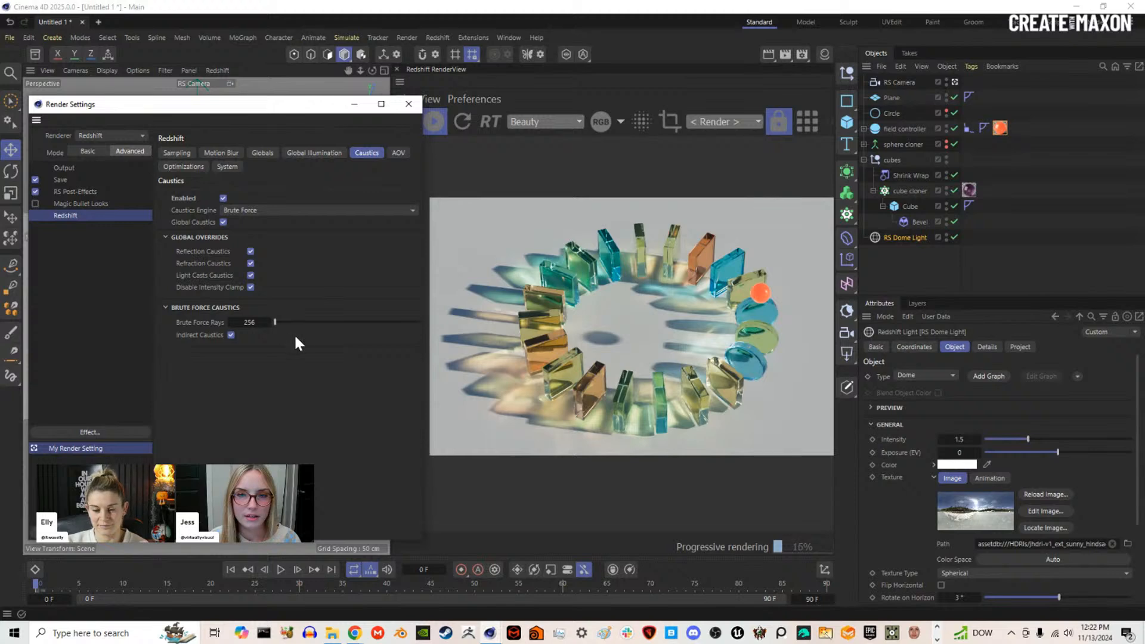
click(177, 153)
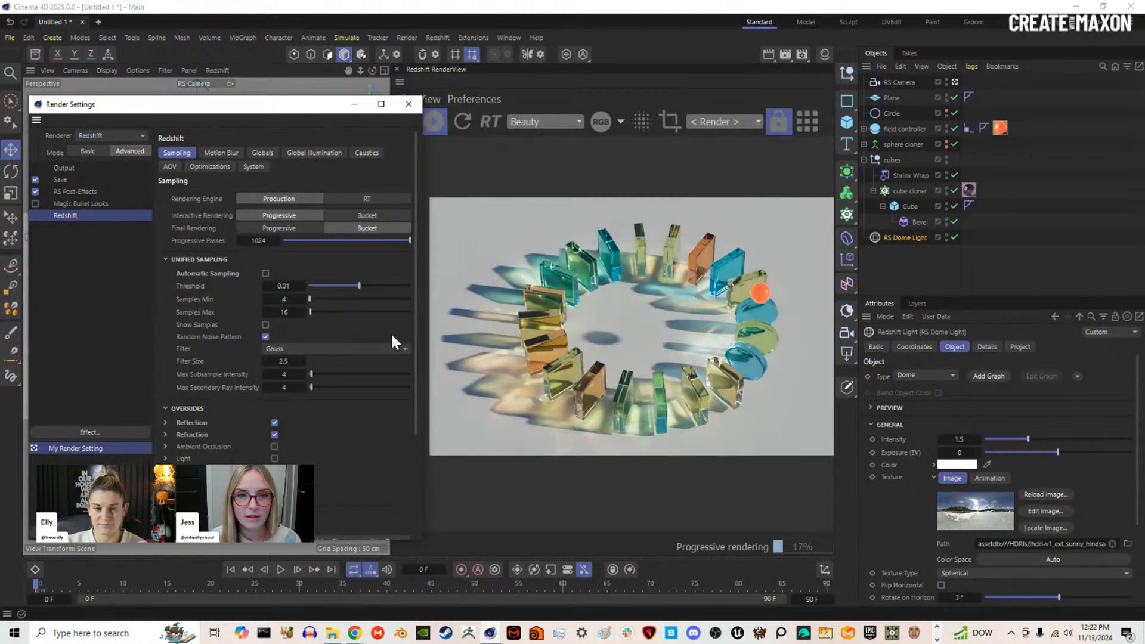
Step: Enable Automatic Sampling with a Threshold of 0.05 and close the render settings
click(265, 274)
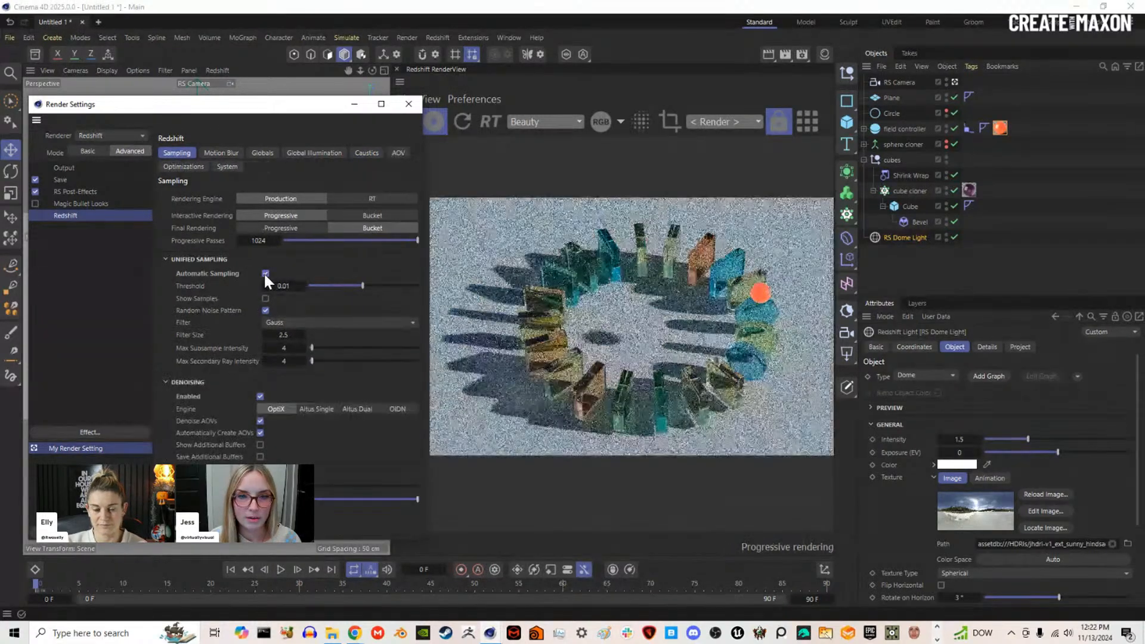
click(281, 286)
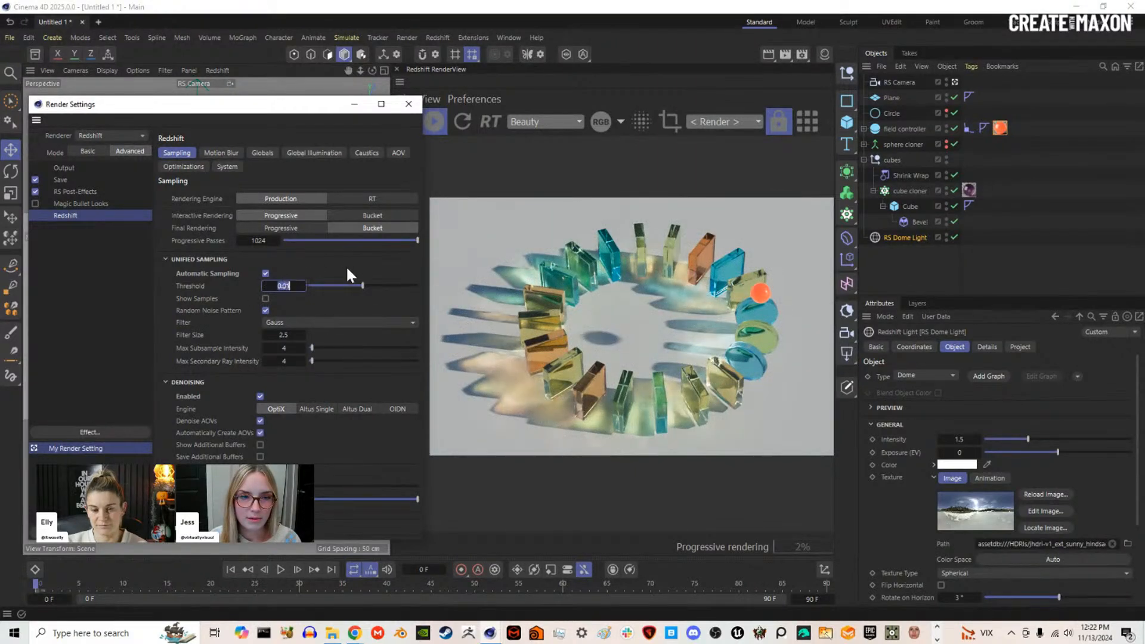
text(.05)
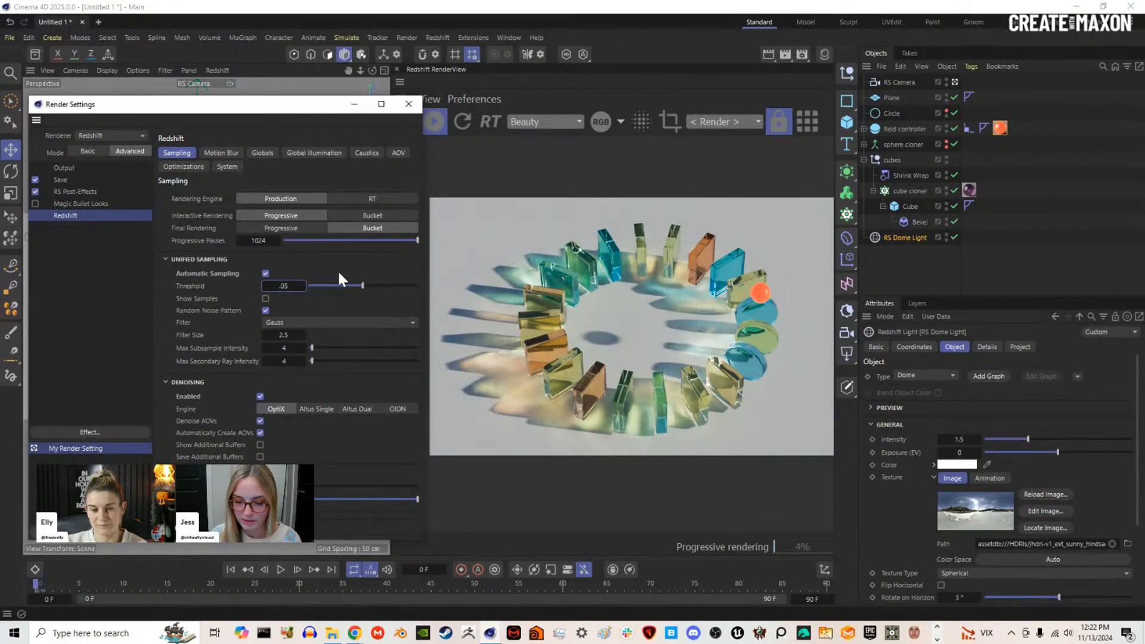
key(Return)
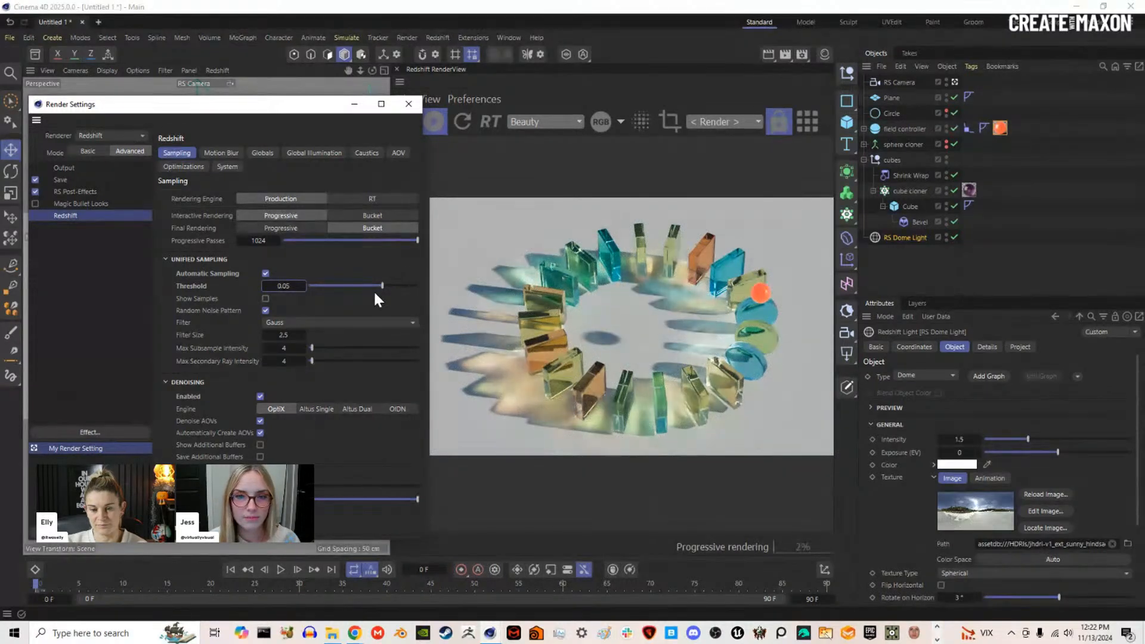
click(409, 105)
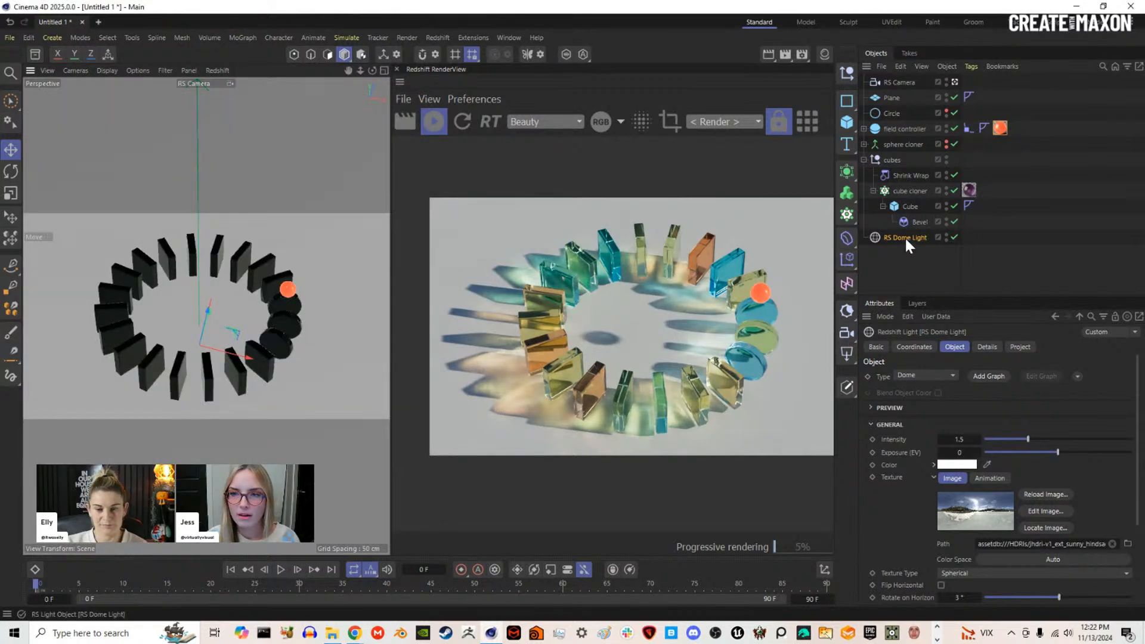
Step: Try a caustics Intensity of 10 on the RS Dome Light, and restore it to 1
click(987, 346)
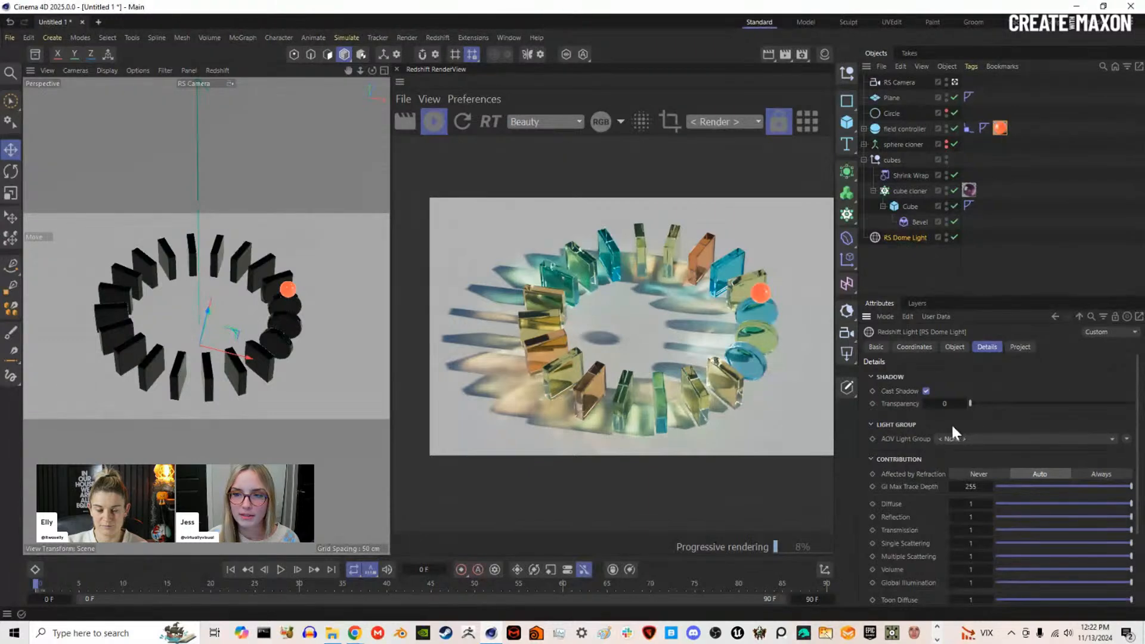
scroll(922, 442, down, 3)
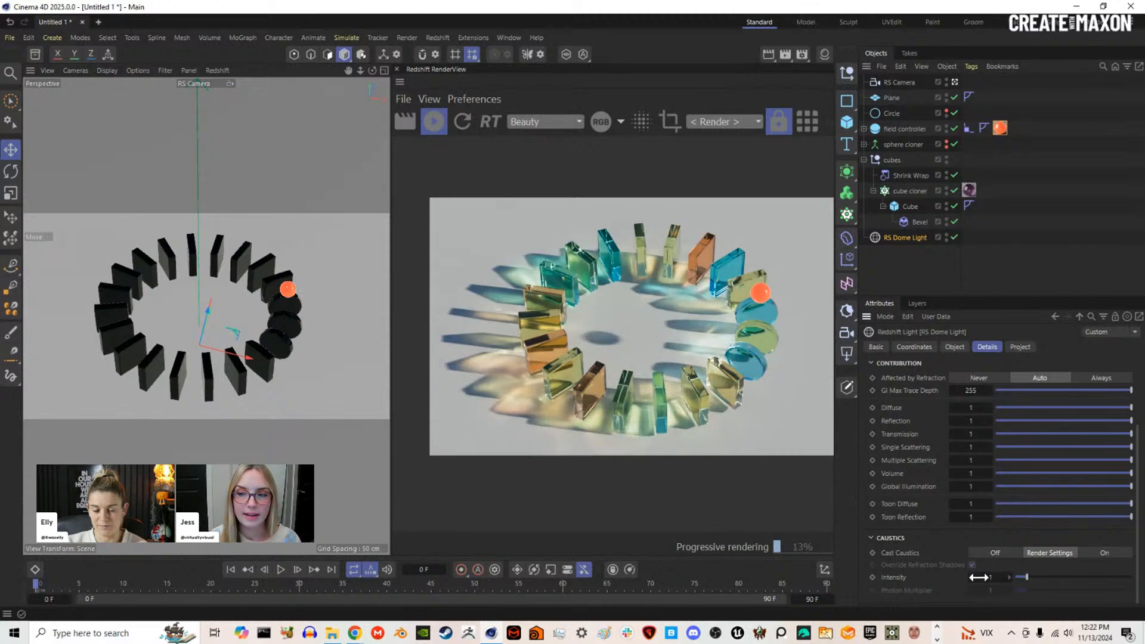
text(10)
key(Return)
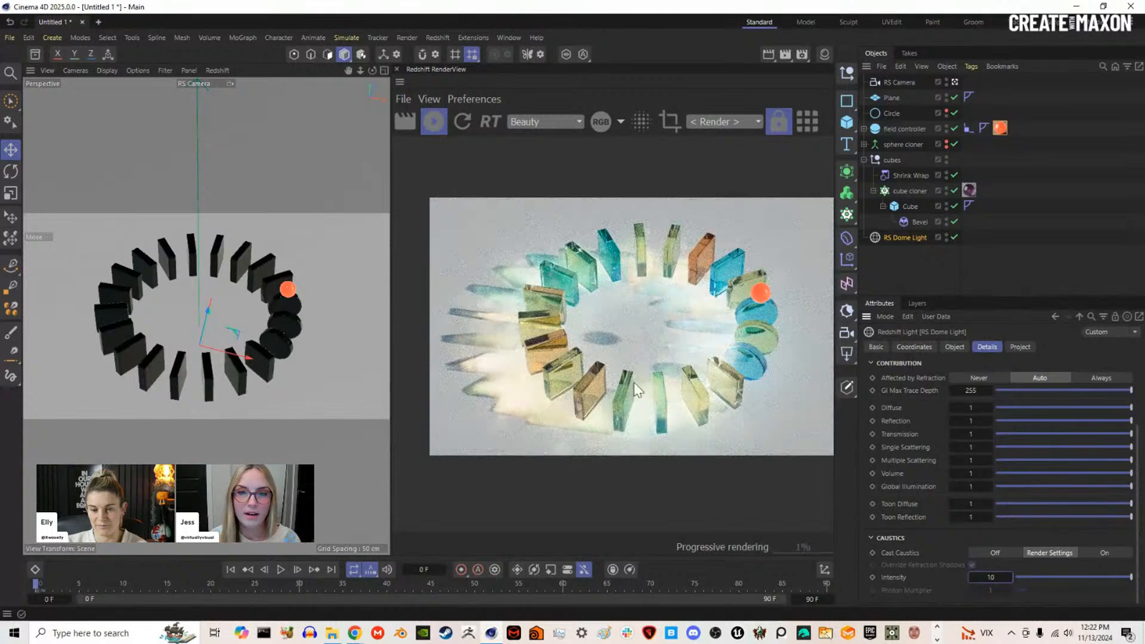
double_click(990, 578)
text(1)
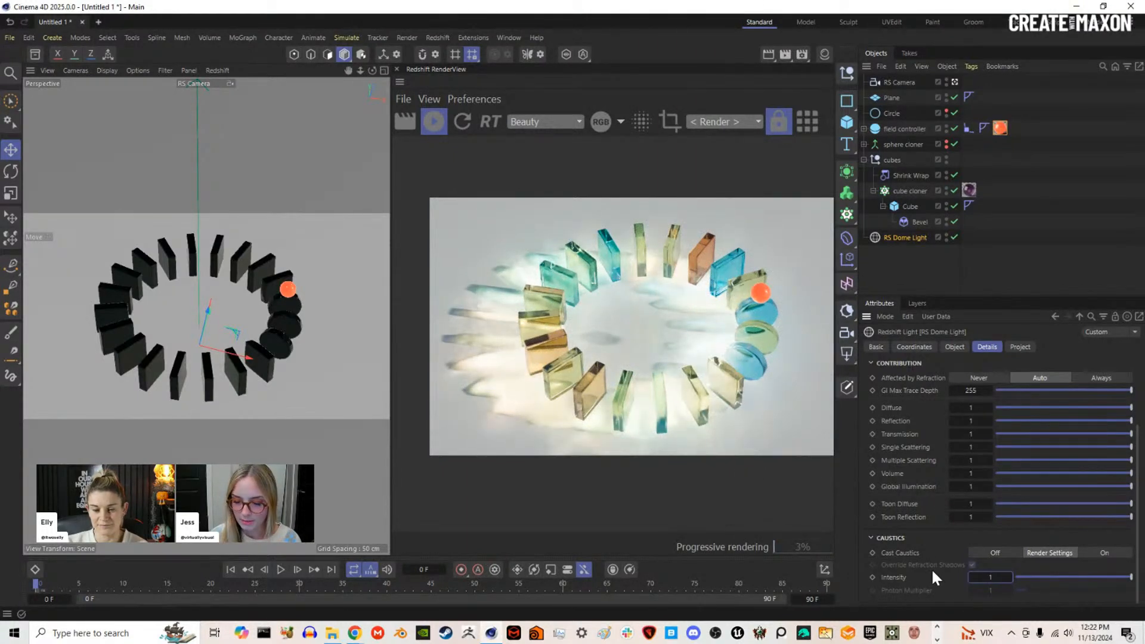
key(Return)
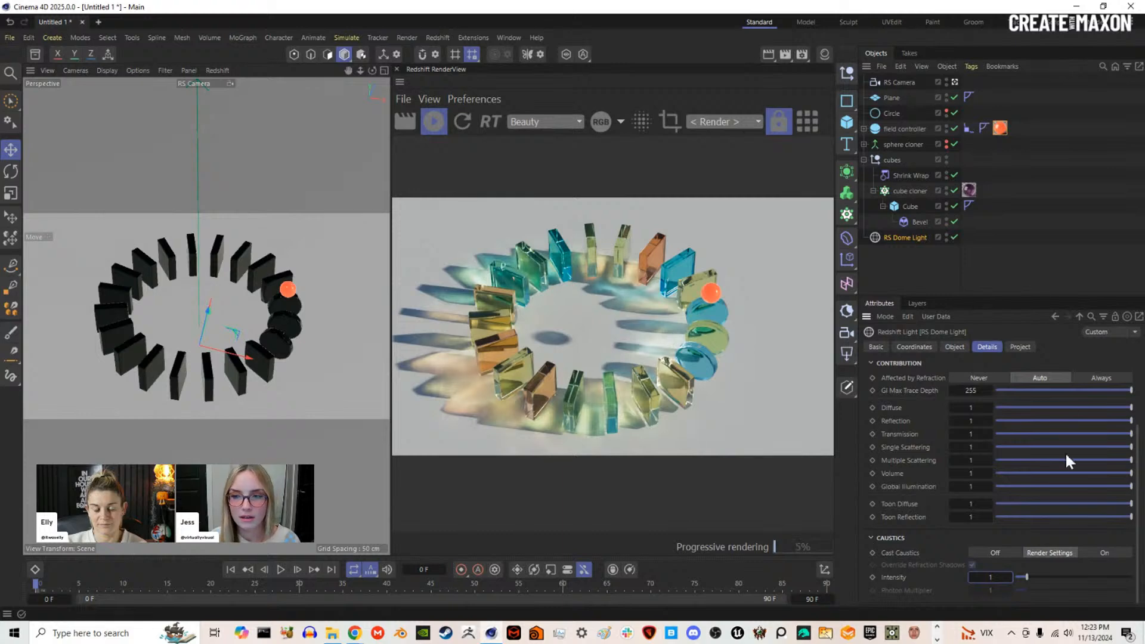
scroll(944, 472, up, 3)
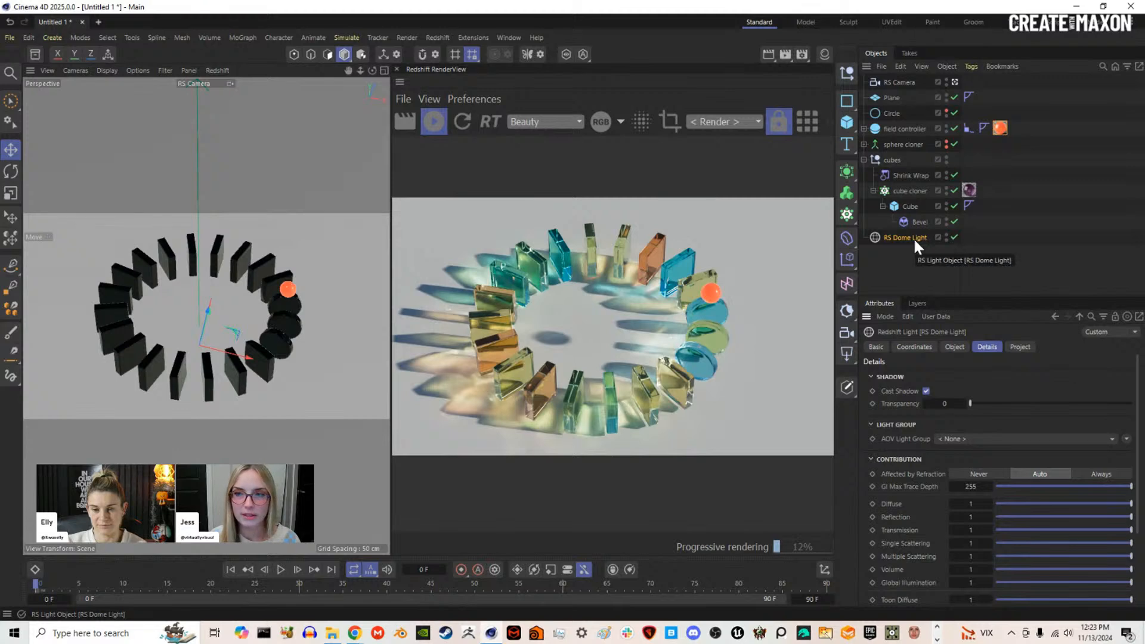
scroll(602, 349, down, 4)
scroll(602, 349, up, 2)
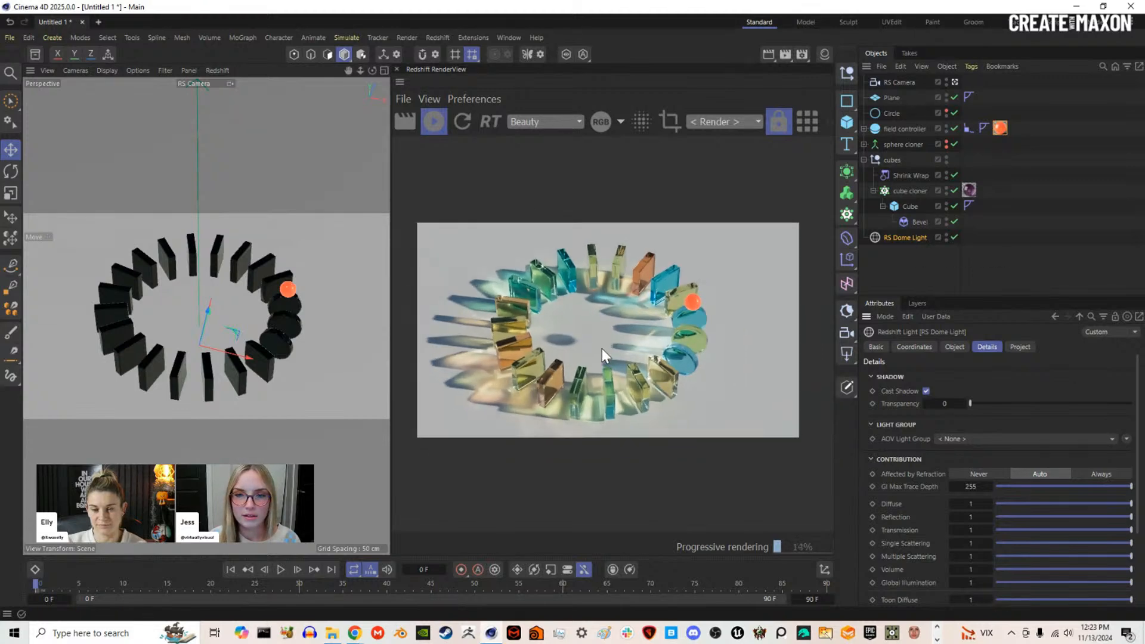
scroll(603, 349, up, 1)
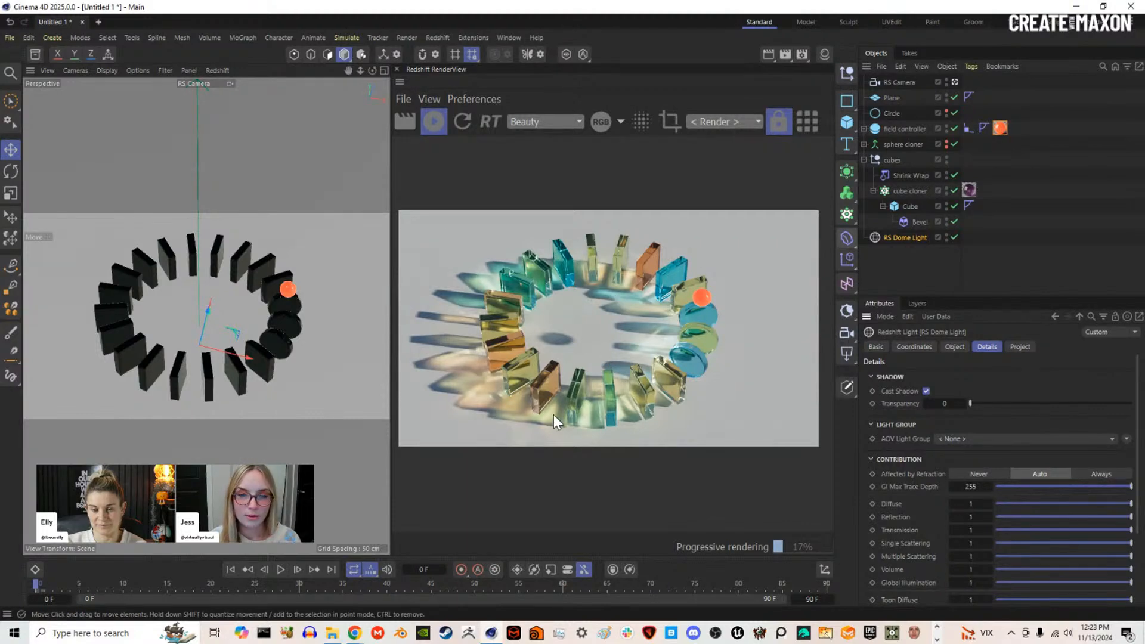
scroll(537, 410, up, 2)
scroll(531, 405, down, 2)
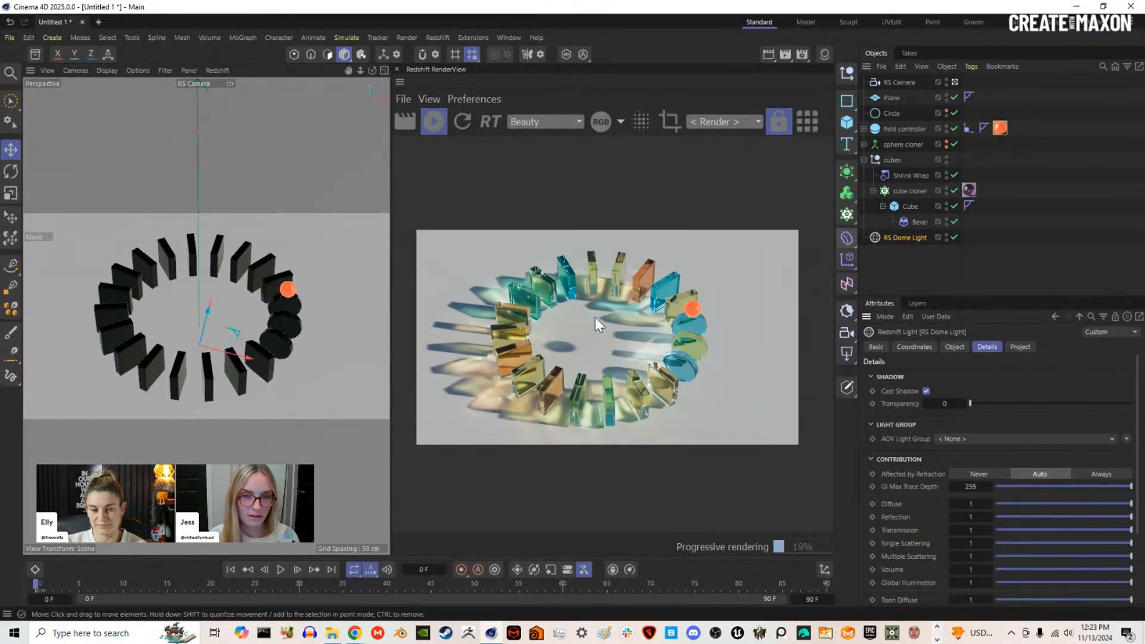
middle_drag(595, 321, 618, 316)
scroll(620, 322, up, 1)
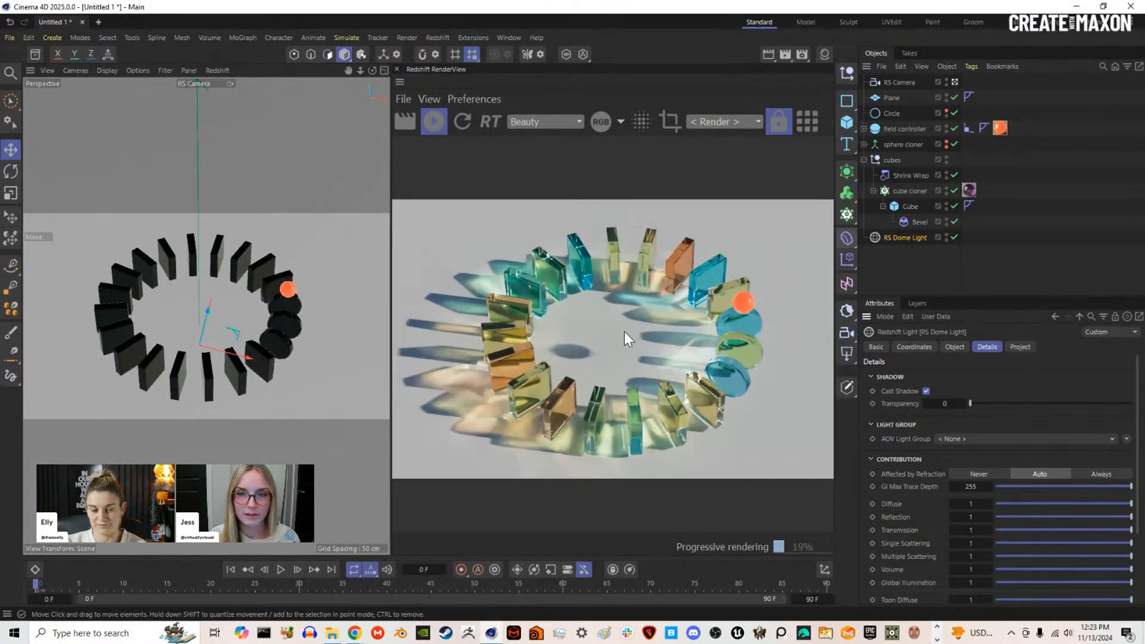
Step: Create a new Redshift Standard material and assign it to the Plane
click(824, 54)
click(776, 73)
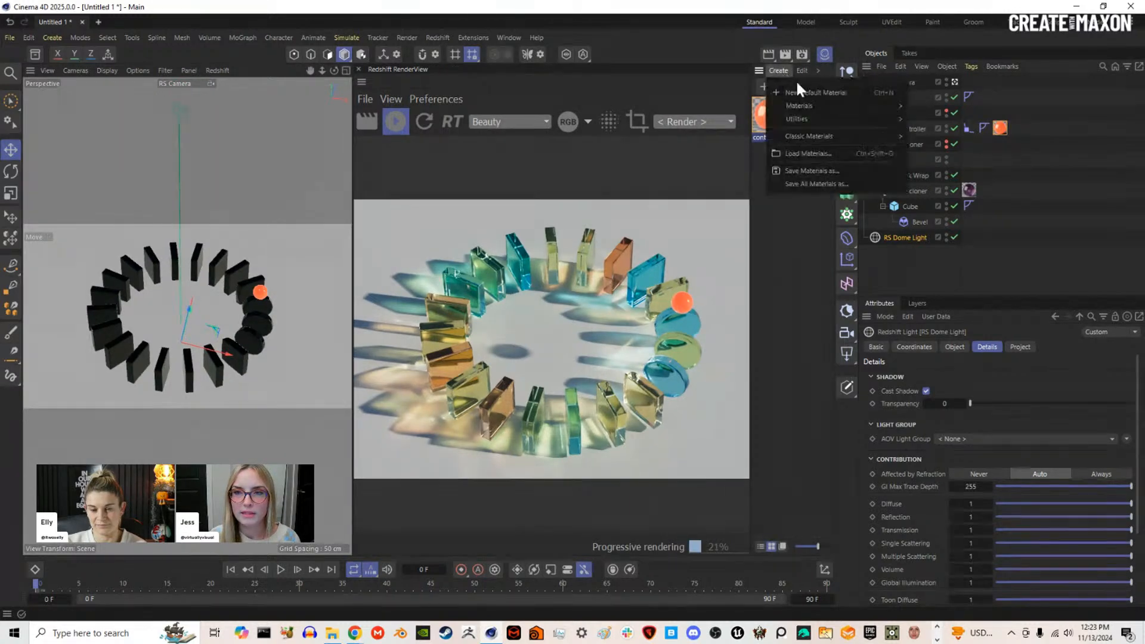
mouse_move(812, 106)
click(923, 105)
drag(770, 115, 891, 98)
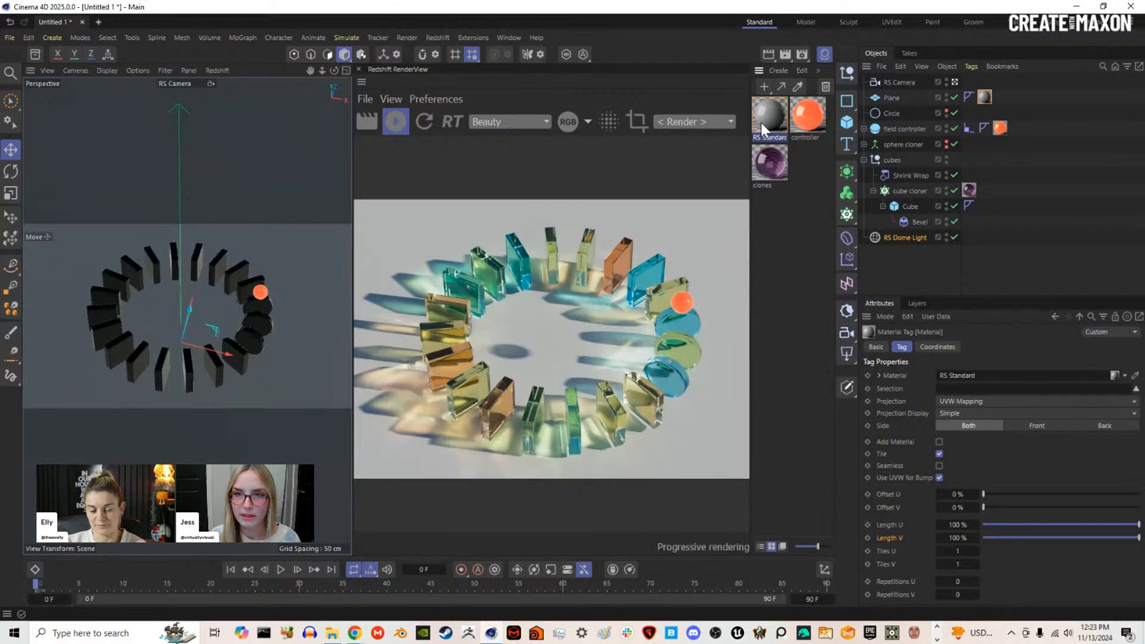
Step: Set the base color of the Plane's RS Standard material to white
click(972, 467)
drag(889, 577, 859, 528)
click(1095, 482)
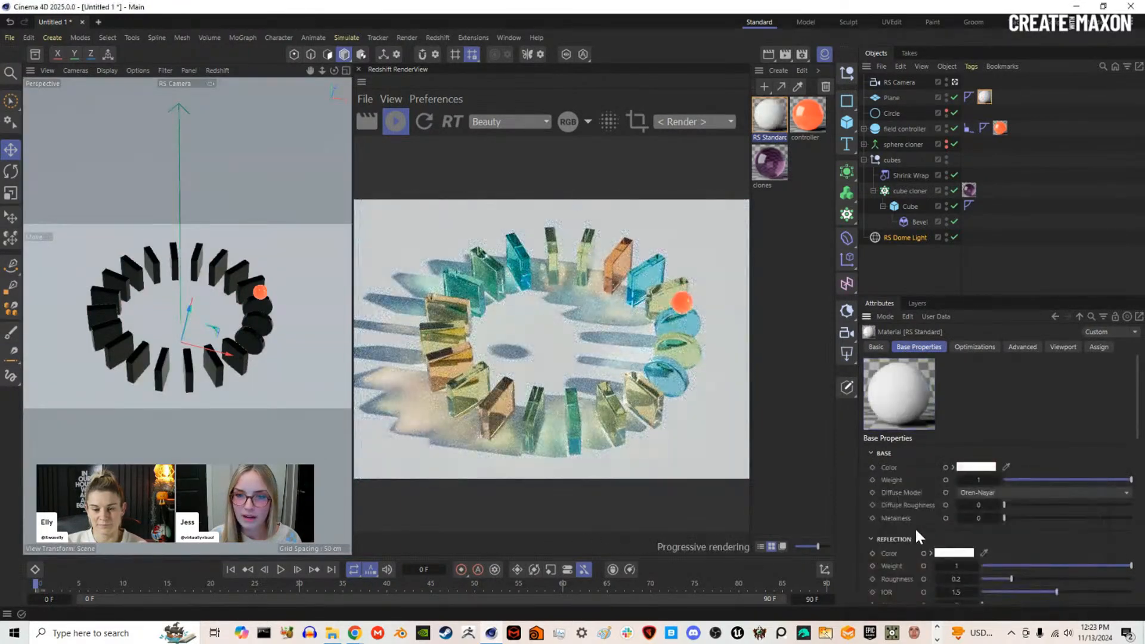
Step: Make the floor material glossy with reflection Roughness 0, Metalness 0.155 and IOR 1.797, and close the material manager
scroll(921, 524, down, 5)
drag(1012, 436, 976, 434)
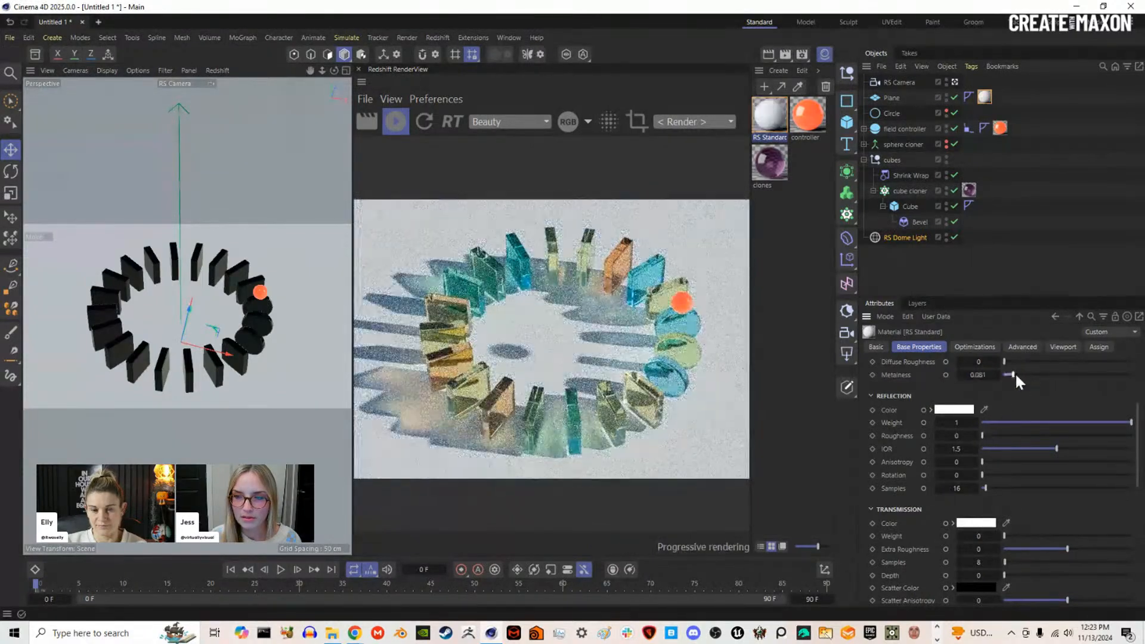
drag(1014, 374, 1024, 374)
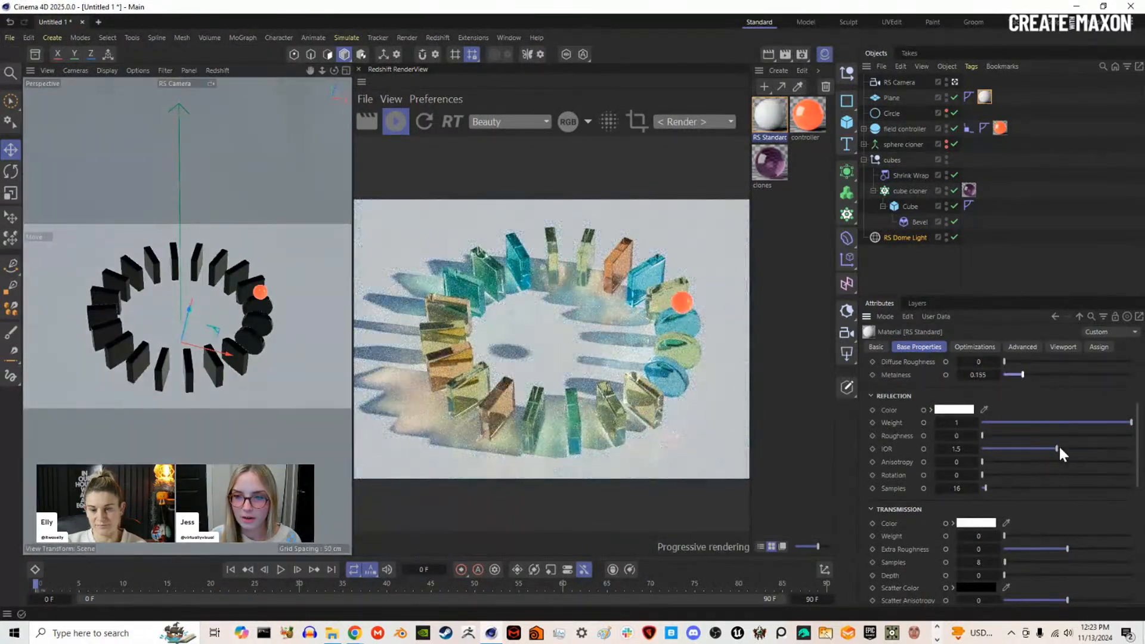
drag(1058, 449, 1072, 449)
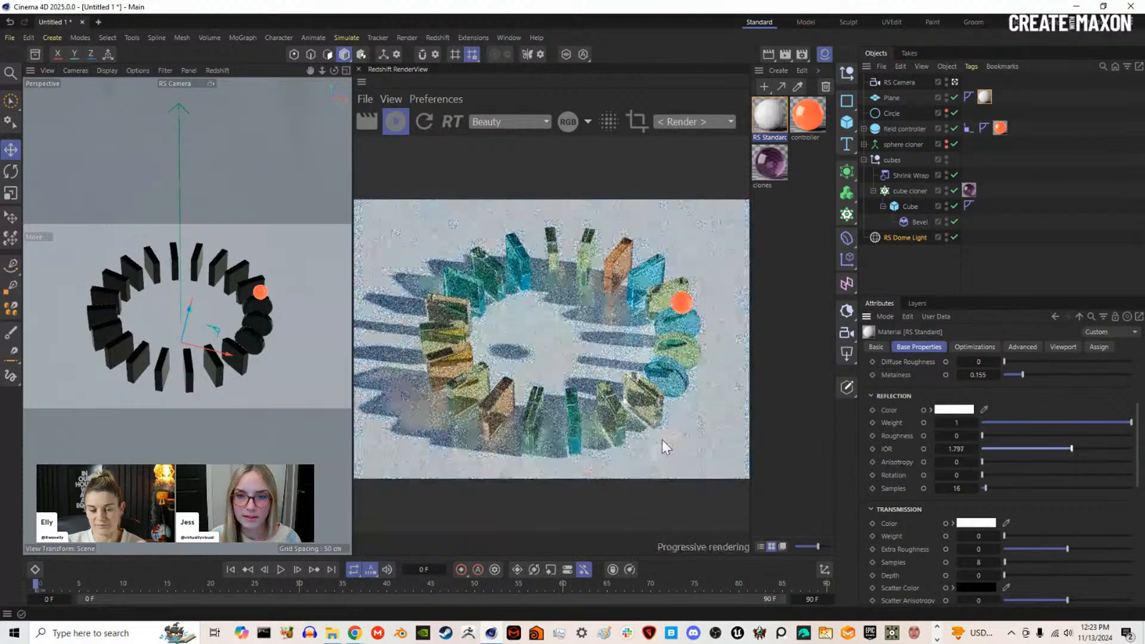
click(825, 54)
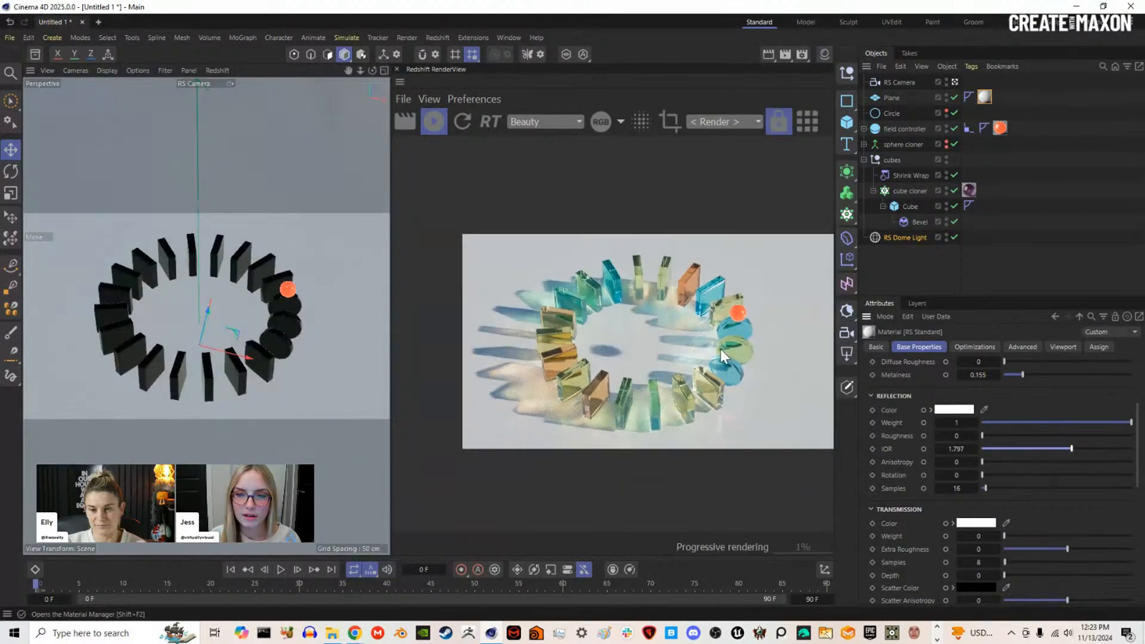
scroll(704, 377, up, 2)
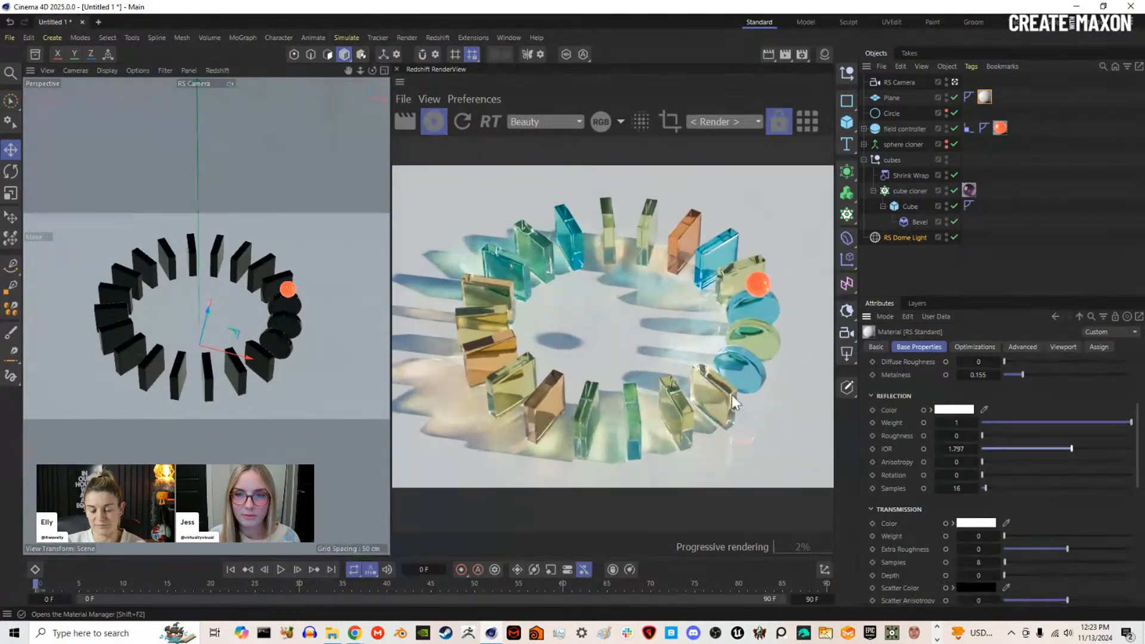
scroll(749, 404, up, 1)
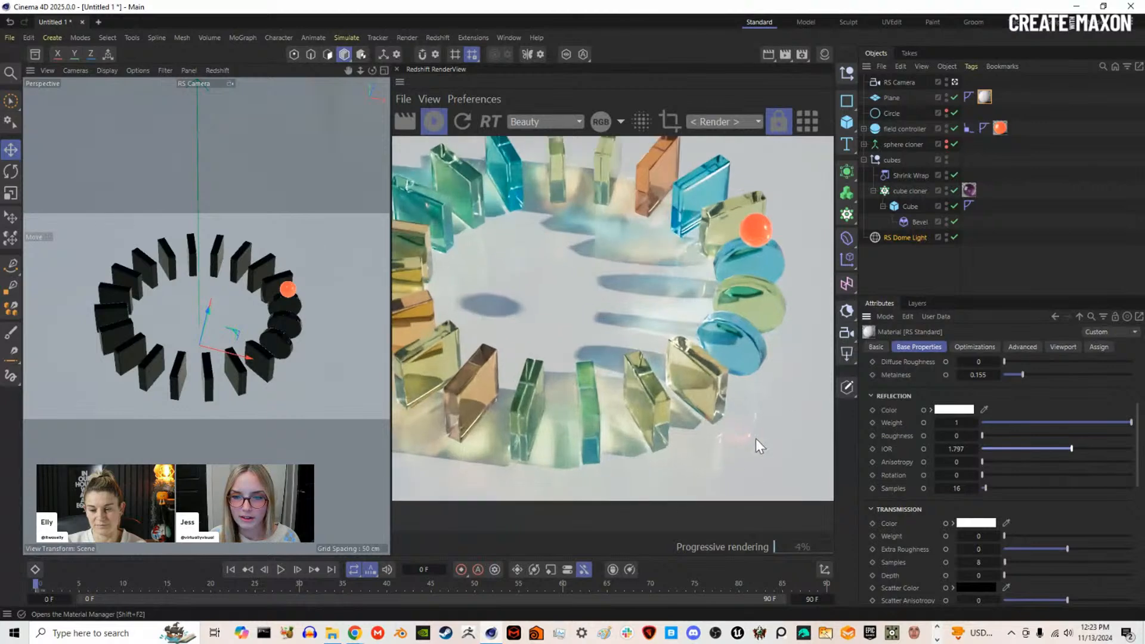
scroll(674, 364, down, 4)
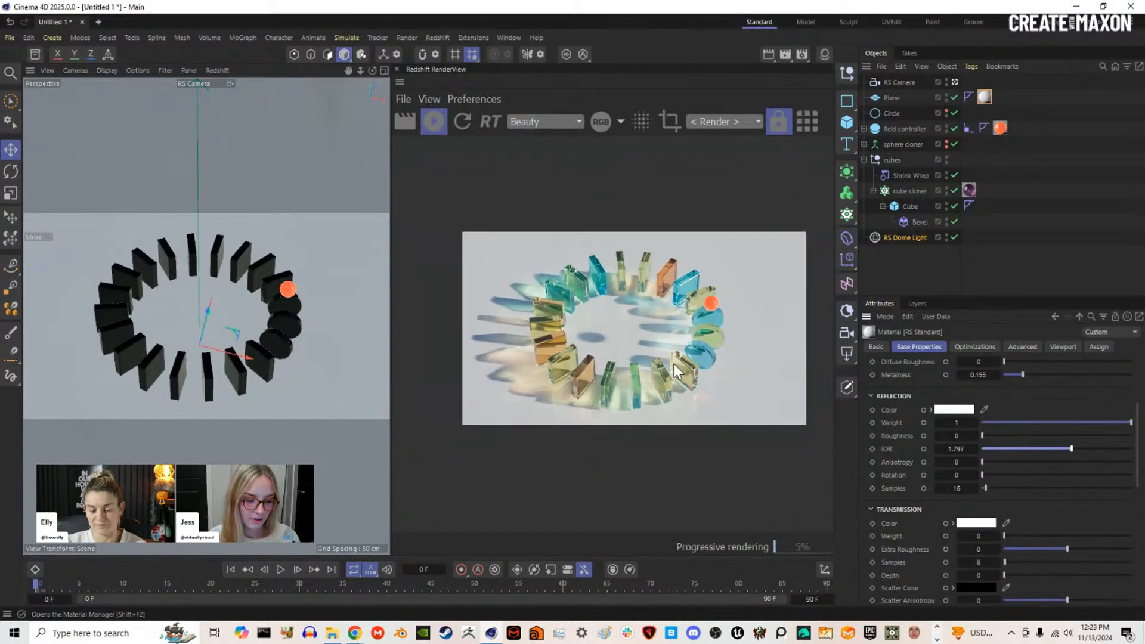
scroll(643, 368, up, 2)
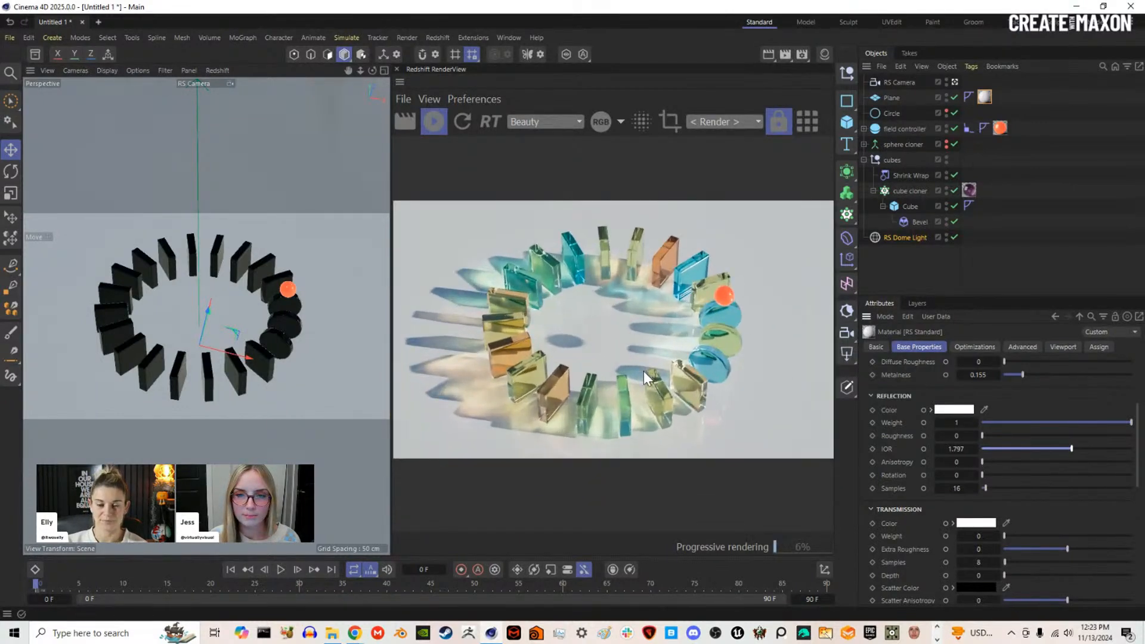
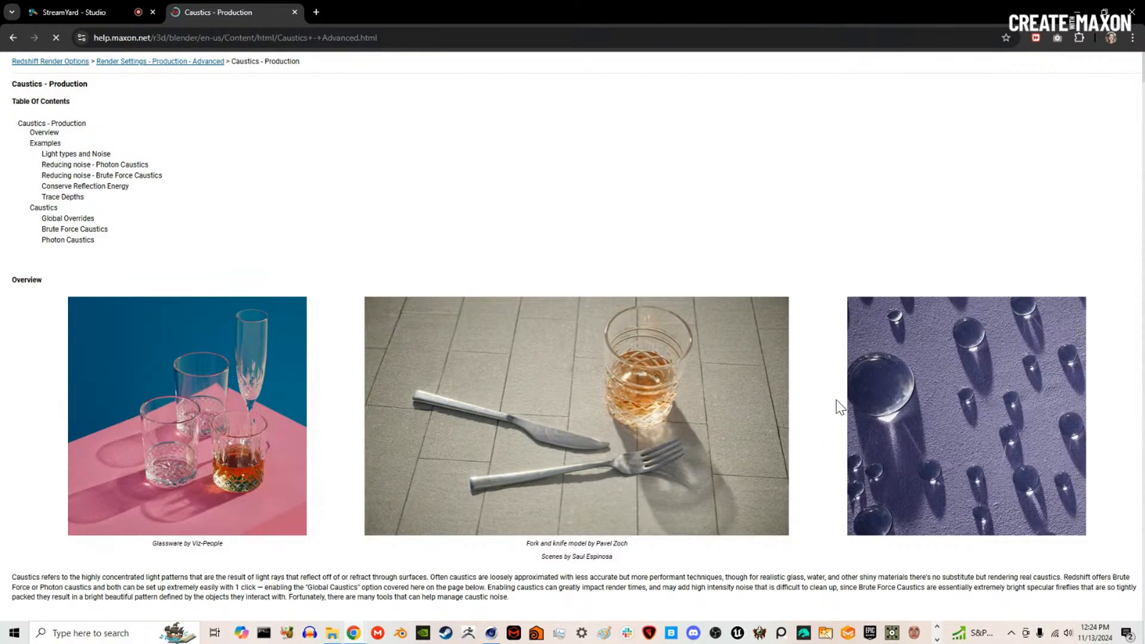
Step: Review the overview and the light types and noise introduction on Maxon's Caustics - Production help page in the browser
scroll(837, 400, down, 3)
scroll(836, 400, up, 3)
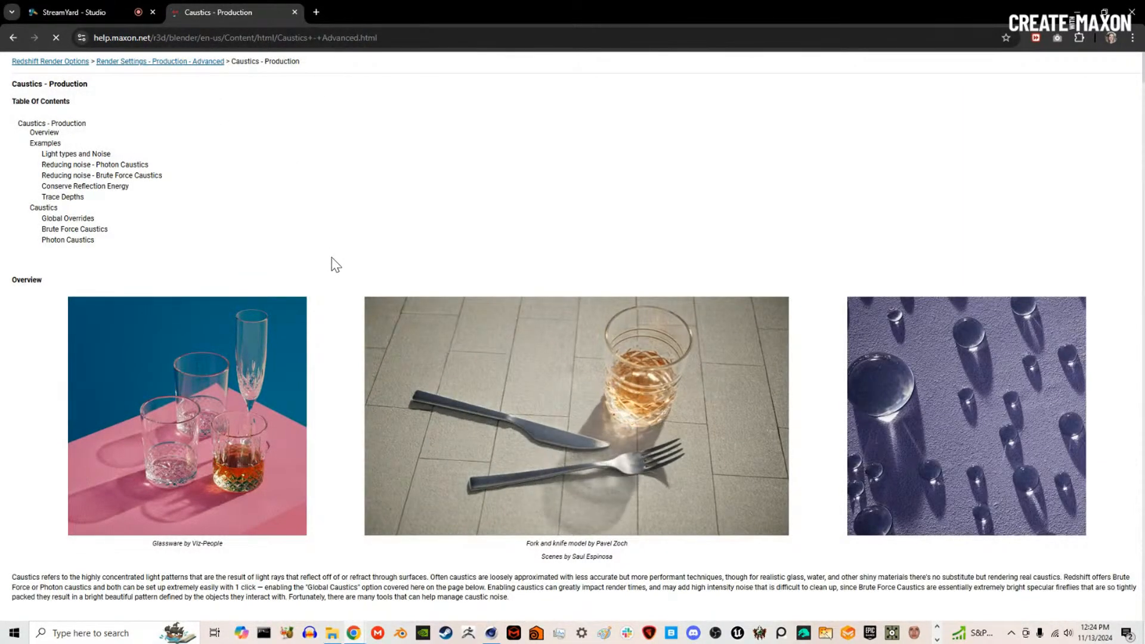
scroll(336, 265, down, 5)
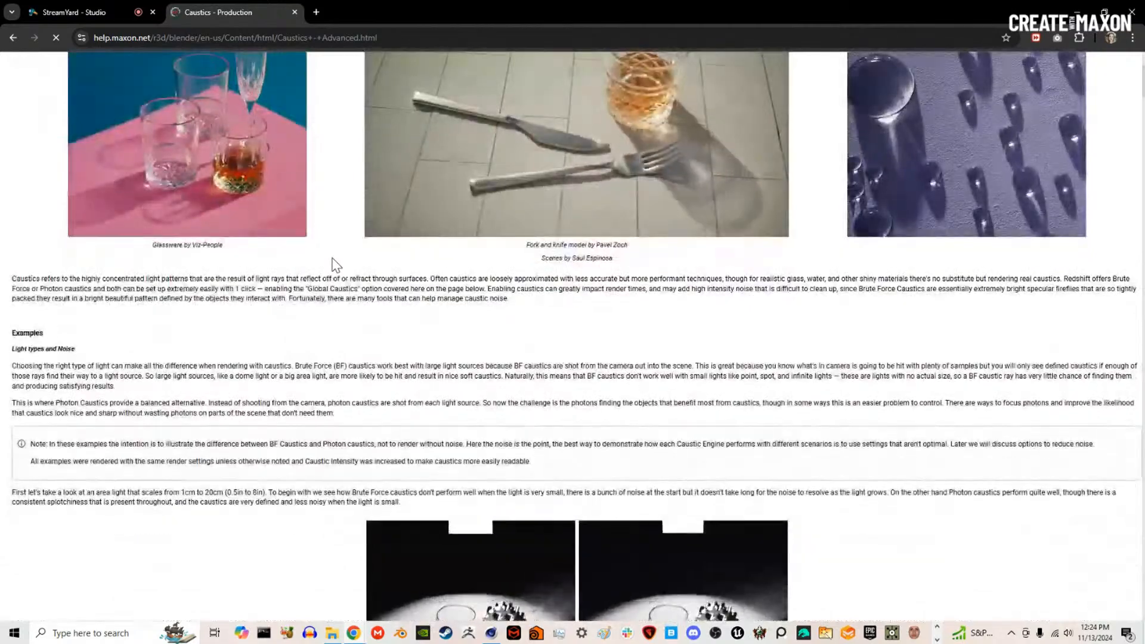
scroll(333, 260, down, 2)
scroll(291, 341, up, 5)
scroll(316, 343, down, 2)
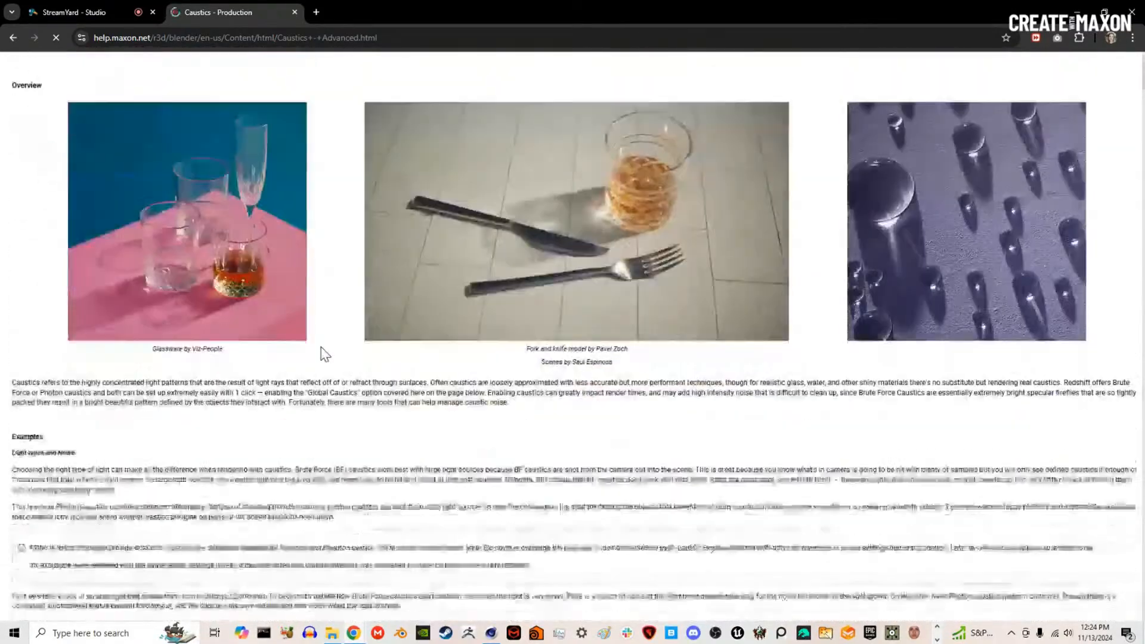
Step: Compare the Brute Force and Photon caustics examples for area, spot and dome lights, continuing to the photon noise reduction section
scroll(324, 354, down, 10)
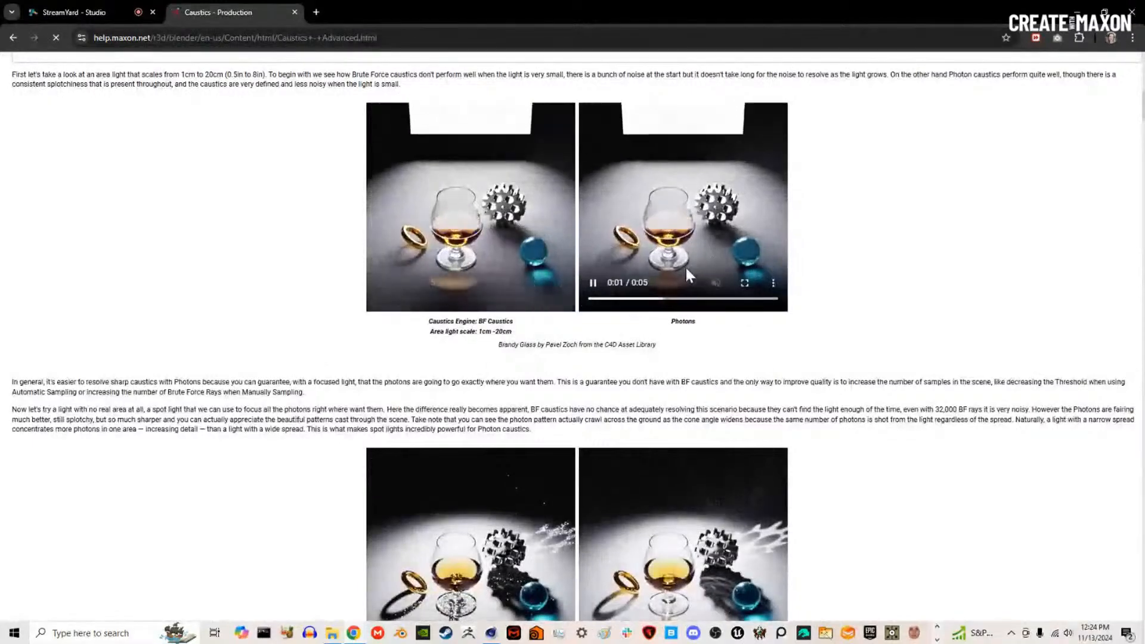
scroll(992, 333, up, 2)
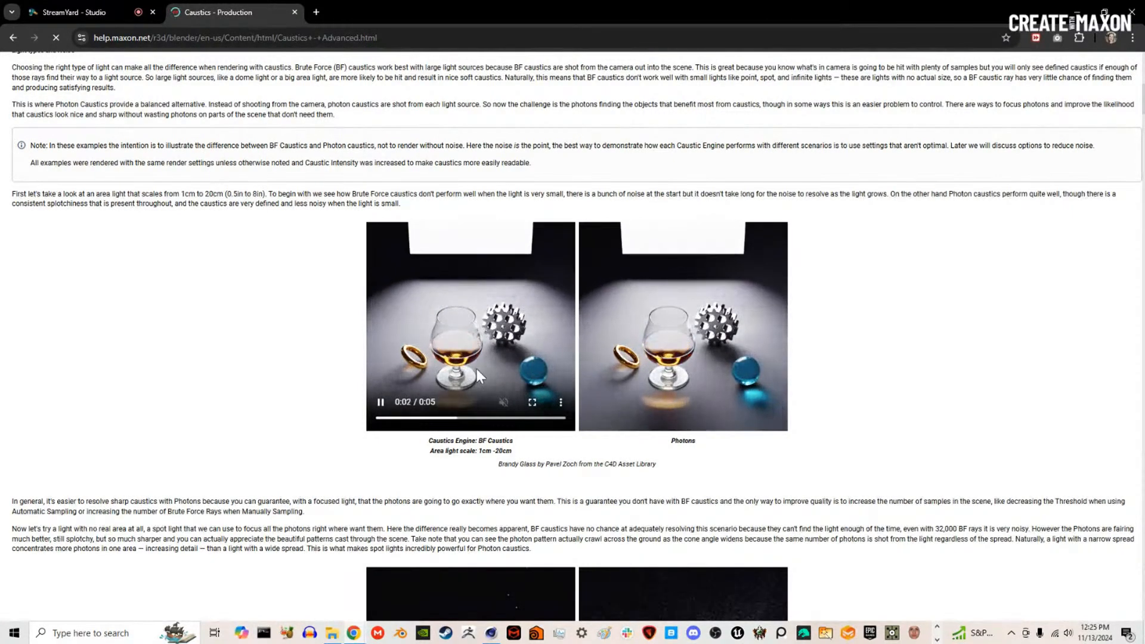
scroll(339, 460, down, 6)
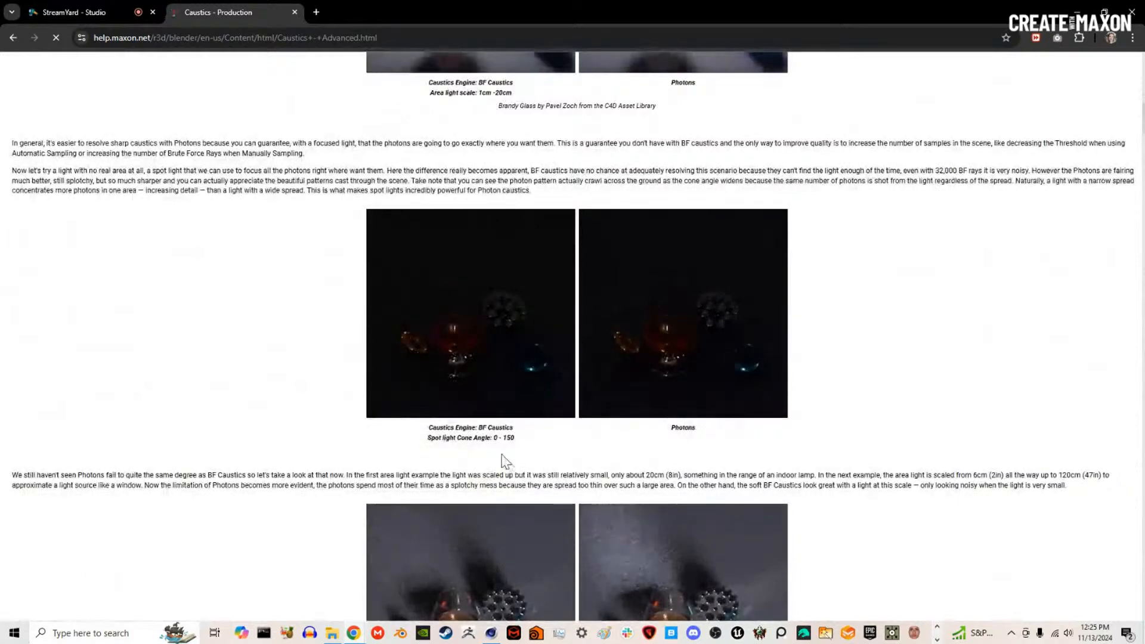
scroll(469, 382, down, 2)
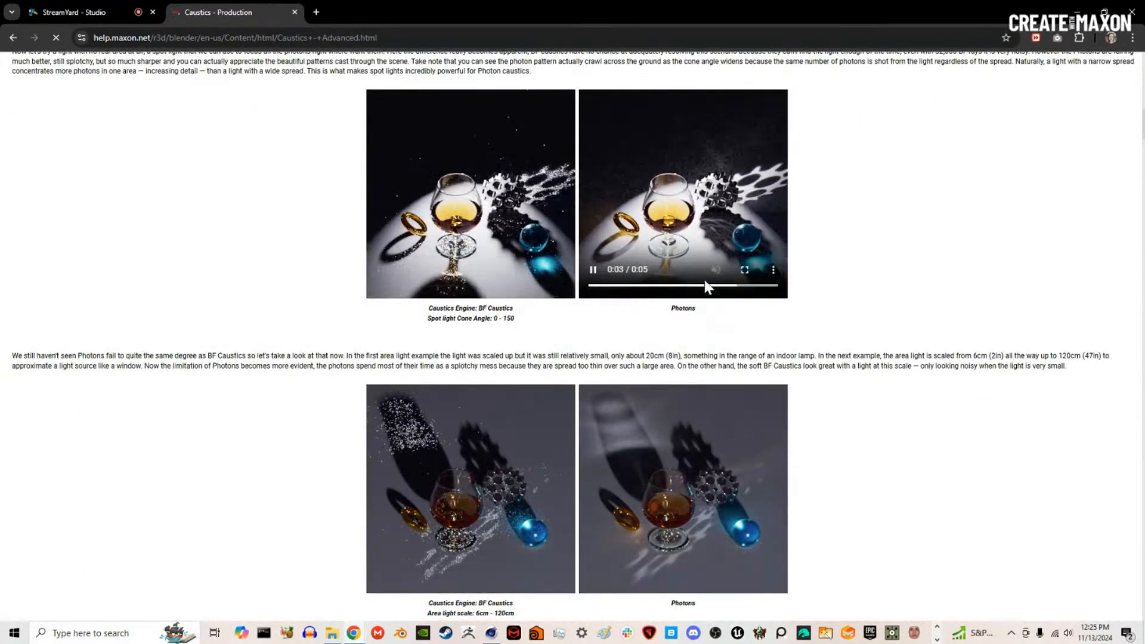
scroll(732, 233, down, 3)
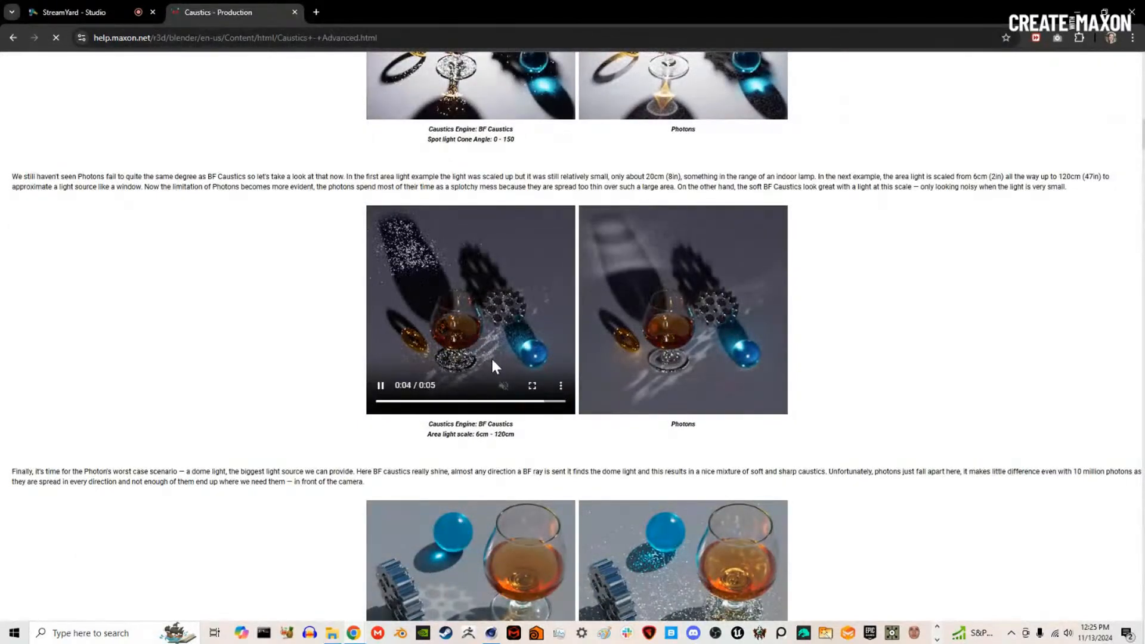
scroll(490, 357, down, 5)
scroll(670, 401, up, 7)
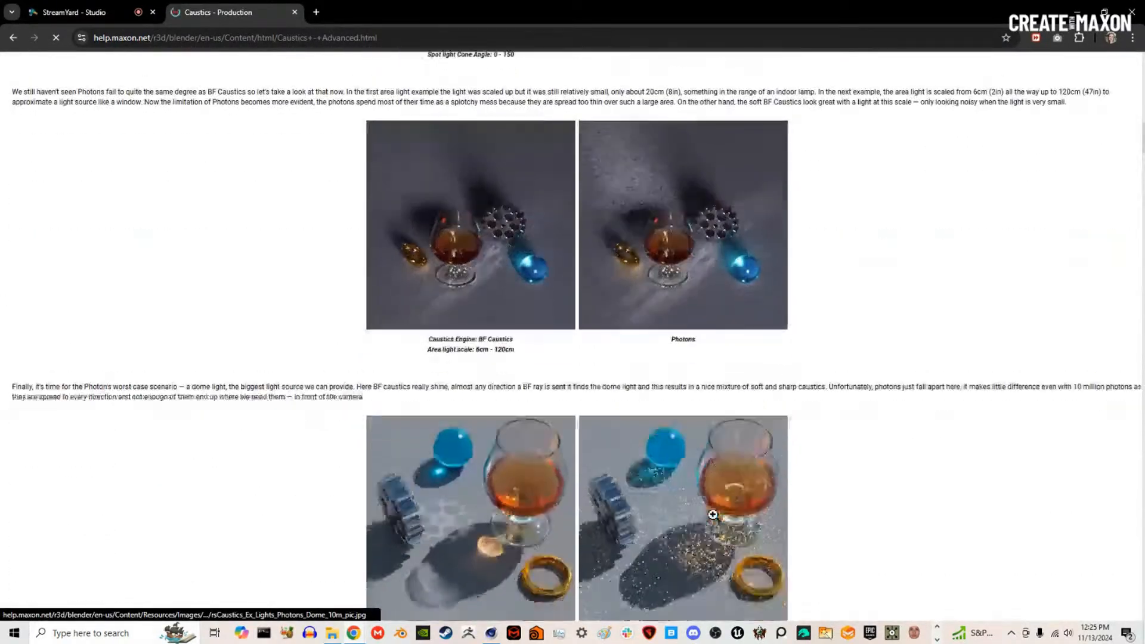
scroll(669, 530, down, 5)
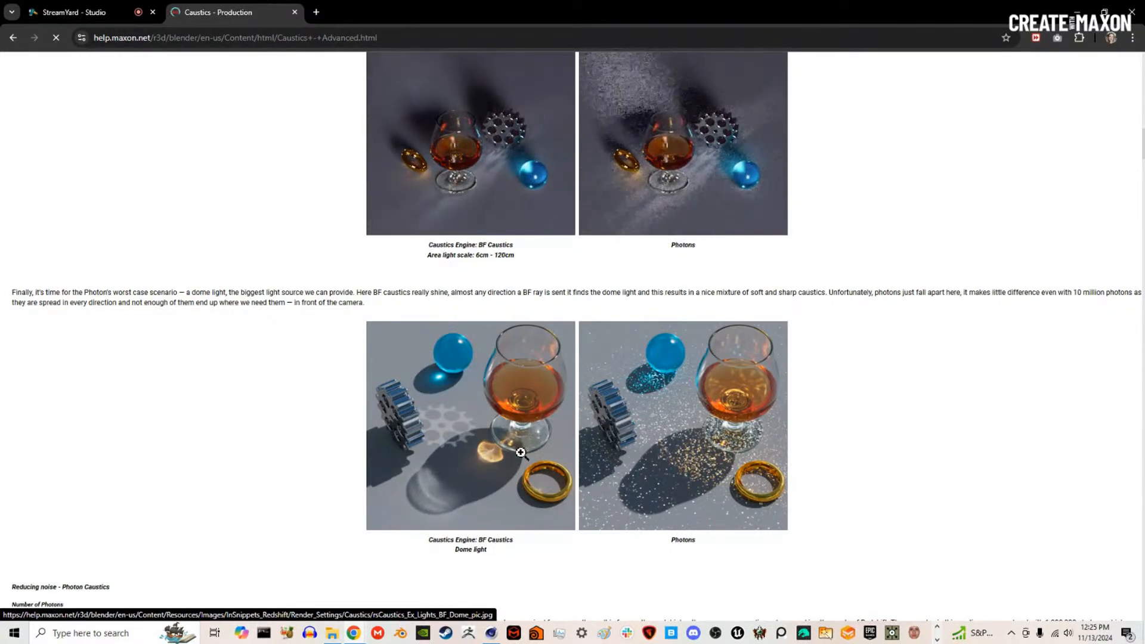
scroll(230, 414, down, 8)
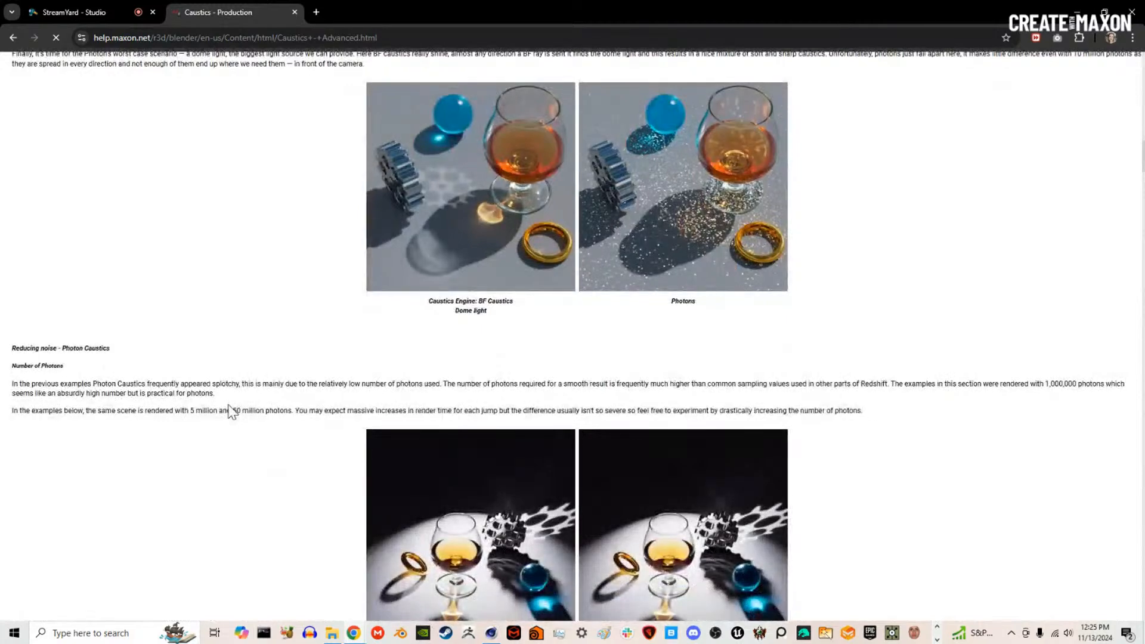
Step: Examine the Redshift Caustics - Production documentation, comparing its light type, photon count, blur radius and caustics-only light examples
scroll(231, 411, down, 4)
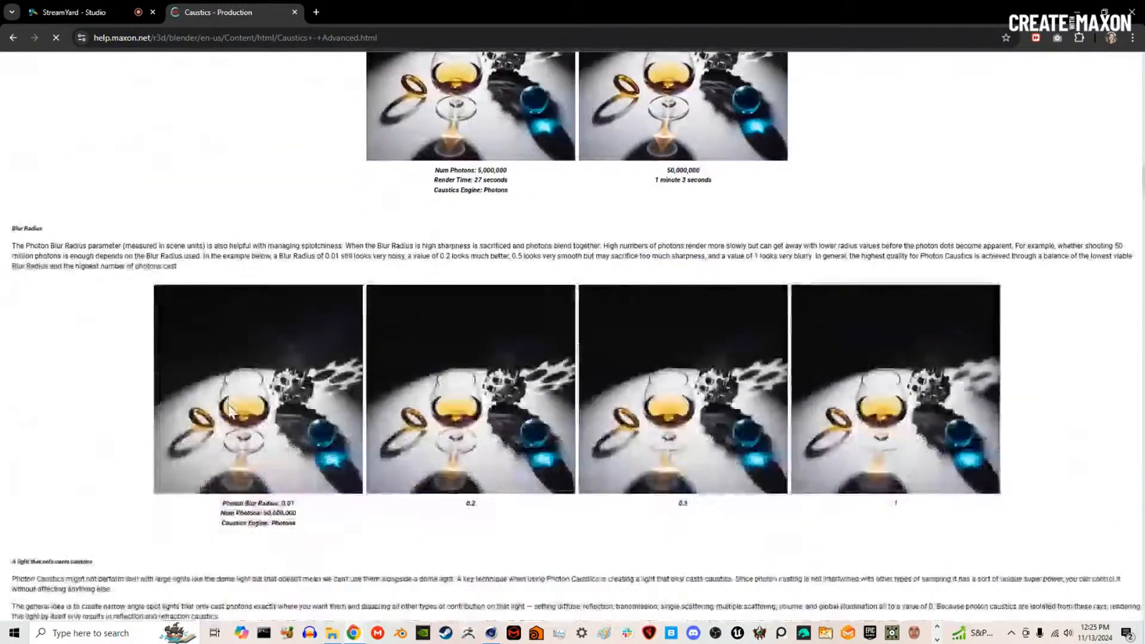
scroll(372, 565, down, 4)
scroll(308, 544, down, 3)
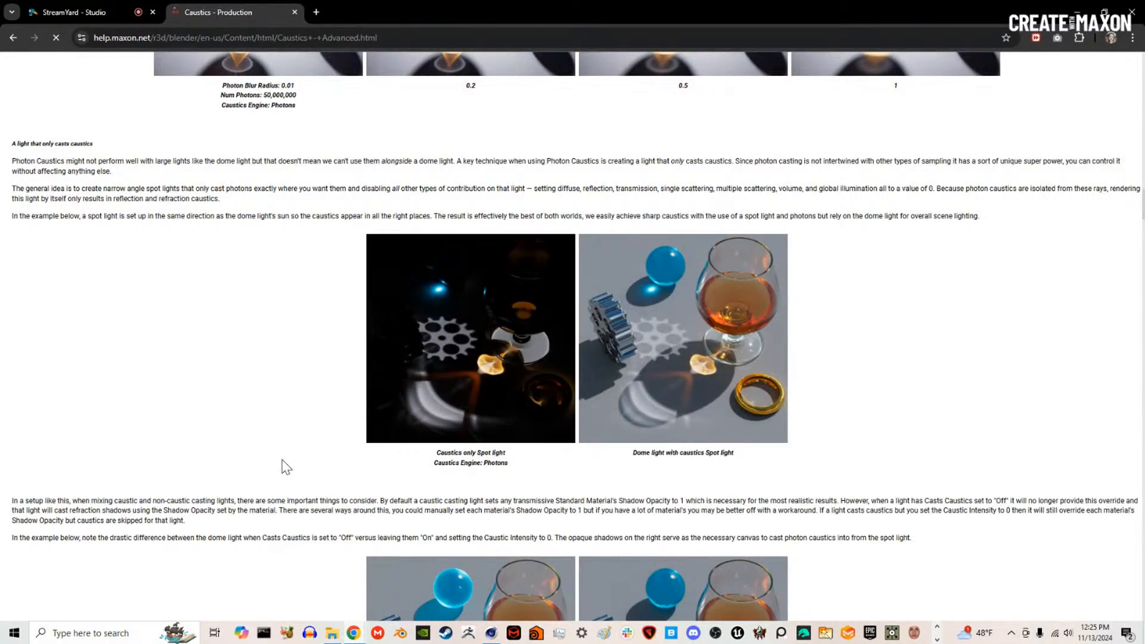
scroll(285, 478, down, 4)
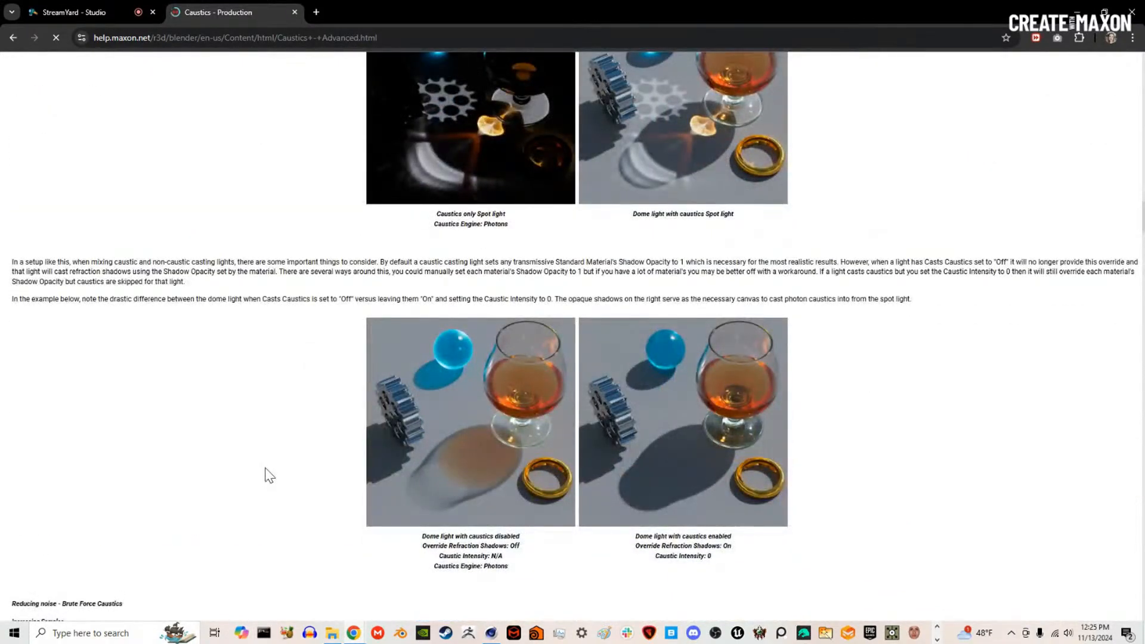
scroll(269, 475, down, 1)
scroll(270, 475, up, 12)
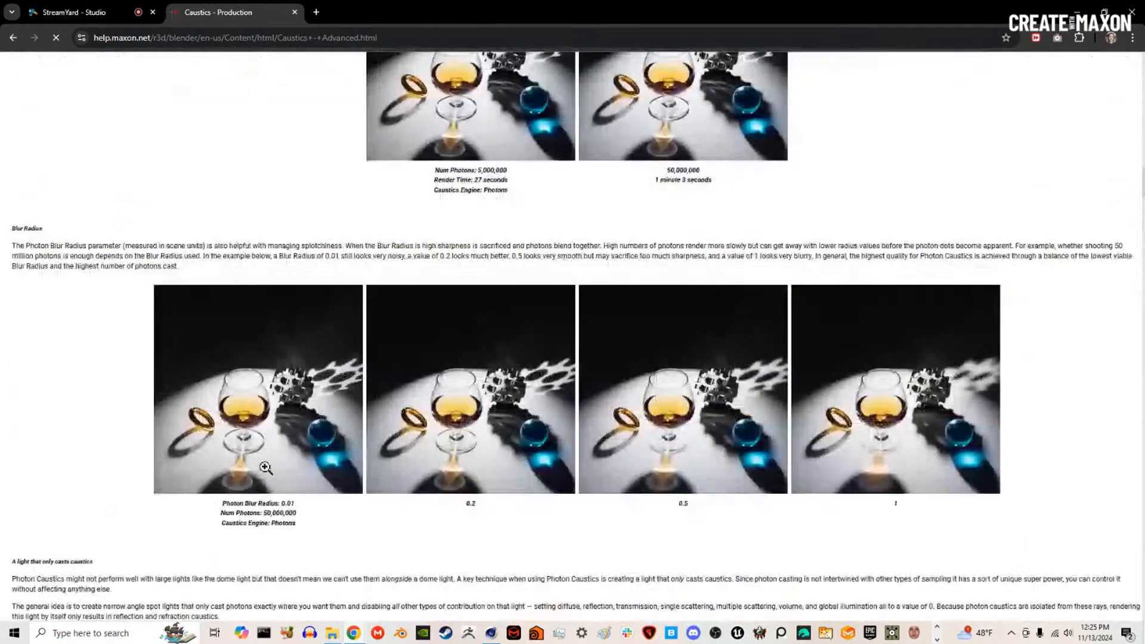
scroll(265, 467, down, 12)
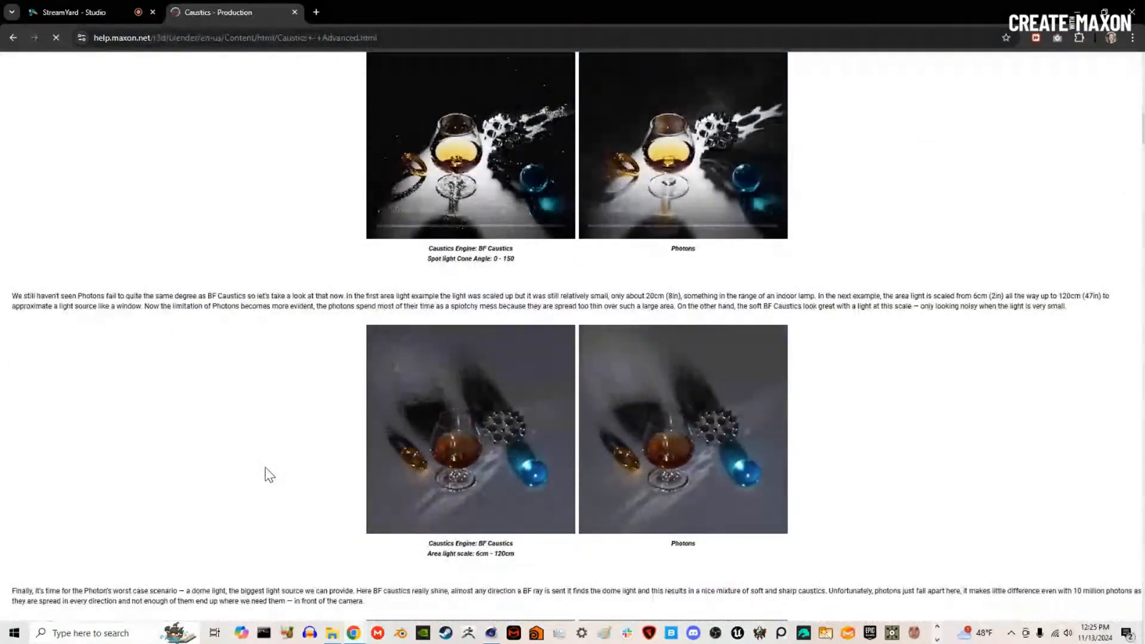
scroll(270, 475, up, 6)
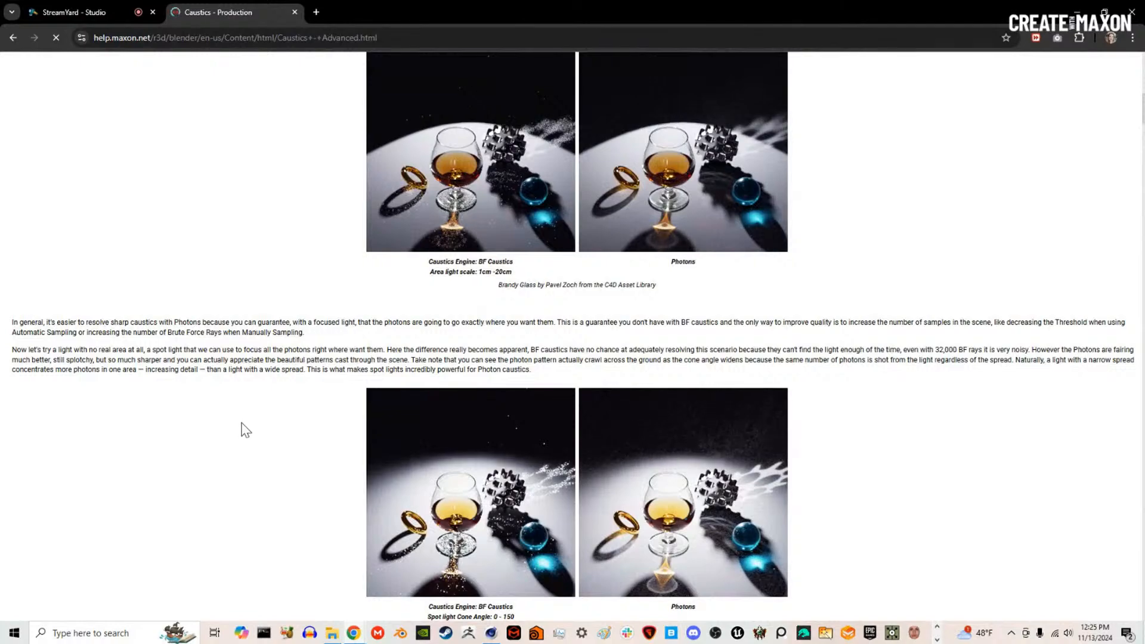
scroll(215, 316, up, 5)
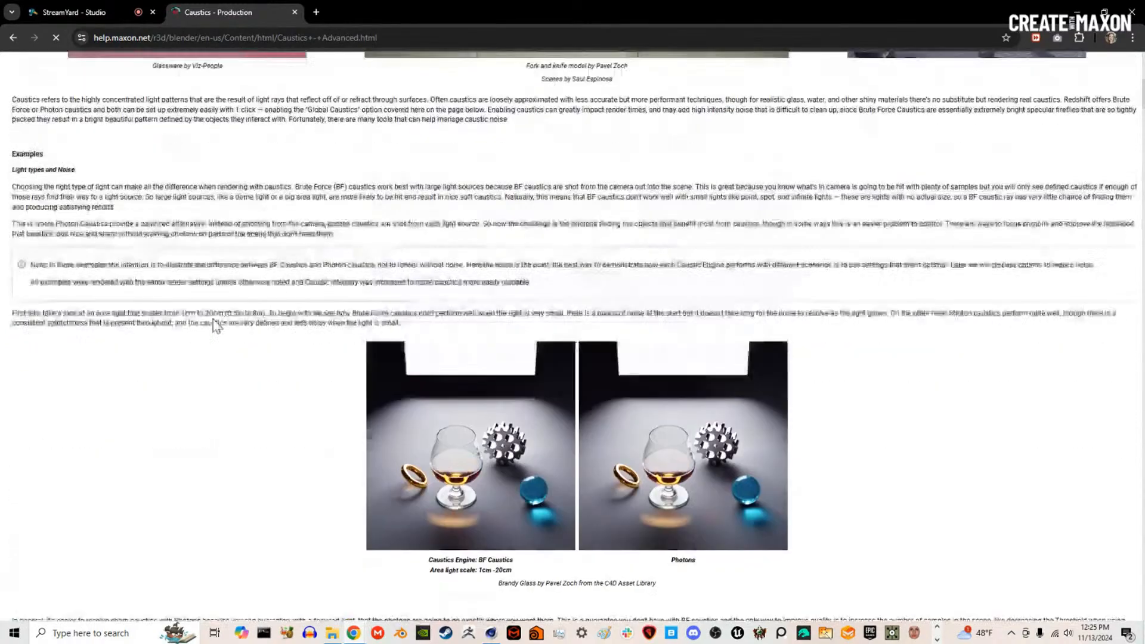
scroll(212, 318, up, 8)
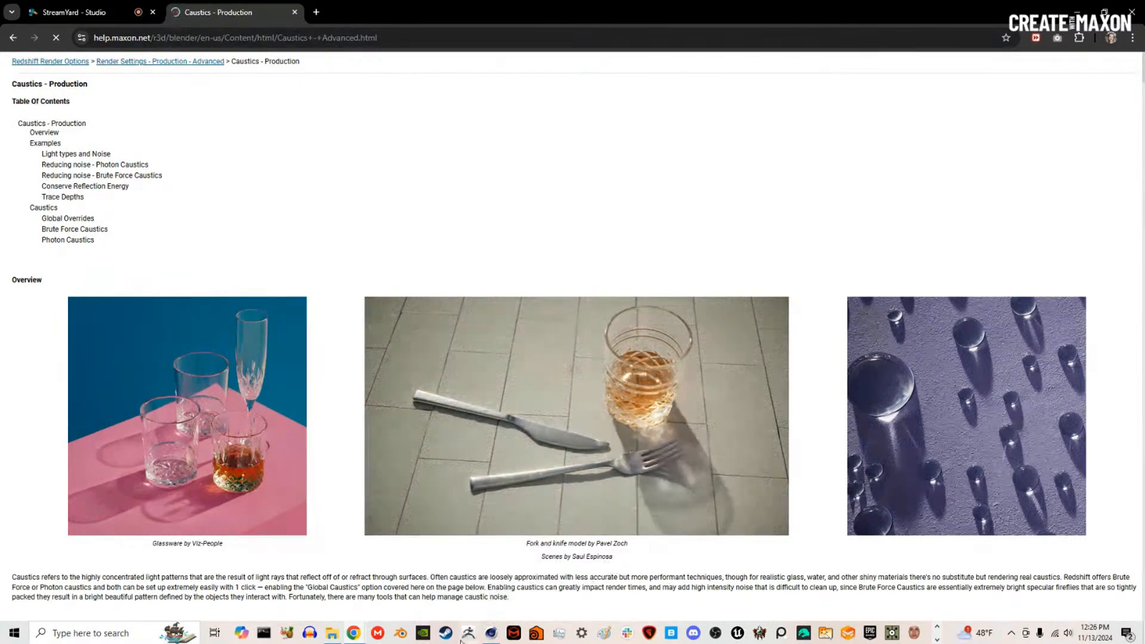
Step: Switch to Cinema 4D and preview the rendered glass block ring at frames 51 and 59
mouse_move(491, 633)
click(491, 592)
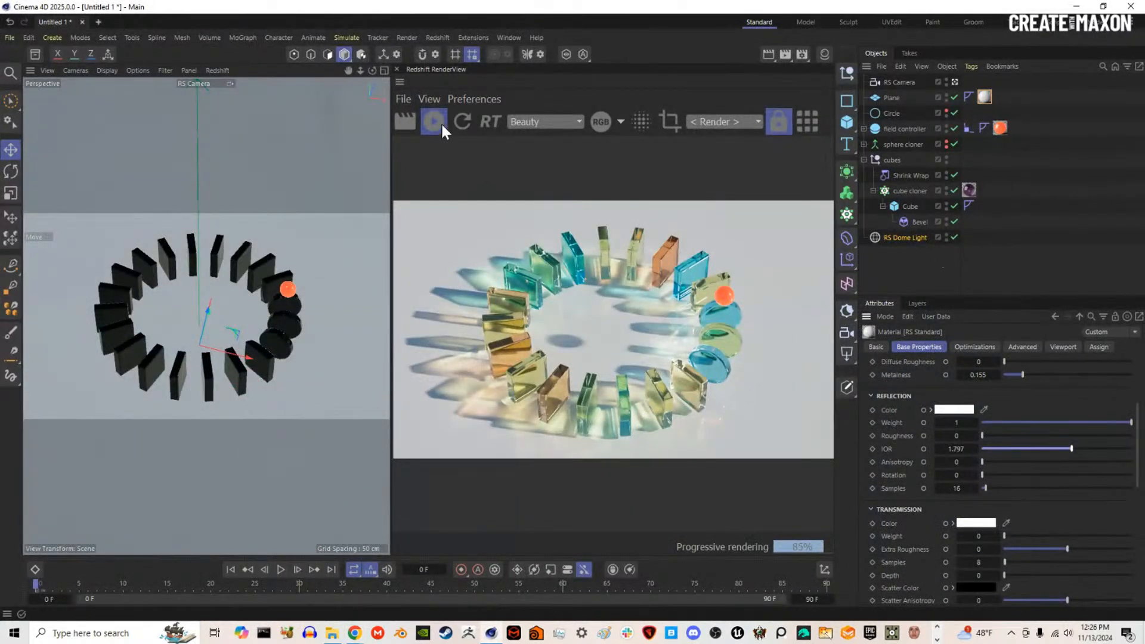
click(455, 588)
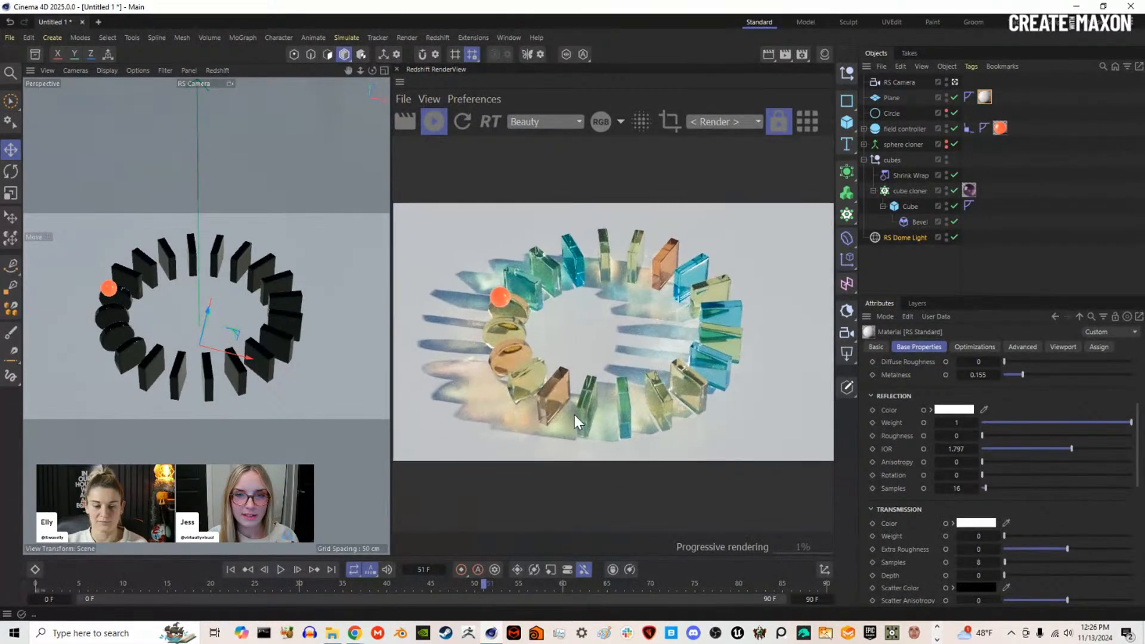
click(558, 582)
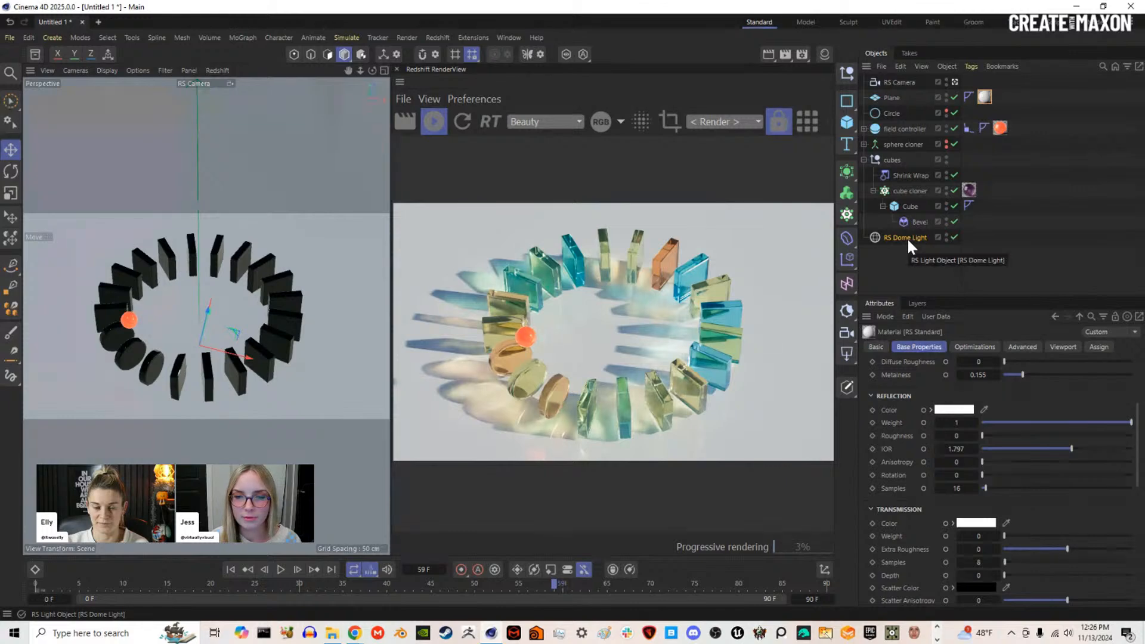
Step: Show the RS Dome Light's contribution and caustics details, and stop the interactive render
click(1034, 349)
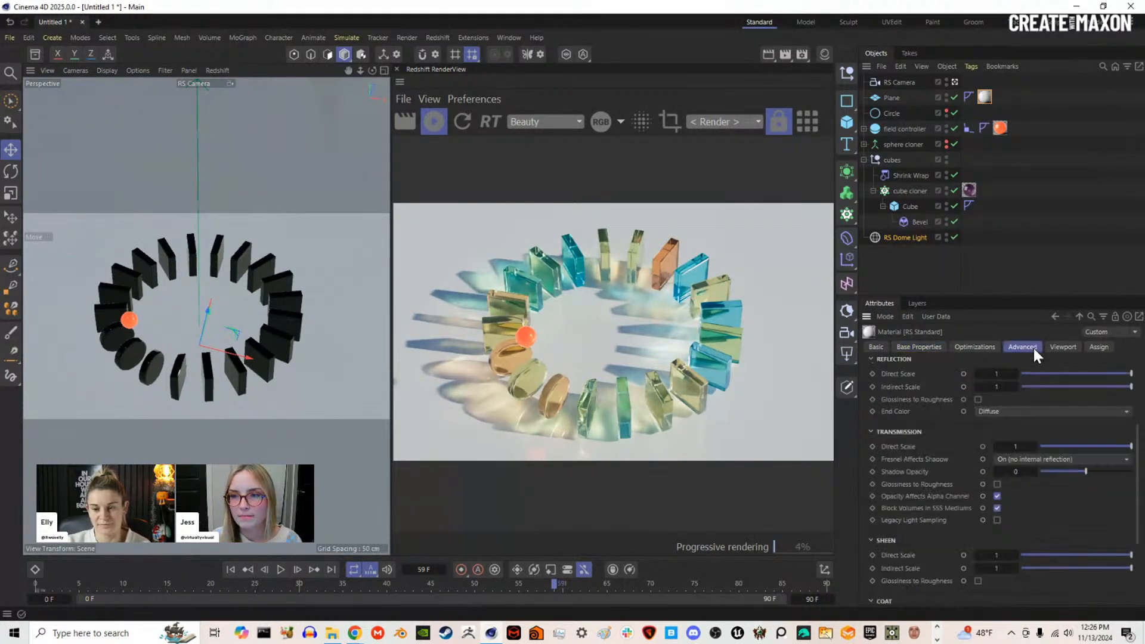
click(889, 238)
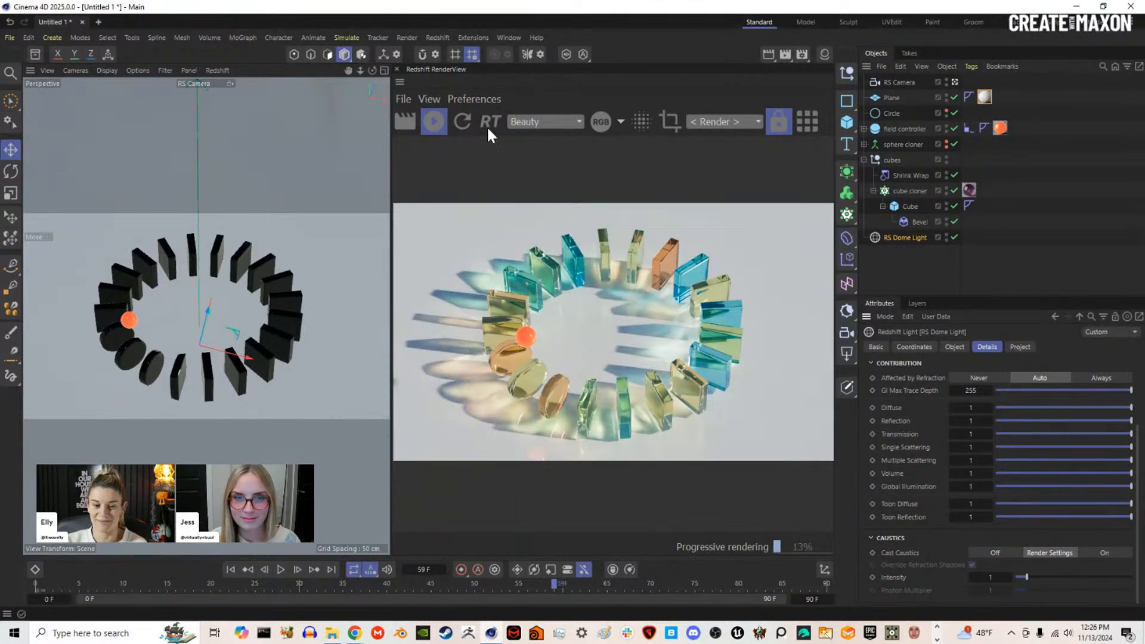
click(435, 122)
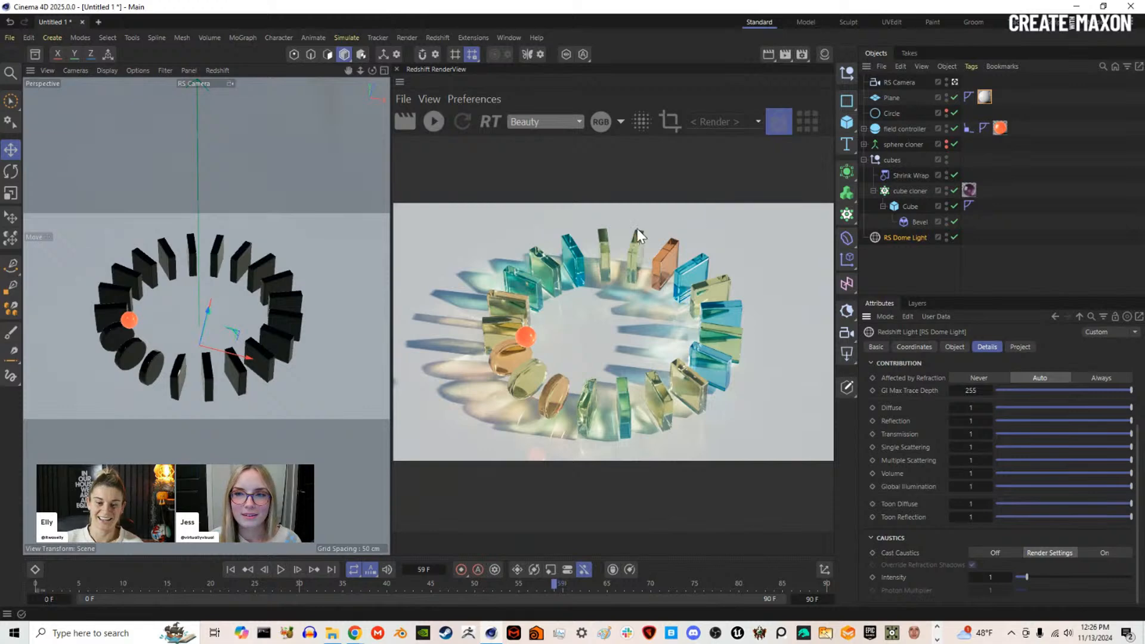
Step: Replace the glass block project with a new empty project and close the Redshift RenderView
click(98, 22)
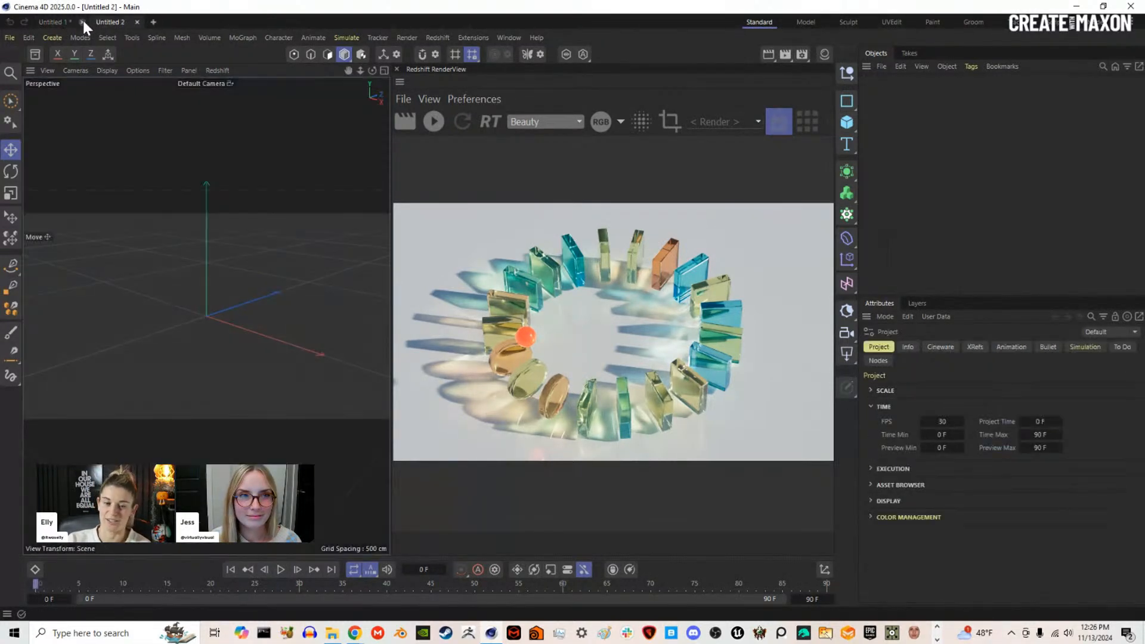
click(83, 22)
click(580, 361)
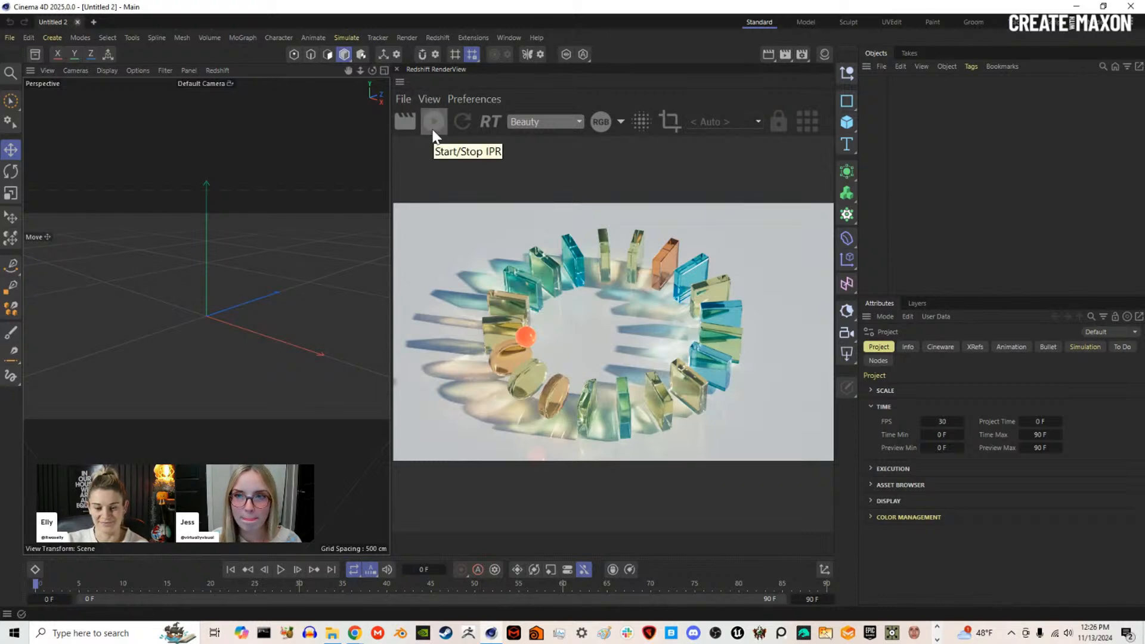
click(397, 69)
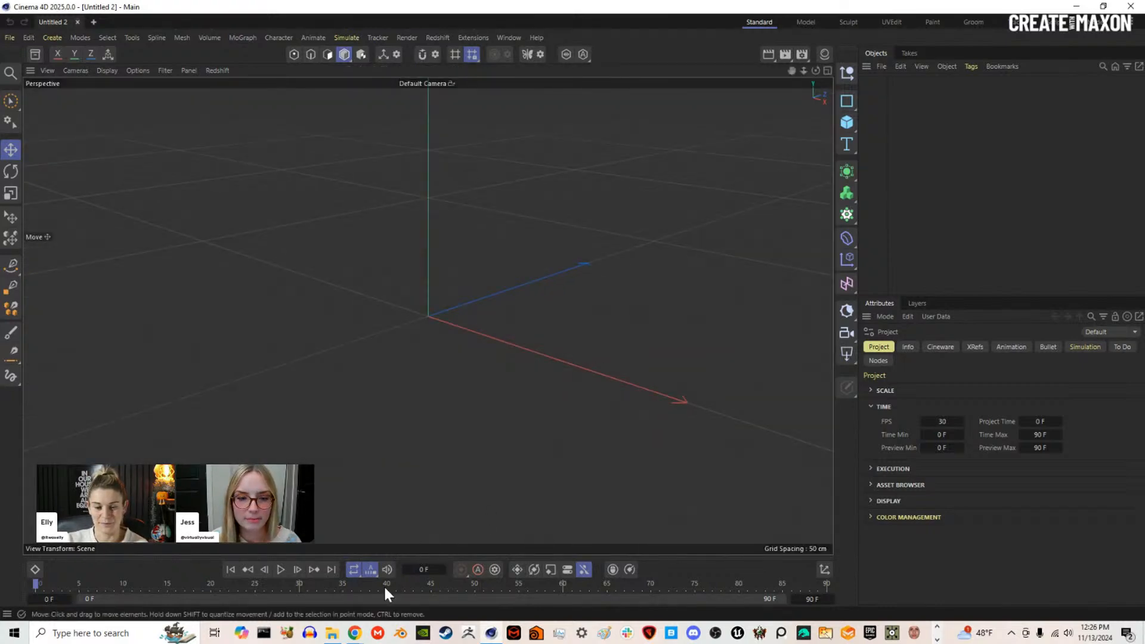
Step: Play the Rolling Discs Render V1 video from the Maxon Livestreams folder, and put the player and folder away
click(332, 635)
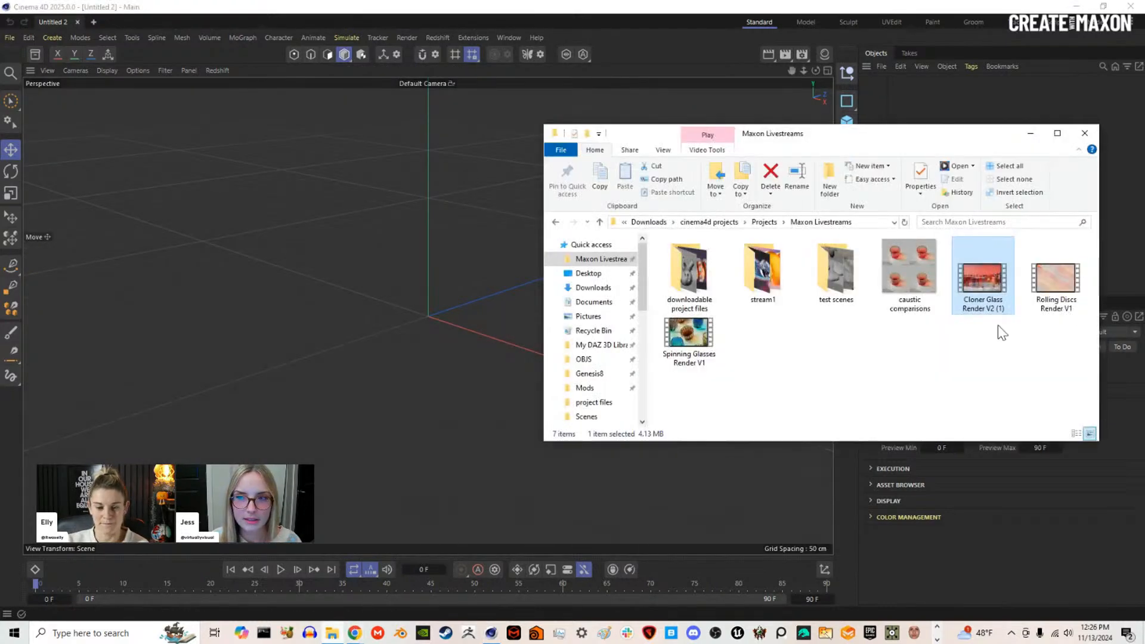
click(998, 384)
double_click(1056, 279)
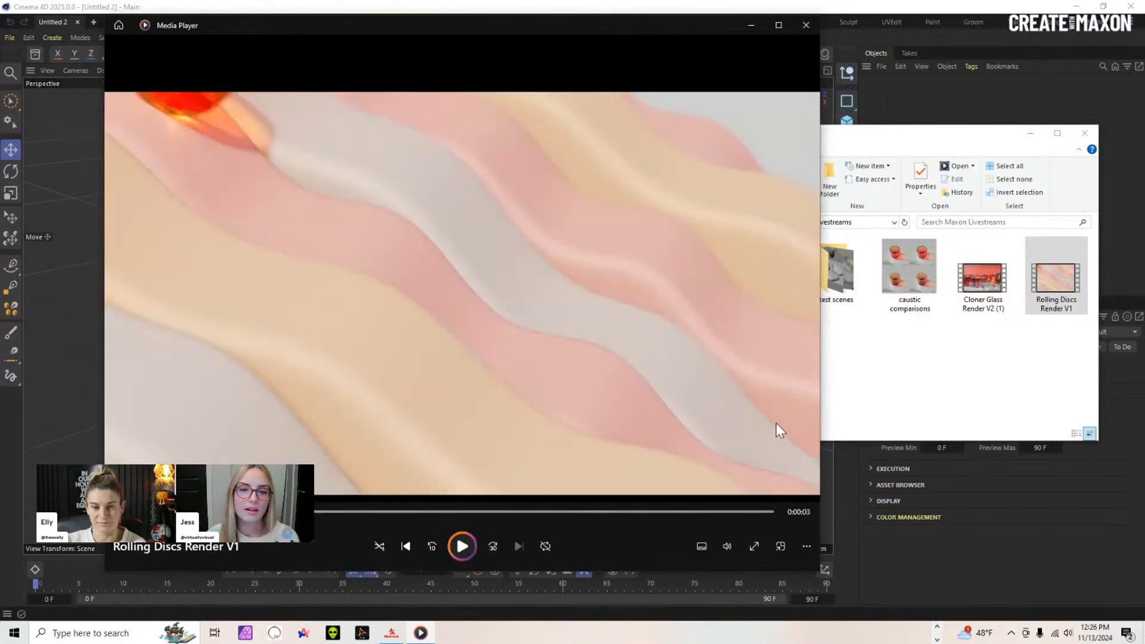
click(465, 549)
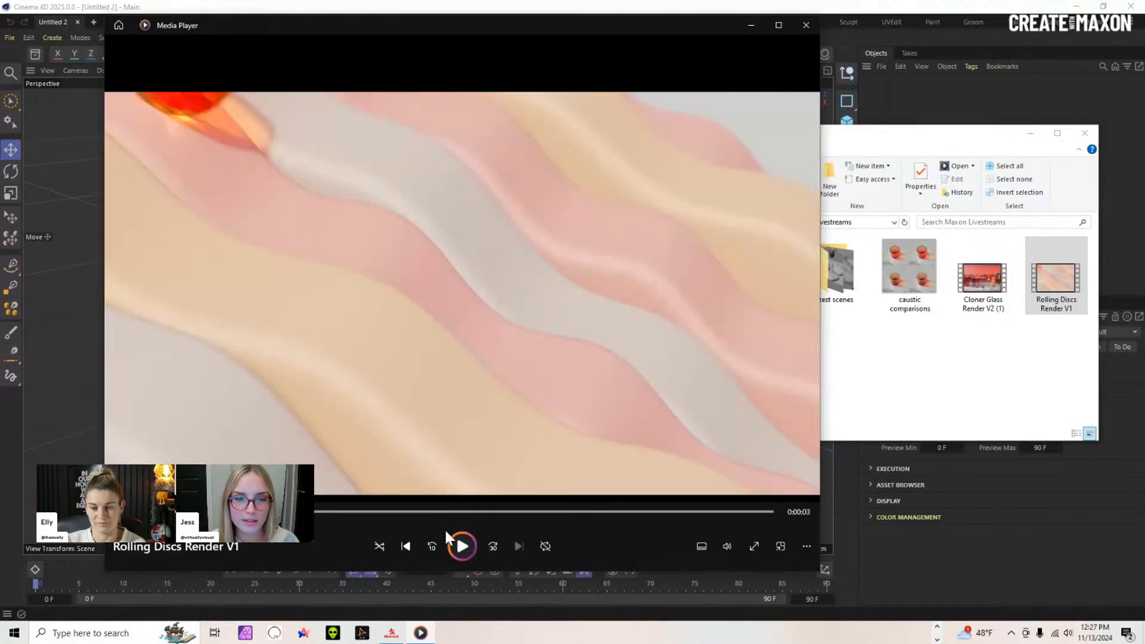
click(462, 546)
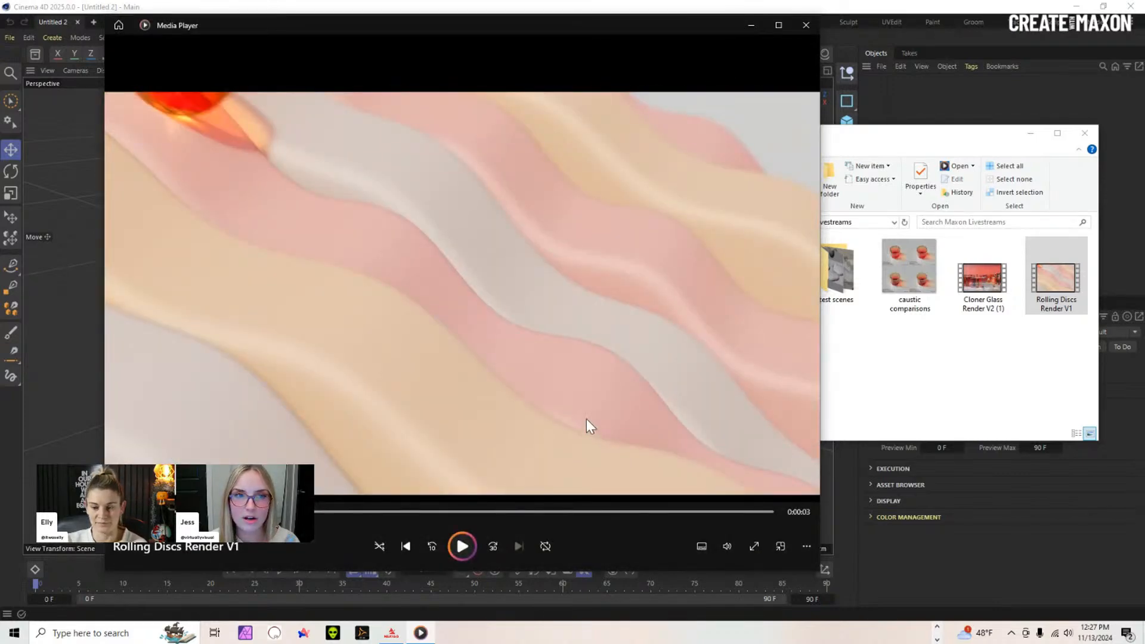
click(471, 552)
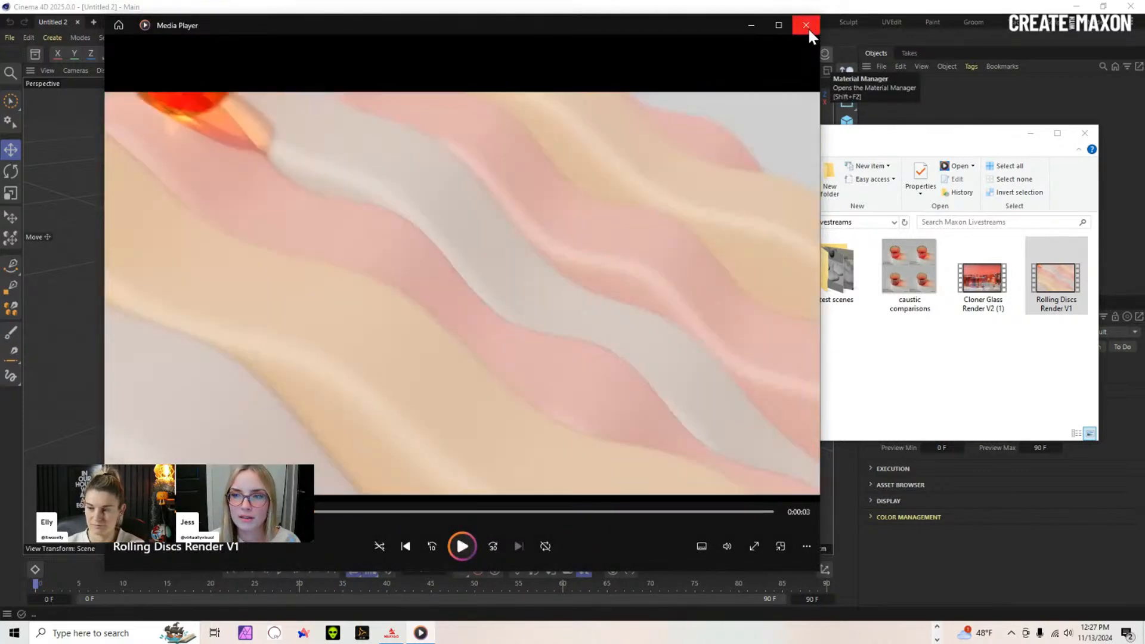
click(808, 27)
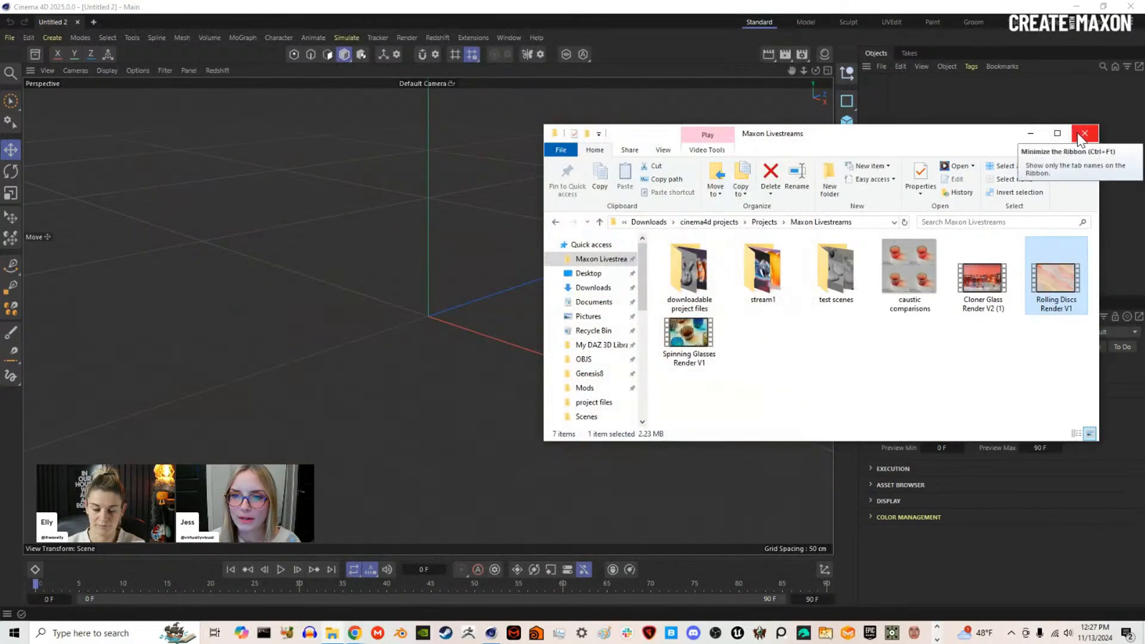
click(1028, 135)
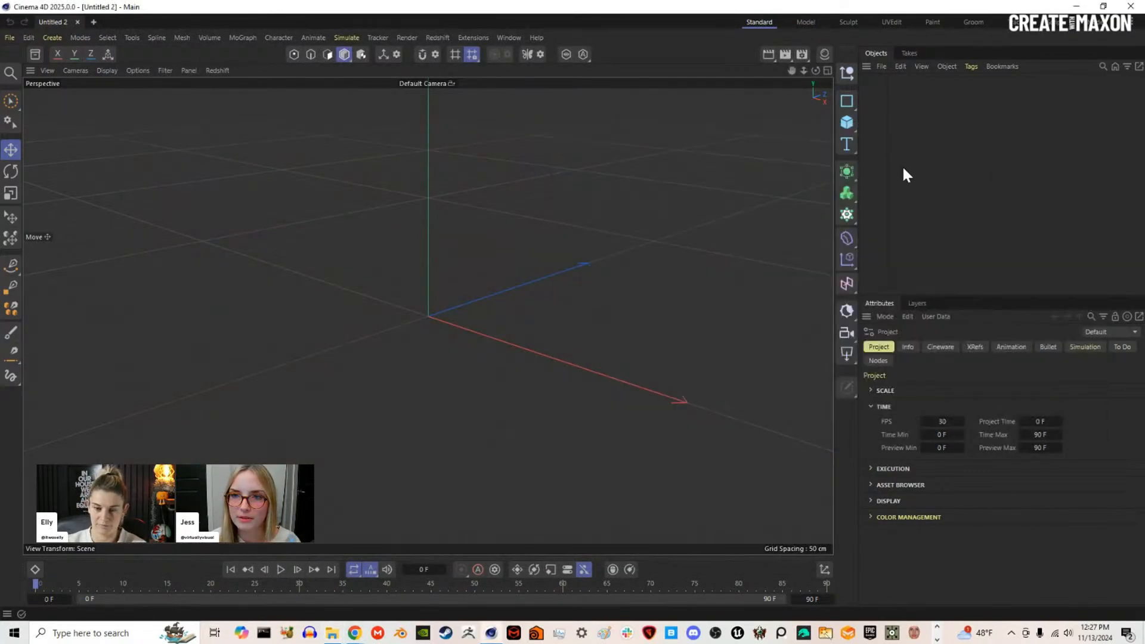
Step: Add a cube and resize it to about 351 cm in X and 88 cm in Z
click(846, 122)
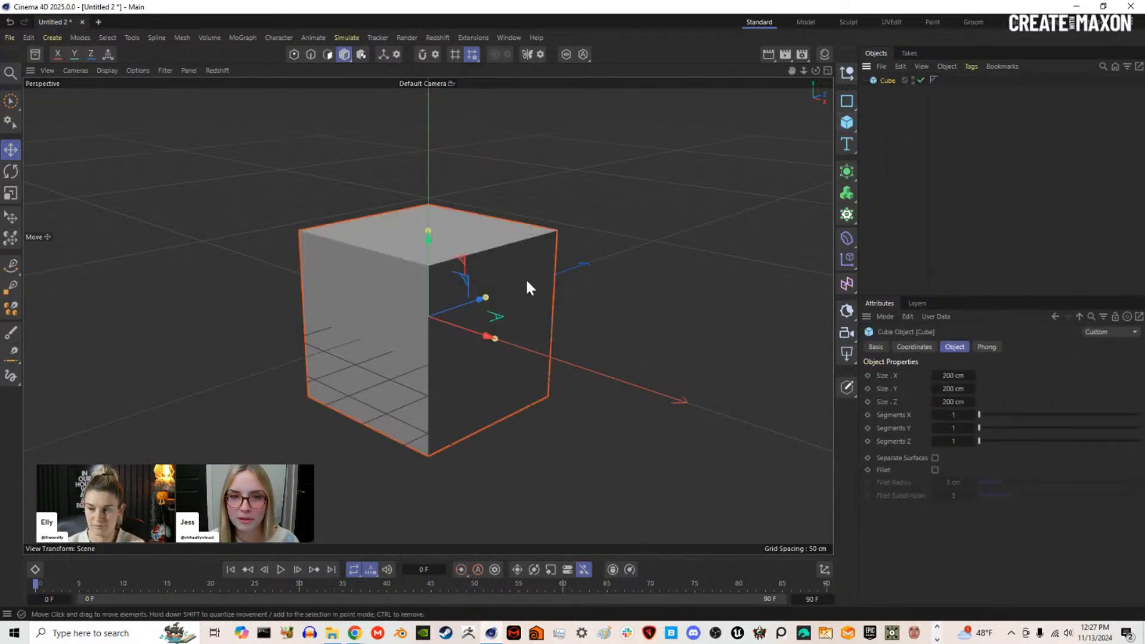
drag(486, 298, 459, 322)
scroll(464, 296, up, 3)
scroll(462, 301, down, 3)
drag(497, 339, 555, 361)
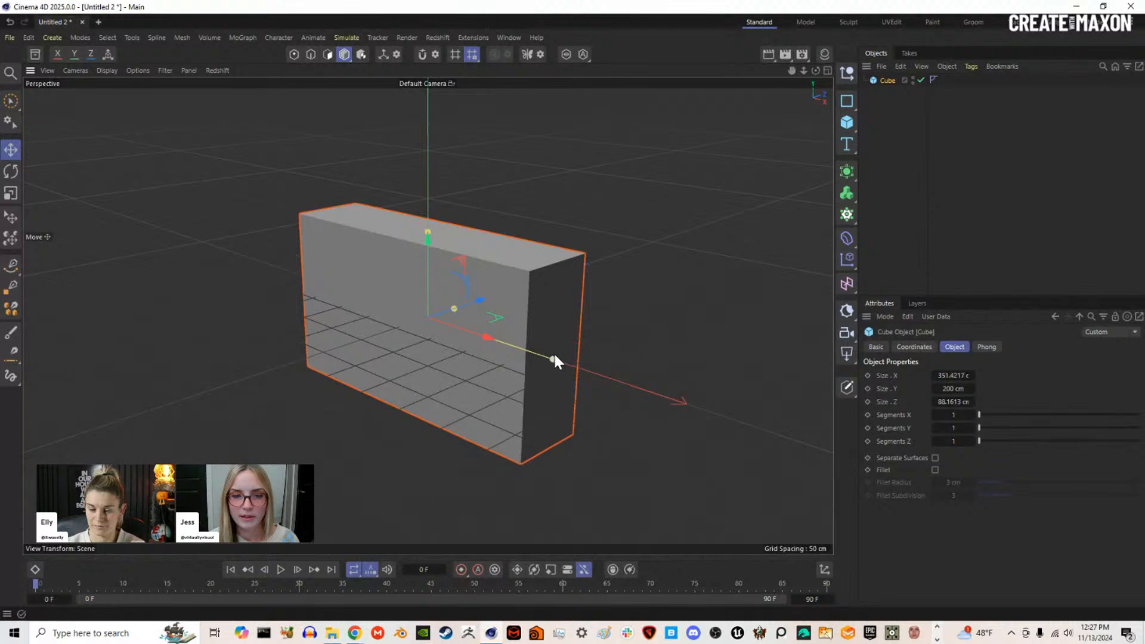
Step: Hide the workplane grid in the perspective viewport and leave the cube selected
click(165, 71)
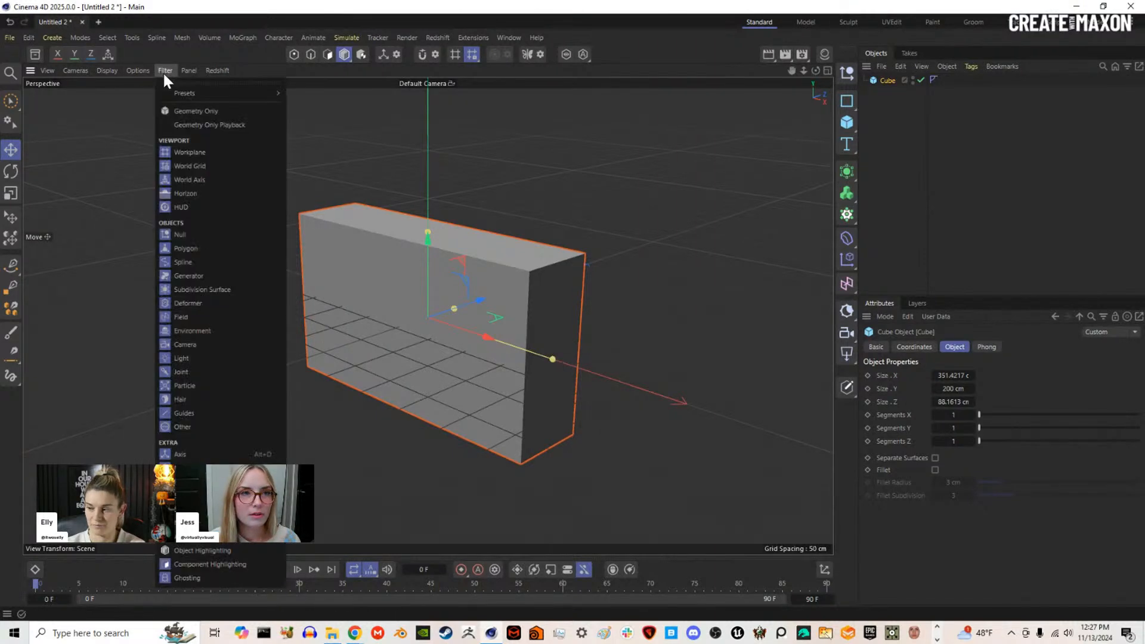
click(184, 148)
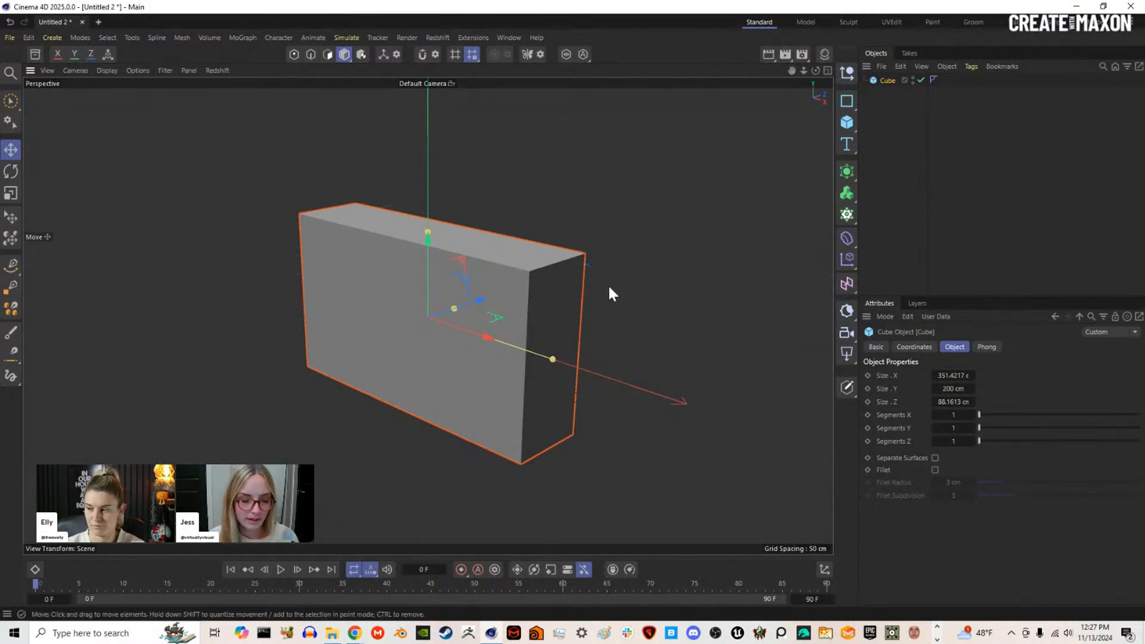
click(935, 190)
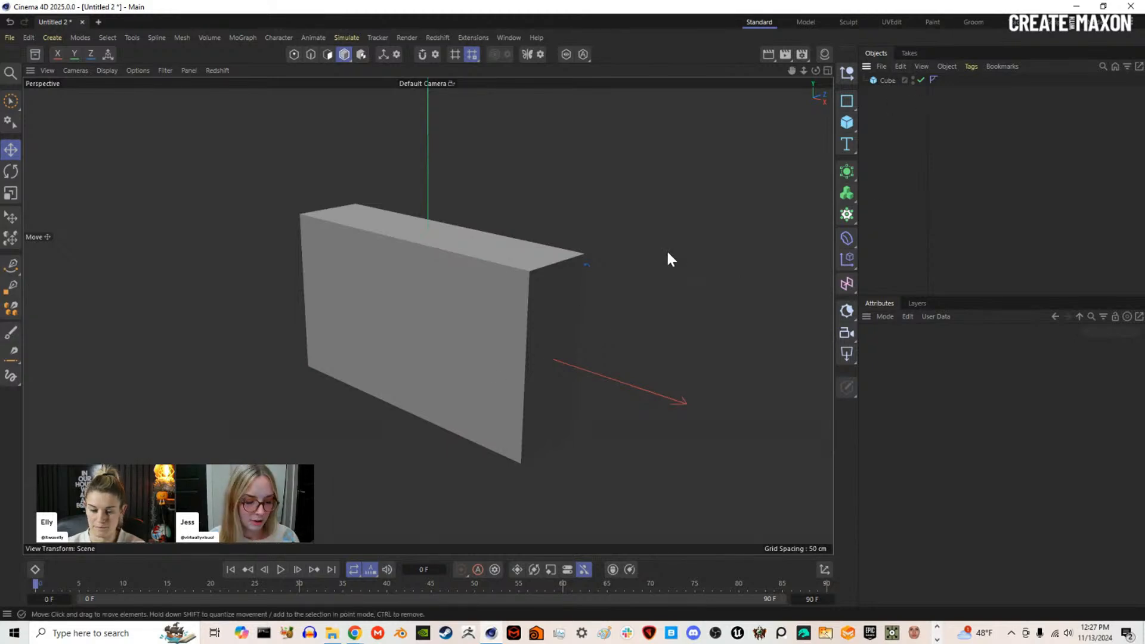
scroll(532, 263, up, 2)
click(498, 317)
scroll(501, 334, down, 1)
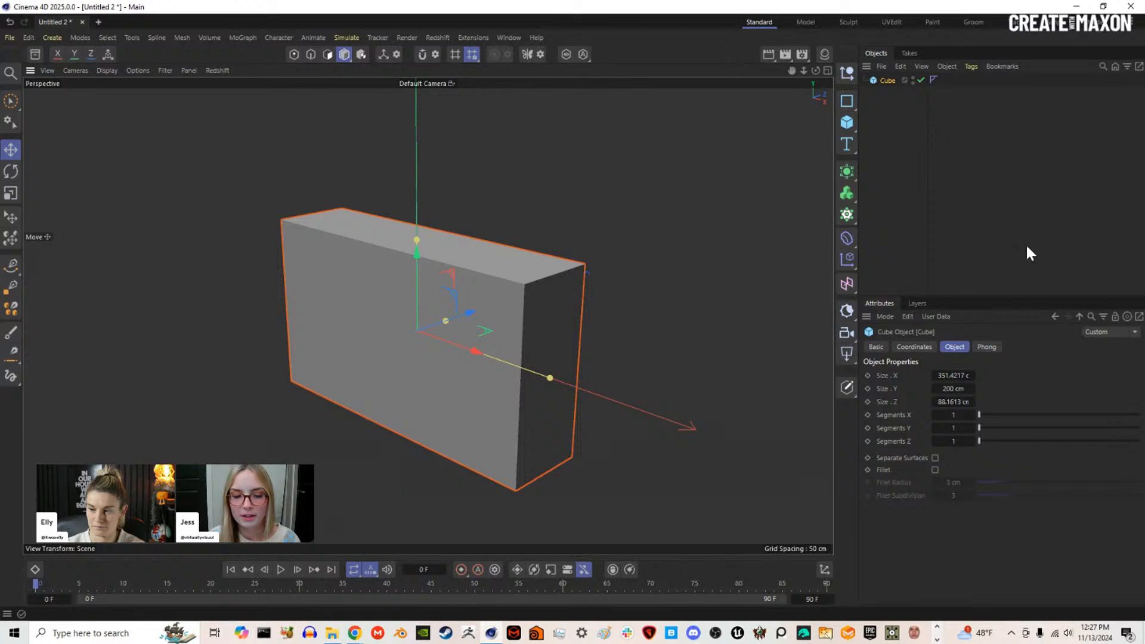
Step: Add a Formula deformer to the scene and show its object properties
click(846, 238)
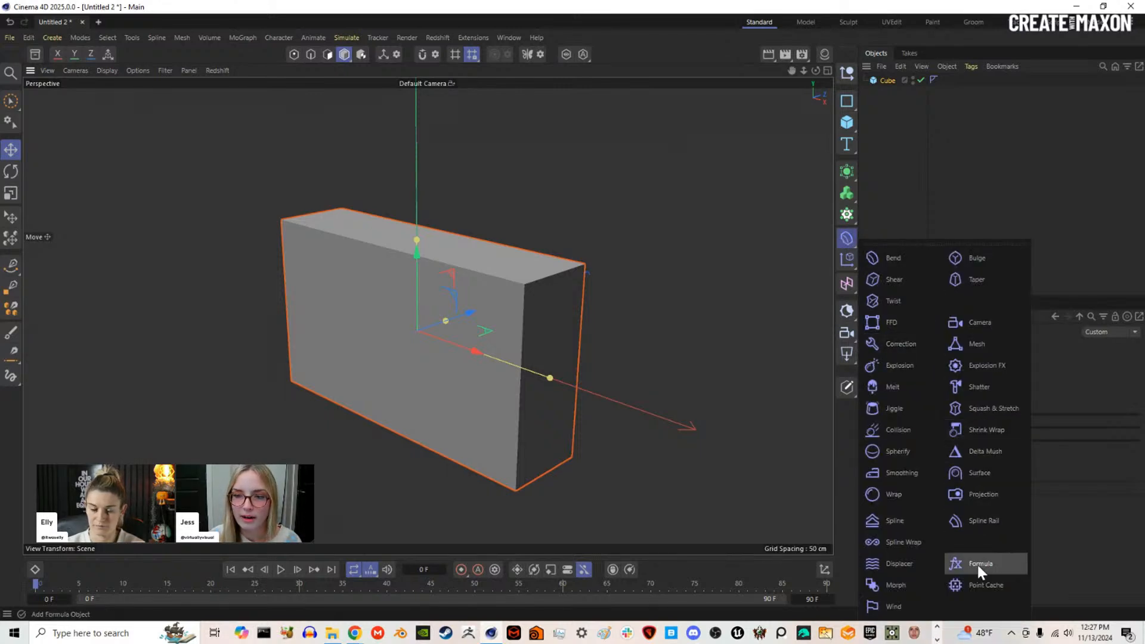
click(981, 565)
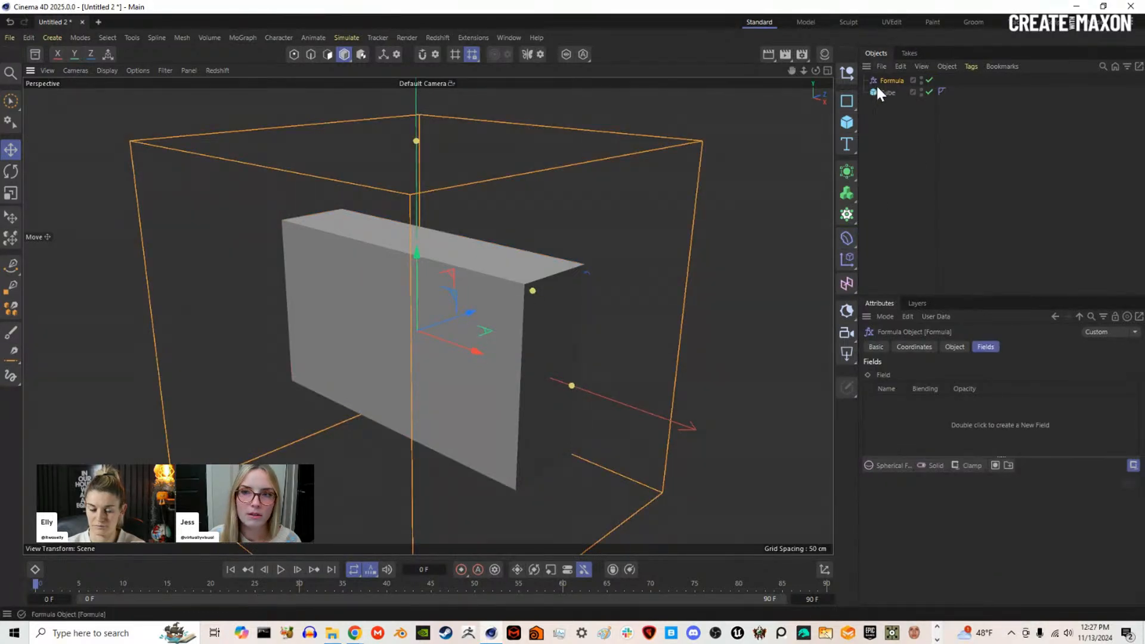
click(848, 259)
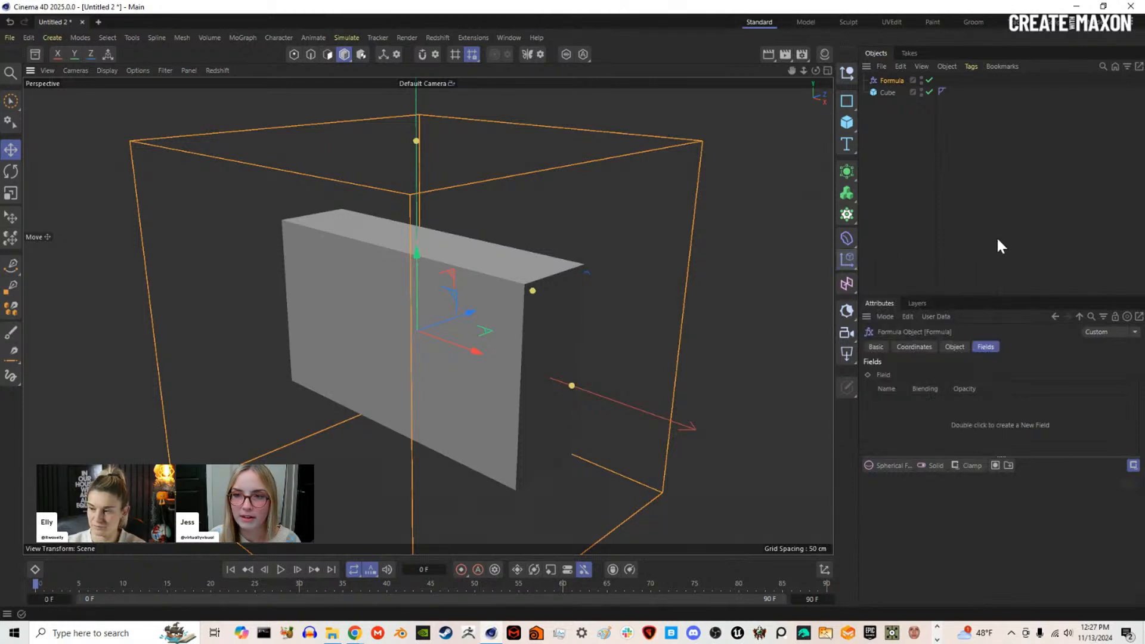
click(852, 283)
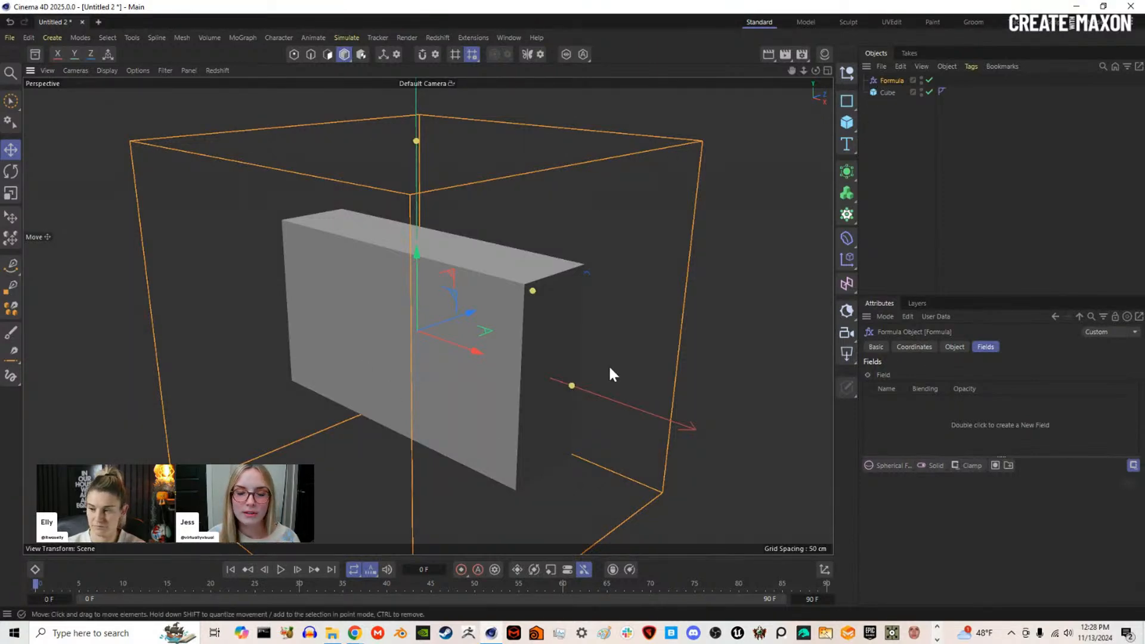
click(958, 348)
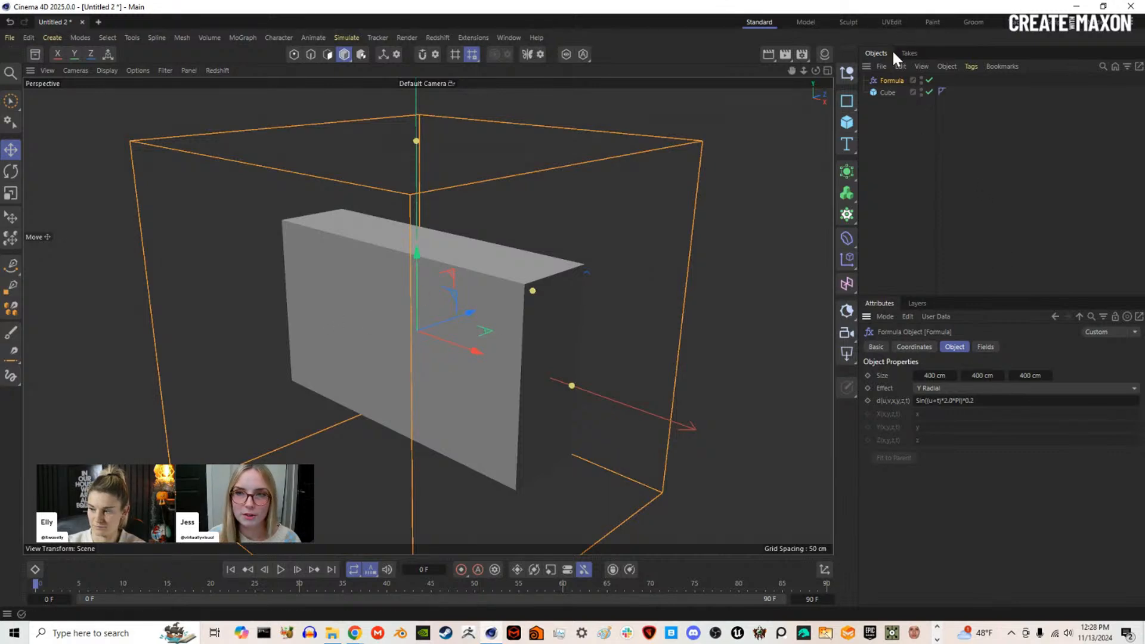
Step: Subdivide the cube into 11 by 13 by 13 segments in X, Y and Z and make the Formula deformer its child
click(887, 92)
drag(979, 415, 1080, 429)
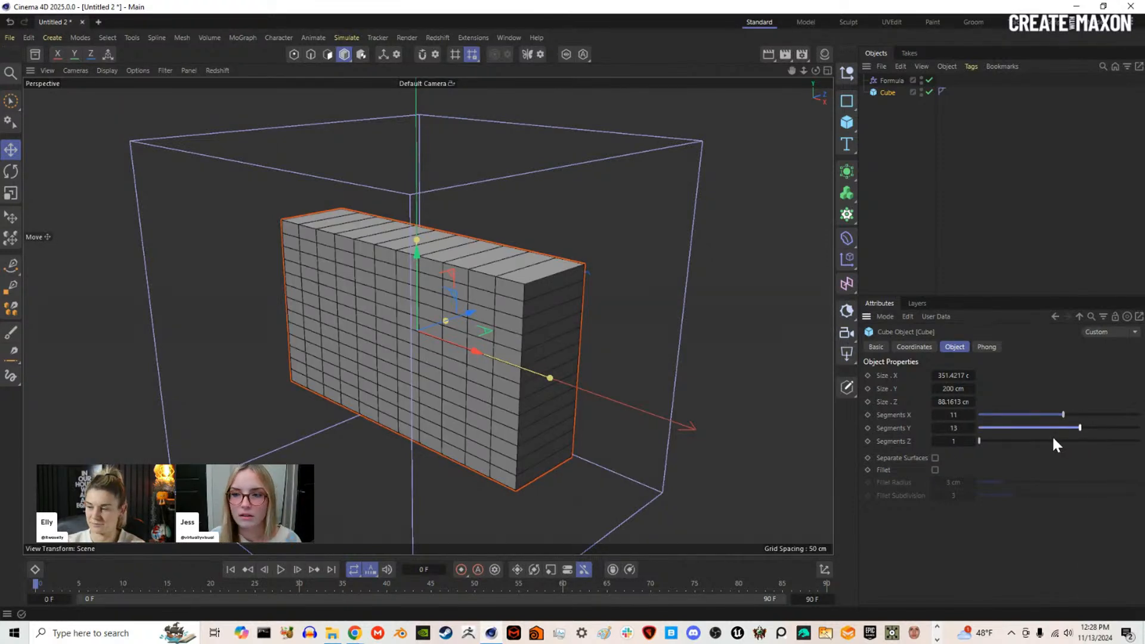
click(1081, 441)
drag(892, 83, 899, 76)
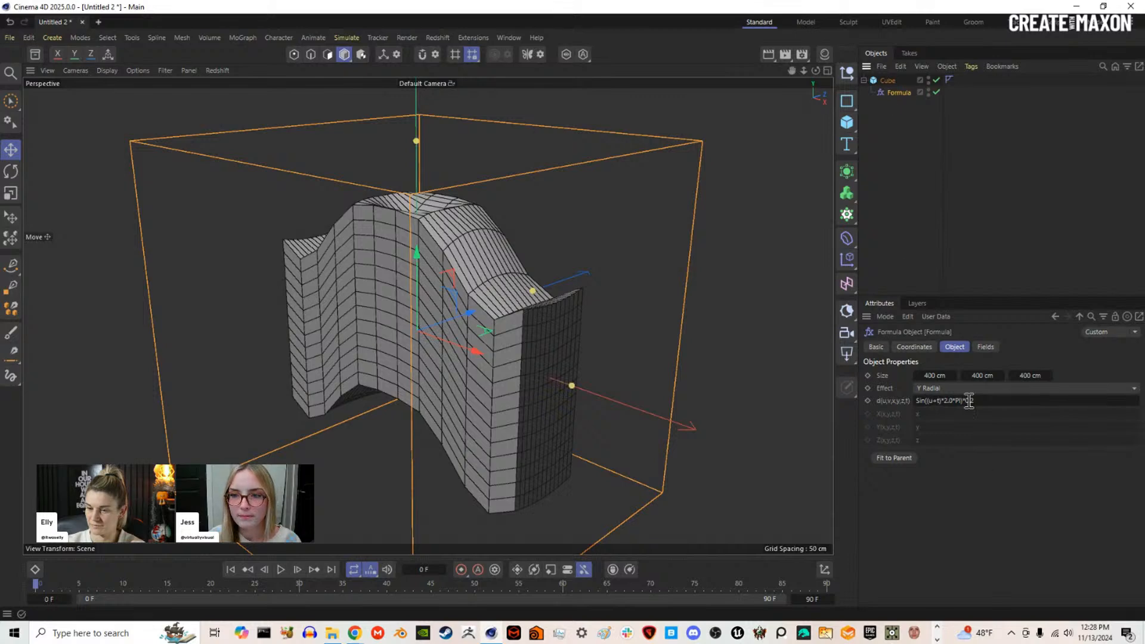
Step: Set the cube's segments to 20 in X, 12 in Y and 19 in Z, and inspect the deformed mesh
click(889, 81)
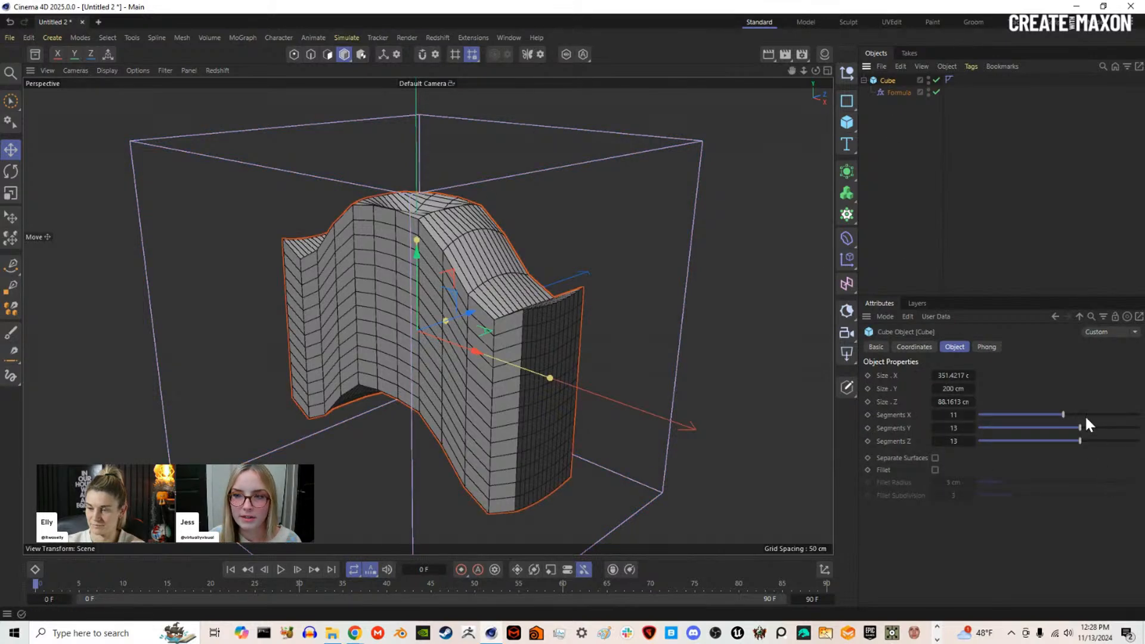
drag(1117, 414, 1133, 447)
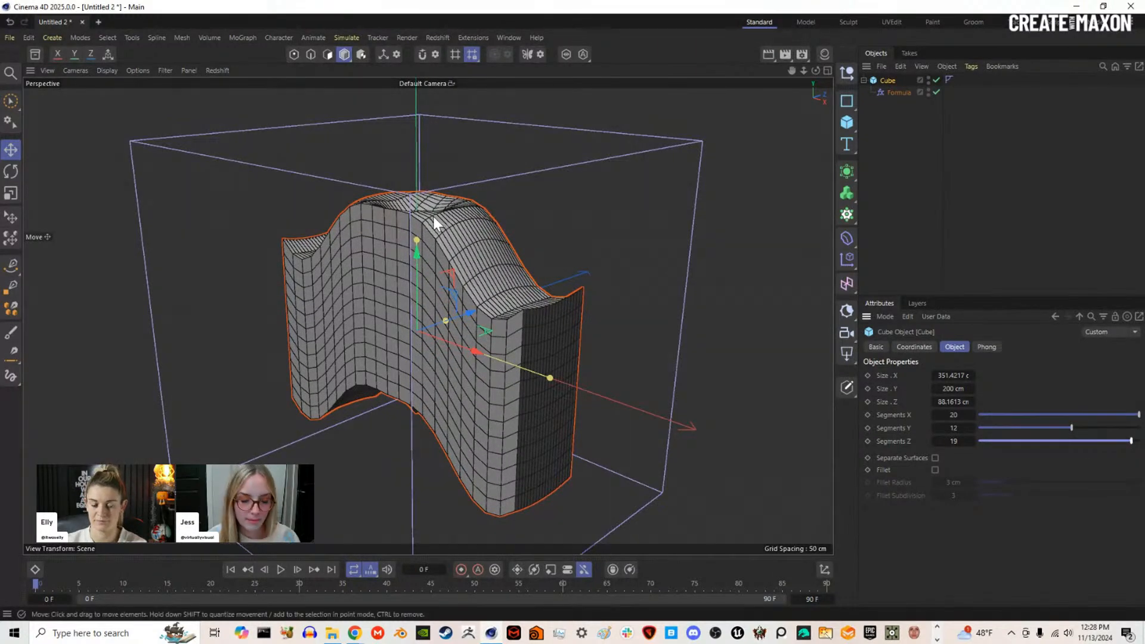
alt+drag(395, 179, 448, 280)
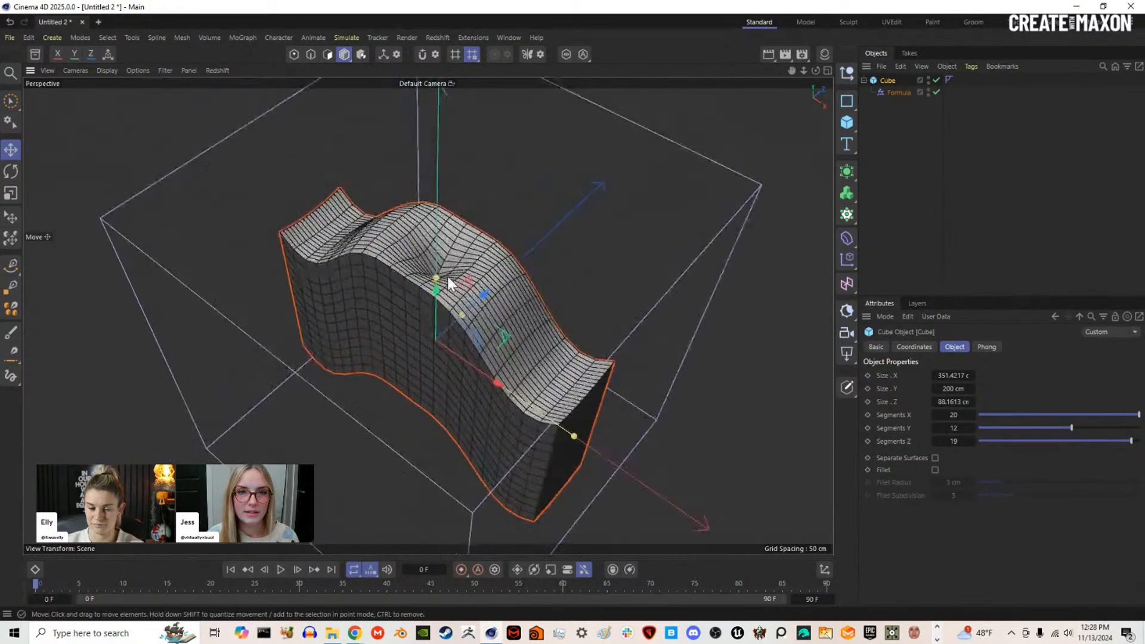
scroll(447, 277, up, 3)
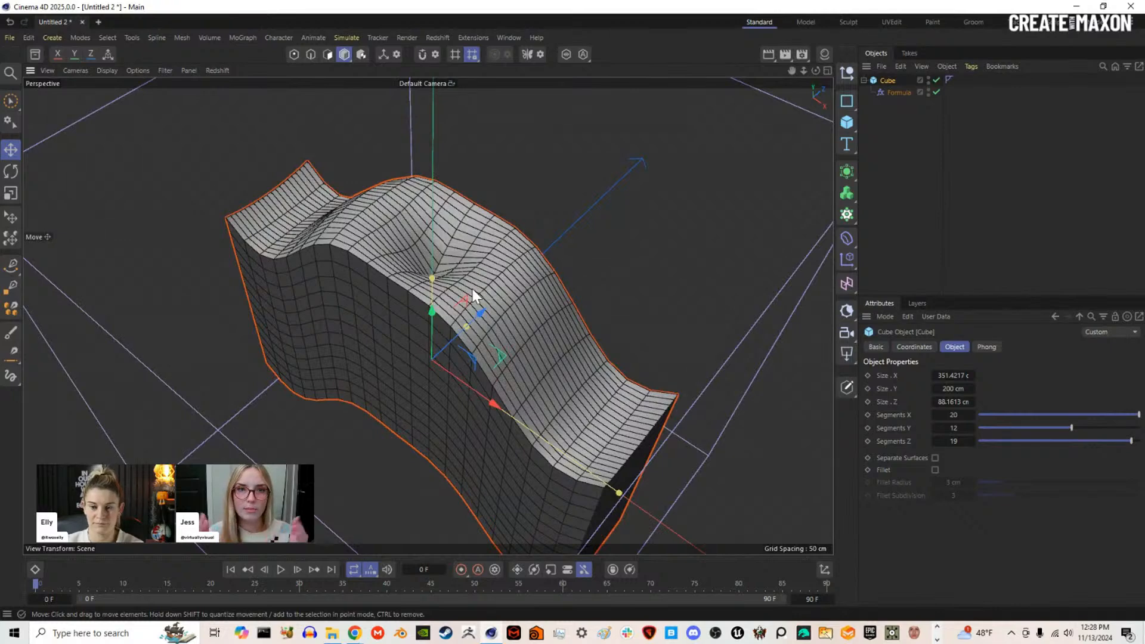
alt+drag(507, 363, 564, 335)
scroll(485, 316, down, 3)
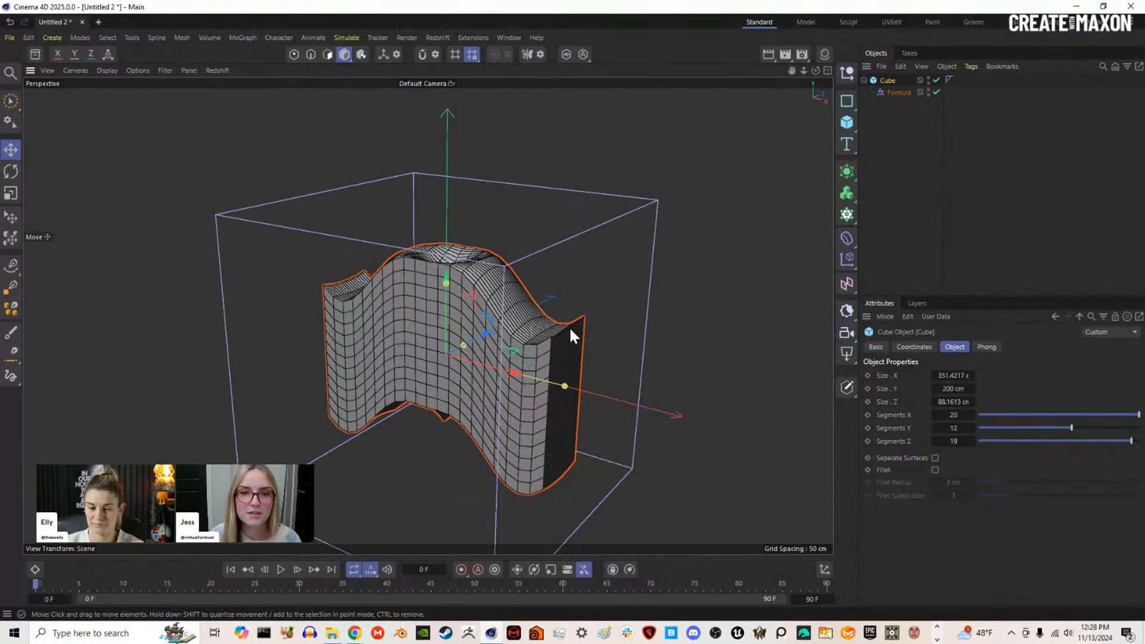
Step: Move the Formula deformer along negative X towards the cube's end and resize it to 306 cm in X and 203 cm in Y
click(896, 92)
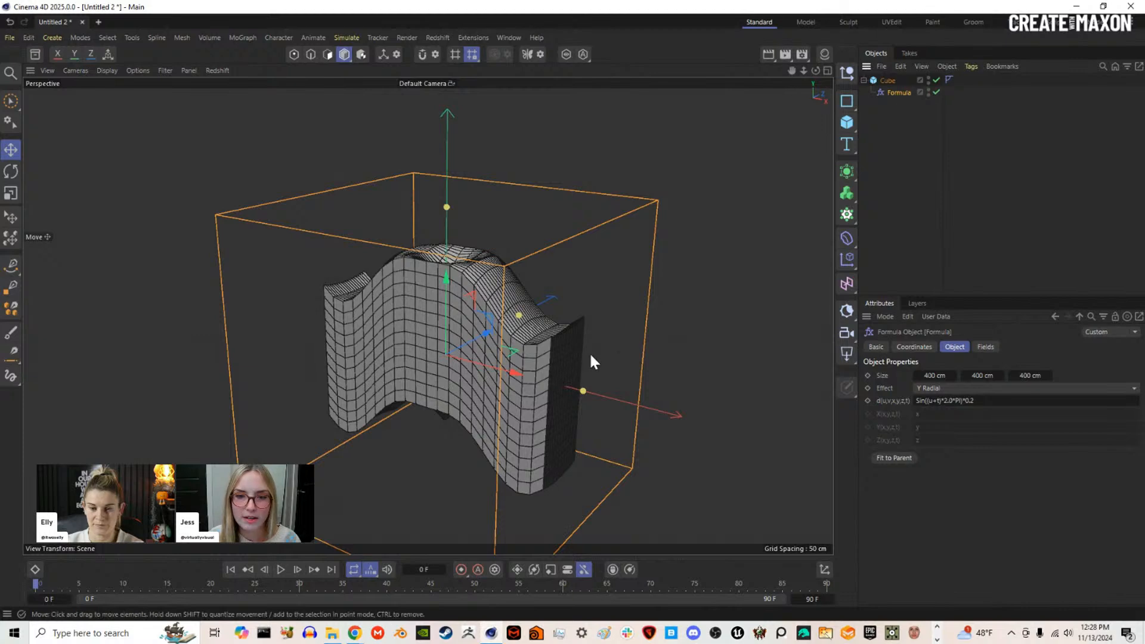
drag(517, 374, 370, 357)
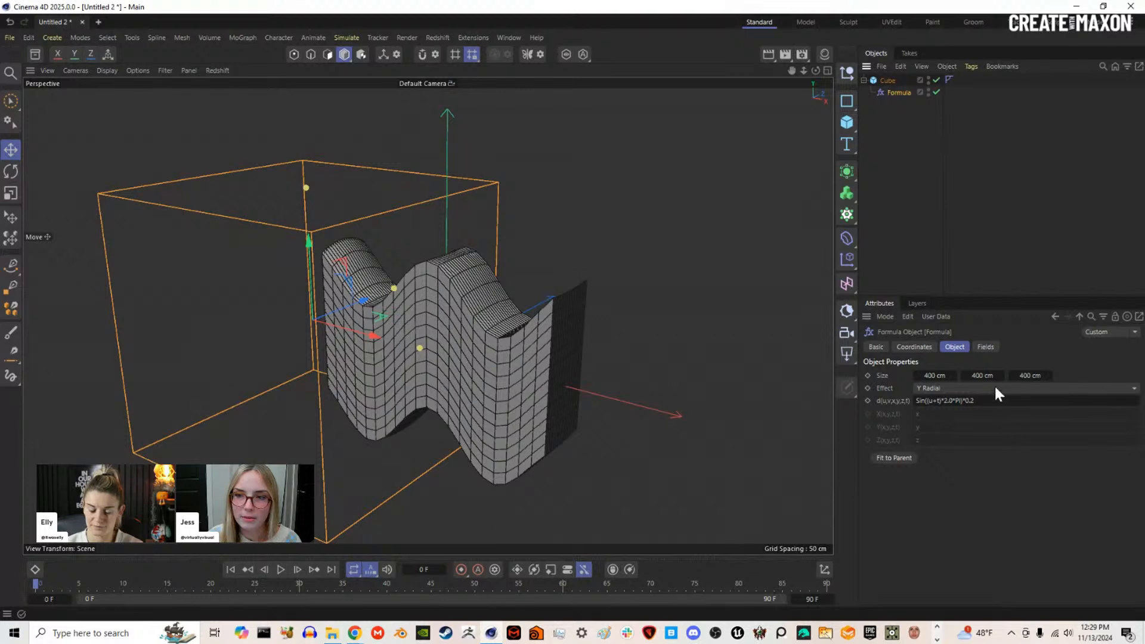
drag(982, 375, 930, 377)
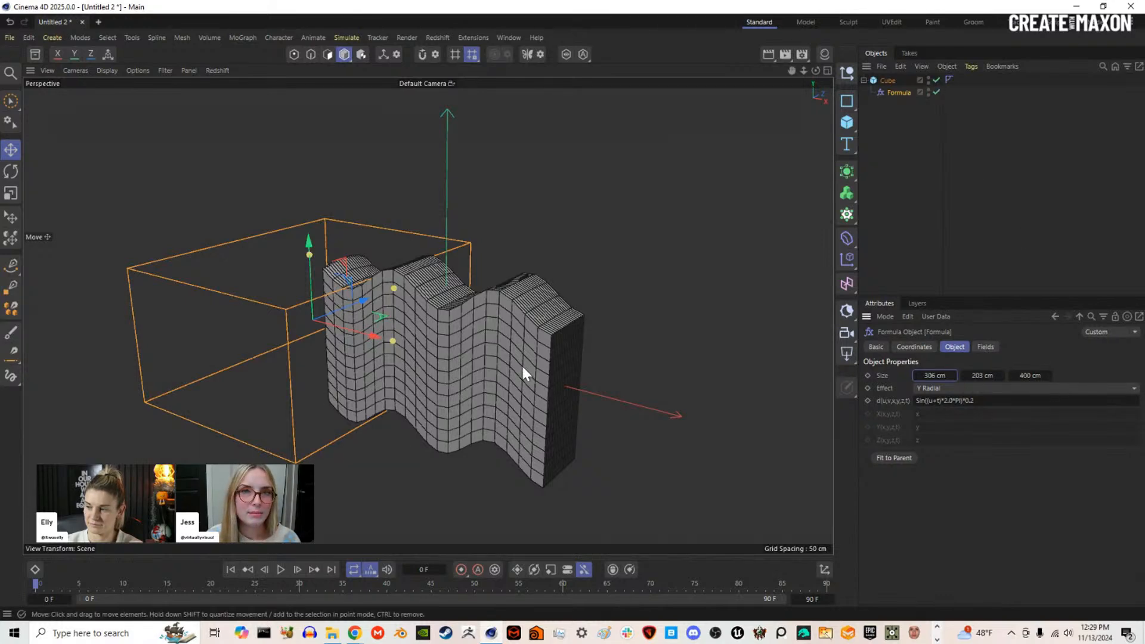
Step: Add a Linear Field to the Formula deformer, pointing +Y with a length of about 45 cm, and shift it along X into the cube
click(987, 346)
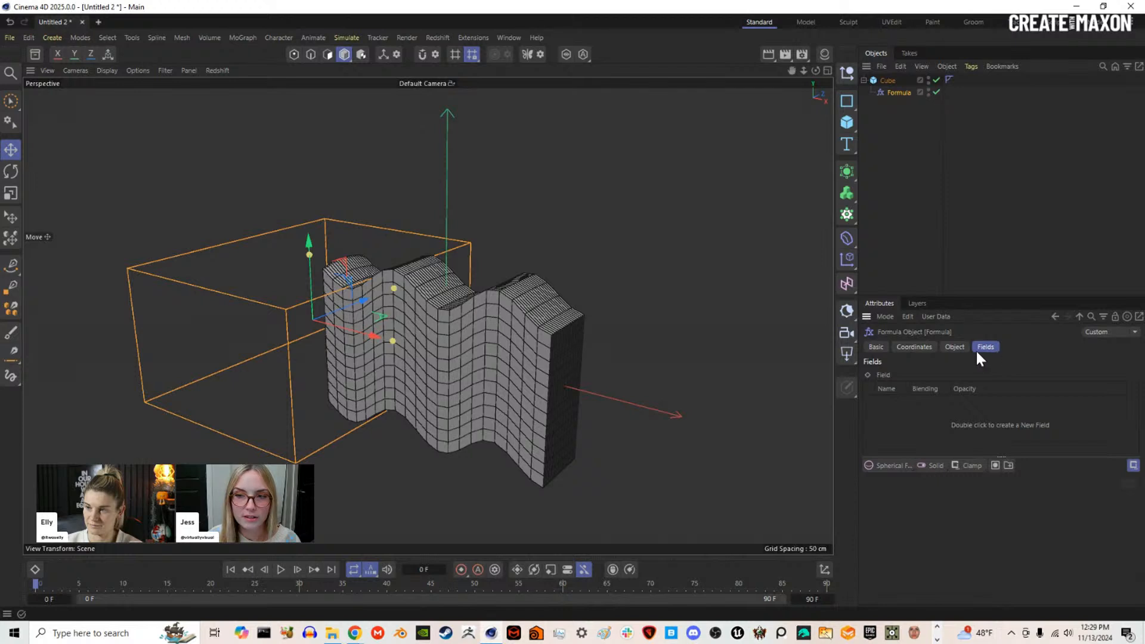
click(893, 465)
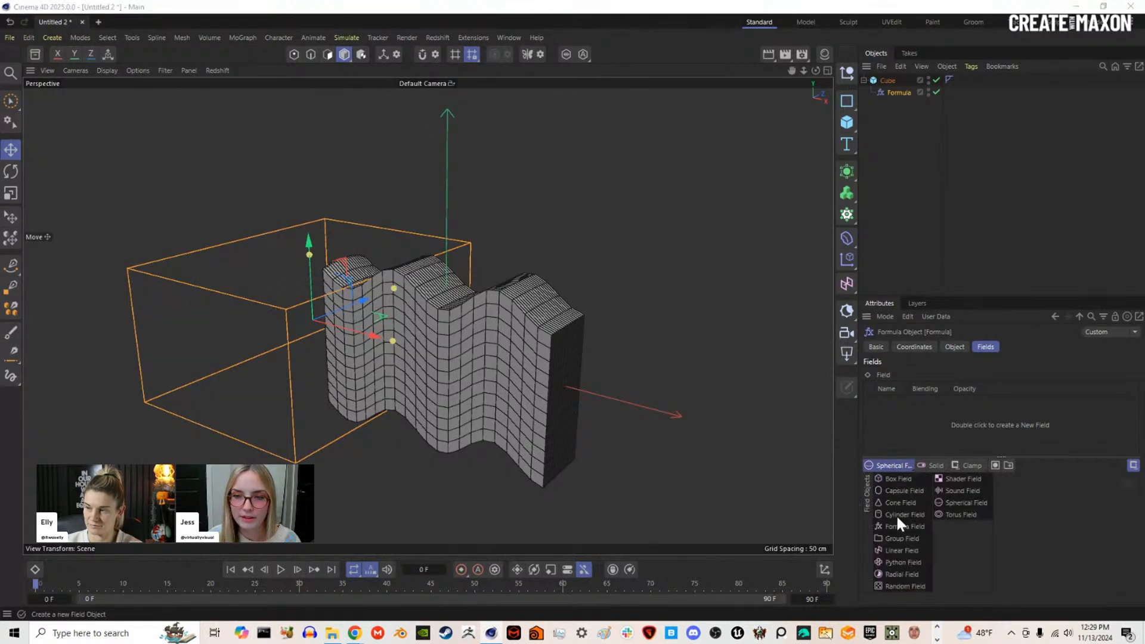
click(913, 550)
click(1011, 541)
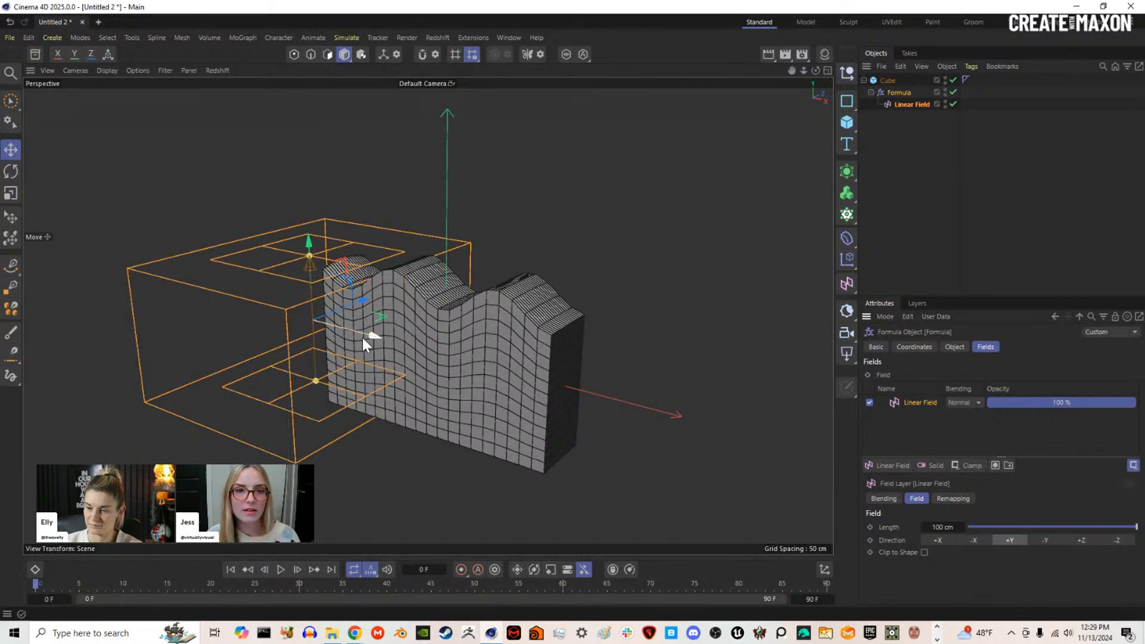
drag(360, 332, 348, 300)
mouse_move(342, 260)
mouse_down()
mouse_move(347, 232)
mouse_move(349, 259)
mouse_move(349, 243)
mouse_up()
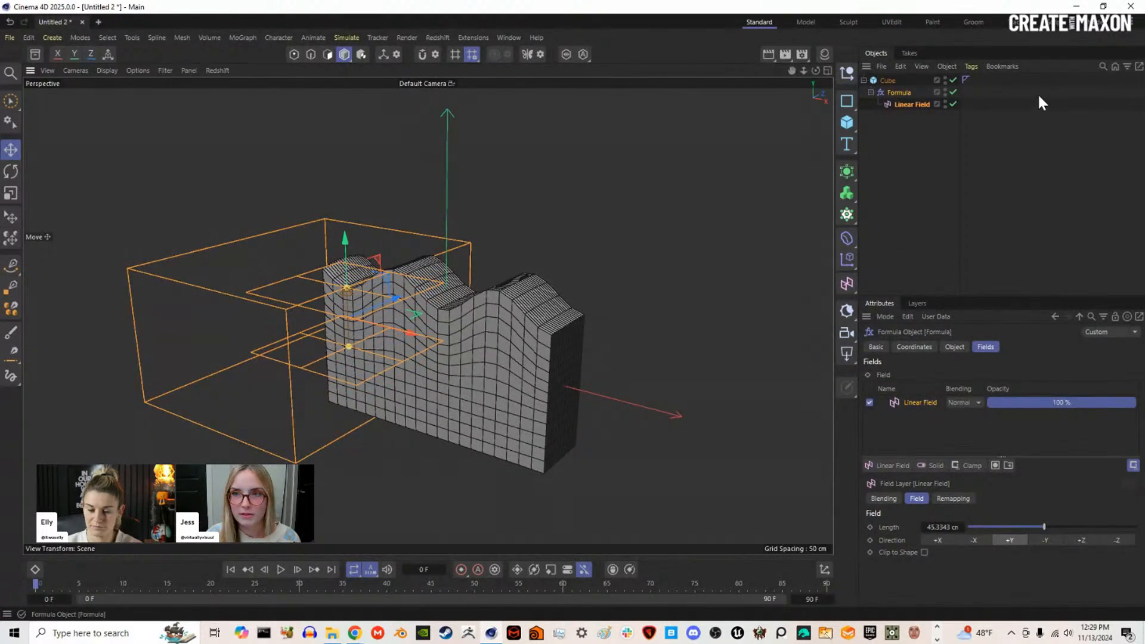
Step: Hide the Formula deformer's cage in the viewport, play the wave animation, and return to frame 0
click(946, 90)
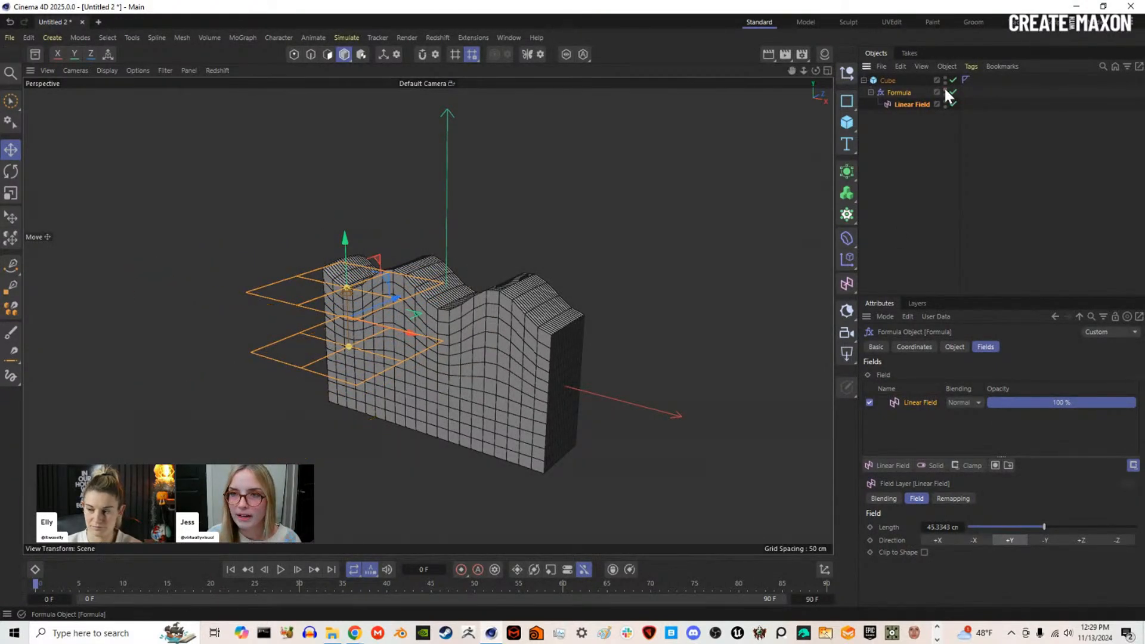
click(922, 161)
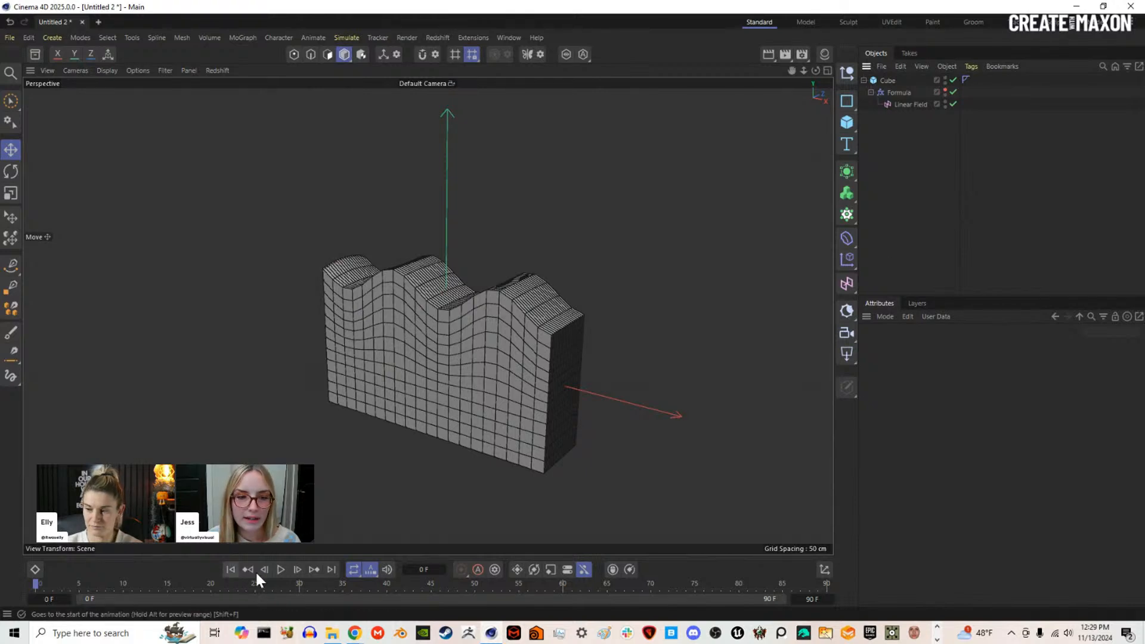
click(284, 570)
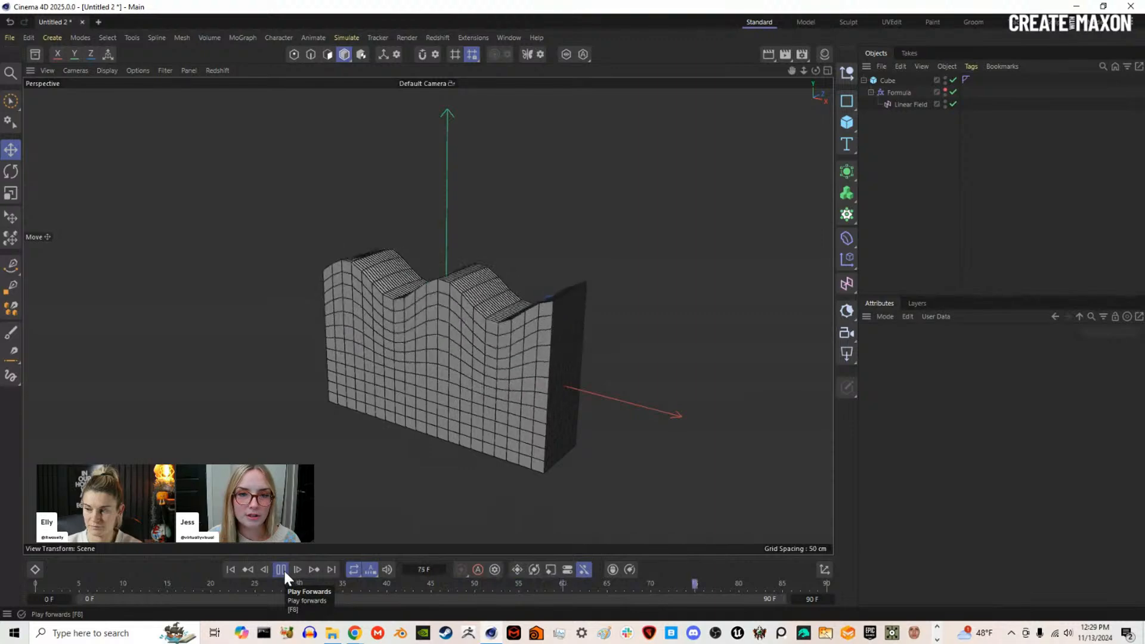
scroll(478, 413, up, 3)
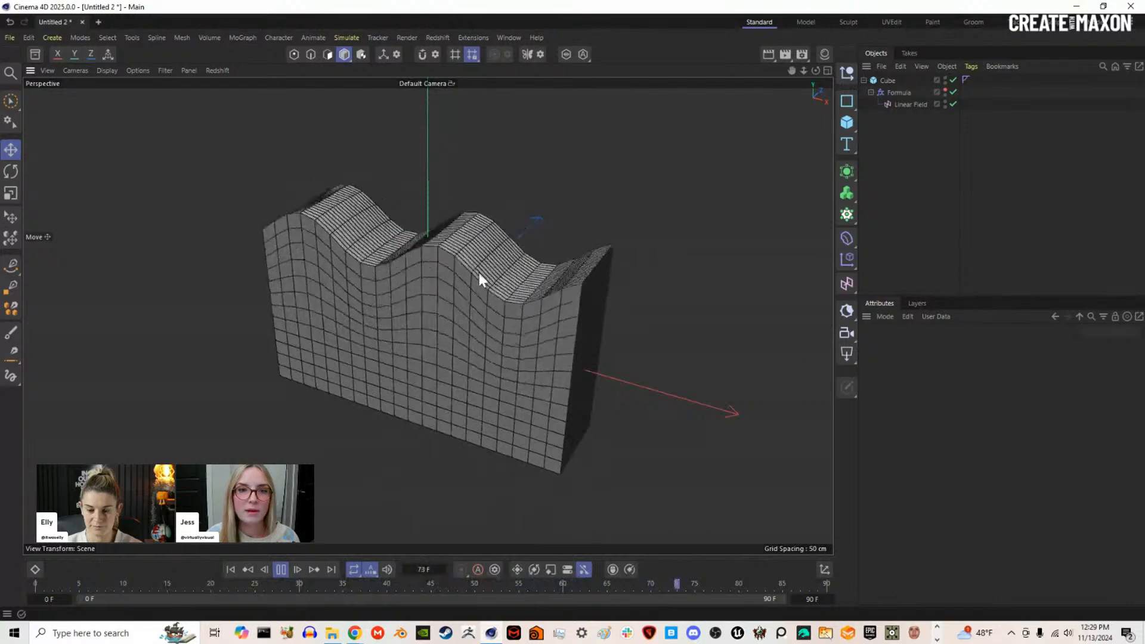
click(280, 570)
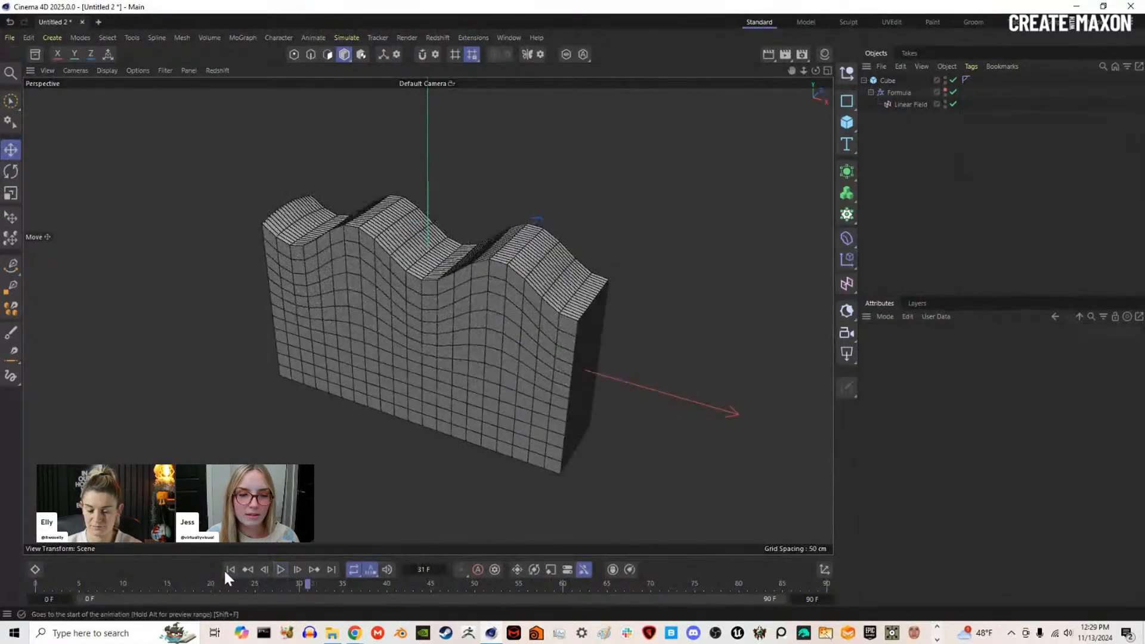
click(230, 569)
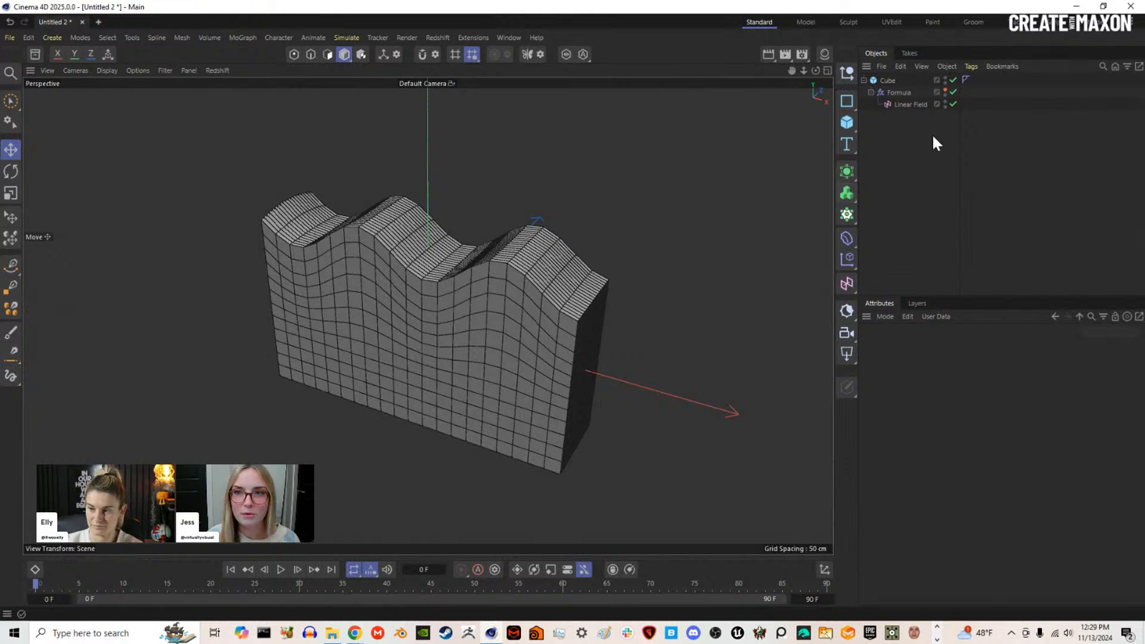
Step: Rotate the cube about its Z axis so the wavy surface slopes down towards positive X
click(558, 313)
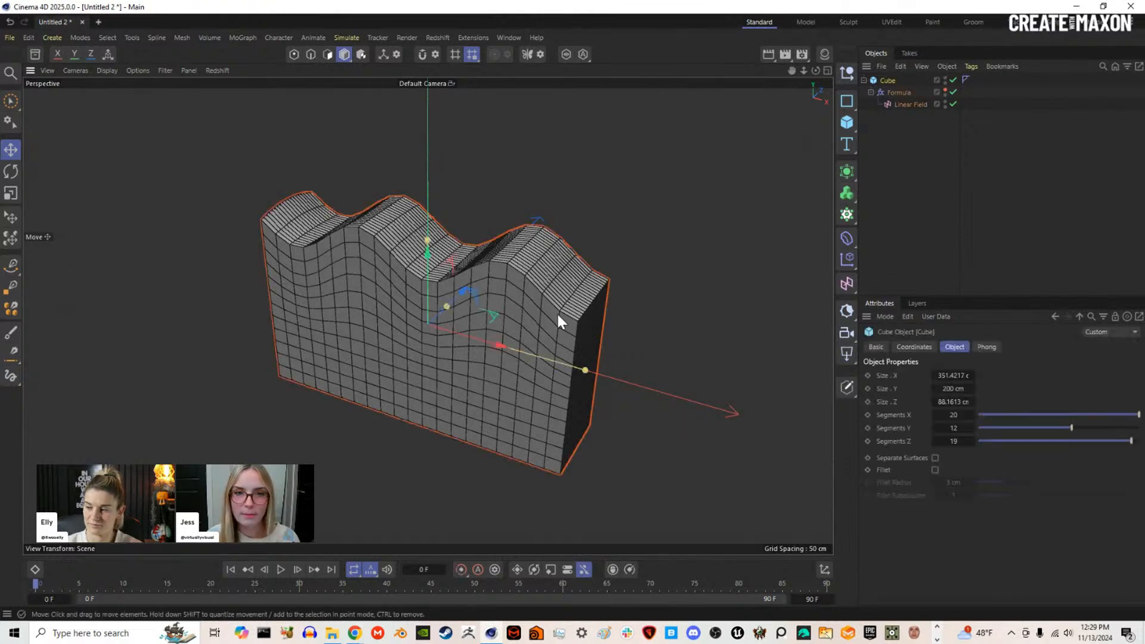
key(r)
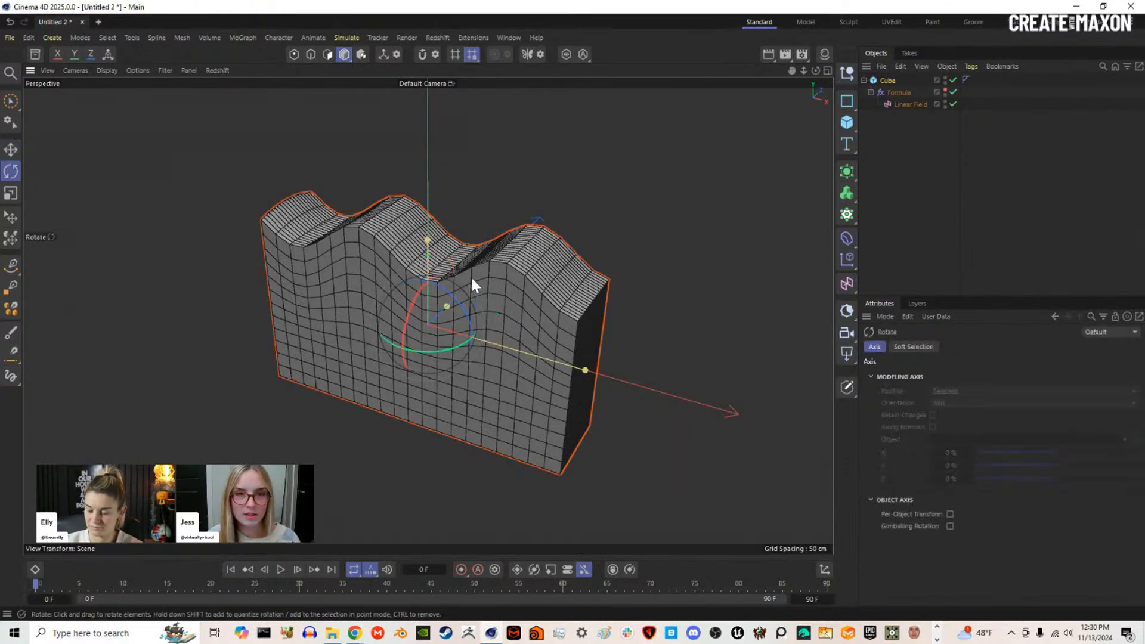
drag(457, 298, 480, 314)
Step: Duplicate the cube with its deformer three times side by side along Z, and display the viewport shading without lines
click(889, 79)
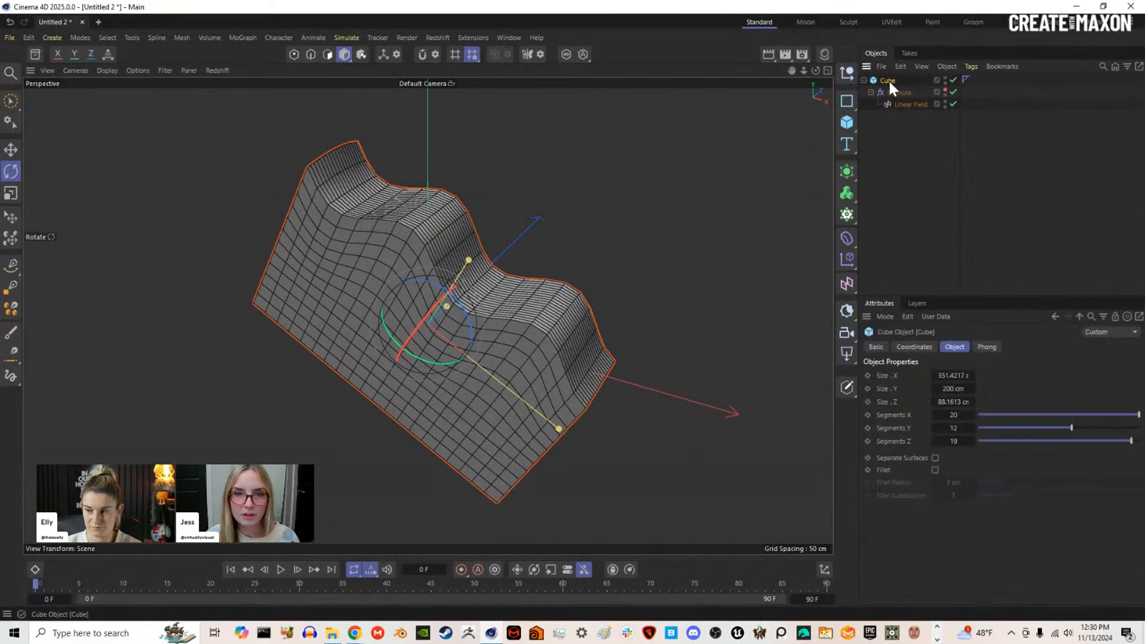
key(e)
alt+drag(542, 305, 406, 315)
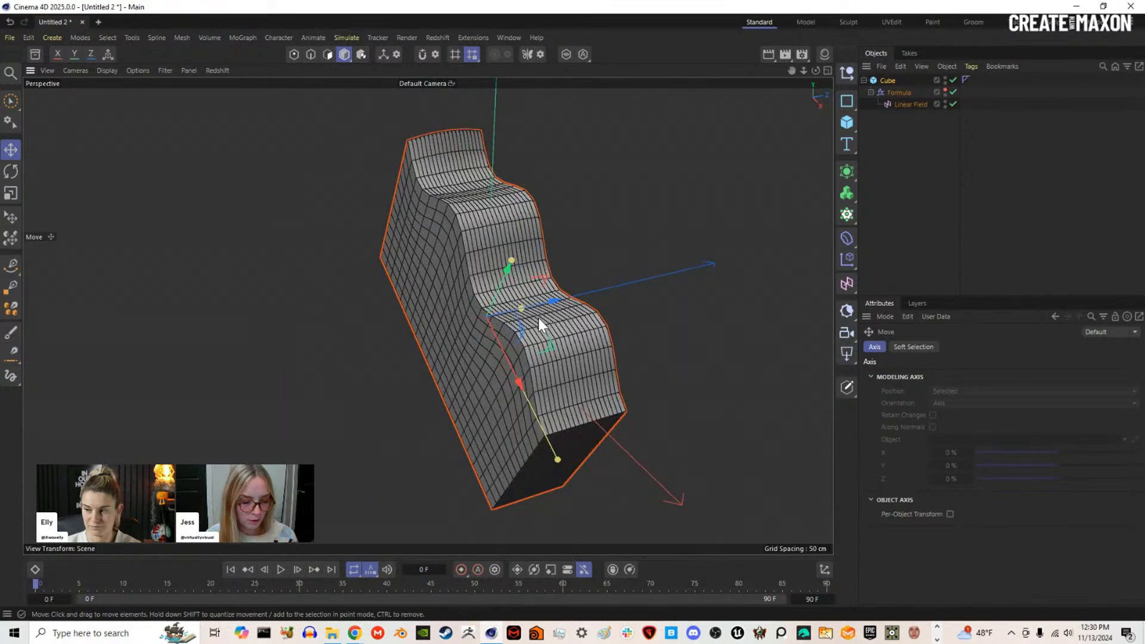
ctrl+drag(554, 303, 614, 288)
key(a)
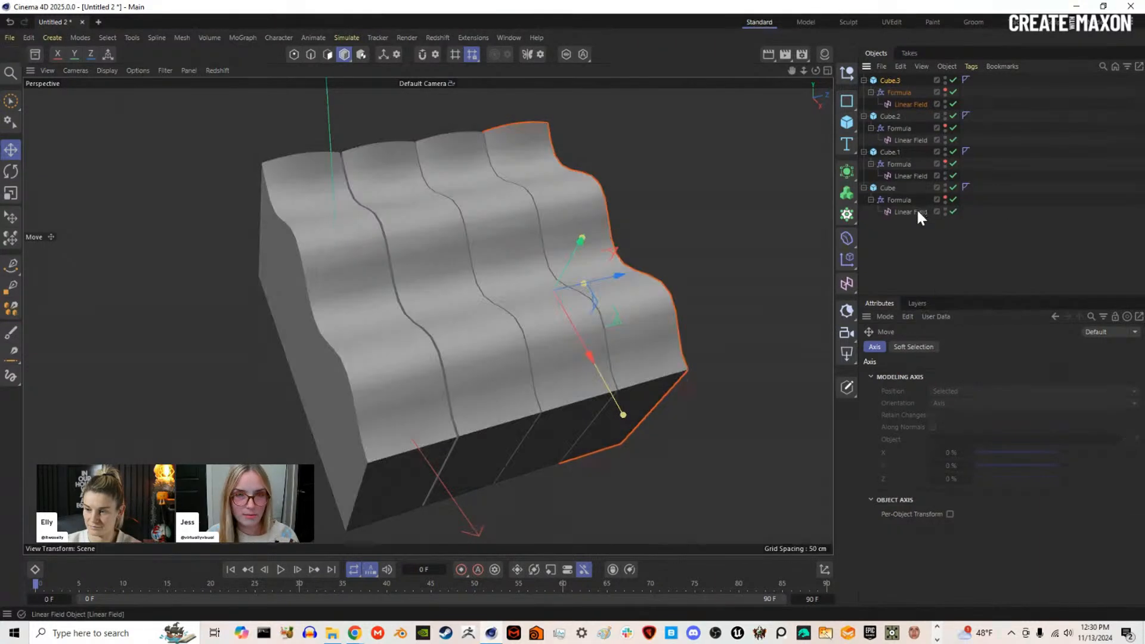
Step: Move the Formula deformer and Linear Field of Cube.3 together along negative X to offset its waves, and hide the deformer cage
mouse_move(422, 332)
alt+mouse_down()
mouse_move(485, 318)
mouse_move(440, 316)
alt+mouse_up()
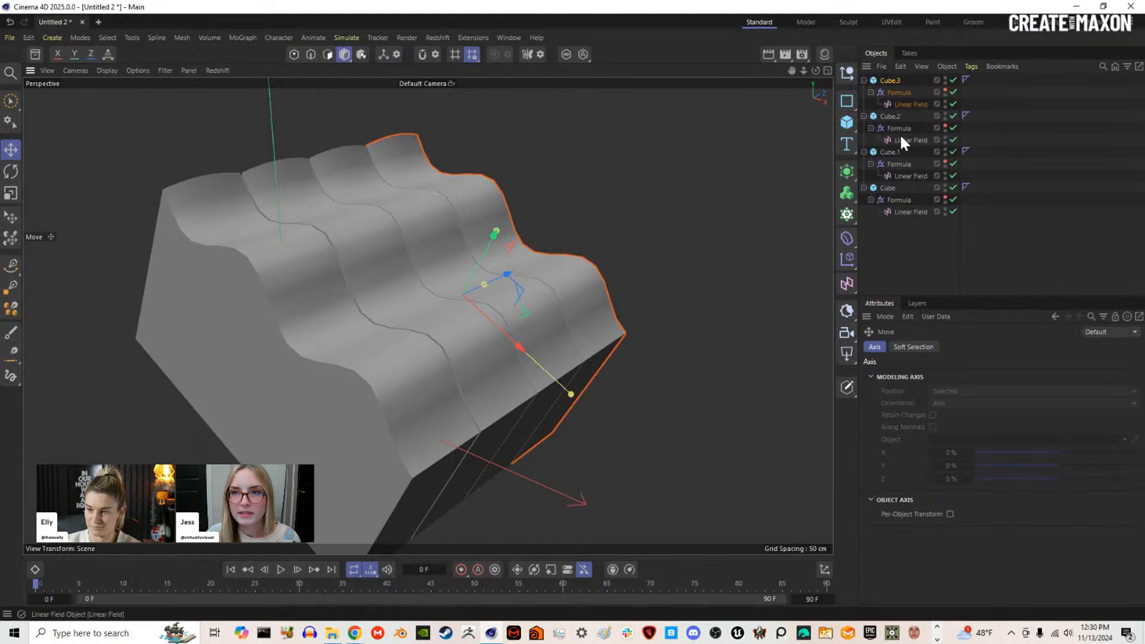
click(899, 93)
click(904, 105)
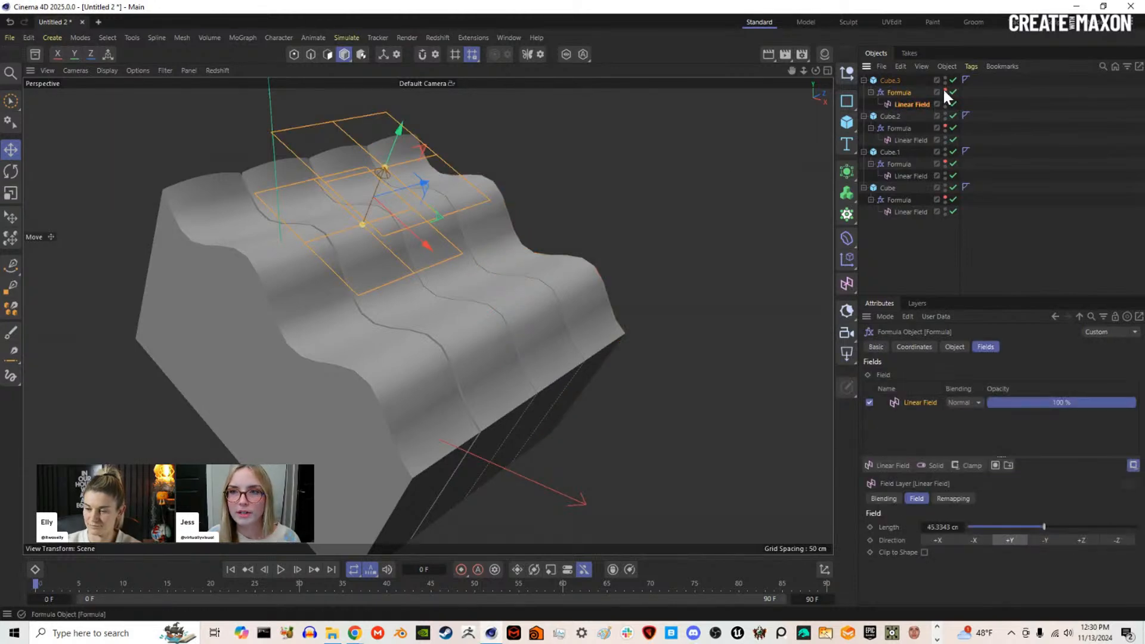
key(e)
drag(426, 245, 349, 203)
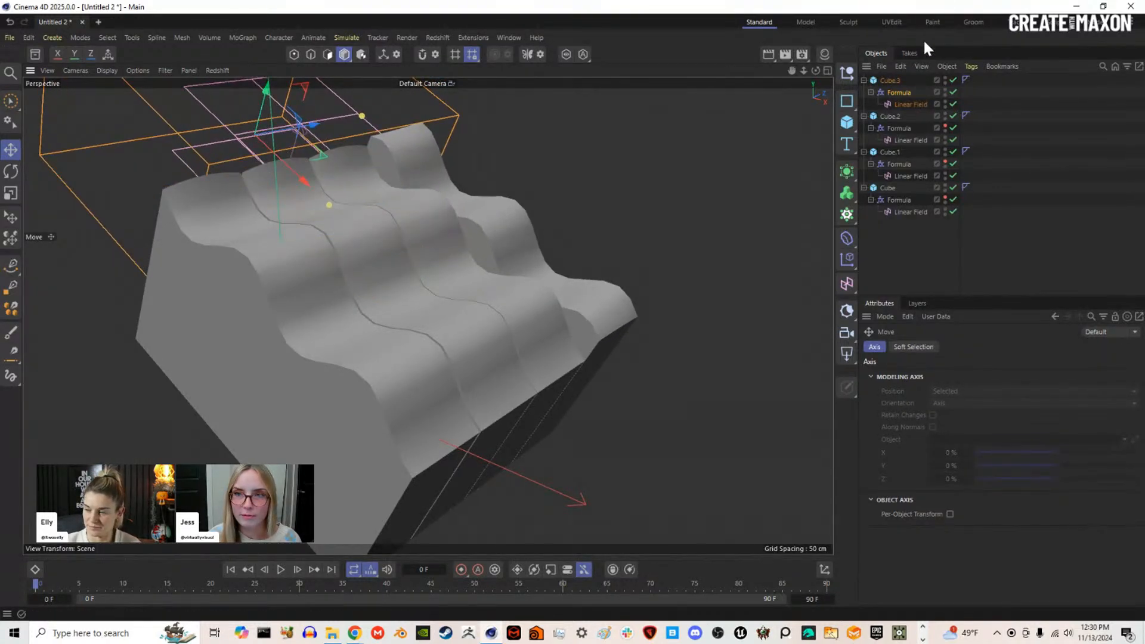
click(945, 90)
Step: Shift Cube.2's Formula deformer and Linear Field about 125 cm along negative X to offset its waves, with the deformer cage hidden again
click(945, 126)
click(897, 125)
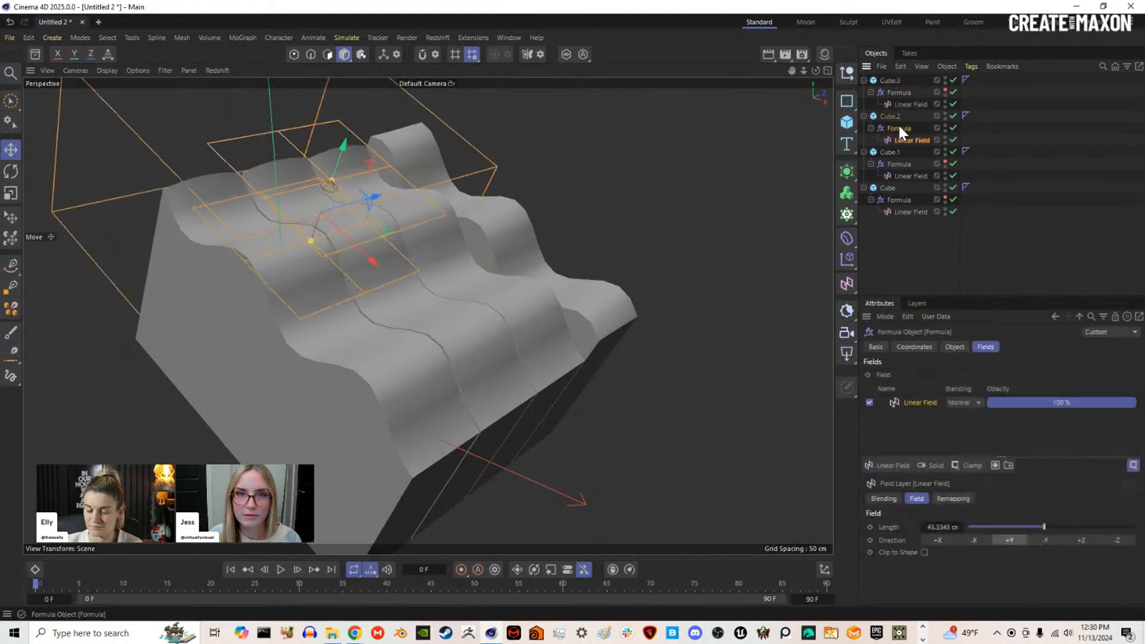
mouse_move(375, 264)
mouse_down()
mouse_move(354, 248)
mouse_move(368, 251)
mouse_up()
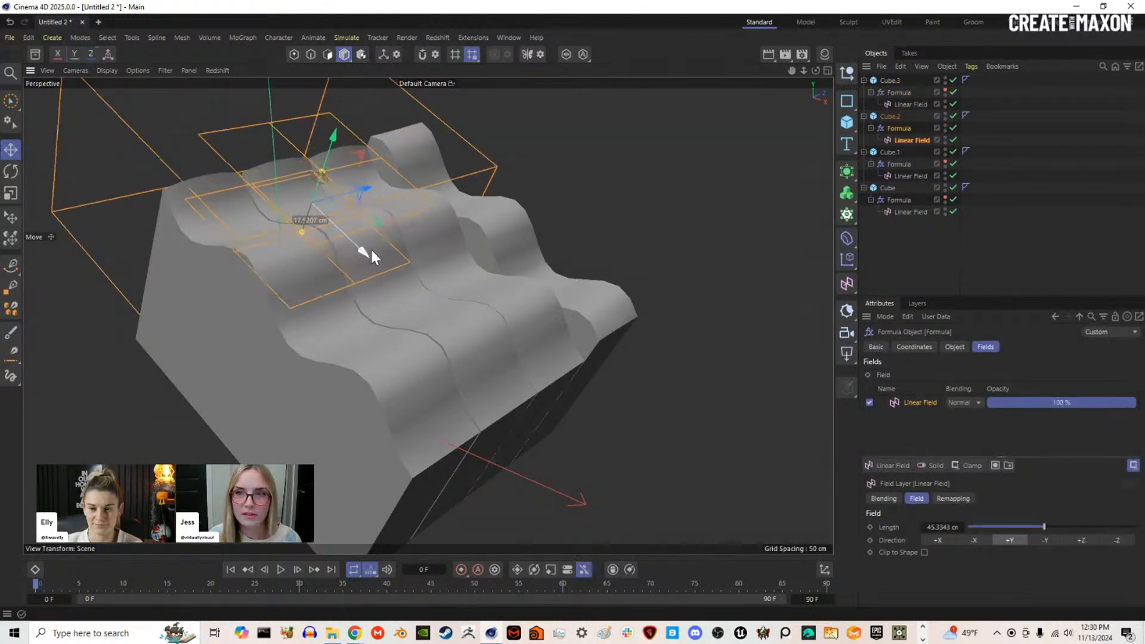
click(903, 118)
click(898, 129)
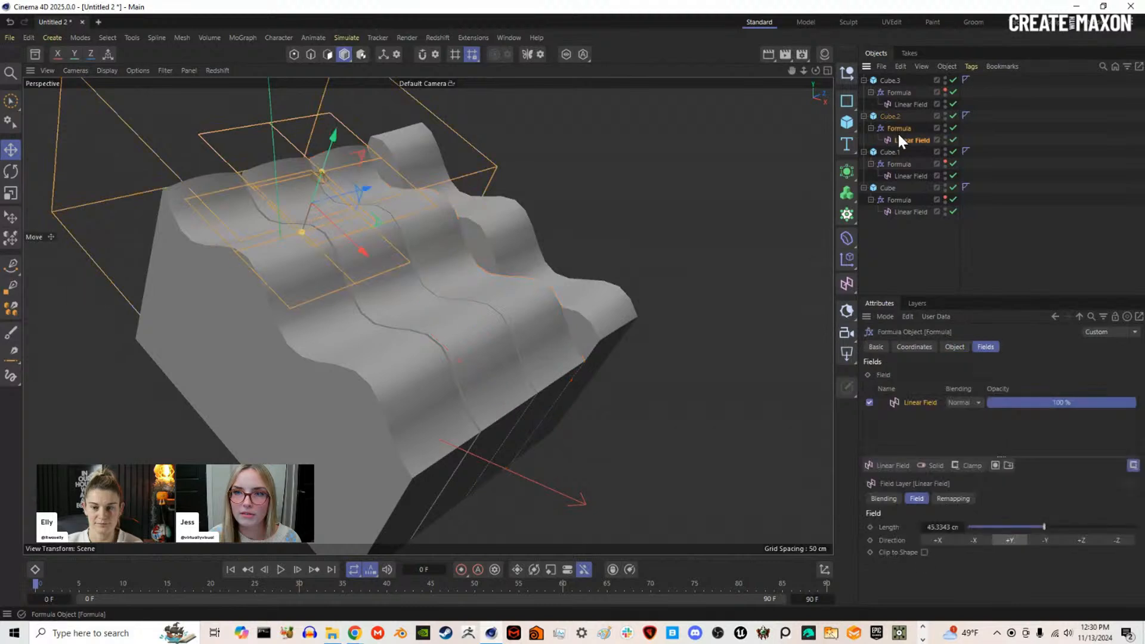
drag(355, 247, 255, 192)
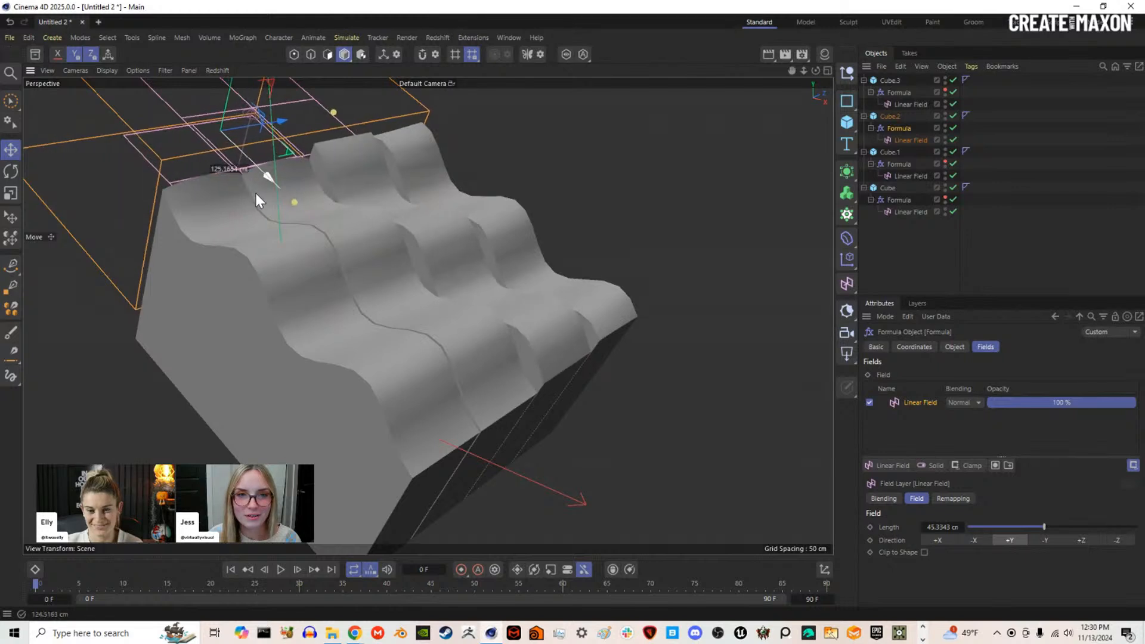
click(945, 126)
Step: Slide Cube.1's Formula deformer and Linear Field along negative X to stagger its waves against the neighbouring cubes, and hide the deformer cage
click(908, 164)
click(945, 162)
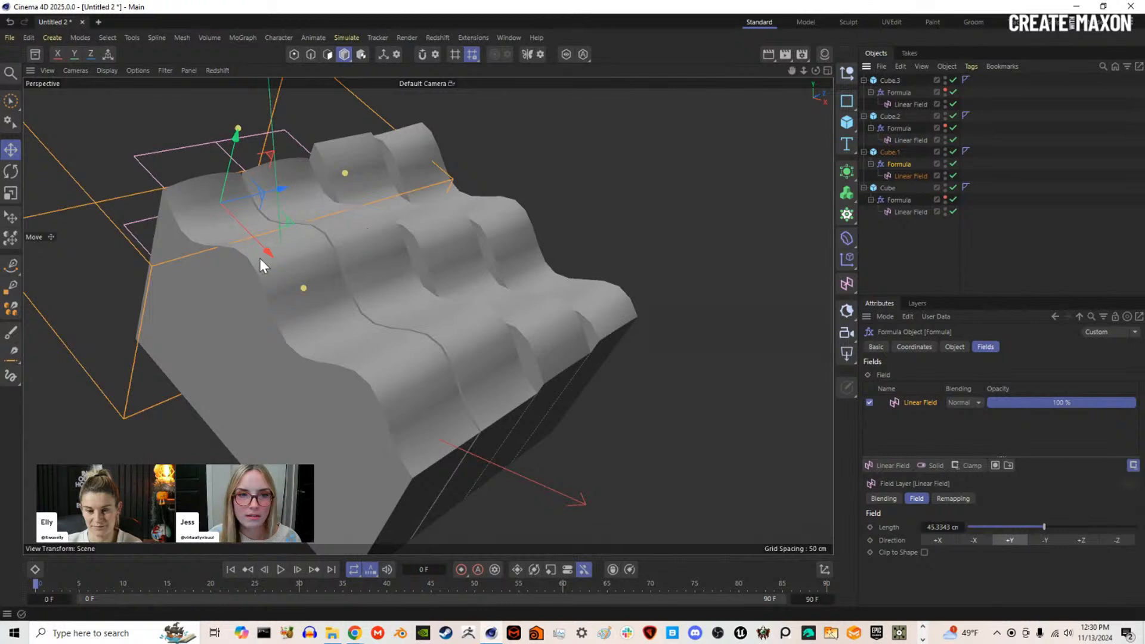
drag(265, 253, 197, 175)
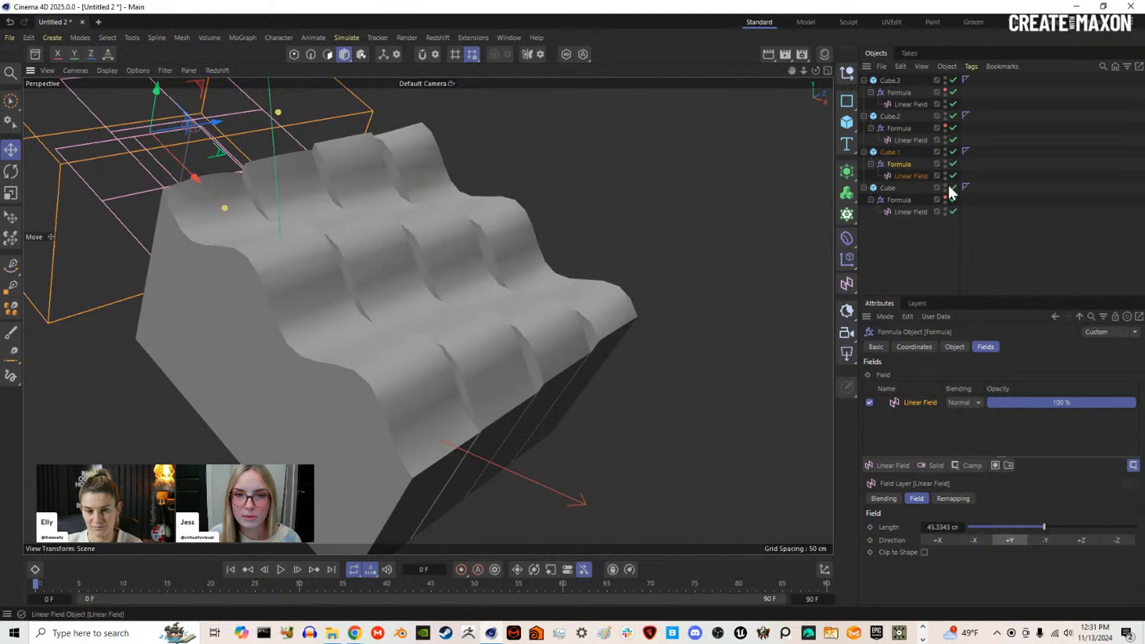
click(943, 224)
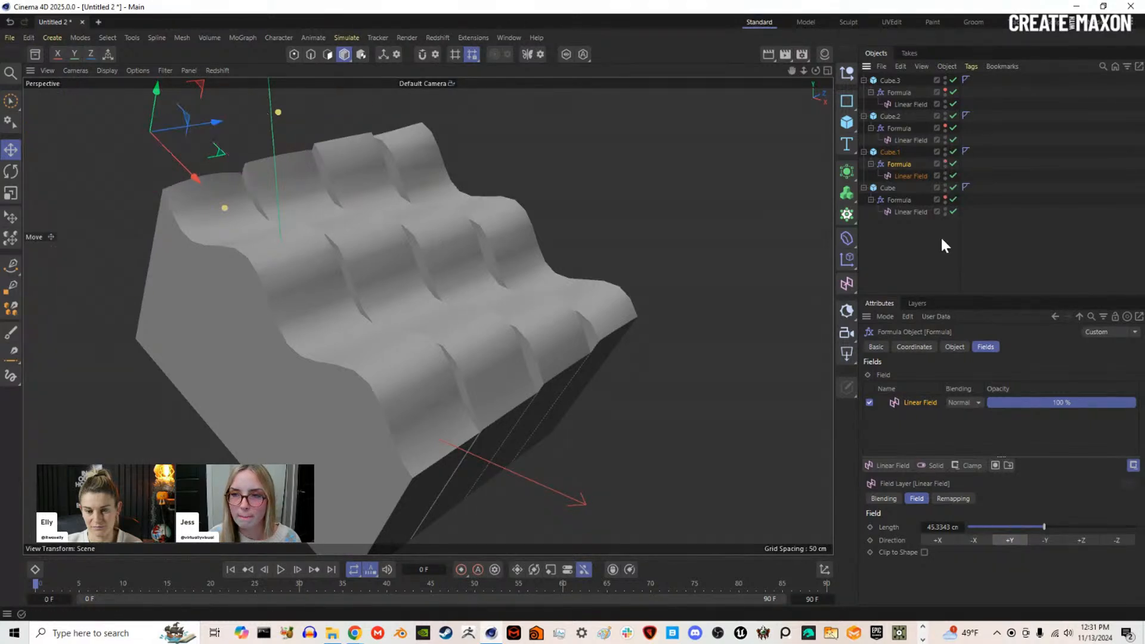
Step: Group the four deformed cubes under a null and merge them into one polygon object with Connect Objects + Delete
click(848, 72)
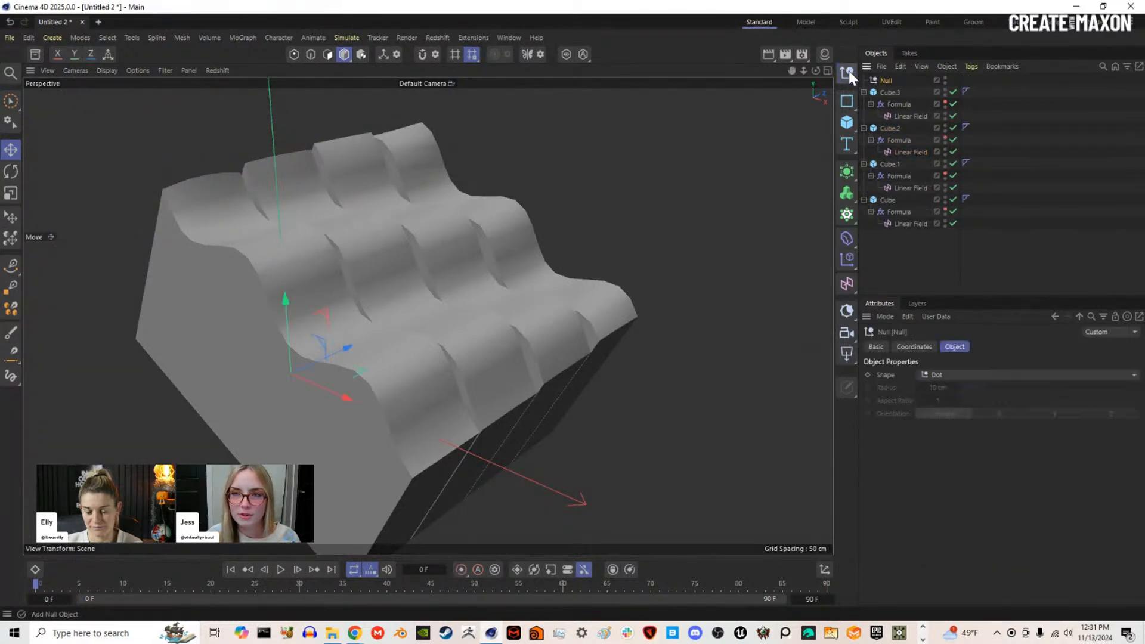
drag(887, 78, 886, 80)
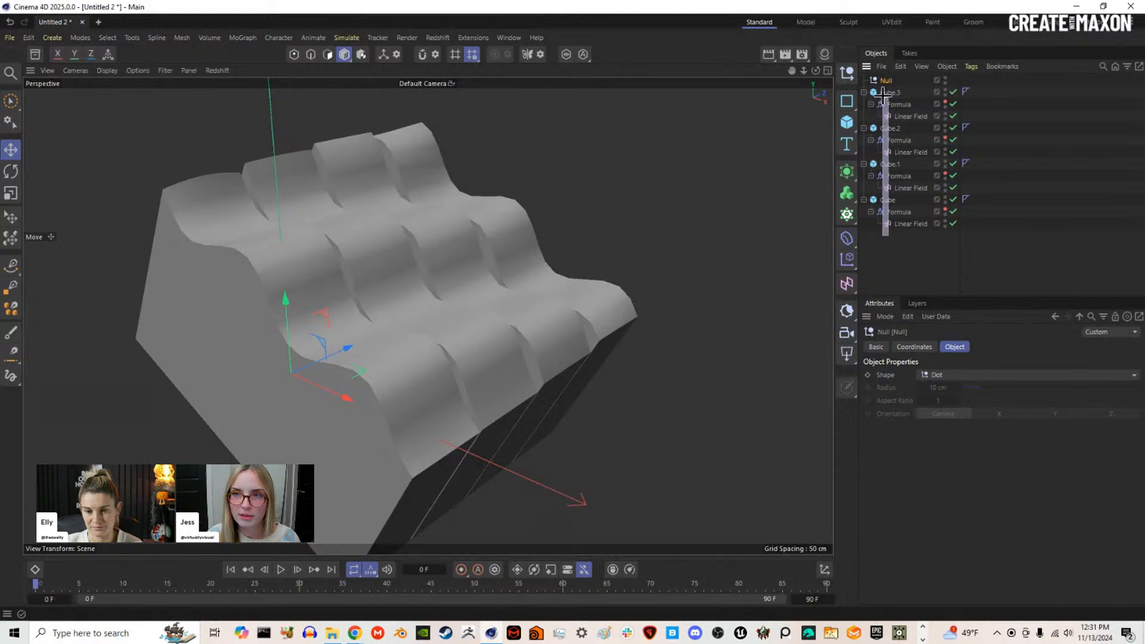
click(865, 79)
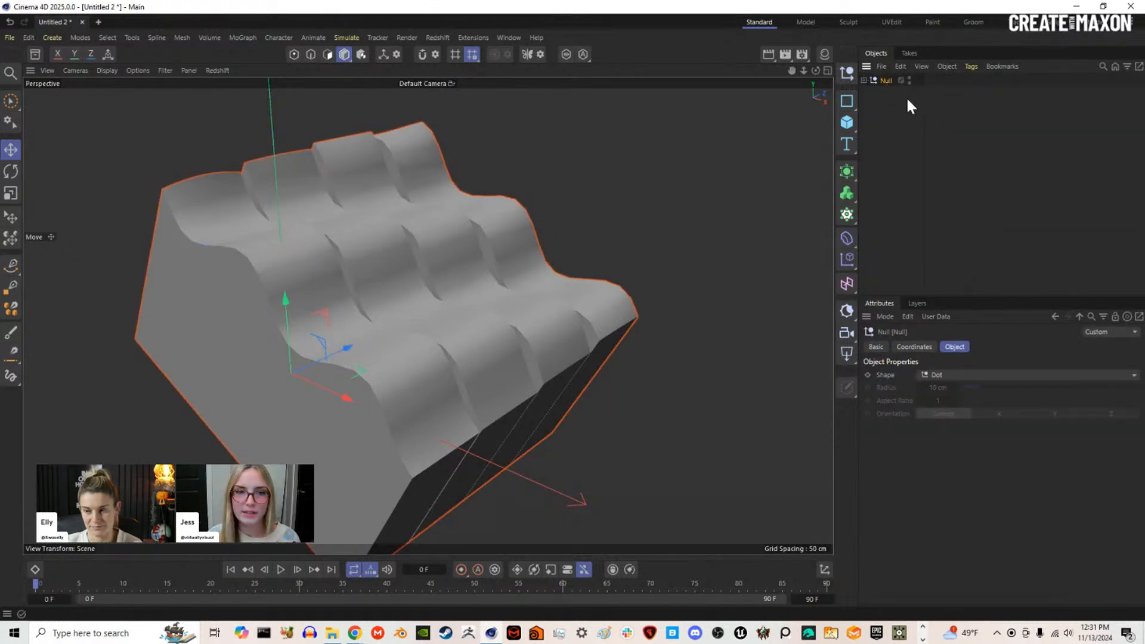
right_click(884, 80)
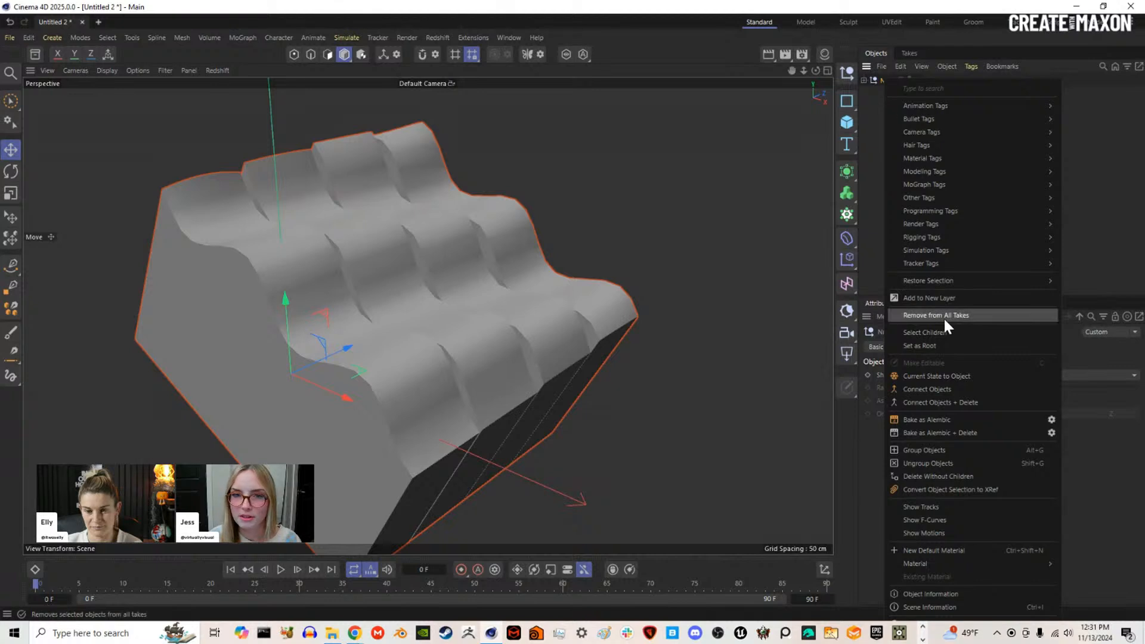
click(965, 403)
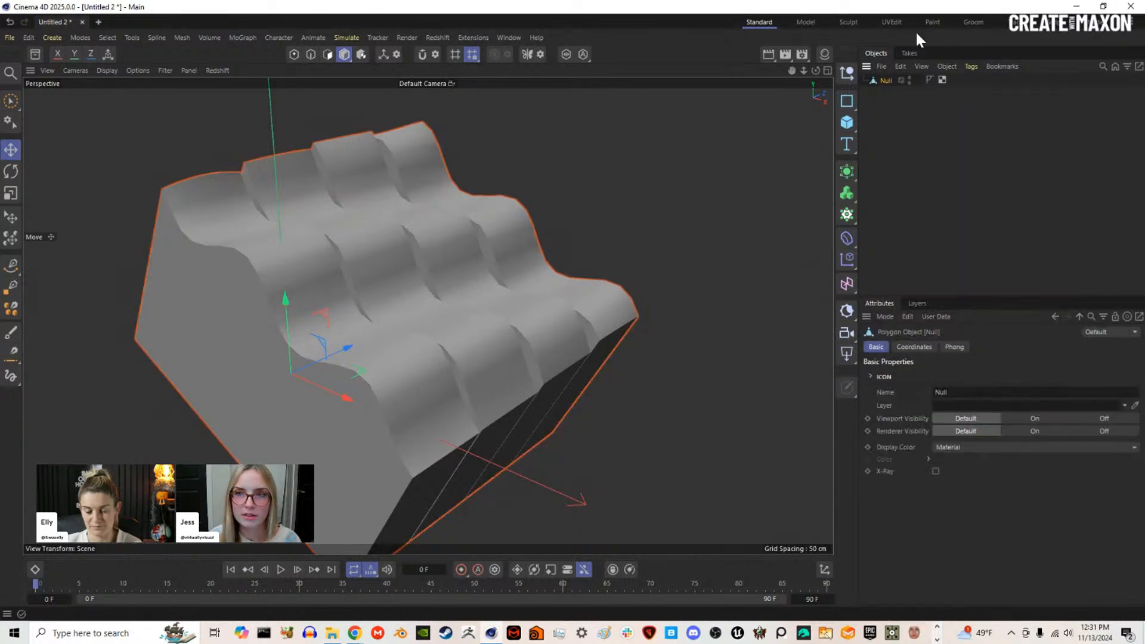
Step: Rename the merged polygon object as ramps
double_click(889, 80)
text(ramp)
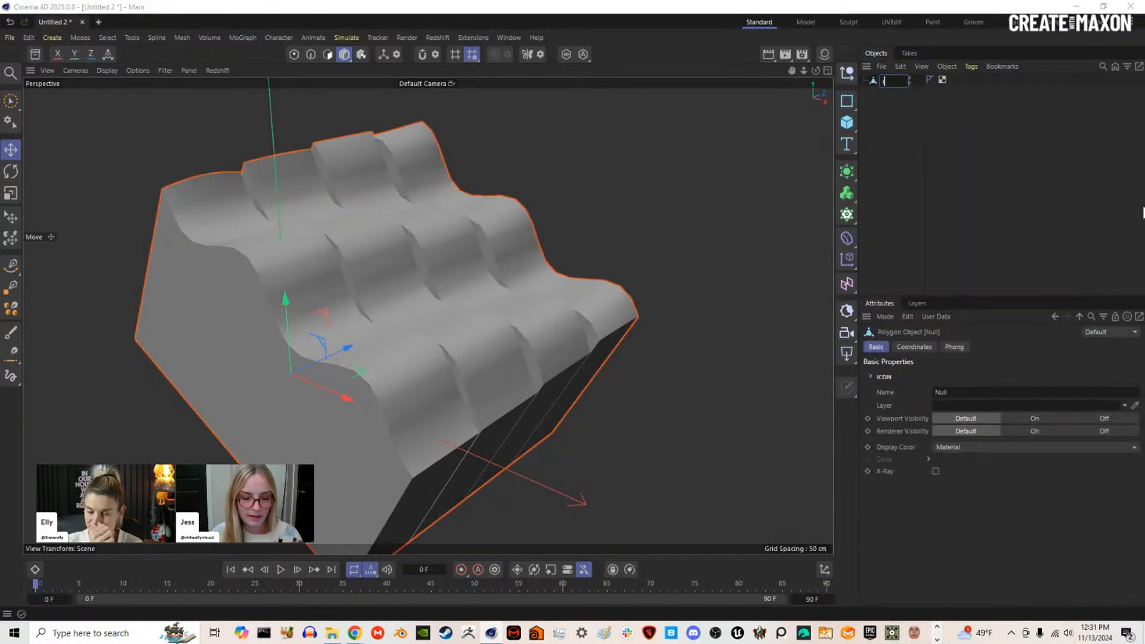
key(Return)
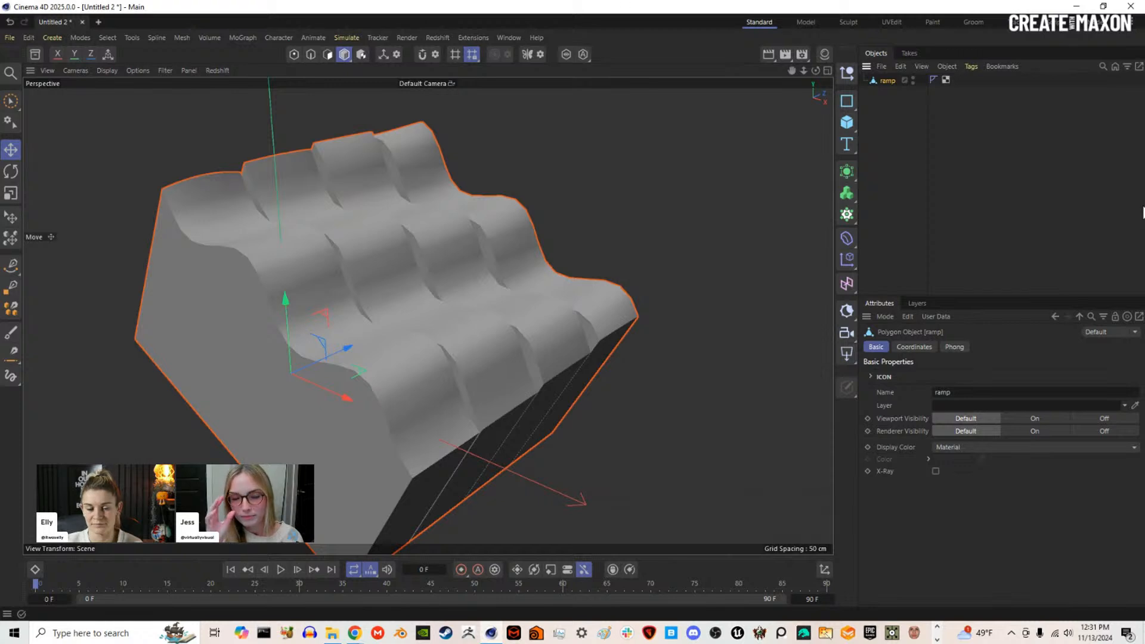
double_click(887, 80)
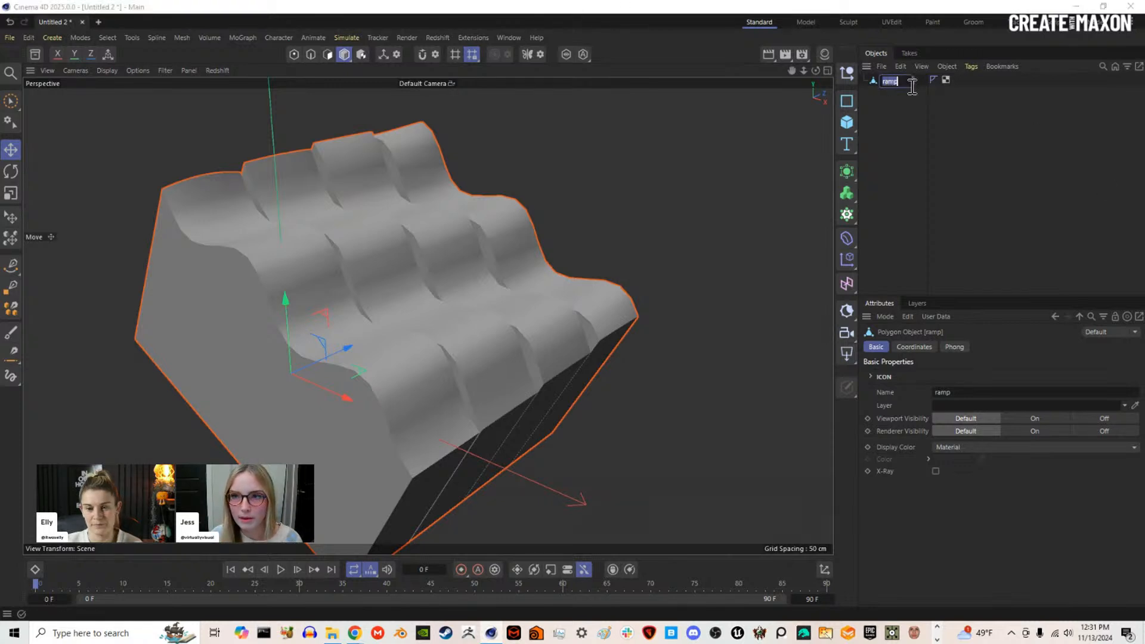
text(s)
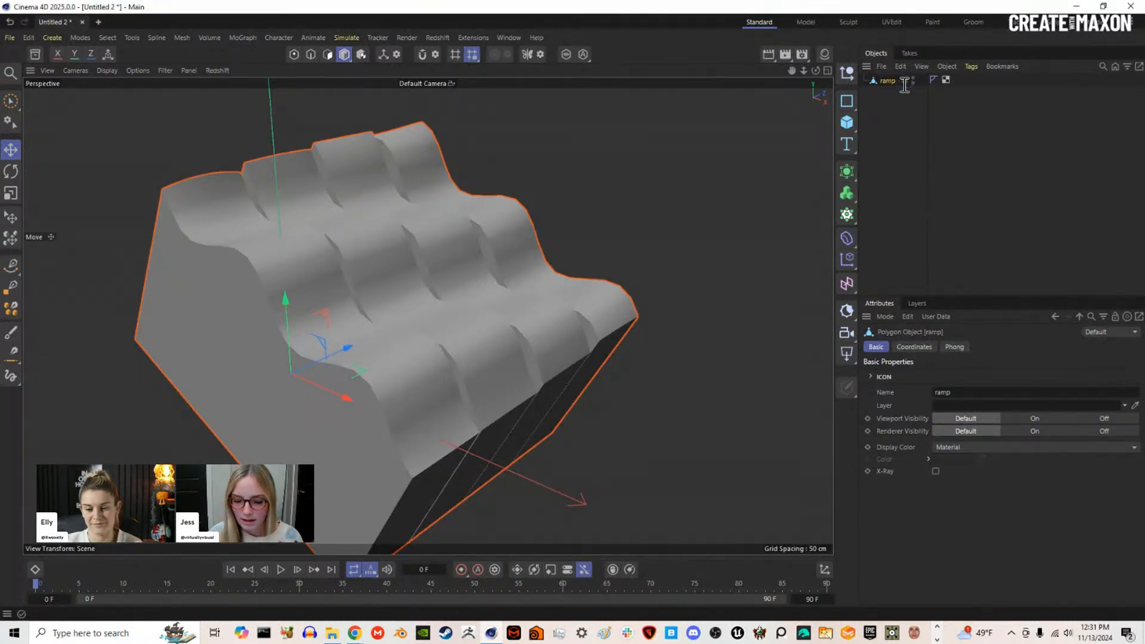
Step: Add a Collider simulation tag to the ramps object
right_click(884, 78)
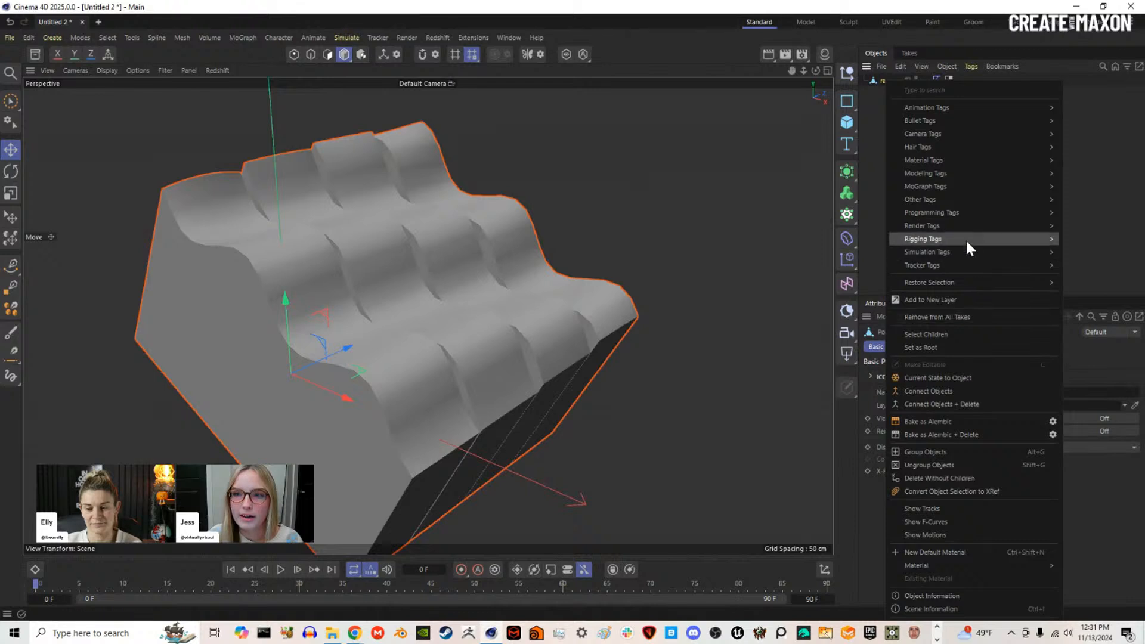
mouse_move(964, 251)
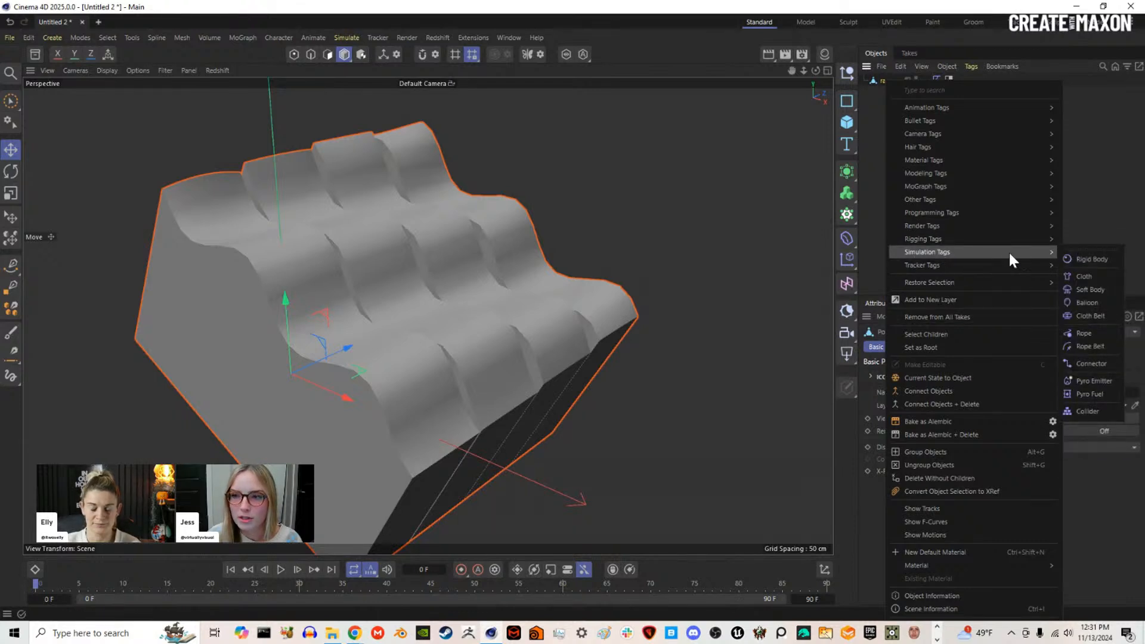
click(1089, 412)
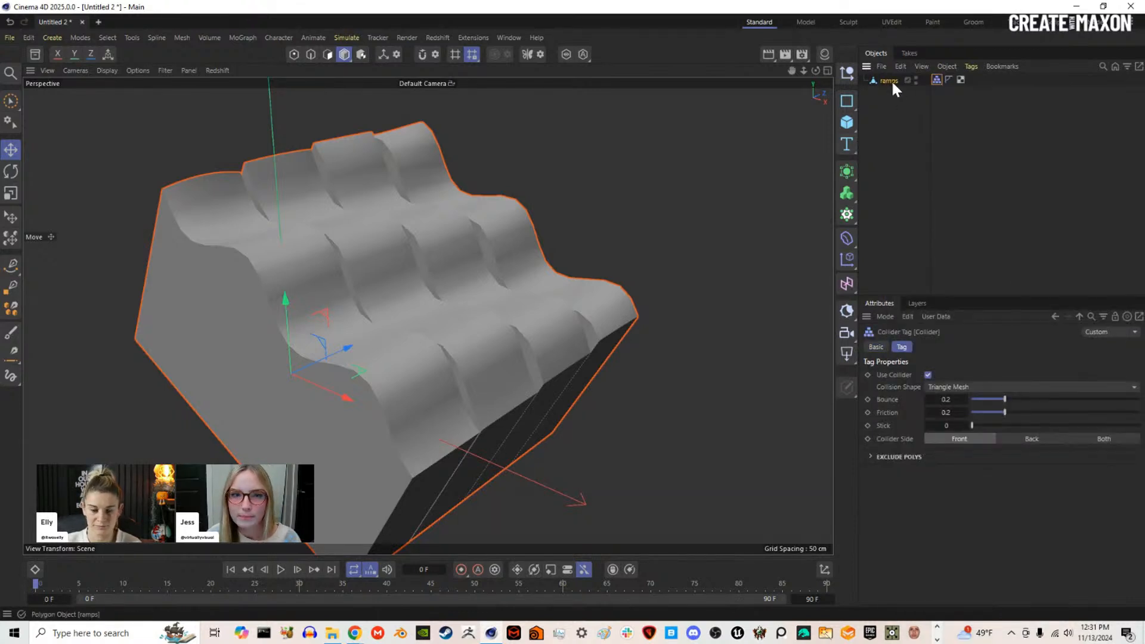
Step: Add a cylinder, move it out in front of the ramps, and flatten it into a disc about 23 cm high
alt+drag(418, 309, 524, 273)
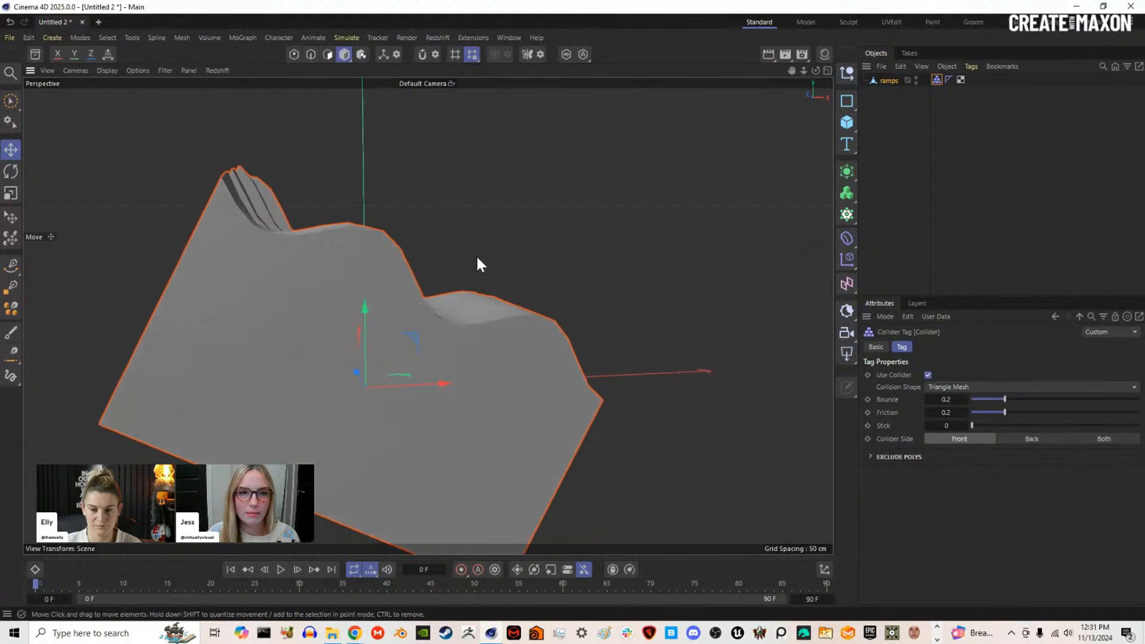
alt+drag(275, 230, 352, 307)
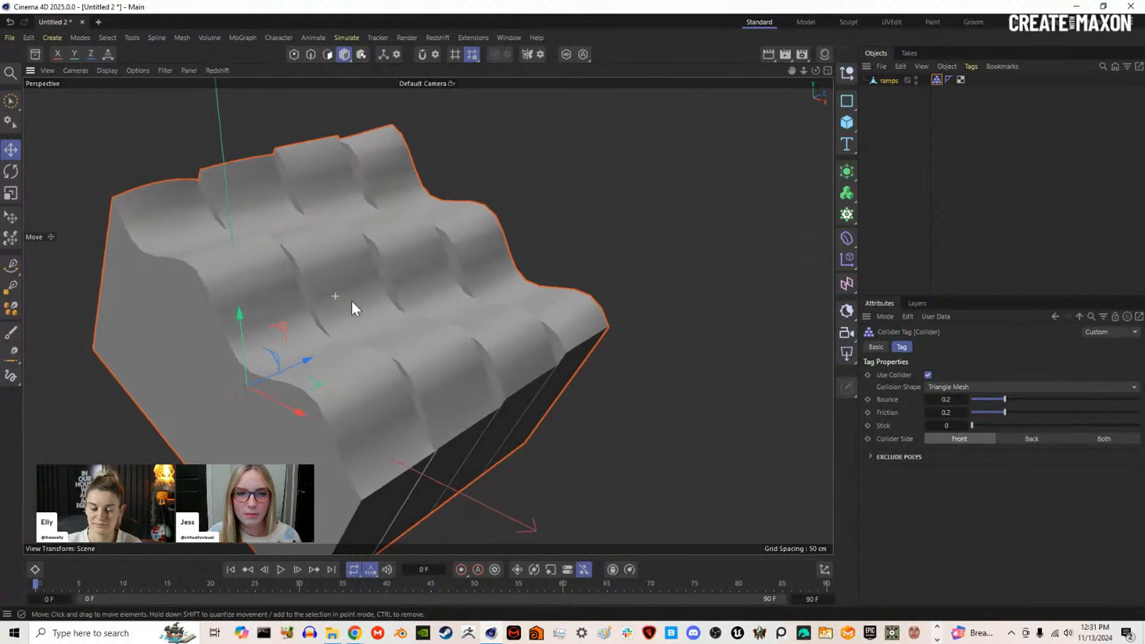
alt+drag(567, 233, 504, 233)
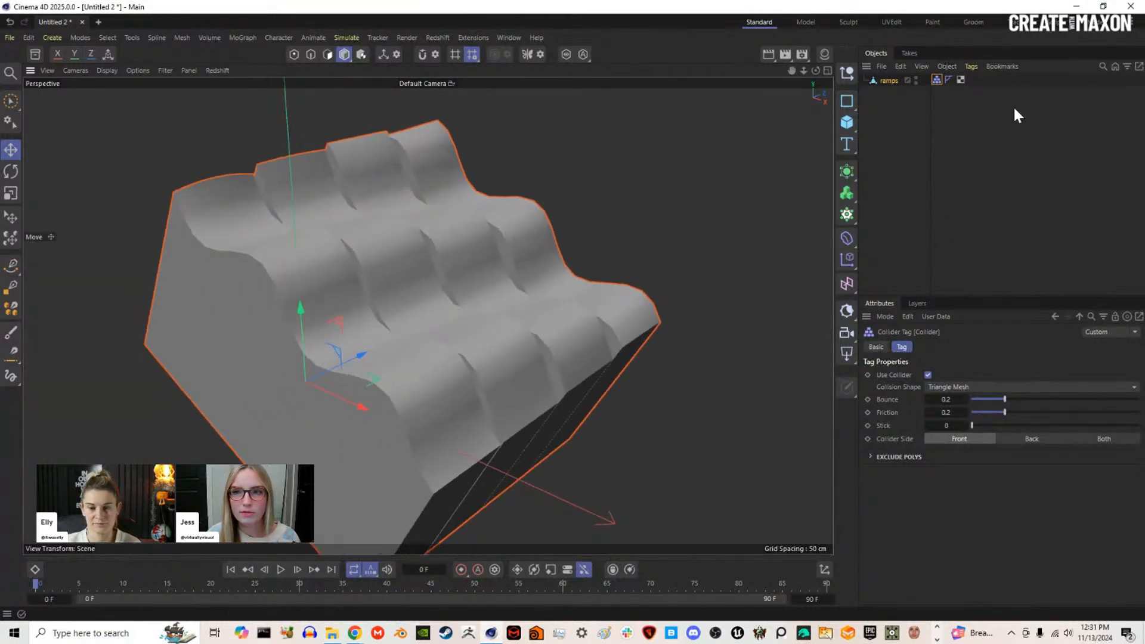
click(847, 122)
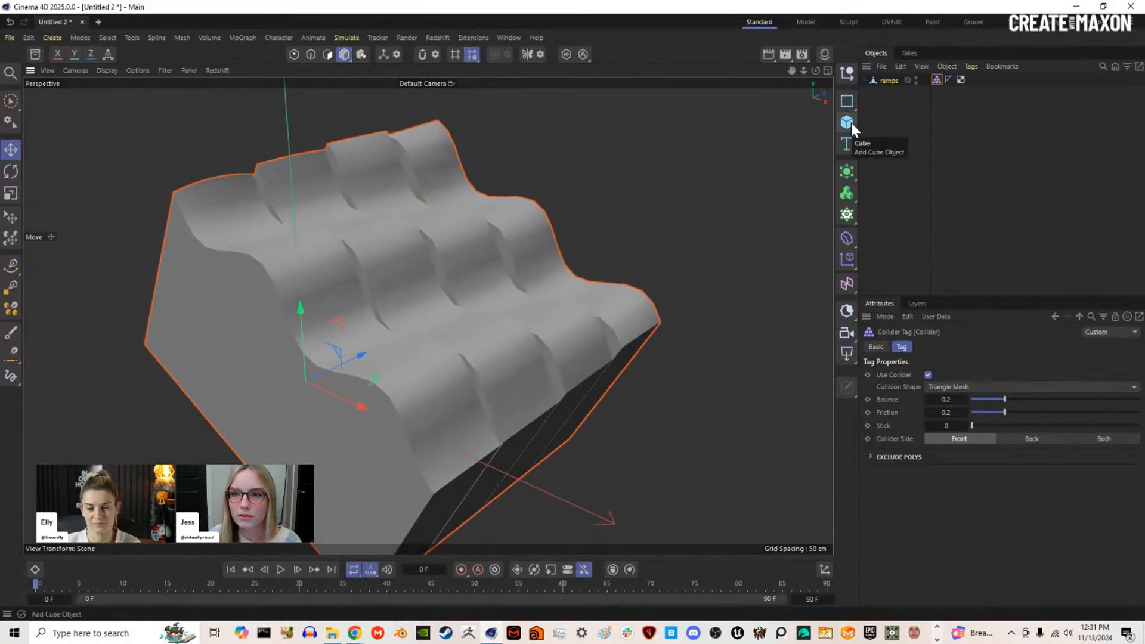
click(972, 145)
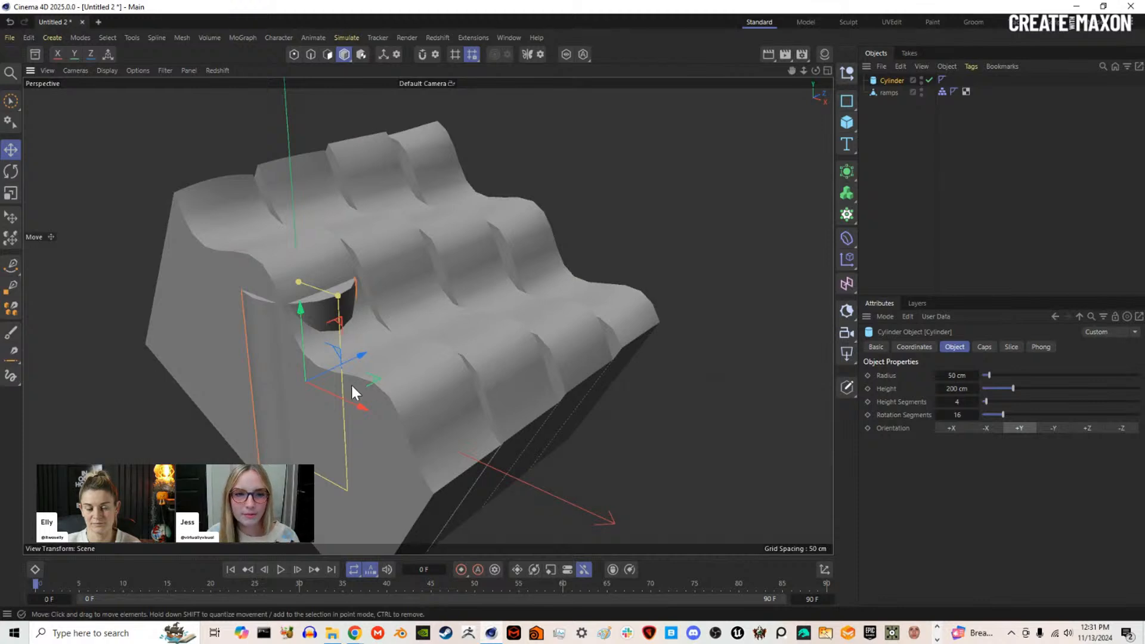
drag(368, 409, 455, 302)
alt+drag(506, 263, 546, 313)
drag(489, 210, 495, 322)
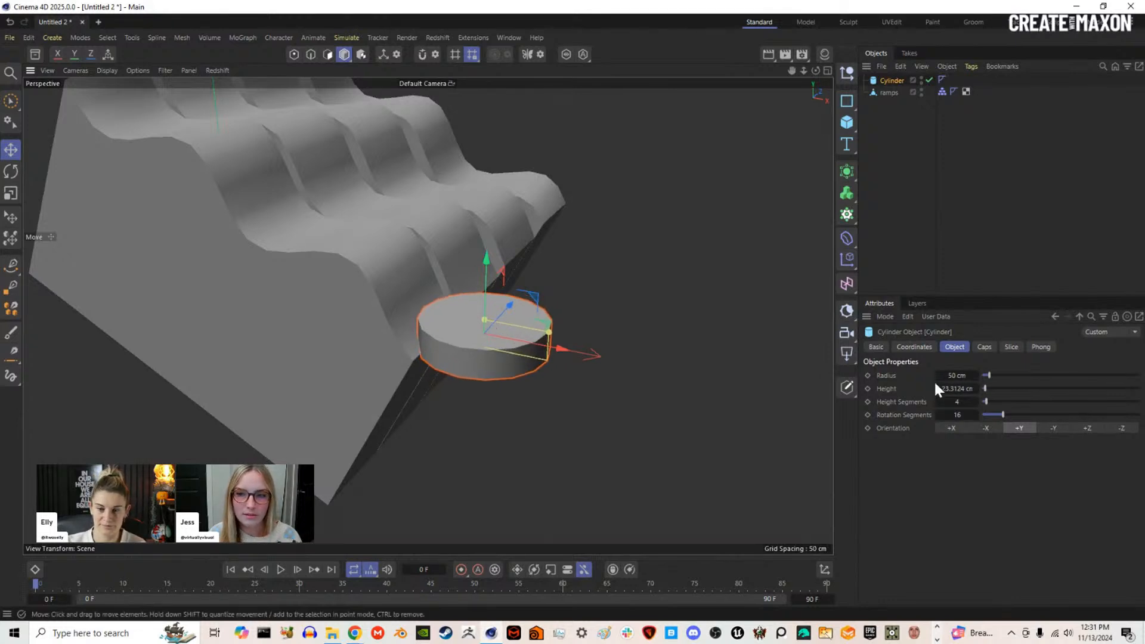
Step: Orient the disc to +Z and scale it down to a radius of about 22 cm
click(1088, 429)
key(t)
drag(728, 409, 384, 388)
alt+drag(511, 356, 483, 355)
Step: Put the disc in a Cloner in Grid mode with counts of 1, 3 and 3
alt+click(853, 212)
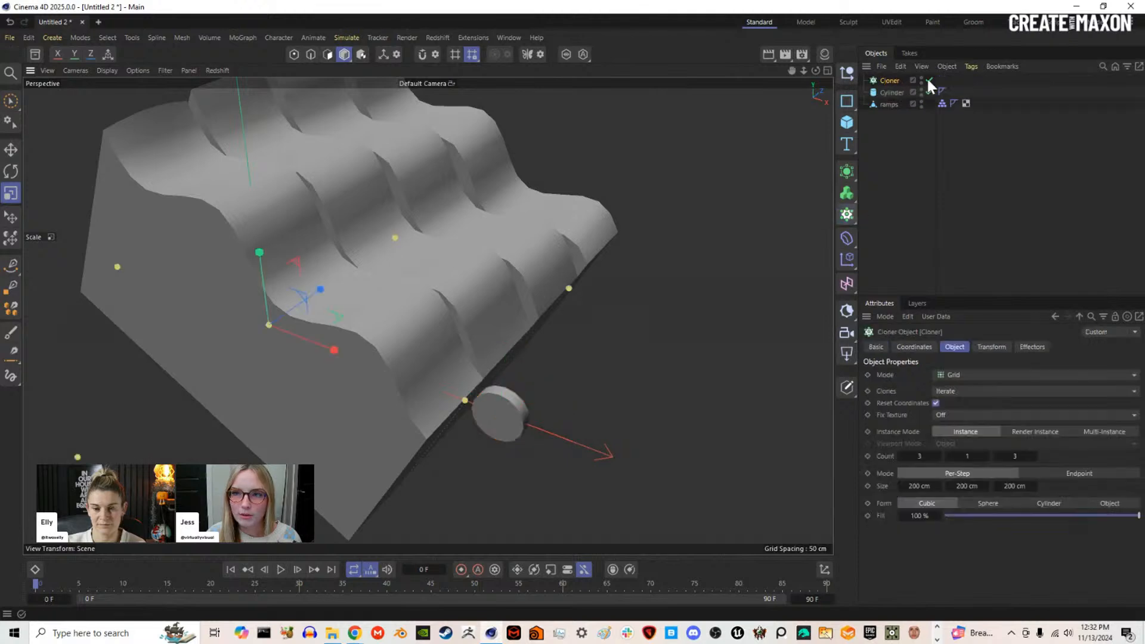
click(890, 81)
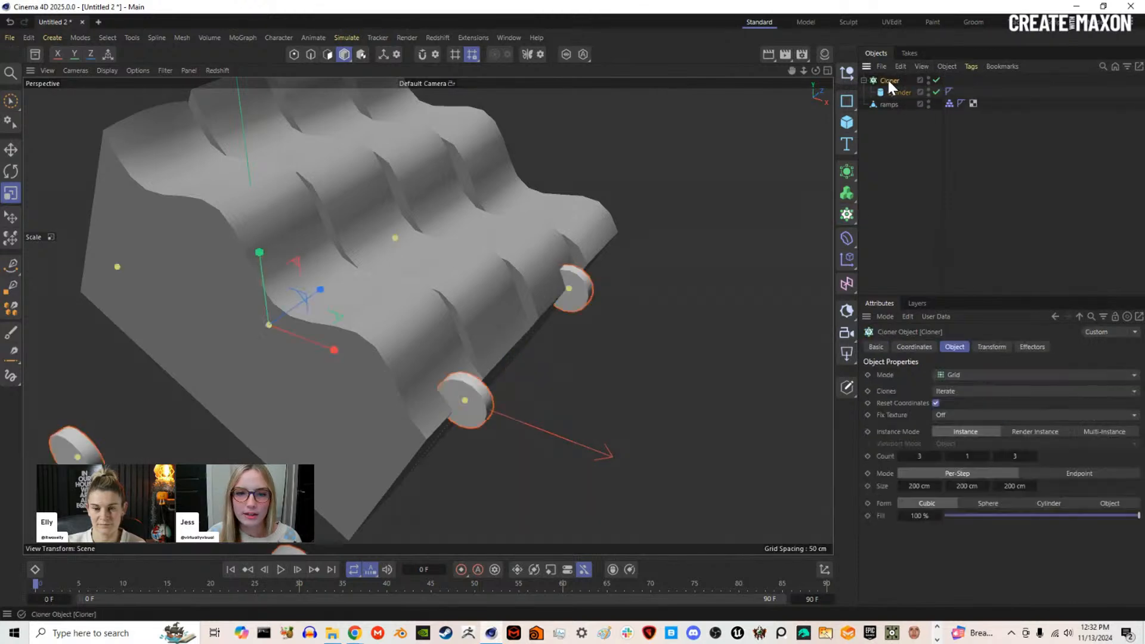
scroll(395, 359, down, 5)
alt+drag(423, 417, 370, 430)
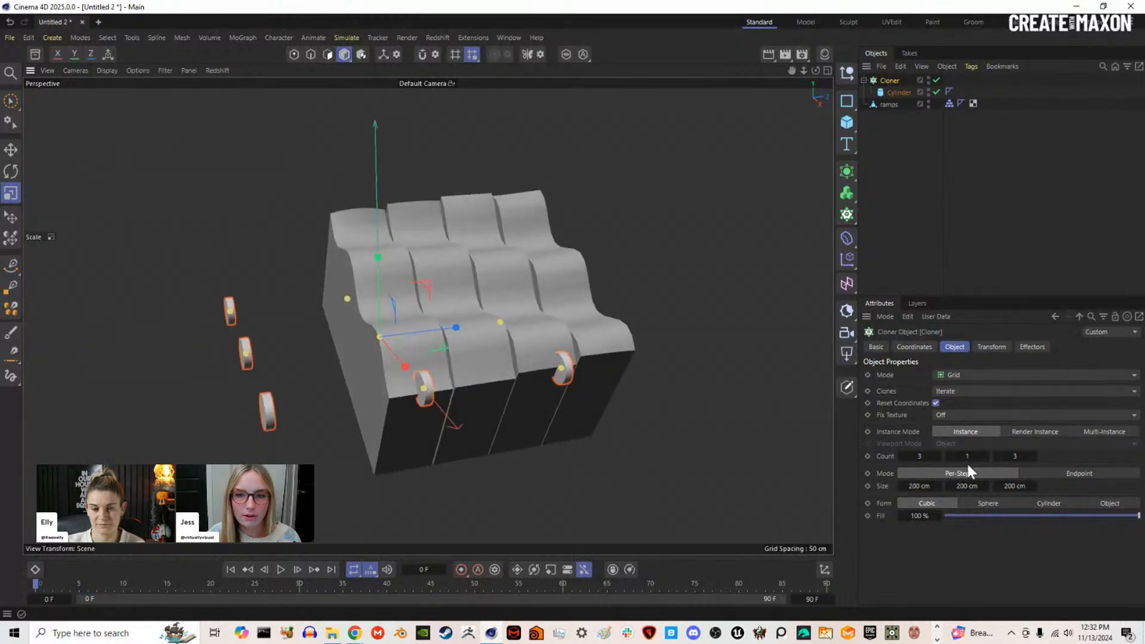
click(900, 456)
click(900, 455)
click(986, 455)
click(987, 455)
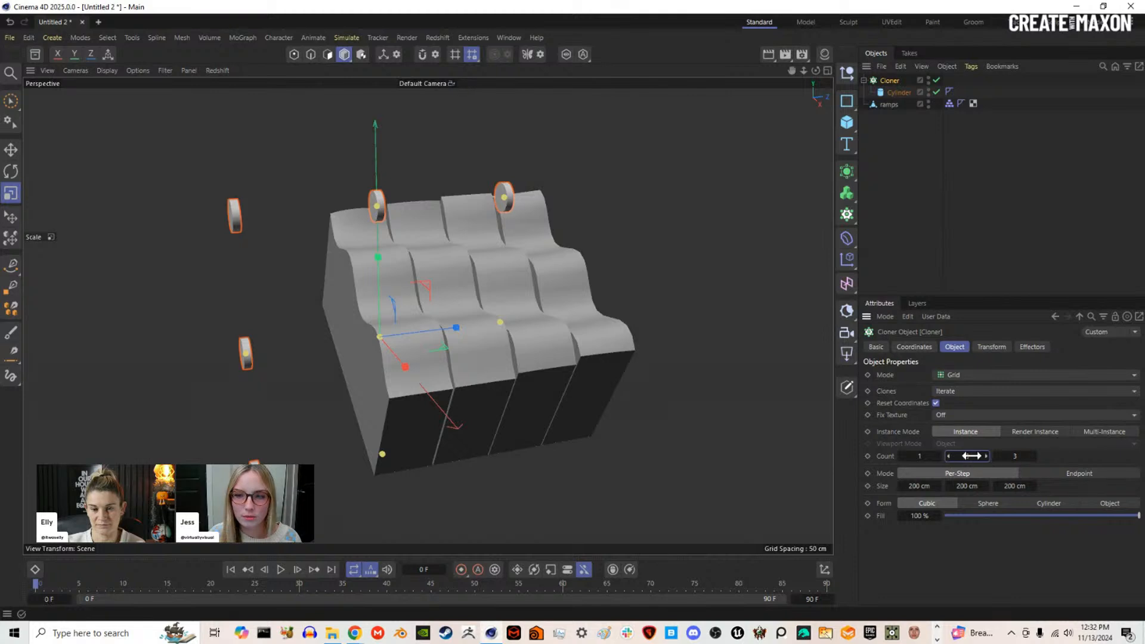
alt+drag(382, 353, 555, 324)
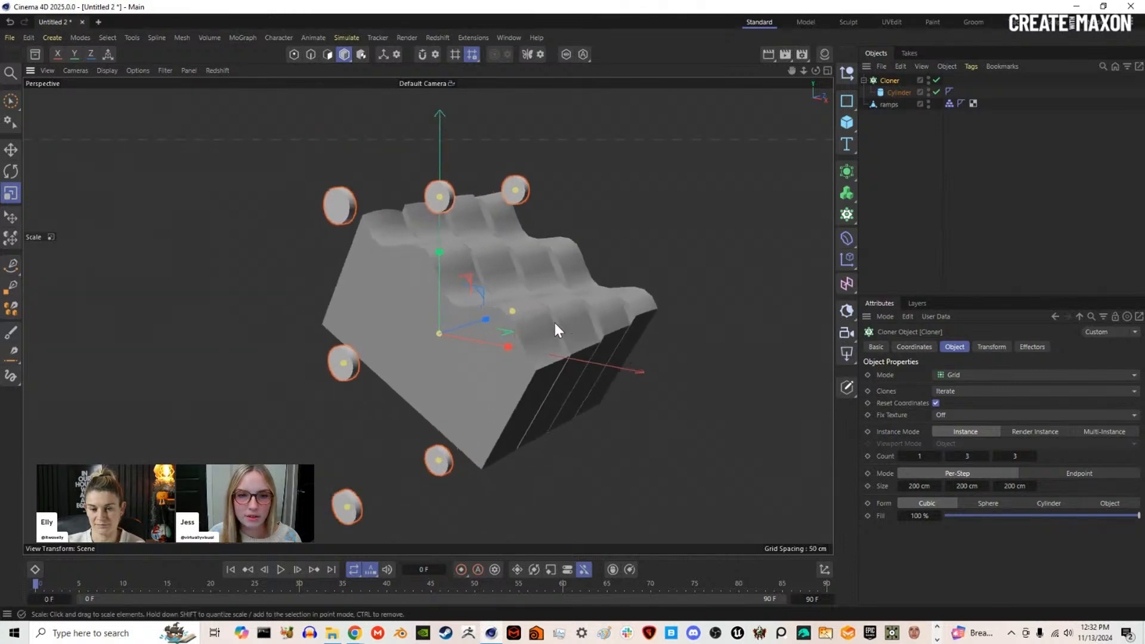
Step: Raise the Cloner along Y so the disc grid floats above the ramps
key(e)
drag(441, 279, 428, 3)
alt+middle_drag(528, 265, 457, 452)
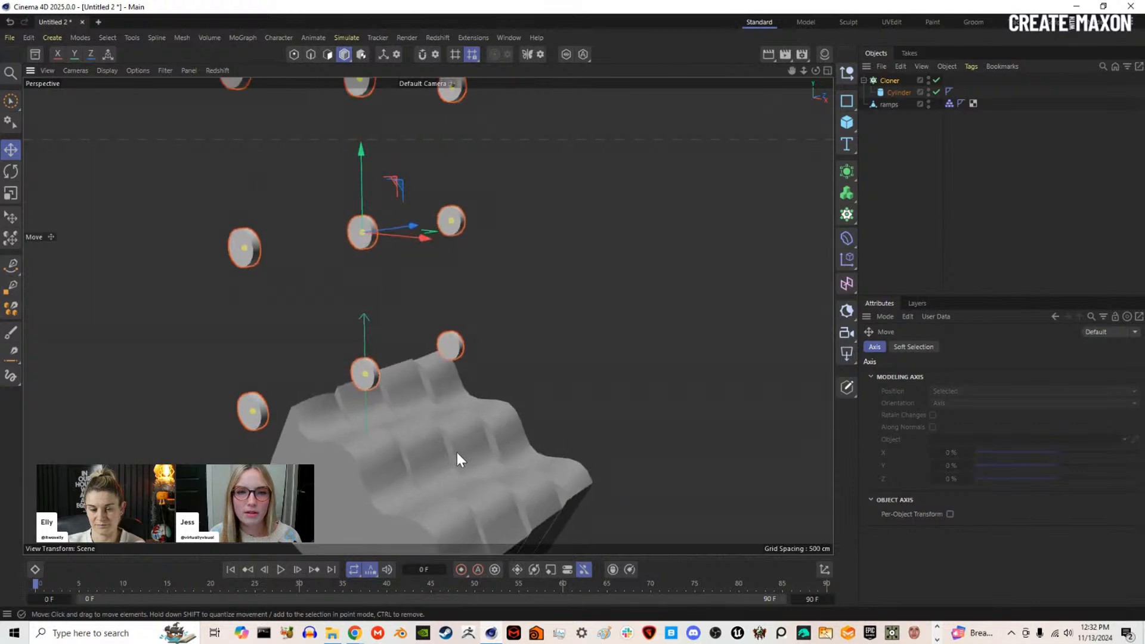
Step: Set the Cloner's Y spacing to 76 cm and its Z count to 4, one column per ramp
scroll(451, 455, down, 3)
alt+drag(450, 455, 418, 401)
click(898, 79)
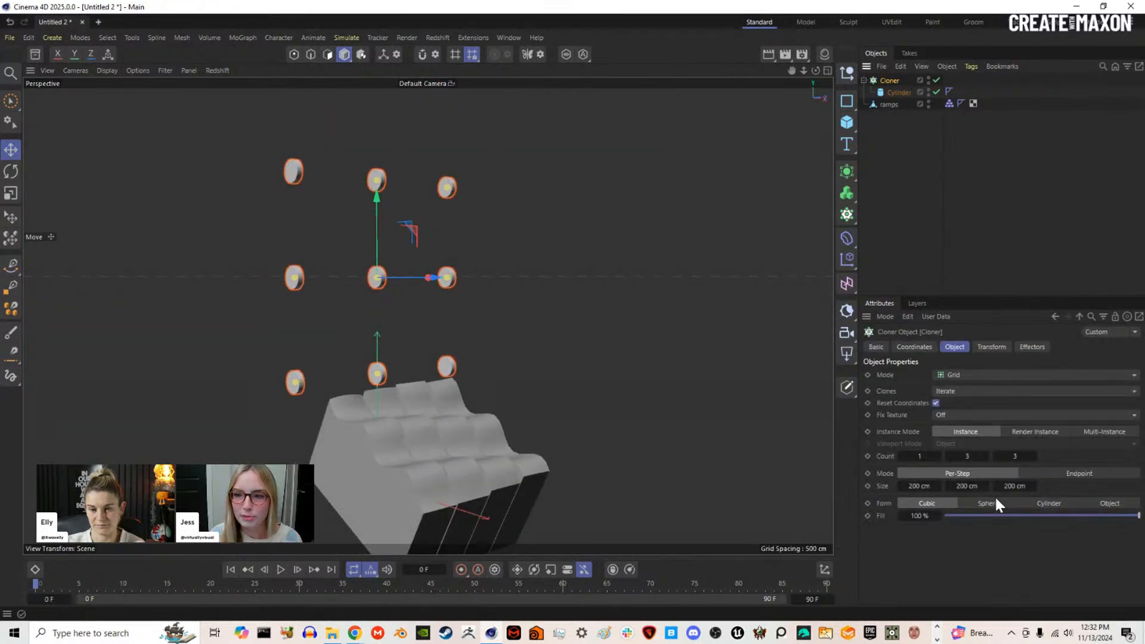
drag(976, 485, 971, 485)
alt+drag(410, 384, 310, 386)
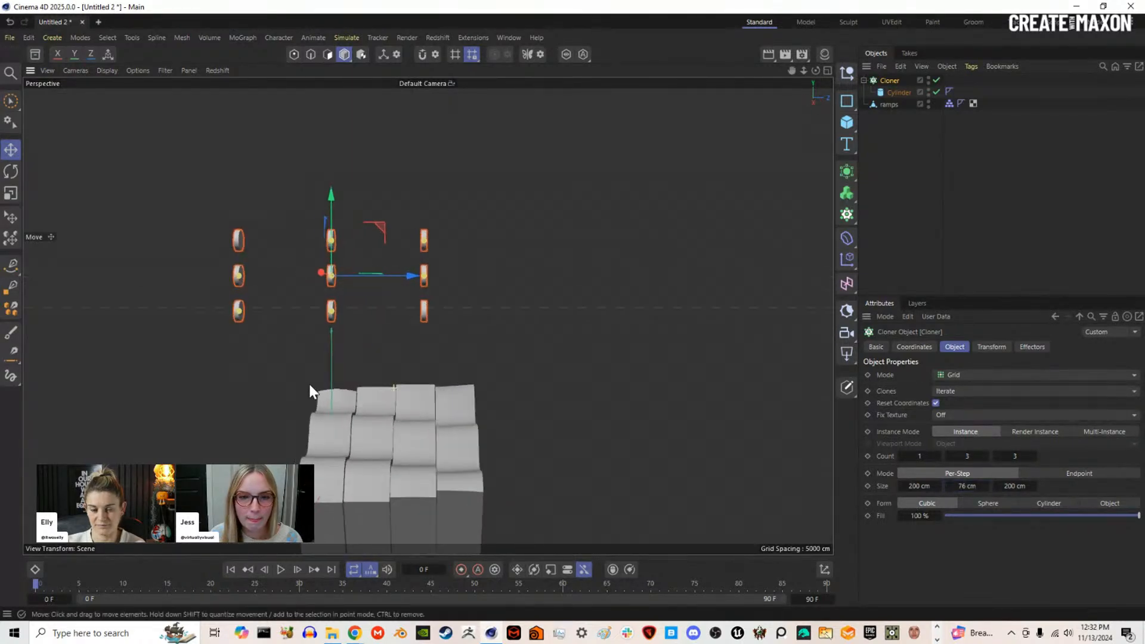
click(1033, 456)
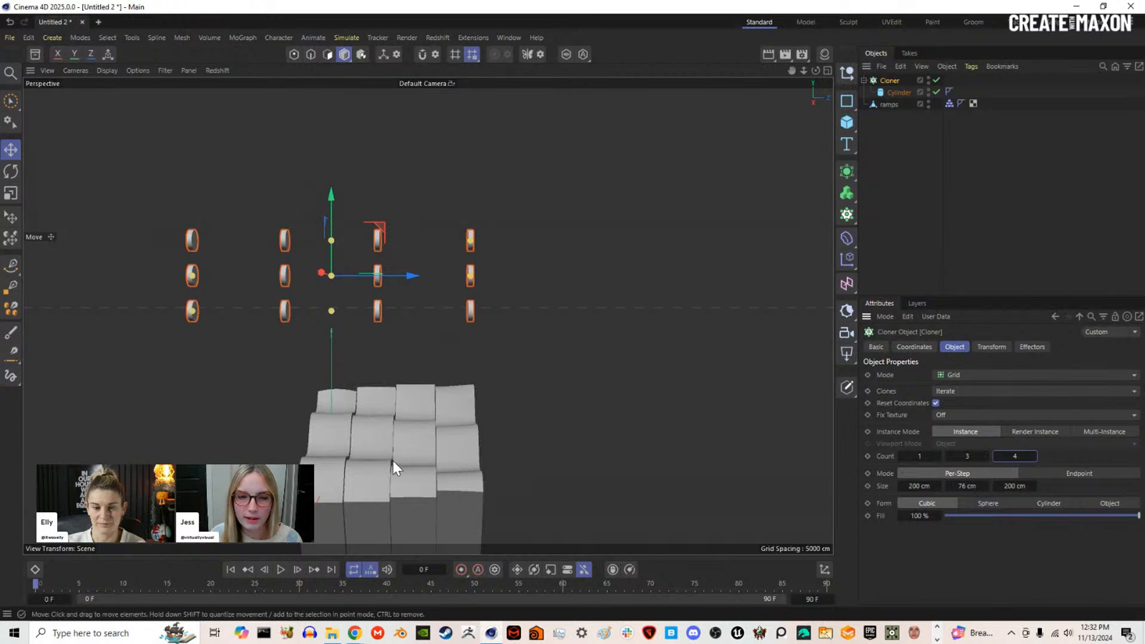
alt+drag(350, 416, 361, 418)
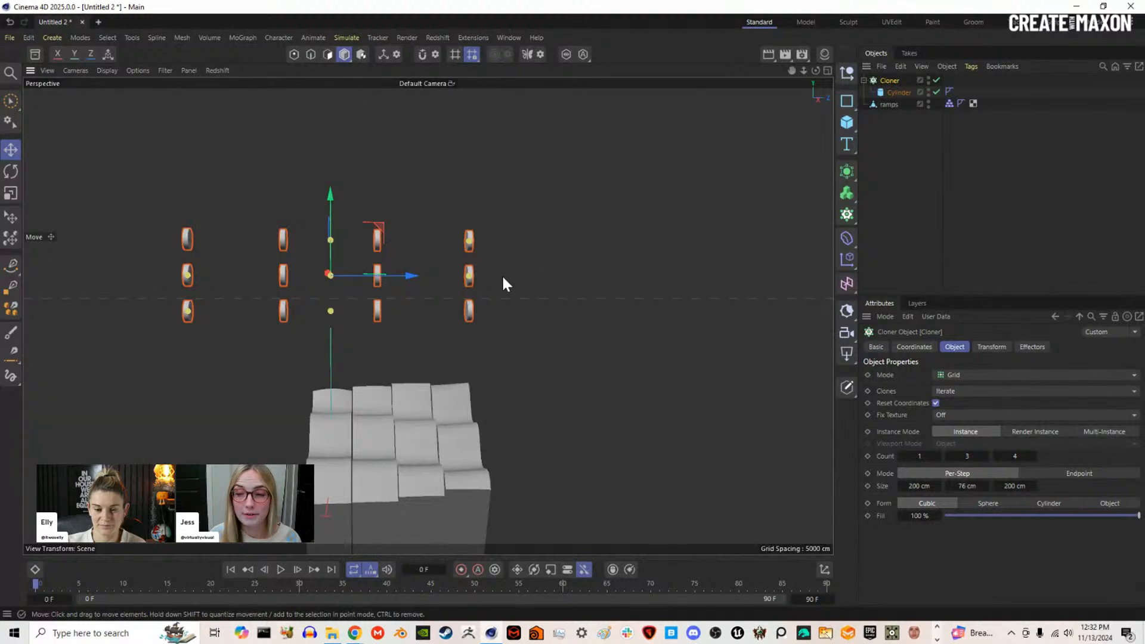
Step: Tighten the Cloner's Z spacing to about 84 cm, shifting the grid along Z and down over the ramps
drag(476, 275, 452, 272)
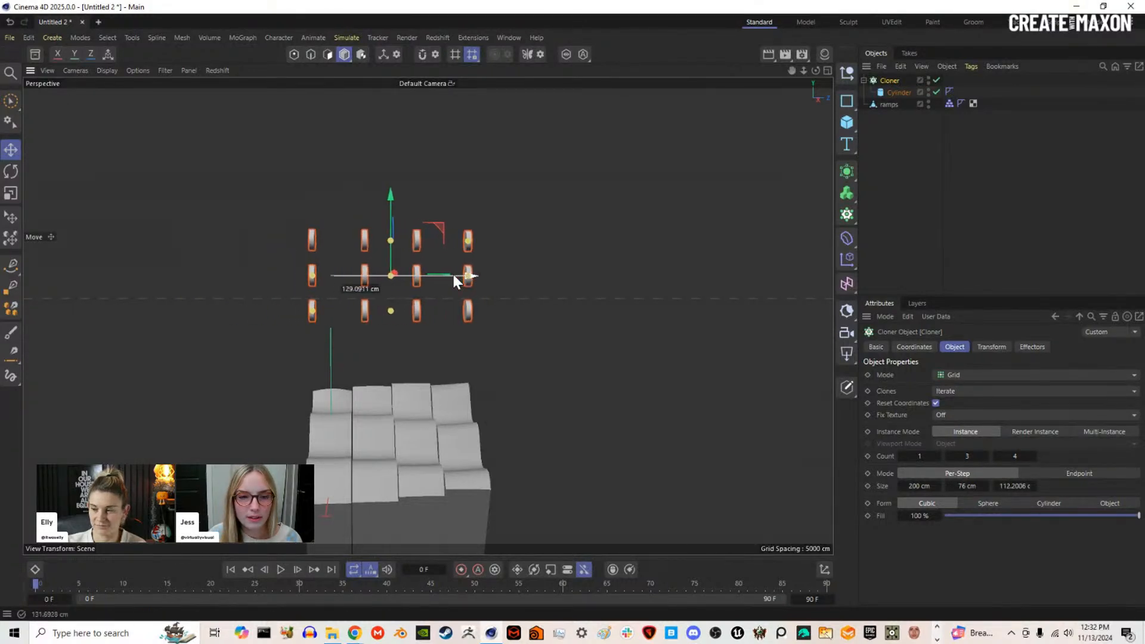
drag(389, 193, 389, 285)
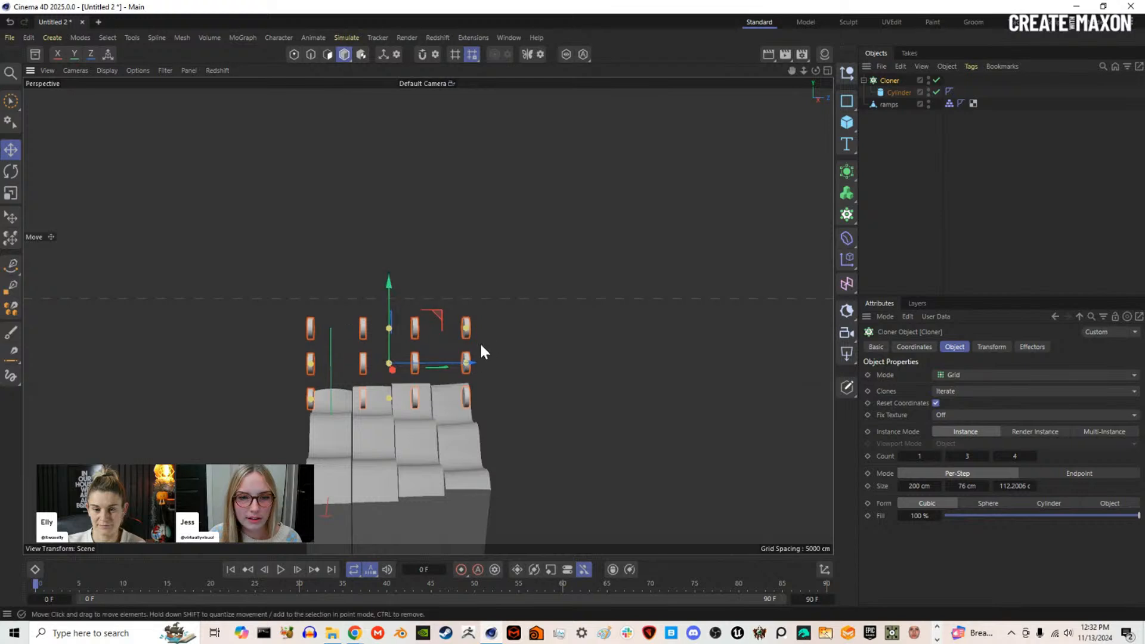
scroll(389, 422, up, 4)
drag(548, 299, 509, 302)
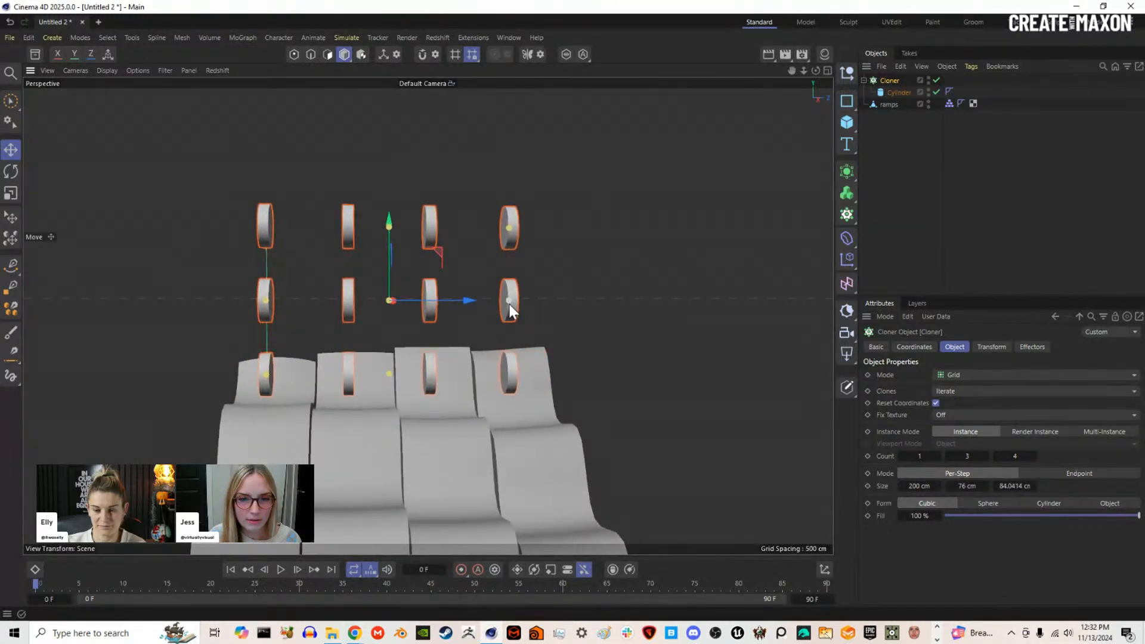
Step: Move the Cloner along negative X over the highest end of the ramps and adjust its height just above the surface
alt+drag(403, 384, 556, 358)
drag(534, 303, 458, 380)
drag(401, 254, 405, 225)
alt+drag(401, 362, 369, 361)
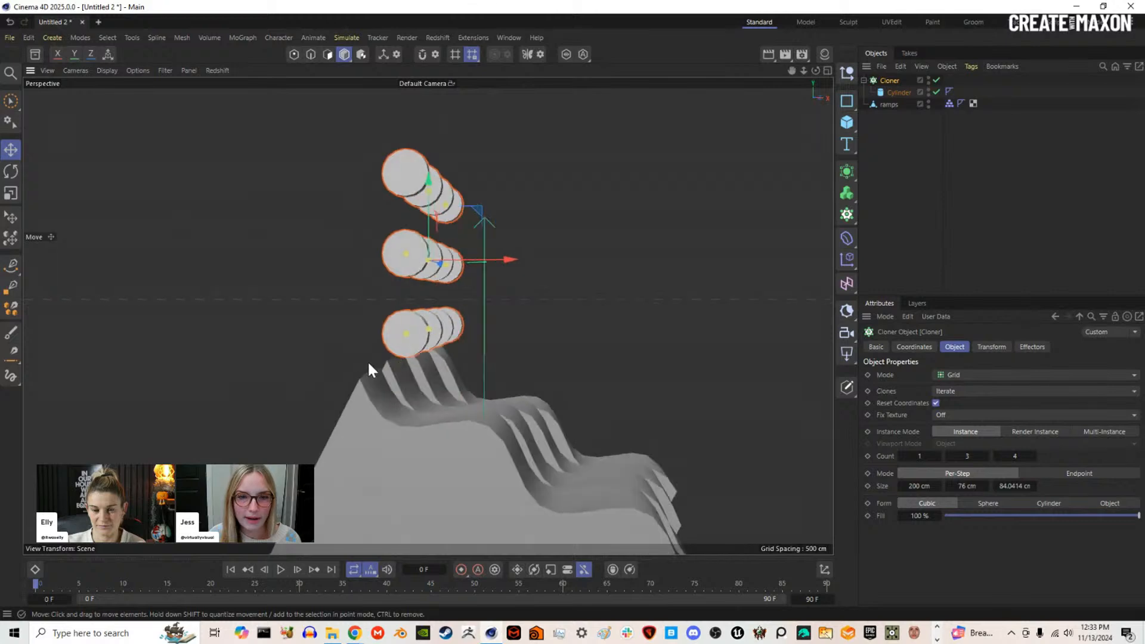
drag(511, 260, 514, 264)
alt+drag(477, 322, 340, 315)
drag(521, 219, 521, 213)
alt+drag(522, 280, 459, 305)
Step: Set the Cylinder's rotation segments to 30 and round its edges with a child Bevel deformer at subdivision 1
click(904, 93)
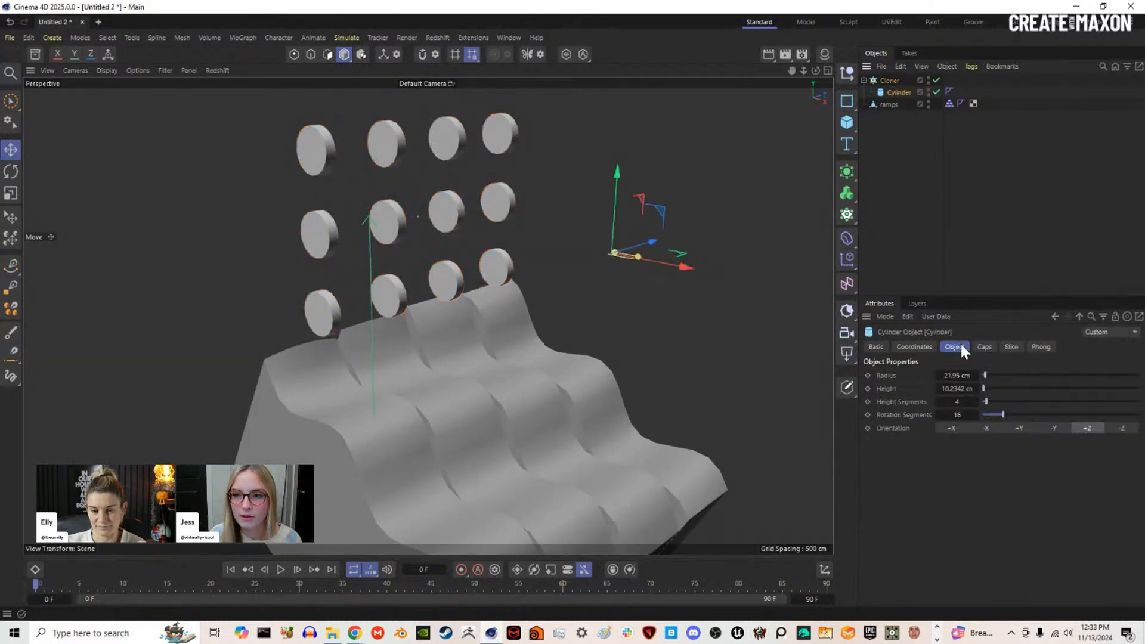
drag(1004, 414, 1022, 418)
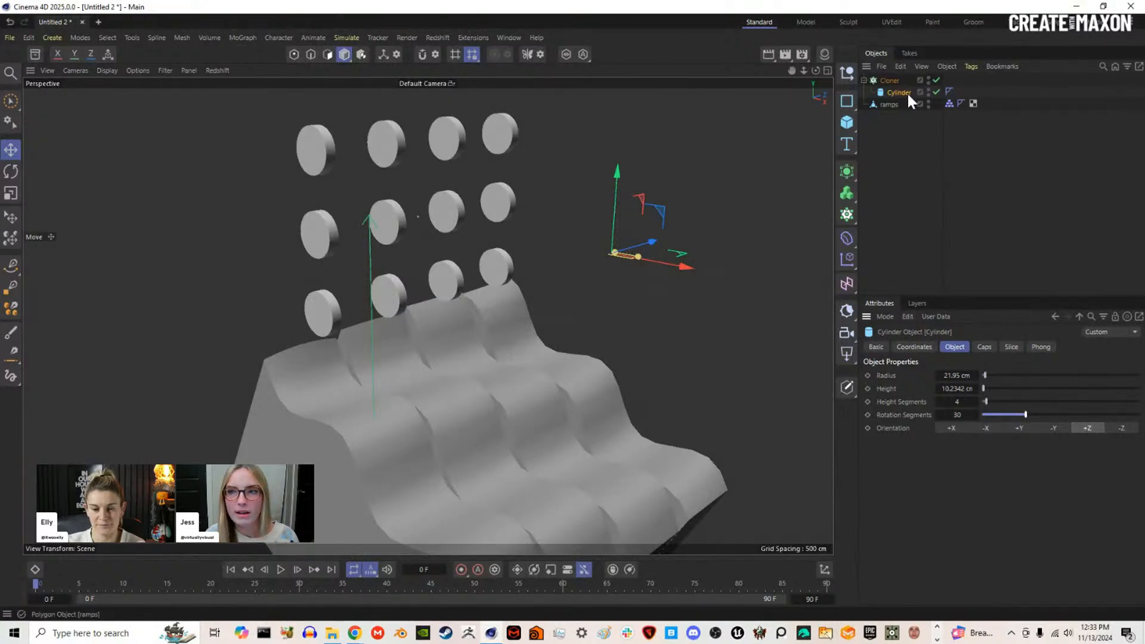
click(844, 234)
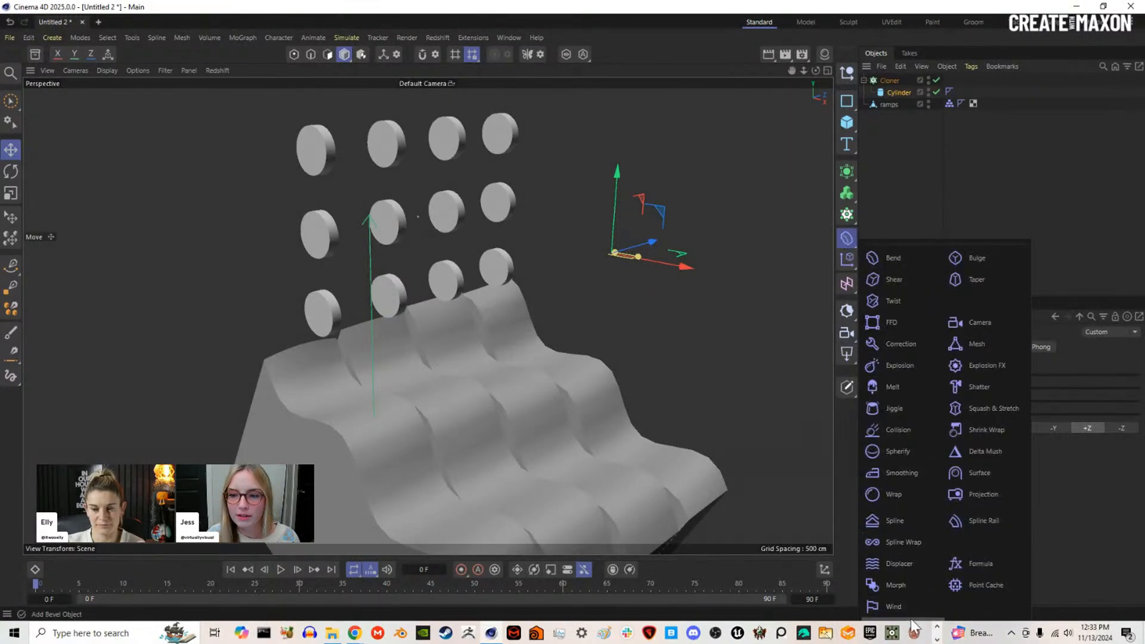
click(897, 540)
drag(883, 76, 899, 103)
click(966, 495)
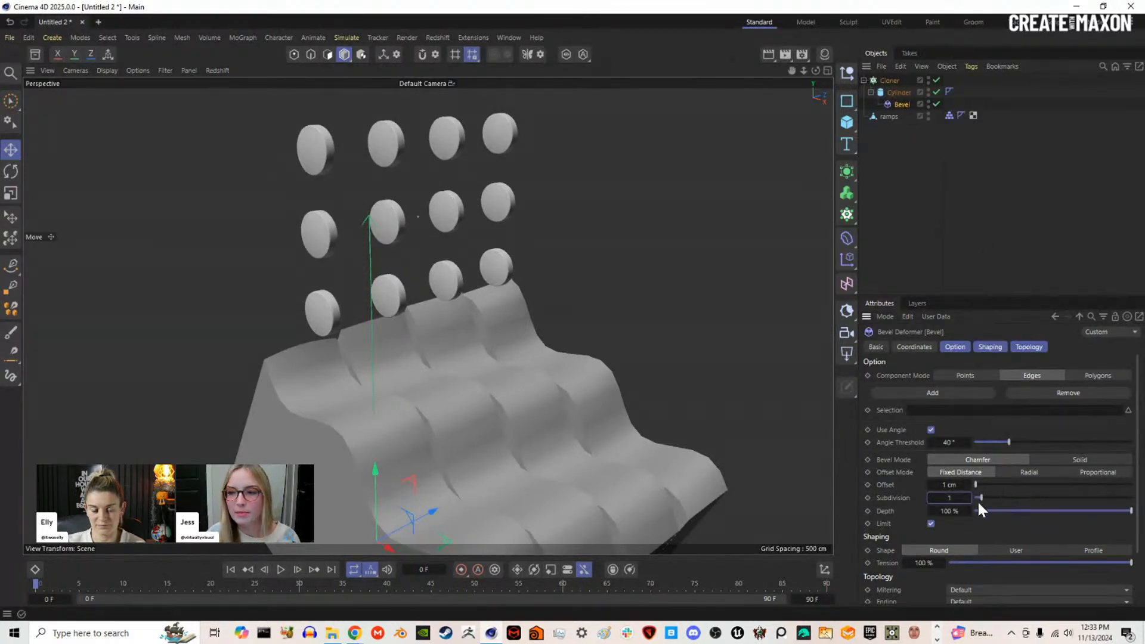
Step: Add a Rigid Body simulation tag to the Cloner
click(893, 81)
right_click(892, 82)
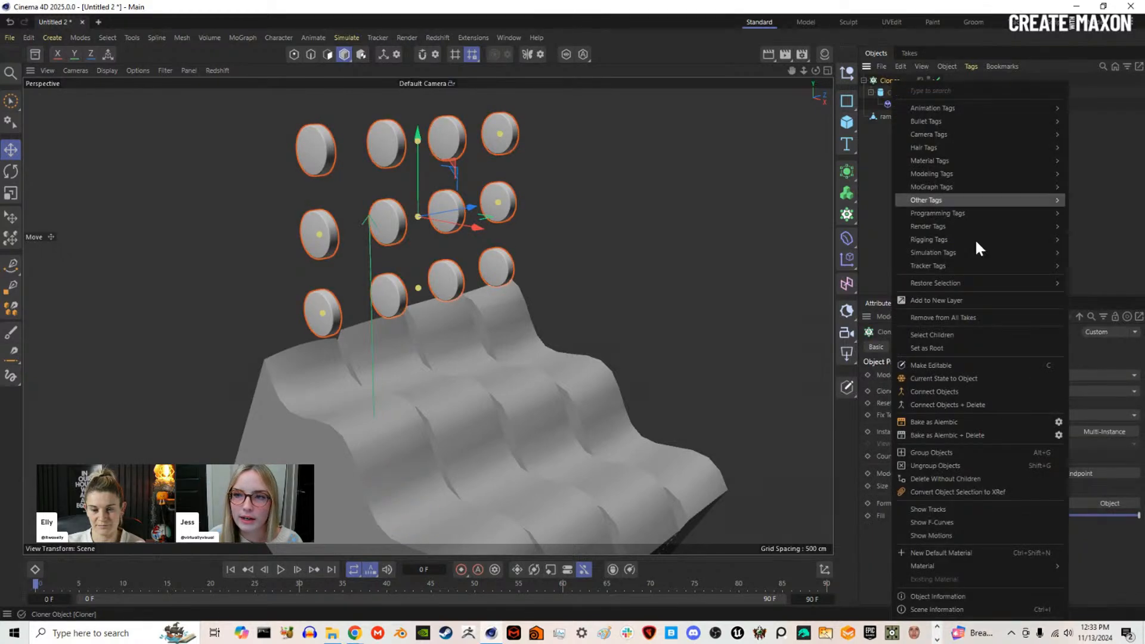
mouse_move(991, 255)
click(1097, 259)
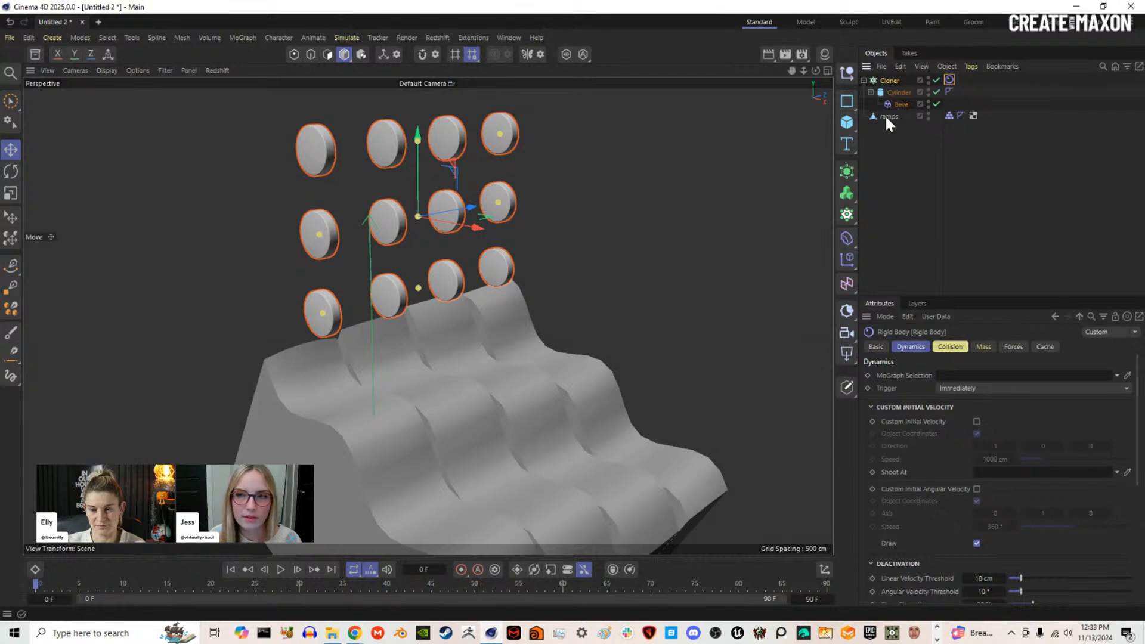
Step: Set the collision thickness of the Cloner's Rigid Body tag to 2 cm
click(967, 348)
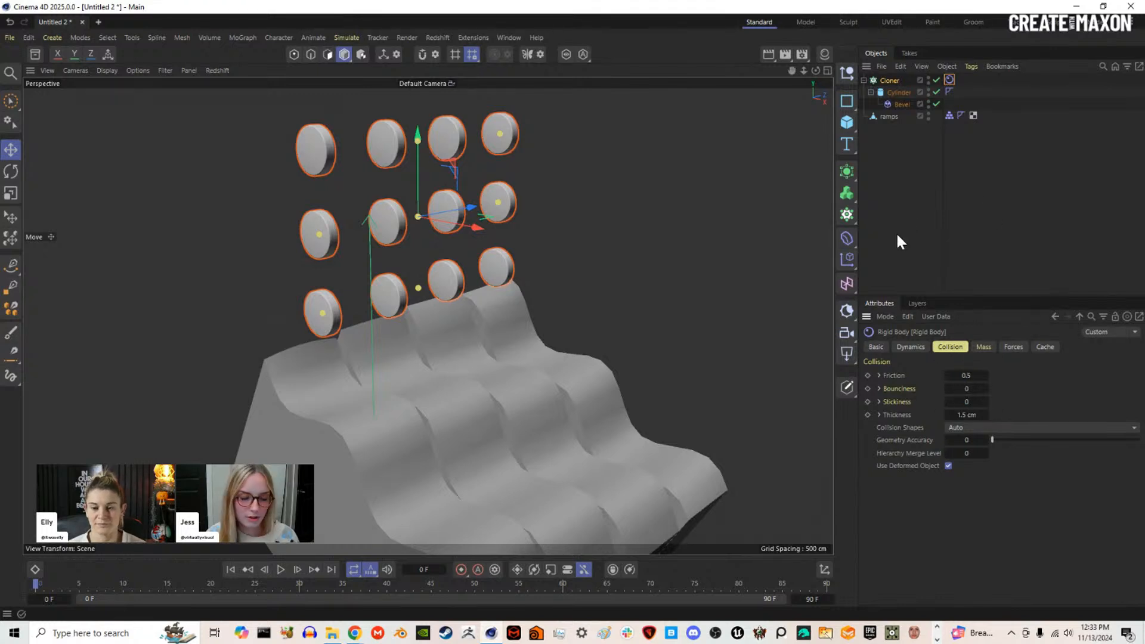
mouse_move(505, 266)
alt+mouse_down()
mouse_move(519, 257)
mouse_move(486, 275)
alt+mouse_up()
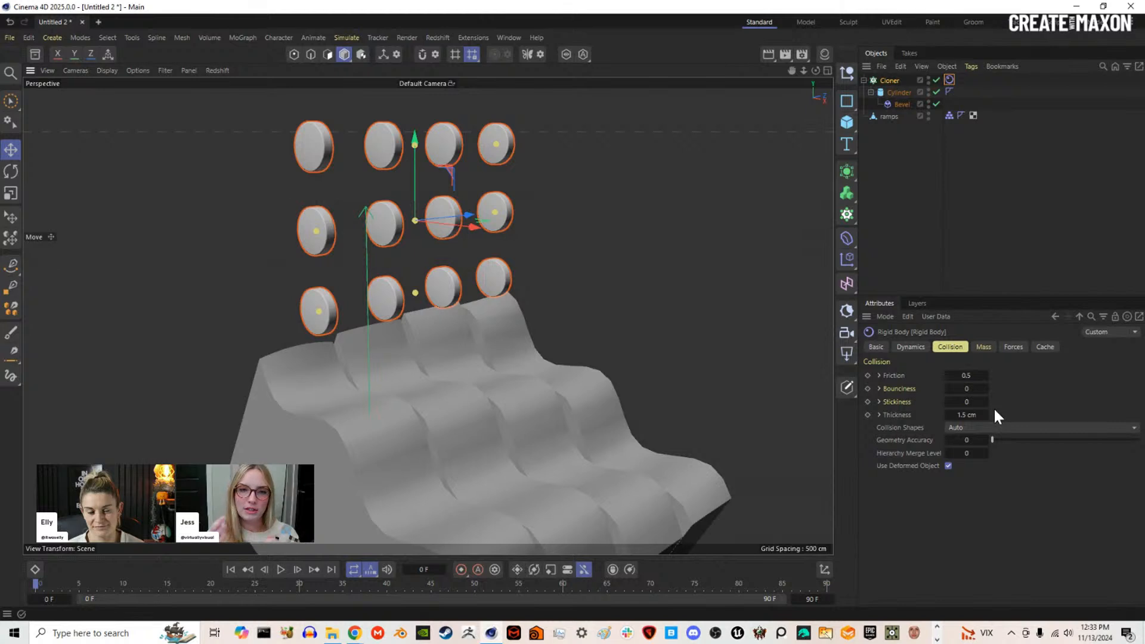
click(970, 415)
text(2)
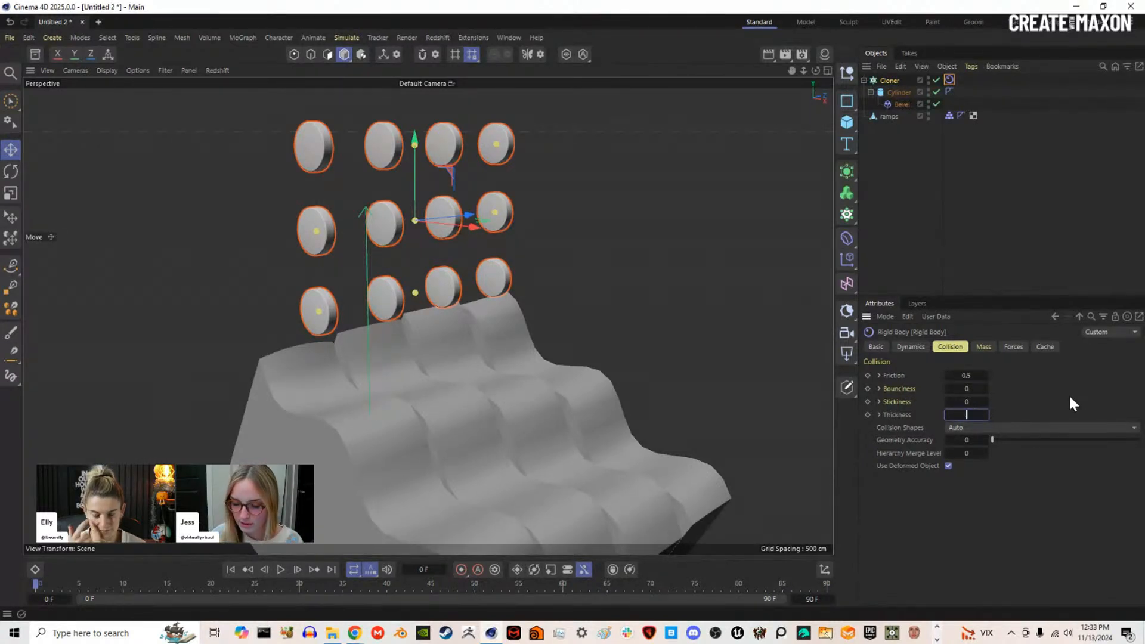
click(981, 212)
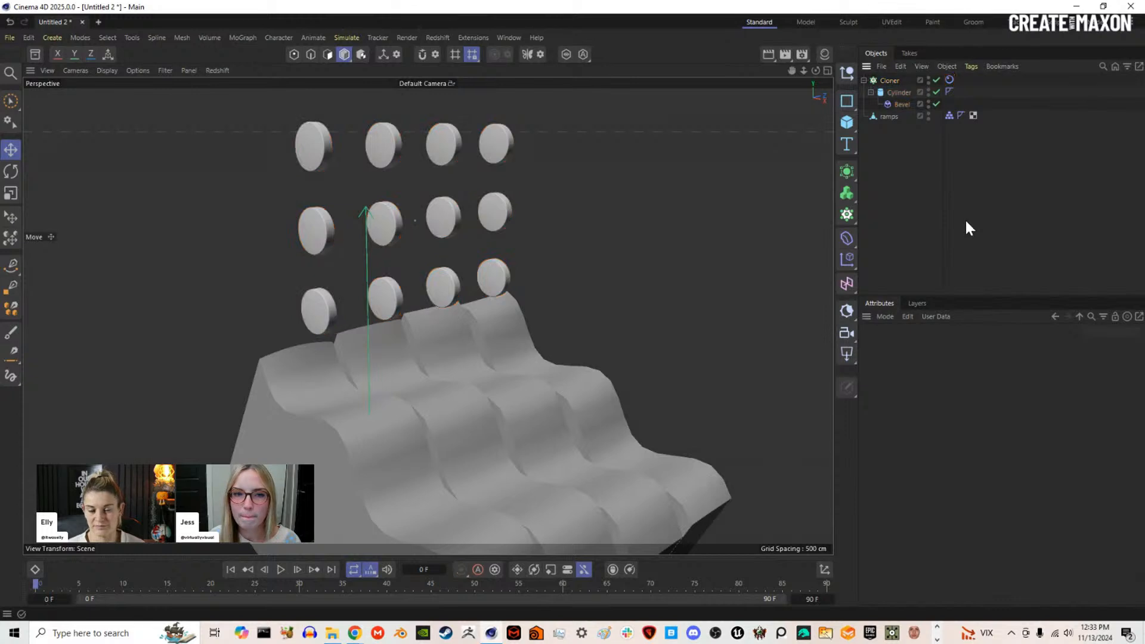
Step: Review the Rigid Body tag's dynamics settings, play the simulation to watch the discs fall on the ramps, and rewind
click(950, 81)
click(876, 347)
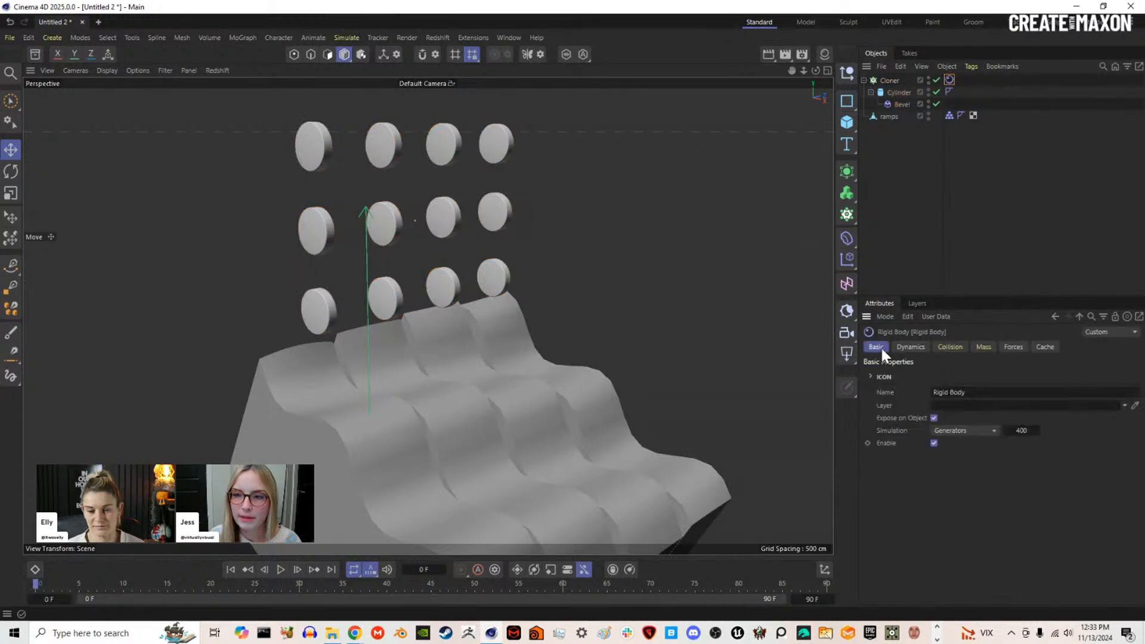
click(910, 348)
scroll(933, 417, down, 5)
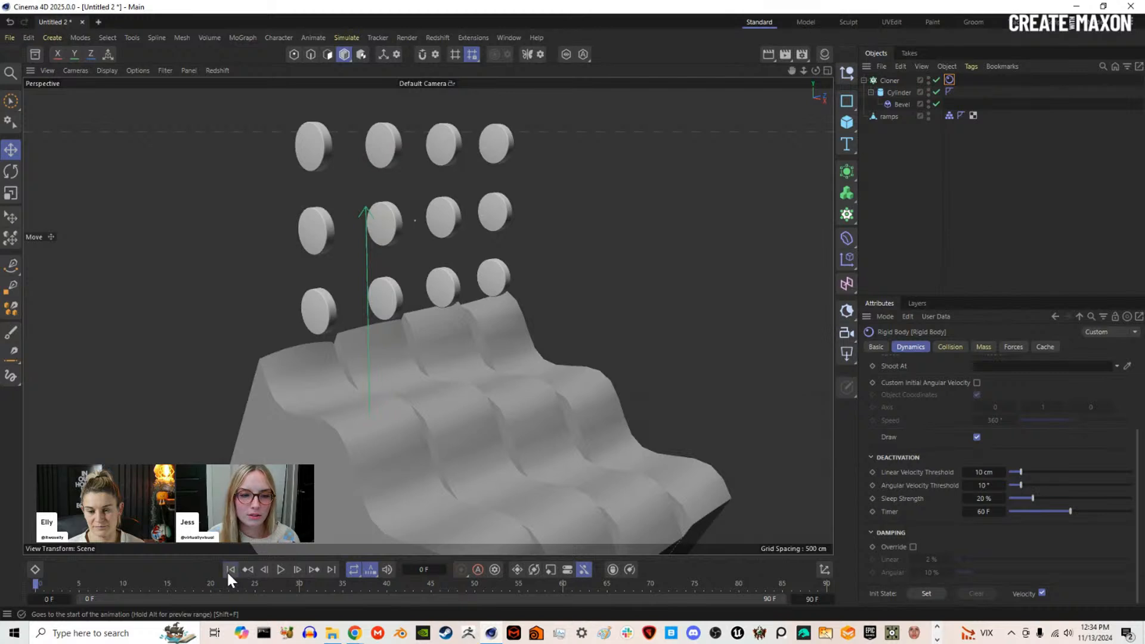
scroll(467, 367, up, 4)
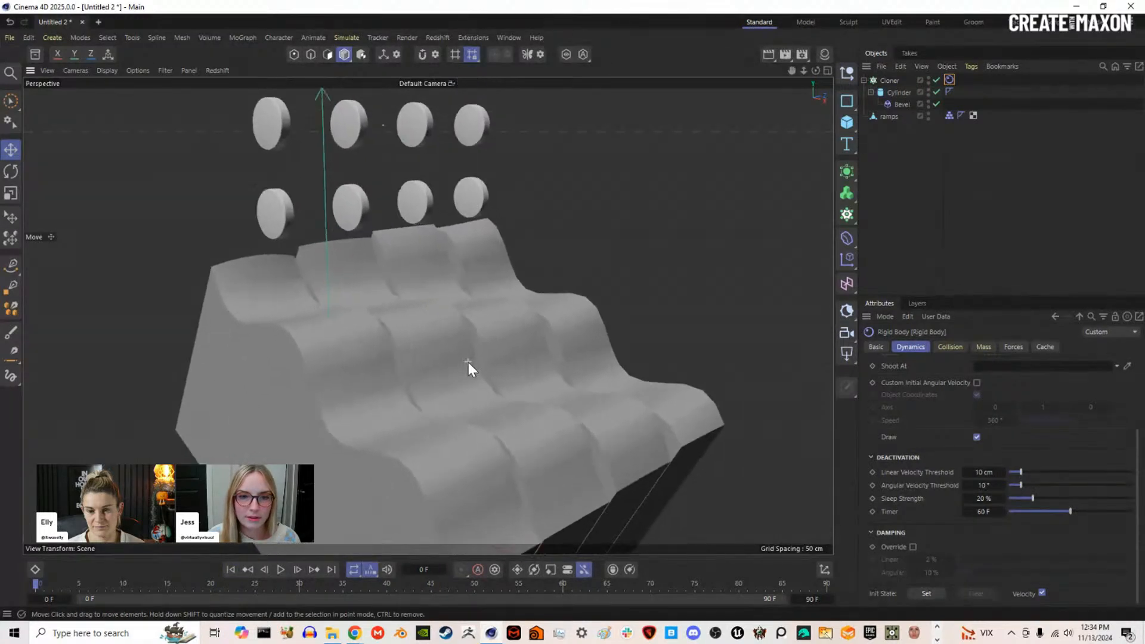
click(284, 568)
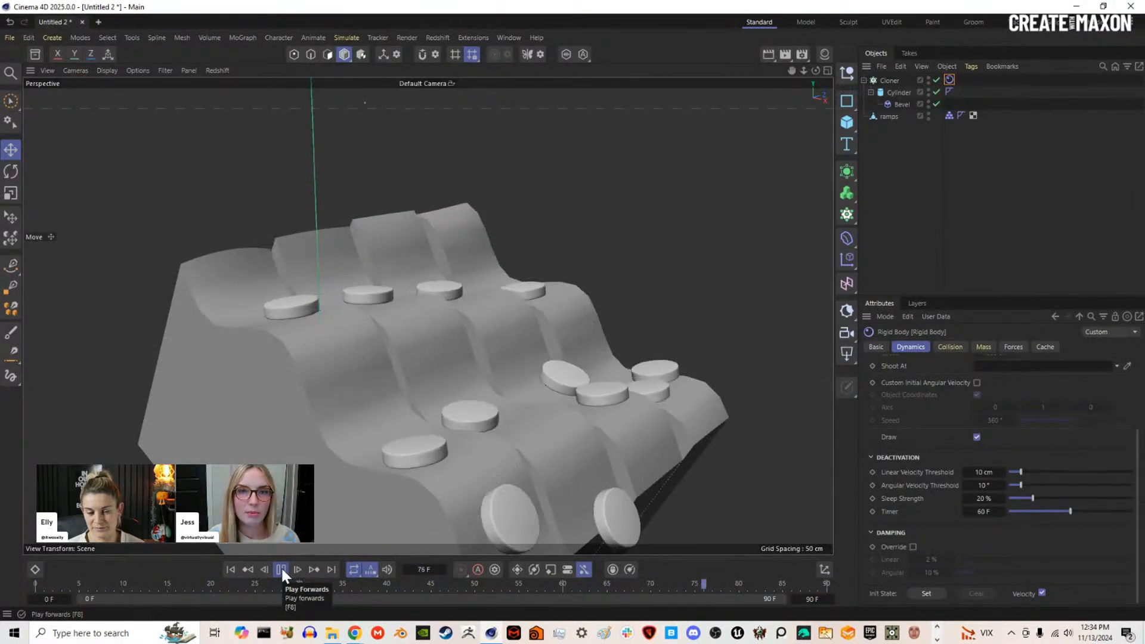
click(281, 570)
click(230, 569)
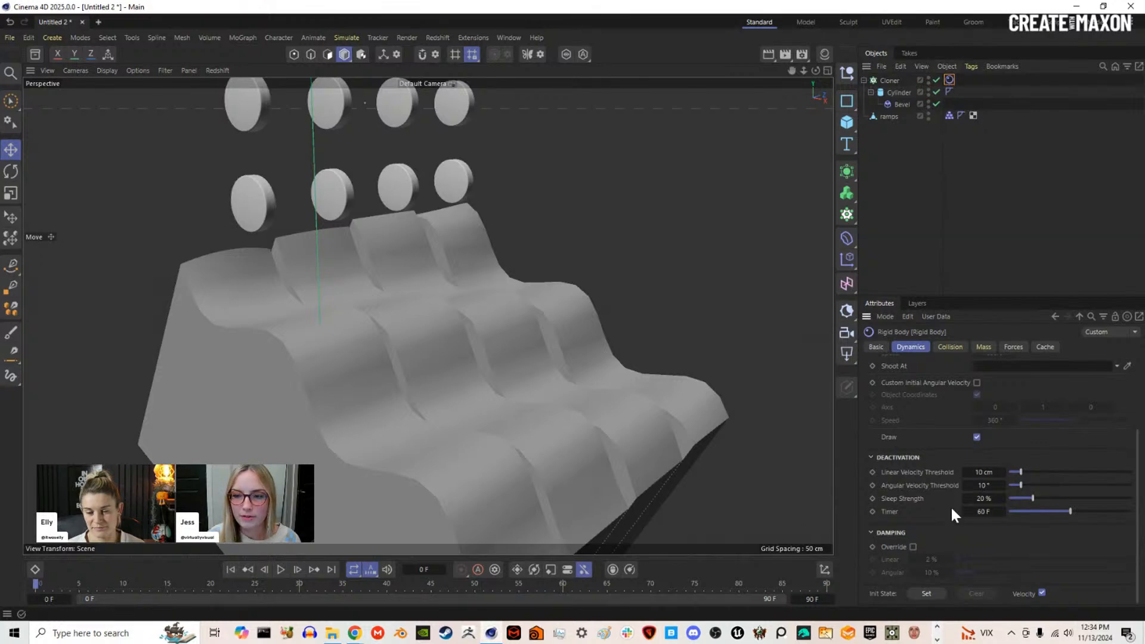
Step: Override the Rigid Body tag's damping with 100% angular damping and test the simulation from the first frame
click(912, 546)
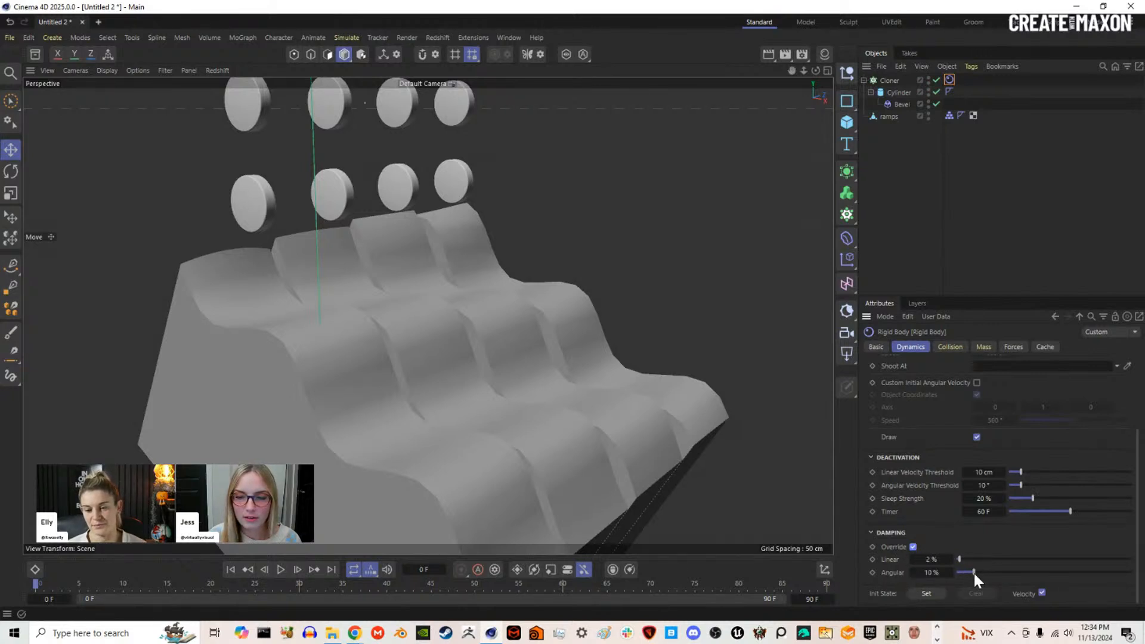
drag(977, 572, 1132, 573)
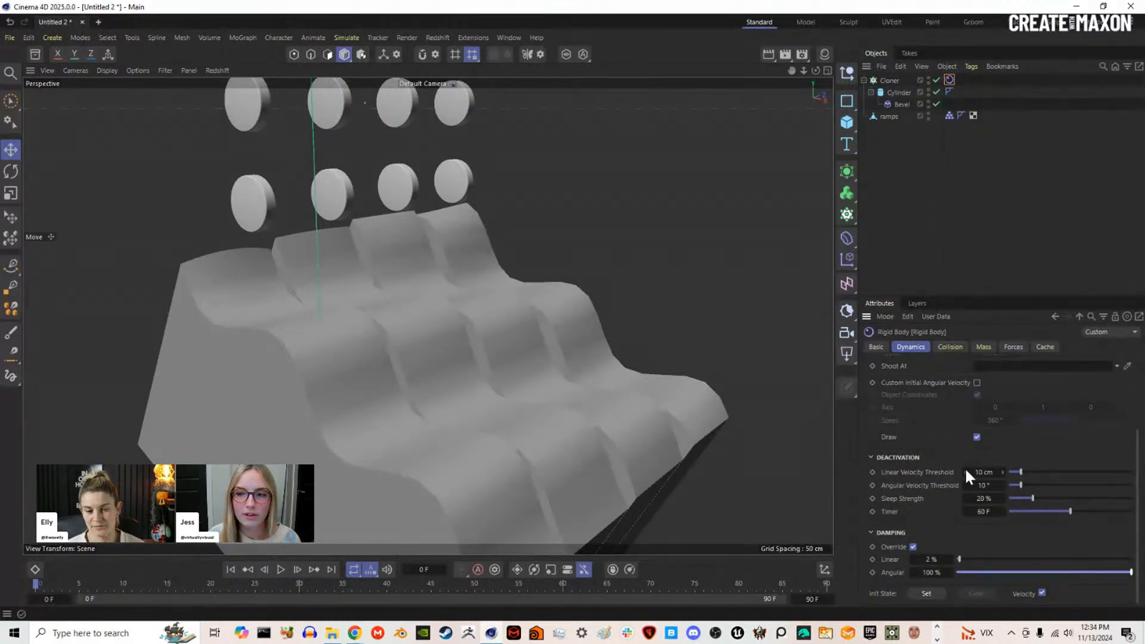
click(906, 211)
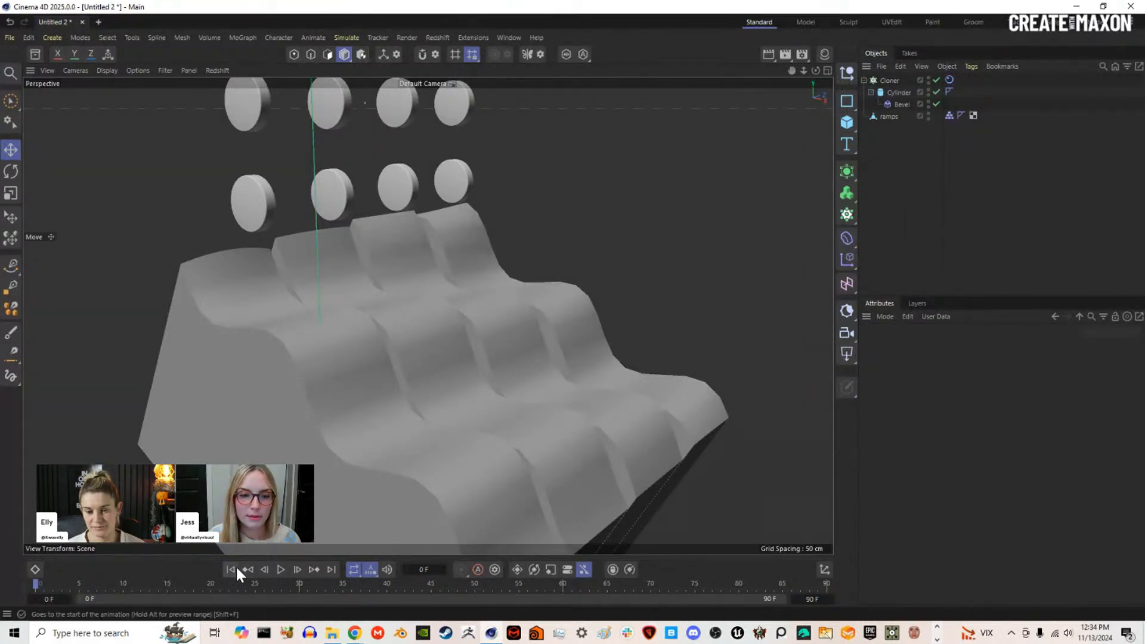
click(280, 570)
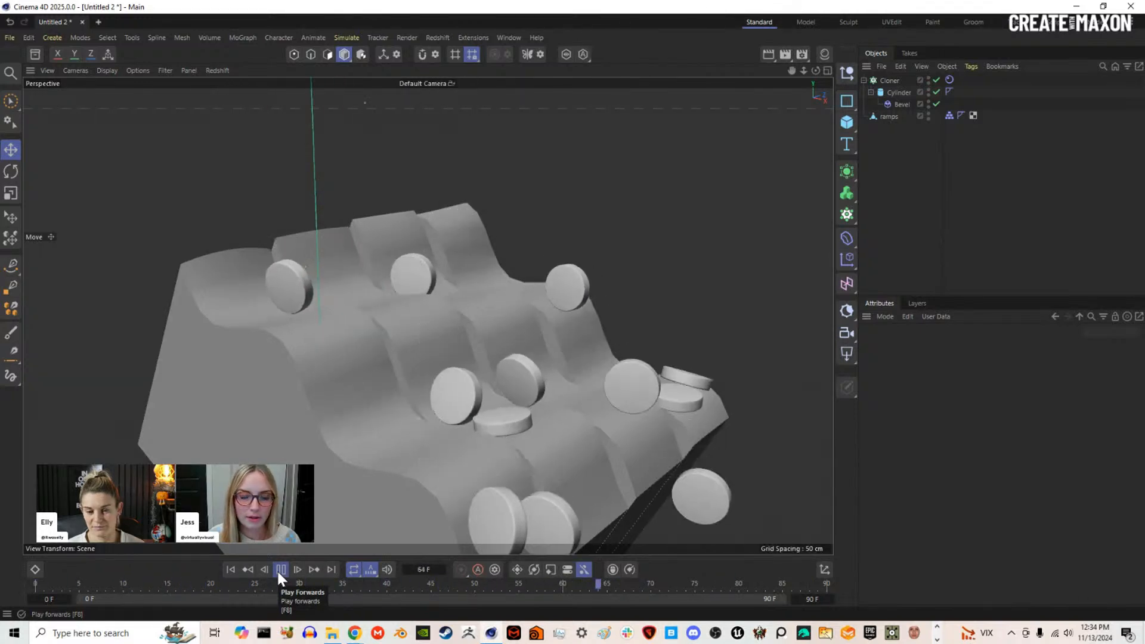
click(280, 569)
click(231, 570)
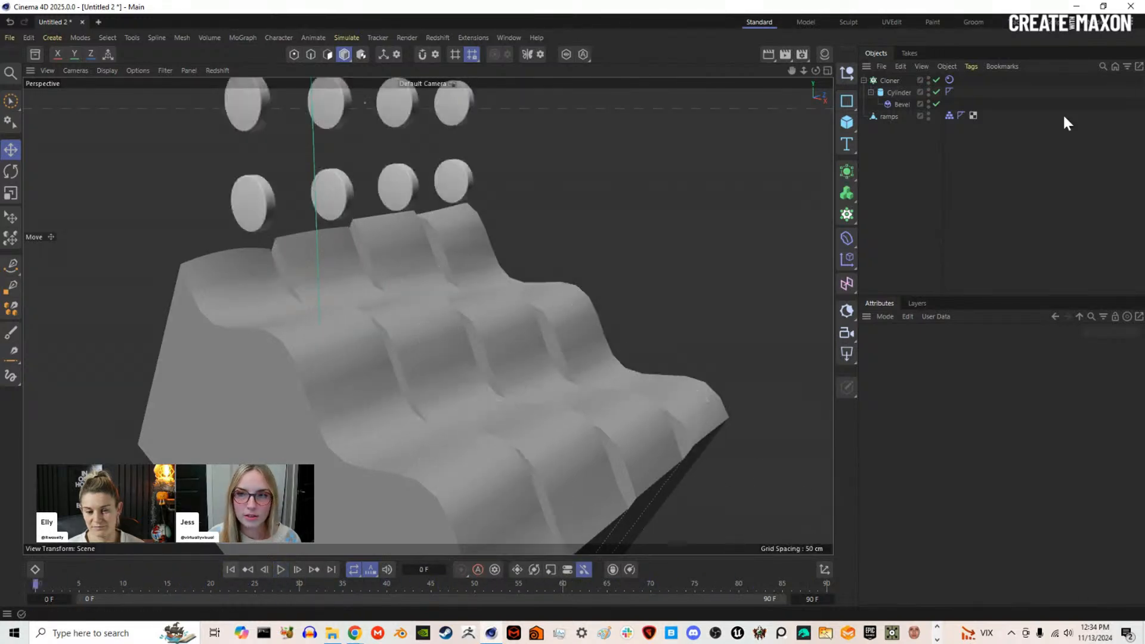
Step: Increase the Rigid Body tag's angular damping to 150% and play the simulation again before rewinding
click(951, 80)
scroll(1044, 543, down, 5)
double_click(932, 572)
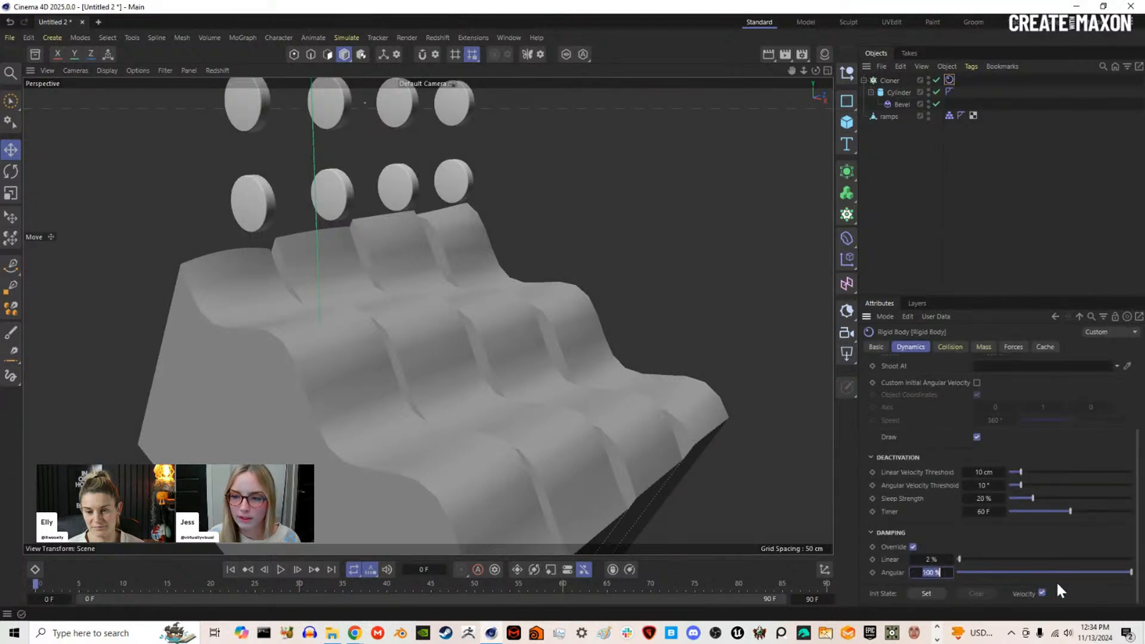
text(150)
key(Return)
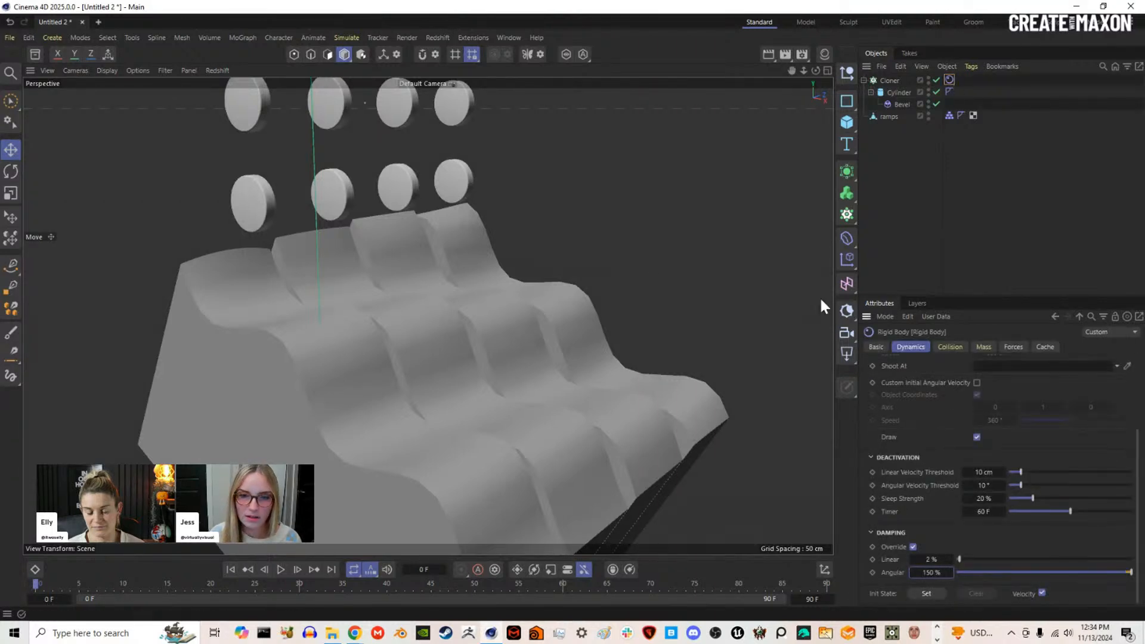
click(280, 568)
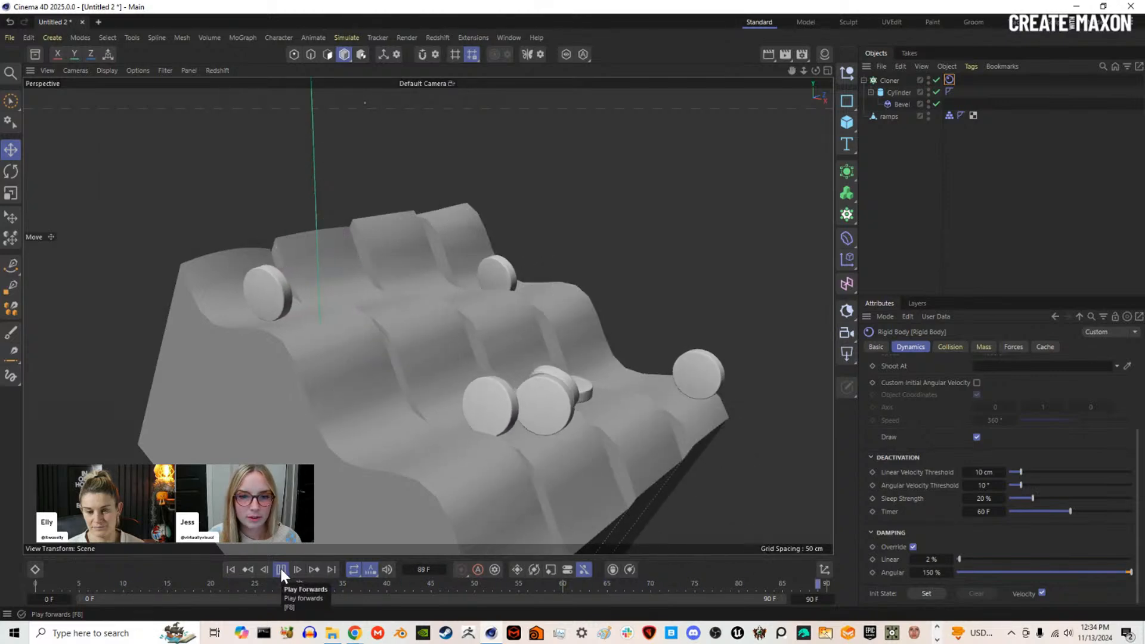
click(281, 569)
click(230, 569)
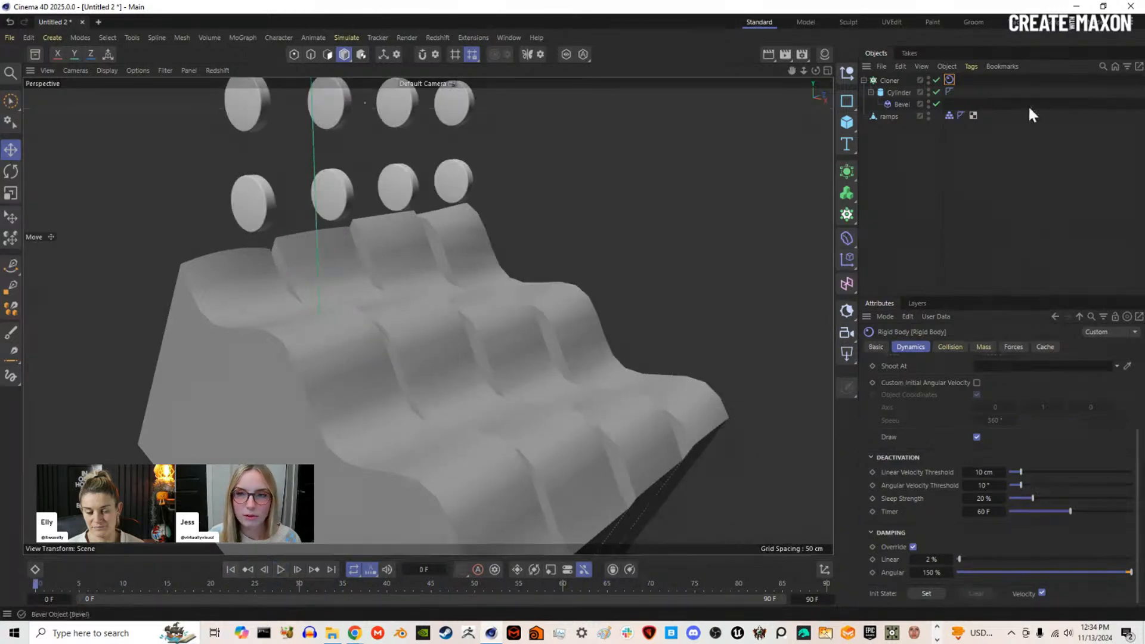
Step: Rotate the ramps object slightly to make the slopes steeper and move it along negative X beneath the discs
click(890, 117)
alt+drag(359, 382, 454, 318)
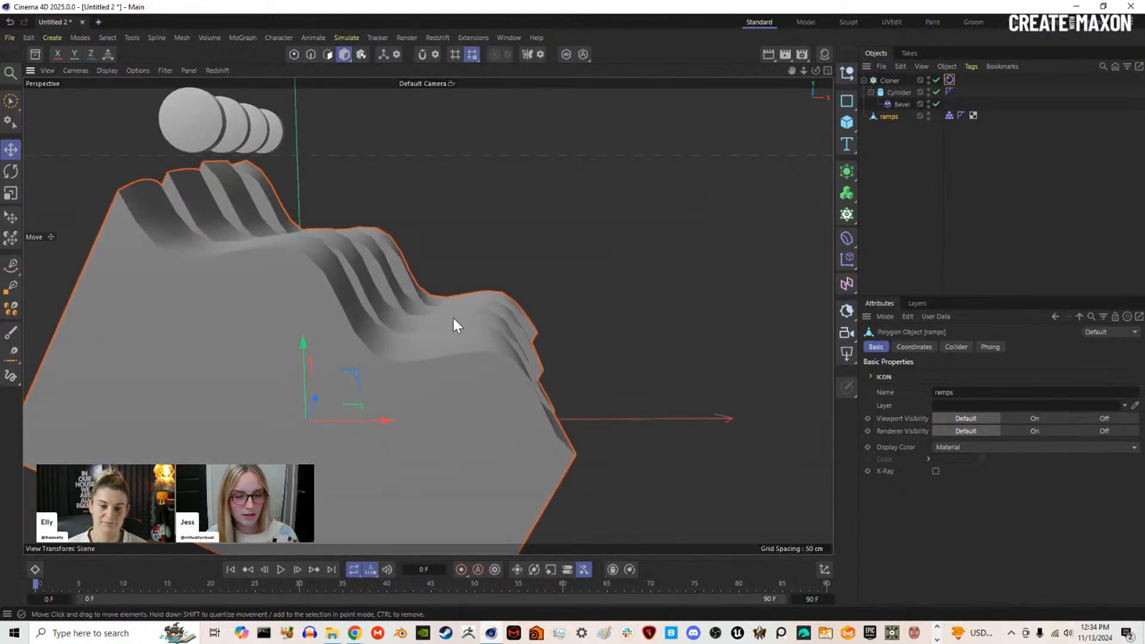
key(r)
drag(336, 383, 342, 383)
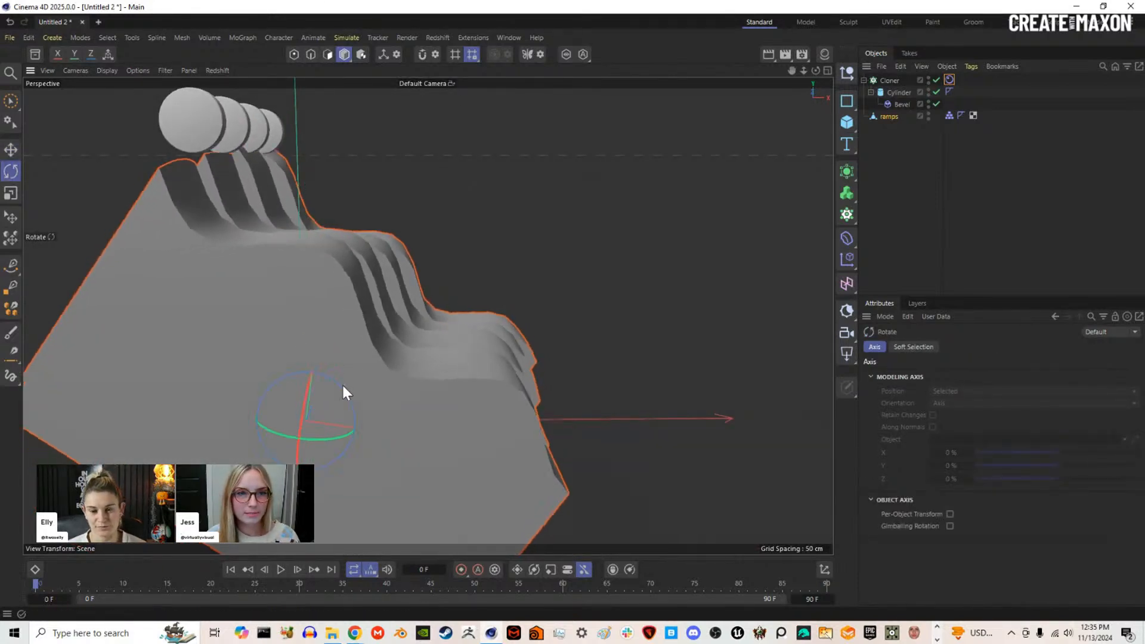
key(e)
drag(392, 416, 263, 401)
click(963, 191)
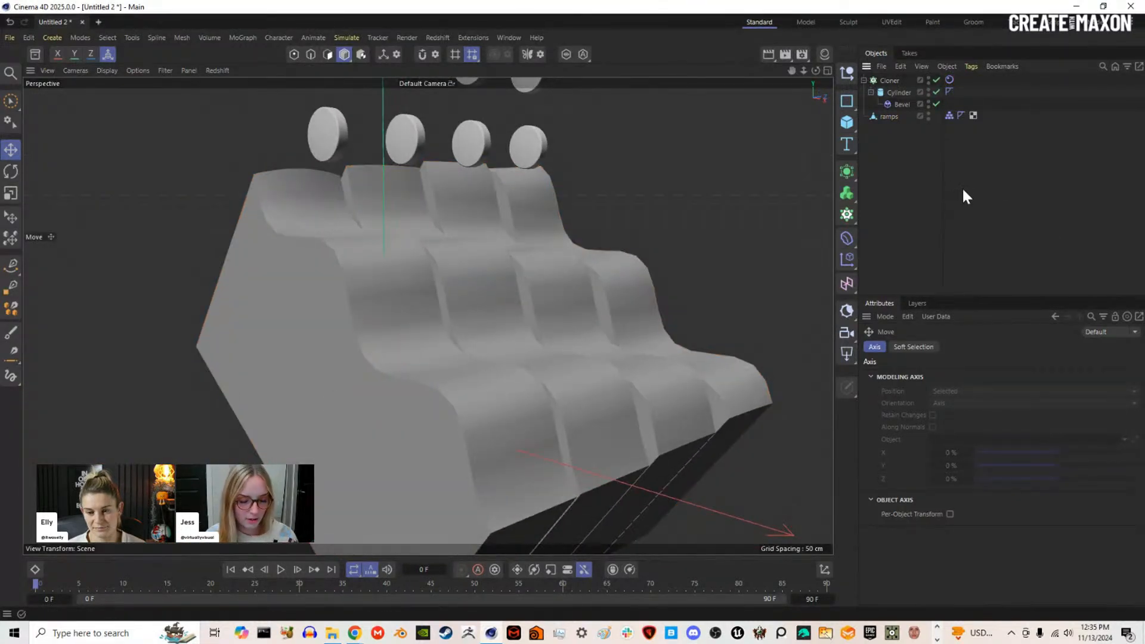
Step: Set the gravity in the project's simulation scene settings to -500 cm
key(ctrl+d)
click(1098, 348)
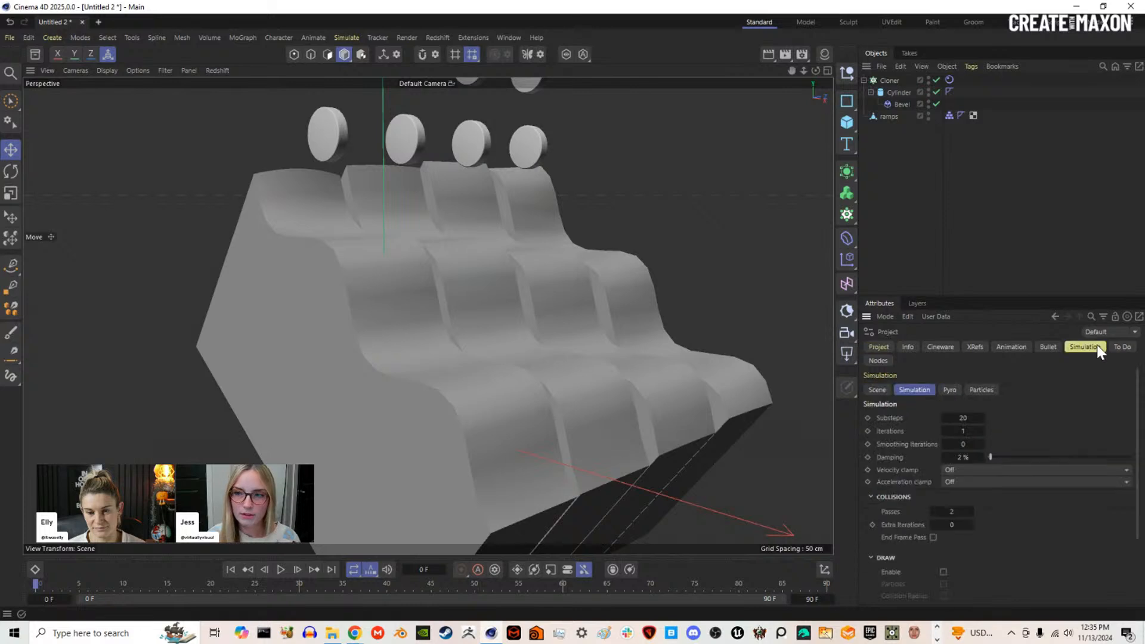
click(882, 392)
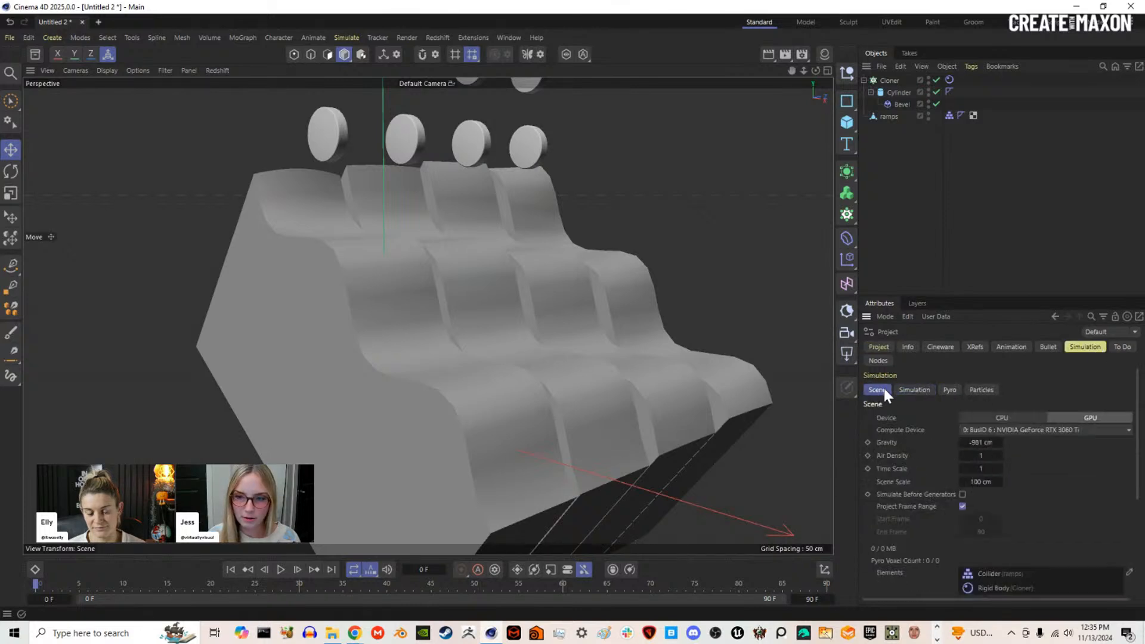
click(982, 442)
text(-50)
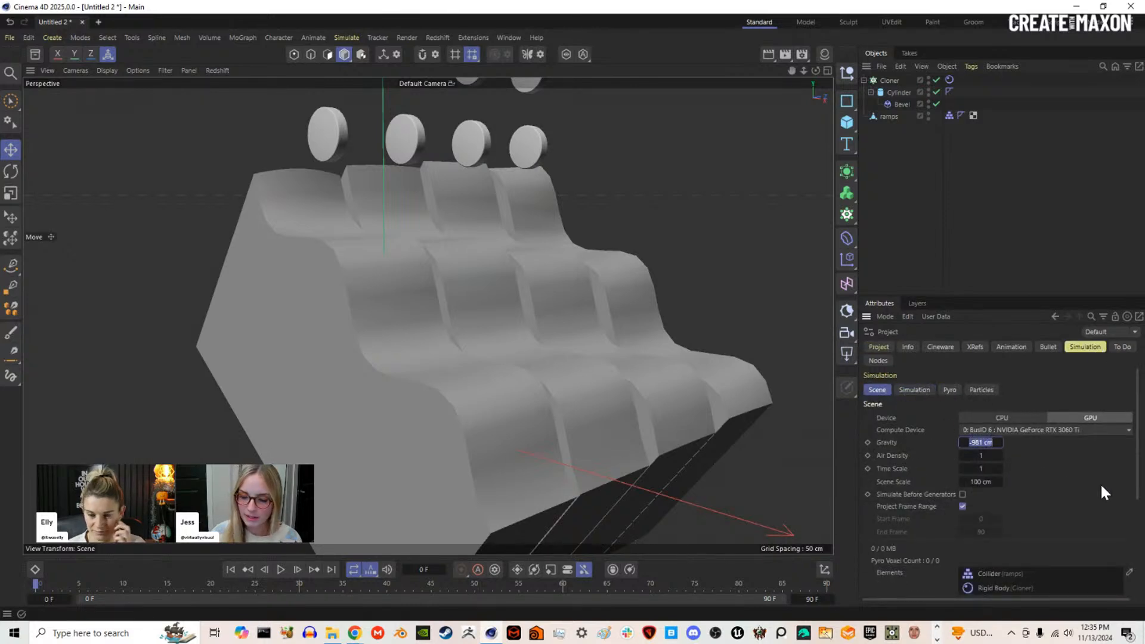
text(0)
key(Return)
Step: Briefly play the simulation with the weaker gravity and return to the first frame
alt+drag(408, 388, 442, 305)
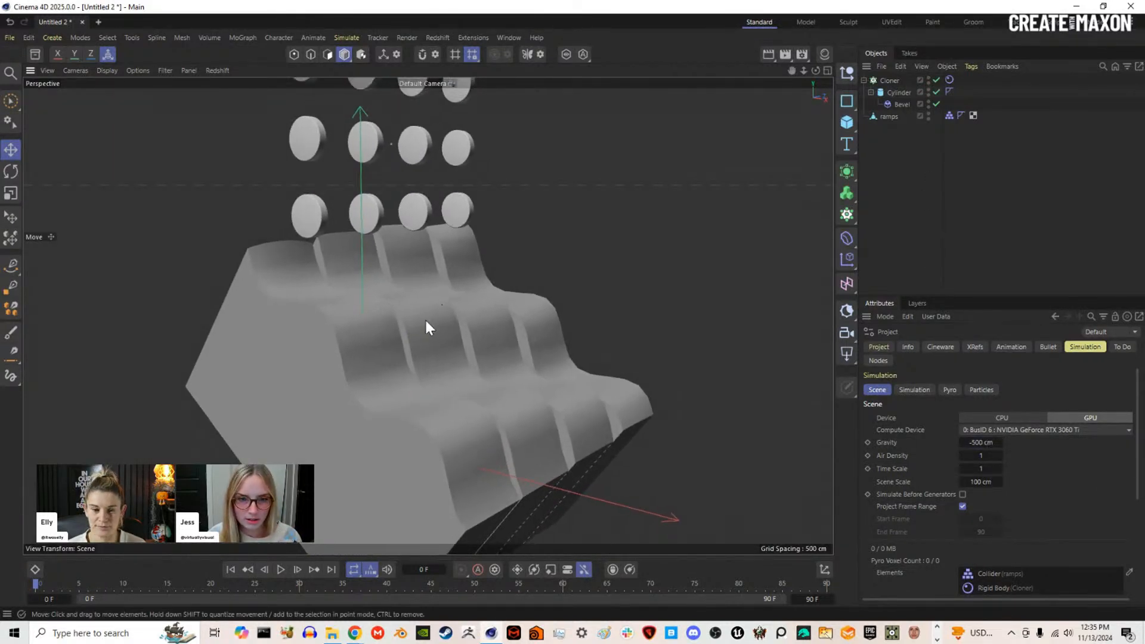
click(281, 570)
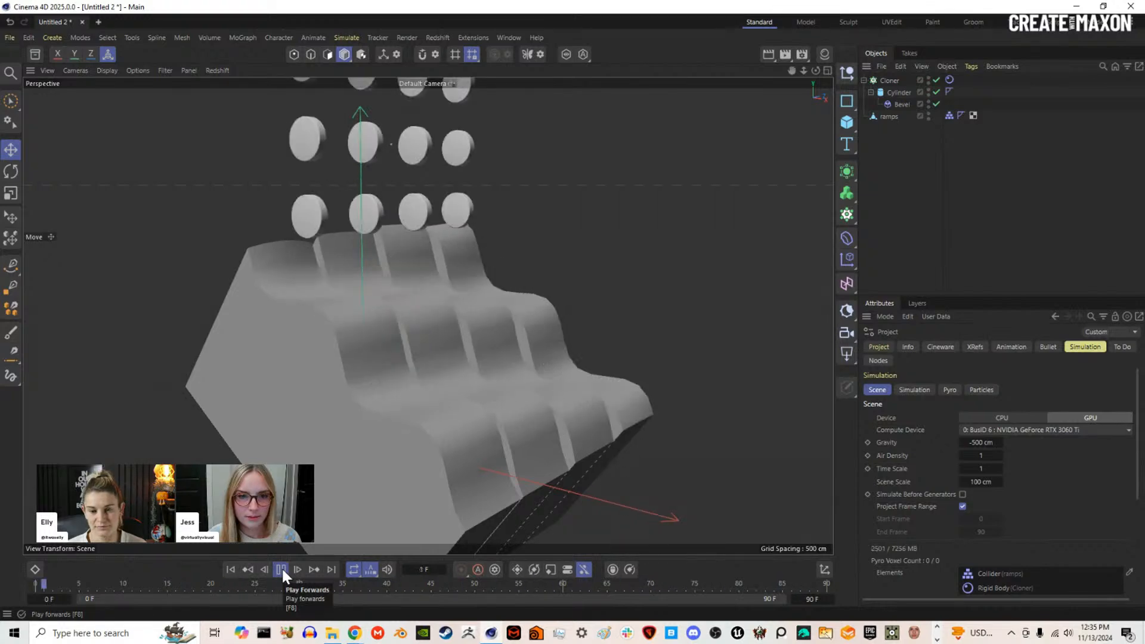
click(281, 570)
click(231, 569)
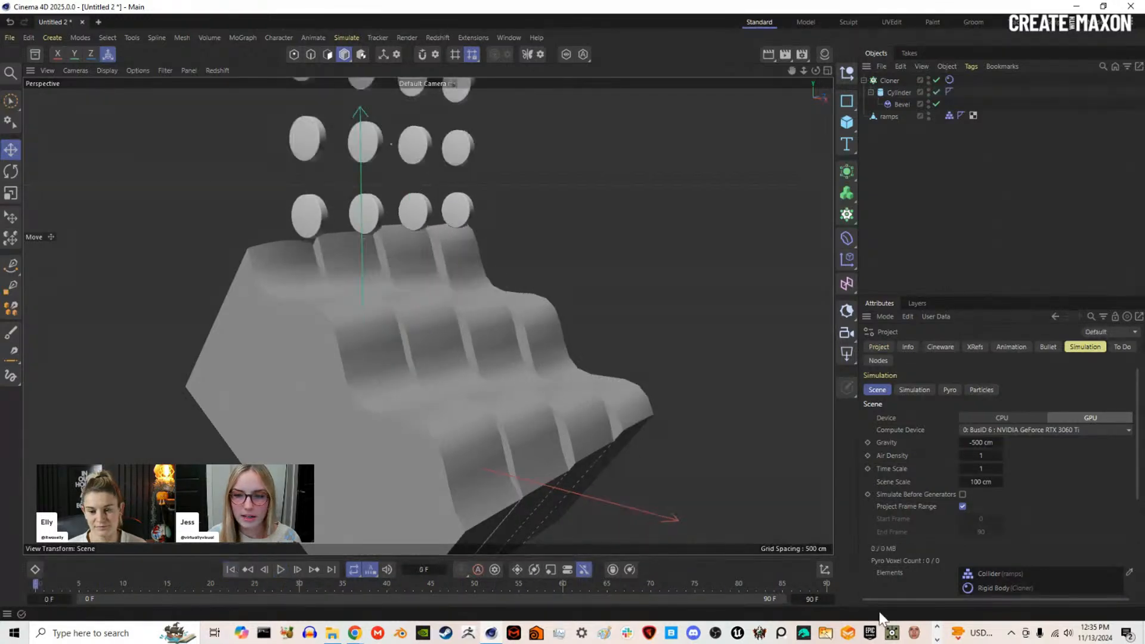
Step: Extend the project's timeline to end at frame 150
click(813, 598)
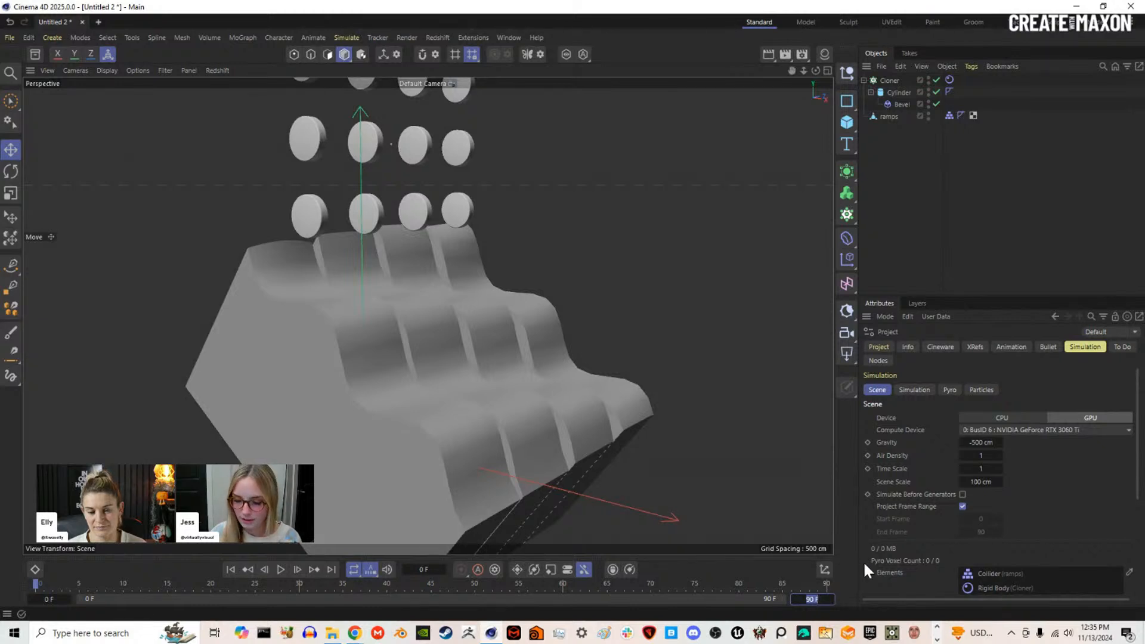
text(150)
key(Return)
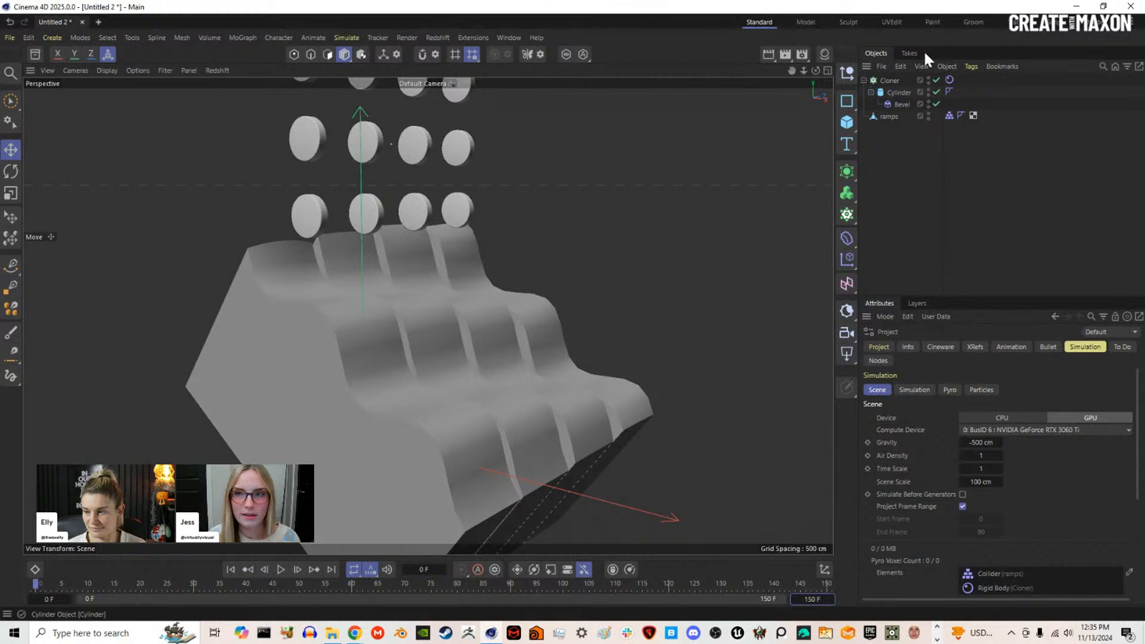
Step: Cache the Cloner's rigid body simulation as an object cache and move the timeline to frame 76
click(950, 80)
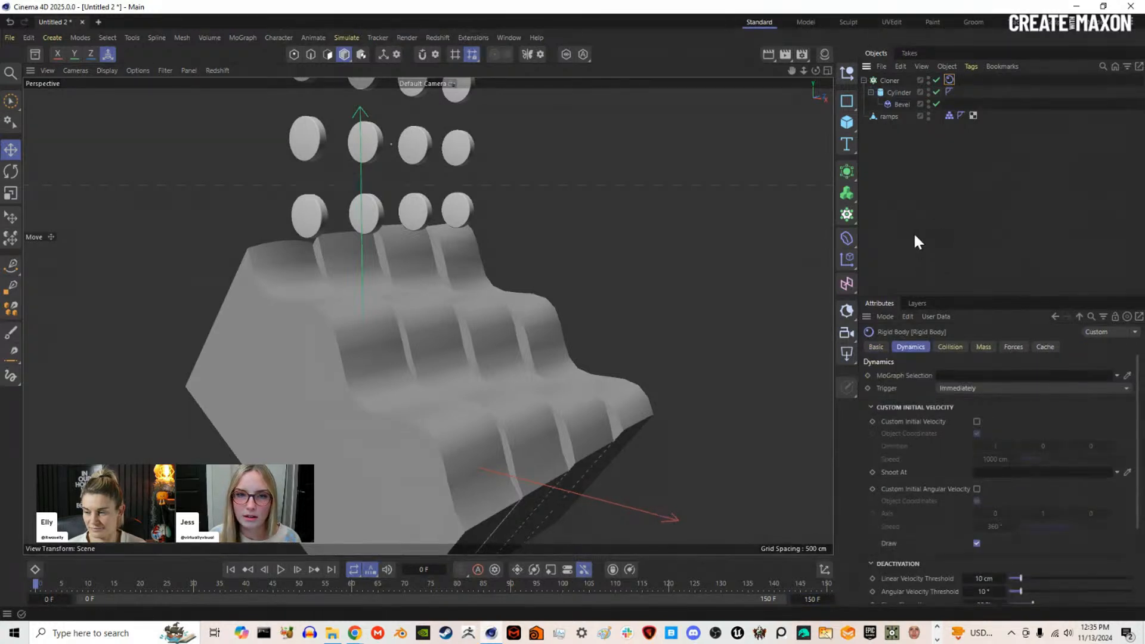
click(1048, 347)
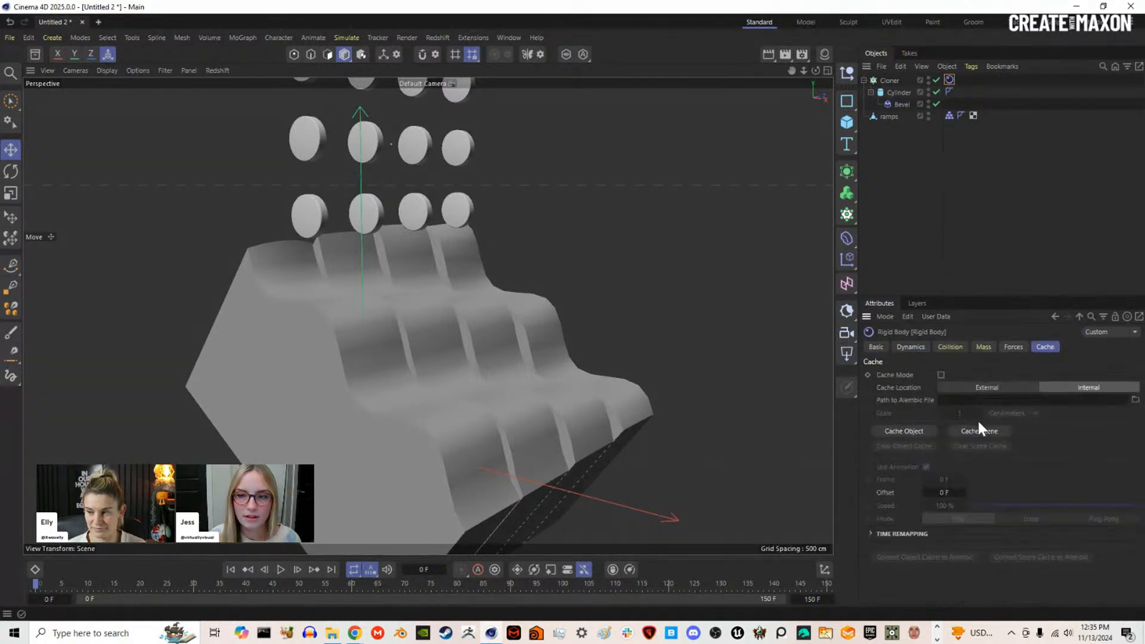
click(903, 431)
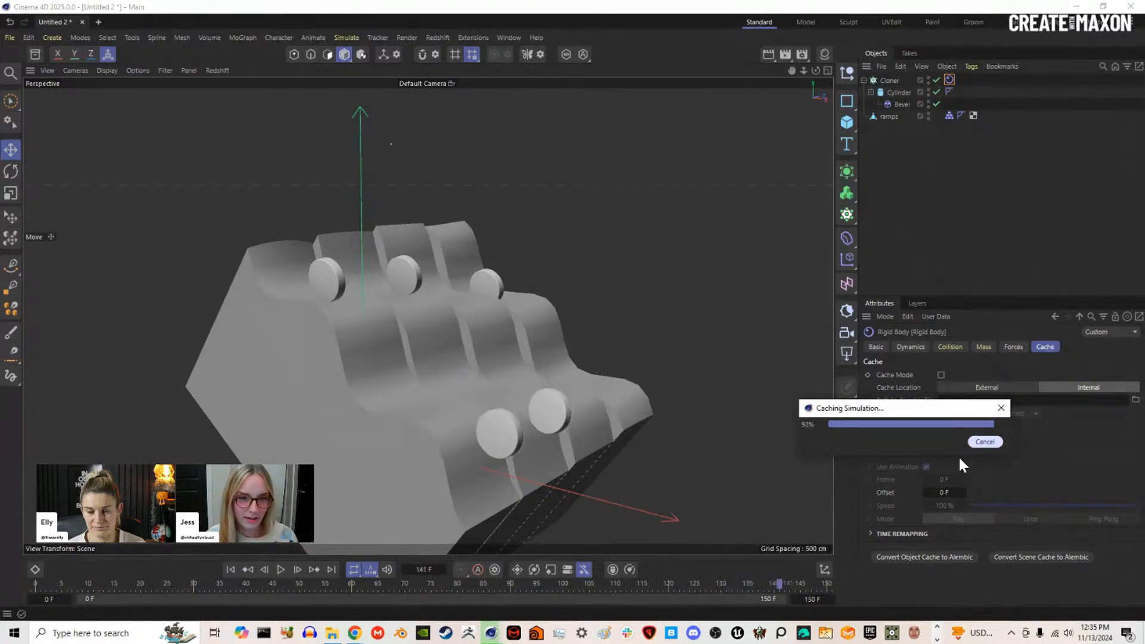
drag(341, 589, 438, 587)
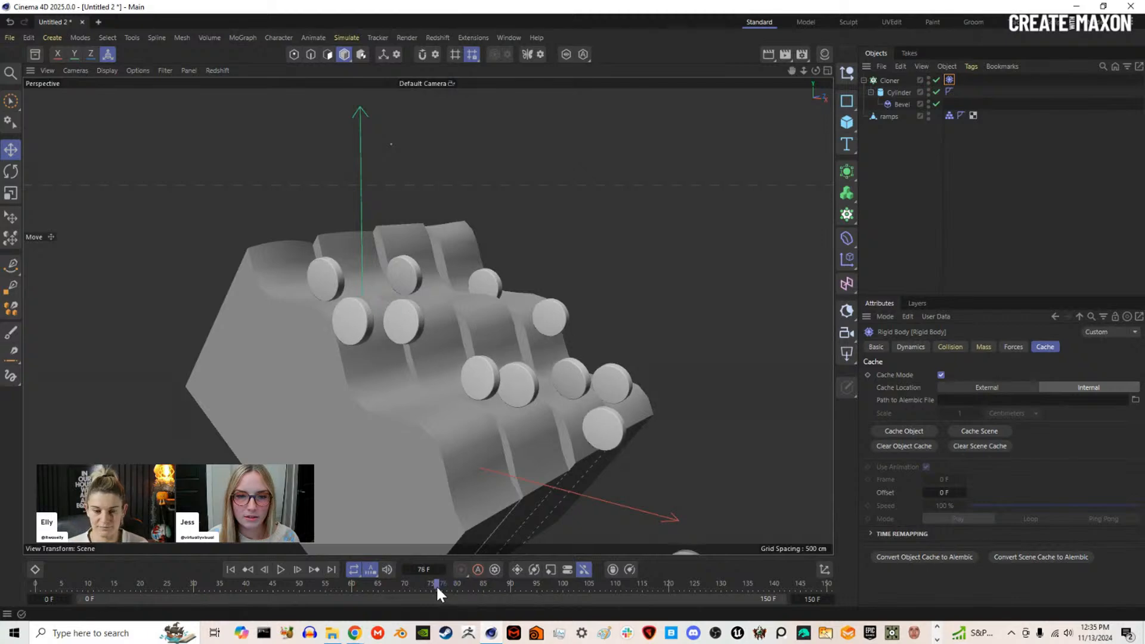
Step: Add a Redshift camera with a 120 mm focal length and frame a close, angled view of the discs on the ramps
mouse_move(479, 350)
alt+mouse_down()
mouse_move(499, 377)
mouse_move(493, 363)
alt+mouse_up()
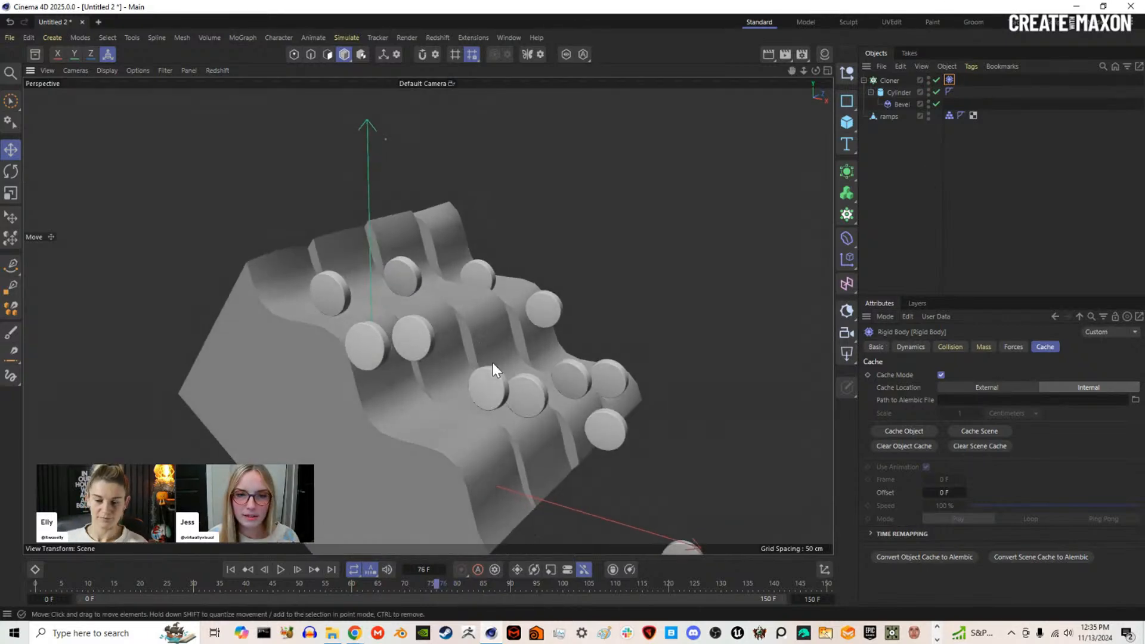
click(848, 333)
click(938, 80)
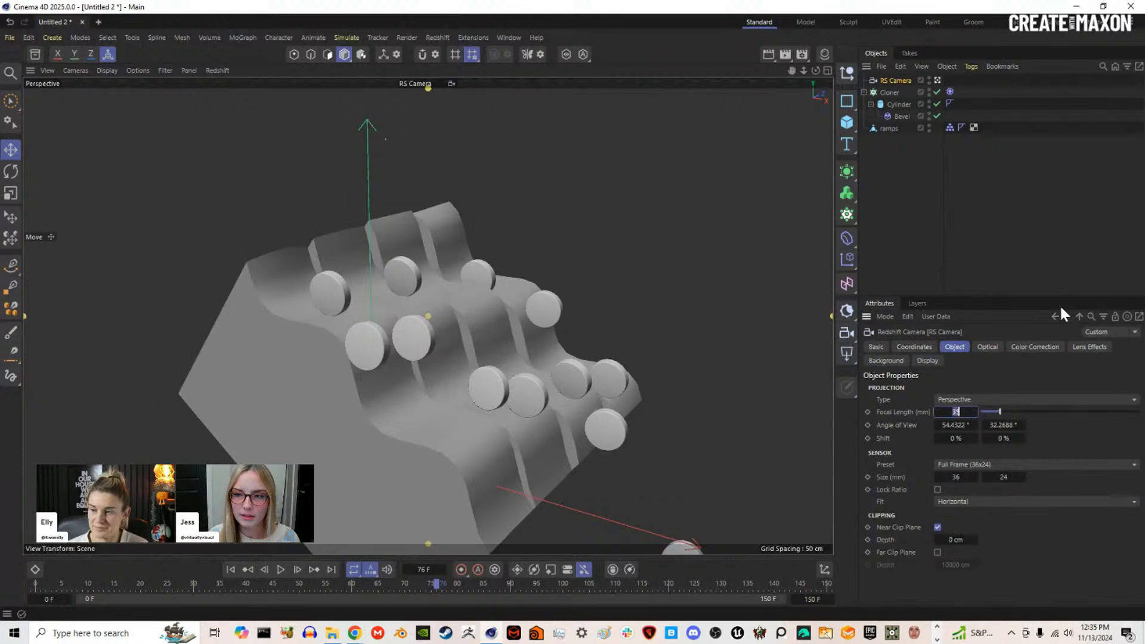
text(120)
key(Return)
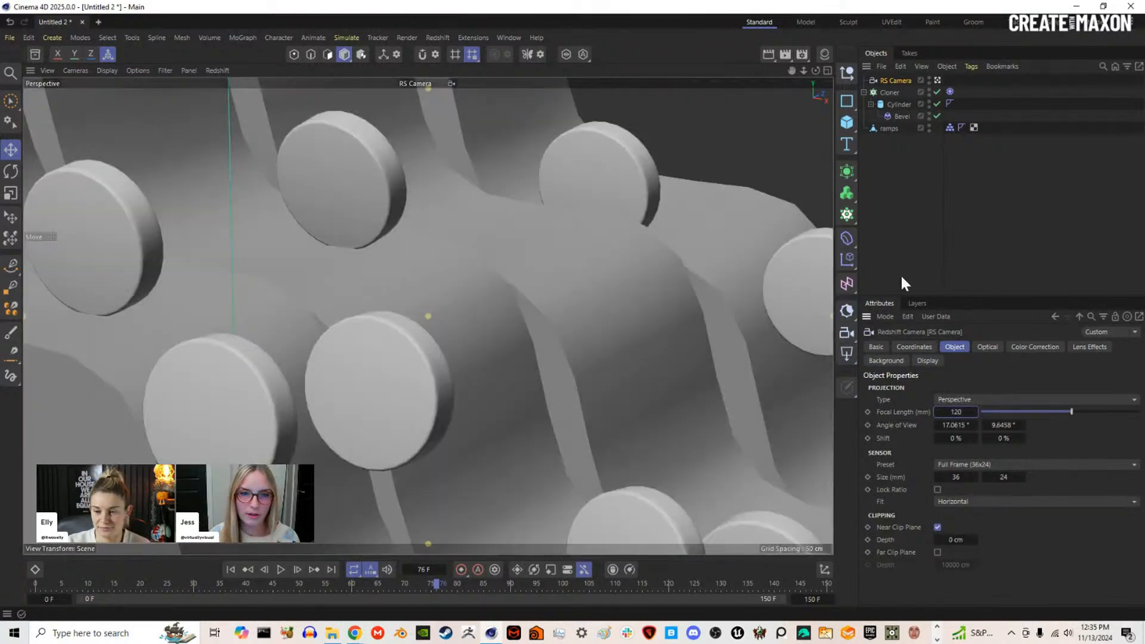
alt+drag(439, 313, 463, 327)
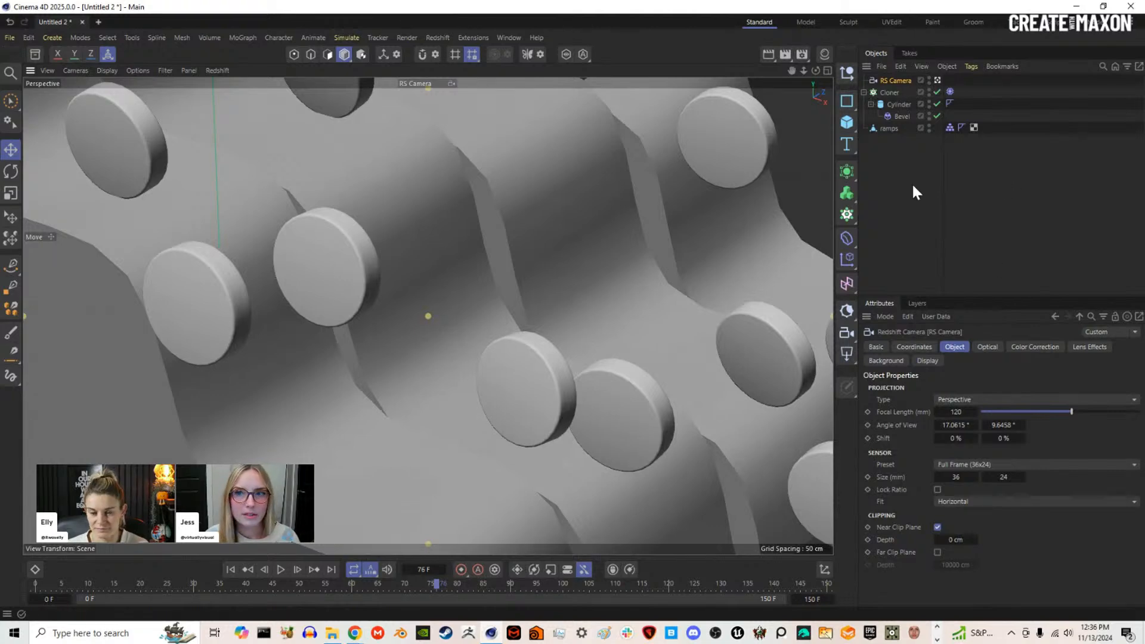
Step: Add a Redshift dome light to the scene from the Concrete Blocks.hdr asset in the HDRIs library
click(35, 54)
scroll(139, 314, down, 5)
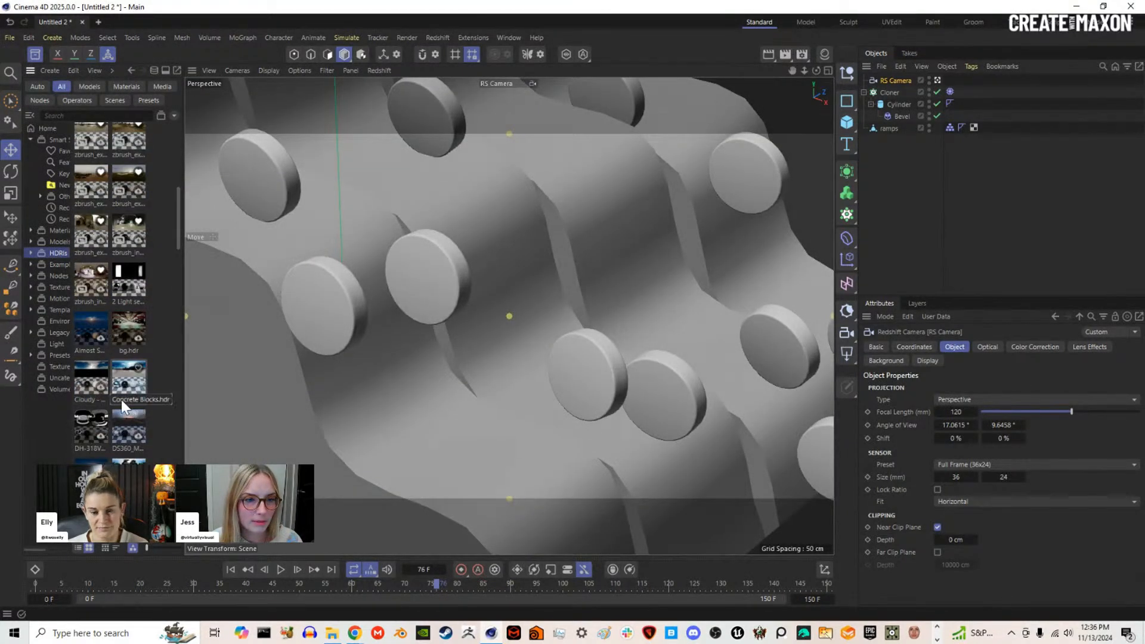
drag(129, 398, 897, 153)
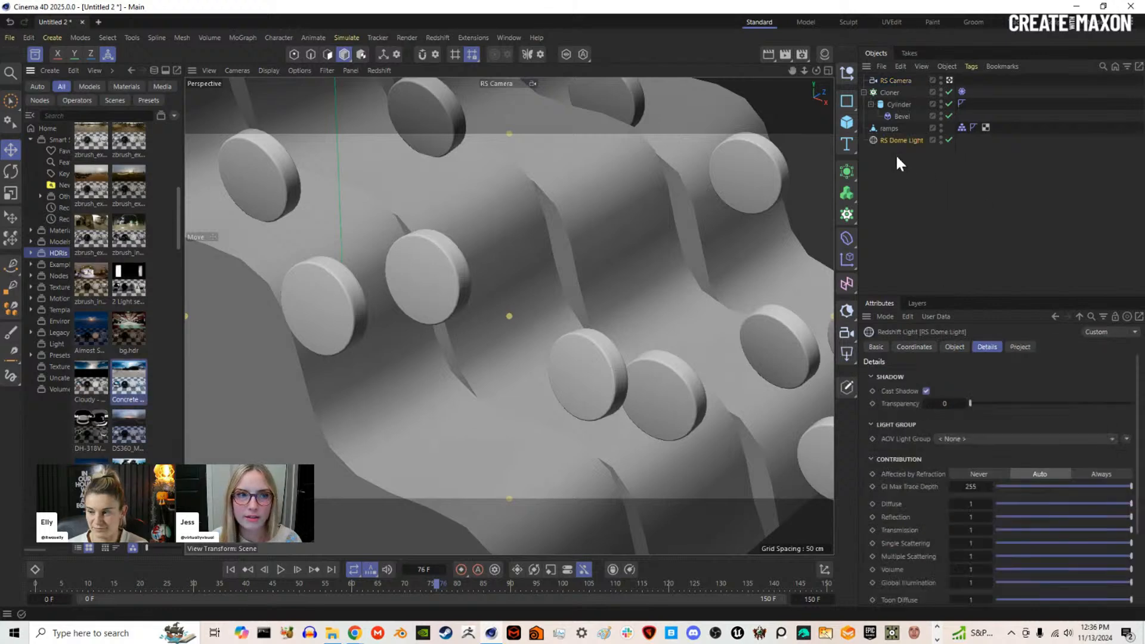
click(36, 52)
Step: Open the Redshift RenderView, dock it beside the viewport and start the interactive render, fitting the image in view
click(444, 37)
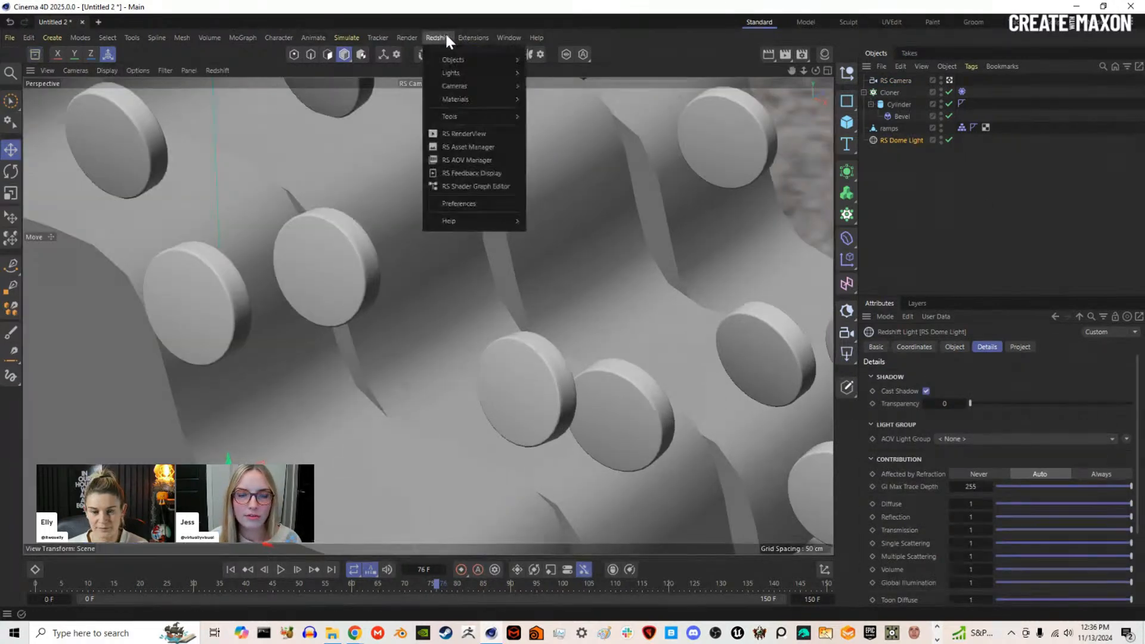
click(465, 136)
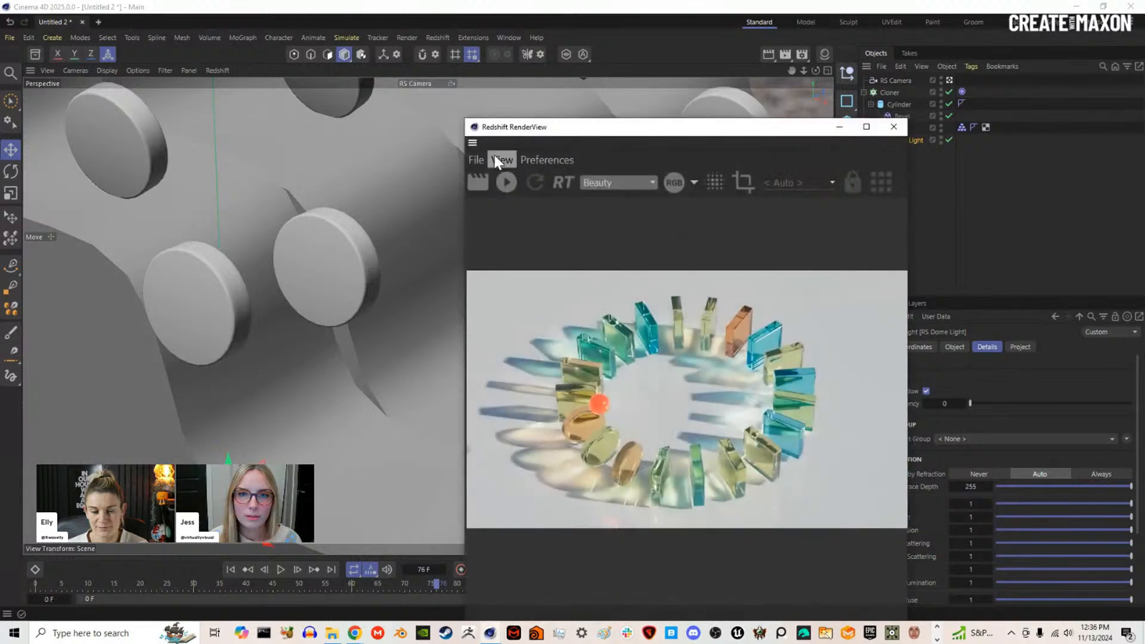
drag(817, 95, 817, 94)
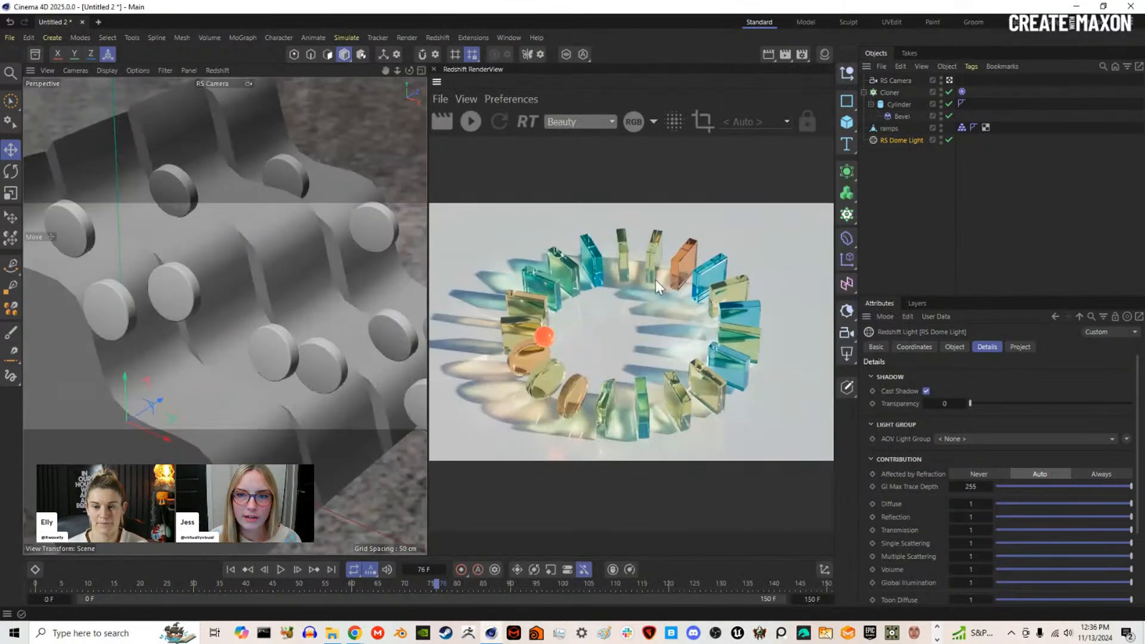
click(473, 122)
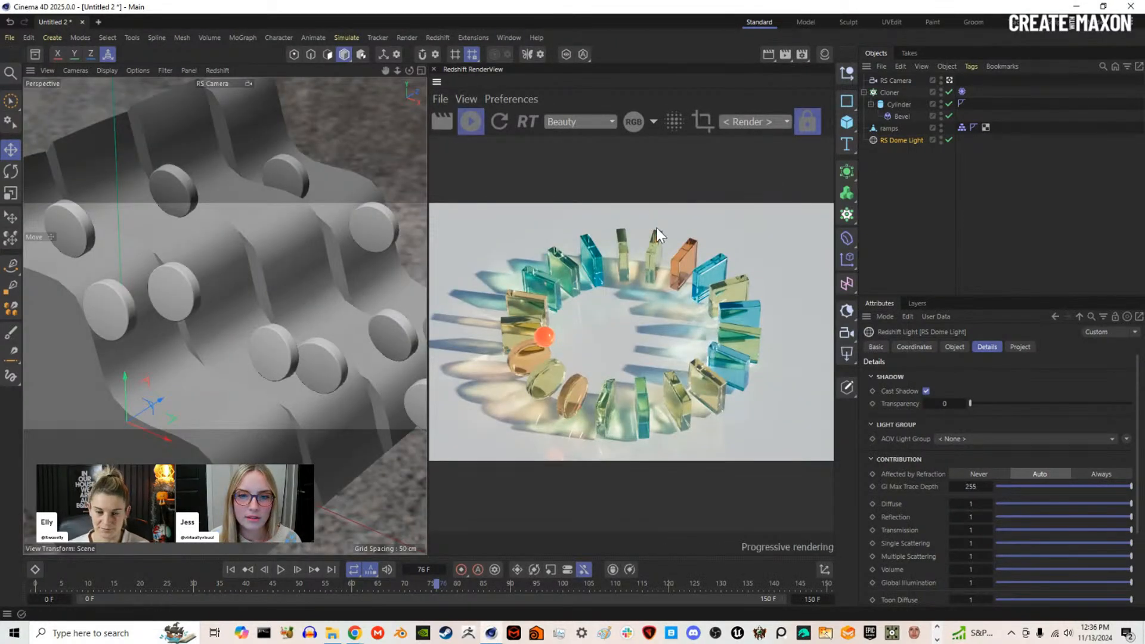
scroll(723, 410, down, 2)
scroll(723, 409, up, 1)
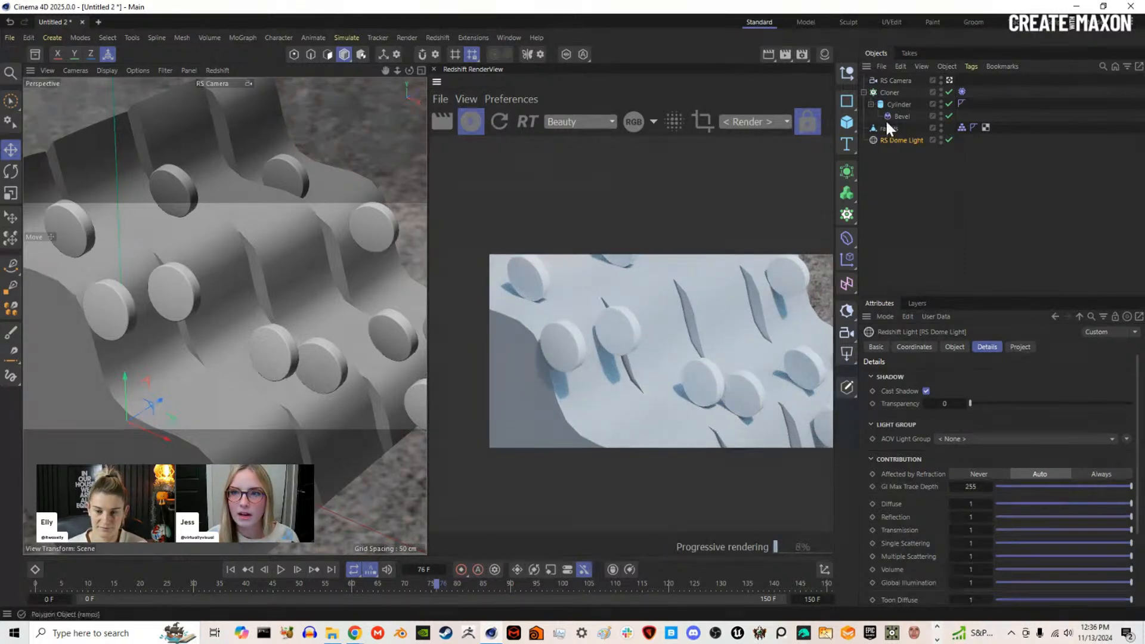
Step: Copy the cylinder's Bevel deformer under the ramps object and set the copy's subdivision to 3
click(902, 116)
ctrl+drag(897, 120, 895, 124)
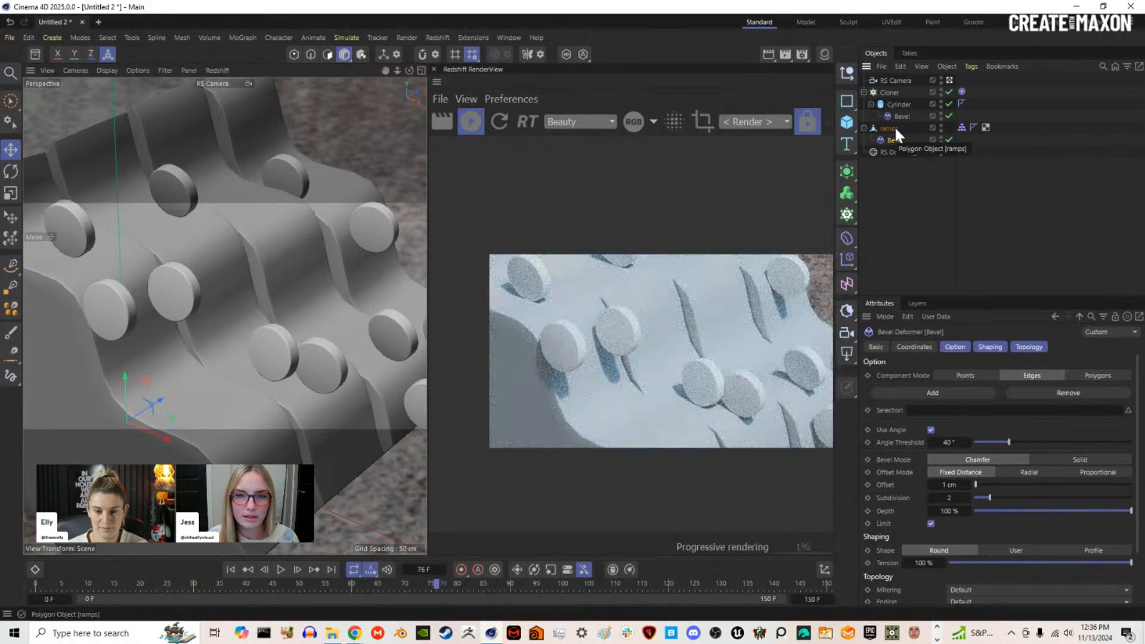
click(969, 497)
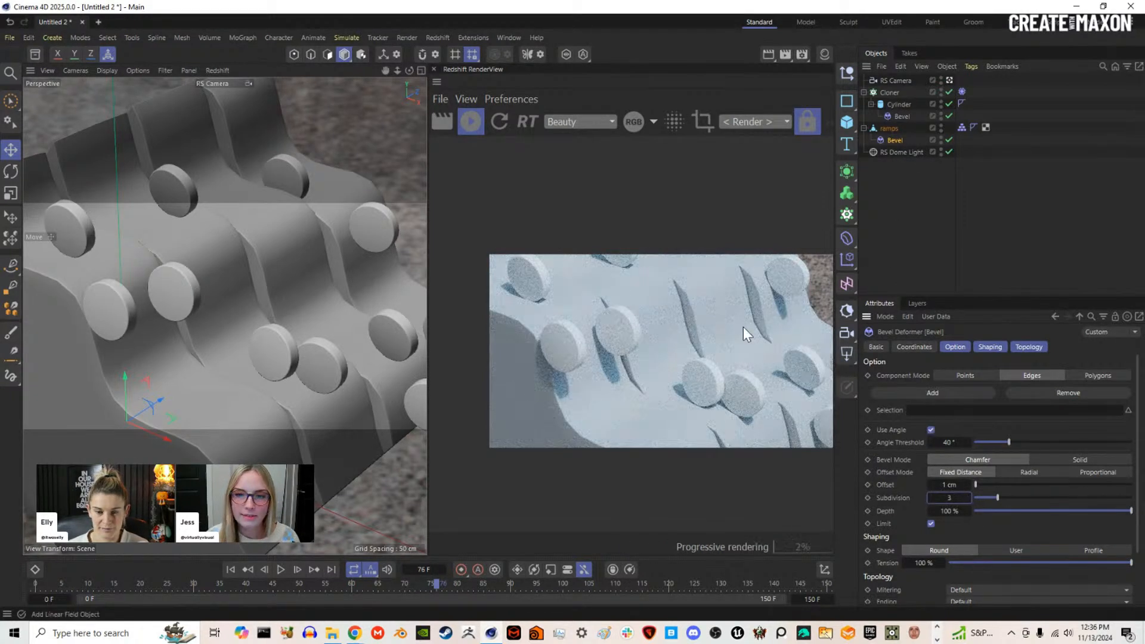
Step: Create two Redshift Standard materials named ramps and cylinders and assign them to the ramps object and the Cloner respectively
click(828, 53)
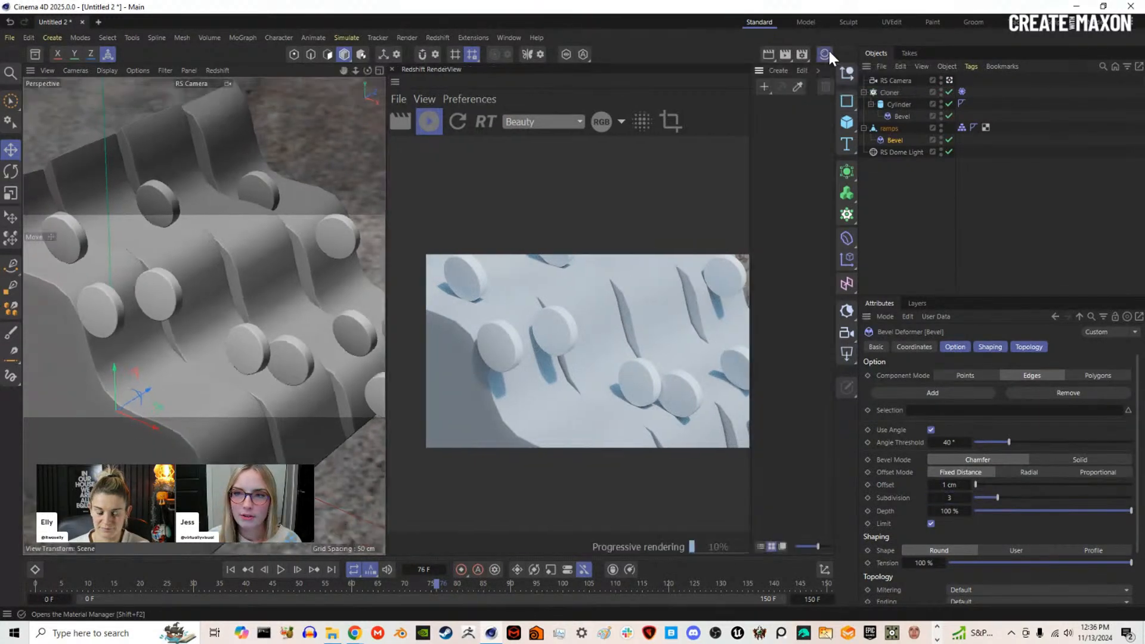
click(775, 73)
mouse_move(871, 101)
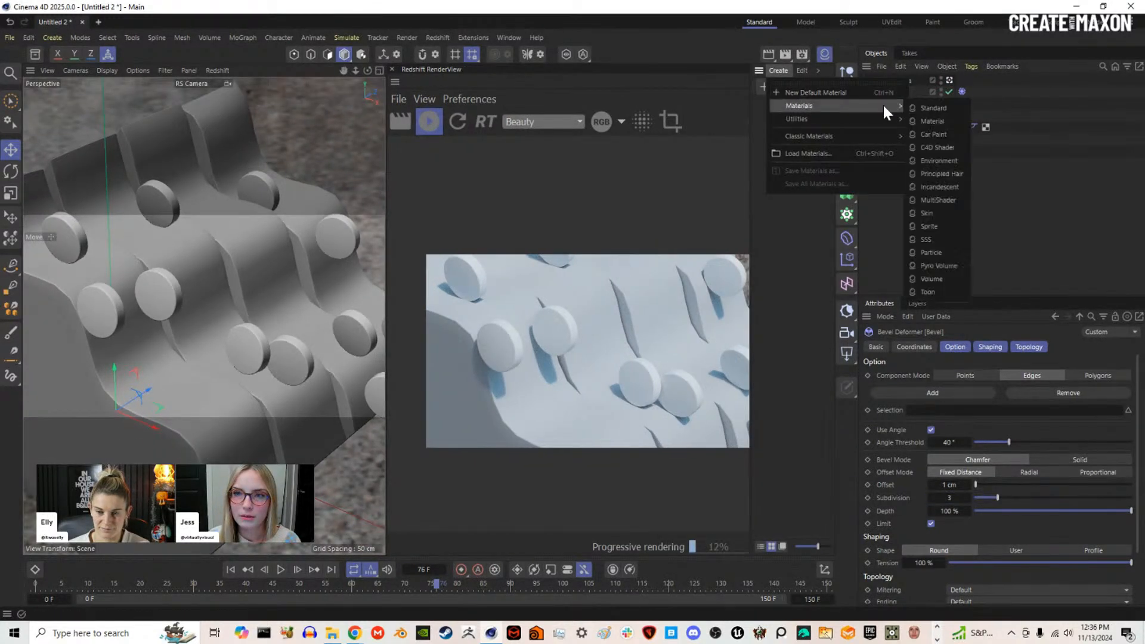
click(940, 113)
double_click(768, 137)
text(ramps)
key(Return)
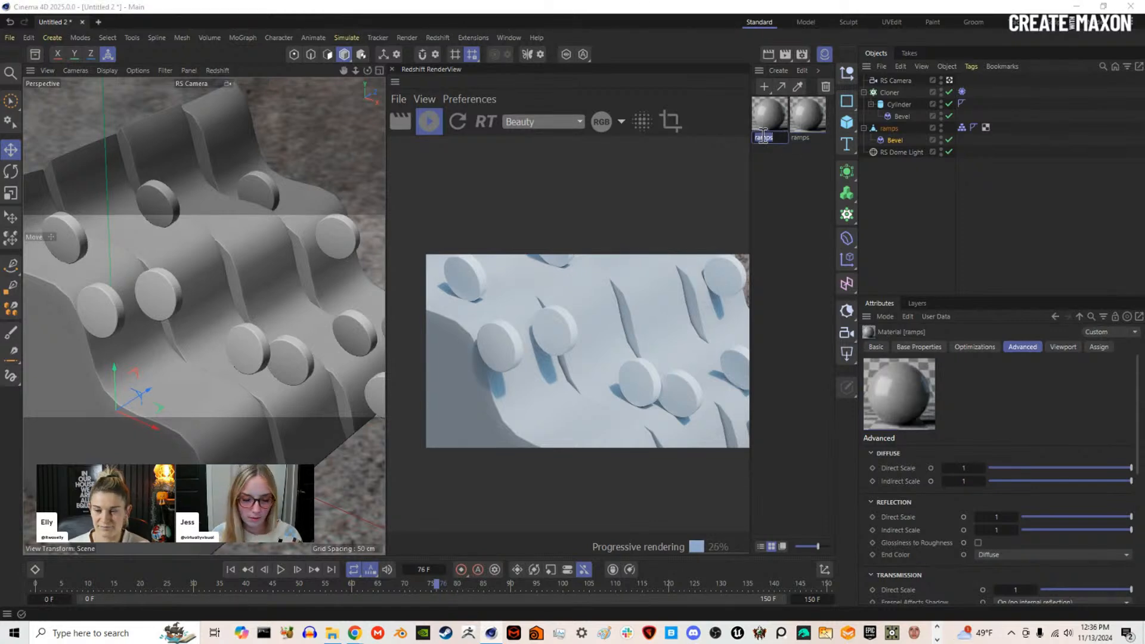
key(BackSpace)
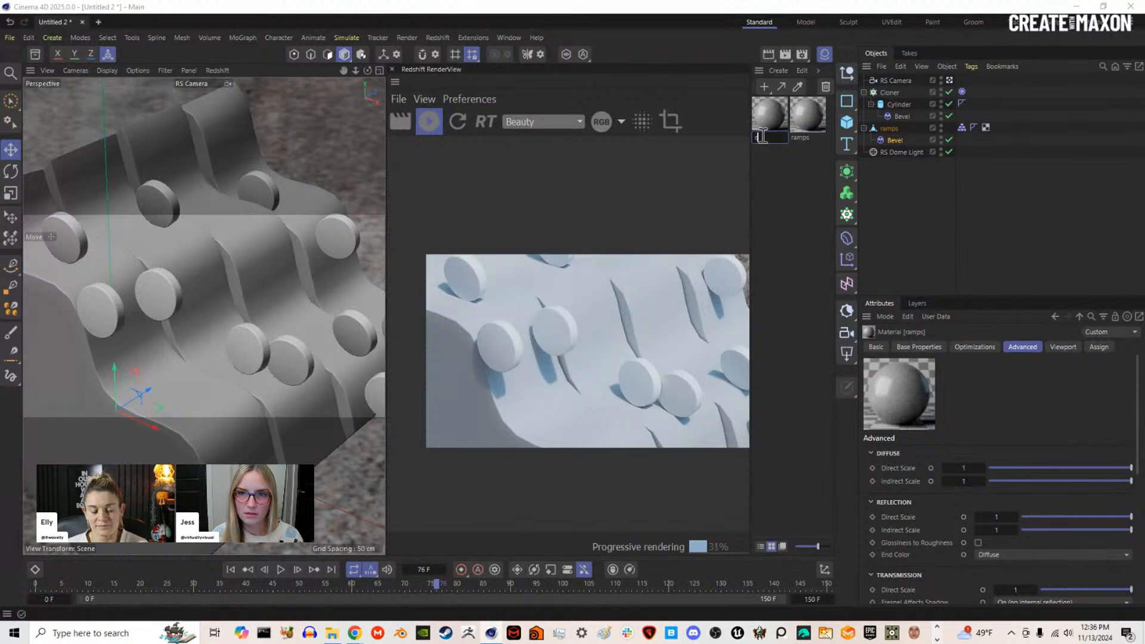
key(Return)
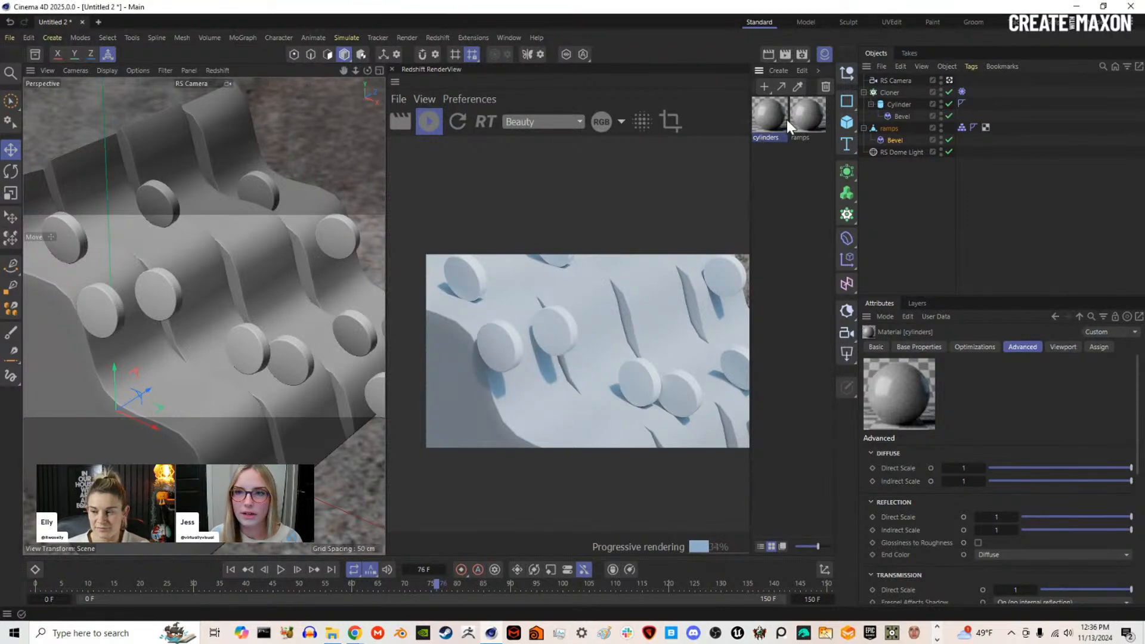
drag(894, 132, 892, 93)
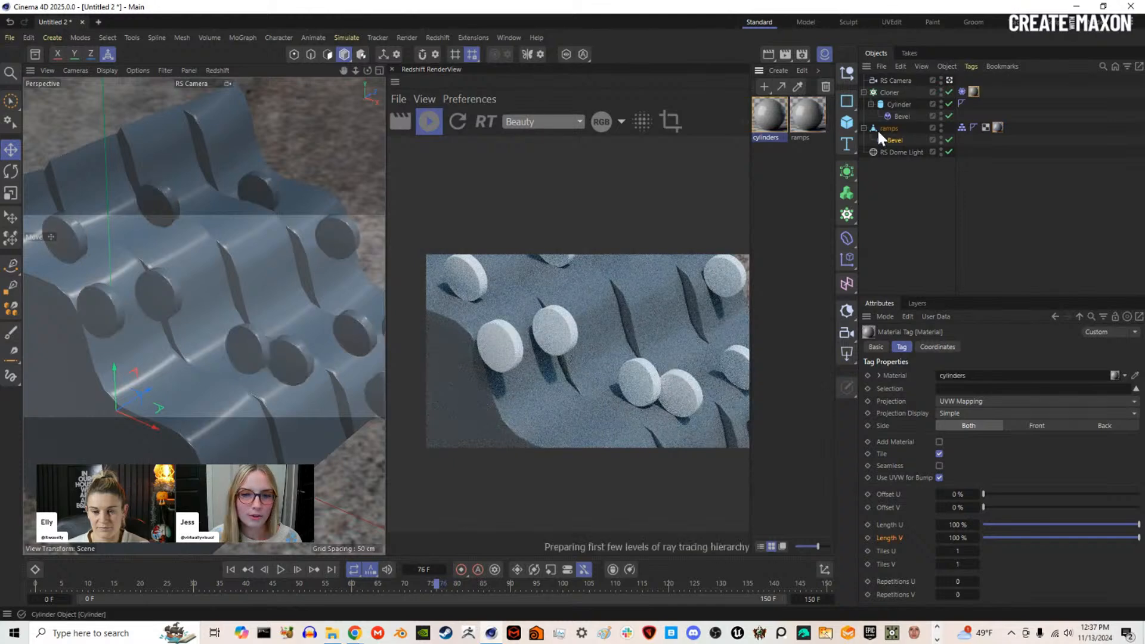
Step: Set the ramps material's base color to a pale peach pink, RGB 255, 204, 189
click(811, 122)
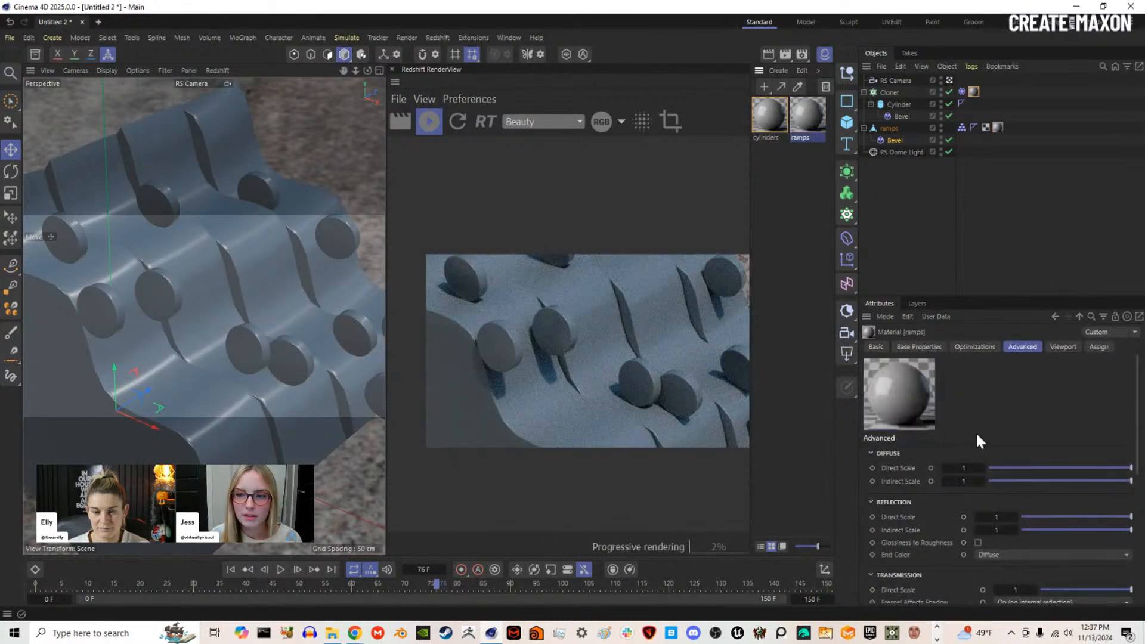
click(919, 347)
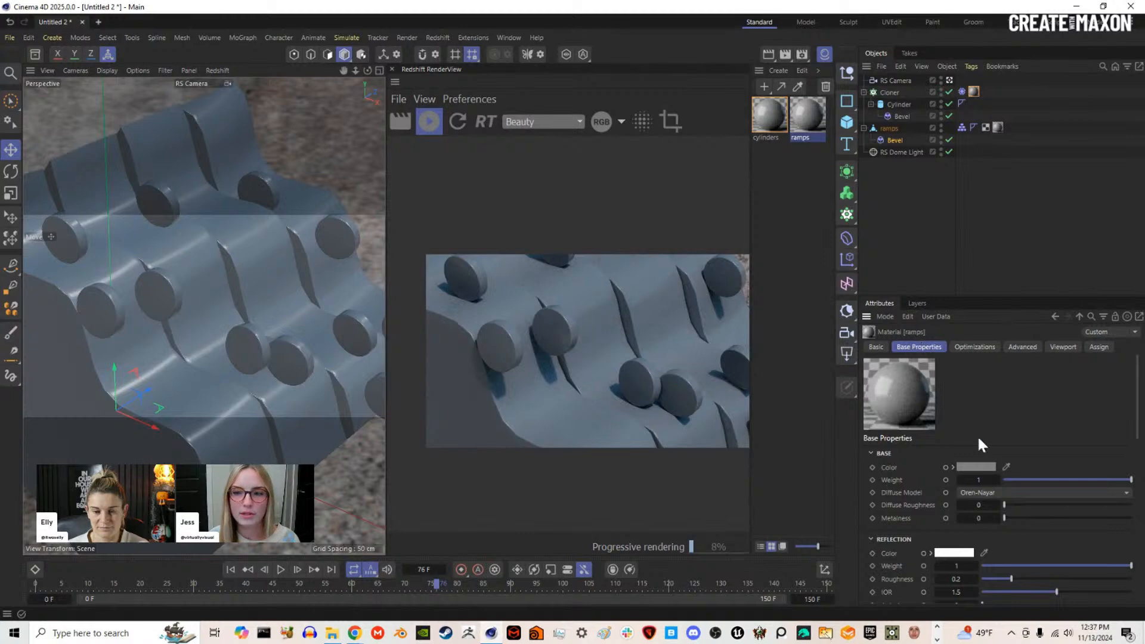
click(990, 469)
drag(868, 552, 875, 528)
drag(1073, 560, 1070, 561)
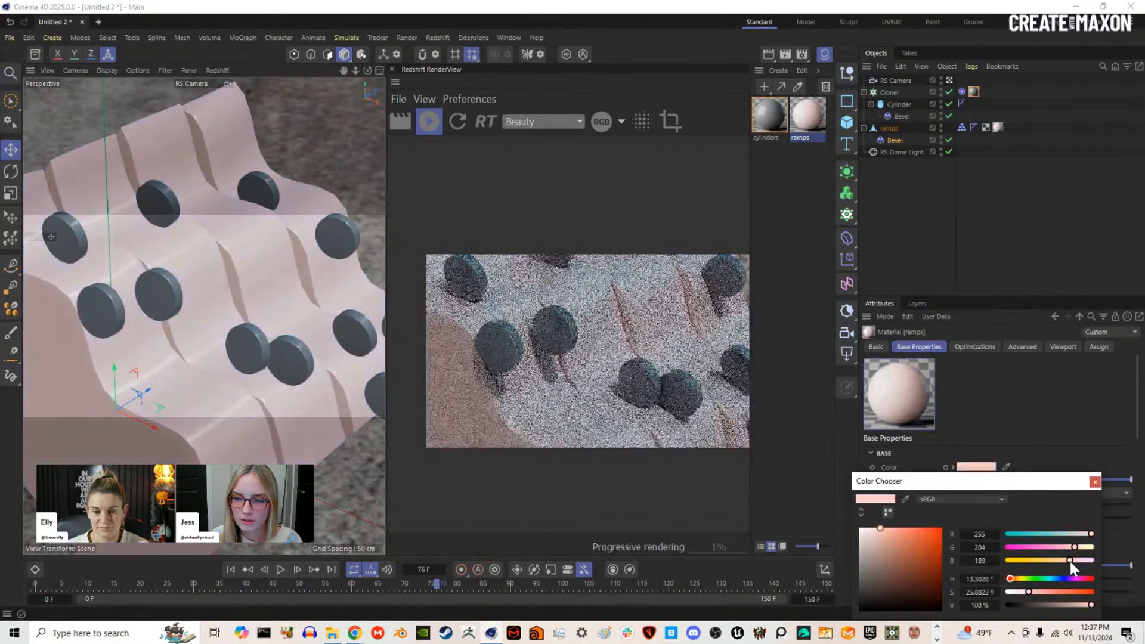
click(1095, 482)
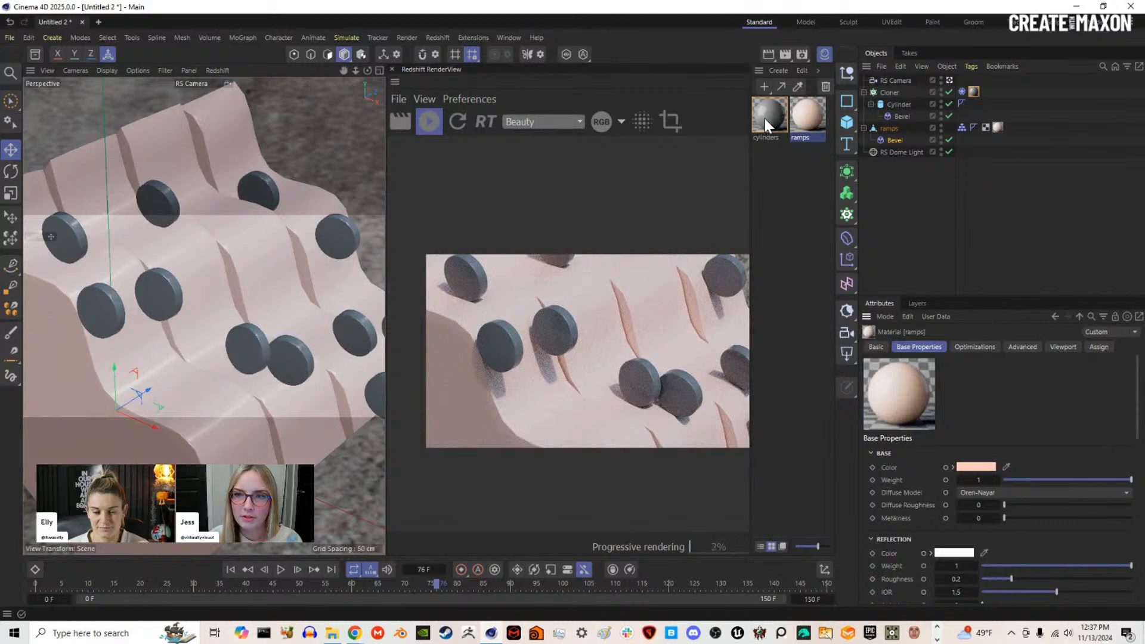
Step: Open the cylinders material in the Node Editor and arrange the window and graph so the render stays visible
double_click(765, 120)
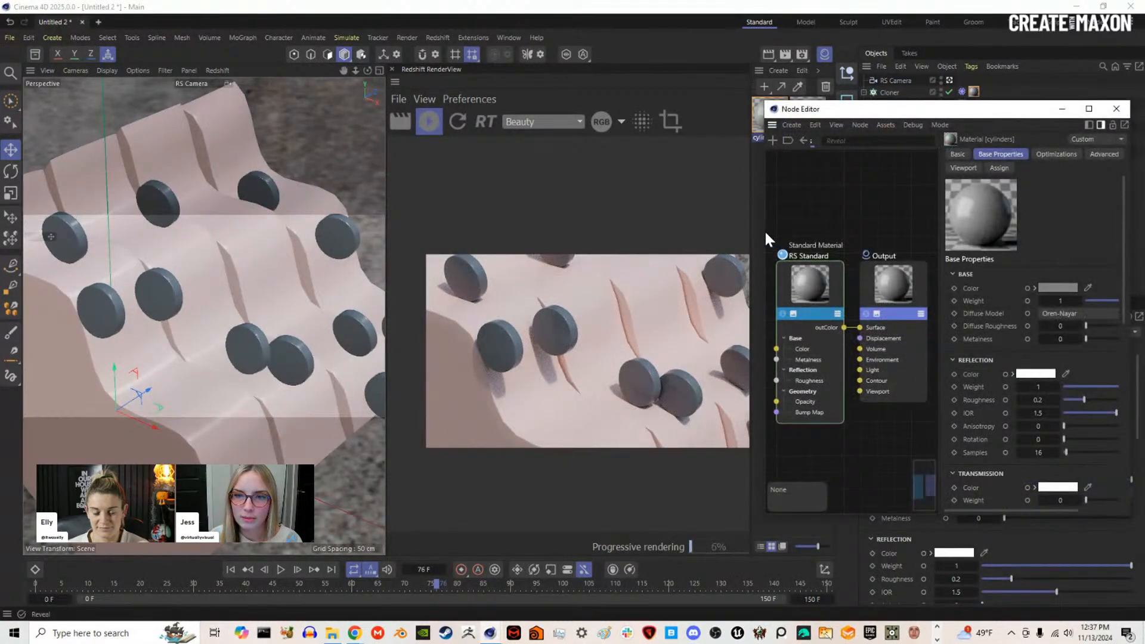
drag(766, 232, 651, 232)
drag(1032, 111, 381, 99)
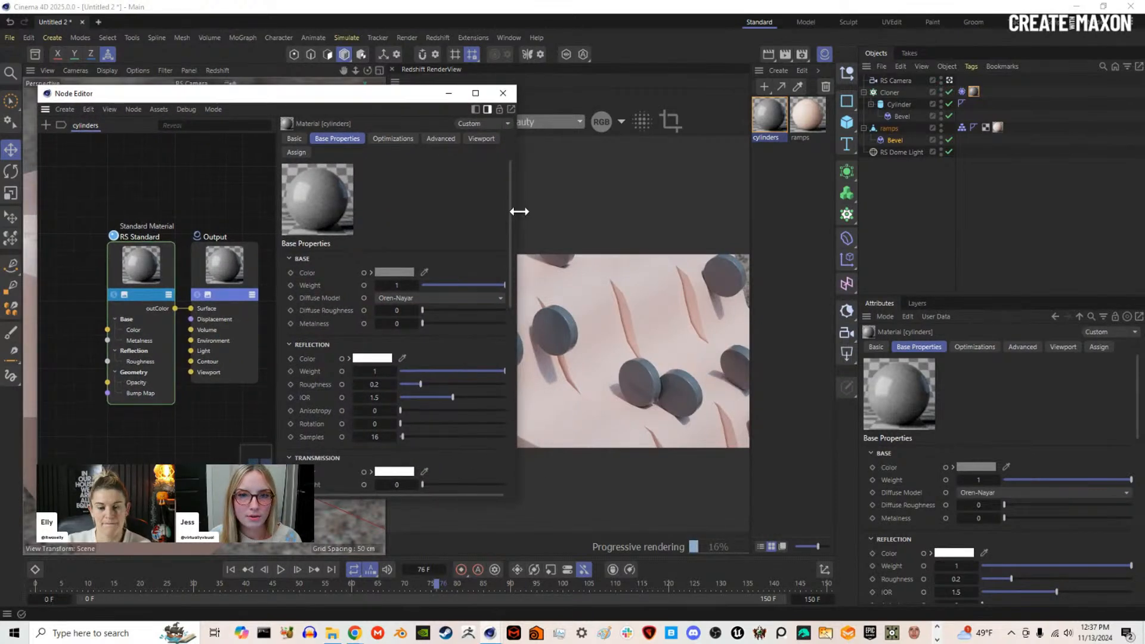
drag(519, 211, 483, 214)
drag(39, 300, 5, 297)
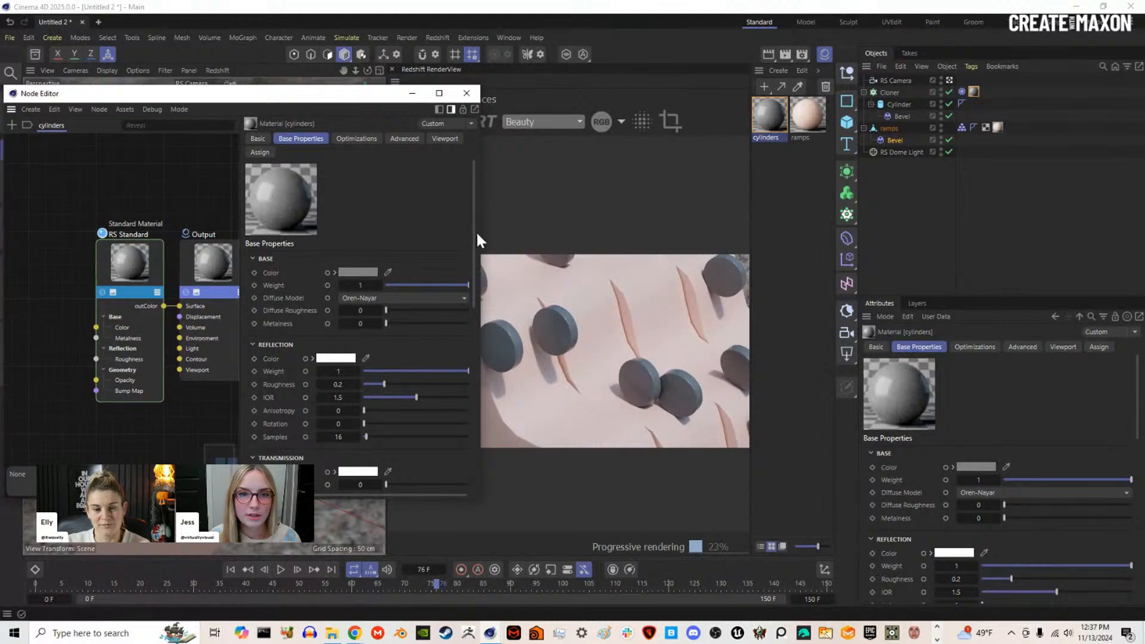
drag(481, 233, 492, 232)
drag(252, 229, 299, 229)
middle_drag(140, 245, 249, 233)
Step: Add a Color User Data node to the cylinders material, set its attribute to Geometry ID Color and solo the node
text(c)
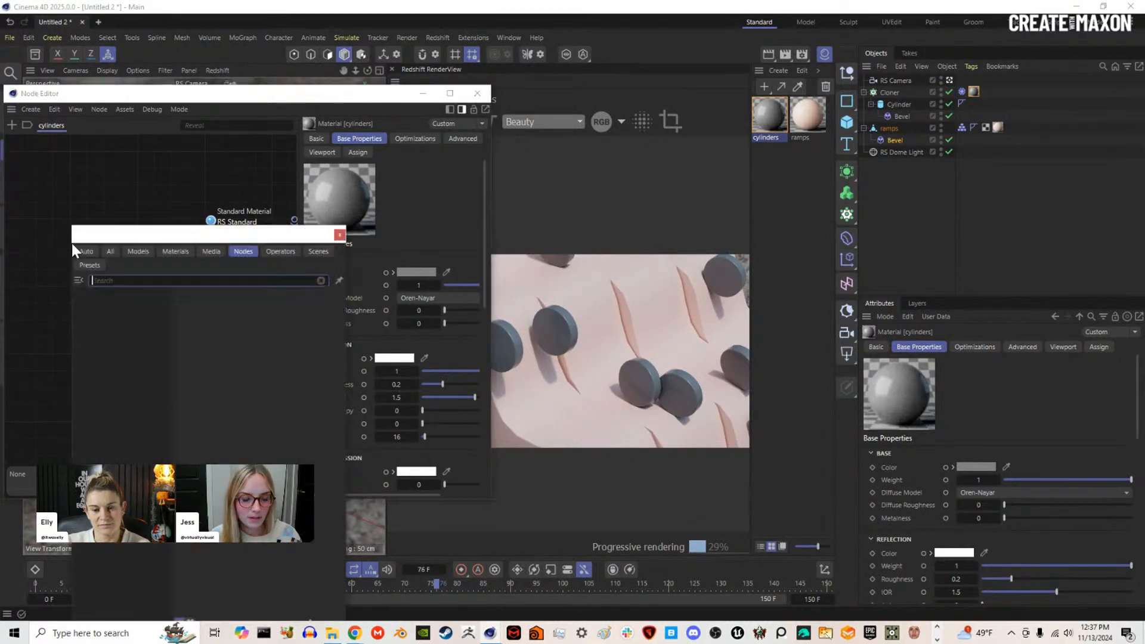
text(user)
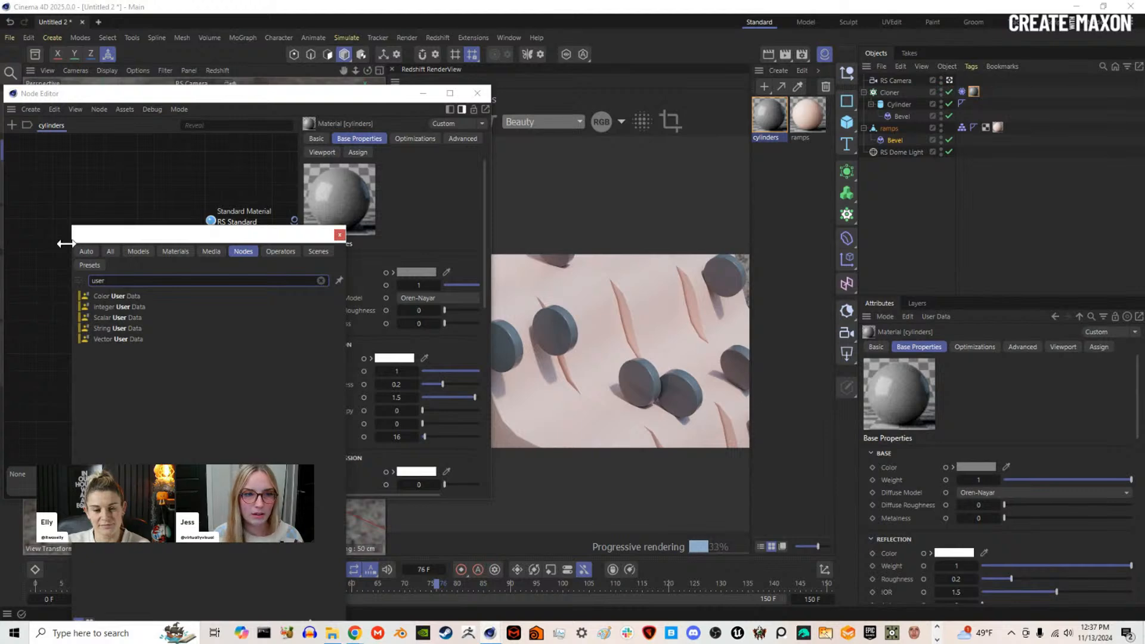
click(117, 296)
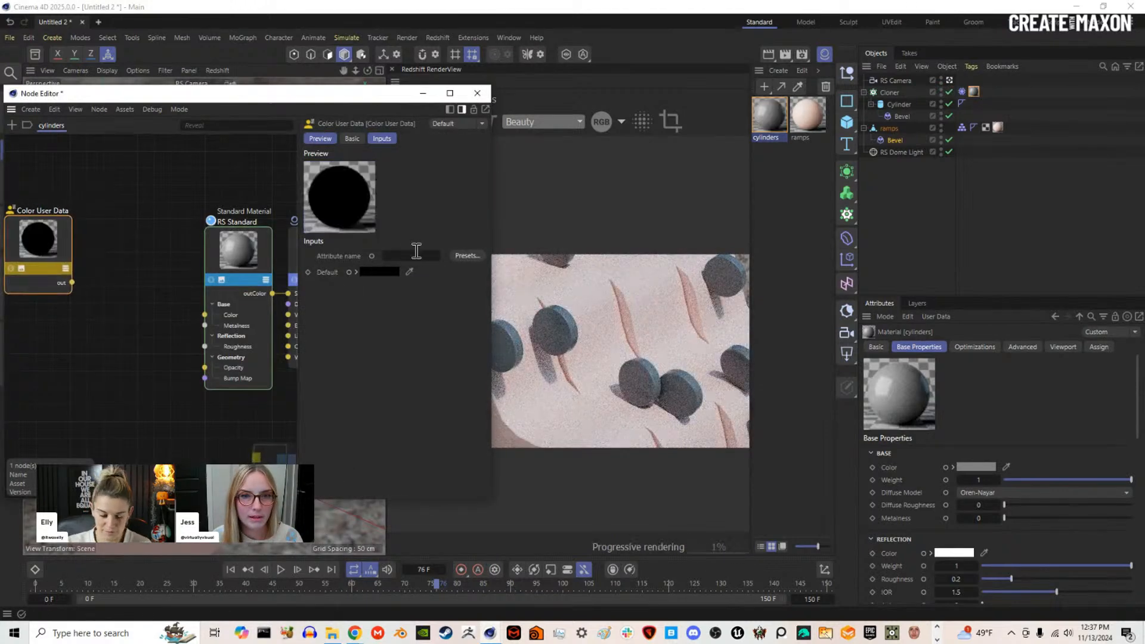
click(468, 256)
mouse_move(493, 276)
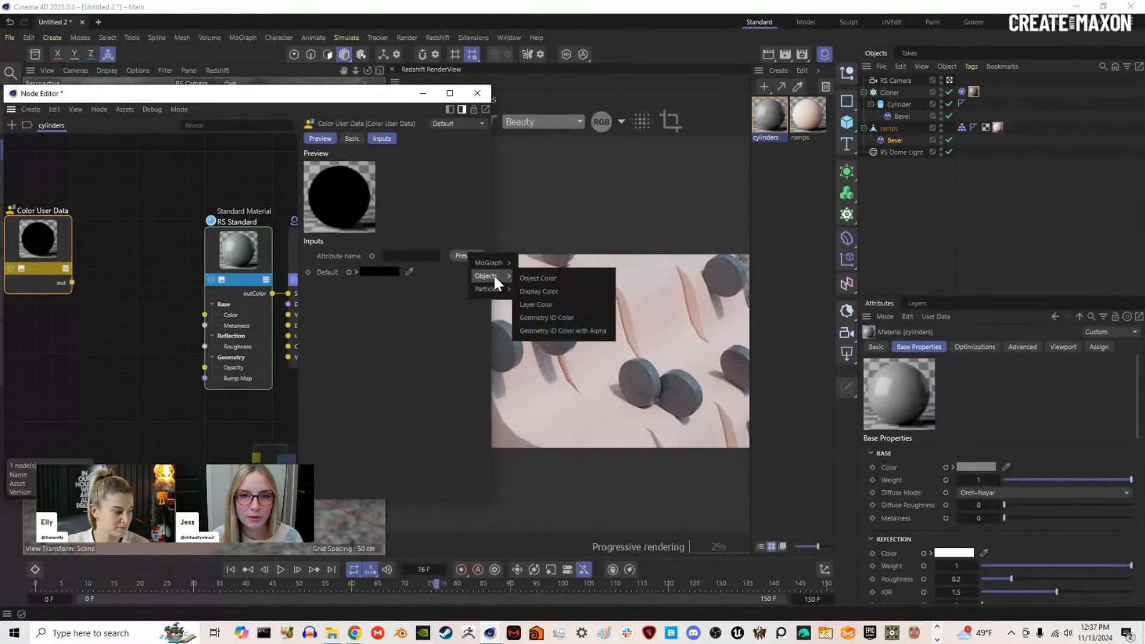
click(574, 317)
click(12, 268)
mouse_move(493, 306)
mouse_down()
mouse_move(380, 302)
mouse_move(489, 296)
mouse_up()
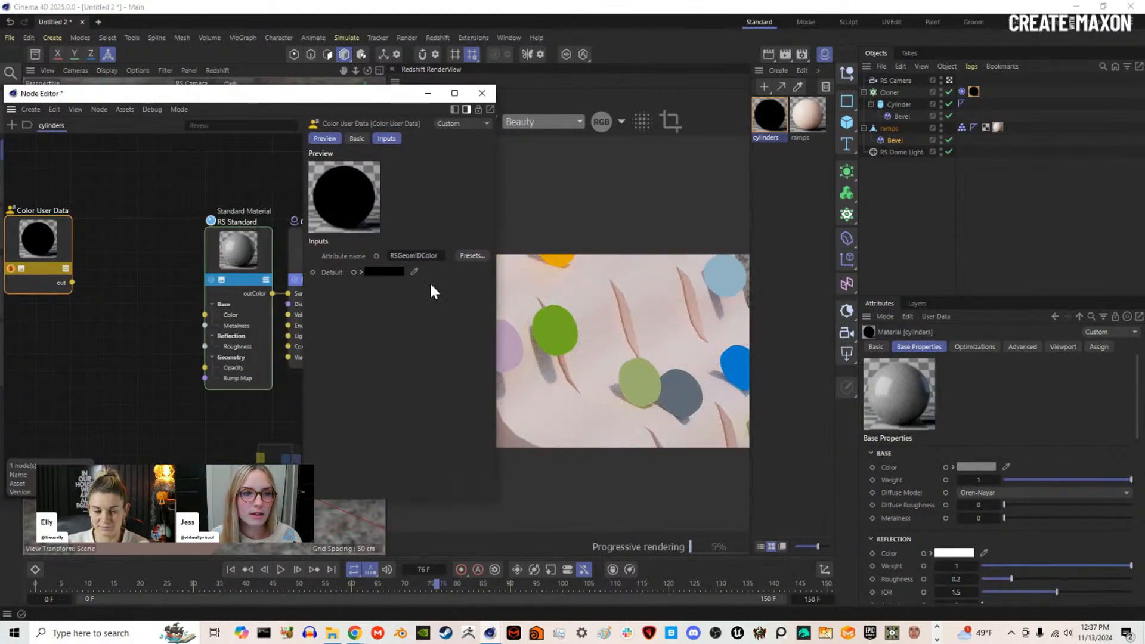
Step: Add a Ramp node to the cylinders material and connect the Color User Data output to its Alt Input
double_click(137, 251)
text(ramp)
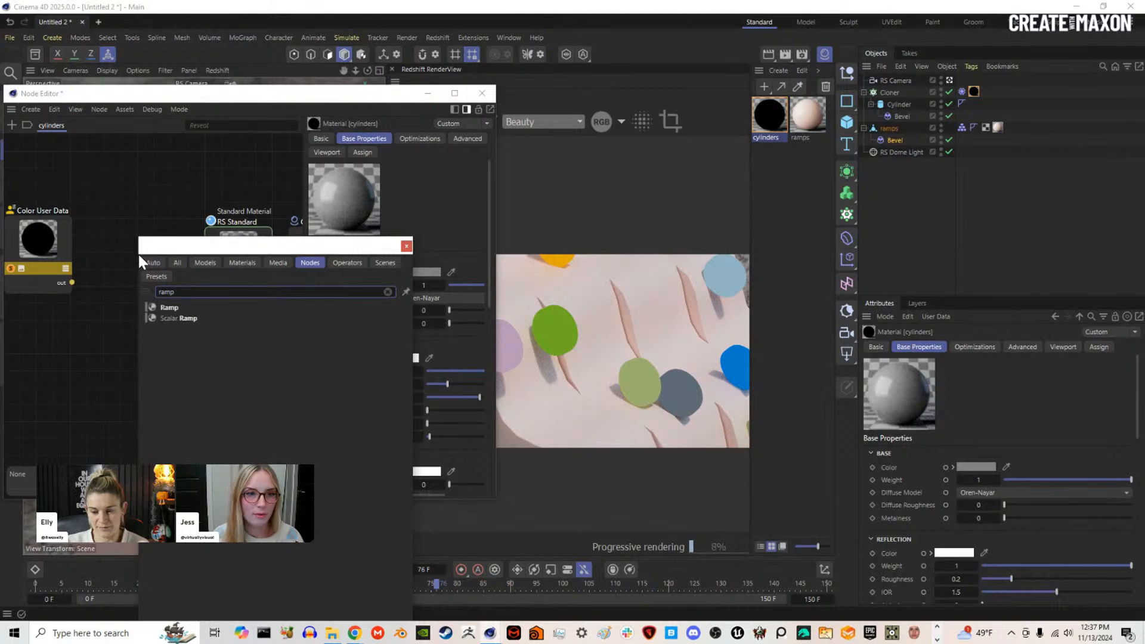
double_click(166, 309)
drag(127, 230, 107, 230)
drag(73, 282, 83, 292)
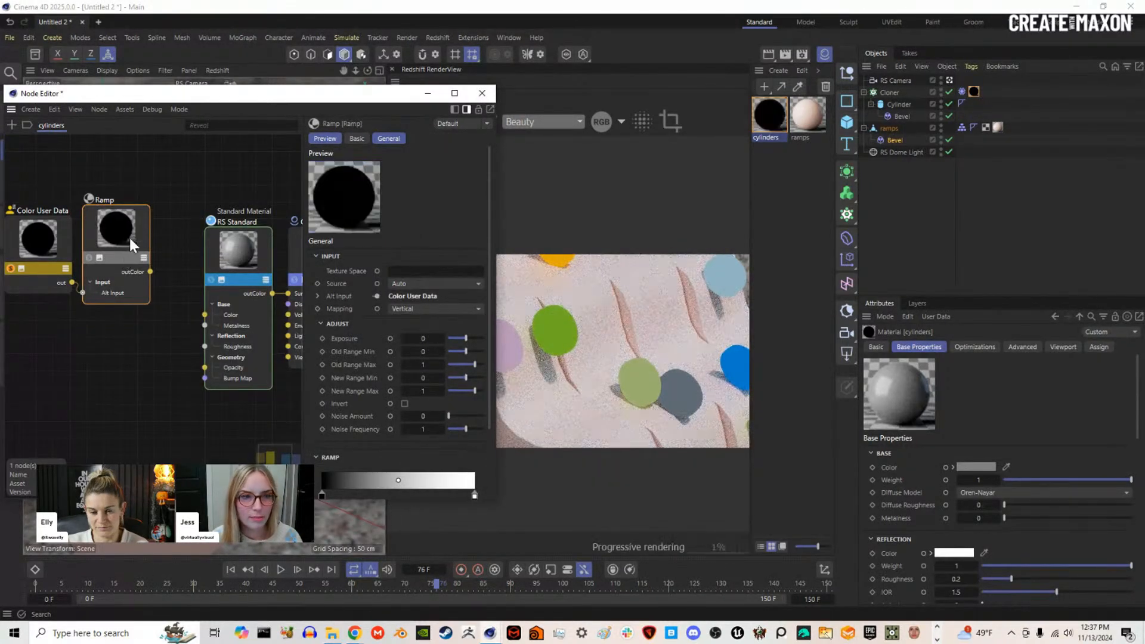
Step: Load the Black Violet Orange gradient preset into the Ramp node
scroll(388, 459, down, 3)
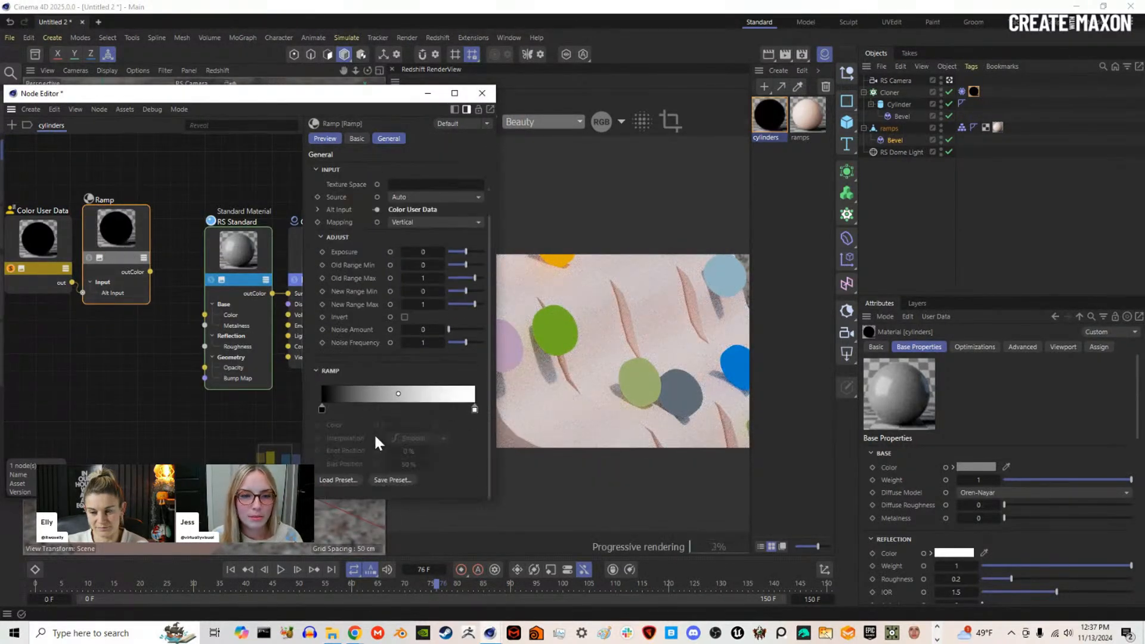
click(352, 480)
drag(540, 442, 544, 327)
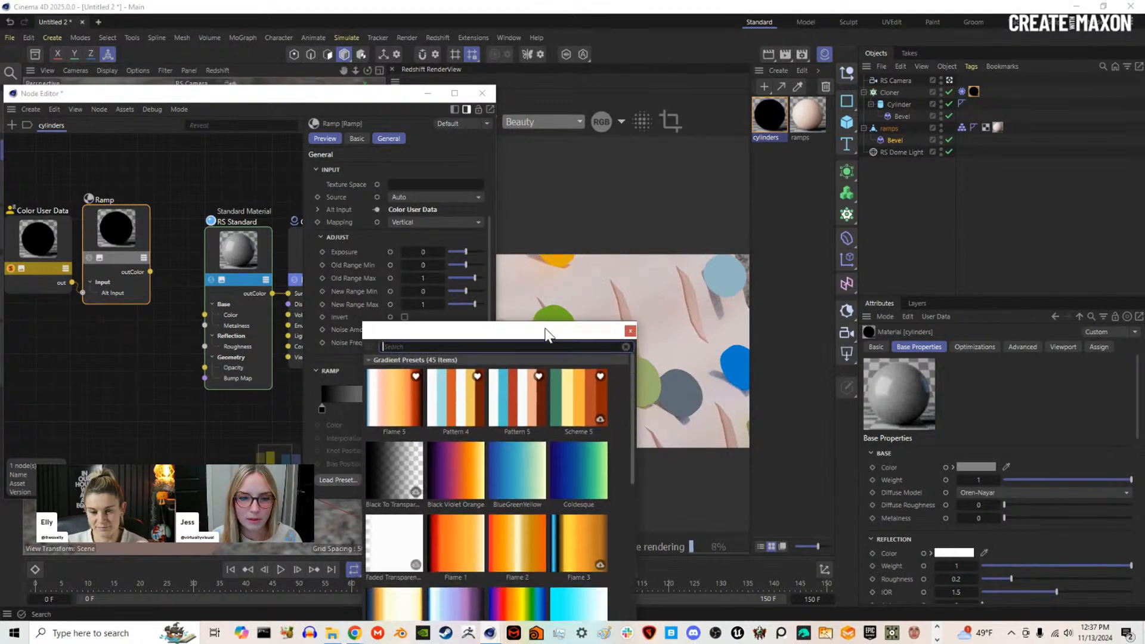
click(453, 461)
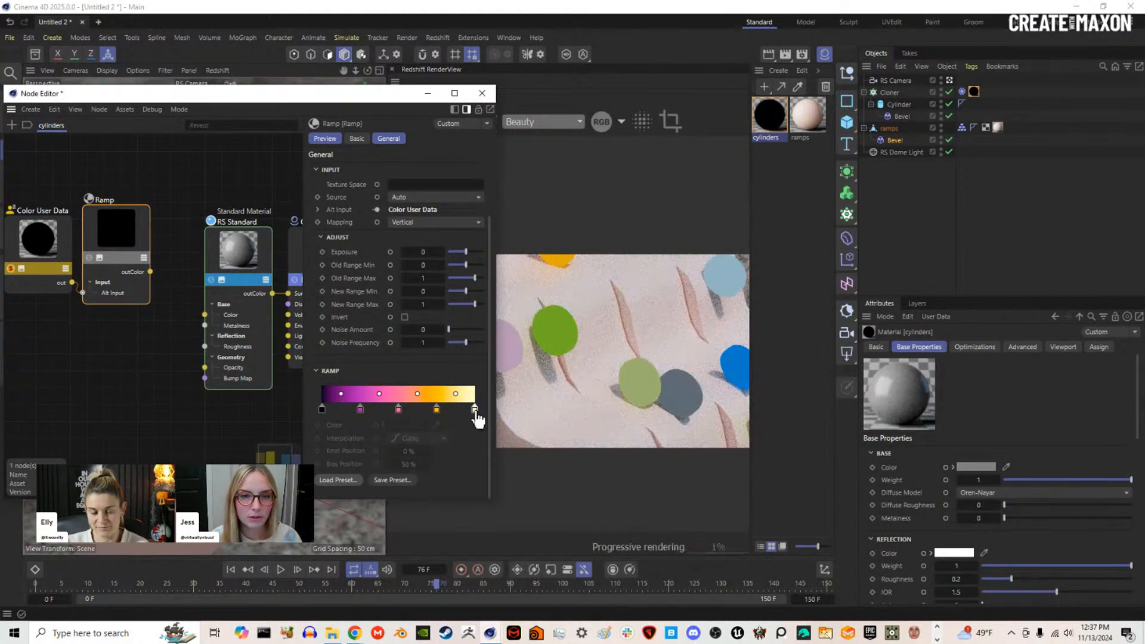
Step: Delete the ramp's black knot and respace the remaining knots, with magenta at 0% and orange at about 70%
click(322, 409)
key(Delete)
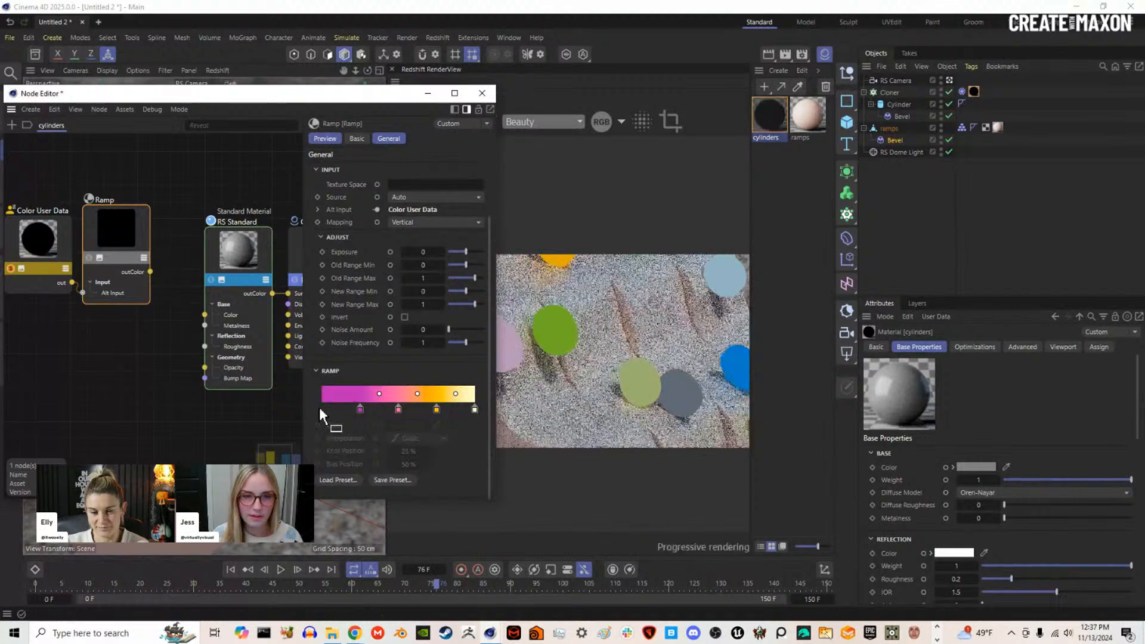
drag(360, 410, 322, 412)
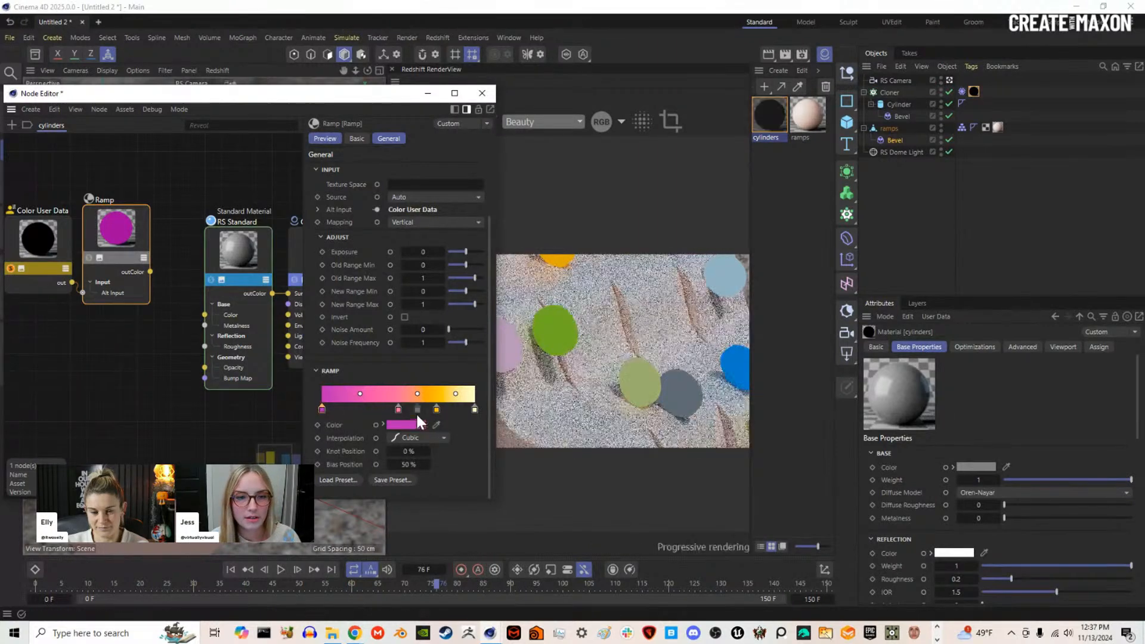
drag(398, 410, 430, 409)
Step: Add a Color Correct node between Ramp and RS Standard and connect the Ramp's outColor to its input
drag(113, 176, 43, 225)
drag(114, 219, 66, 227)
double_click(133, 228)
text(cor)
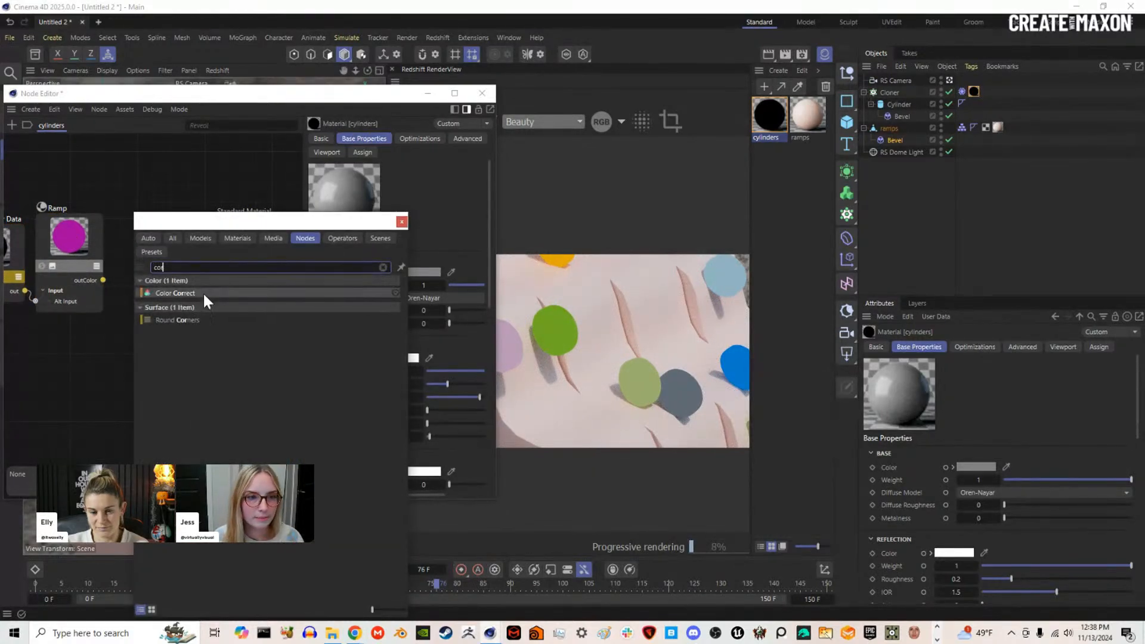
click(203, 292)
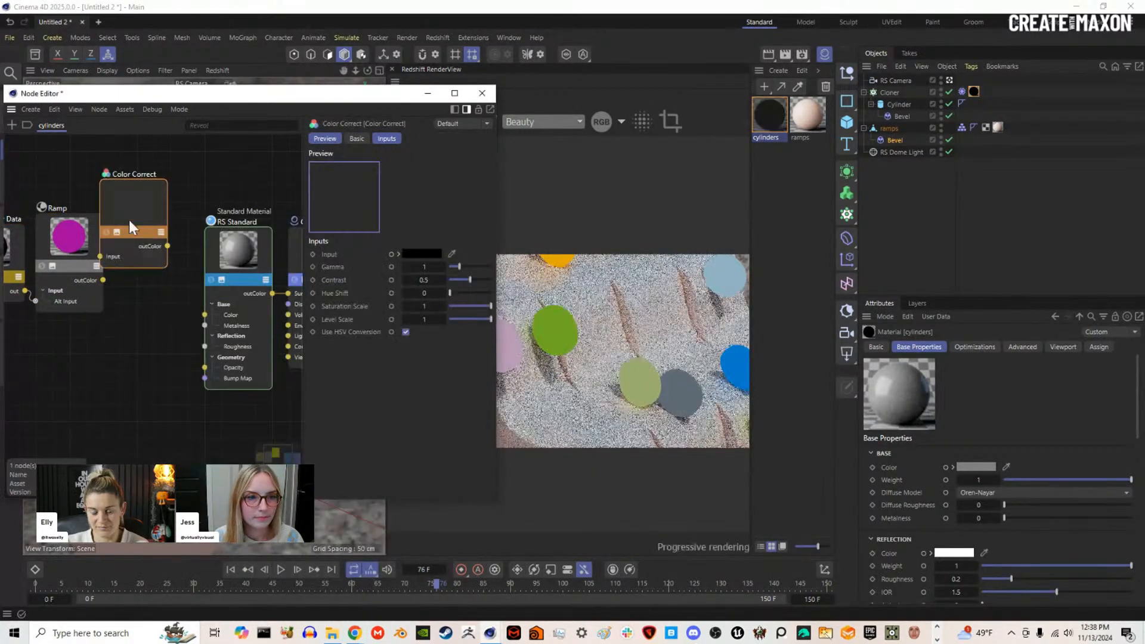
drag(103, 280, 147, 265)
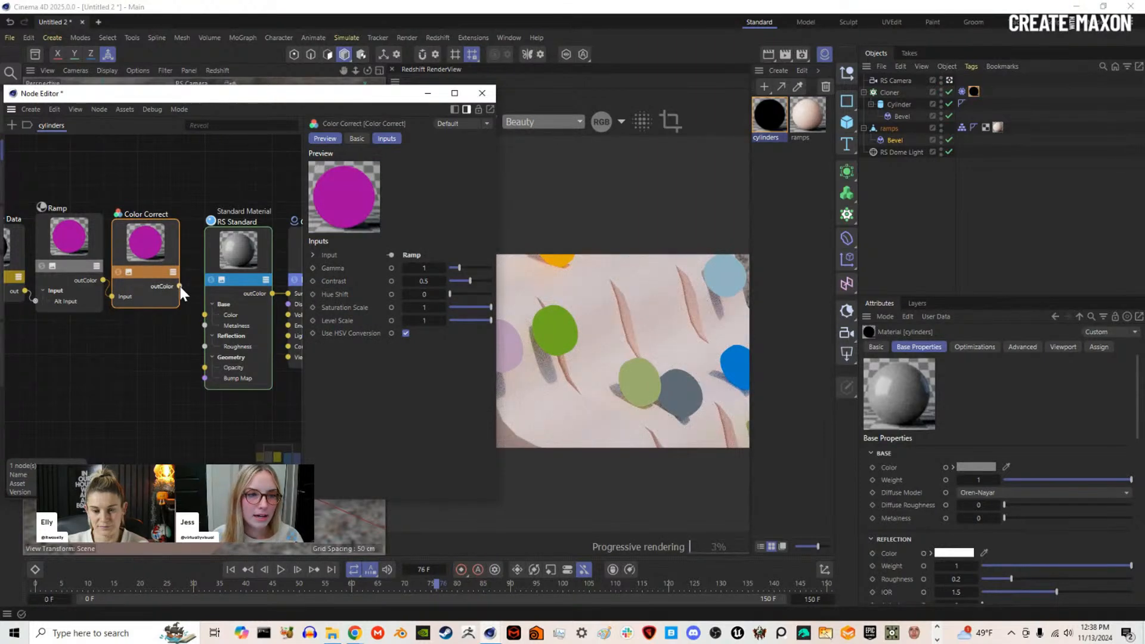
Step: Connect the Color Correct output to RS Standard's Transmission Color and set the Transmission Weight to 1
drag(189, 263, 241, 244)
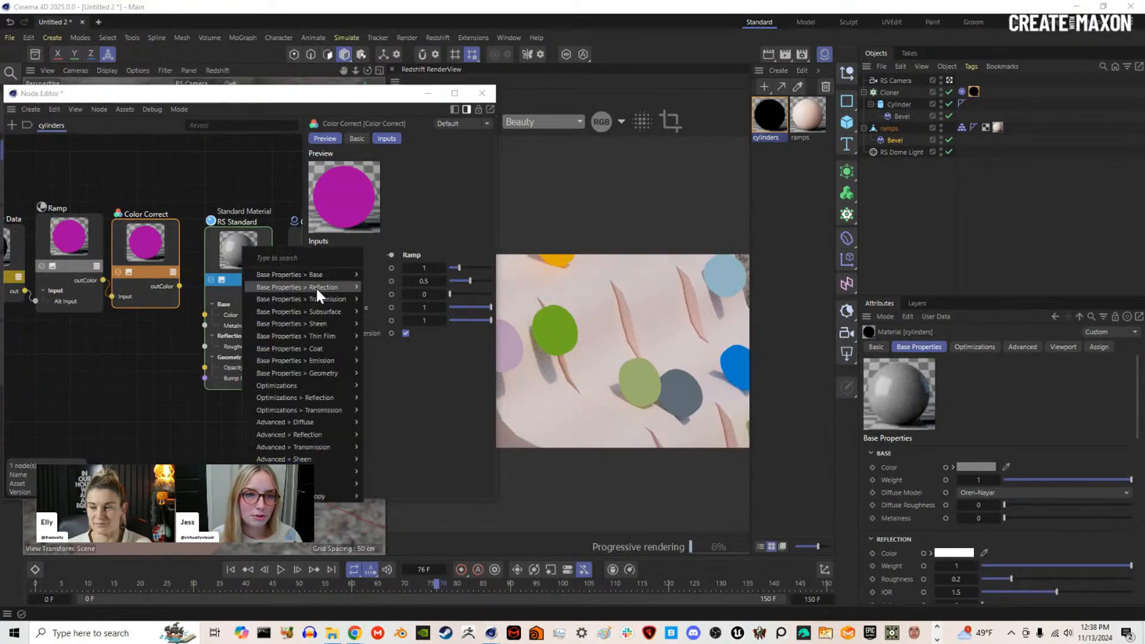
mouse_move(327, 299)
click(392, 302)
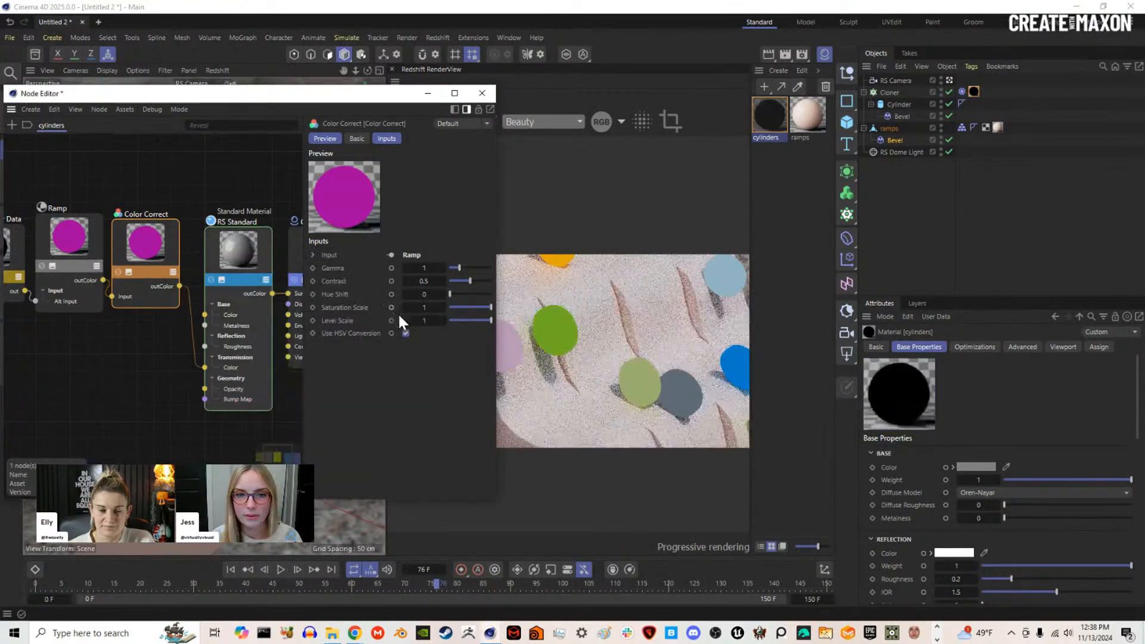
click(252, 248)
scroll(369, 438, down, 3)
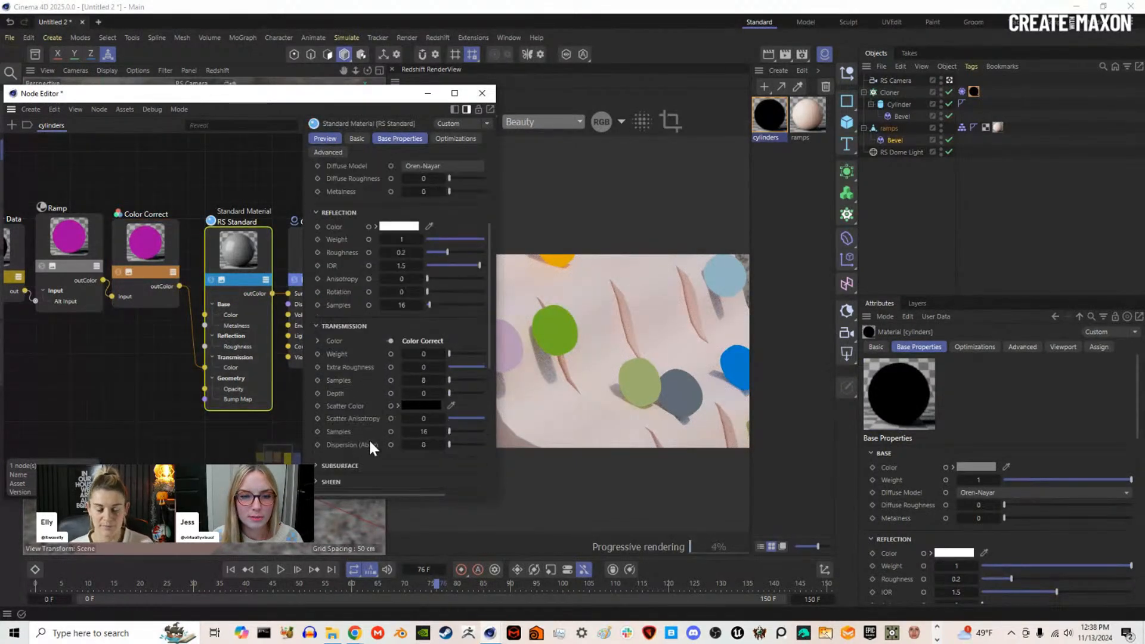
drag(495, 358, 813, 396)
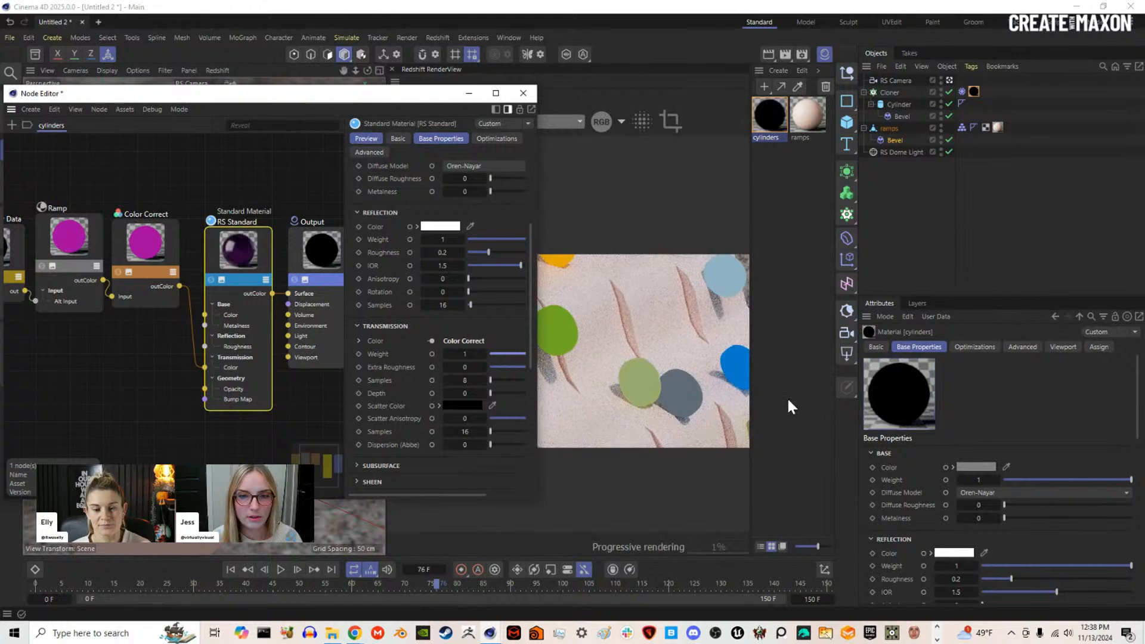
Step: Turn off solo on the Color User Data node and narrow the Node Editor window to uncover the render
middle_drag(11, 257, 93, 255)
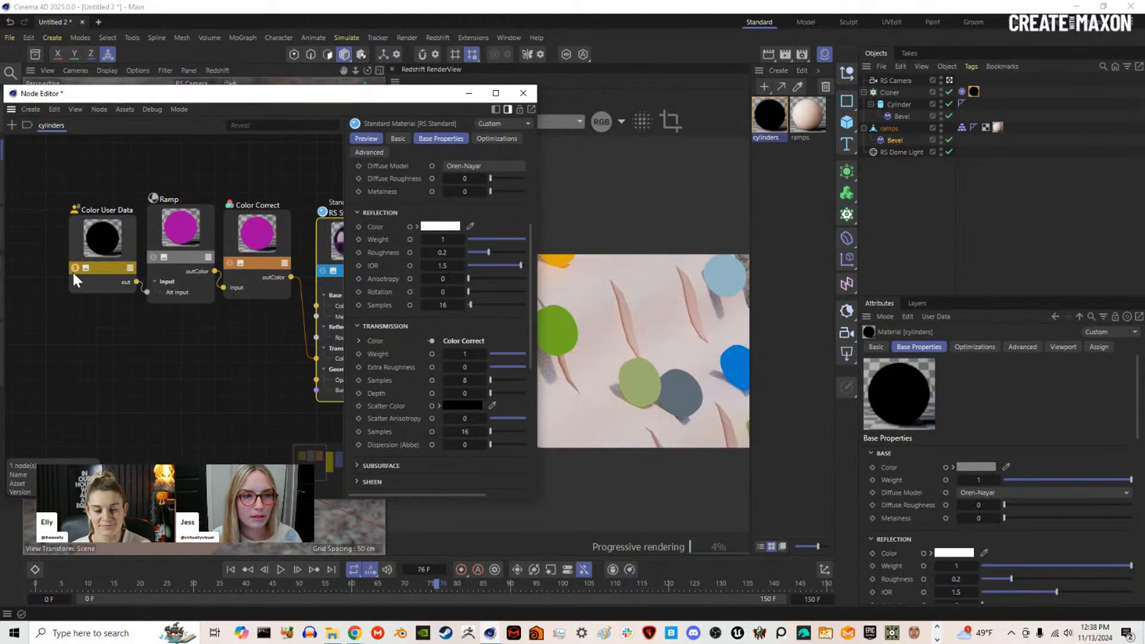
middle_drag(214, 277, 90, 277)
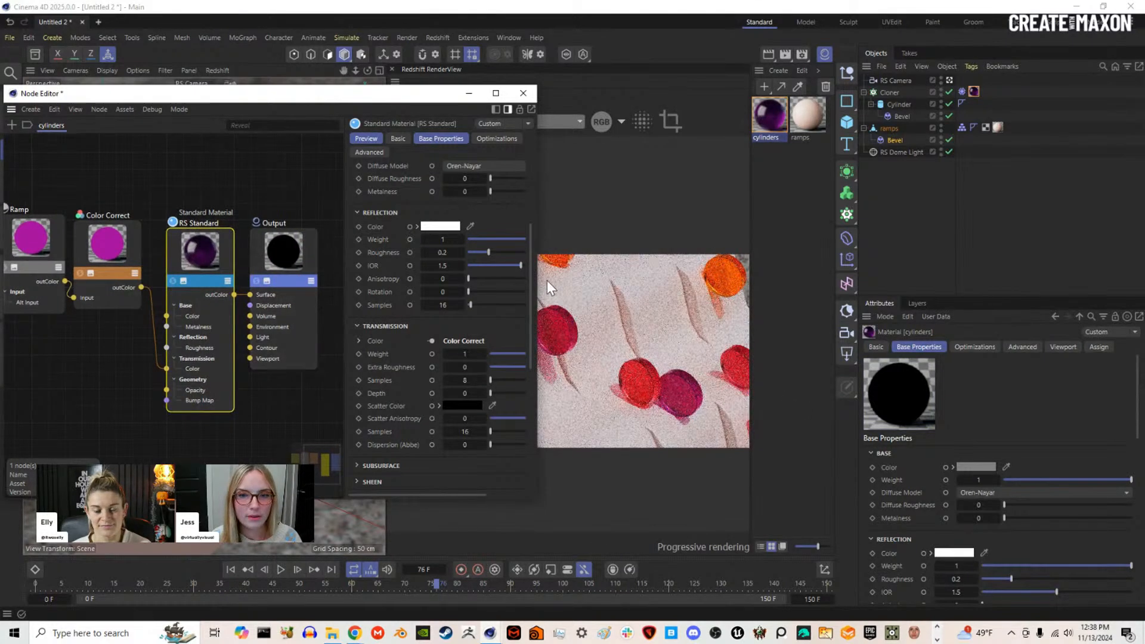
drag(537, 274, 452, 274)
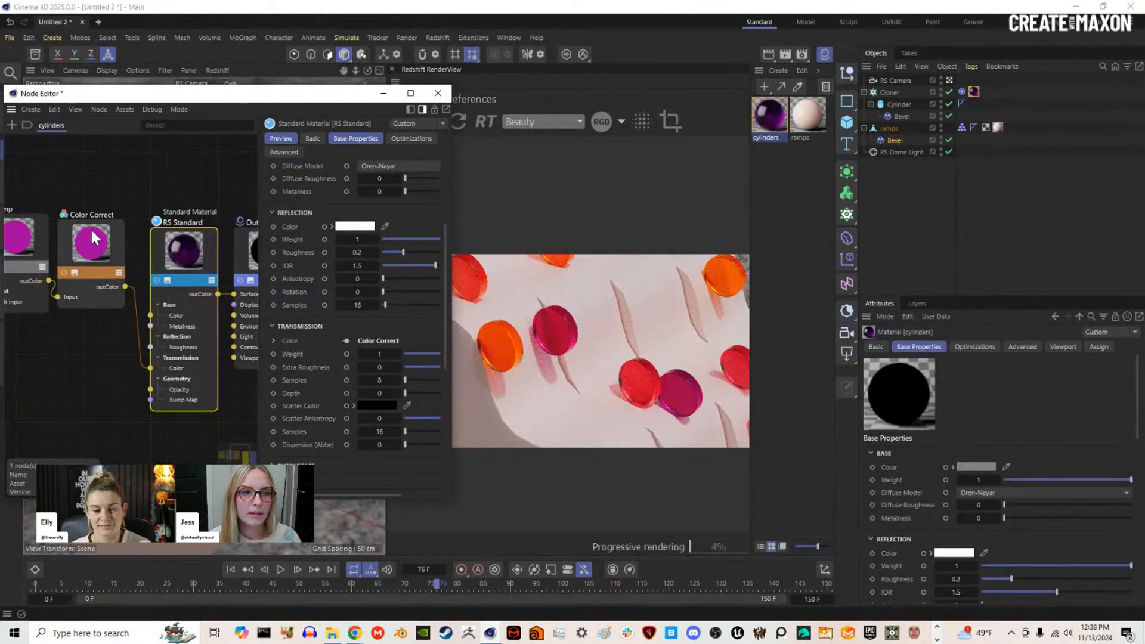
Step: Select all four knots of the Ramp node and compress them together into roughly the middle third of the gradient
middle_drag(90, 227, 159, 233)
click(75, 239)
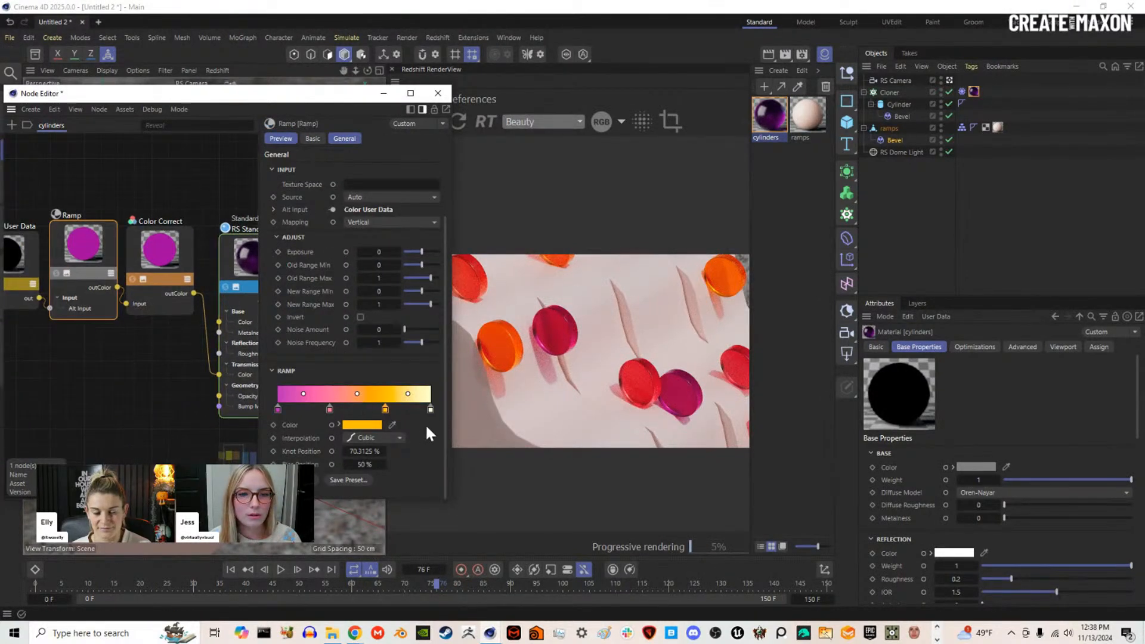
drag(451, 408, 414, 408)
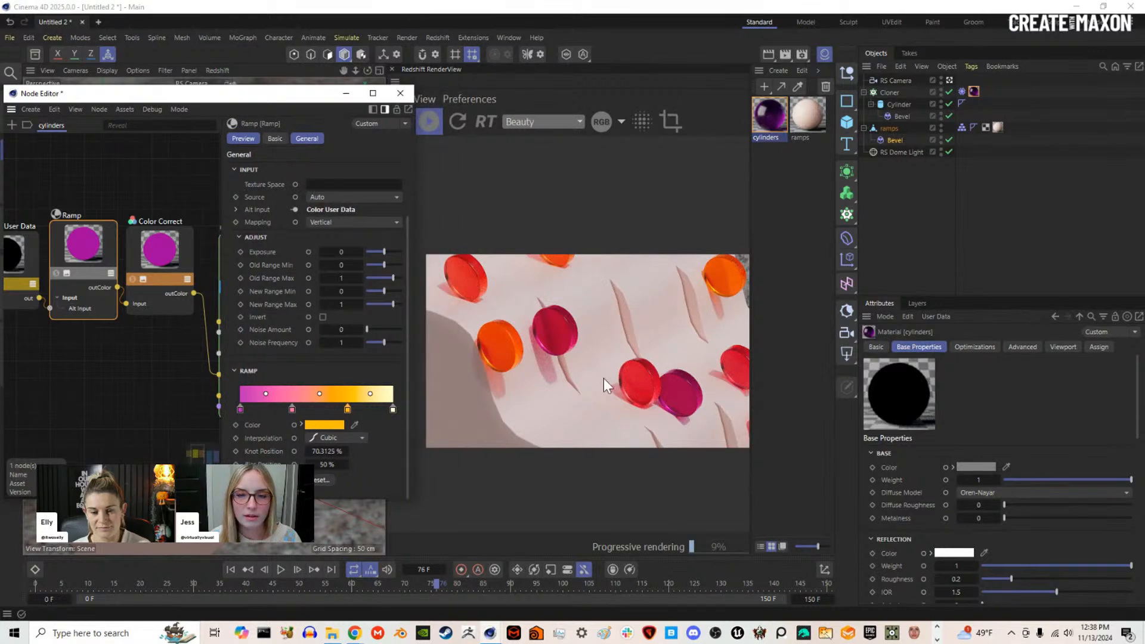
click(393, 410)
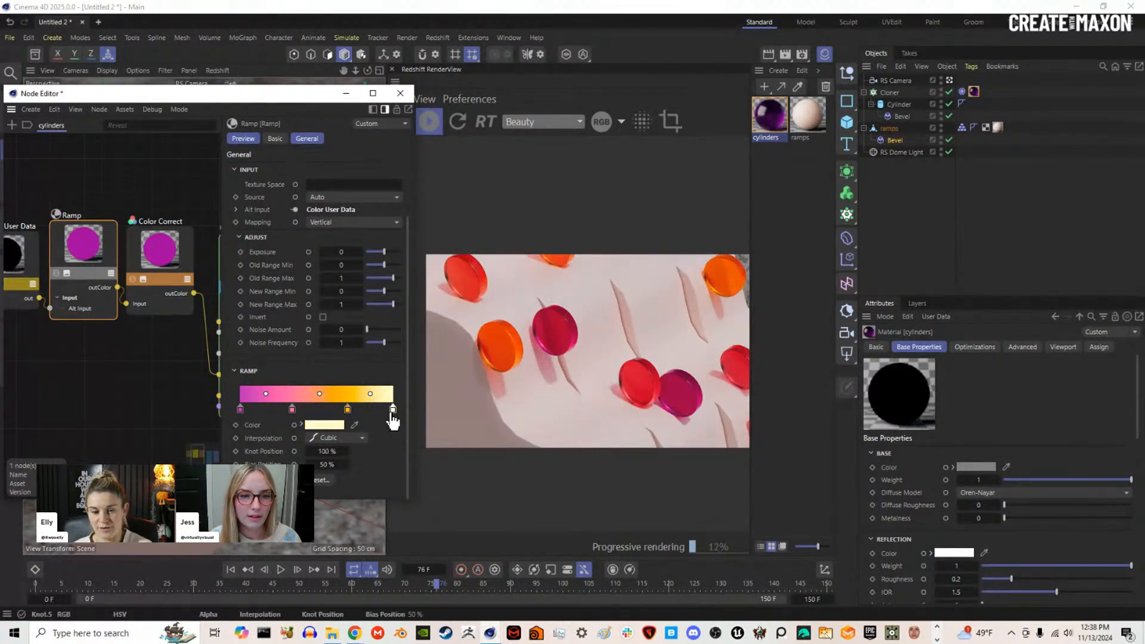
shift+click(241, 410)
drag(234, 410, 302, 411)
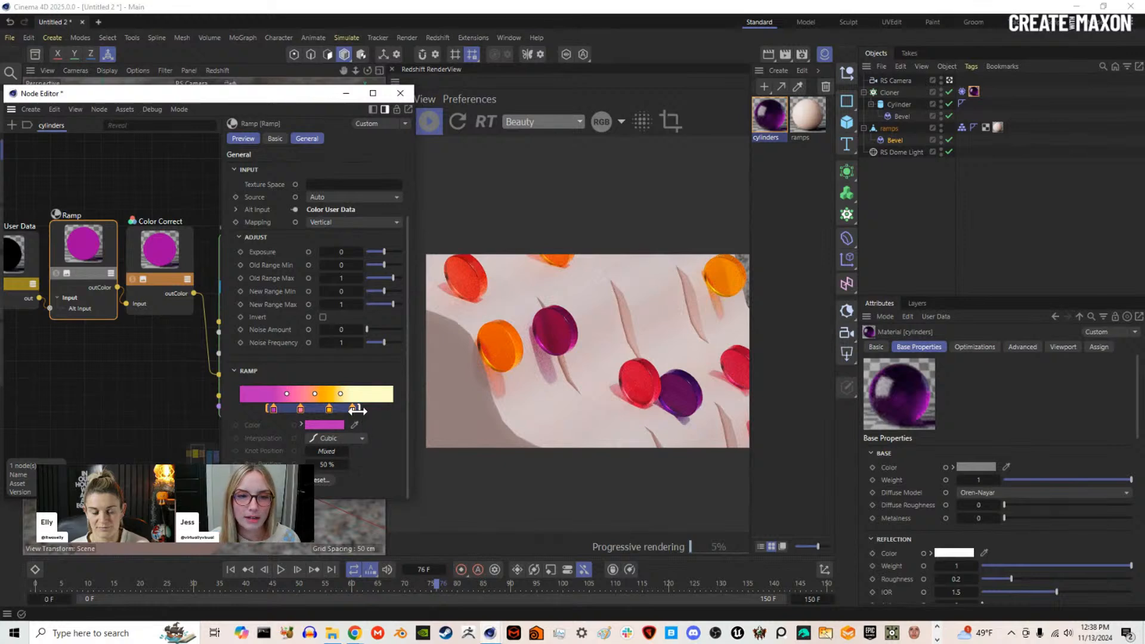
drag(356, 409, 326, 409)
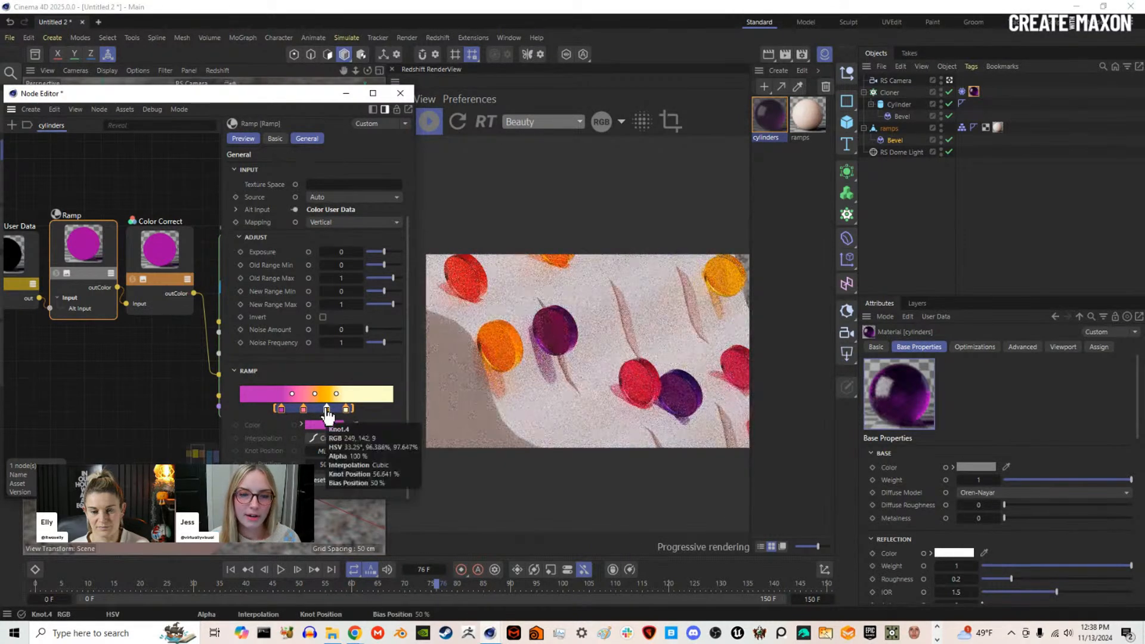
drag(352, 409, 335, 409)
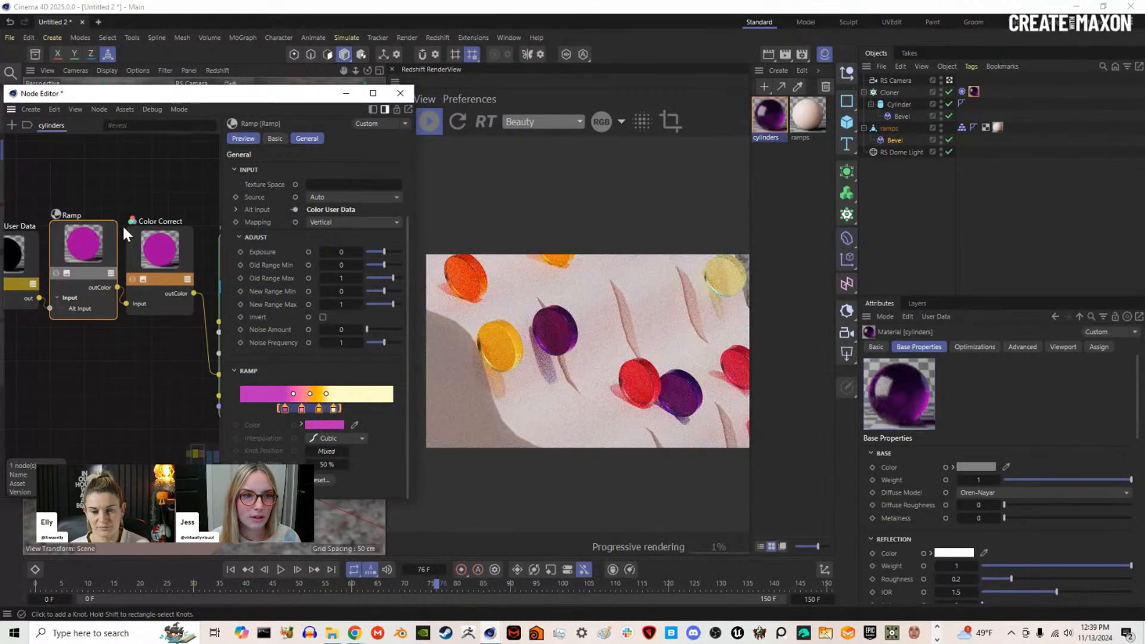
Step: Raise the Color Correct node's Gamma to about 2.47
click(169, 252)
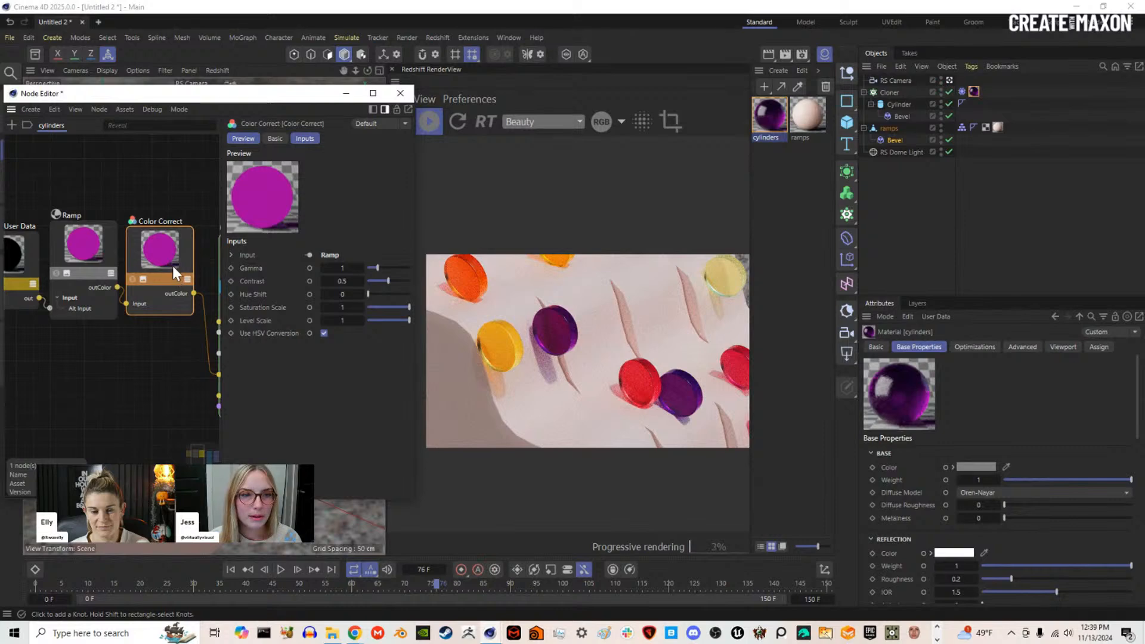
drag(377, 268, 393, 268)
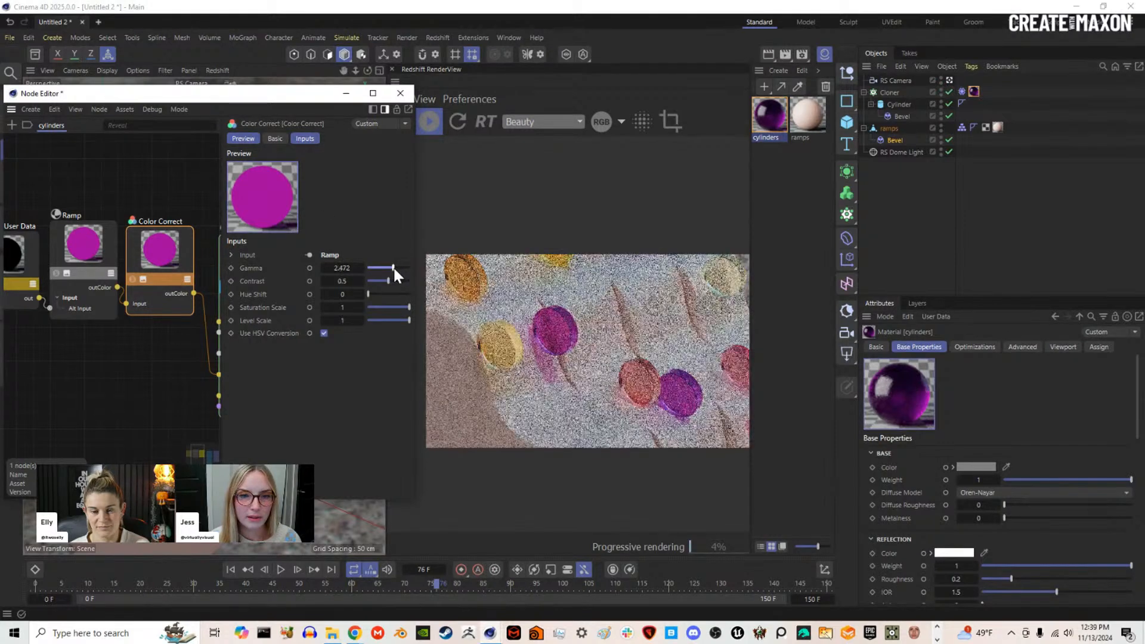
Step: Add a Flakes node below the existing node chain and move the Output node farther from RS Standard to make room
middle_drag(170, 268, 121, 236)
scroll(169, 268, down, 4)
middle_drag(169, 270, 126, 288)
drag(181, 260, 216, 260)
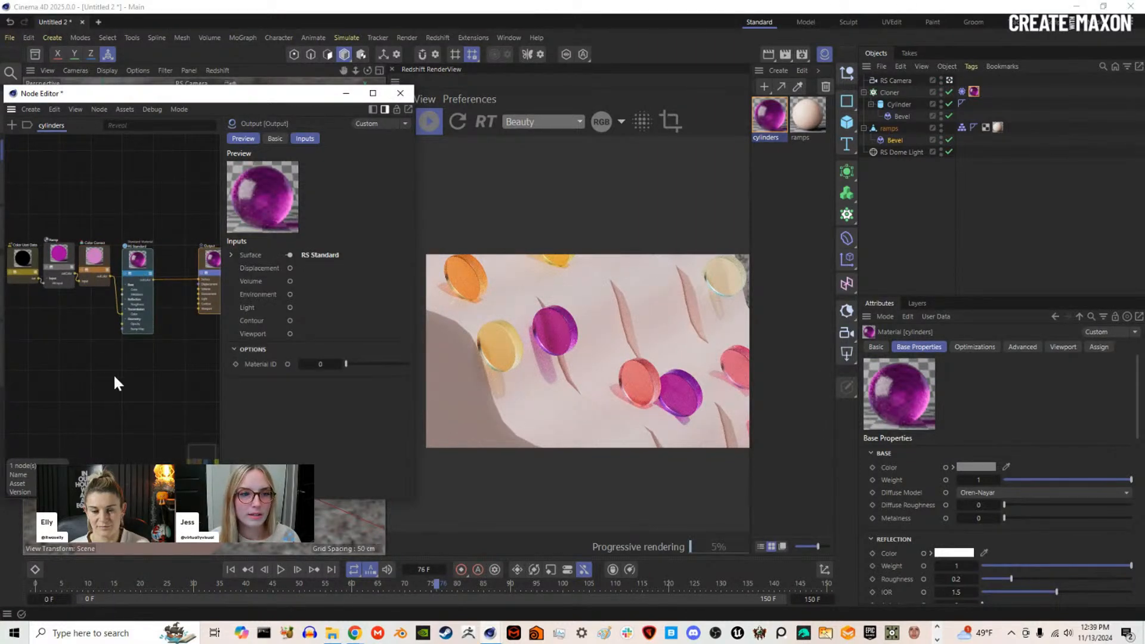
middle_drag(97, 353, 110, 347)
click(95, 363)
key(shift+c)
text(flake)
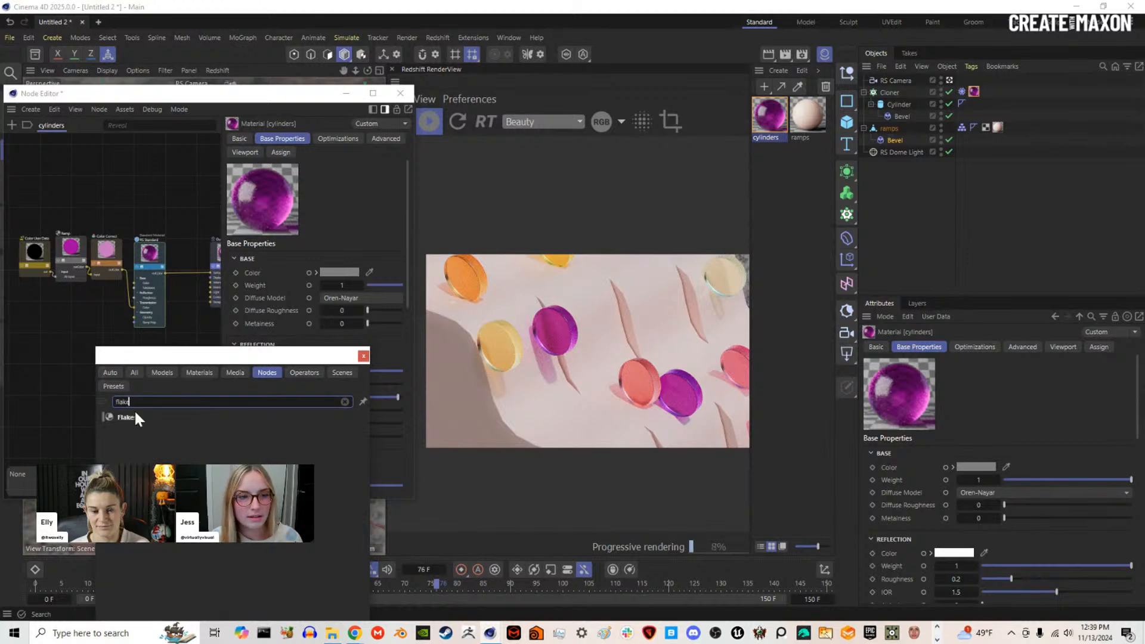
double_click(135, 411)
mouse_move(100, 349)
mouse_down()
mouse_move(112, 321)
mouse_move(104, 333)
mouse_up()
middle_drag(139, 340, 113, 338)
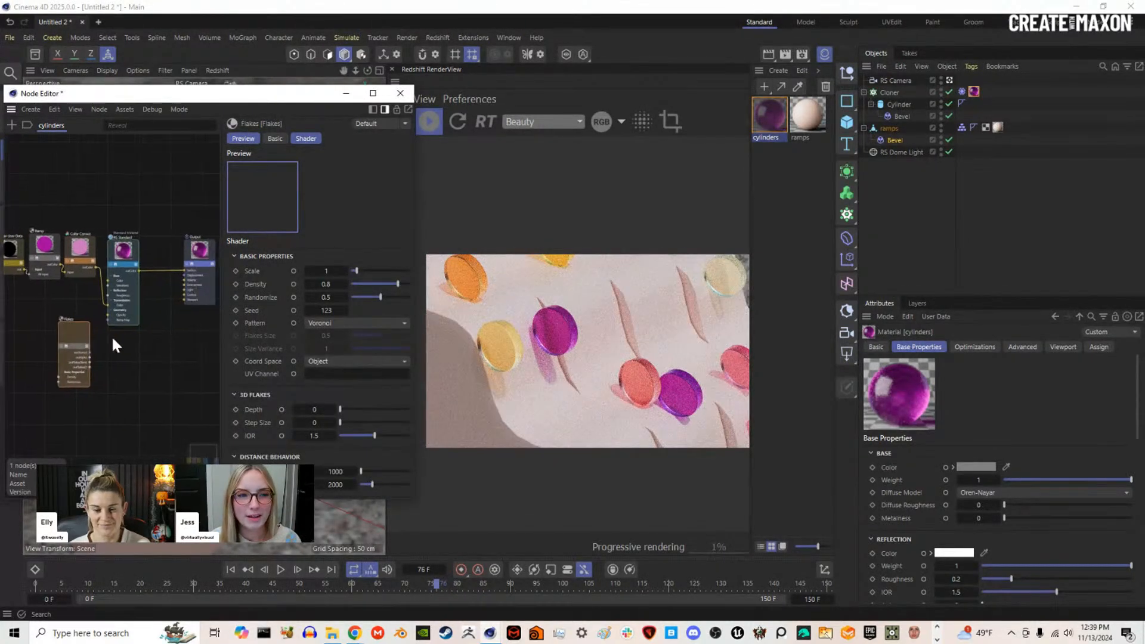
drag(191, 256, 211, 248)
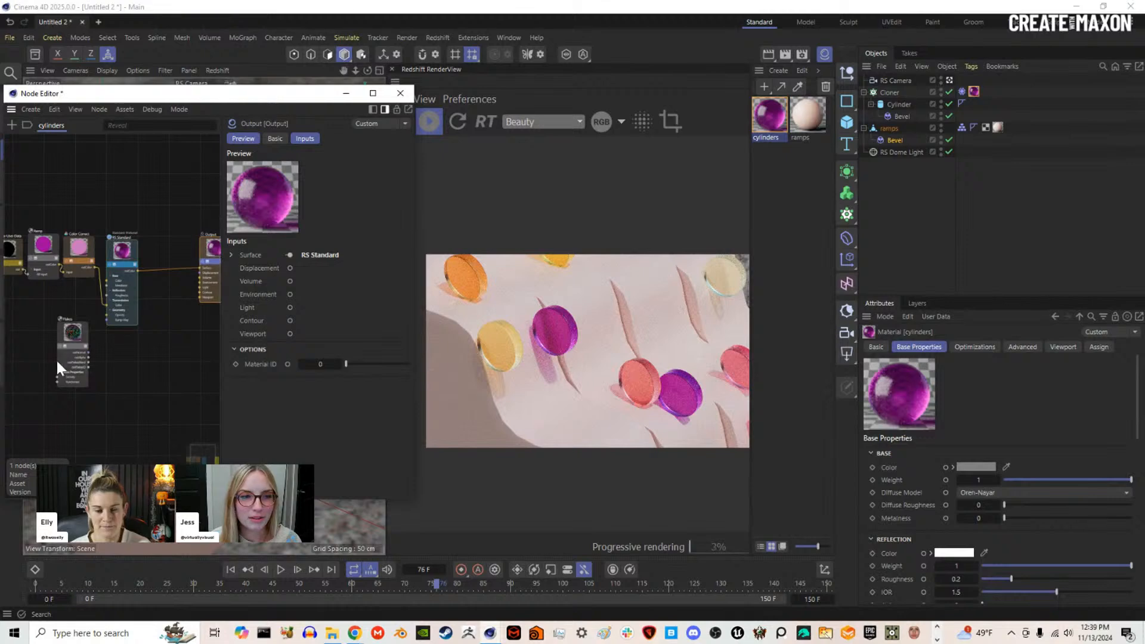
Step: Enlarge the render around the discs and solo the Flakes node to preview its pattern on them
scroll(640, 367, up, 3)
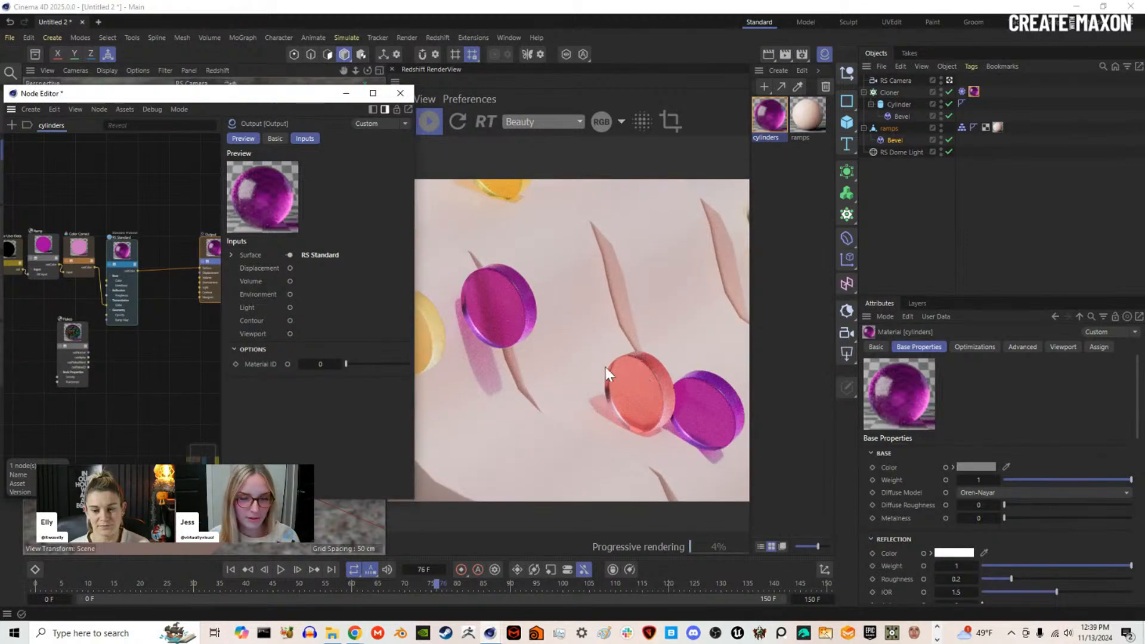
drag(584, 357, 678, 363)
scroll(43, 349, up, 5)
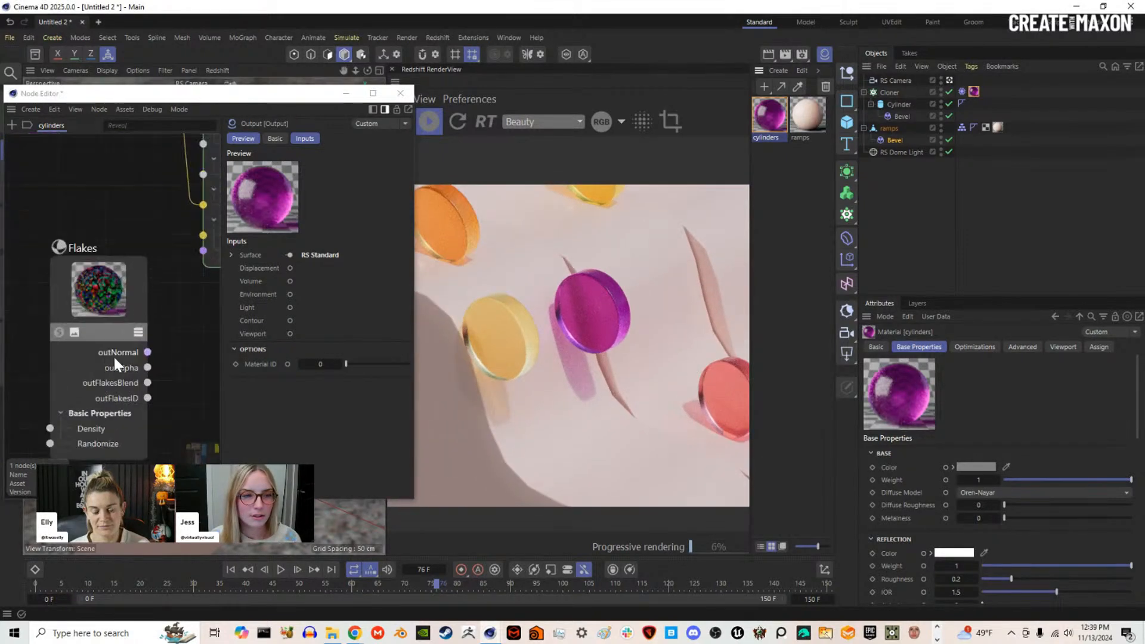
click(38, 328)
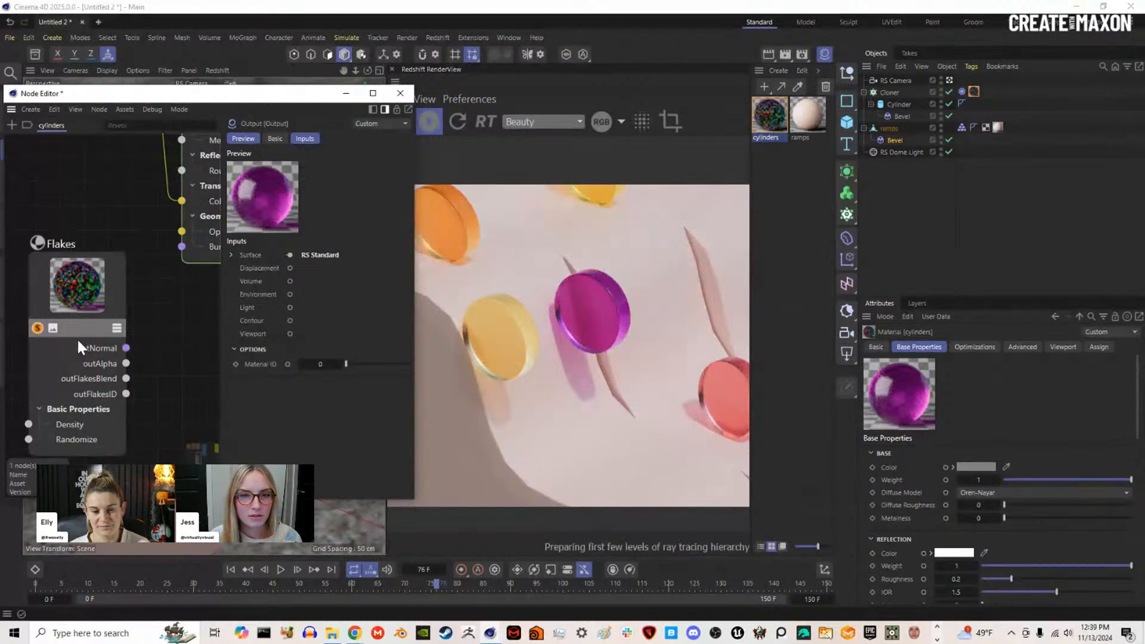
scroll(78, 341, down, 3)
scroll(78, 342, up, 2)
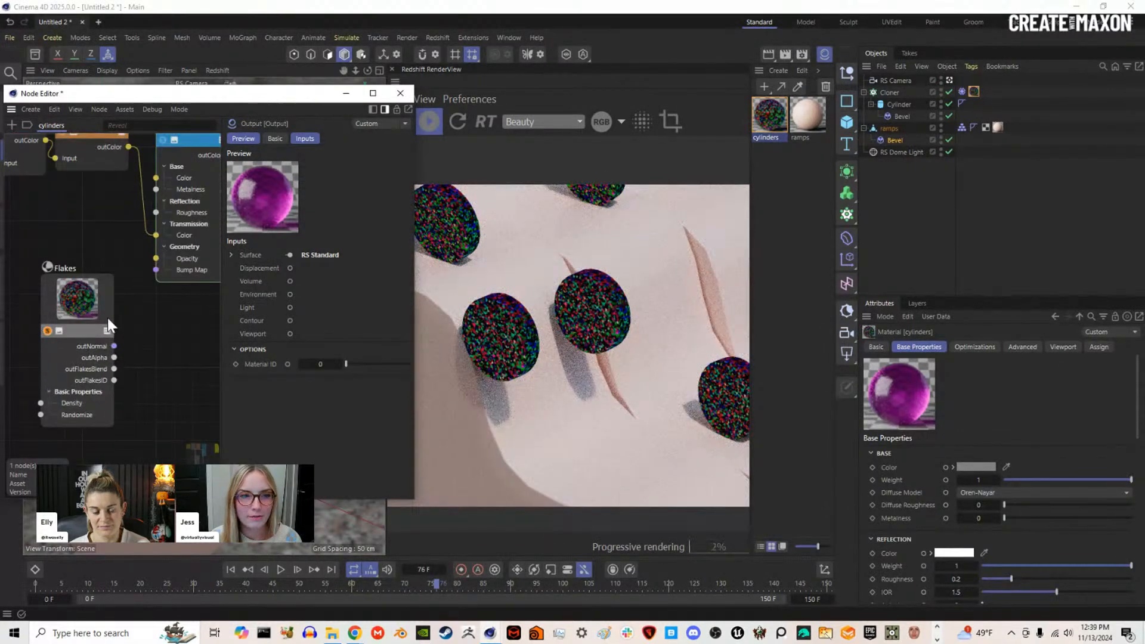
Step: Set the Flakes node's pattern to Dots, with Scale 1.67 and Density 0.318
click(92, 303)
drag(92, 303, 104, 302)
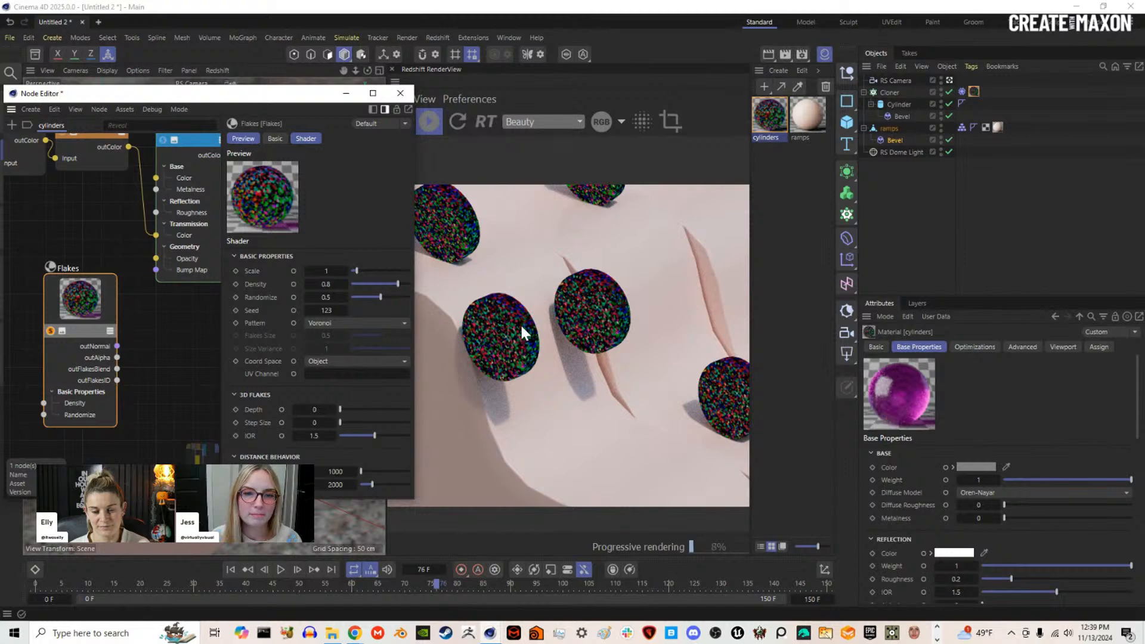
click(354, 322)
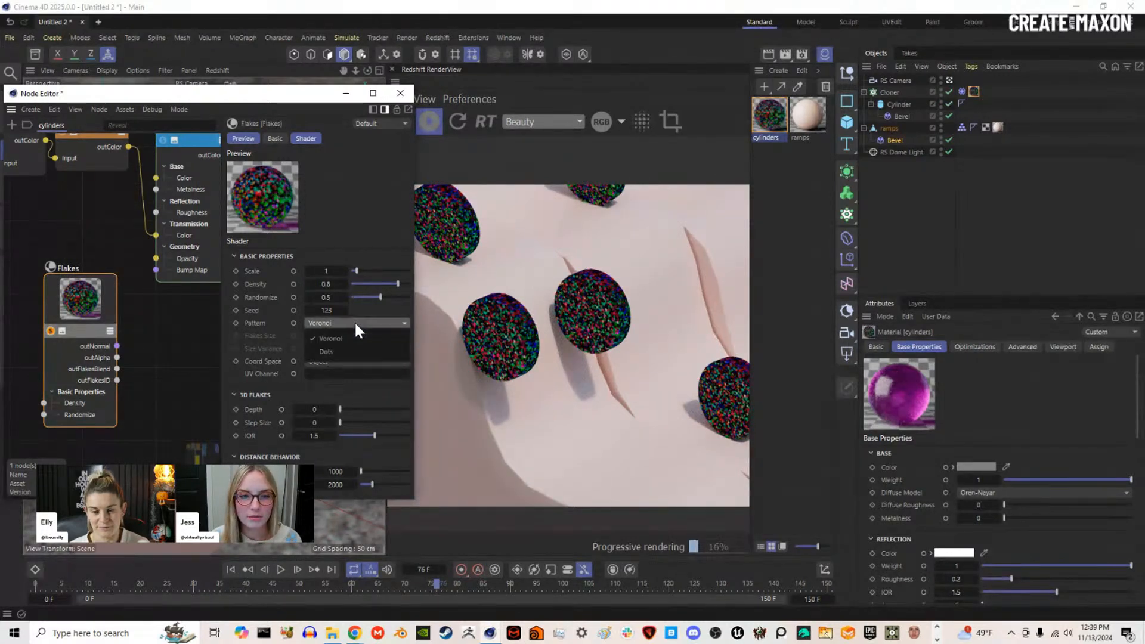
click(326, 352)
click(371, 285)
drag(371, 283, 360, 270)
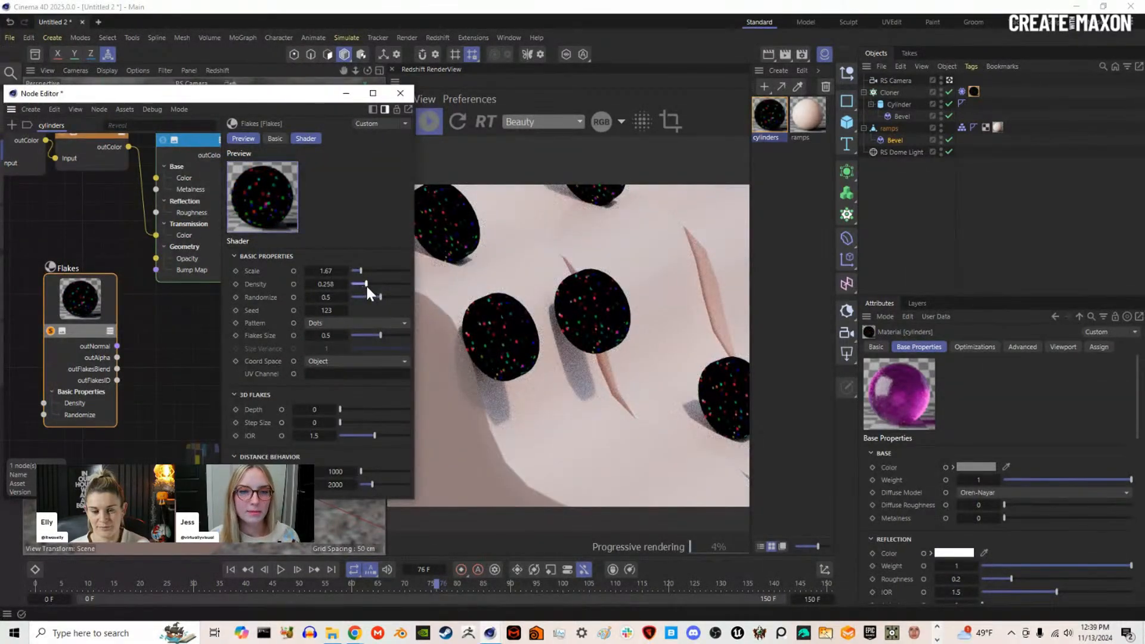
drag(366, 284, 370, 285)
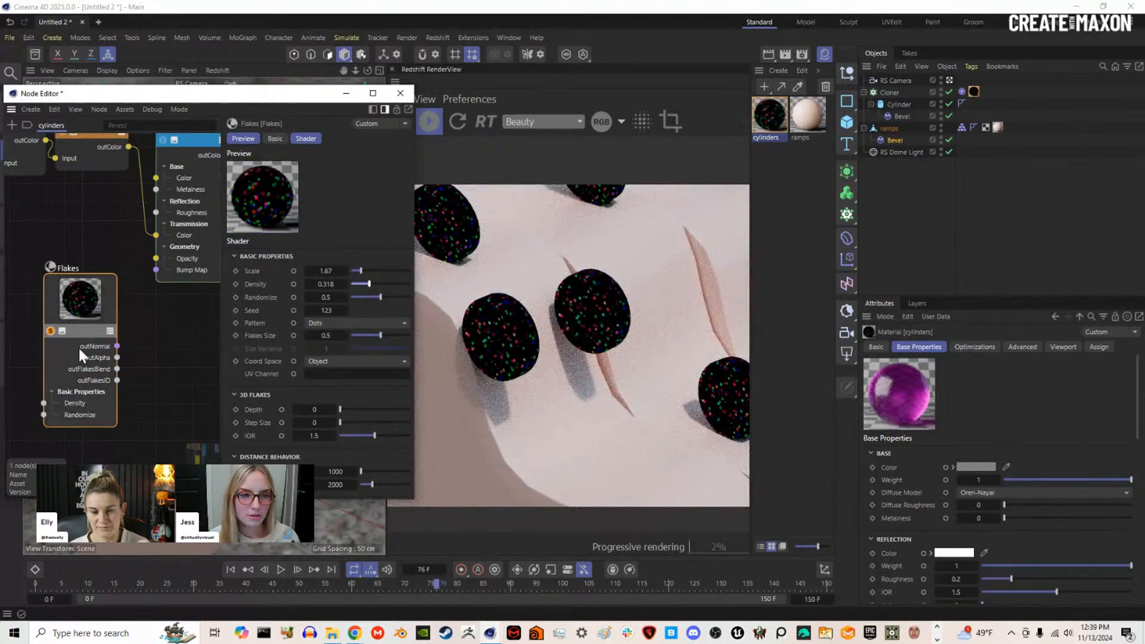
Step: Add a Material Blender node between the RS Standard and Output nodes
scroll(79, 348, down, 3)
scroll(78, 340, up, 5)
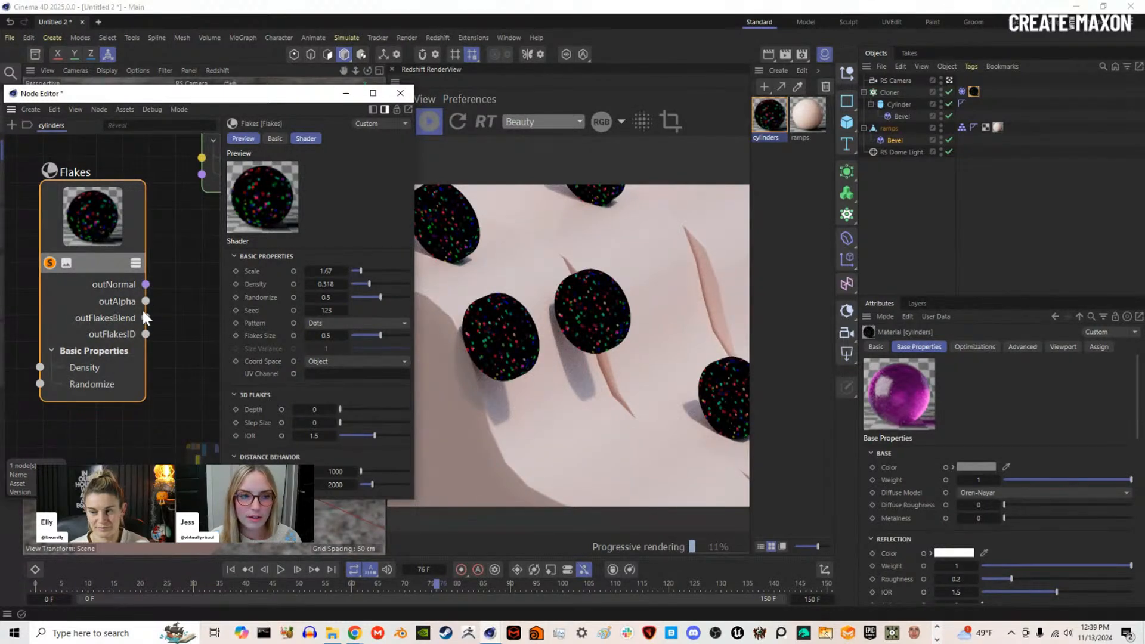
middle_drag(142, 315, 195, 310)
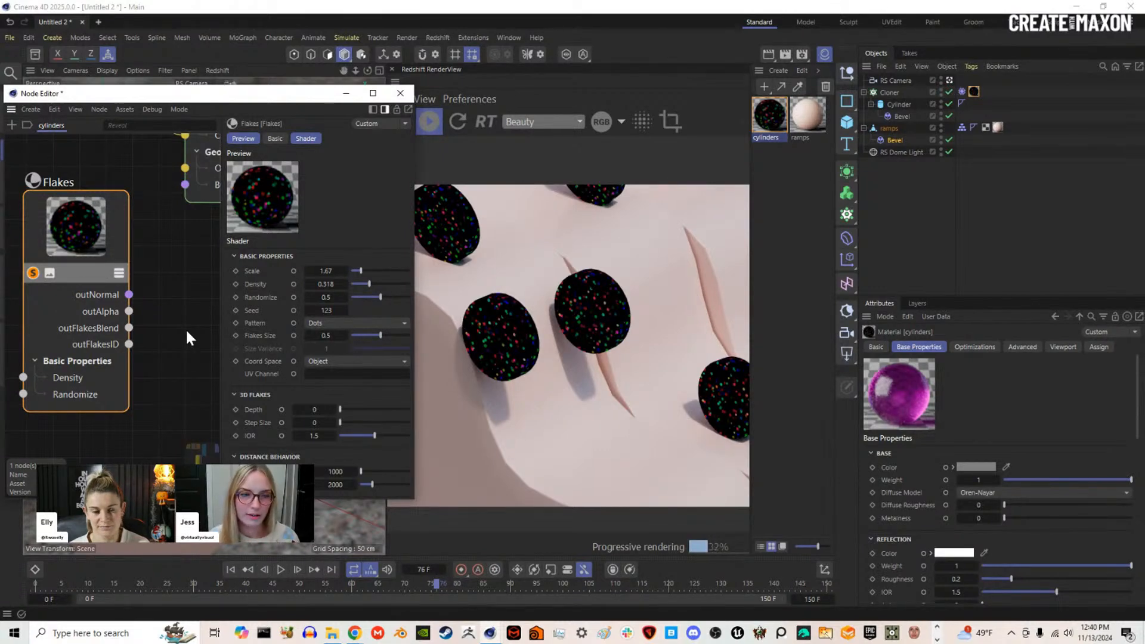
scroll(187, 332, down, 3)
scroll(148, 291, down, 3)
middle_drag(154, 291, 75, 291)
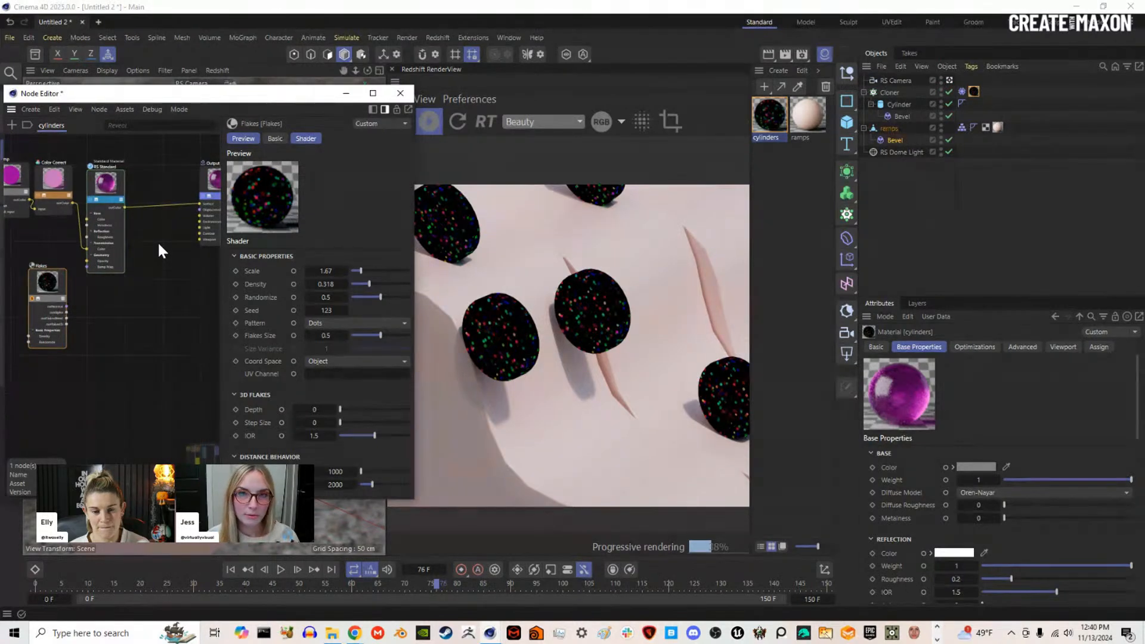
double_click(156, 174)
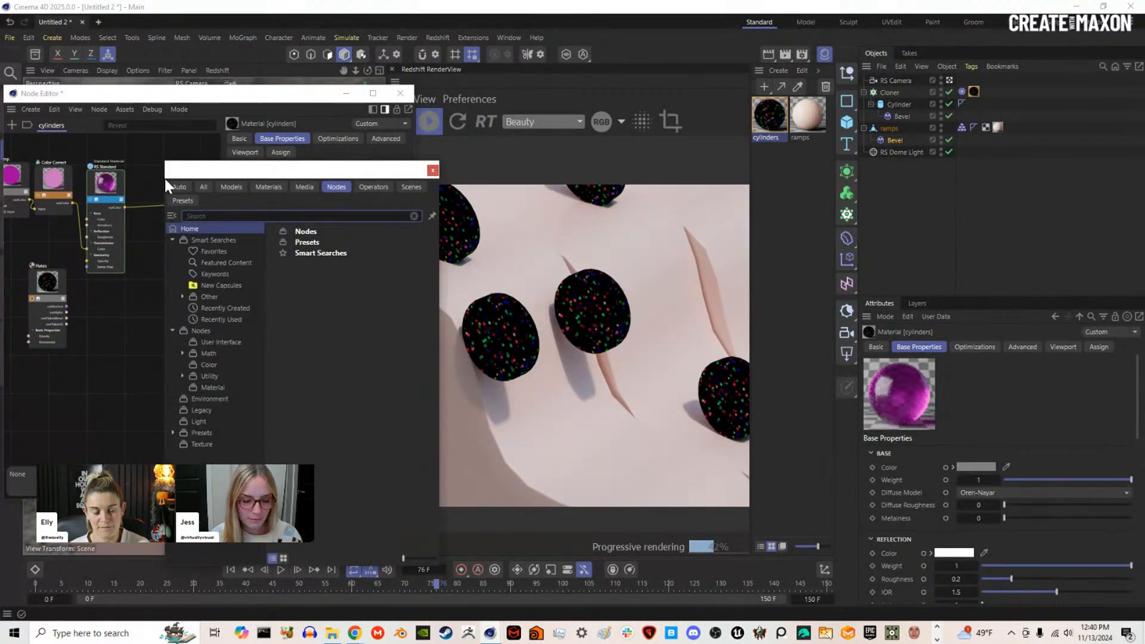
text(blen)
double_click(202, 239)
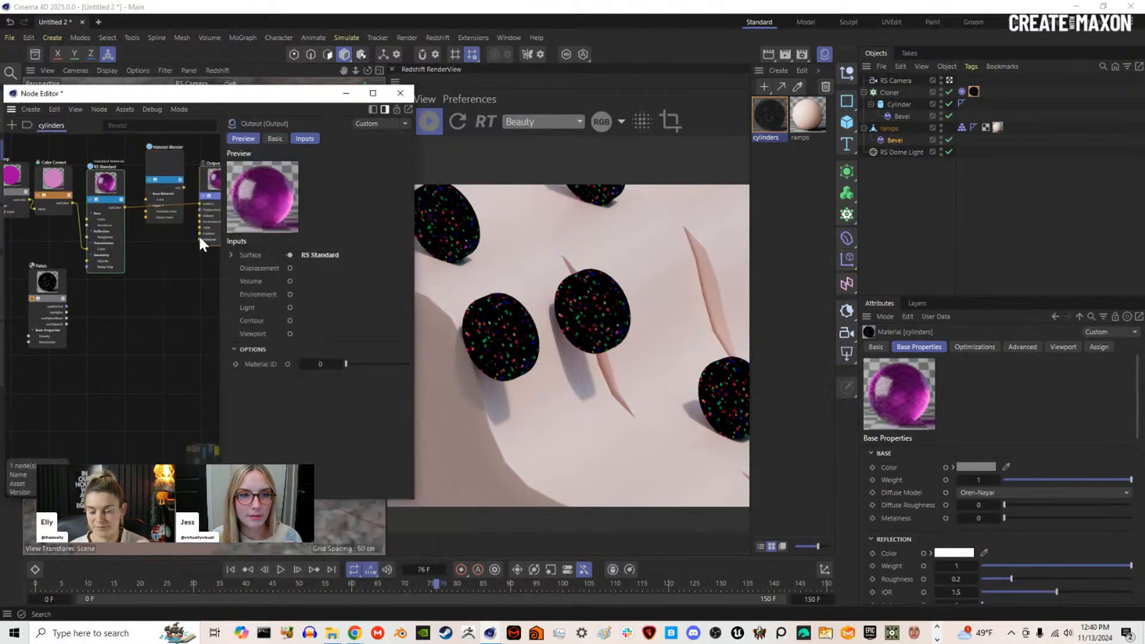
drag(157, 156, 154, 169)
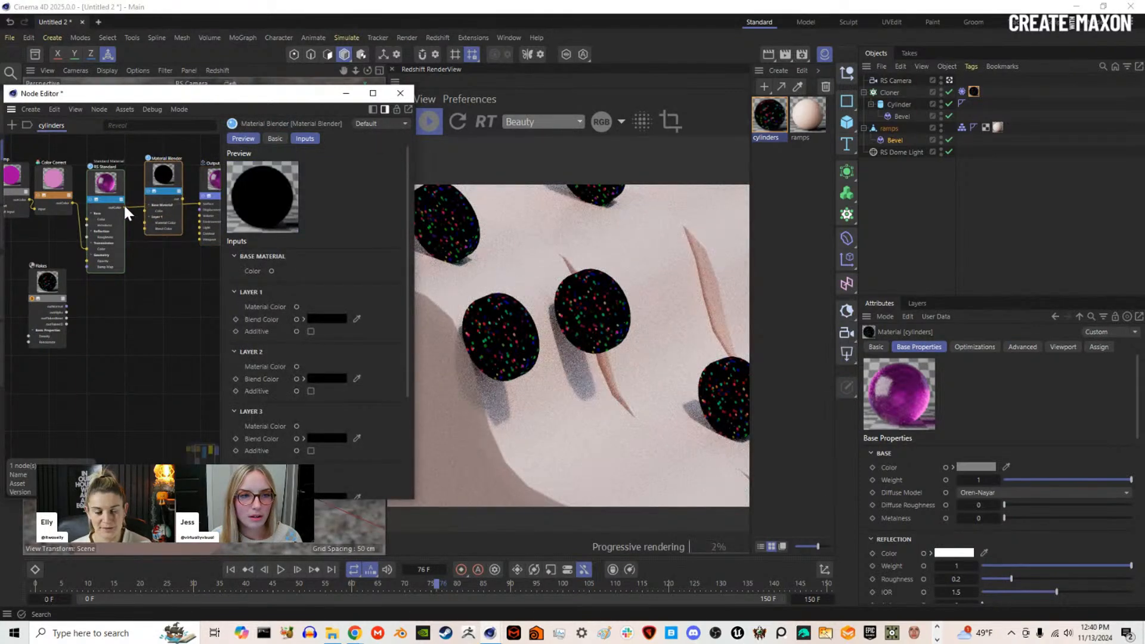
Step: Connect RS Standard to the Material Blender's base color and the Flakes node's outFlakesID to its Layer 1 Blend Color
drag(125, 207, 147, 211)
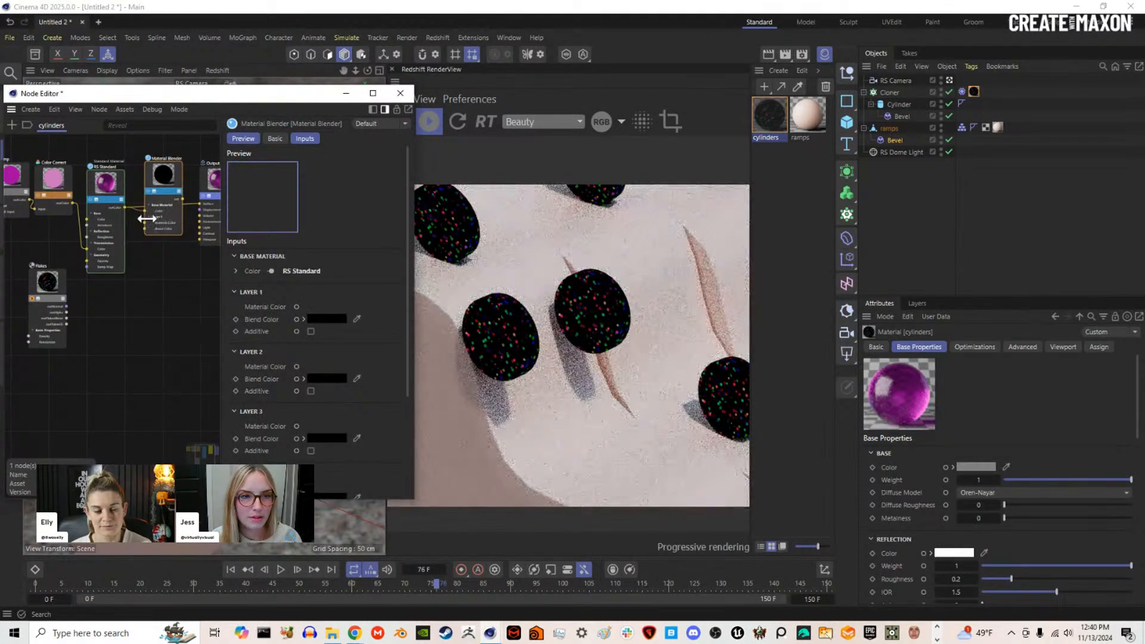
scroll(153, 206, up, 3)
scroll(152, 204, down, 4)
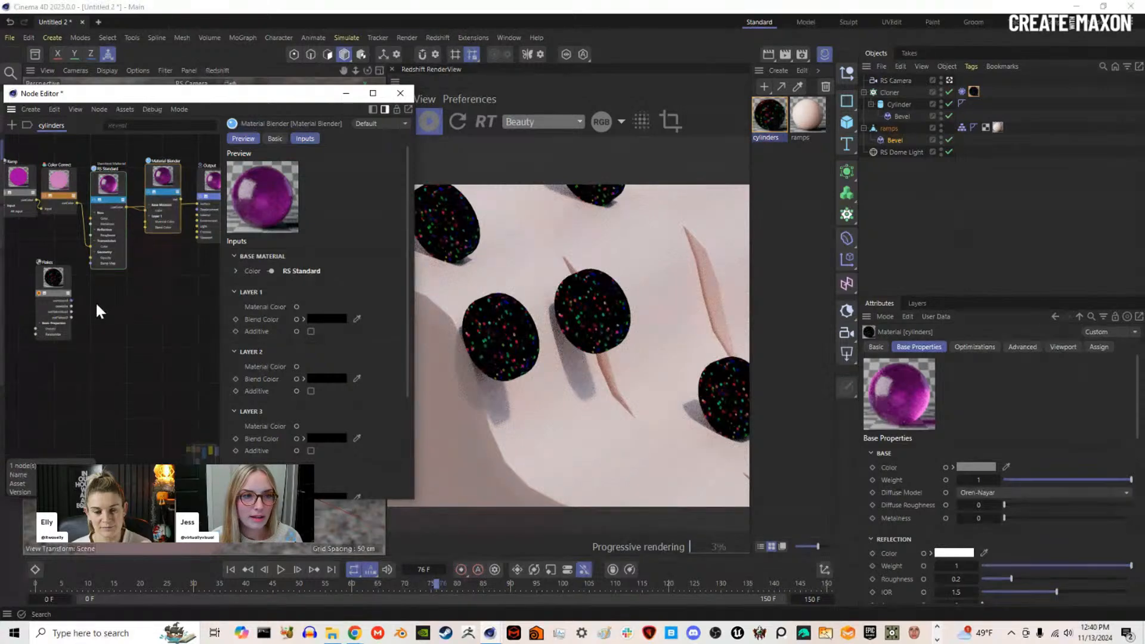
scroll(67, 307, up, 2)
drag(72, 320, 167, 208)
scroll(172, 205, up, 2)
scroll(149, 267, down, 5)
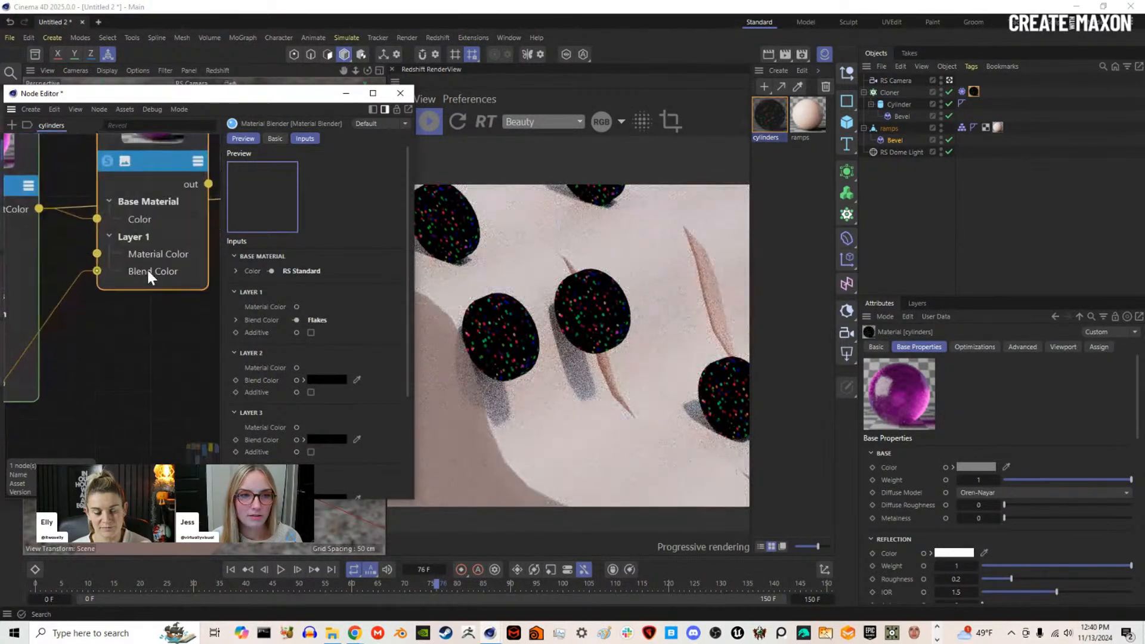
scroll(151, 260, up, 1)
scroll(144, 266, down, 1)
middle_drag(60, 307, 91, 298)
drag(60, 313, 56, 309)
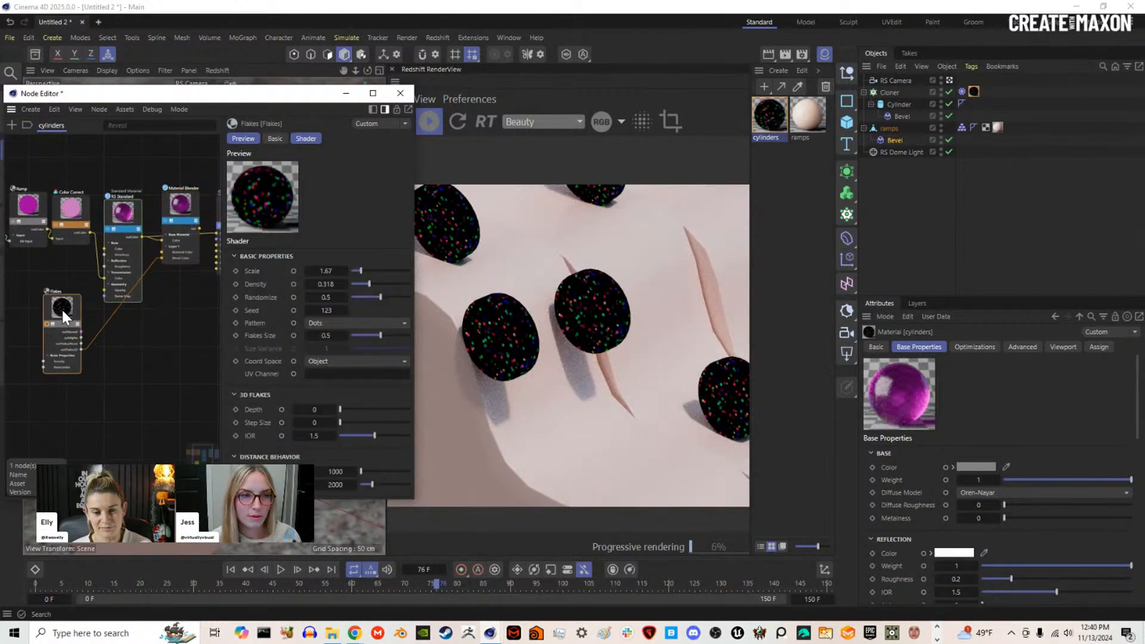
Step: Duplicate the RS Standard node below the original and remove the copy's transmission so it becomes opaque
click(119, 215)
ctrl+drag(130, 209, 130, 338)
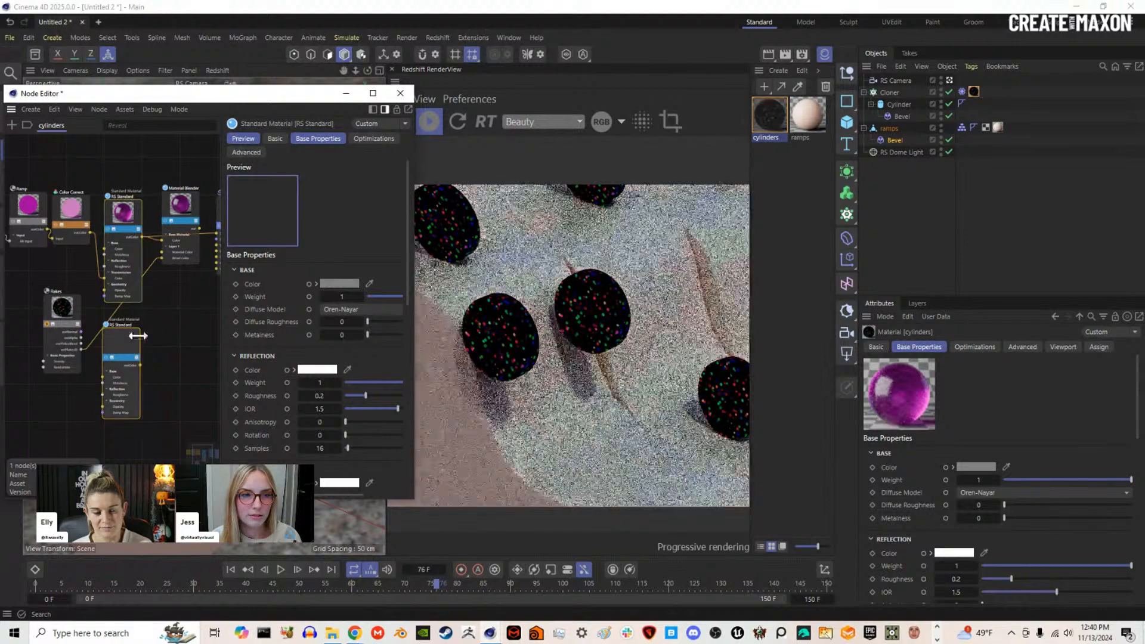
scroll(358, 411, down, 2)
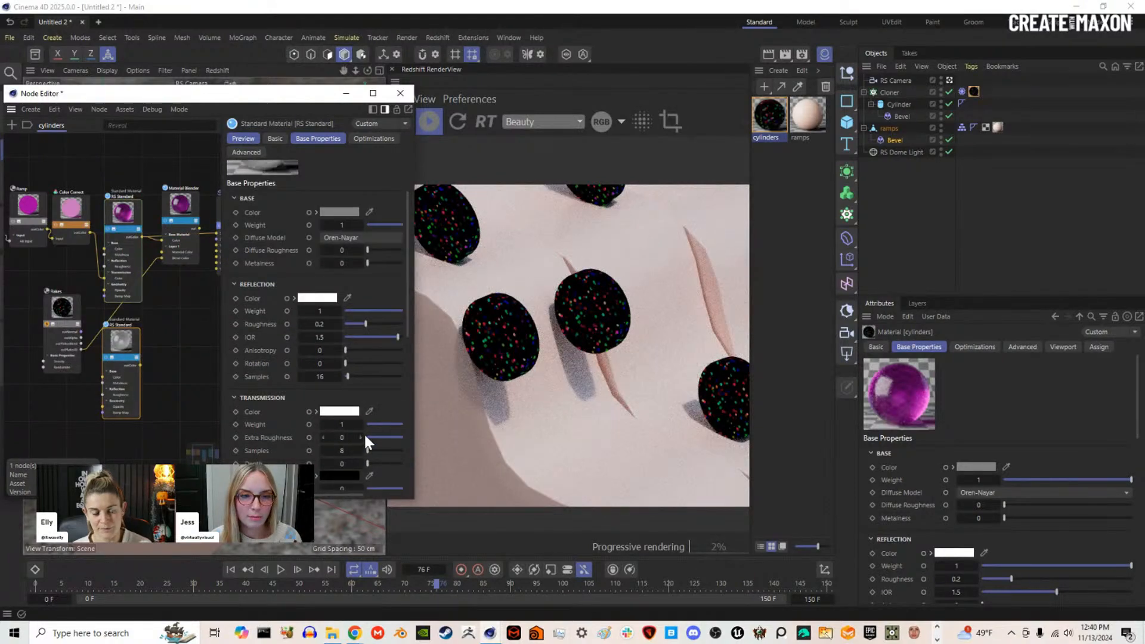
scroll(298, 394, up, 2)
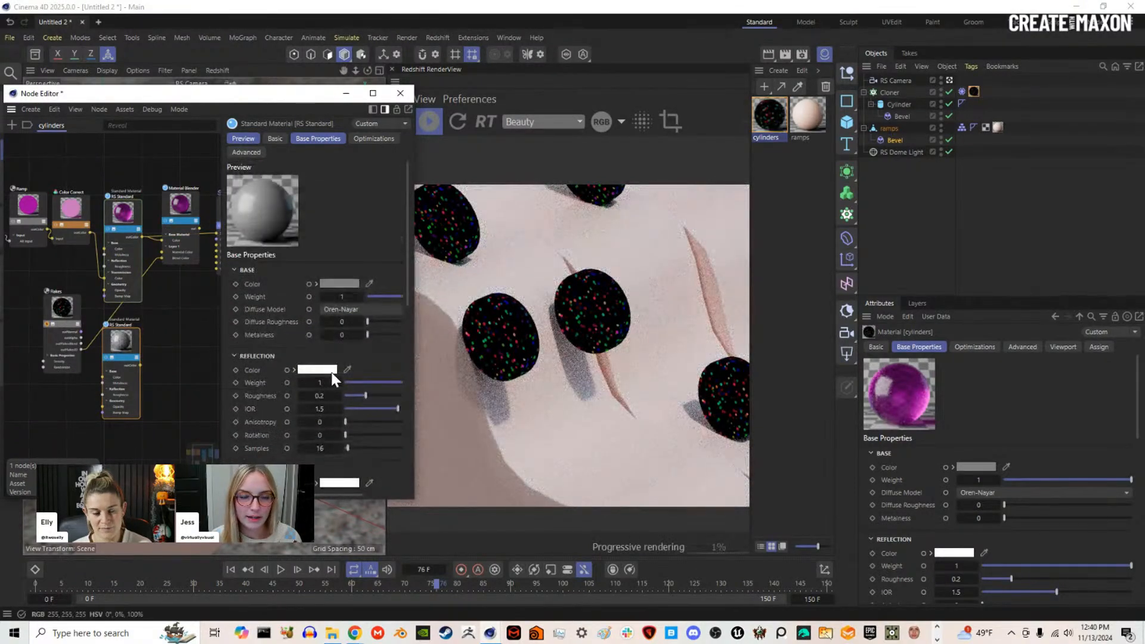
Step: Give the duplicated RS Standard a light golden-orange base color and set its Metalness to 1
click(339, 284)
click(271, 356)
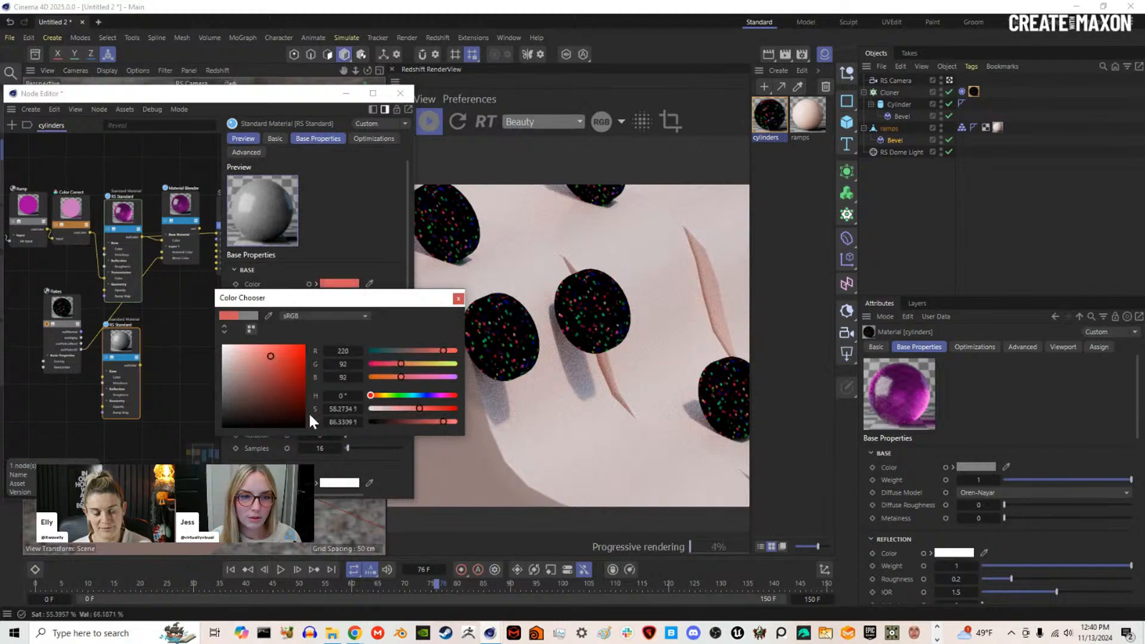
drag(406, 363, 427, 365)
click(458, 299)
drag(375, 335, 581, 342)
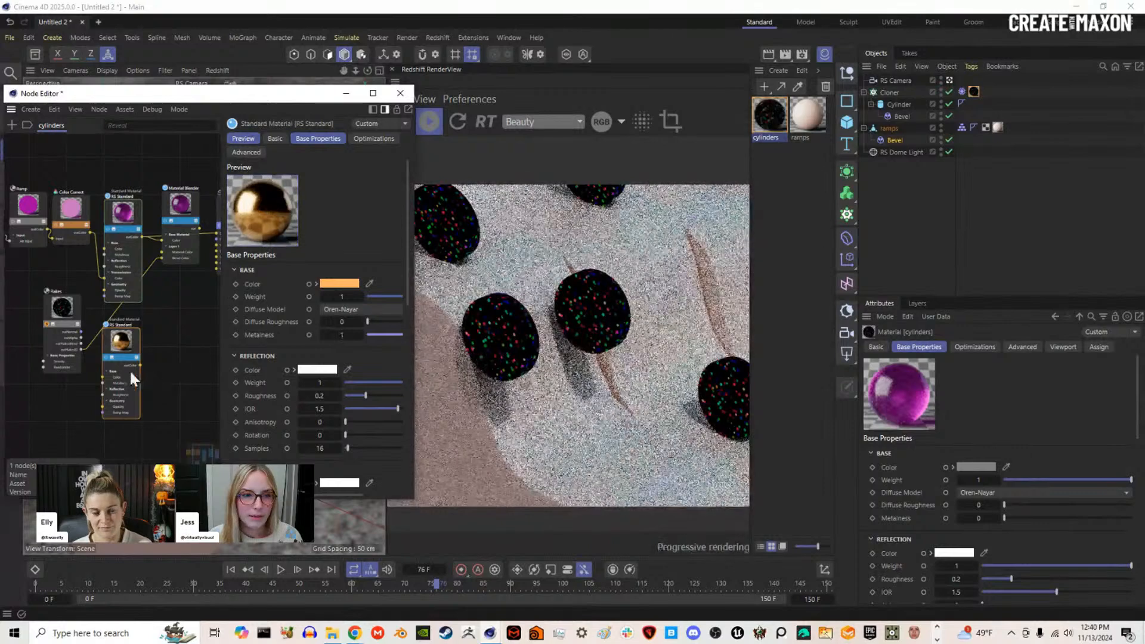
Step: Connect the gold RS Standard to the blender's Layer 1 Material Color and the Material Blender's output to the Output node's Surface
drag(138, 361, 162, 250)
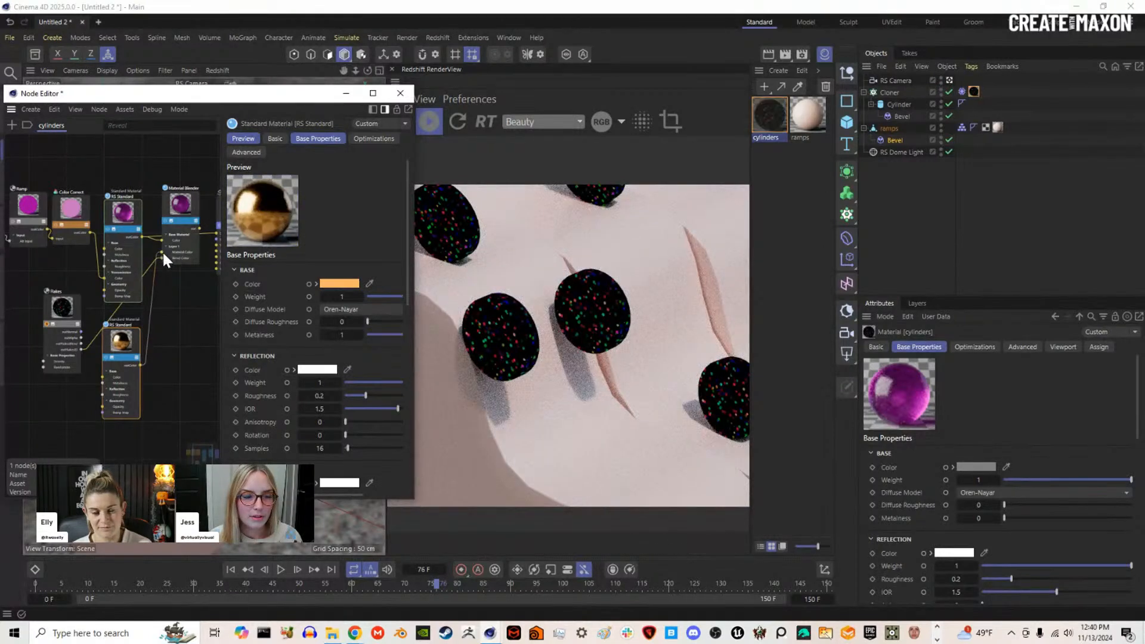
middle_drag(174, 266, 112, 297)
scroll(177, 238, up, 3)
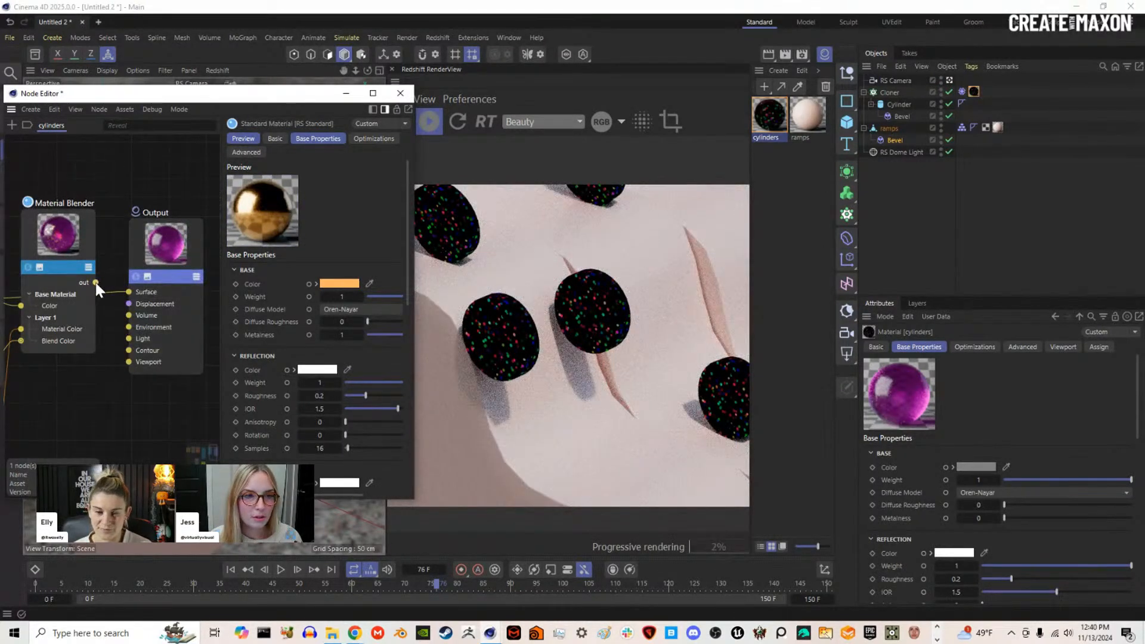
mouse_move(109, 268)
middle_down()
mouse_move(165, 266)
mouse_move(103, 287)
middle_up()
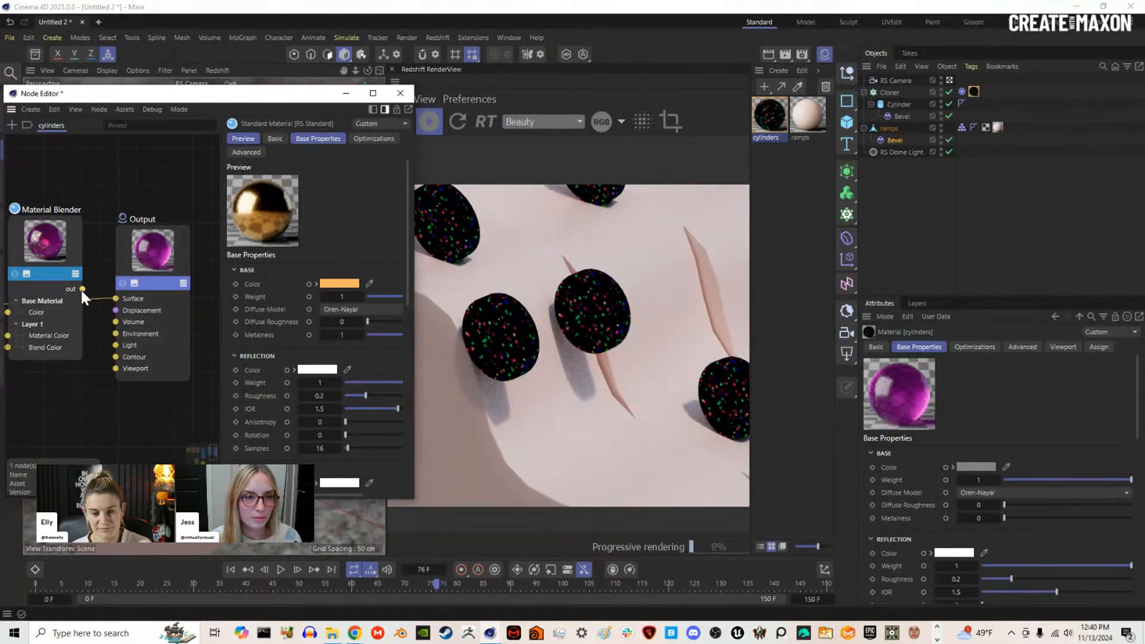
drag(119, 305, 120, 300)
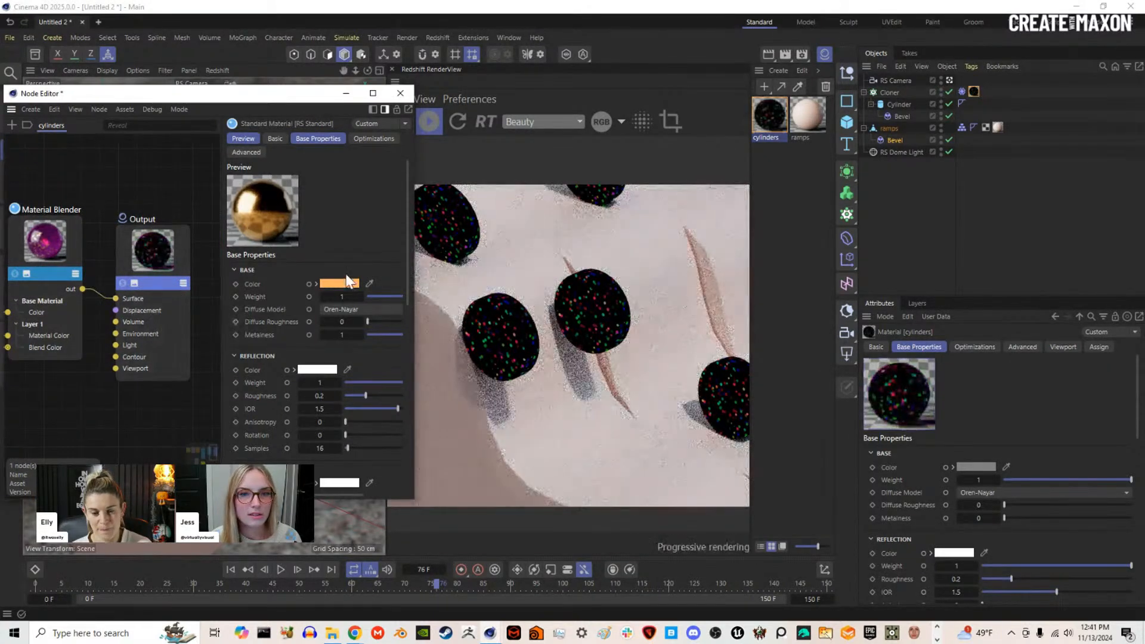
Step: Turn off the solo preview on the Flakes node so the discs render with the full blended material
middle_drag(47, 252, 222, 216)
scroll(48, 260, down, 2)
middle_drag(57, 318, 160, 263)
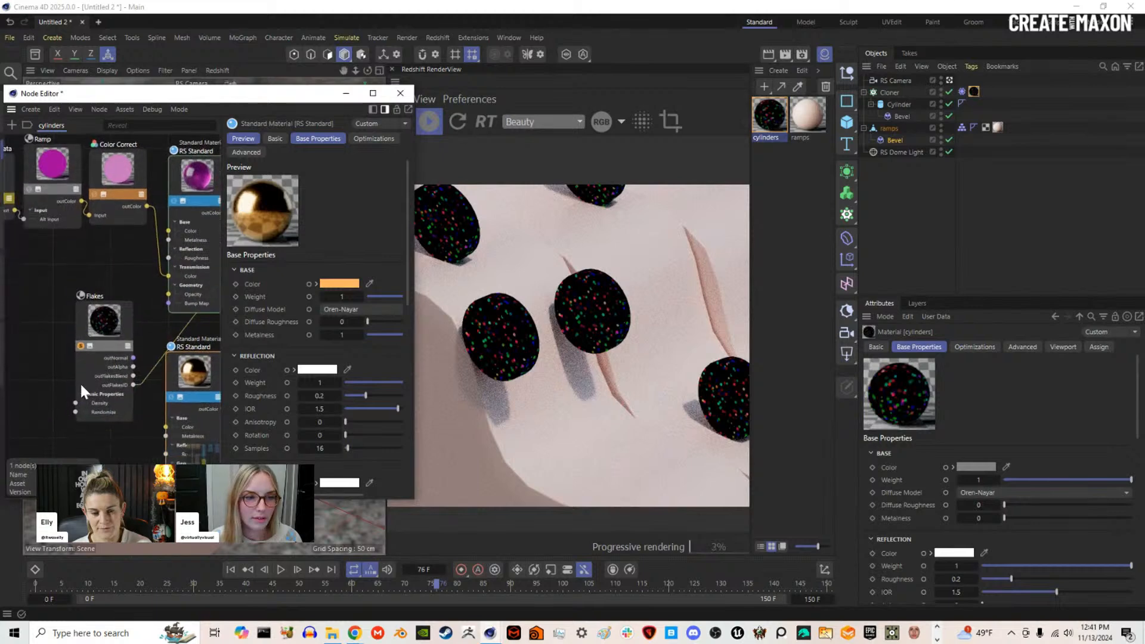
click(80, 346)
click(91, 346)
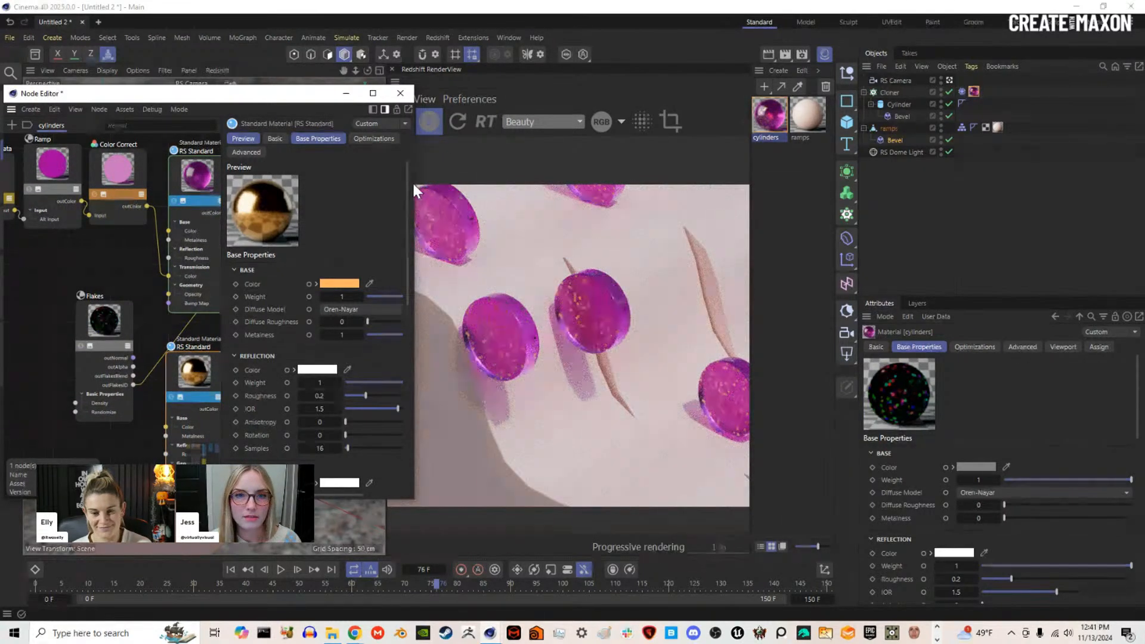
Step: Narrow the Node Editor to uncover the render, refresh the render of the glitter discs, and close the Node Editor
drag(414, 183, 373, 183)
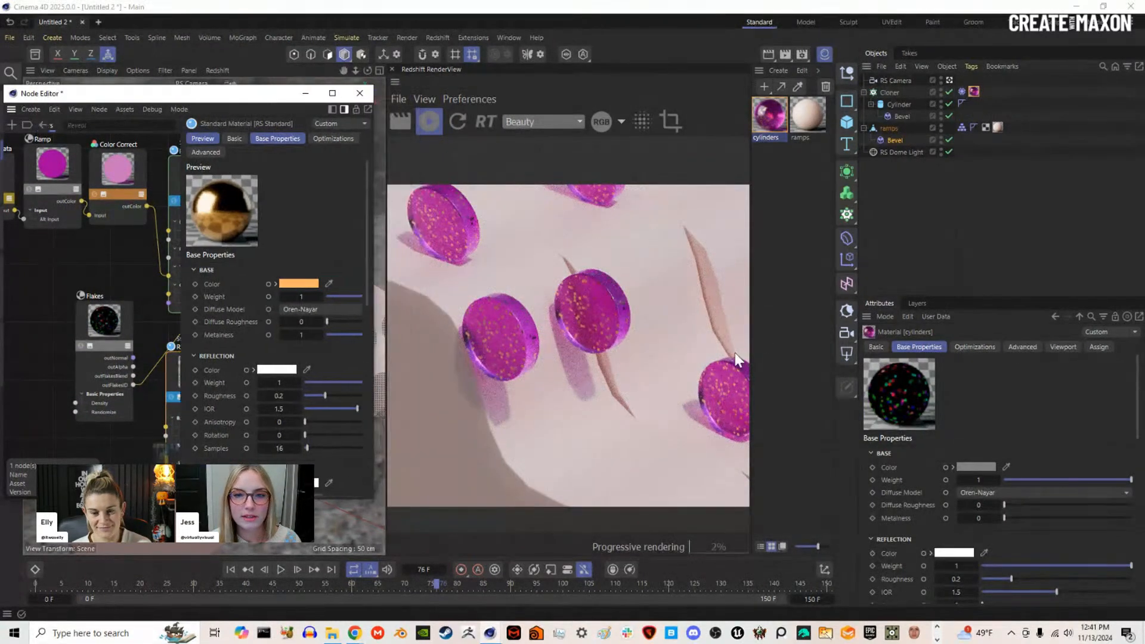
click(458, 122)
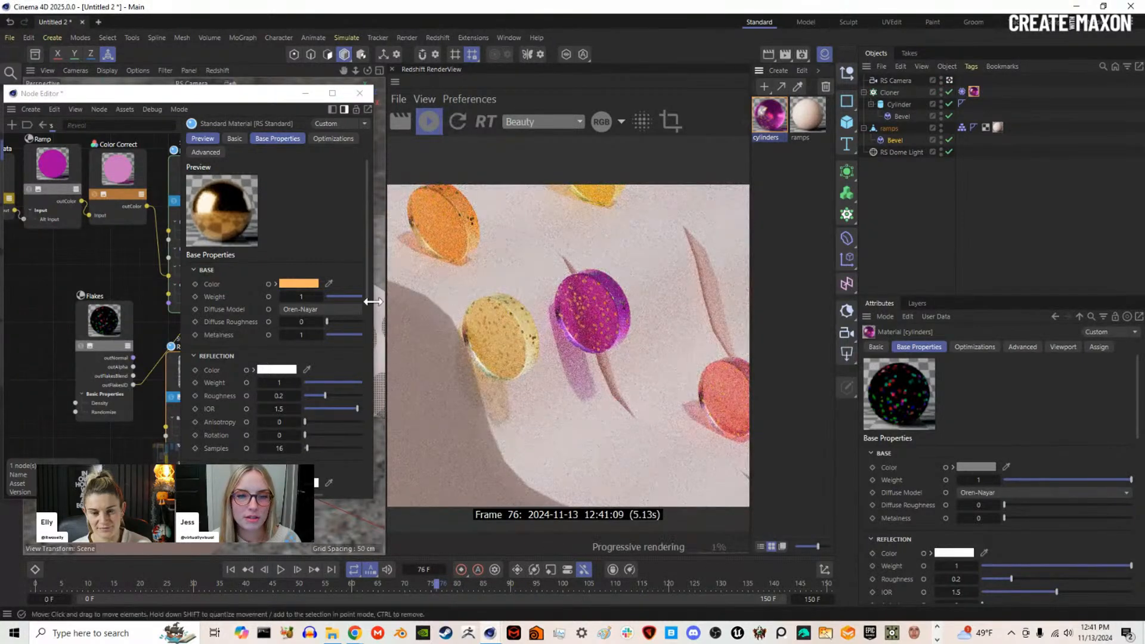
mouse_move(373, 305)
mouse_down()
mouse_move(389, 308)
mouse_move(370, 308)
mouse_up()
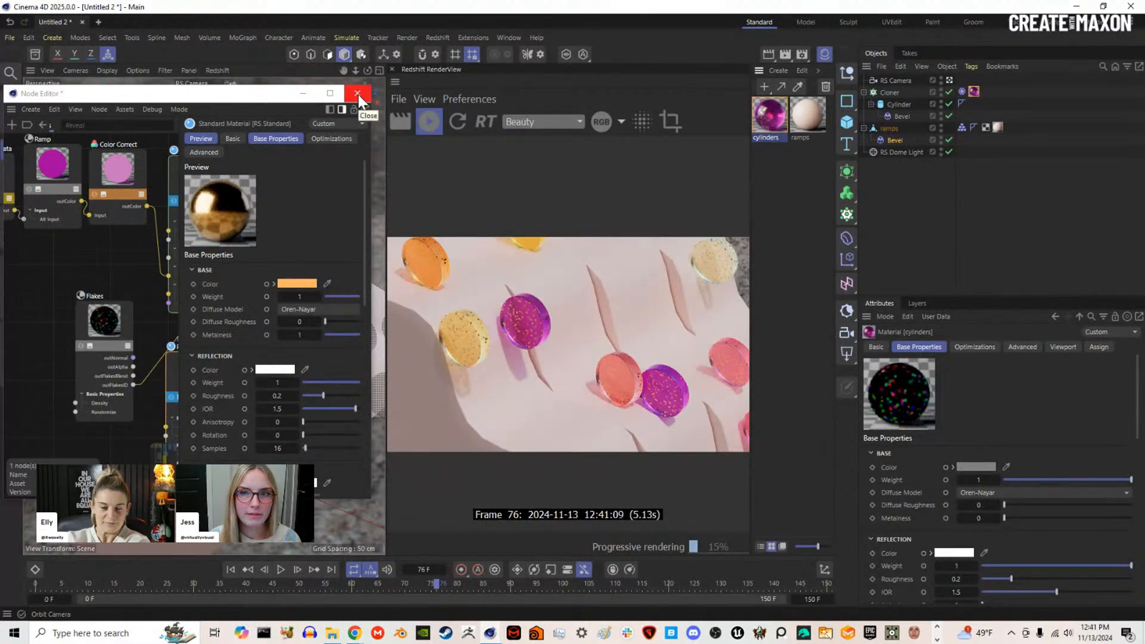
click(358, 95)
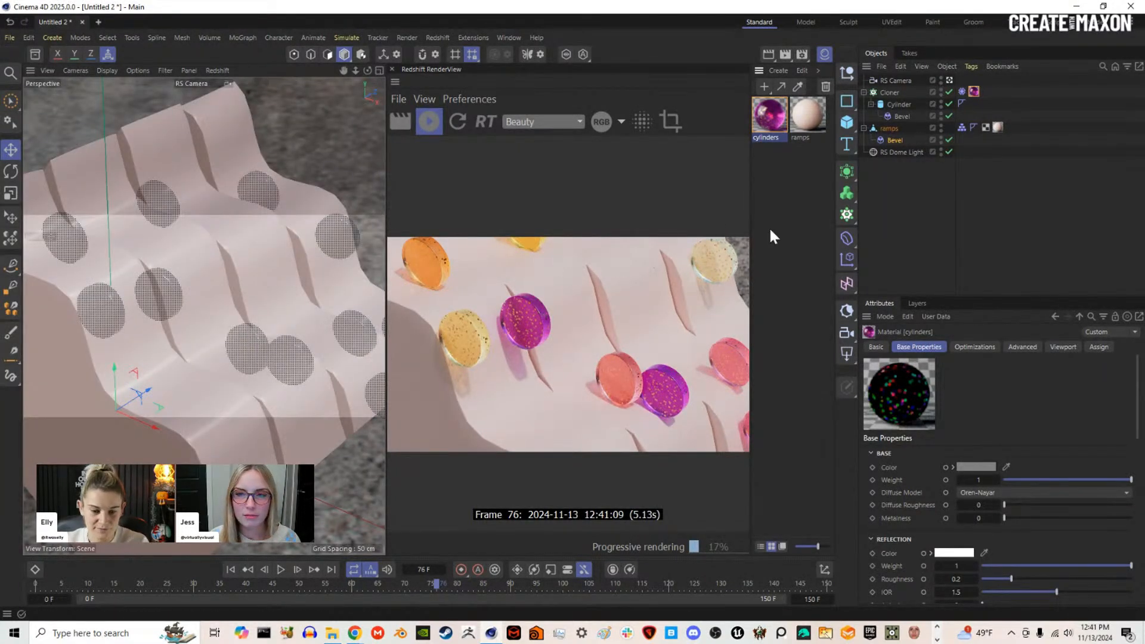
Step: Open the ramps material in the Node Editor, move the window over the viewport and widen it
click(810, 123)
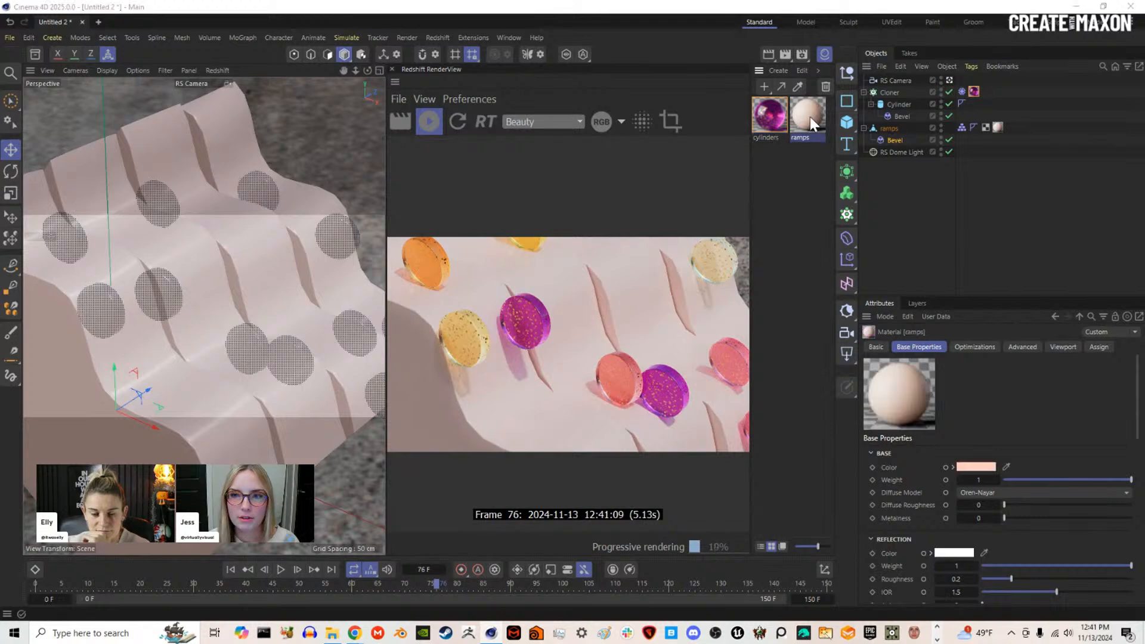
double_click(810, 122)
drag(981, 114, 284, 85)
drag(111, 281, 34, 283)
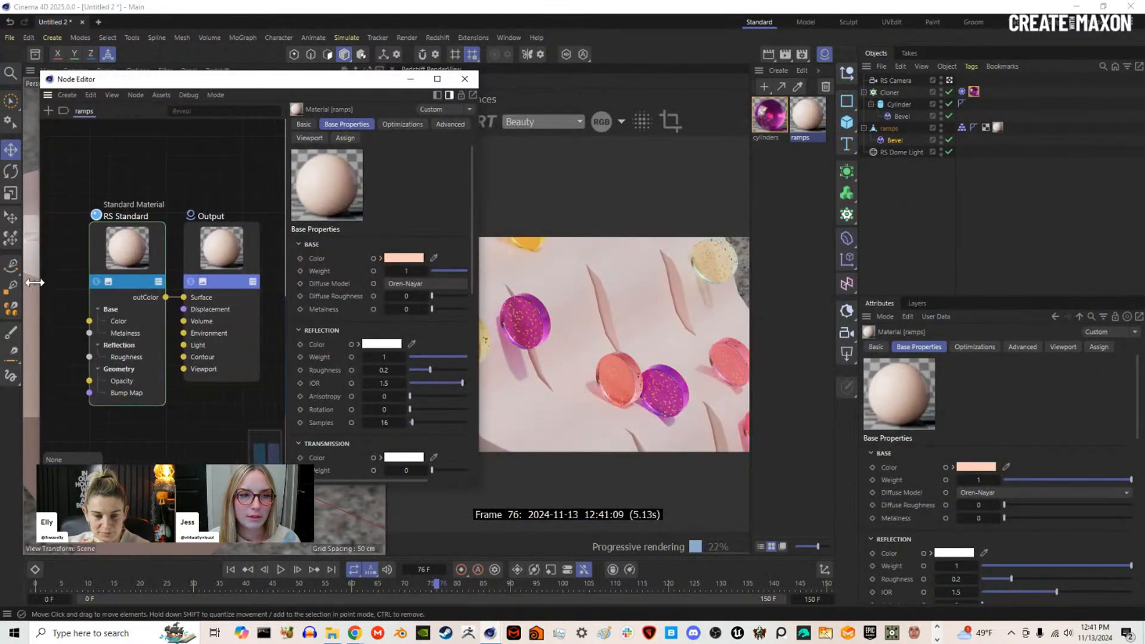
Step: Add a Bump Map node and connect it to the ramps RS Standard's Bump Map input
double_click(112, 328)
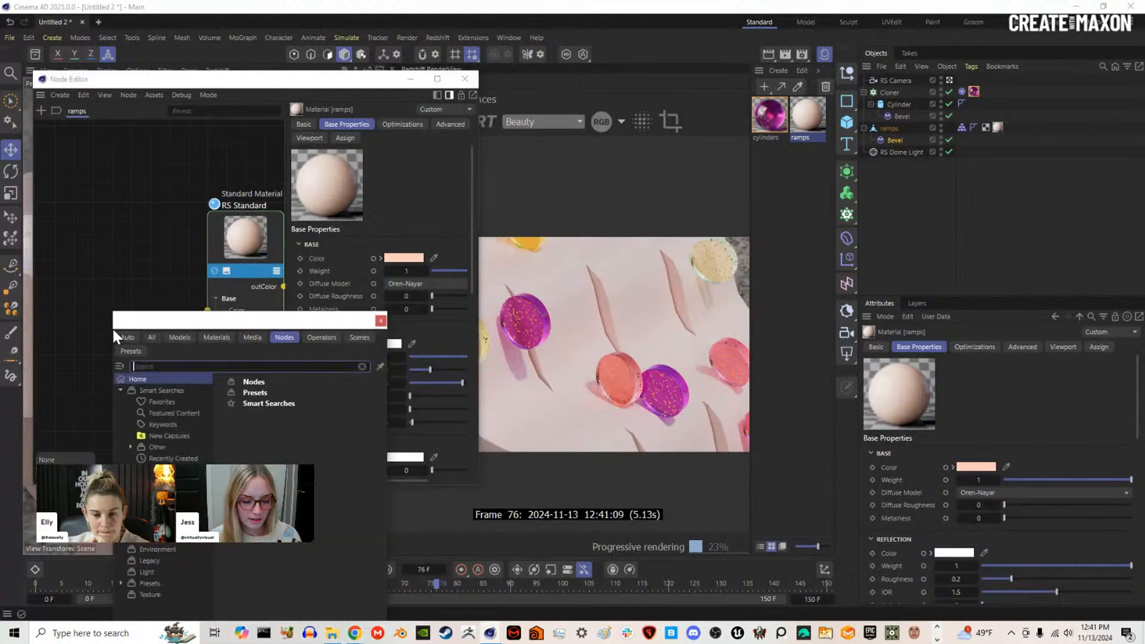
text(bump)
double_click(146, 393)
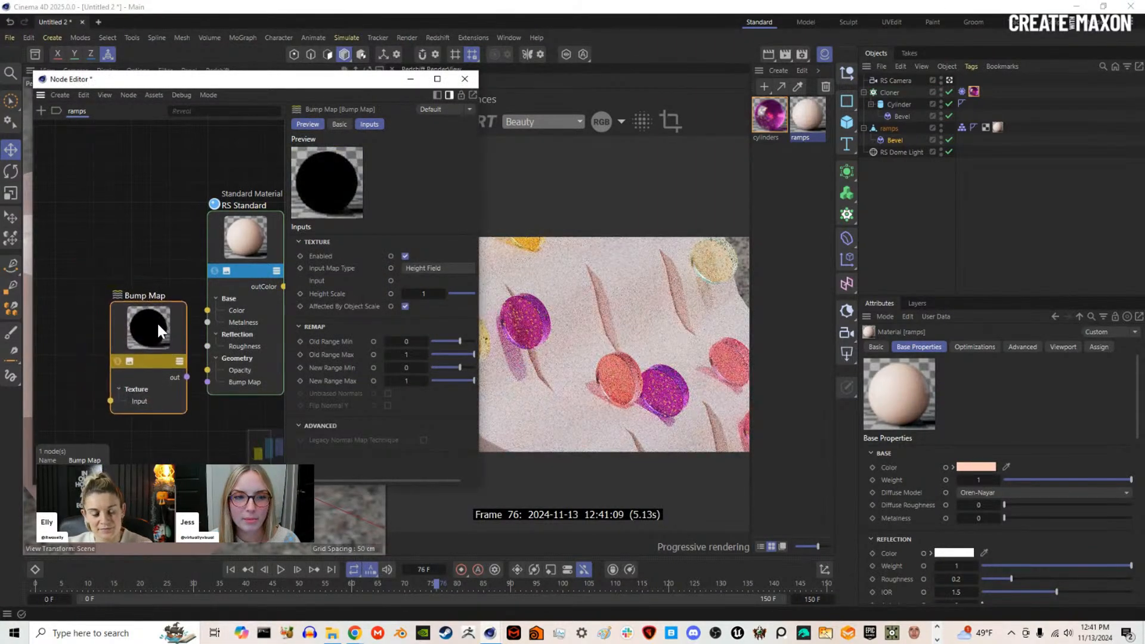
drag(187, 377, 207, 382)
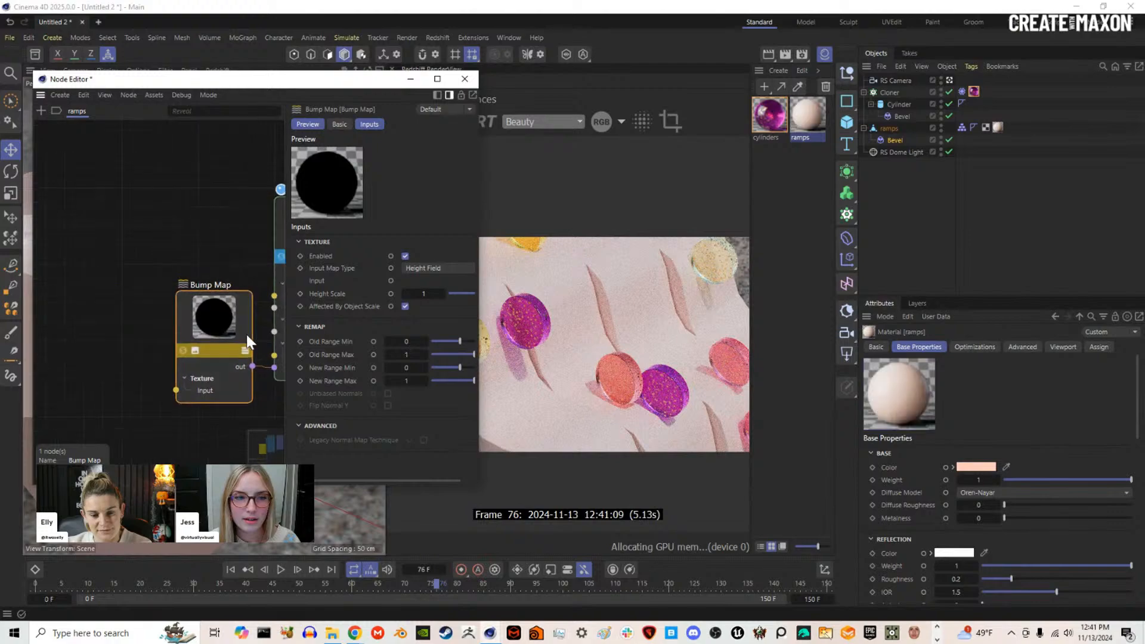
Step: Add a Maxon Noise node and connect its output colour to the Bump Map node's texture input
double_click(123, 338)
text(max)
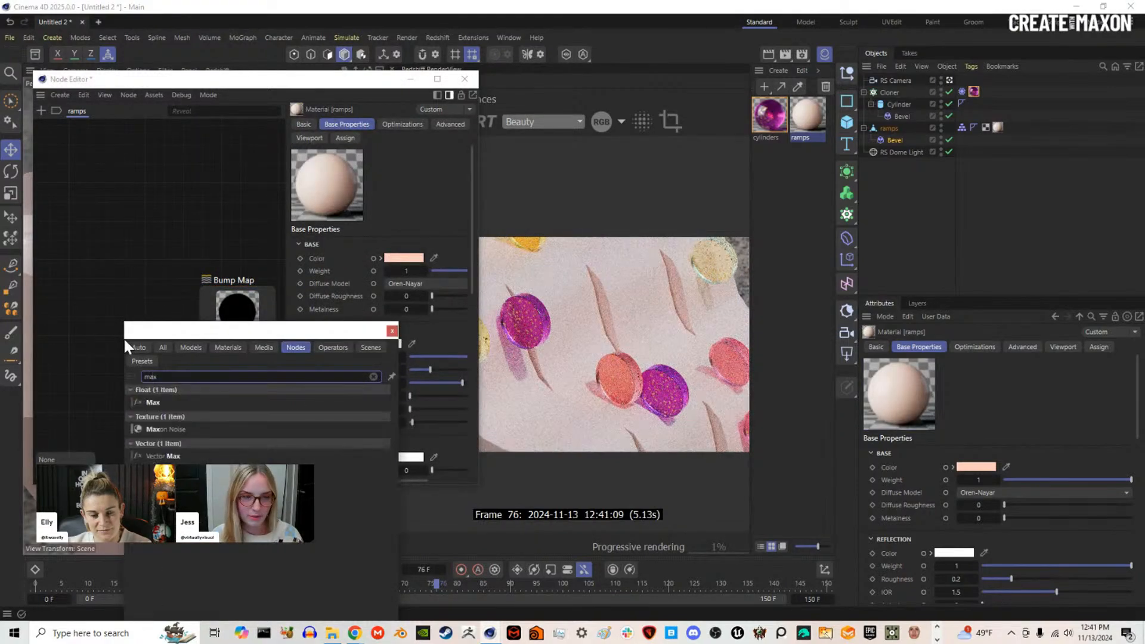
double_click(208, 427)
drag(136, 337, 200, 386)
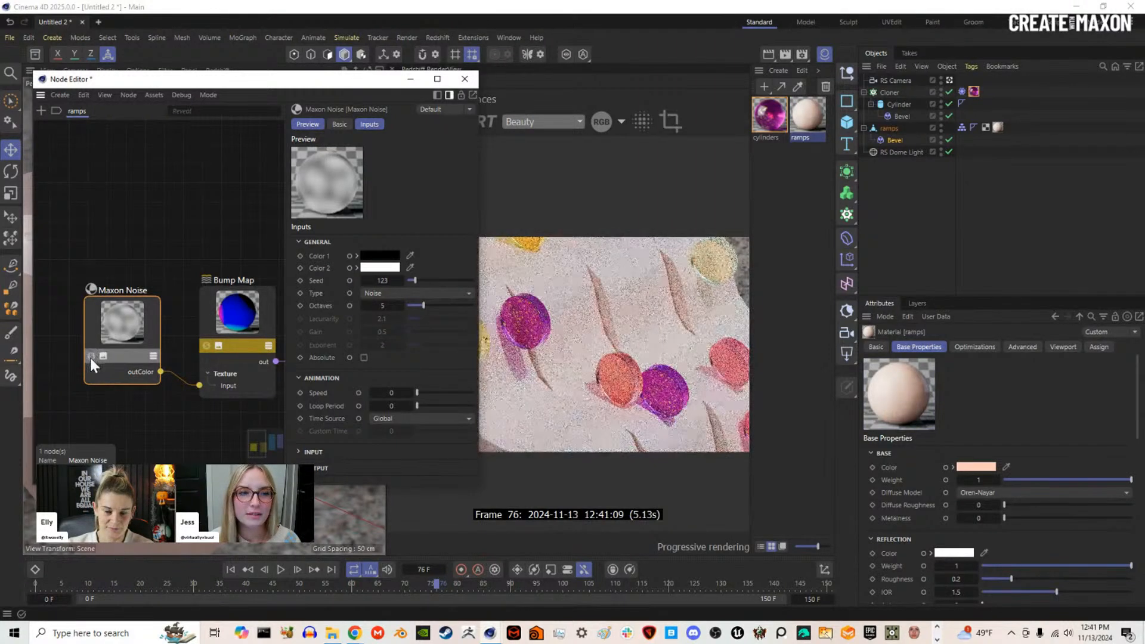
Step: Solo the Maxon Noise node, set its noise type to FBM and raise the octaves to 20
drag(128, 319, 127, 328)
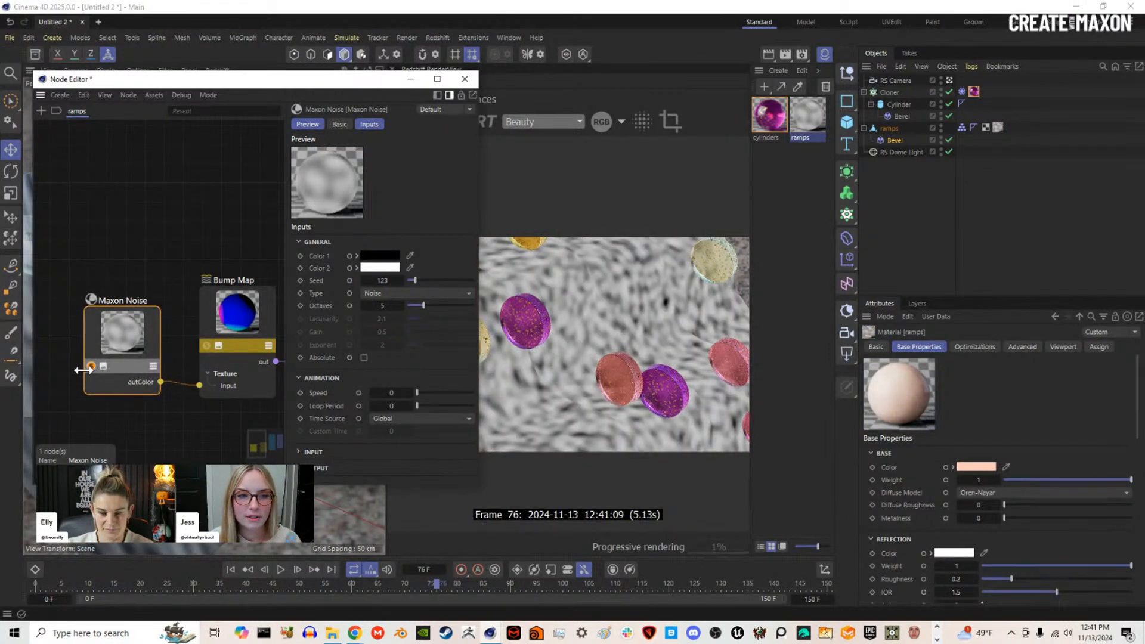
drag(477, 378, 446, 378)
middle_drag(199, 297, 151, 287)
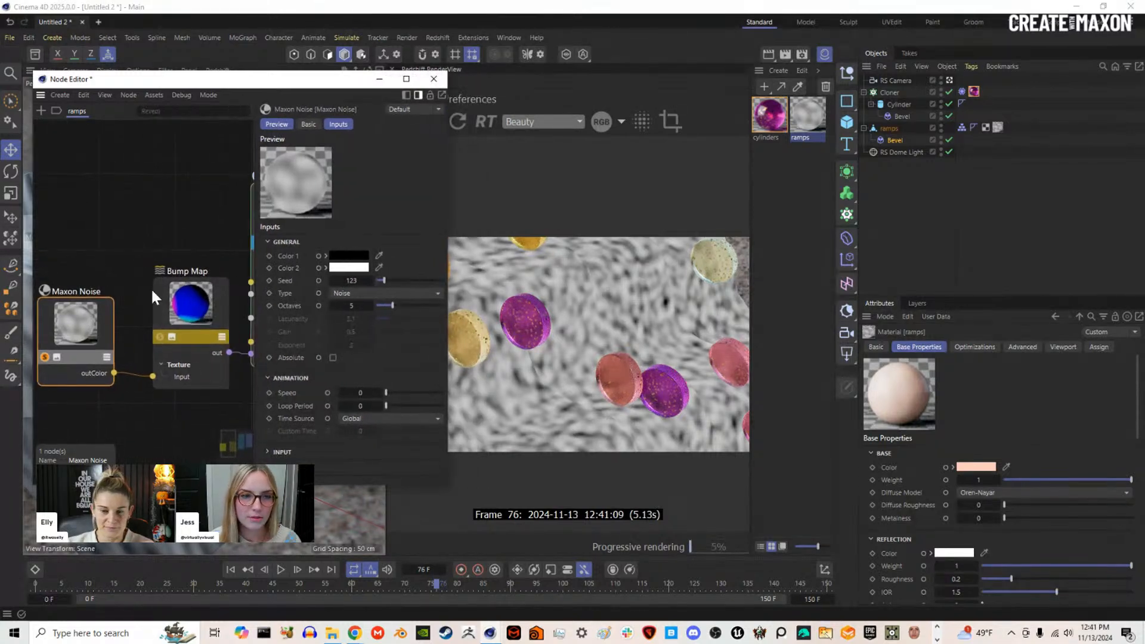
click(417, 293)
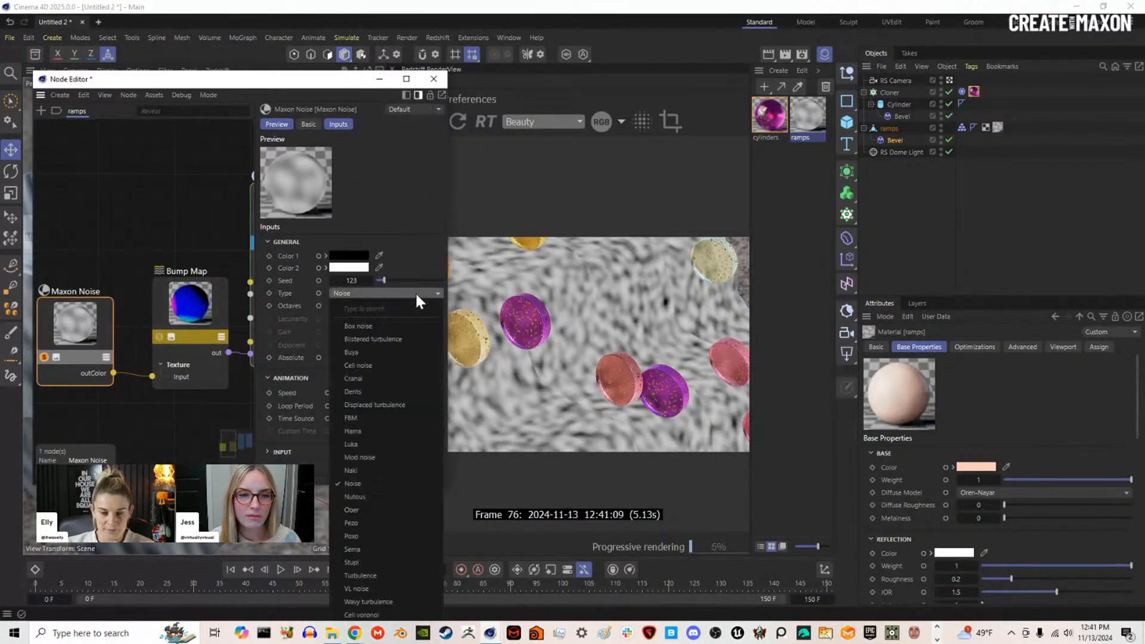
click(367, 417)
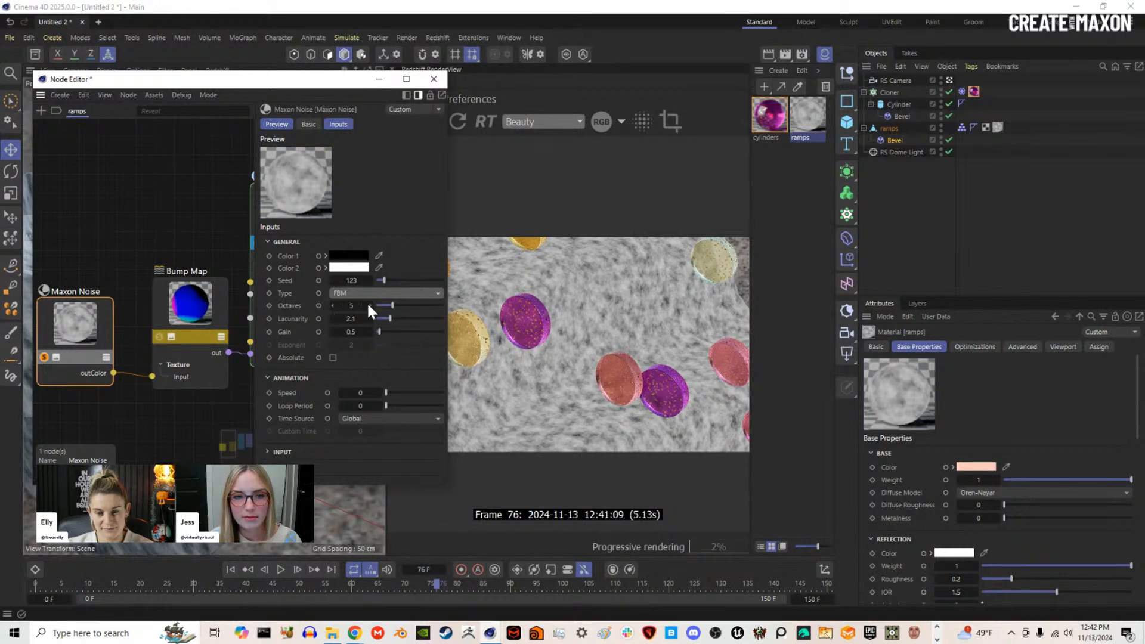
drag(389, 307, 487, 307)
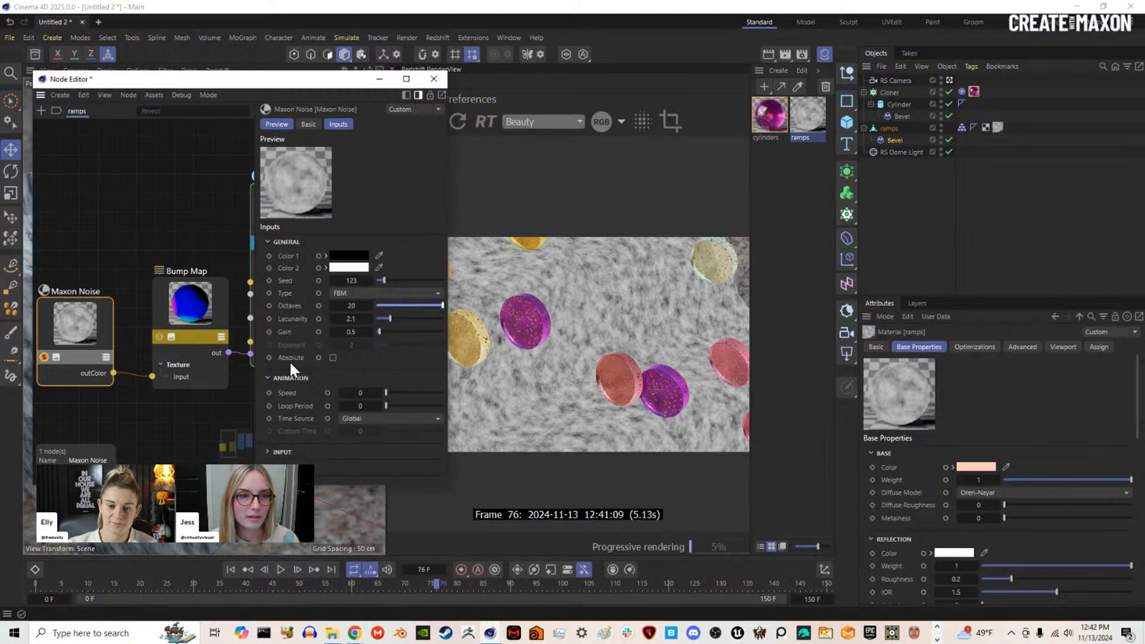
Step: Set the Maxon Noise node's input overall scale to 50
click(319, 452)
scroll(318, 443, down, 2)
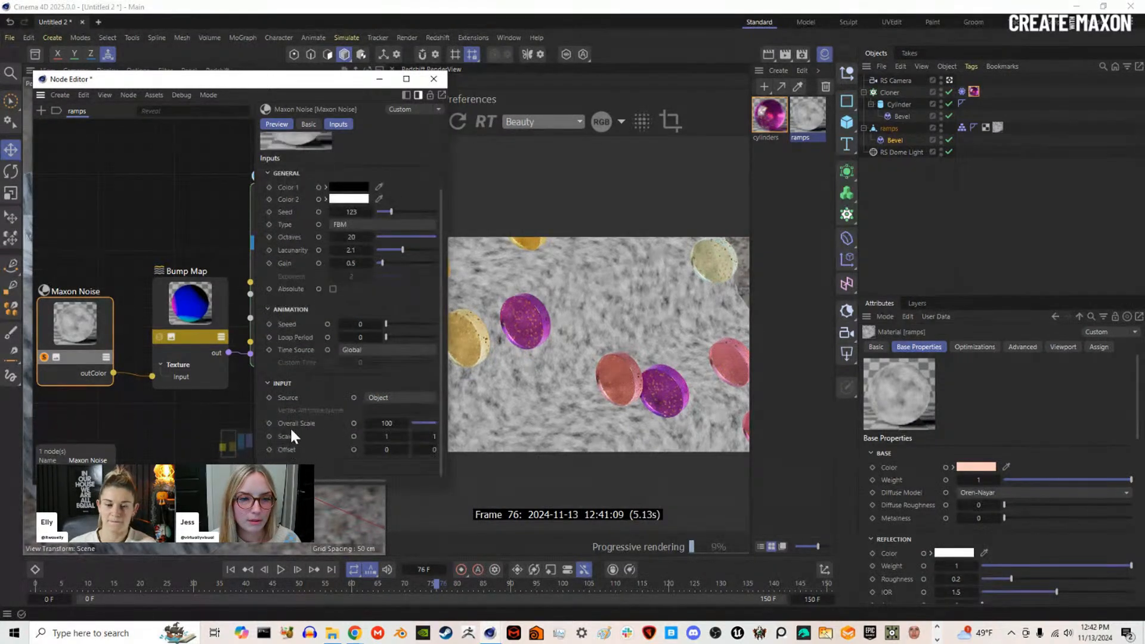
click(394, 423)
text(50)
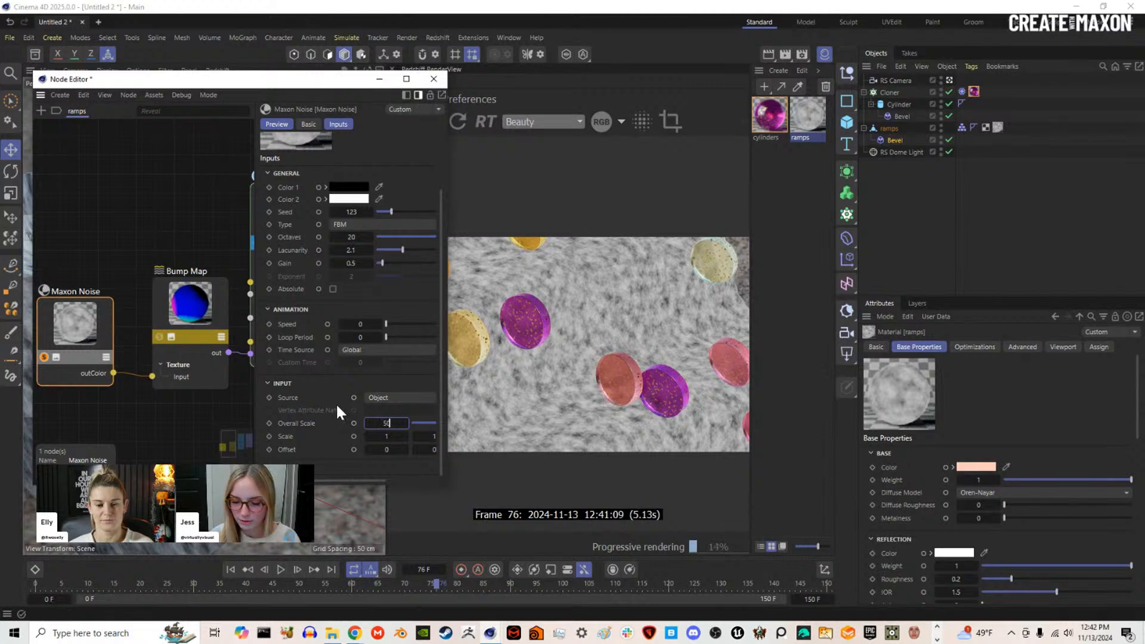
key(Return)
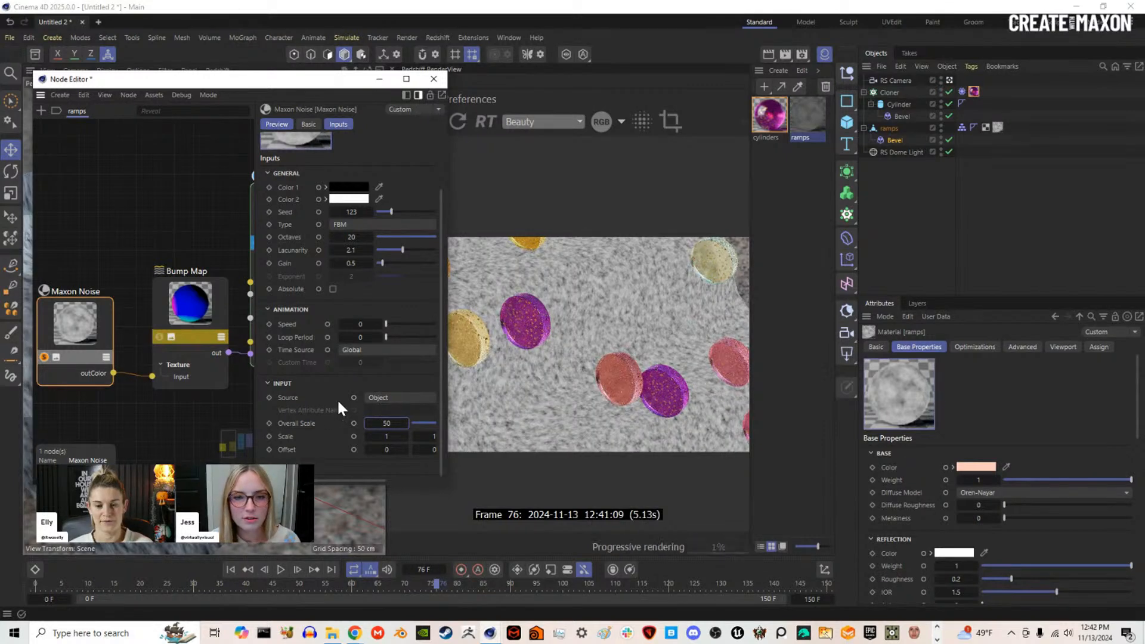
Step: Turn off the solo preview on the Maxon Noise node, narrow the Node Editor and examine the ramp's bump texture up close in the render
click(44, 356)
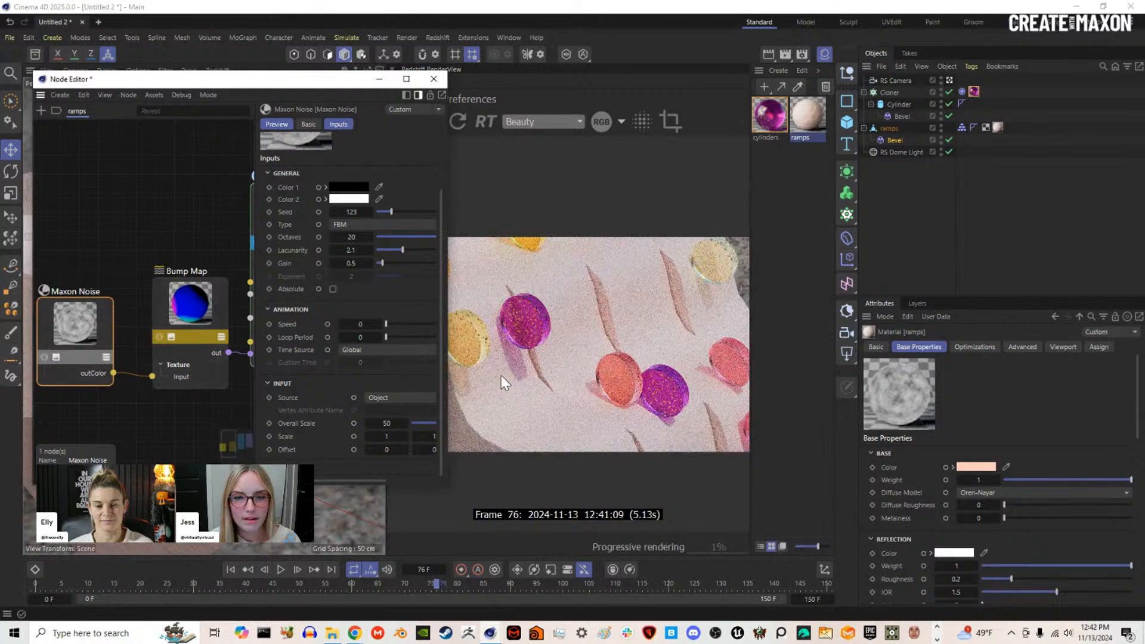
drag(446, 374, 378, 376)
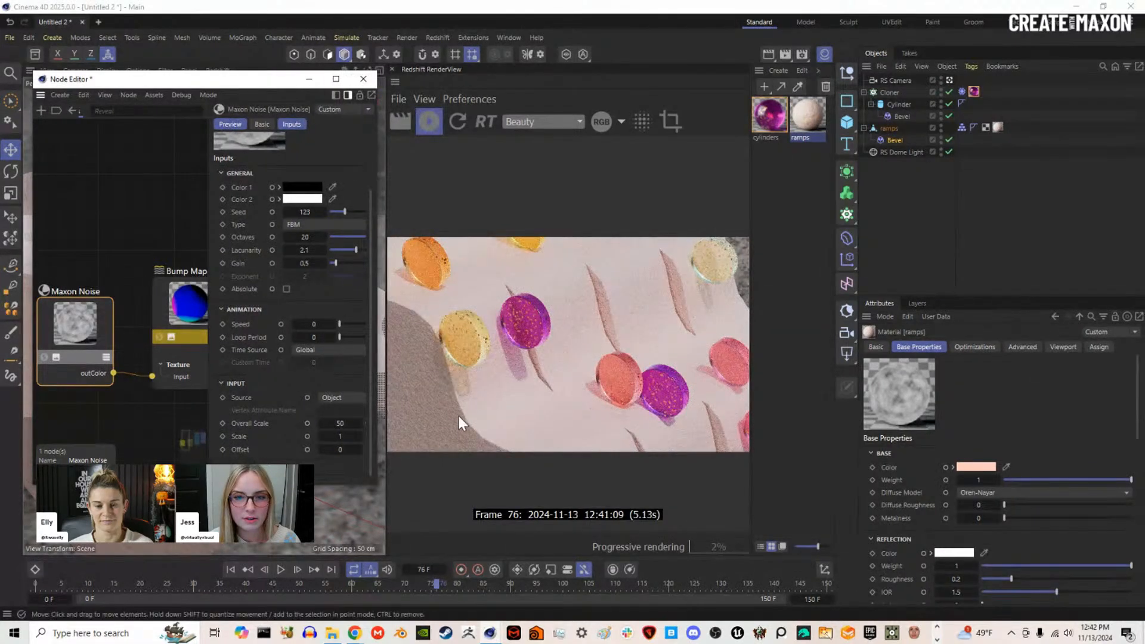
scroll(457, 414, up, 4)
drag(493, 381, 613, 387)
scroll(163, 322, down, 4)
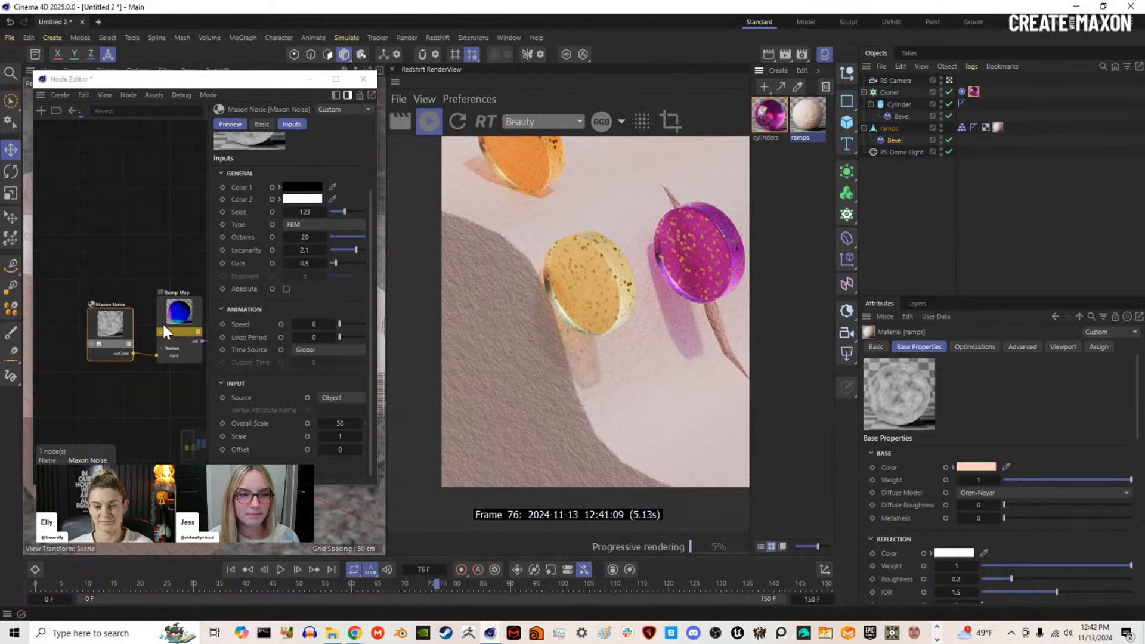
Step: Close the Node Editor, hide the Material Manager and reframe the whole render in the wider RenderView
click(364, 79)
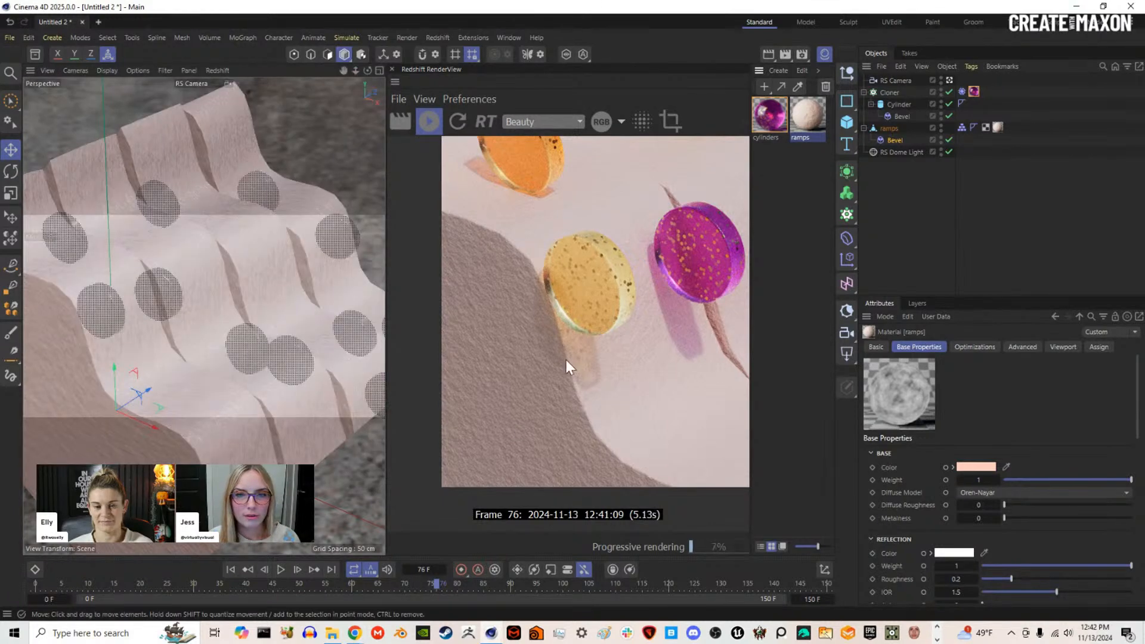
scroll(567, 360, down, 4)
drag(626, 336, 521, 329)
scroll(521, 329, down, 4)
scroll(521, 330, up, 2)
click(825, 54)
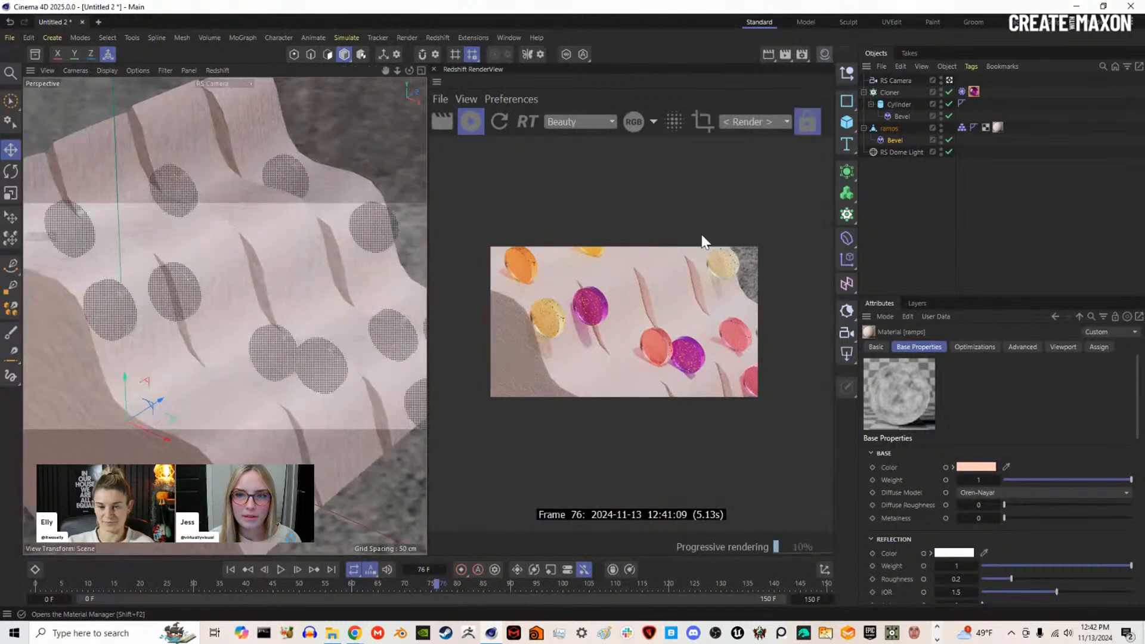
scroll(661, 363, up, 3)
drag(523, 302, 528, 317)
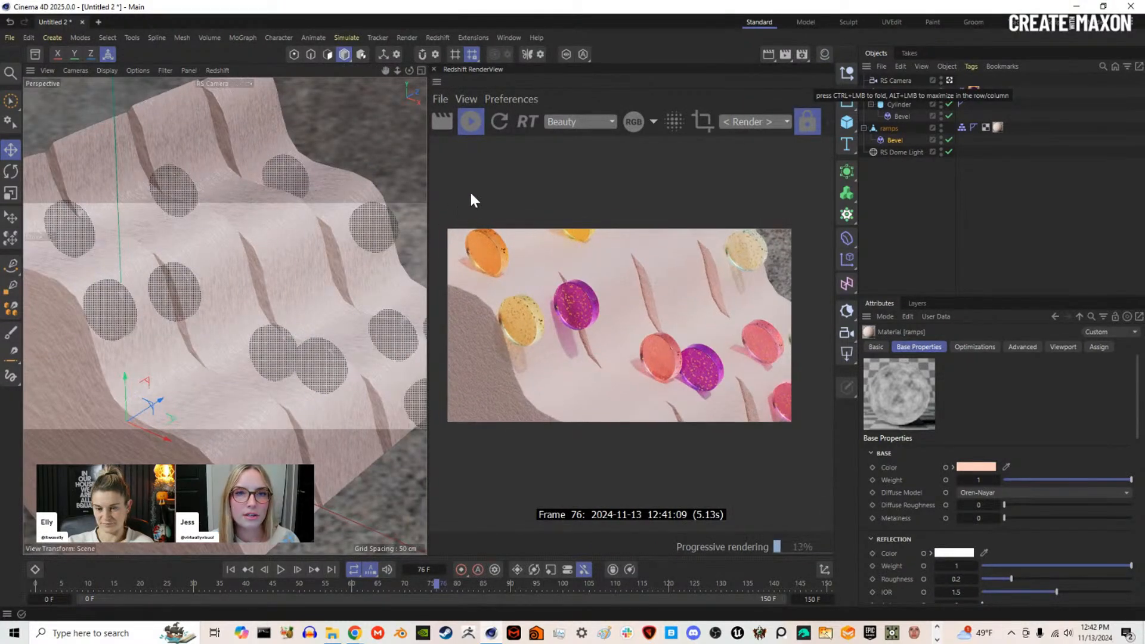
Step: Switch the Redshift render settings to Advanced mode and enable caustics with the Brute Force engine
click(413, 35)
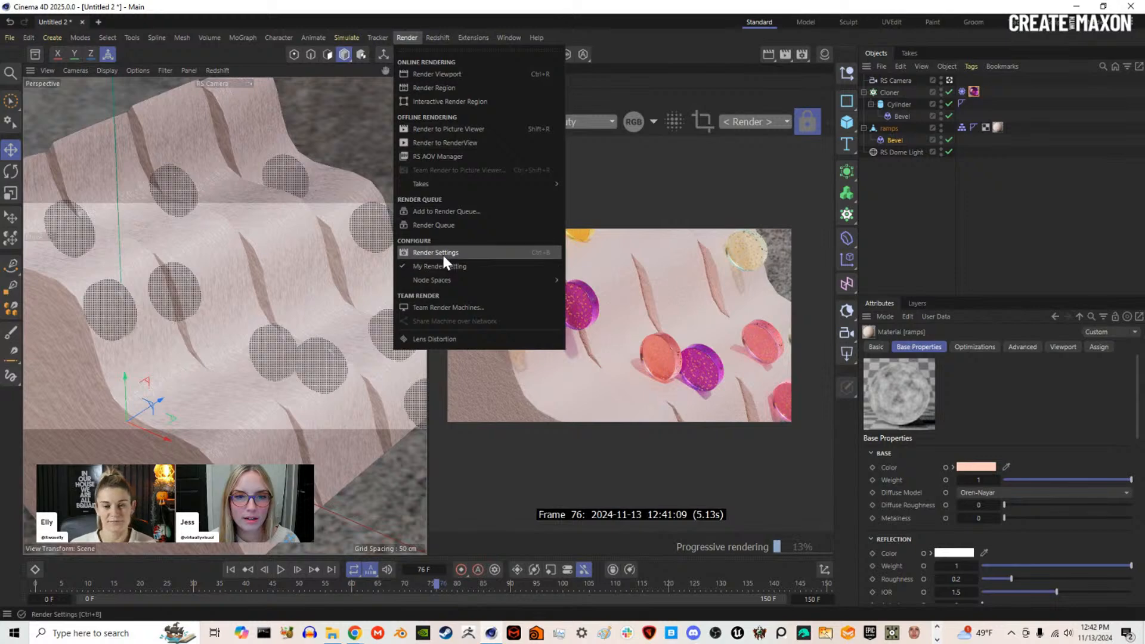
click(442, 253)
click(546, 291)
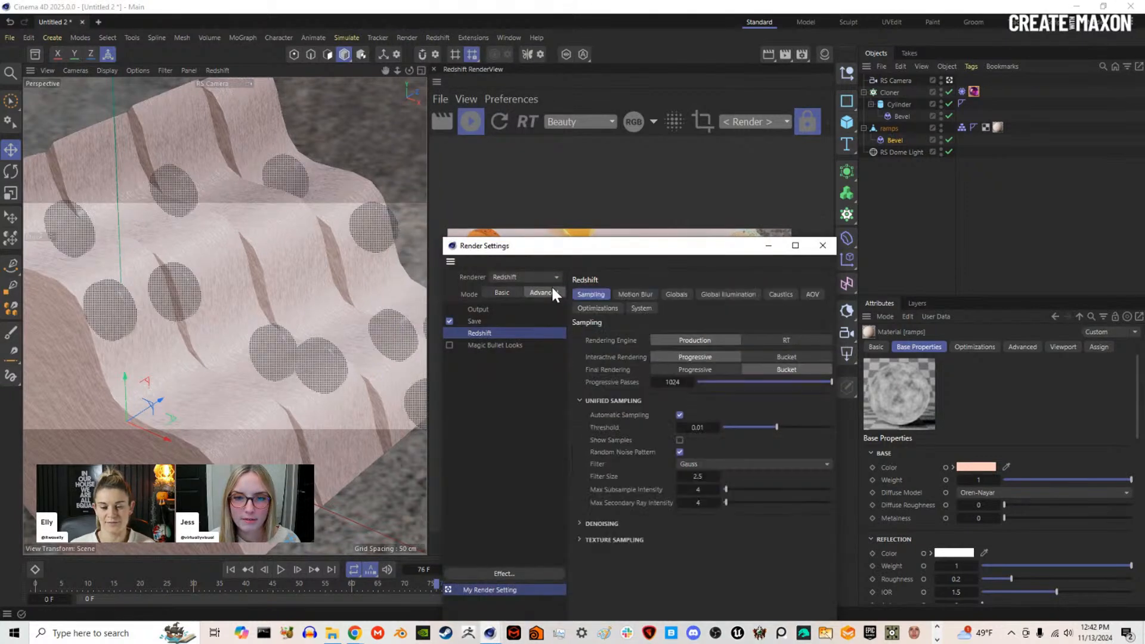
click(783, 295)
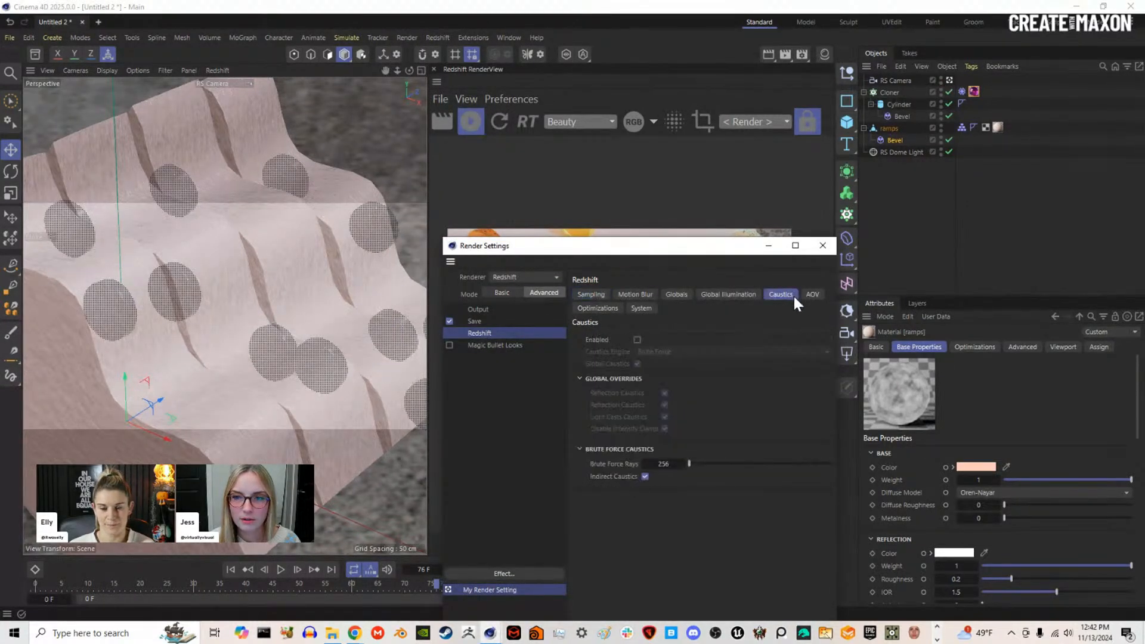
click(638, 339)
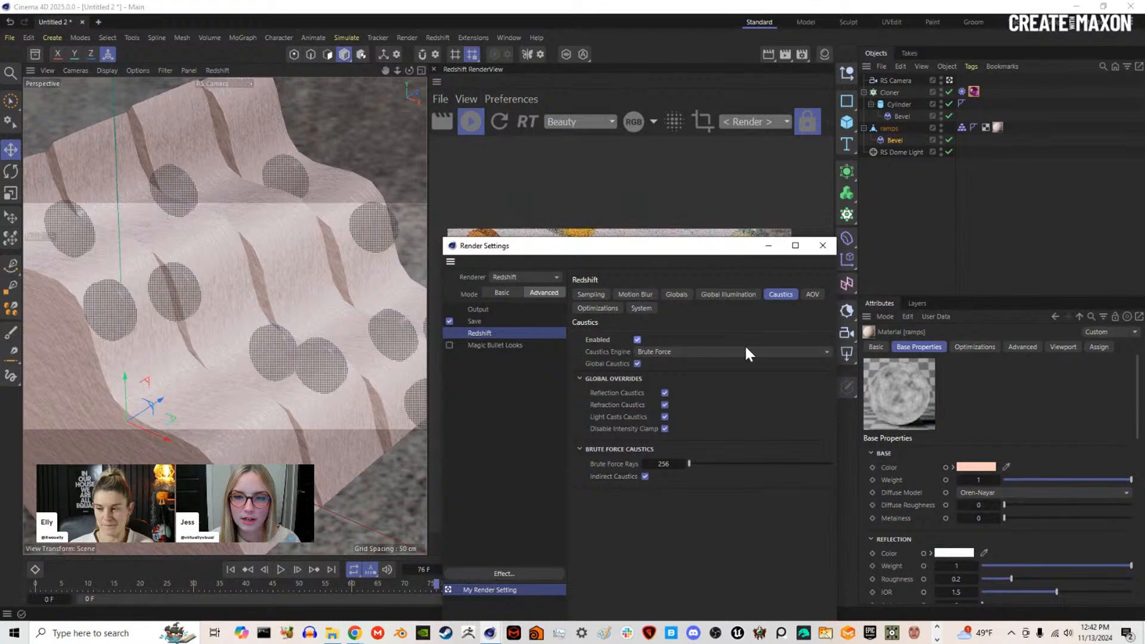
drag(726, 245, 341, 90)
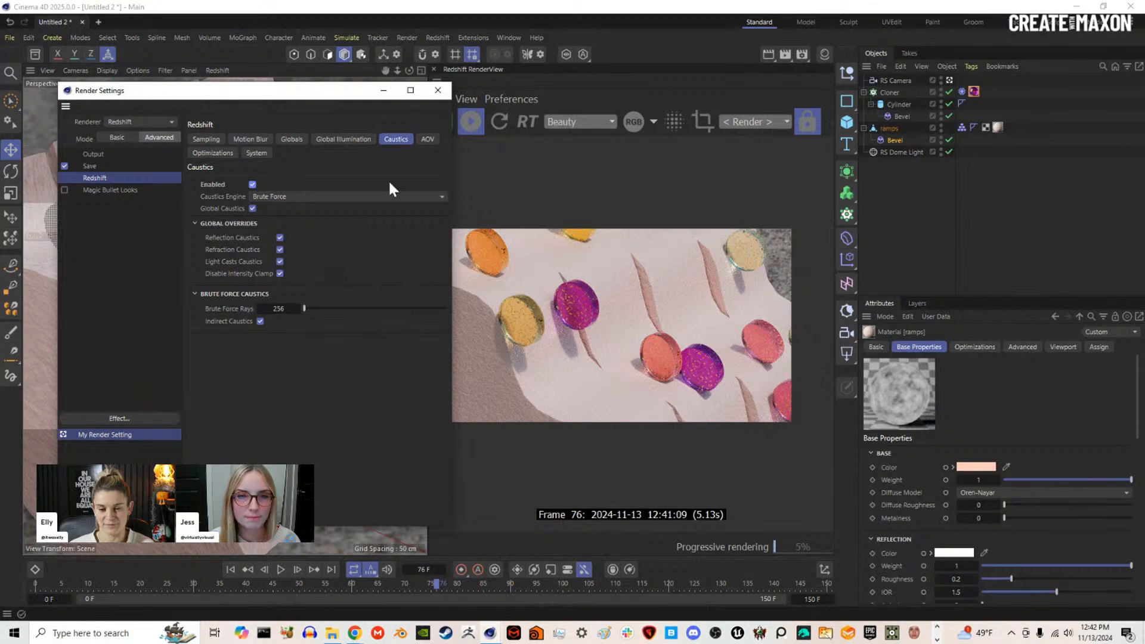
click(205, 139)
click(440, 91)
Step: Rotate the RS Dome Light to heading -57°, pitch 21° and bank 25°
click(913, 153)
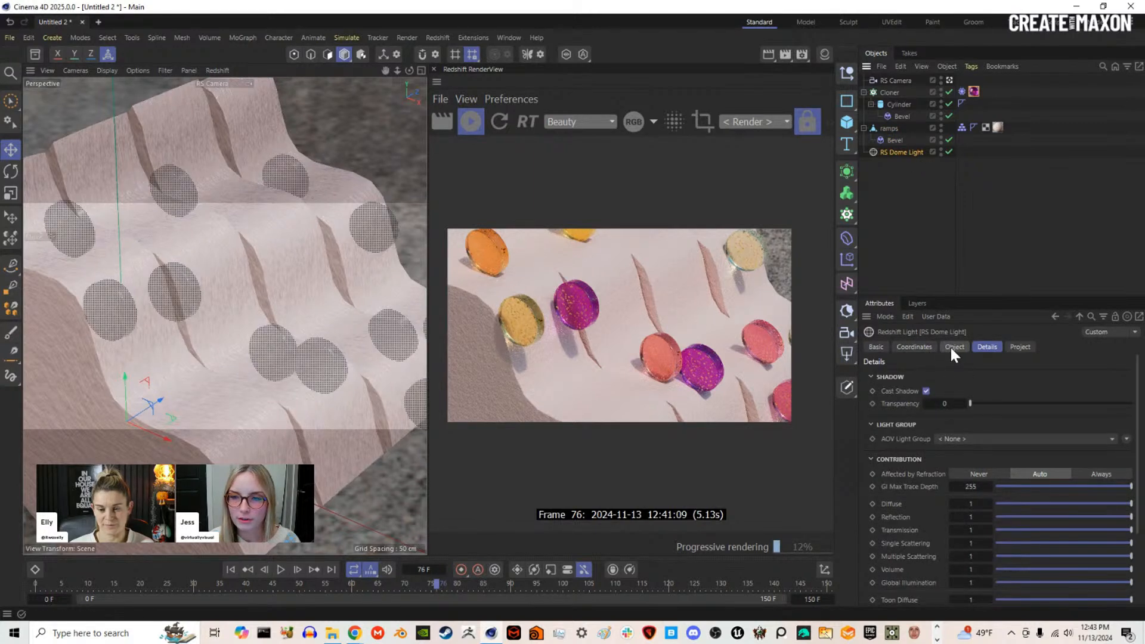
click(914, 346)
drag(999, 395, 1007, 422)
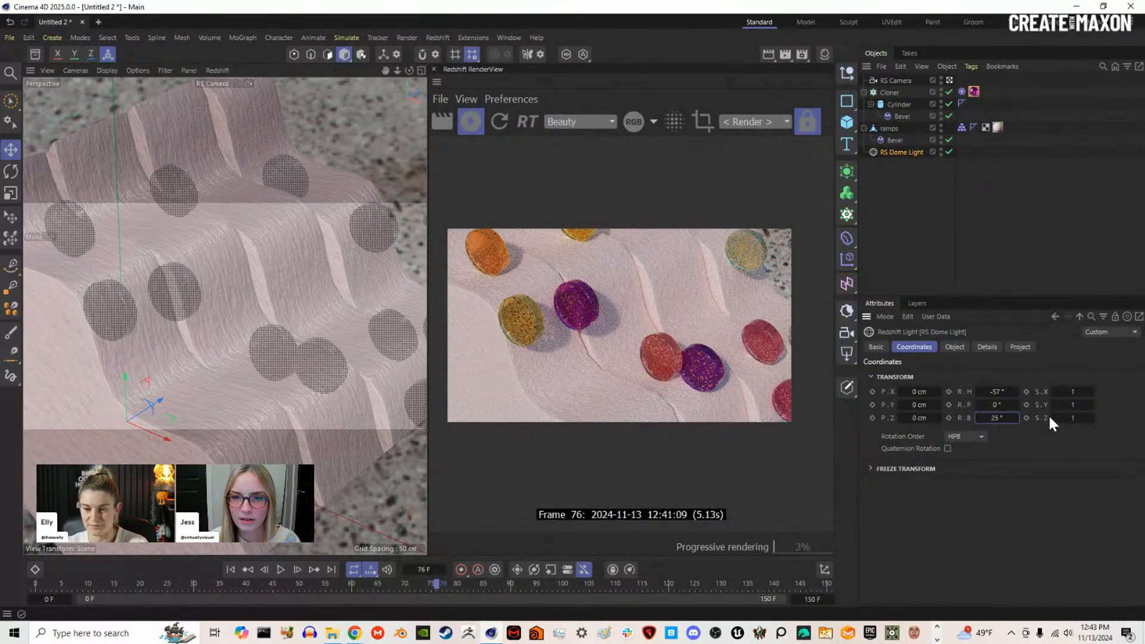
mouse_move(985, 404)
mouse_down()
mouse_move(1000, 406)
mouse_move(985, 405)
mouse_up()
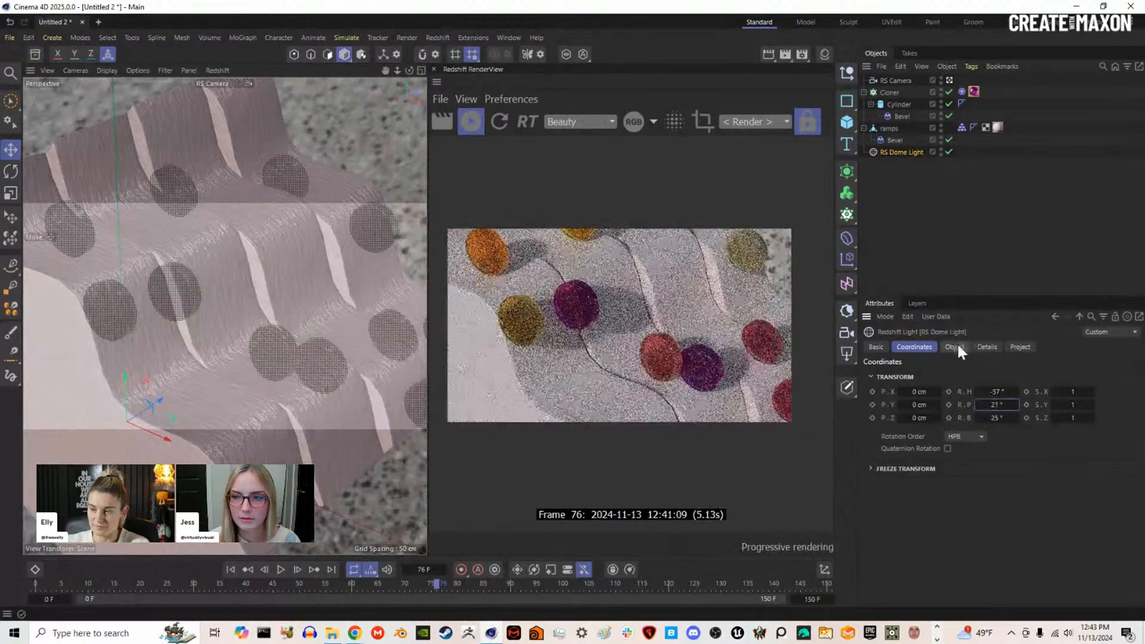
Step: Set the RS Dome Light's intensity to 1.5
click(953, 346)
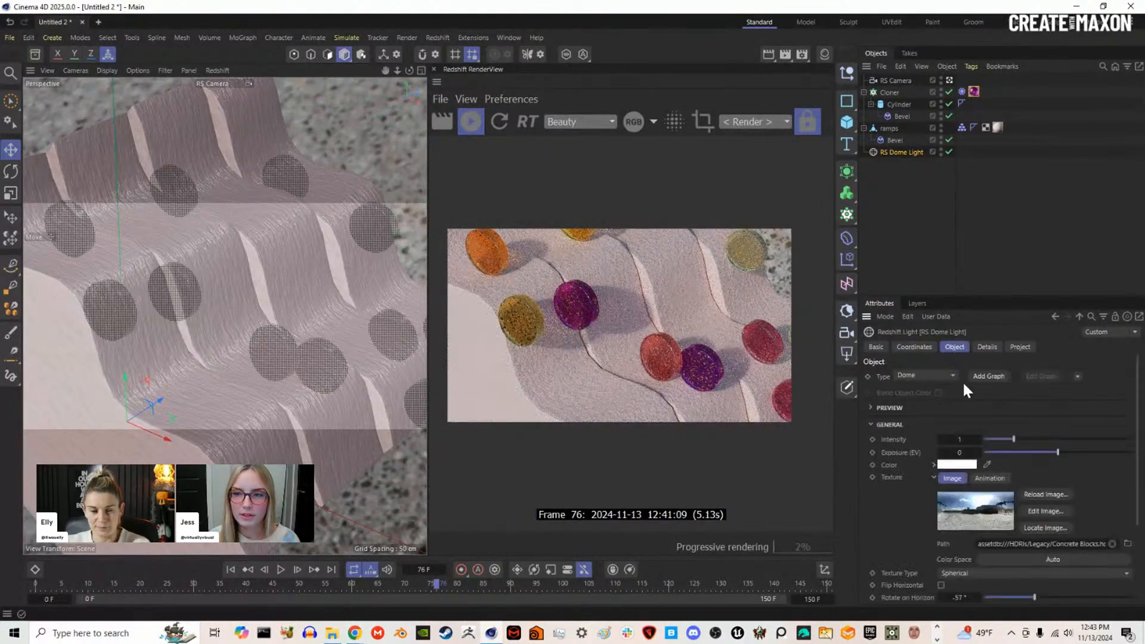
click(966, 438)
text(.5)
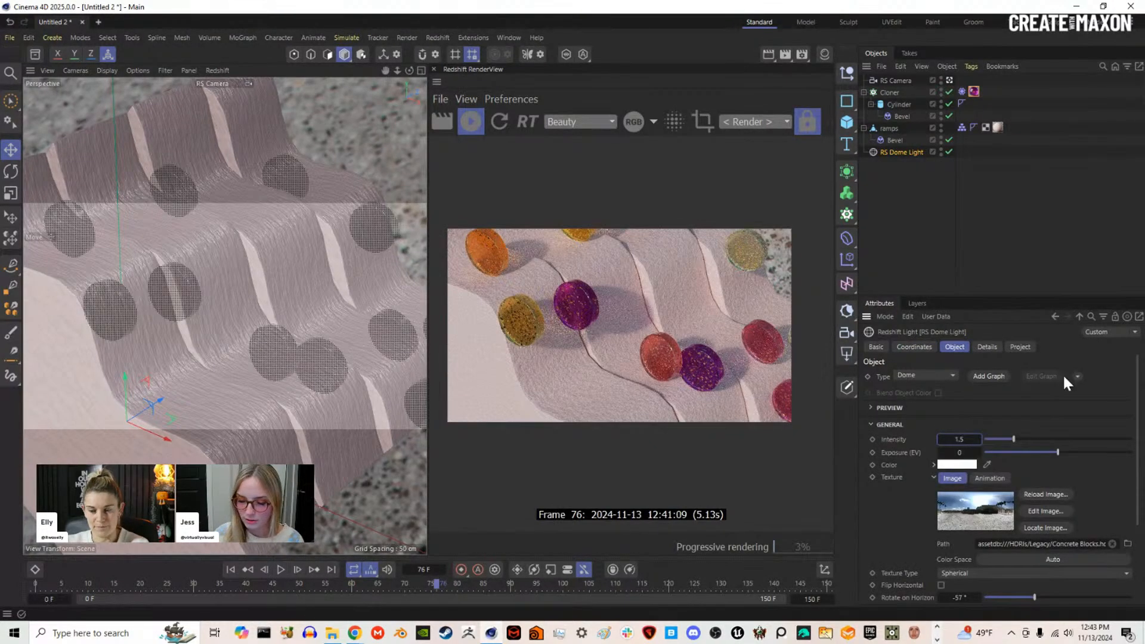
key(Return)
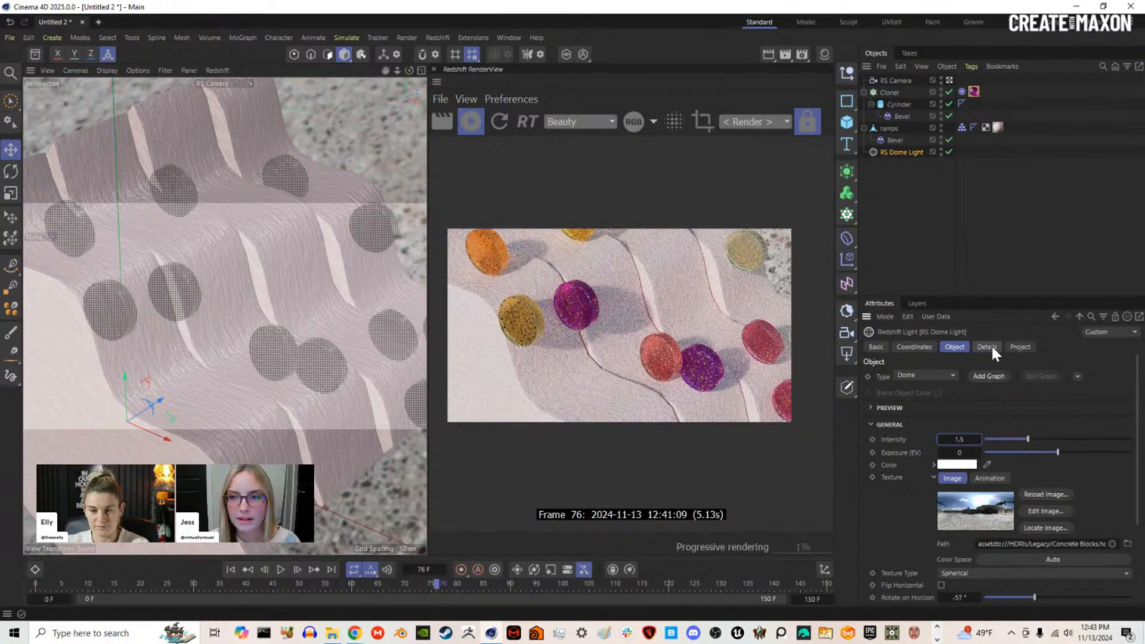
Step: Set the RS Dome Light's caustics intensity to 3
click(992, 346)
scroll(926, 524, down, 3)
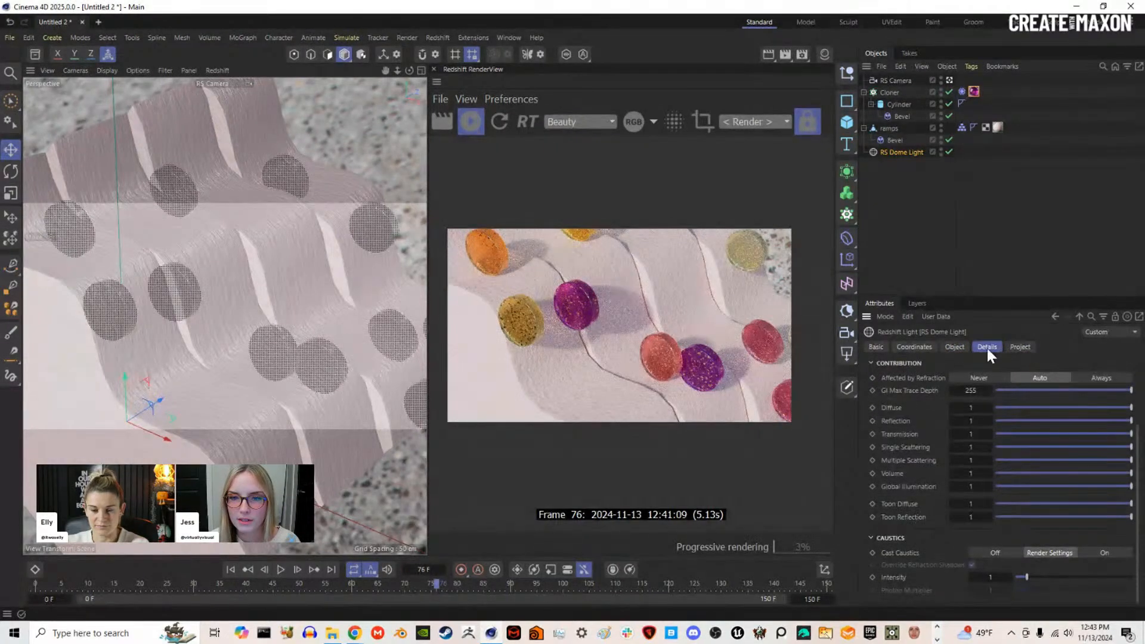
double_click(994, 576)
text(3)
key(Return)
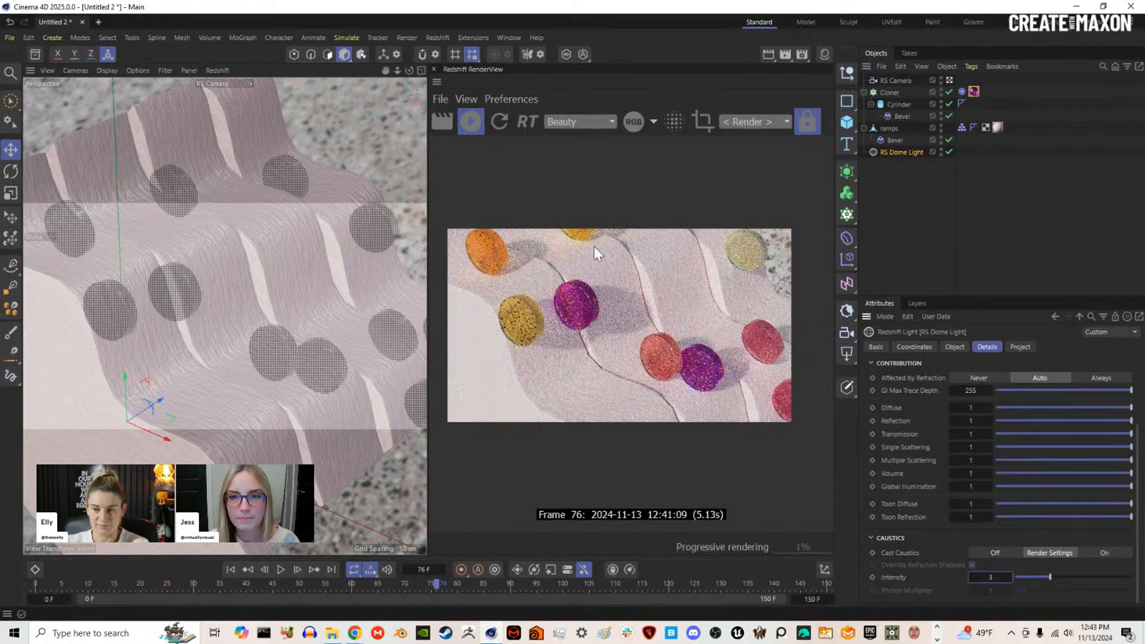
Step: Enable OptiX denoising in the Redshift render settings and move the settings window off the render
click(406, 37)
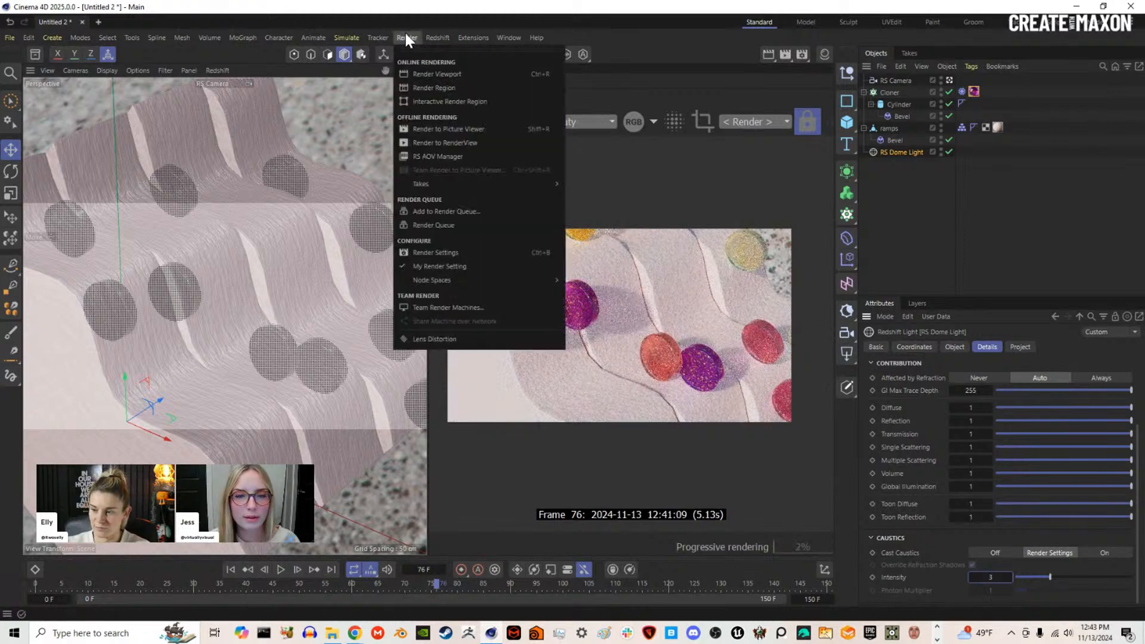
click(475, 254)
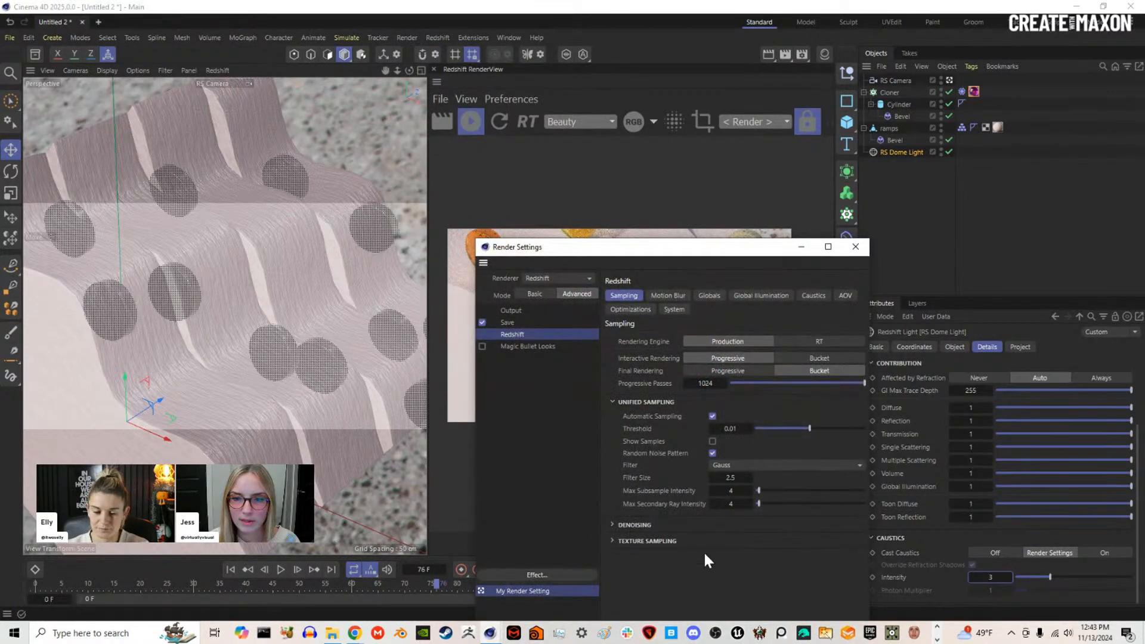
click(650, 525)
click(707, 539)
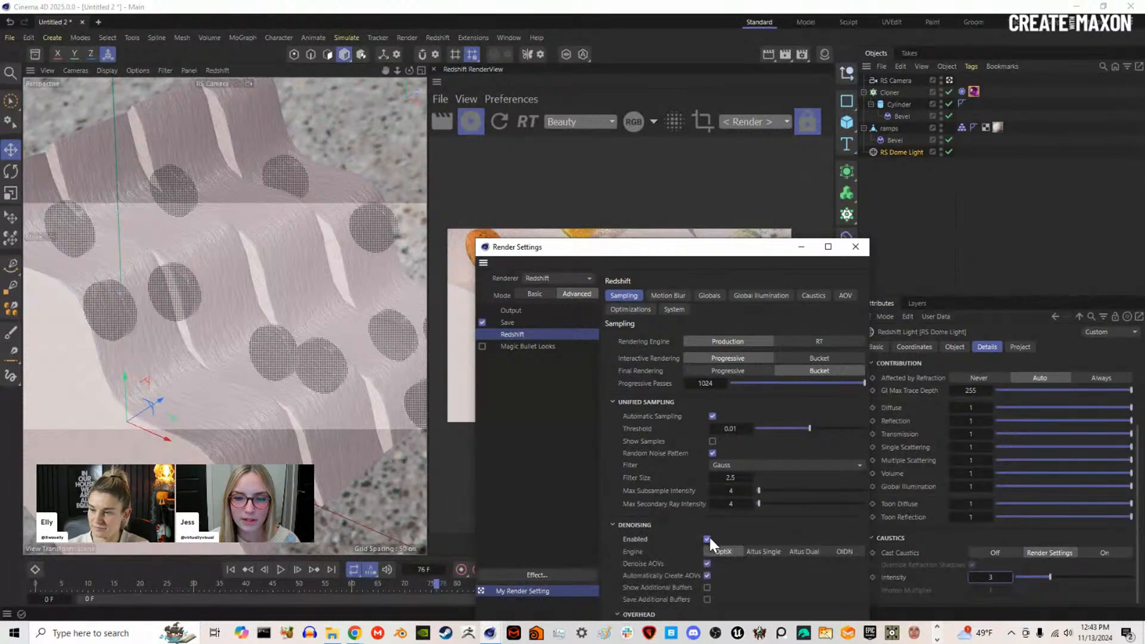
drag(756, 253, 344, 102)
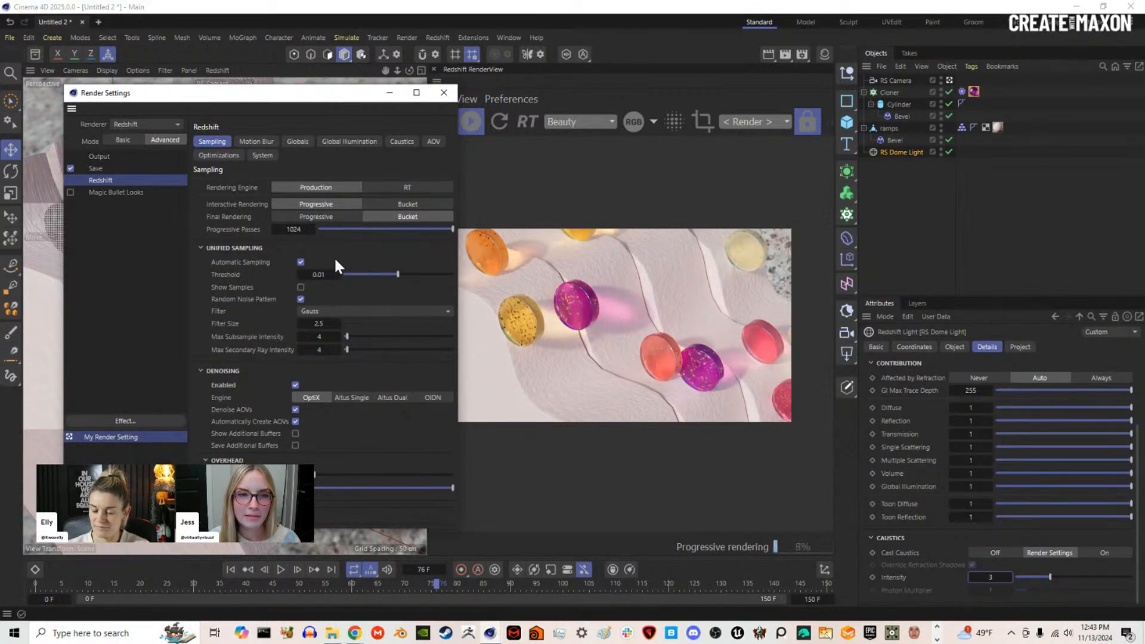
Step: Set the Redshift unified sampling threshold to 0.05
click(323, 275)
text(0.05)
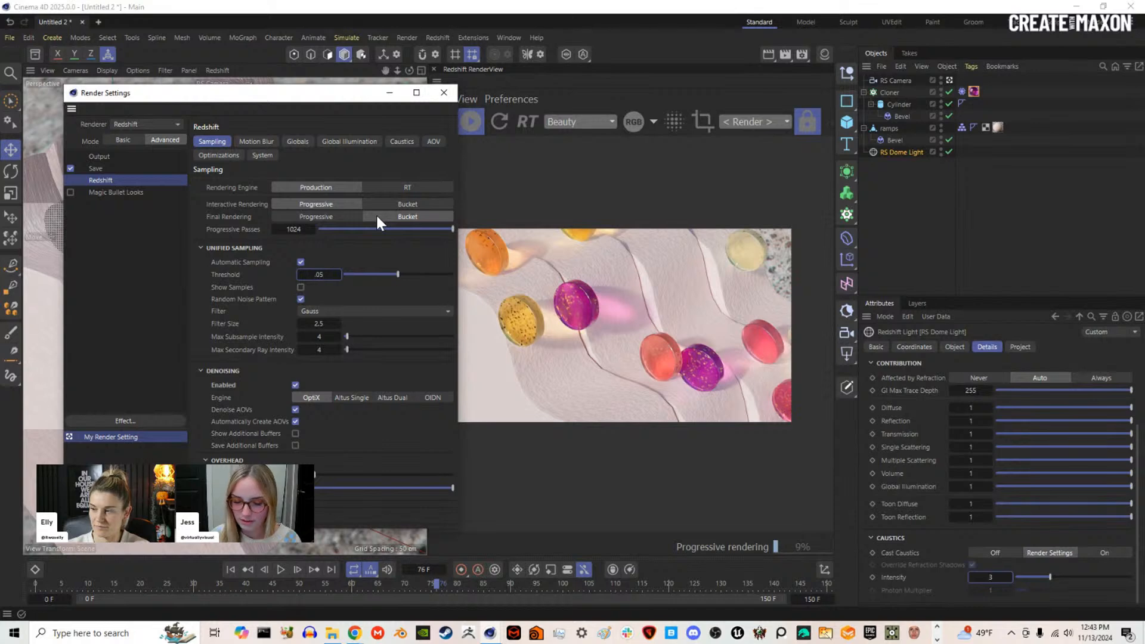
key(Return)
Step: Review the Redshift caustics and sampling settings, close the render settings and inspect the denoised discs in the render
click(401, 142)
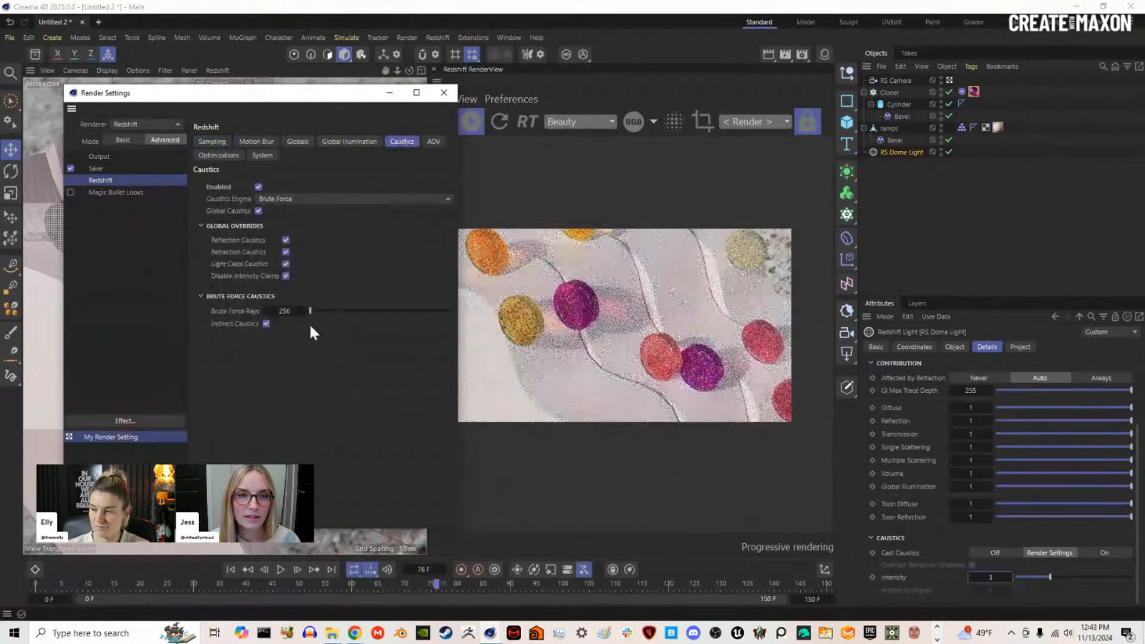
click(213, 141)
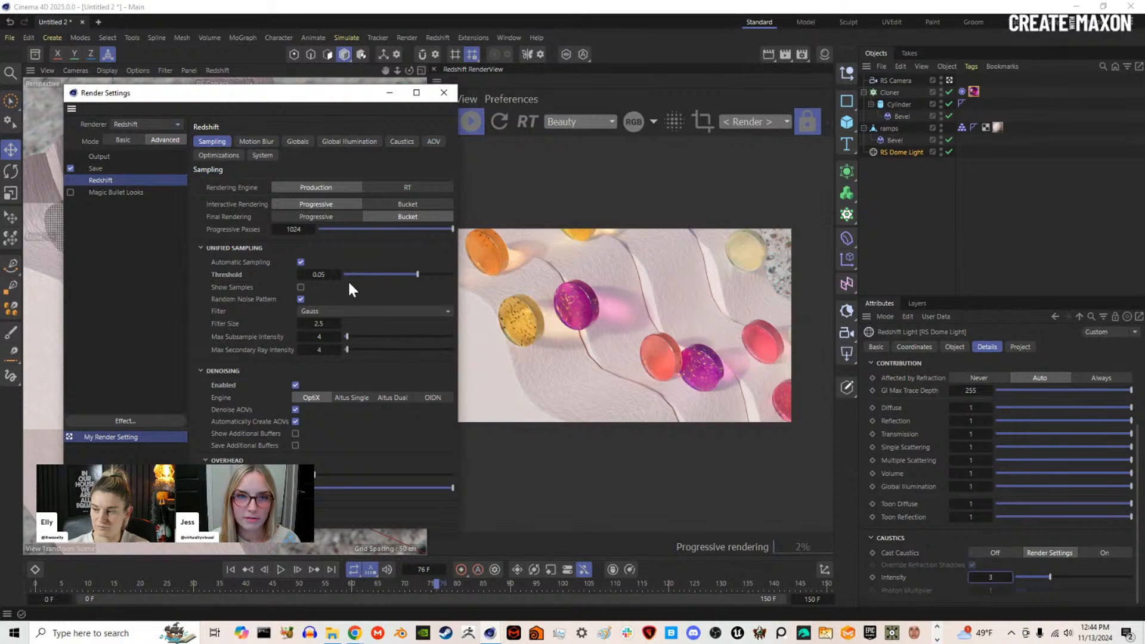
click(445, 93)
scroll(616, 324, up, 1)
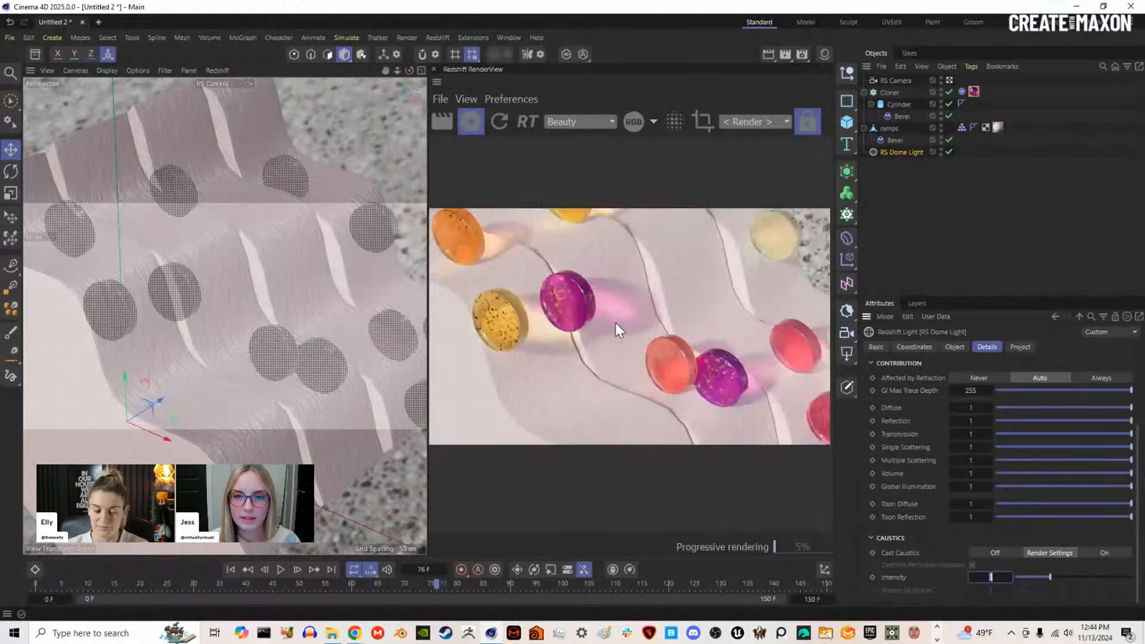
scroll(615, 323, down, 1)
scroll(616, 323, up, 1)
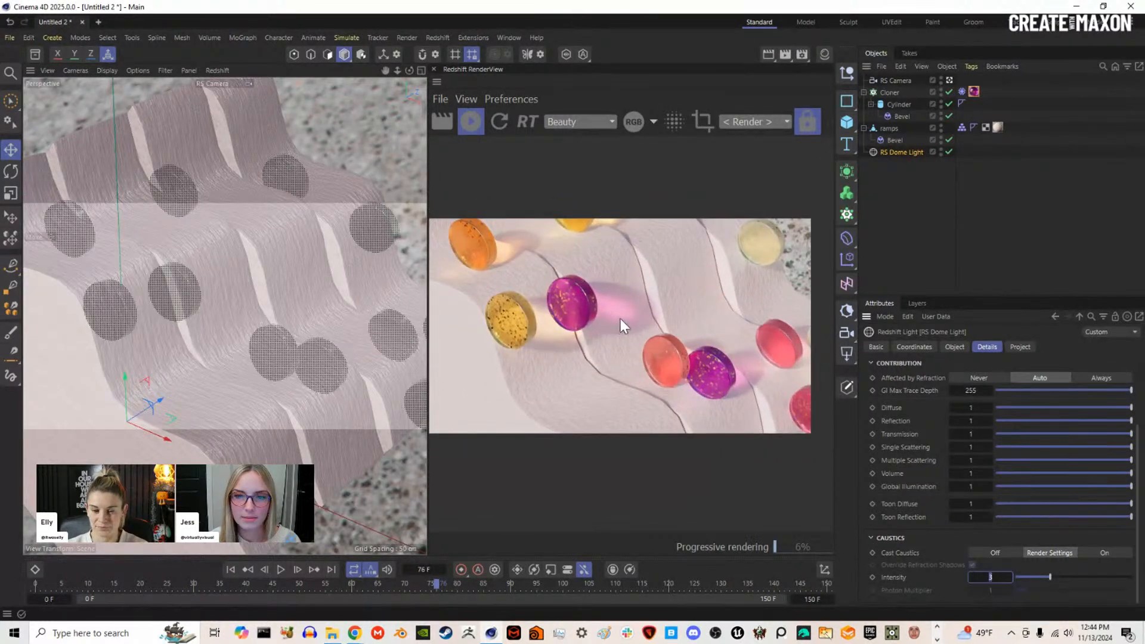
scroll(625, 311, down, 2)
scroll(625, 311, up, 2)
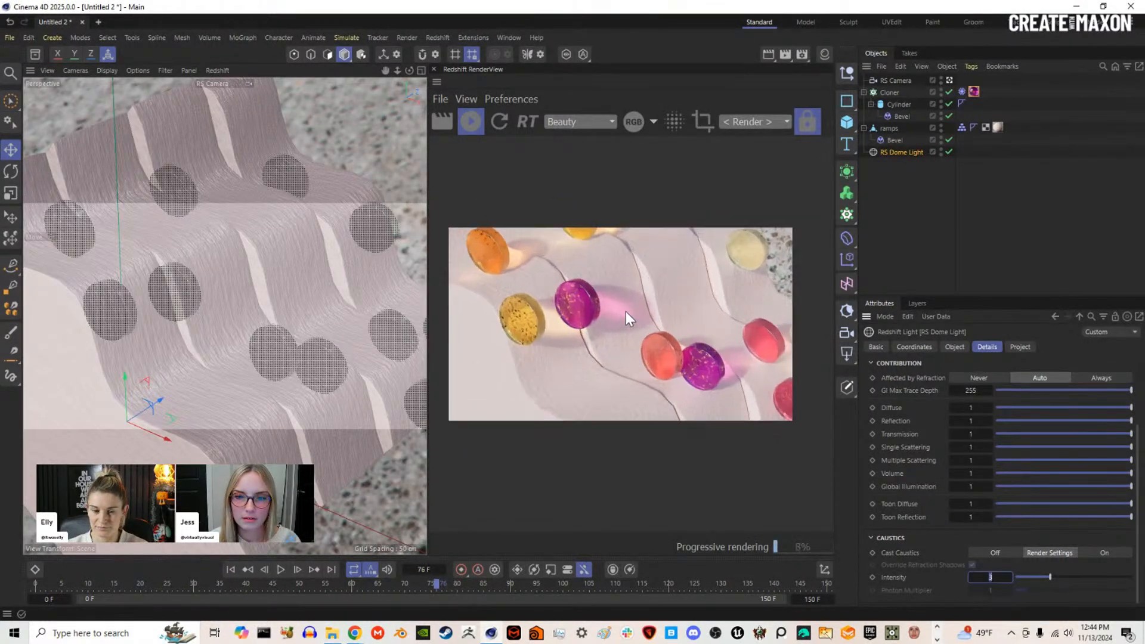
Step: Play the simulation from the start up to frame 86 with the live render stopped, and restart the live render on that frame
click(470, 123)
click(233, 568)
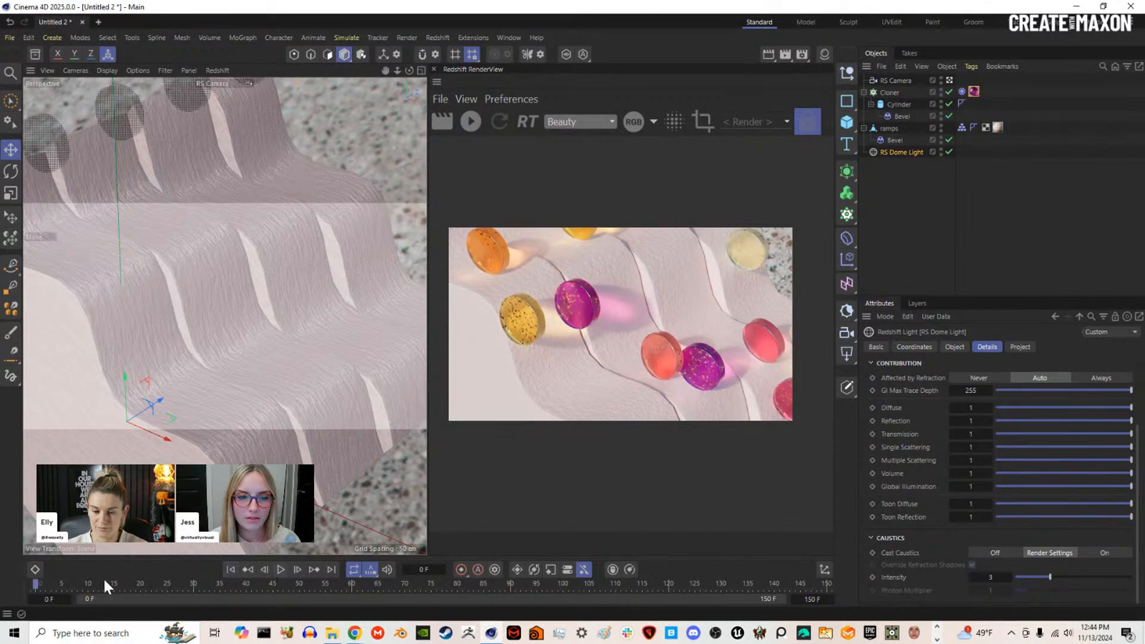
drag(39, 584, 347, 627)
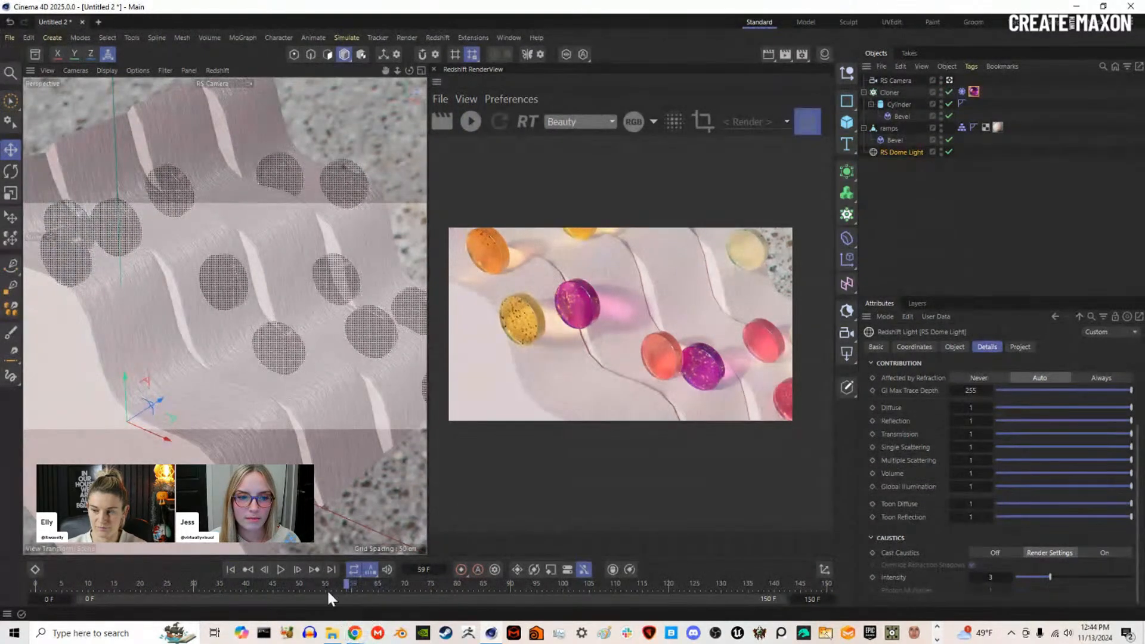
click(281, 570)
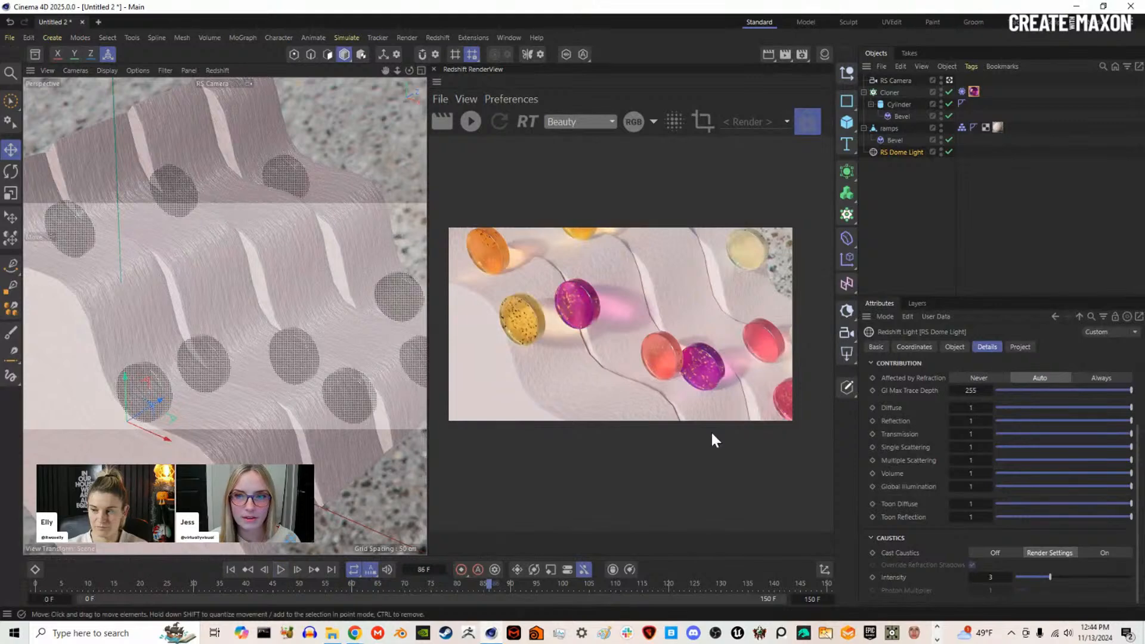
click(958, 348)
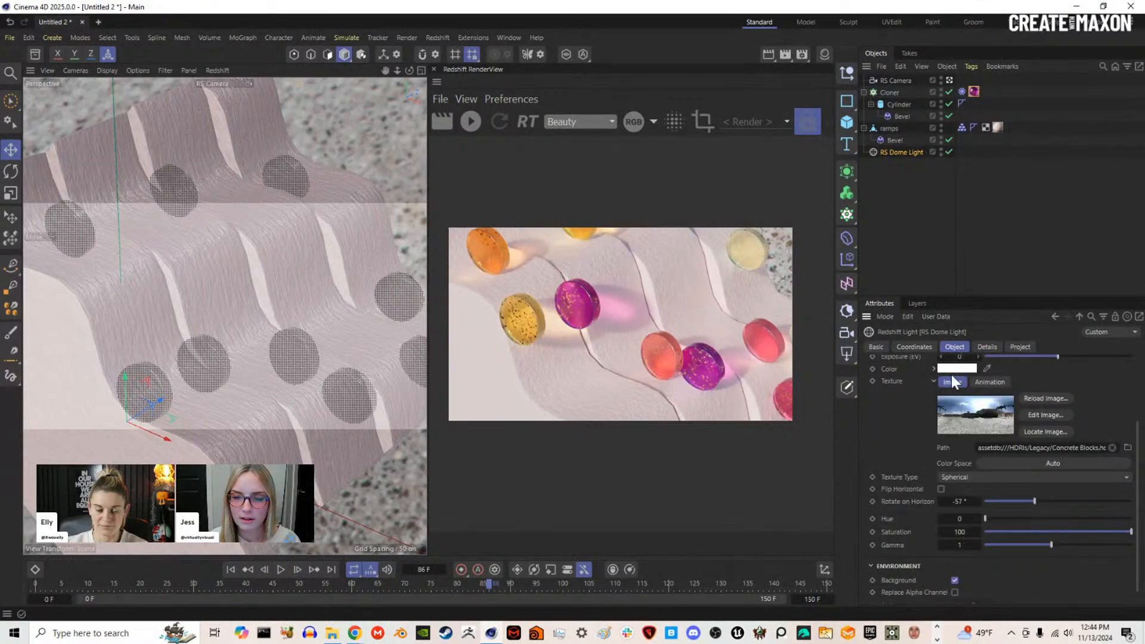
scroll(918, 399, up, 3)
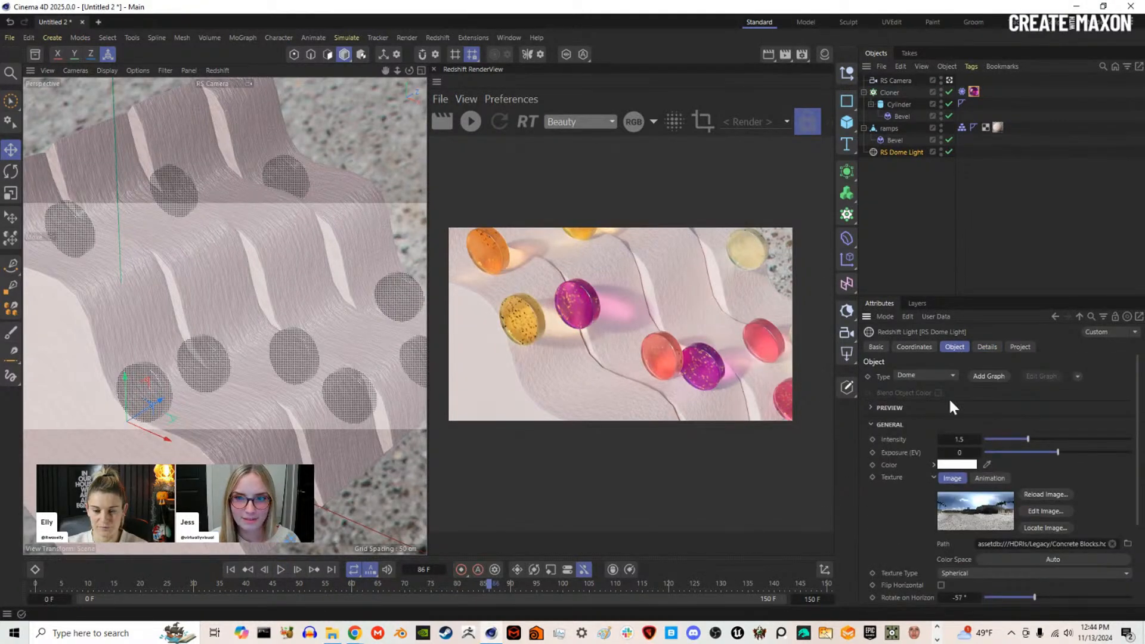
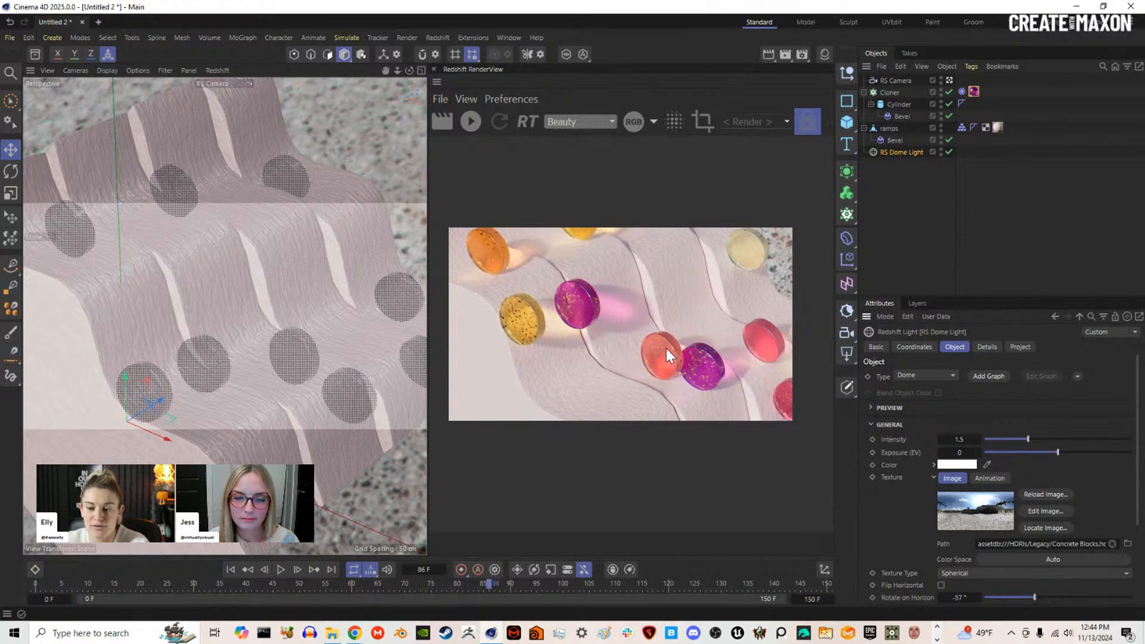
click(472, 127)
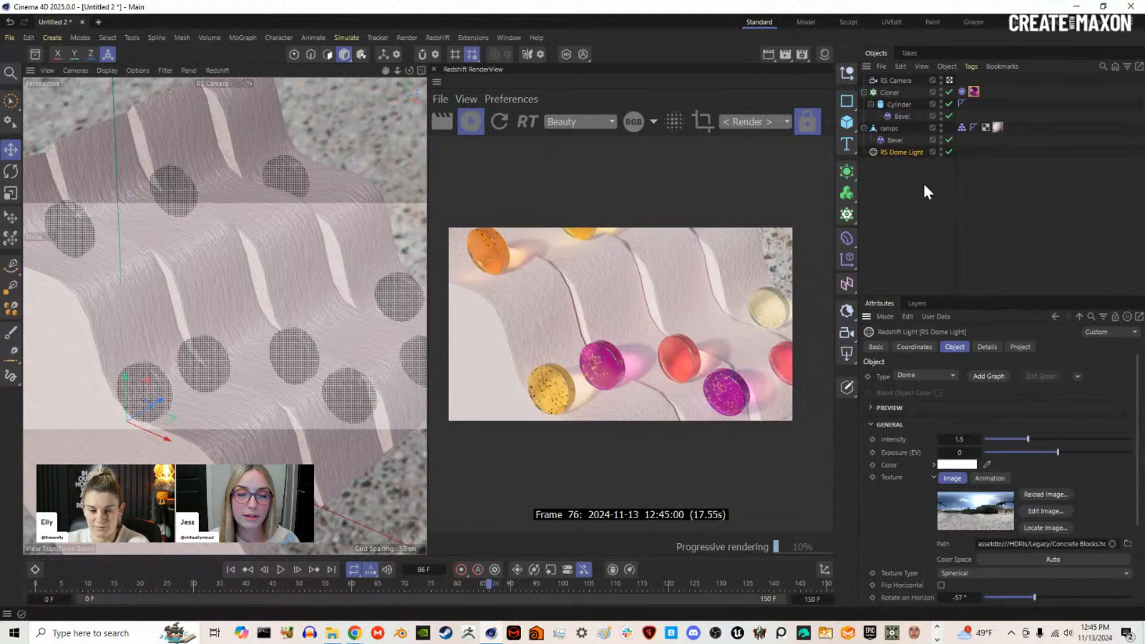
Step: Add a Redshift Object tag to the ramps object
click(887, 126)
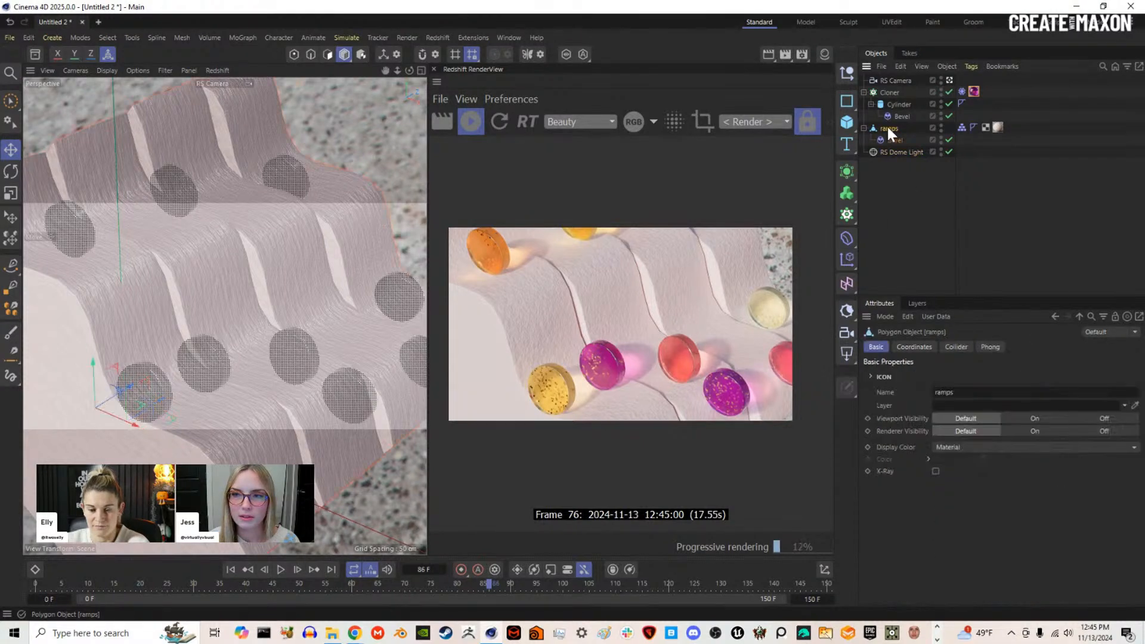
right_click(886, 126)
mouse_move(961, 272)
click(1110, 317)
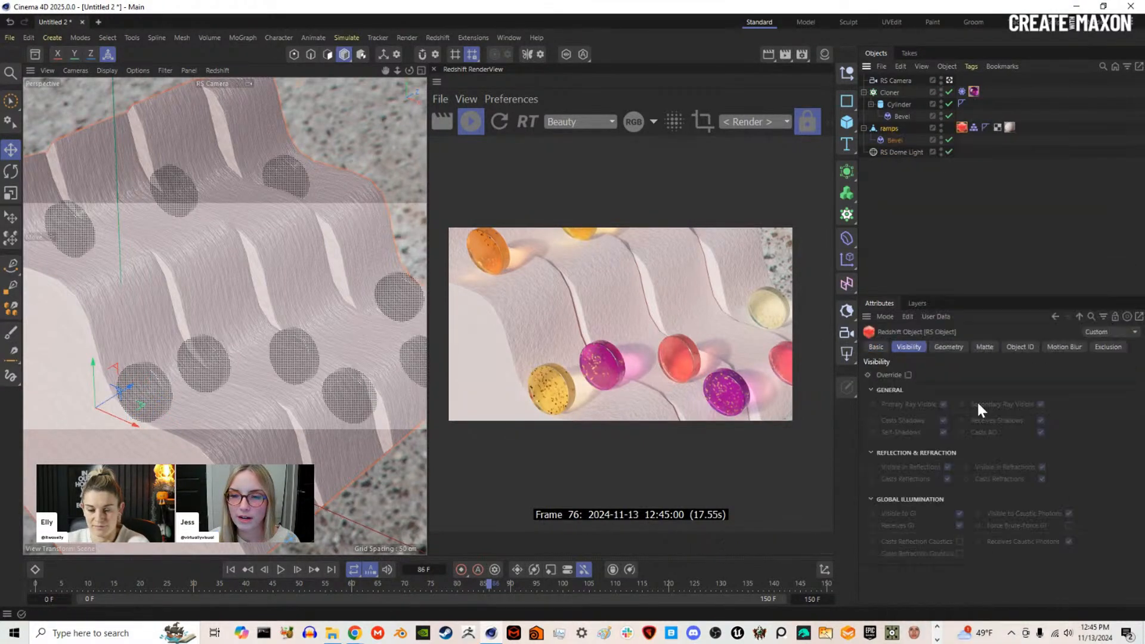
Step: Override the ramps tag's geometry settings, enable tessellation, turn off Screen Space Adaptive and check the smoothing in the render
click(950, 346)
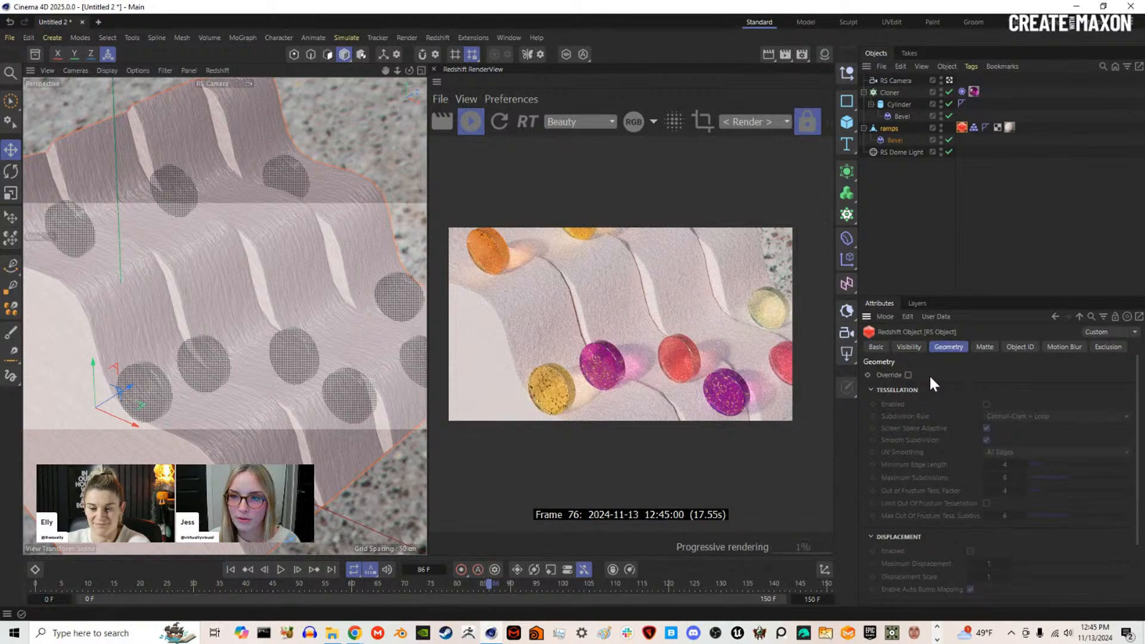
click(908, 375)
click(987, 404)
click(987, 428)
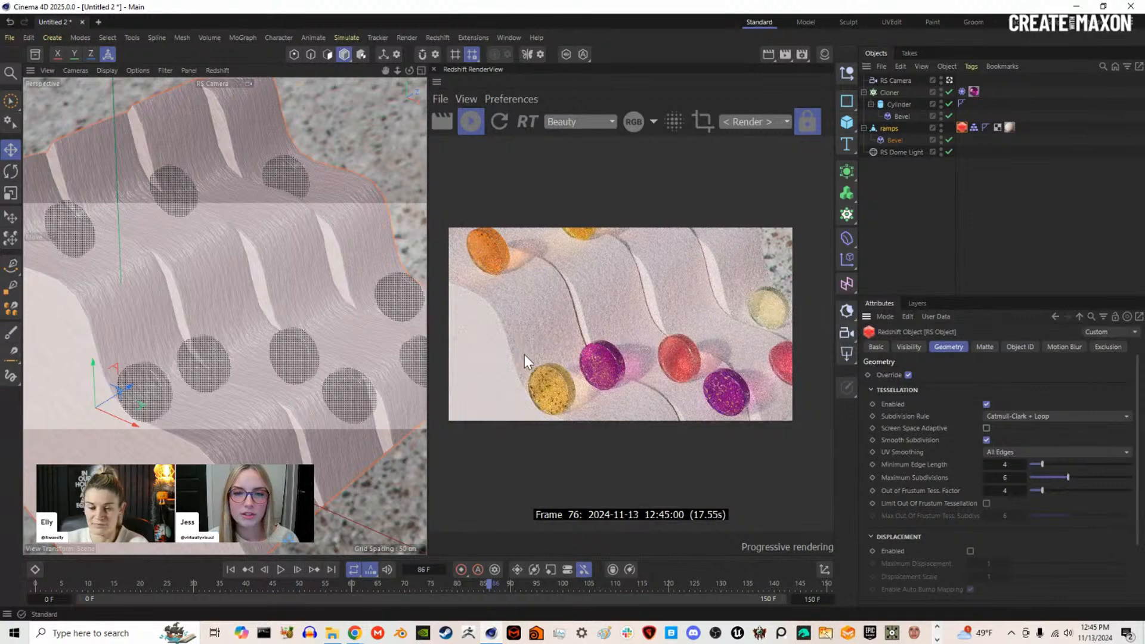
scroll(525, 356, up, 2)
scroll(630, 392, down, 2)
scroll(585, 377, down, 1)
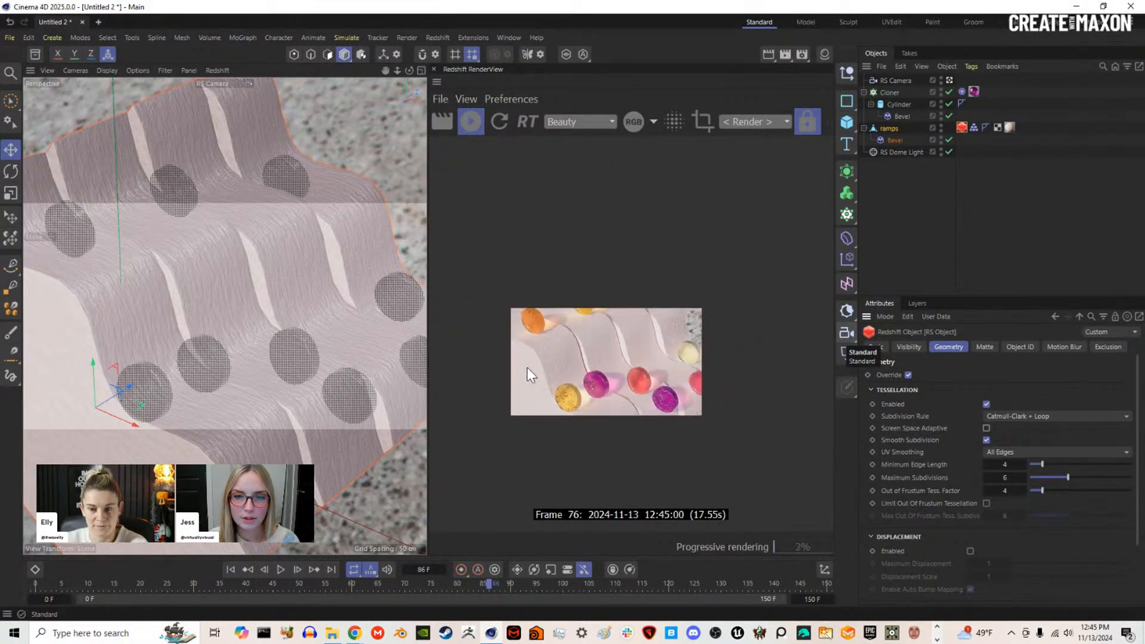
scroll(528, 367, up, 1)
scroll(693, 399, up, 1)
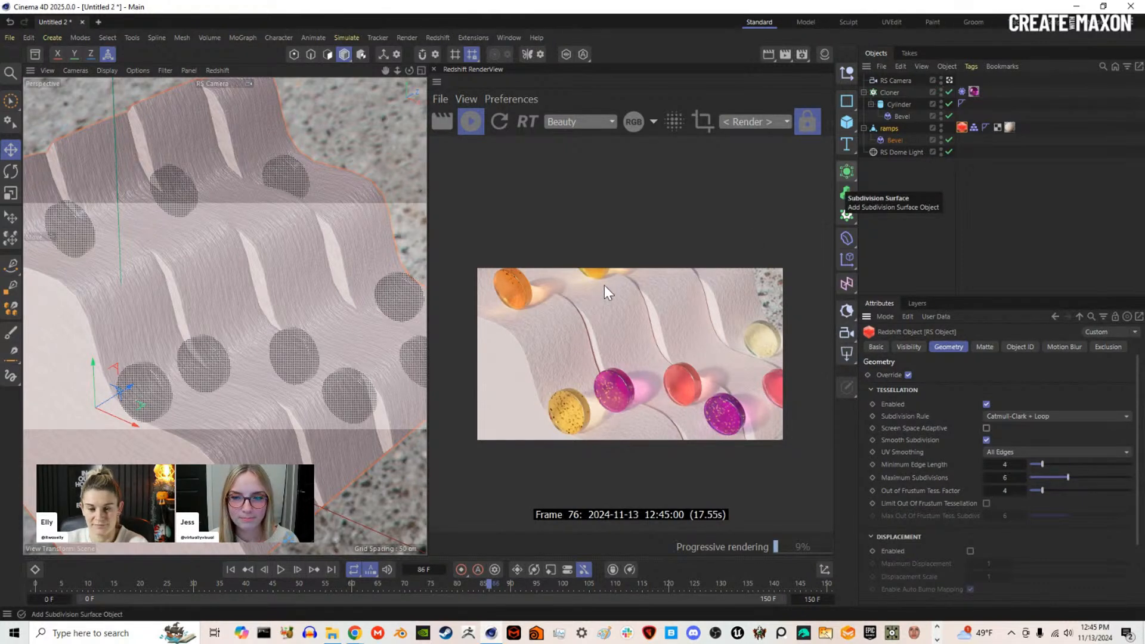
Step: Stop the live render, close the Redshift RenderView and replace the Untitled 2 project with a new empty project
click(472, 123)
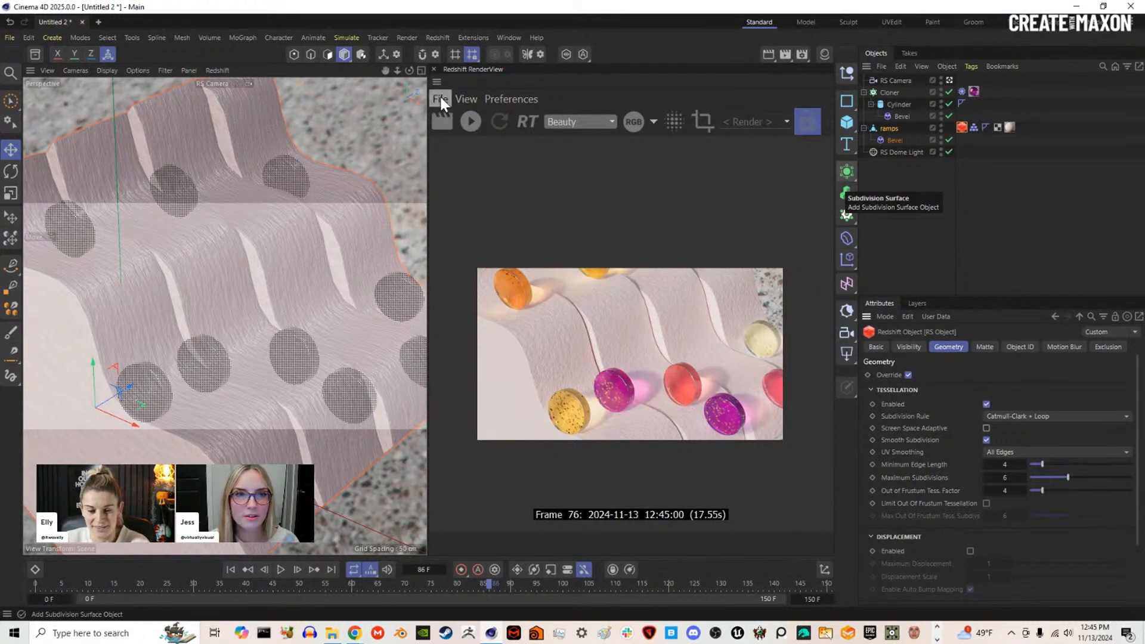
click(433, 70)
click(97, 22)
click(83, 22)
click(585, 363)
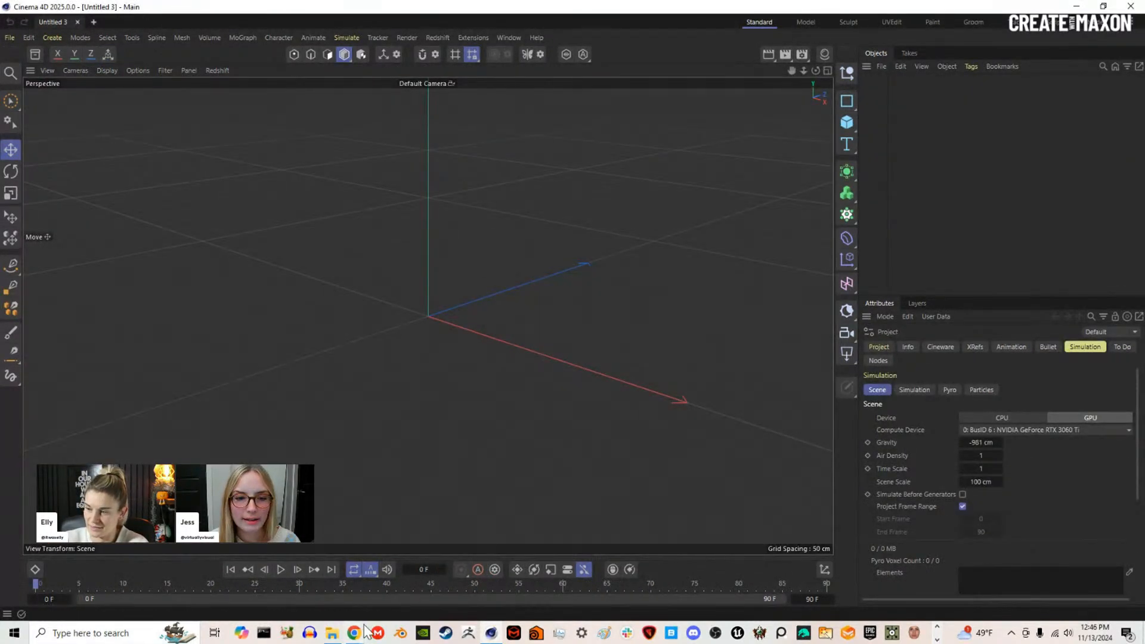
Step: Watch the Spinning Glasses Render V1 video from the Maxon Livestreams folder as a reference, and close it
click(332, 633)
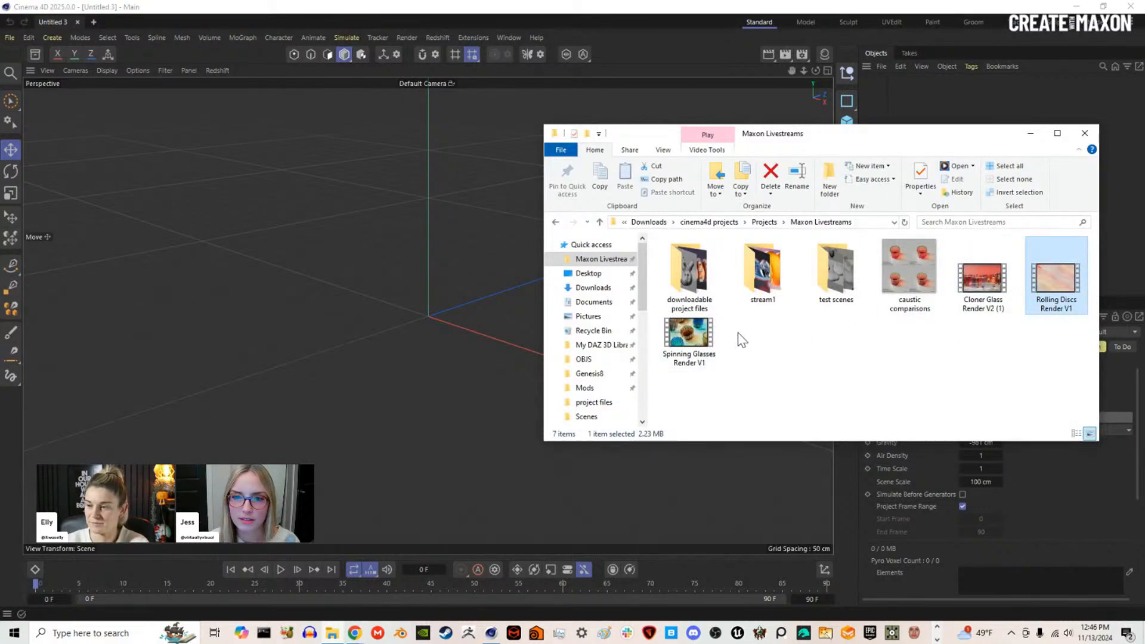
click(699, 337)
double_click(699, 337)
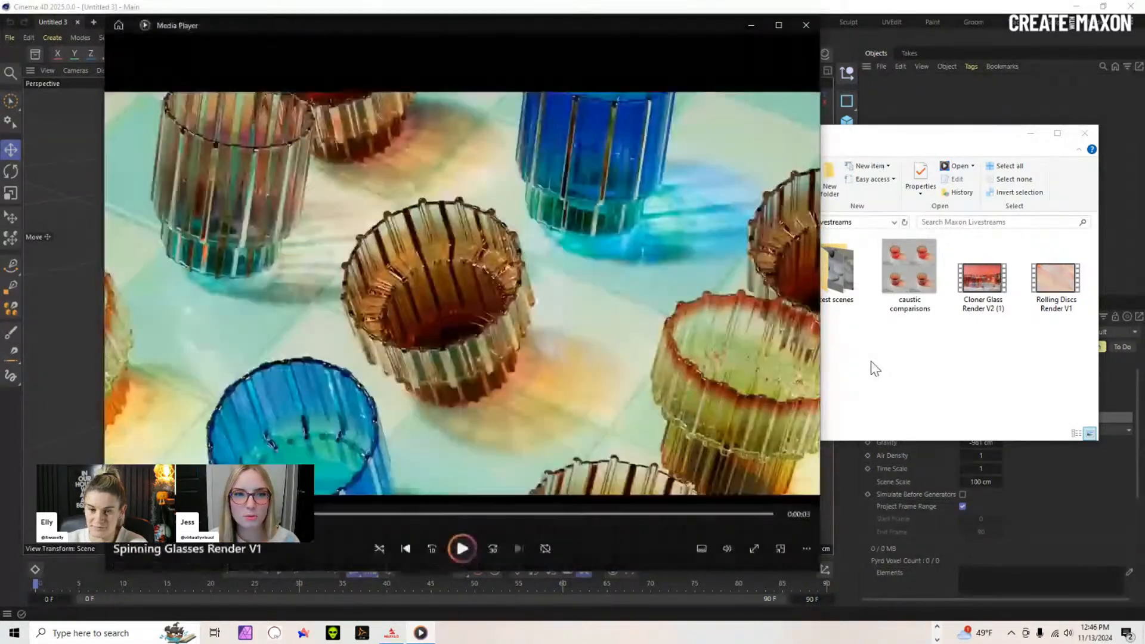
click(463, 545)
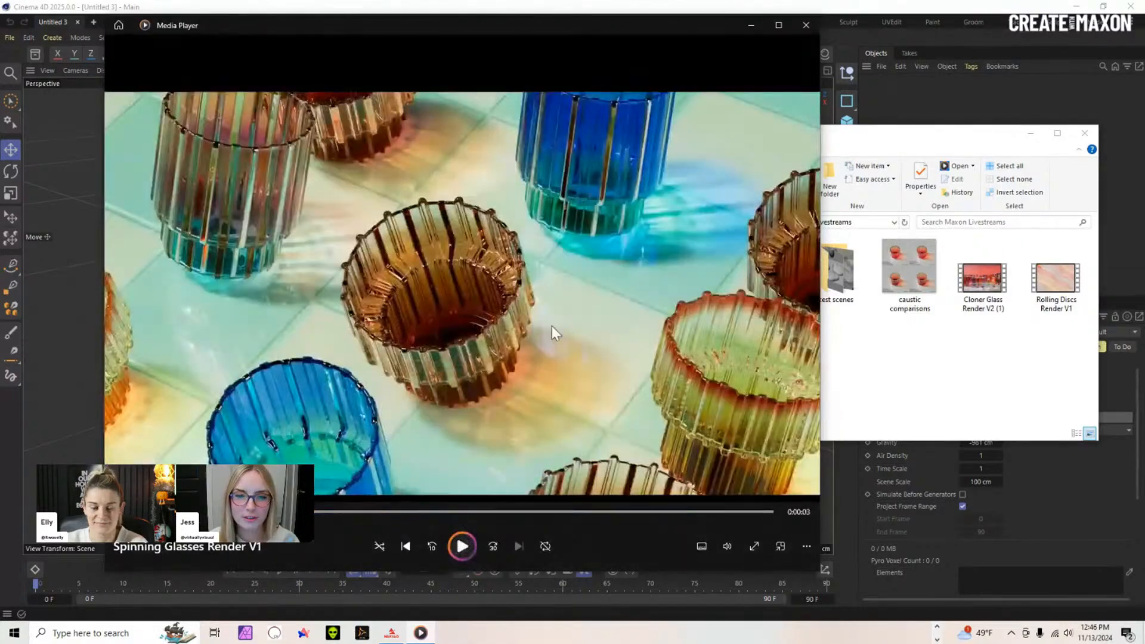
click(807, 26)
click(1029, 132)
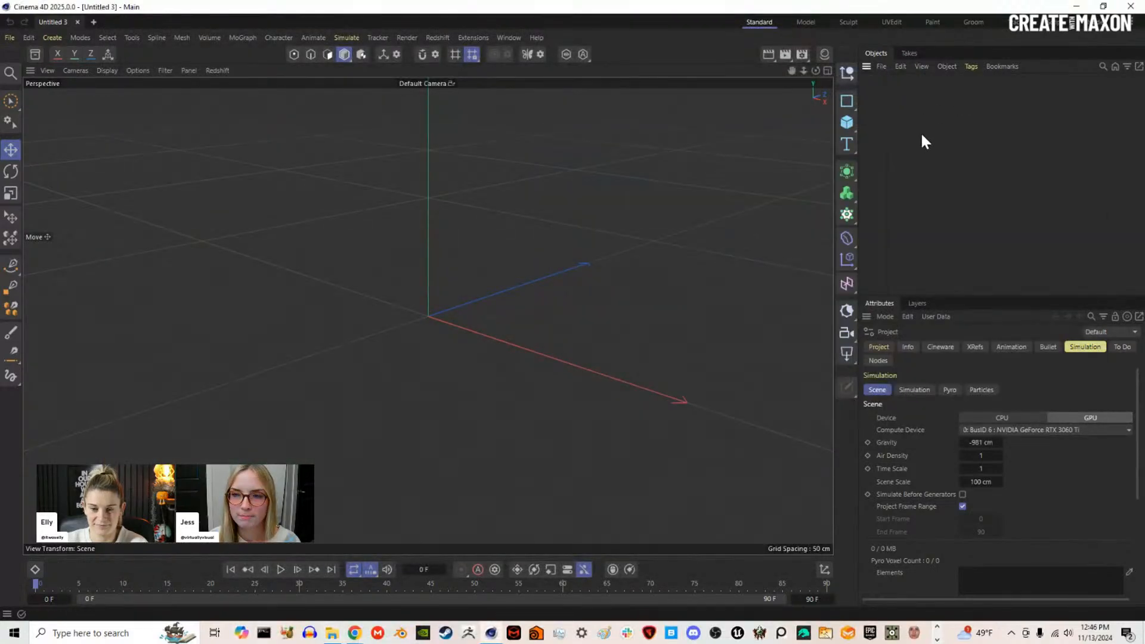
Step: Add a Figure object as a scale reference and move it along the X axis away from the world origin
click(847, 119)
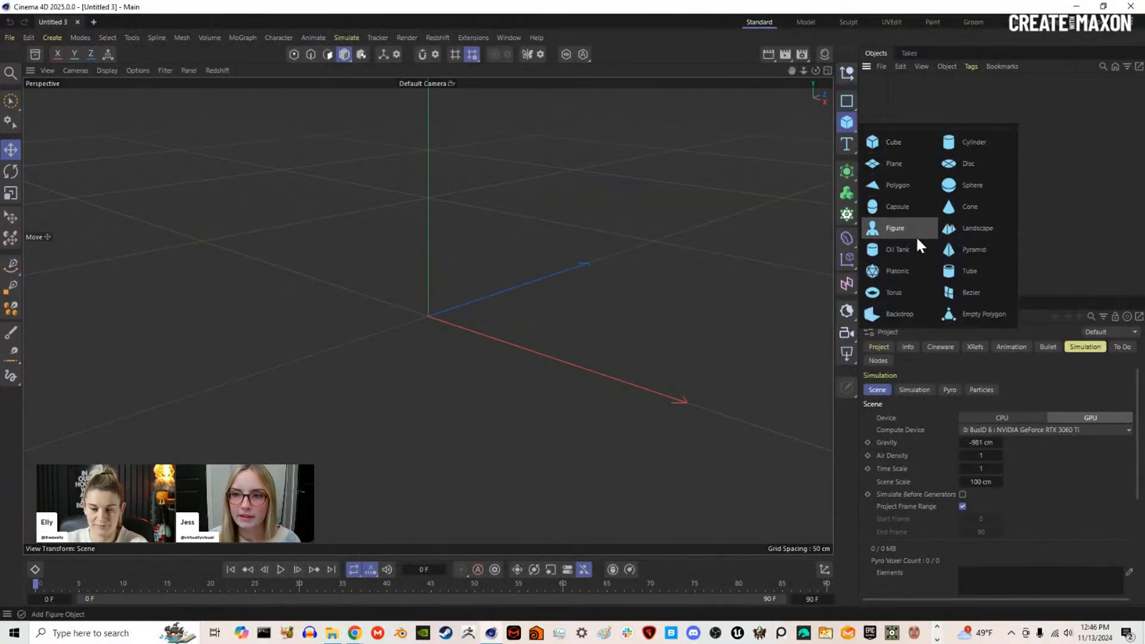
click(908, 227)
drag(484, 322, 460, 327)
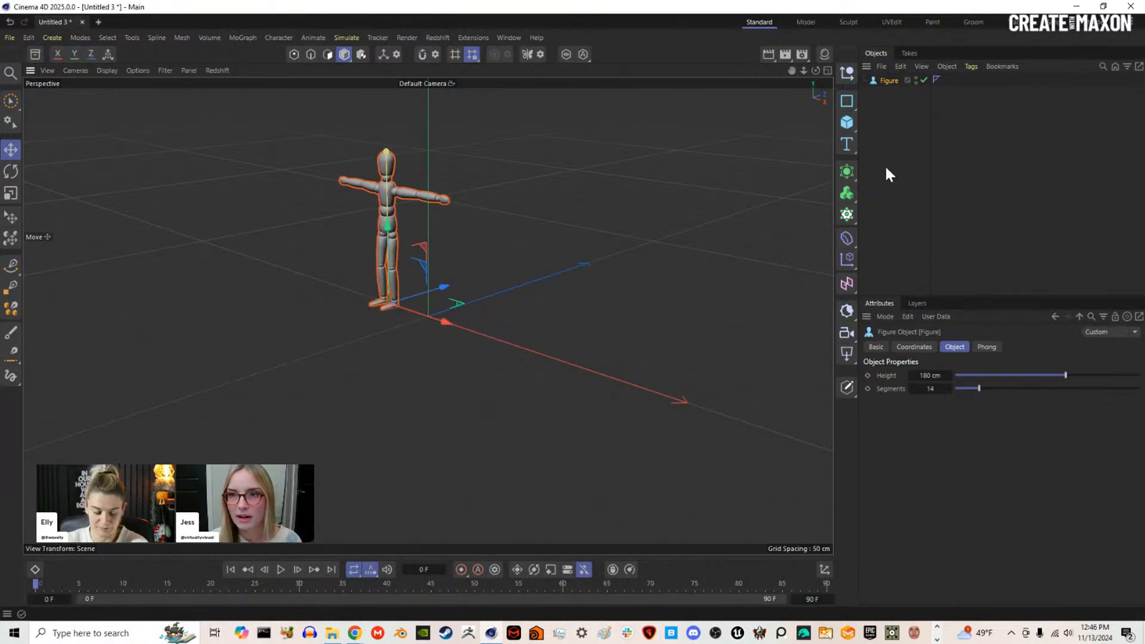
Step: Add an empty spline in the maximized front view and activate the Spline Pen for drawing a Bezier profile at the origin
click(827, 69)
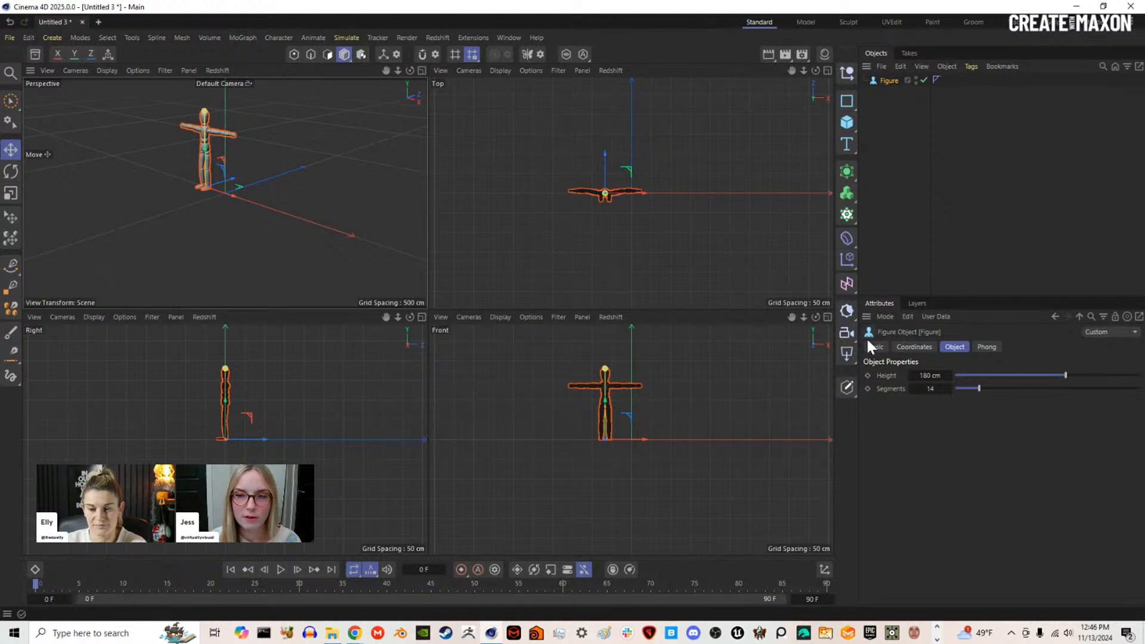
click(828, 317)
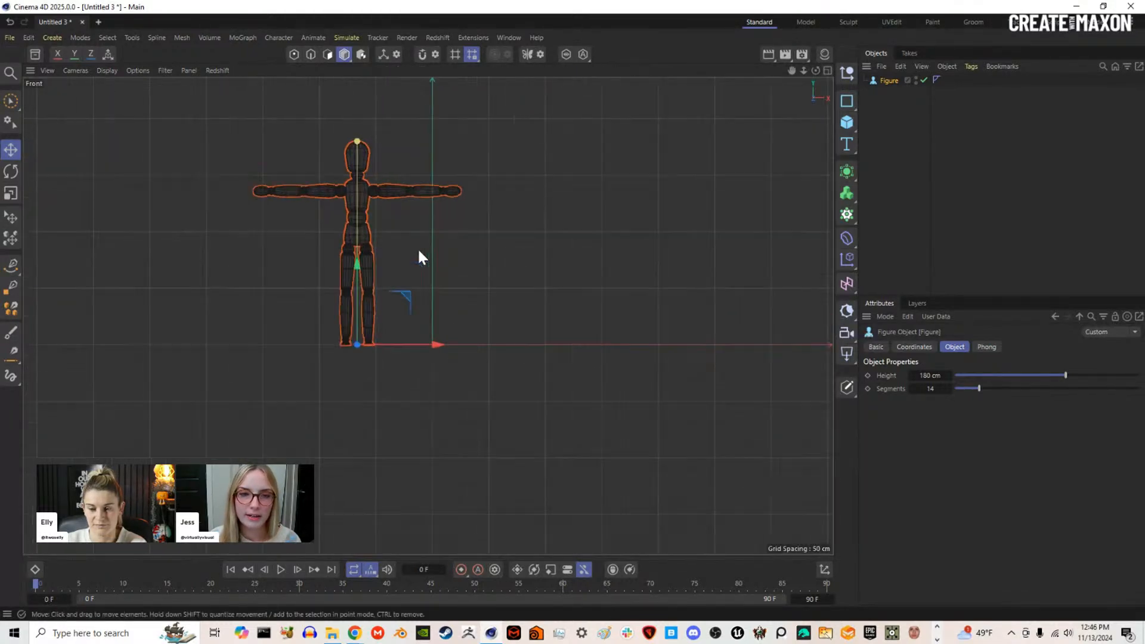
scroll(419, 256, up, 3)
scroll(424, 370, up, 6)
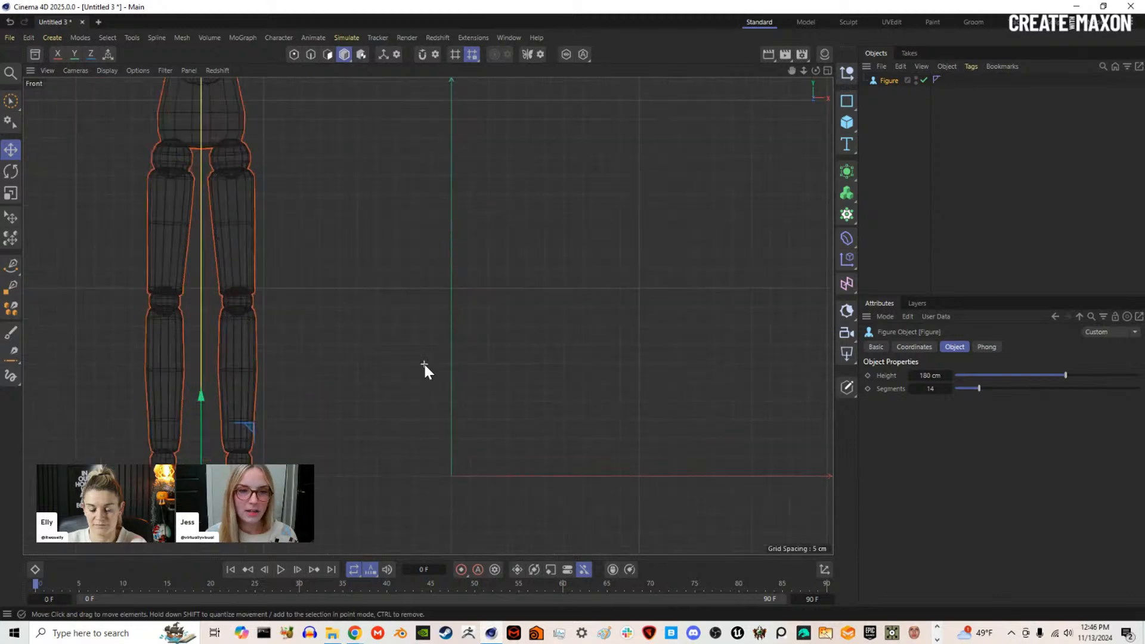
alt+middle_drag(463, 394, 478, 348)
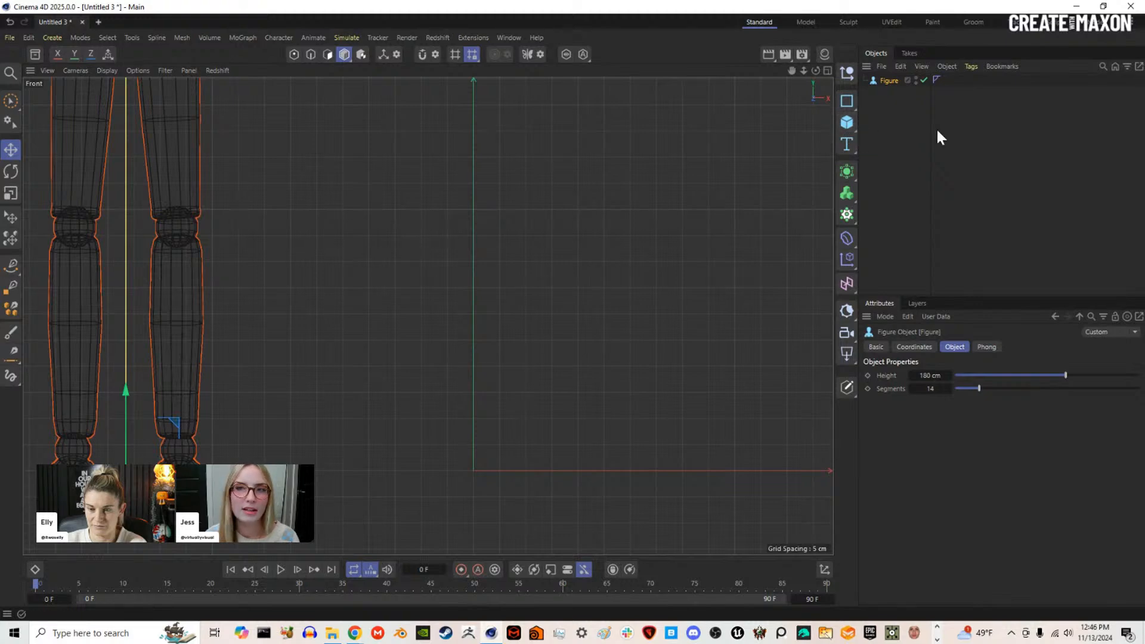
click(846, 101)
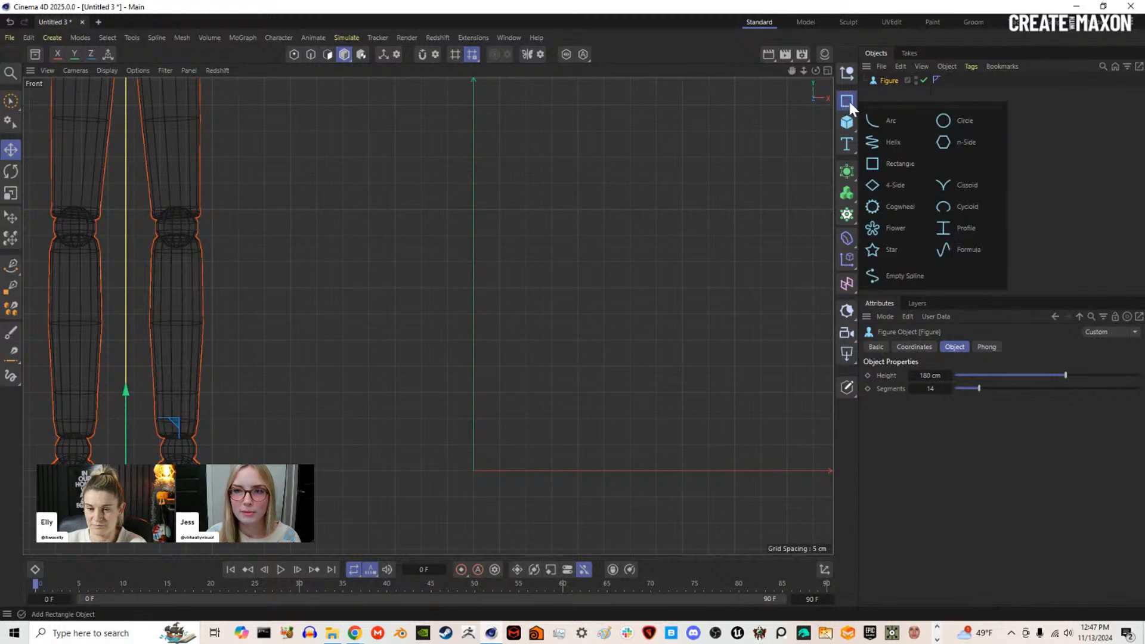
click(905, 276)
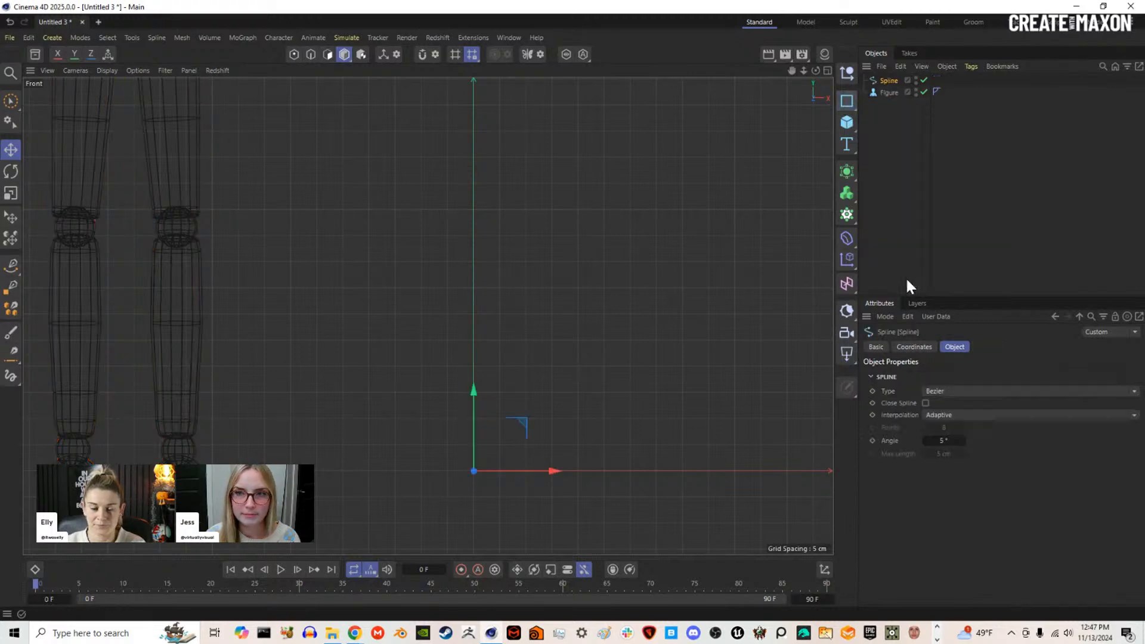
click(13, 270)
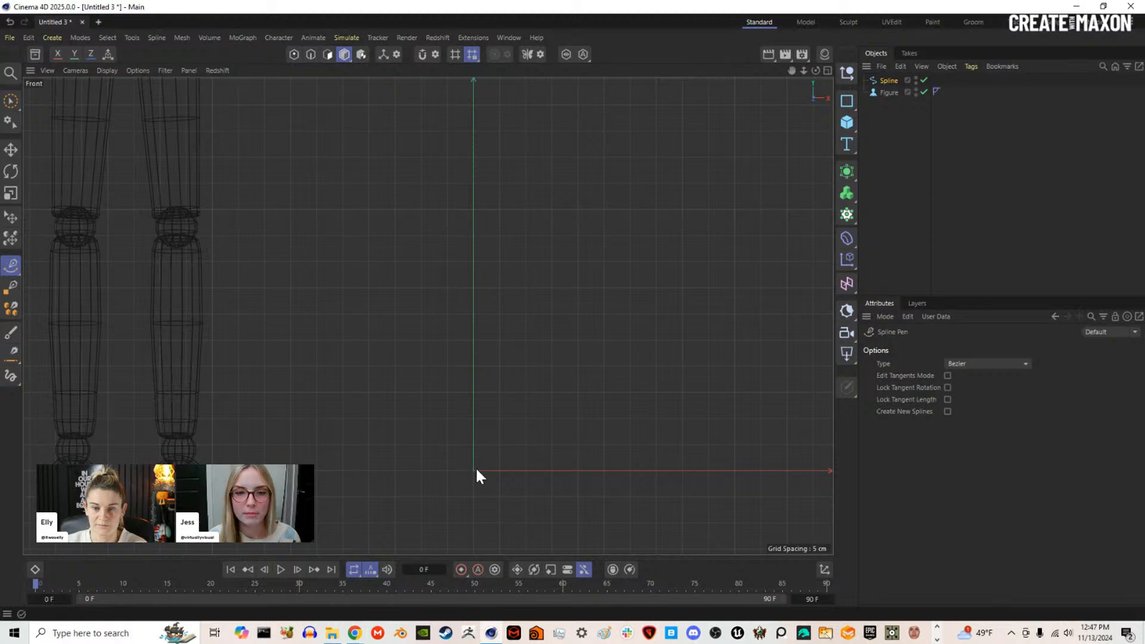
Step: Draw an open stepped pot profile with the Spline Pen in the front view, starting at the origin and ending at the rim
scroll(472, 472, up, 4)
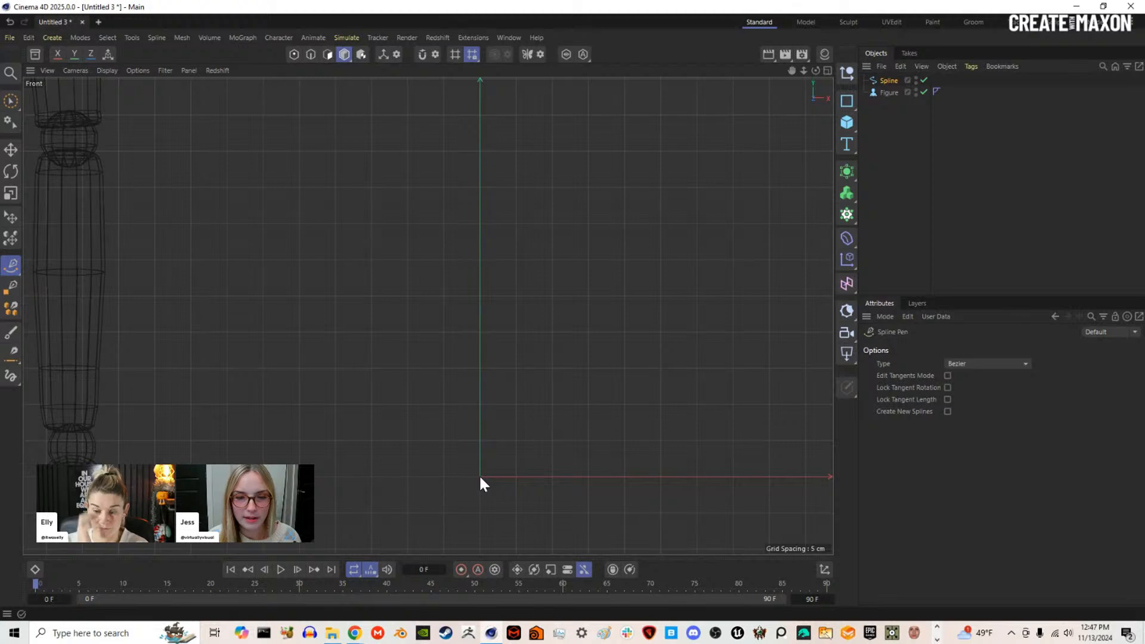
click(480, 477)
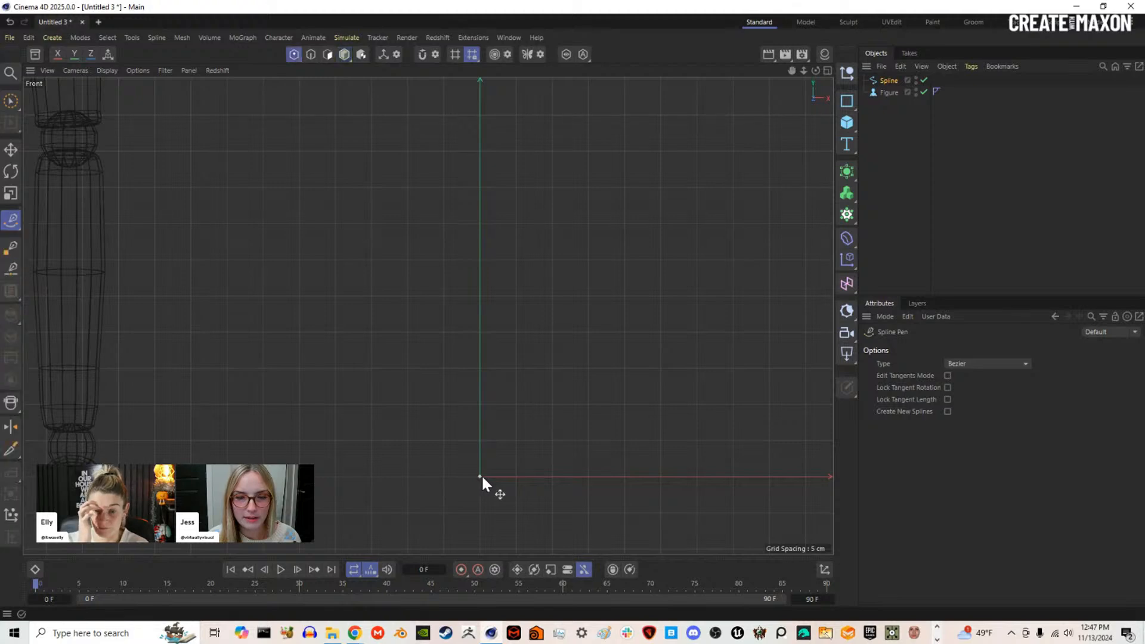
click(557, 477)
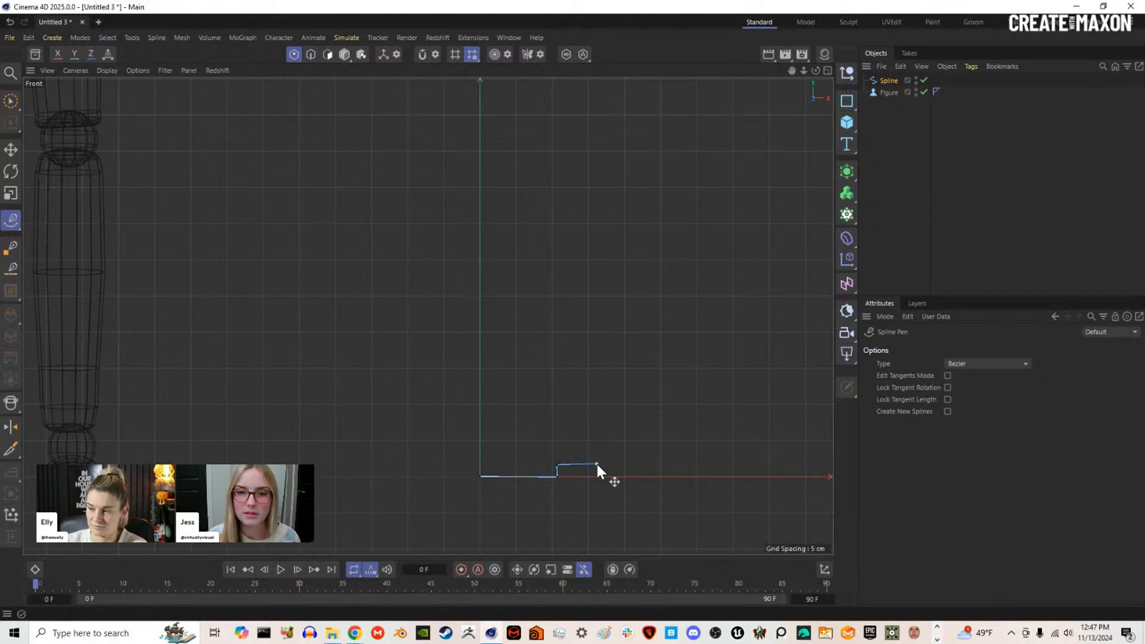
click(596, 345)
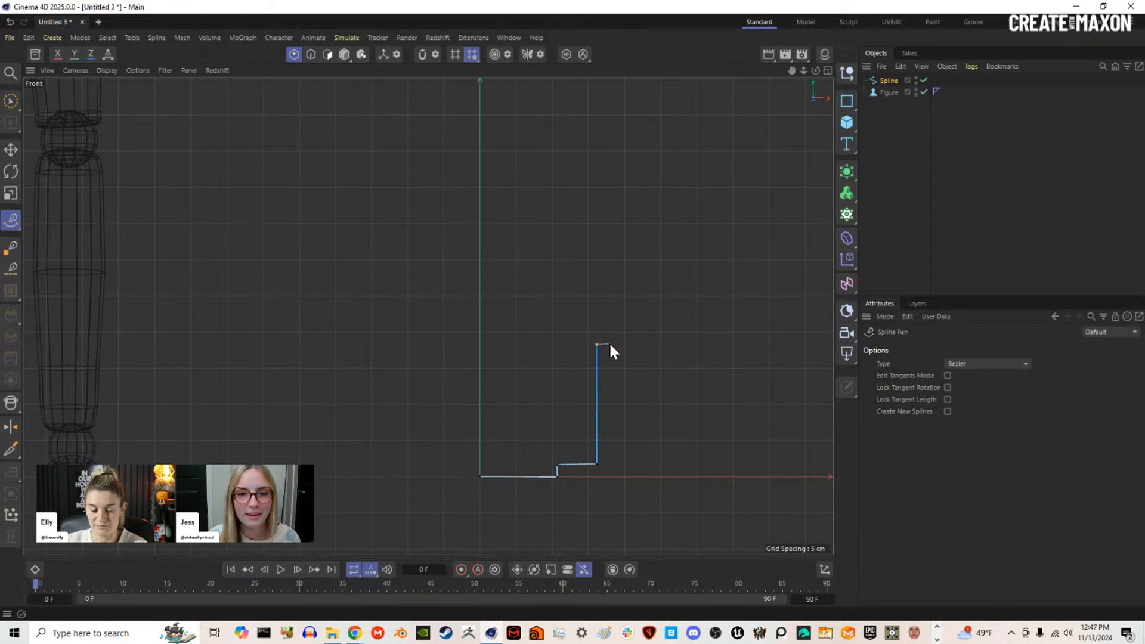
click(611, 344)
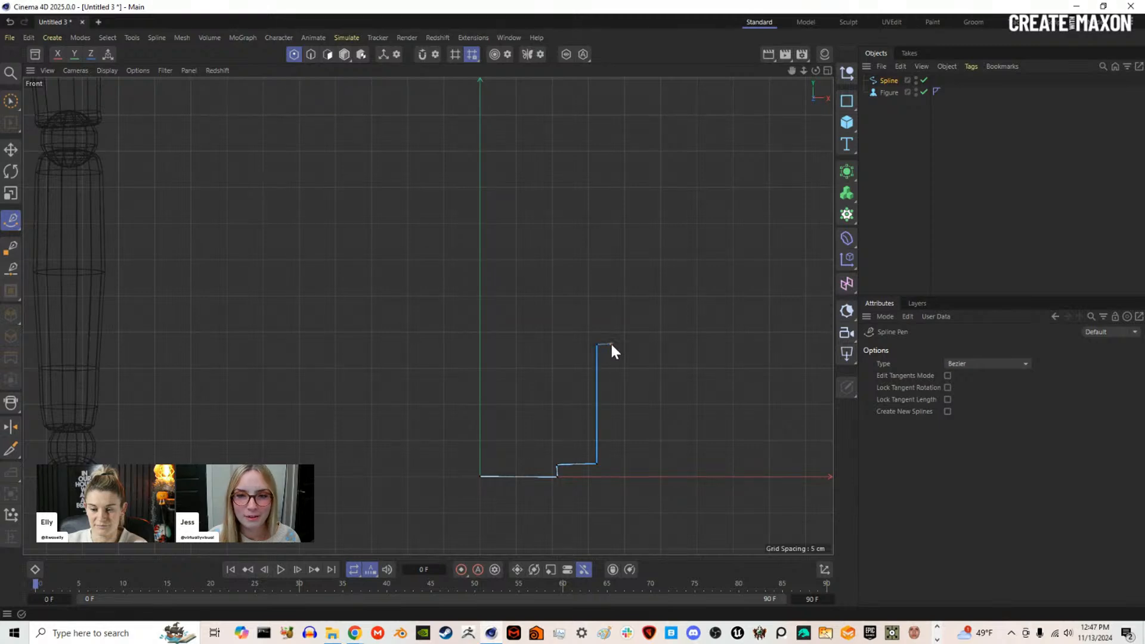
click(611, 238)
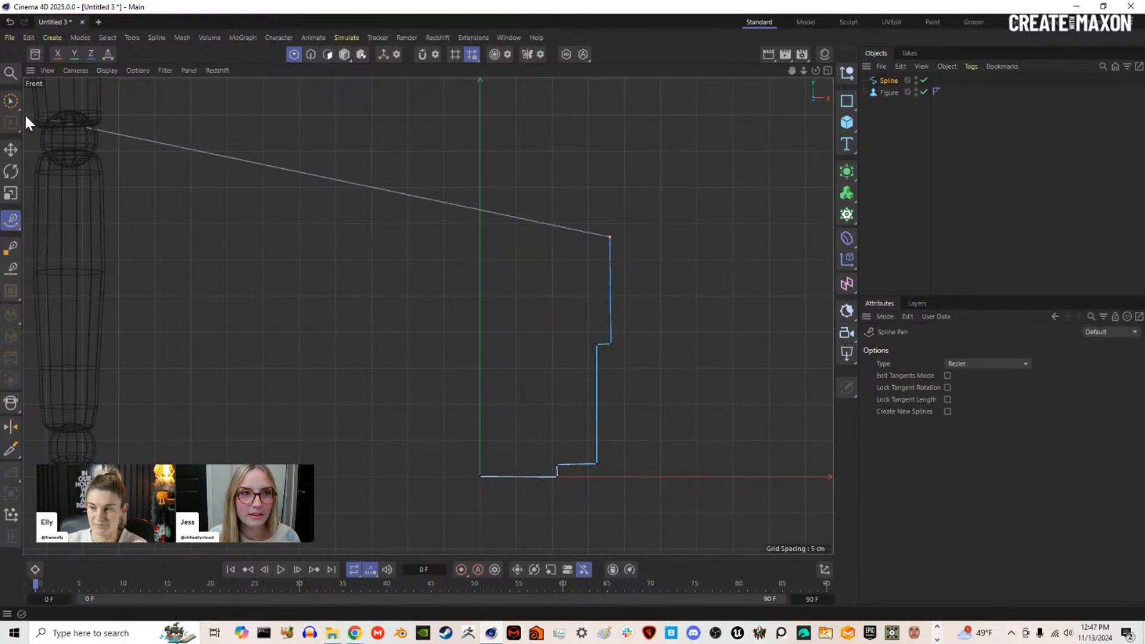
Step: Select the profile's points and create an inward outline of the spline to give the pot a thin wall
click(11, 103)
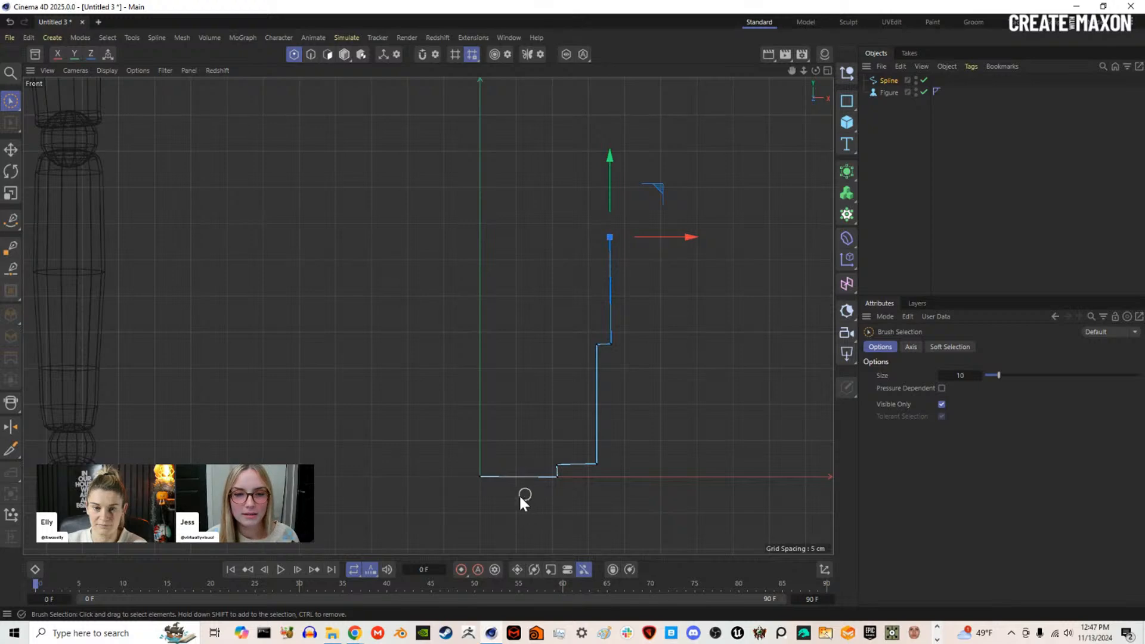
click(621, 233)
click(611, 235)
drag(610, 350, 595, 470)
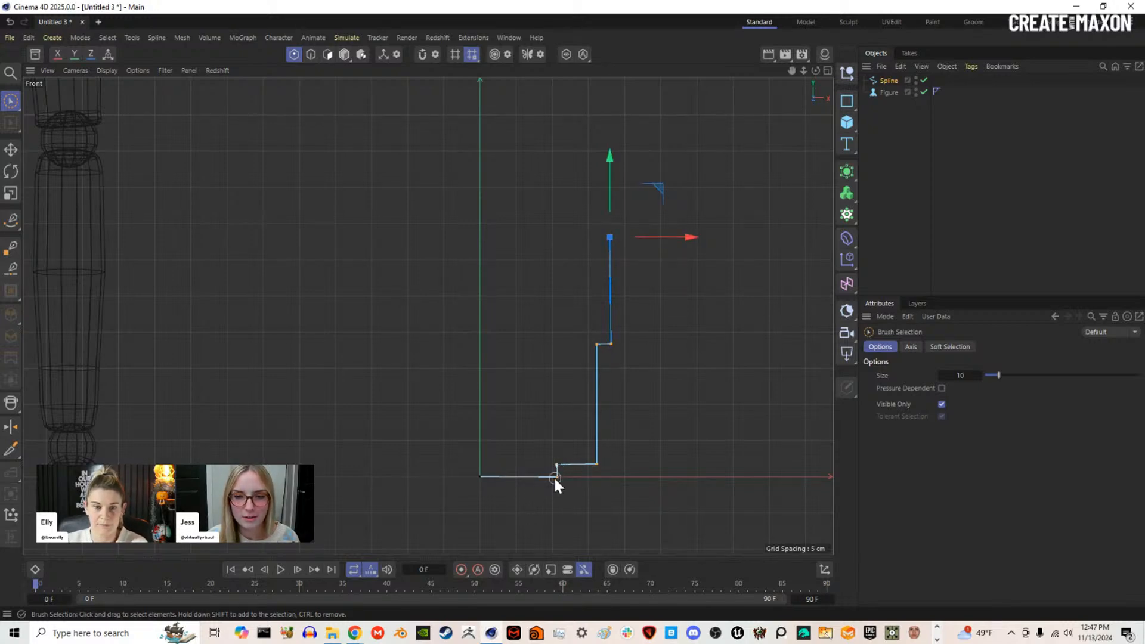
shift+click(481, 476)
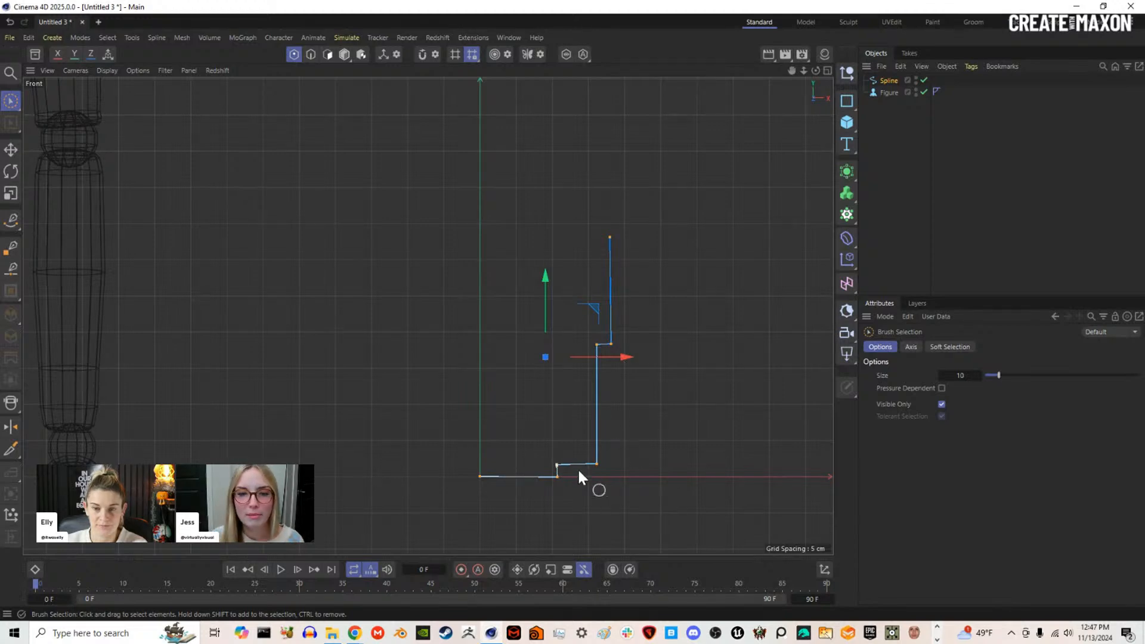
right_click(596, 459)
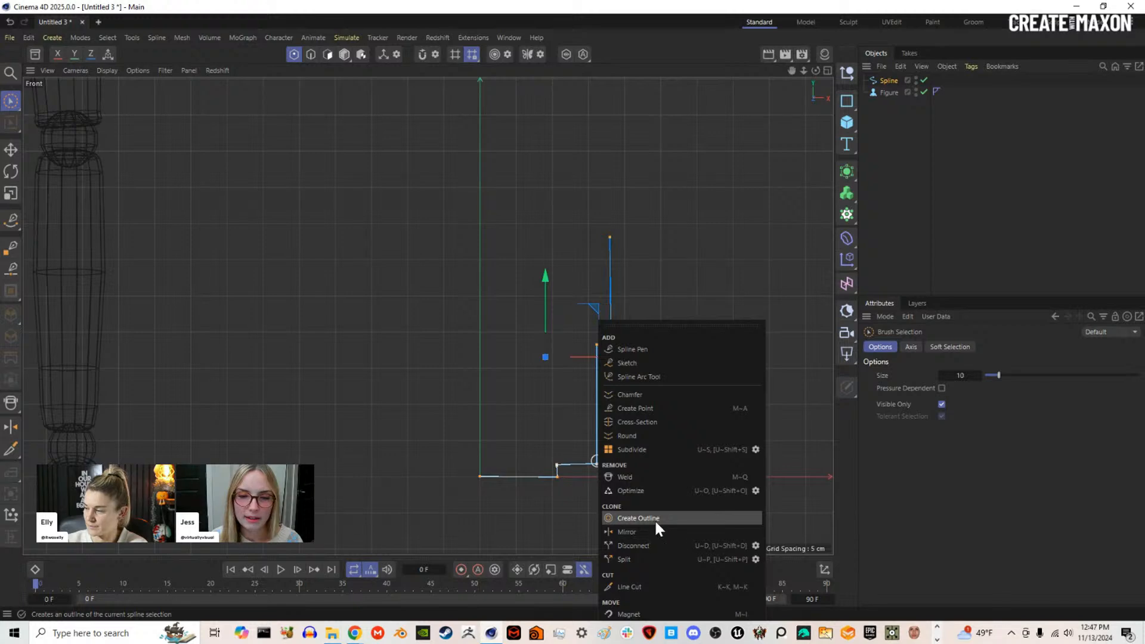
click(639, 518)
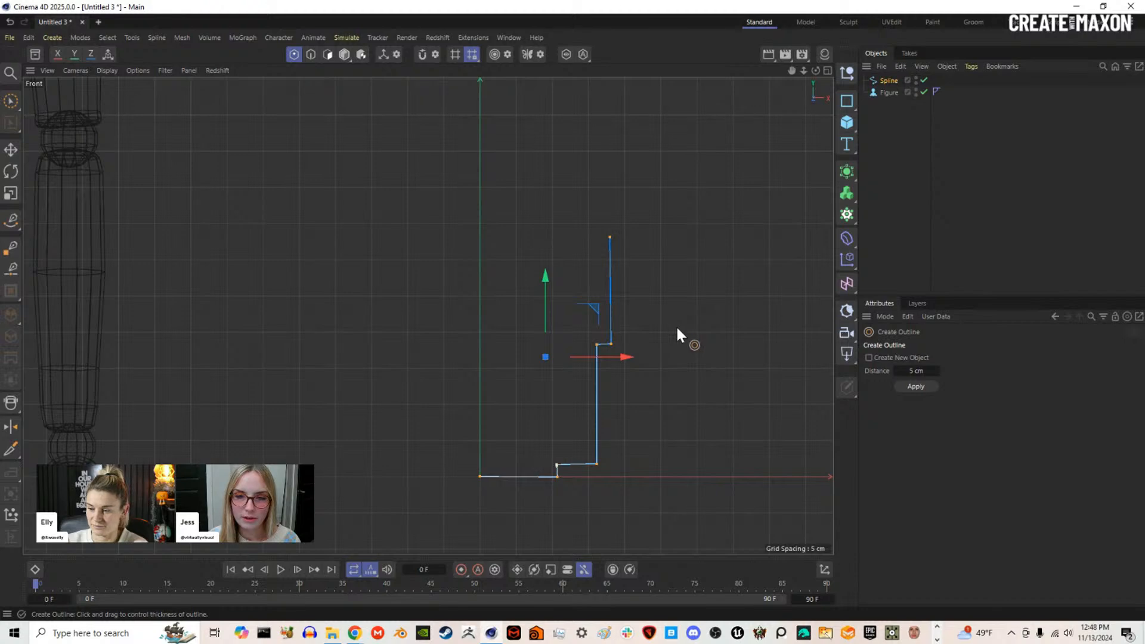
drag(671, 324, 759, 416)
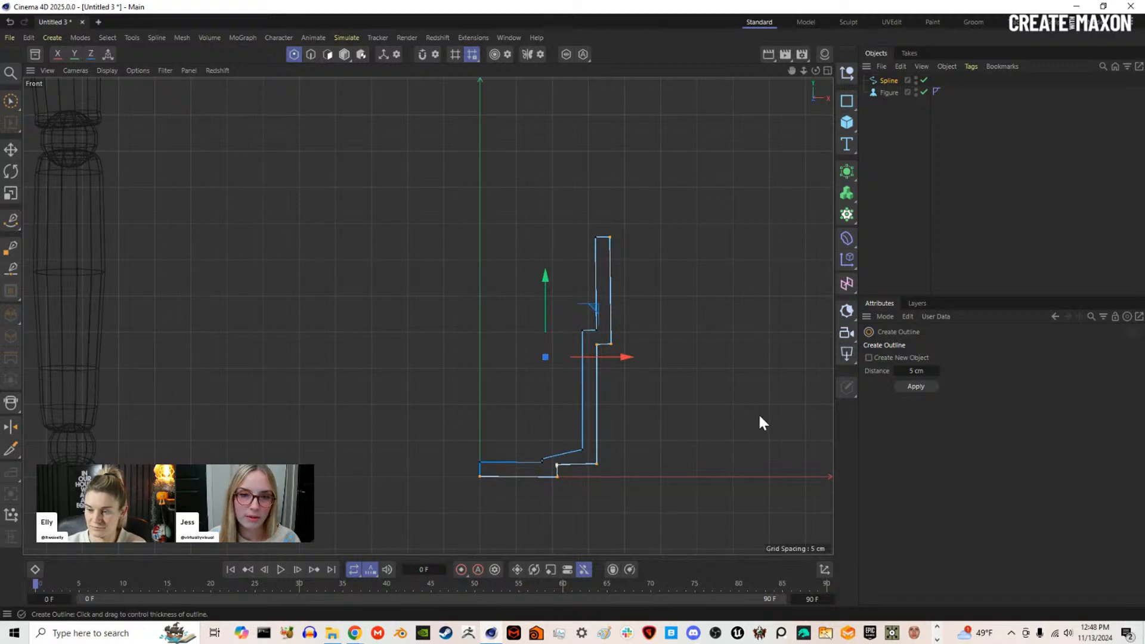
Step: Raise the inner corner point near the pot's base to square off the slanted step in the outline
click(8, 101)
click(544, 454)
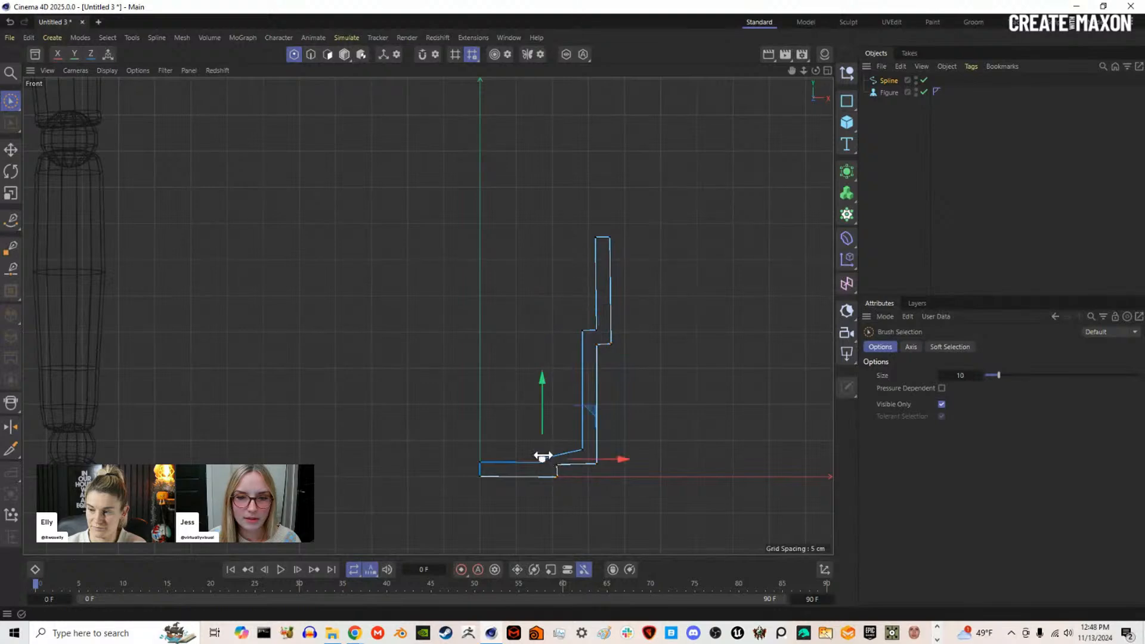
drag(544, 402, 545, 400)
click(700, 409)
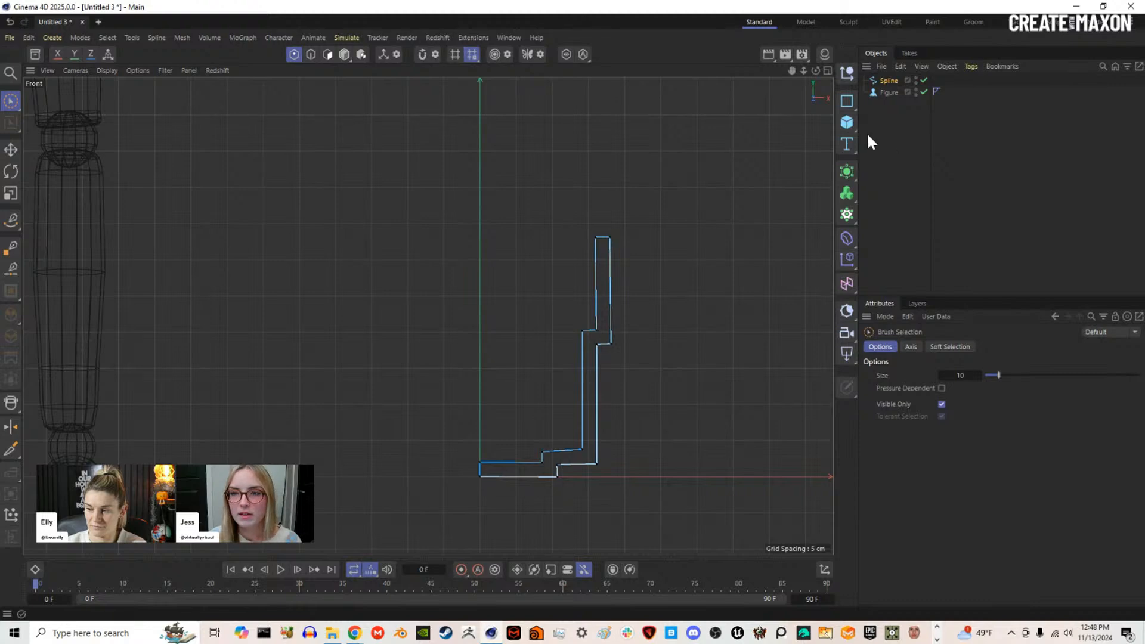
Step: Add a Lathe generator and make the profile spline its child to revolve it into a pot
click(847, 171)
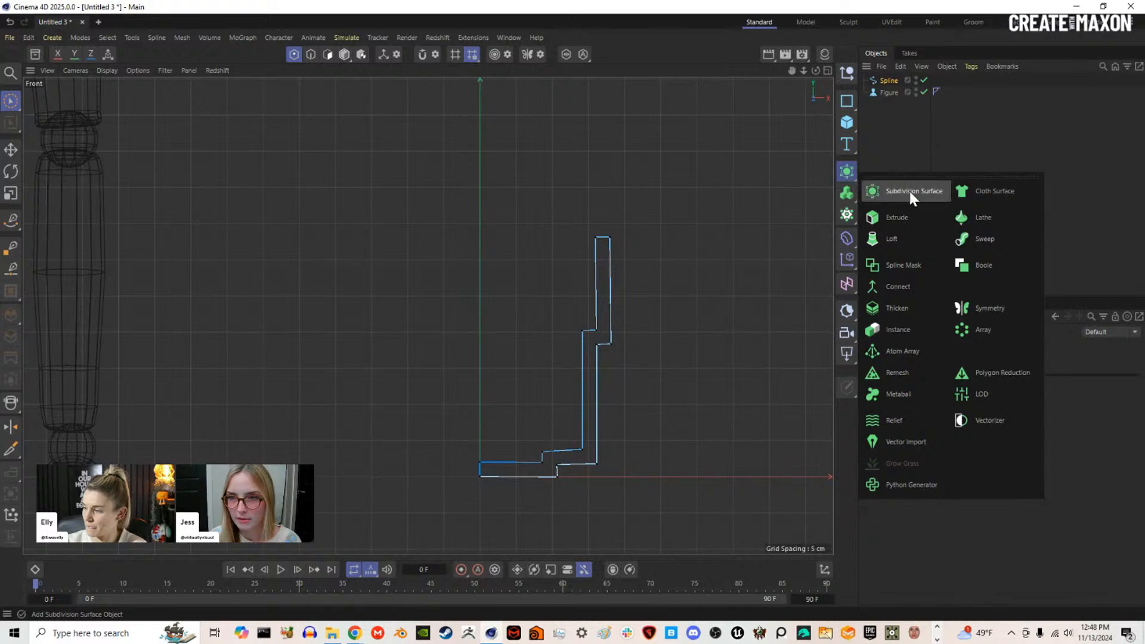
click(998, 216)
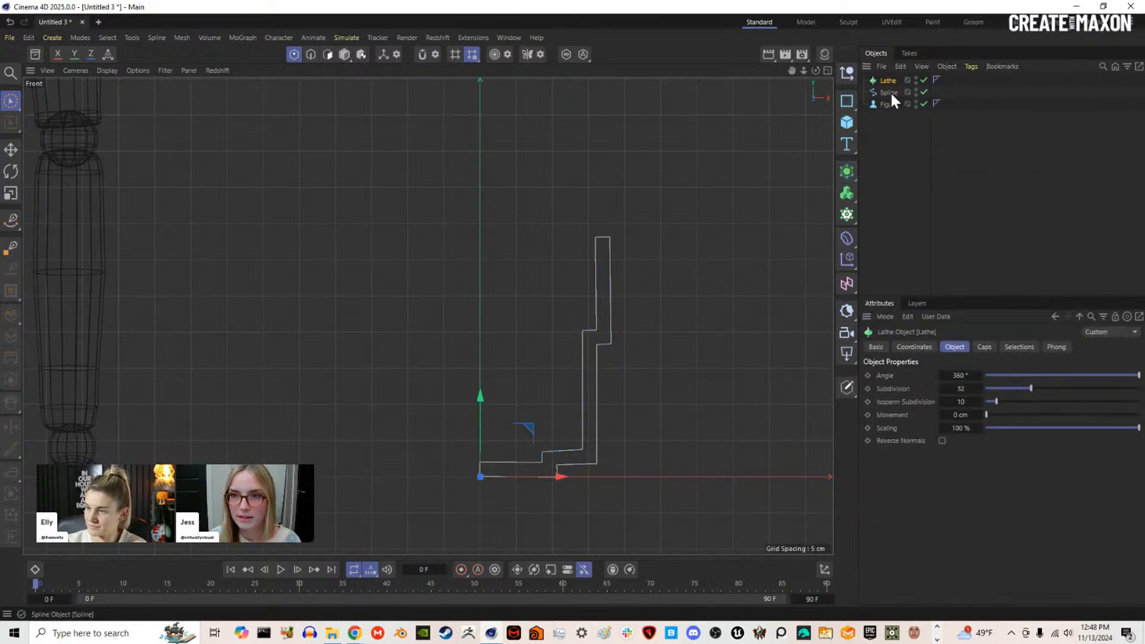
drag(889, 92, 893, 85)
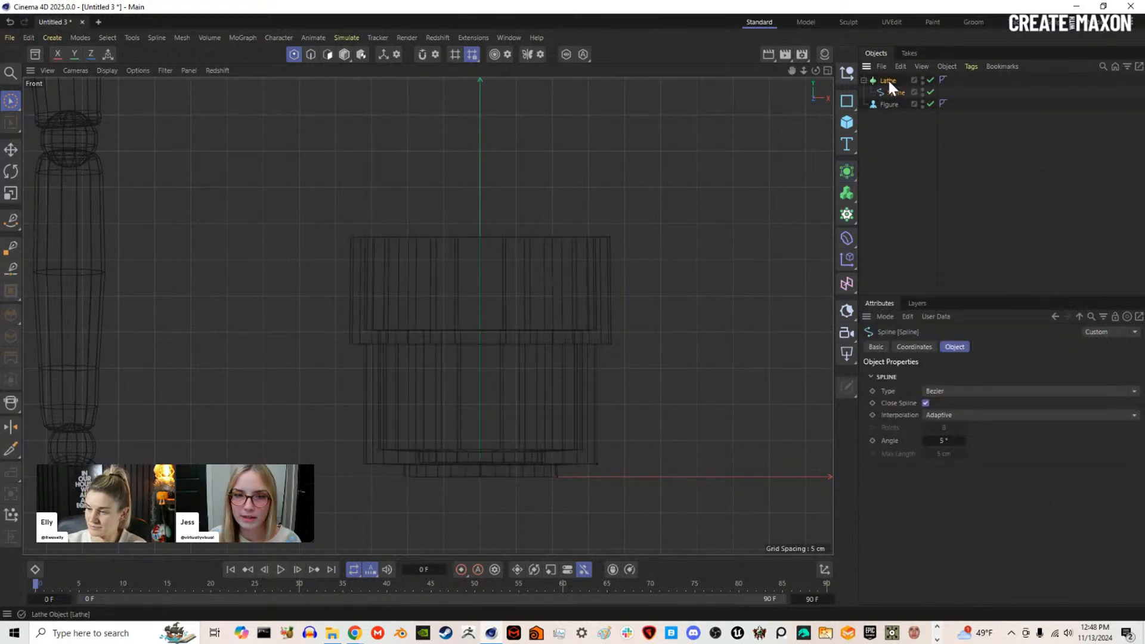
click(889, 81)
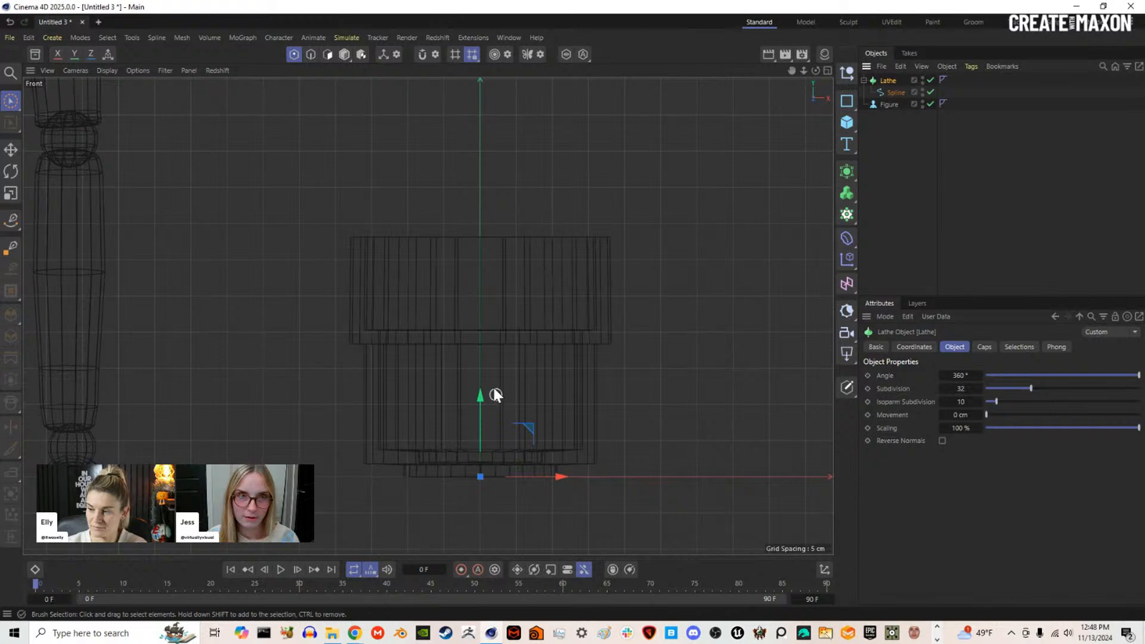
Step: Examine the lathed pot in the perspective view, checking its sides, underside and interior
click(827, 71)
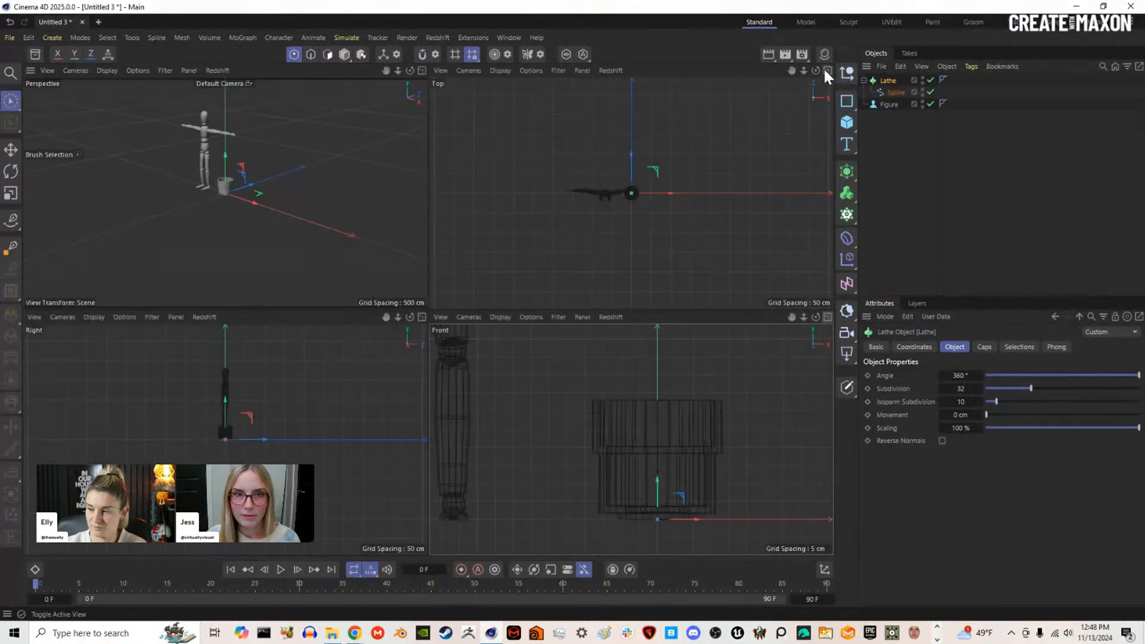
click(422, 70)
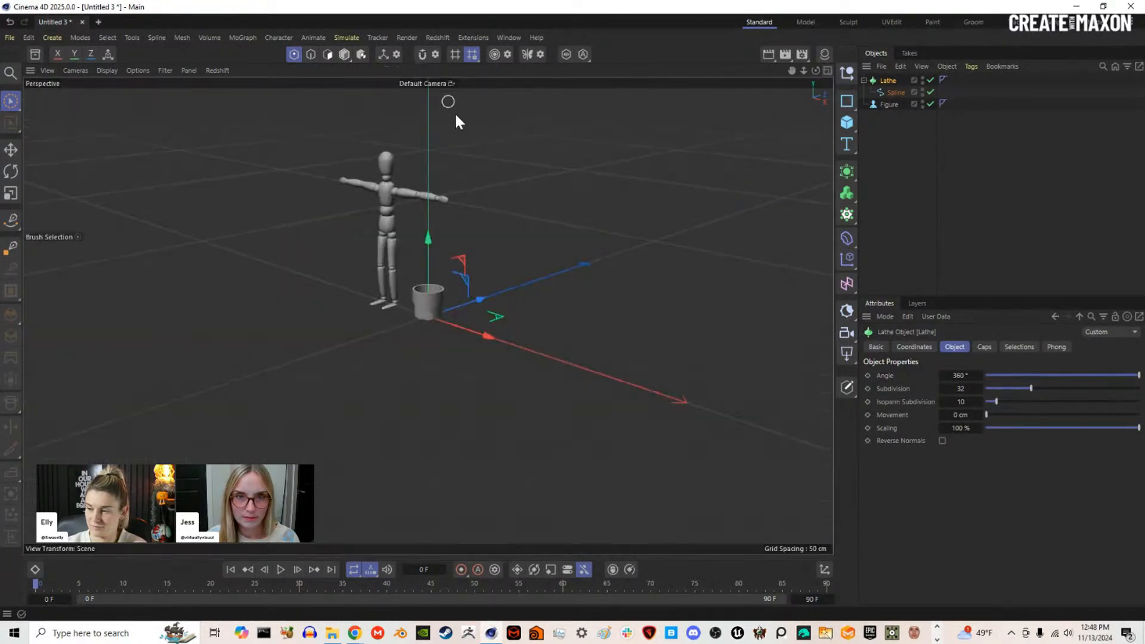
scroll(412, 314, up, 6)
alt+drag(425, 308, 533, 272)
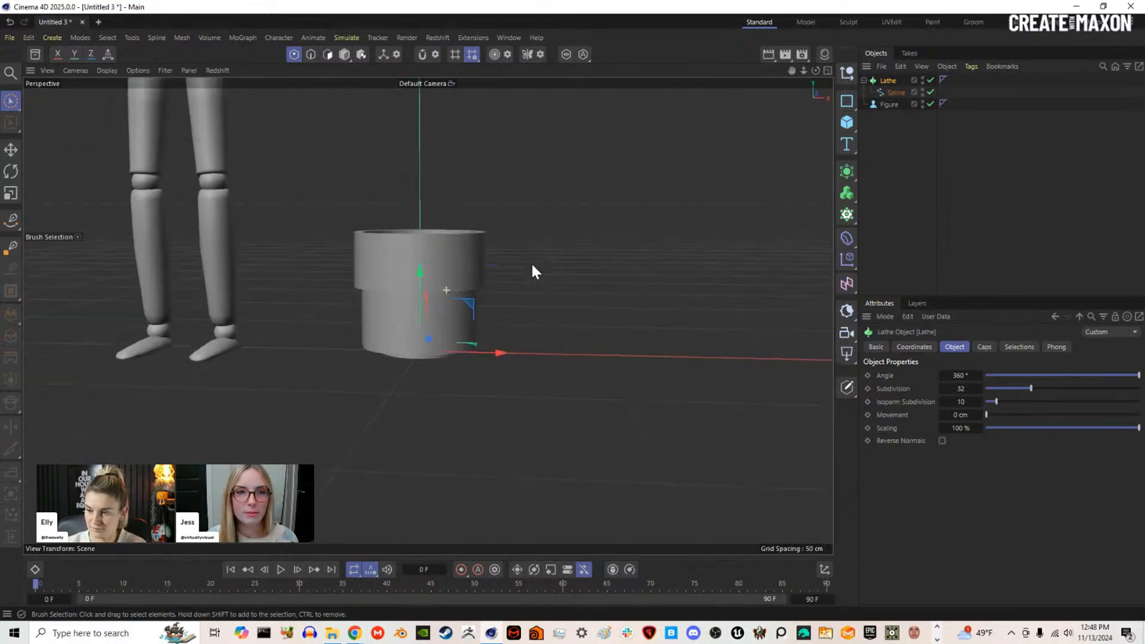
alt+middle_drag(418, 247, 511, 278)
scroll(529, 312, up, 3)
alt+drag(521, 309, 497, 161)
scroll(519, 432, up, 3)
alt+drag(559, 478, 555, 367)
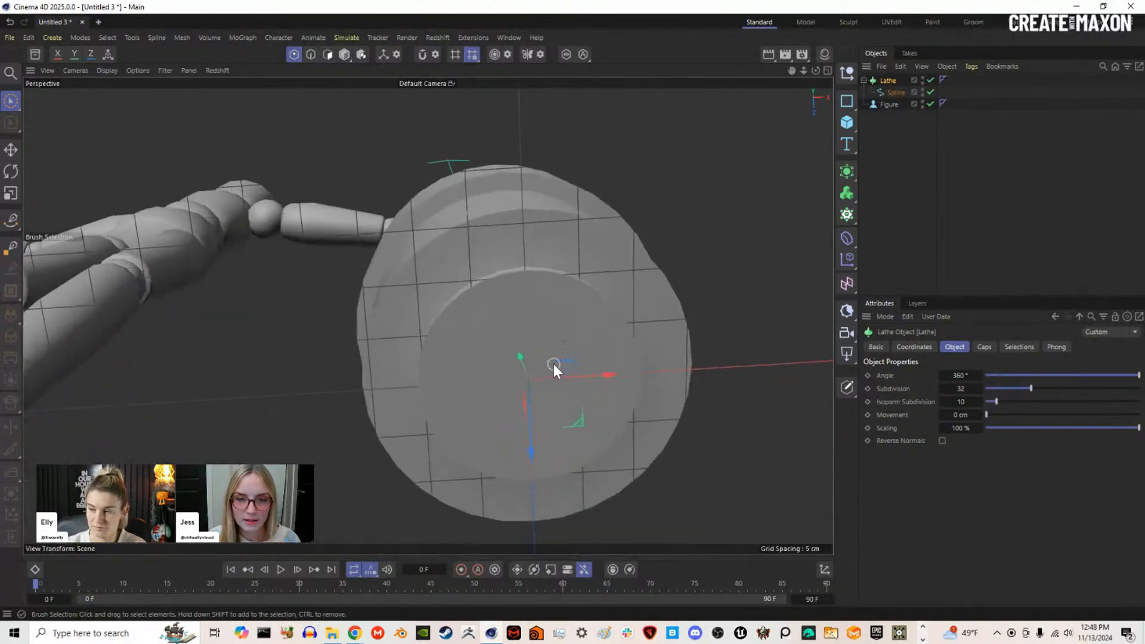
scroll(521, 401, up, 2)
scroll(521, 400, down, 1)
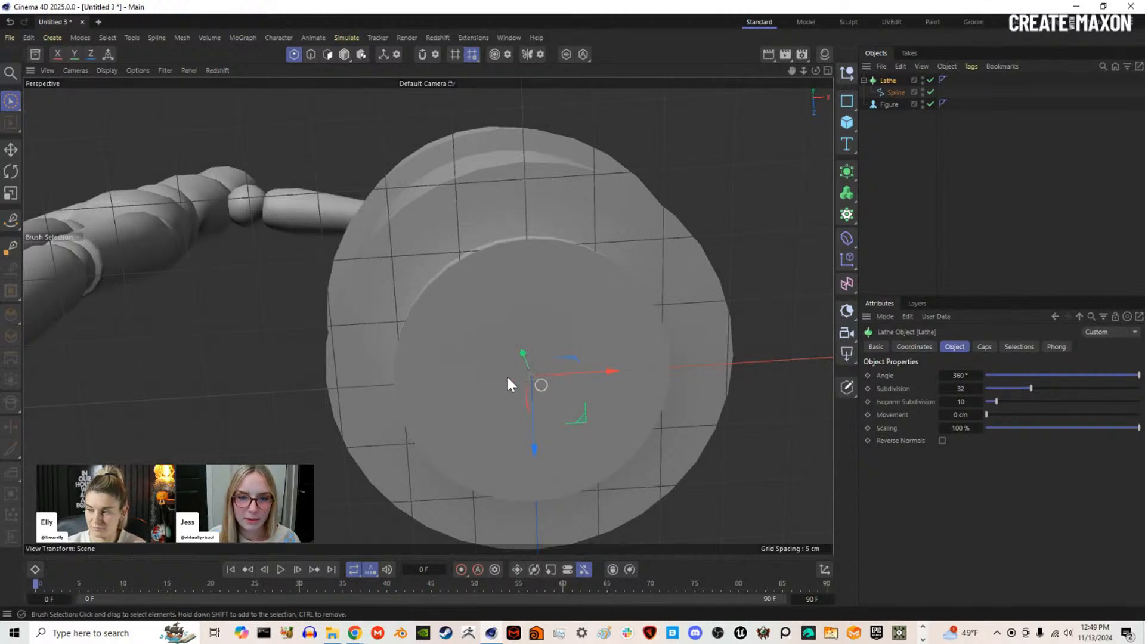
click(892, 92)
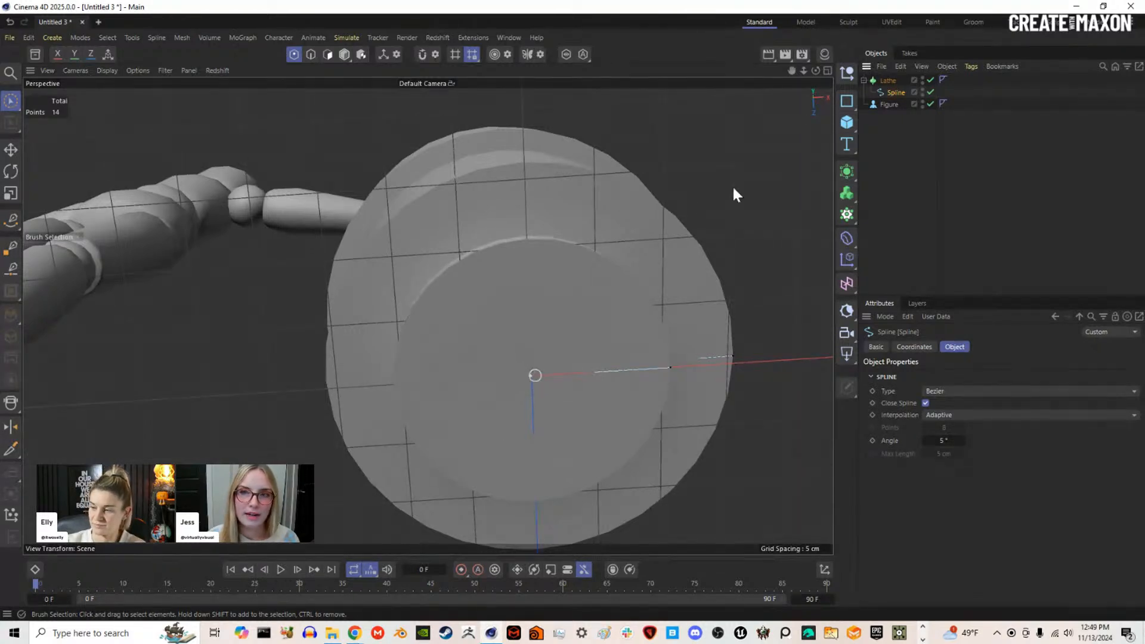
alt+drag(585, 159, 571, 213)
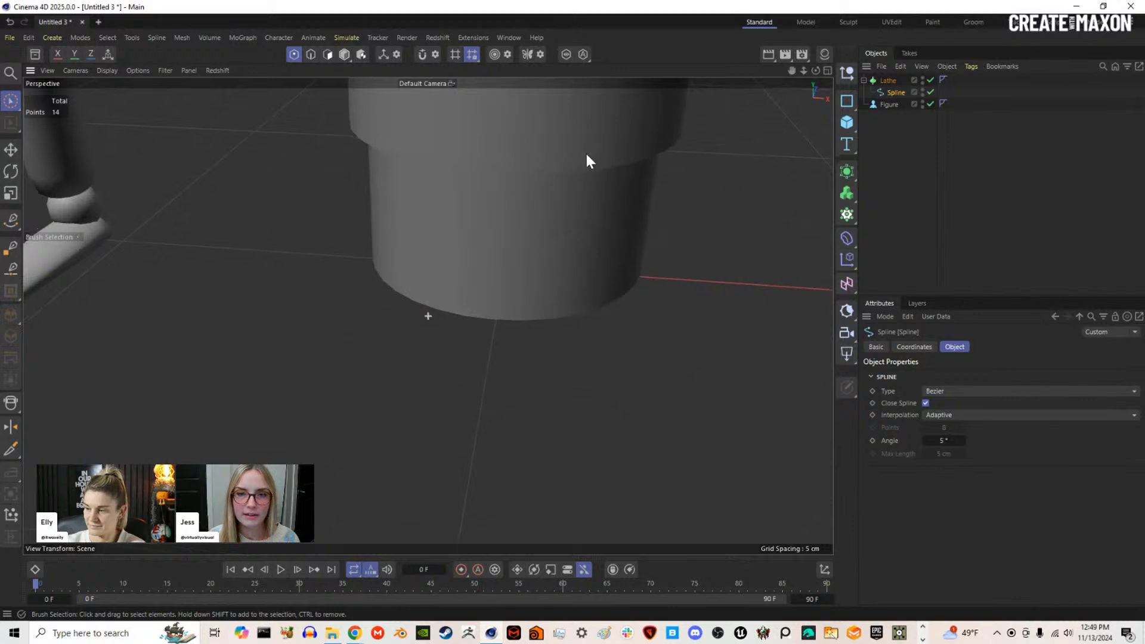
alt+middle_drag(587, 154, 542, 343)
scroll(535, 305, down, 4)
alt+drag(535, 305, 522, 289)
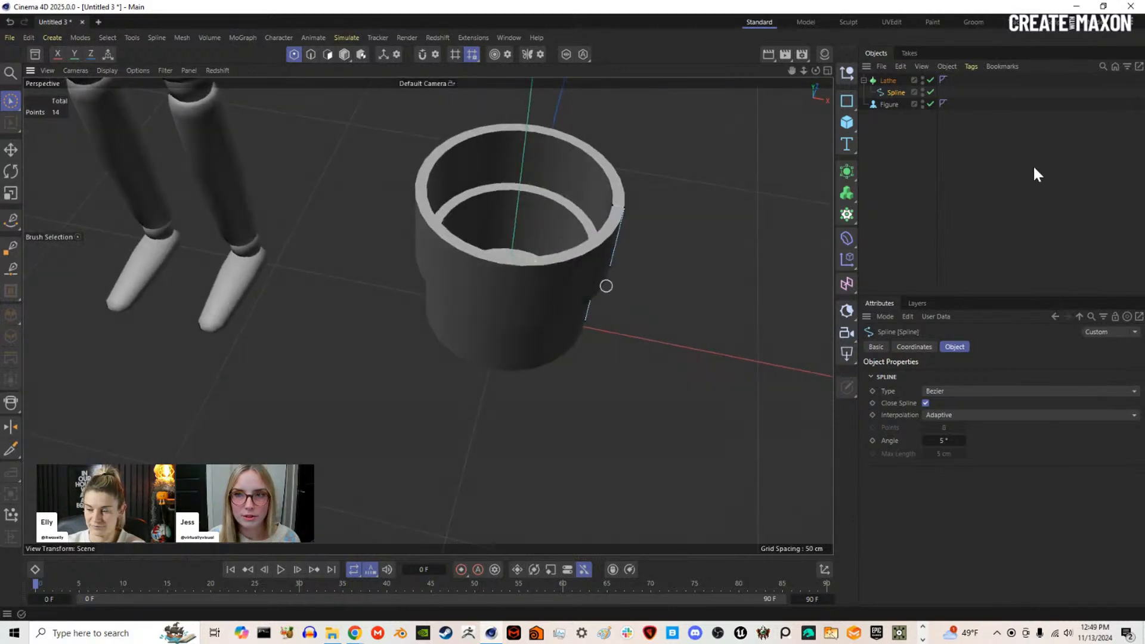
Step: Add a Volume Builder and a Volume Mesher, nesting the Lathe in the builder and the builder in the mesher
click(1036, 173)
click(847, 193)
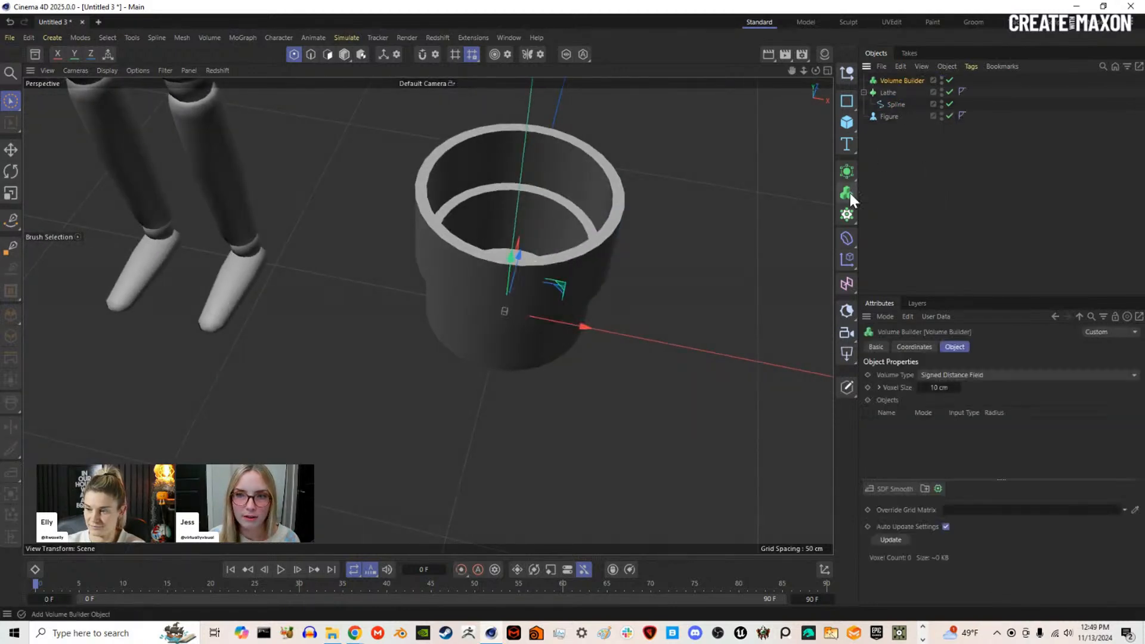
drag(848, 195, 888, 227)
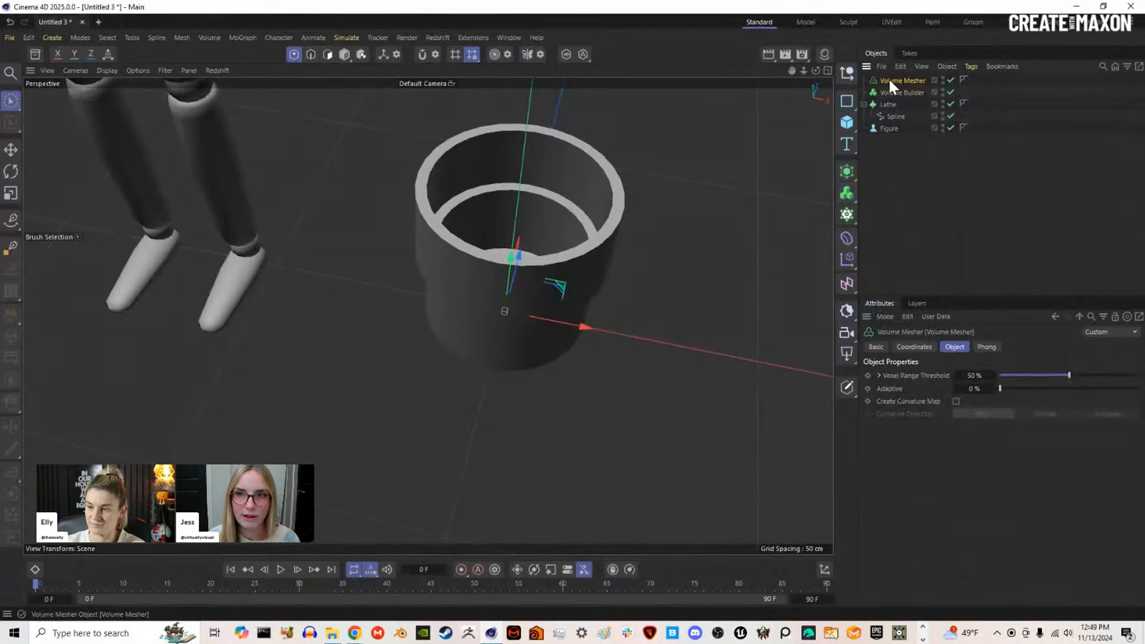
mouse_move(903, 92)
mouse_down()
mouse_move(906, 78)
mouse_move(924, 92)
mouse_up()
alt+middle_drag(569, 272, 513, 334)
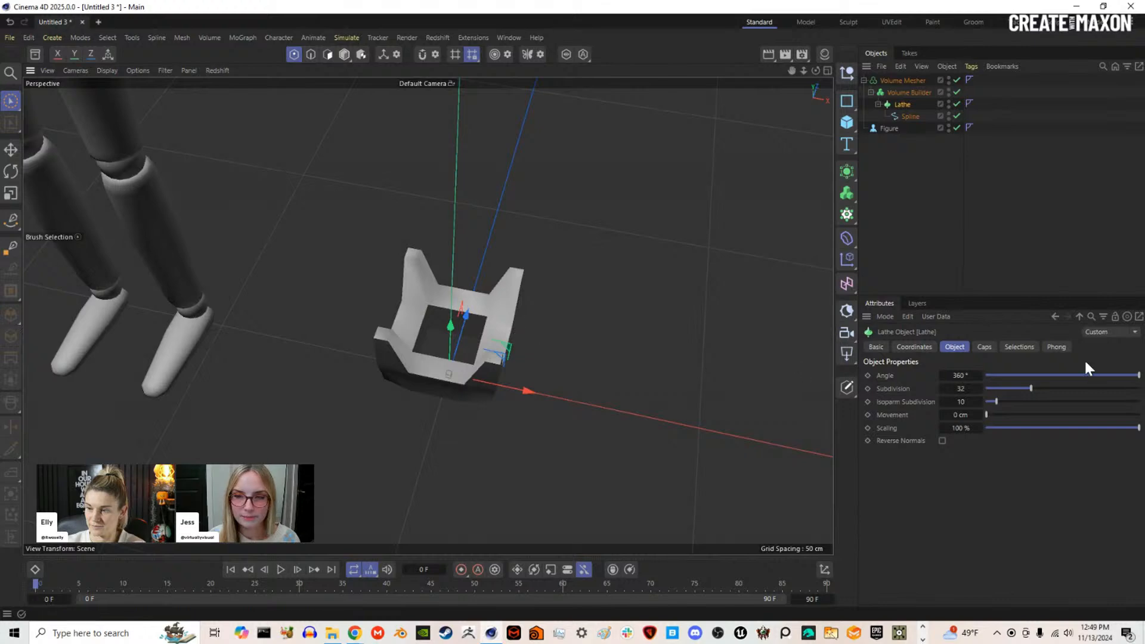
Step: Refine the Volume Builder's voxel size, trying 1 cm before settling on 0.5 cm
click(911, 92)
alt+drag(434, 397, 458, 371)
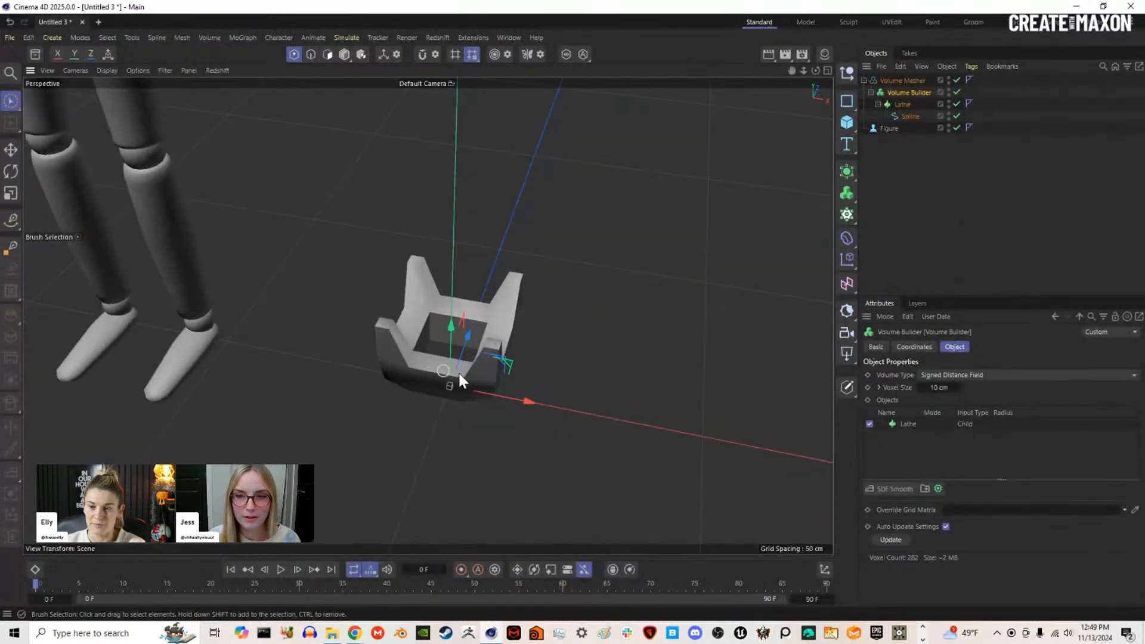
double_click(939, 388)
text(1)
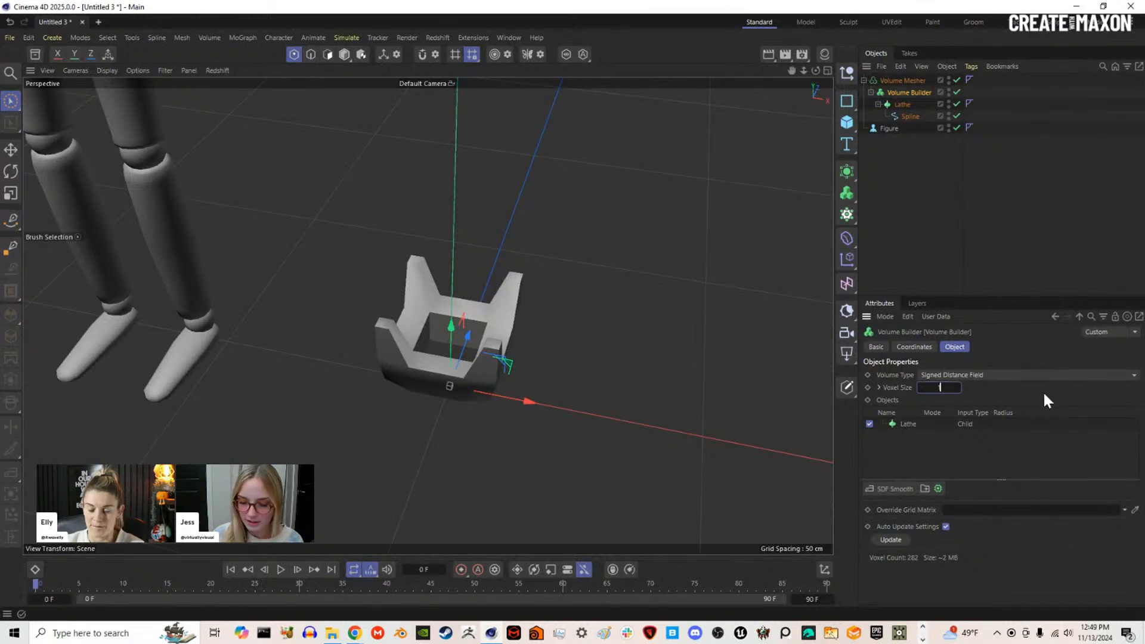
key(Return)
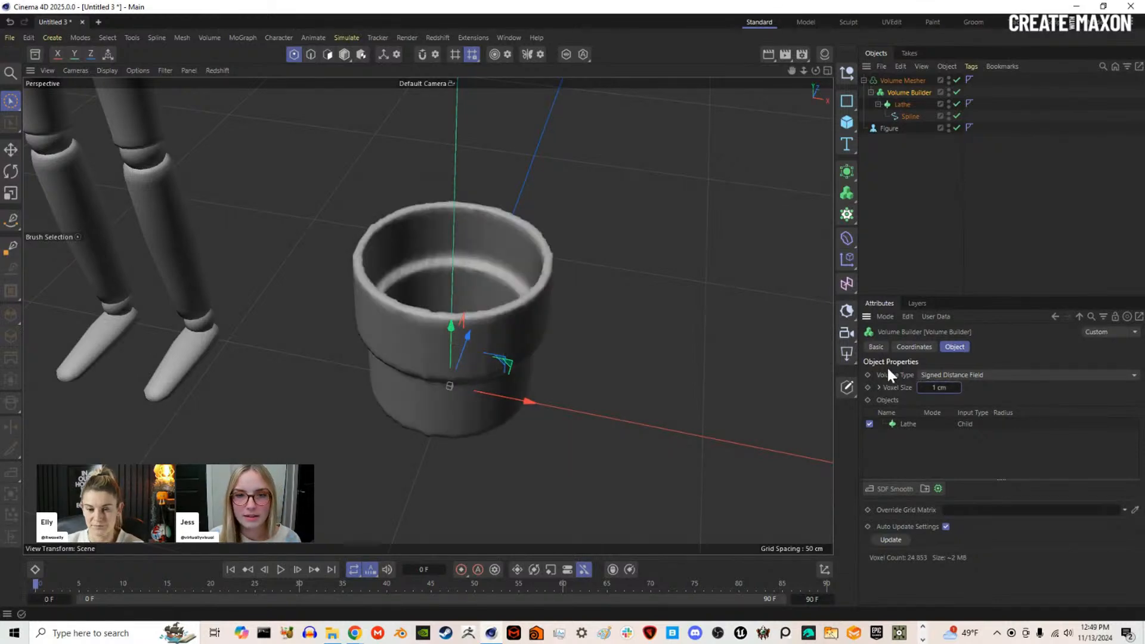
double_click(942, 387)
text(0.5)
key(Return)
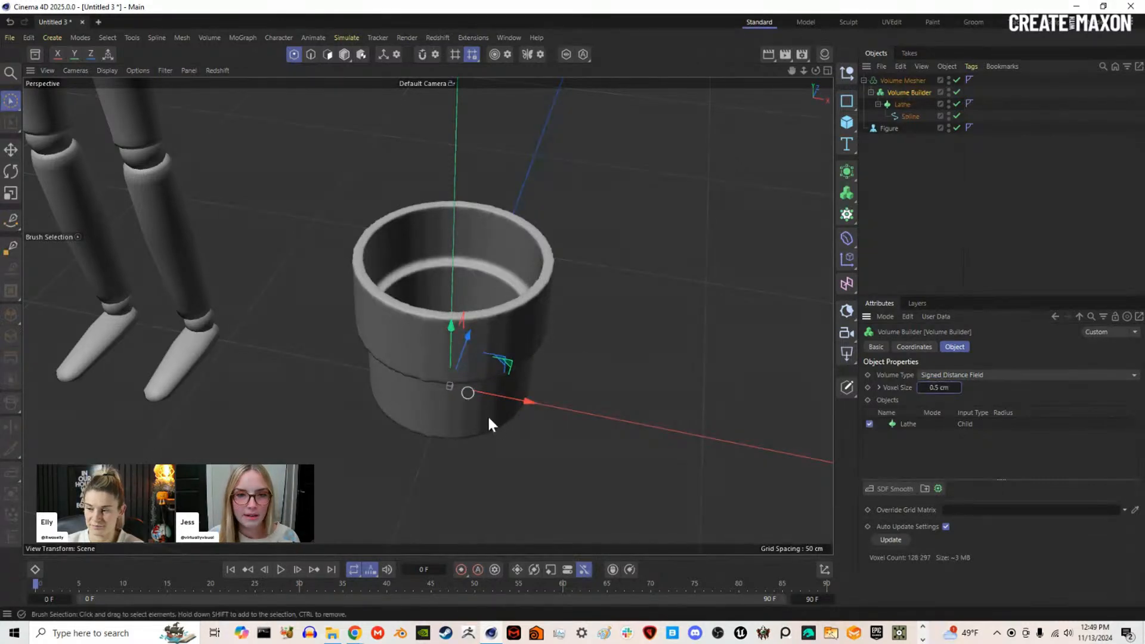
Step: Add an SDF Smooth filter to the Volume Builder and reduce its strength to 19%
alt+drag(464, 371, 457, 287)
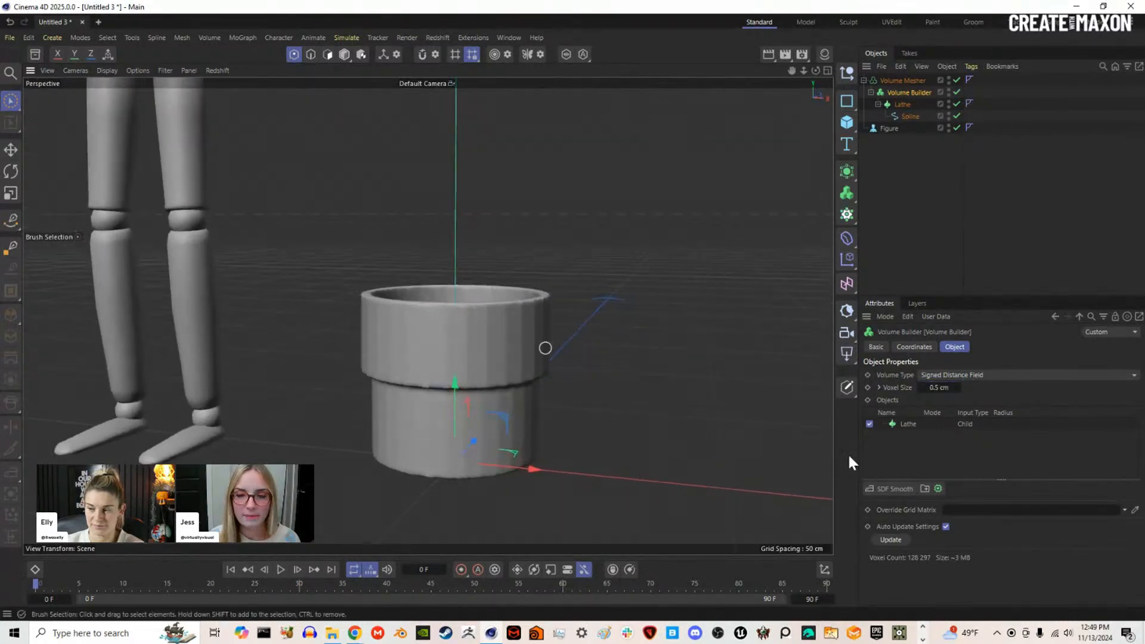
click(898, 486)
drag(1126, 538, 999, 542)
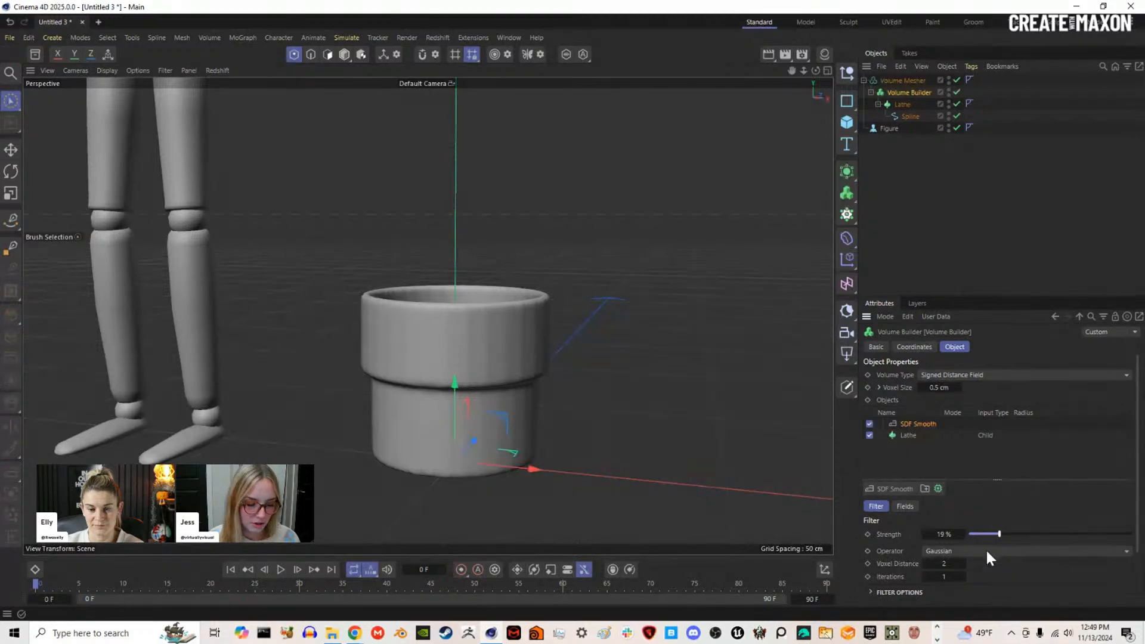
Step: Examine the smoothed pot's base, ledge, rim and interior from several angles
mouse_move(487, 444)
alt+mouse_down()
mouse_move(455, 406)
mouse_move(503, 393)
mouse_move(560, 409)
mouse_move(535, 402)
mouse_move(497, 456)
alt+mouse_up()
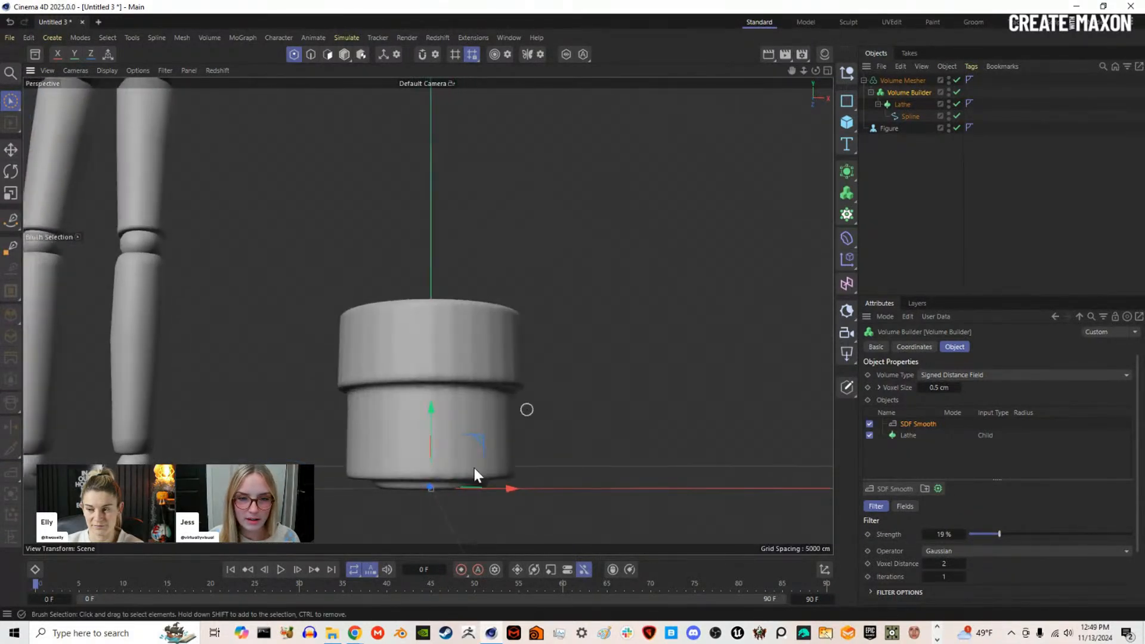
scroll(403, 488, up, 5)
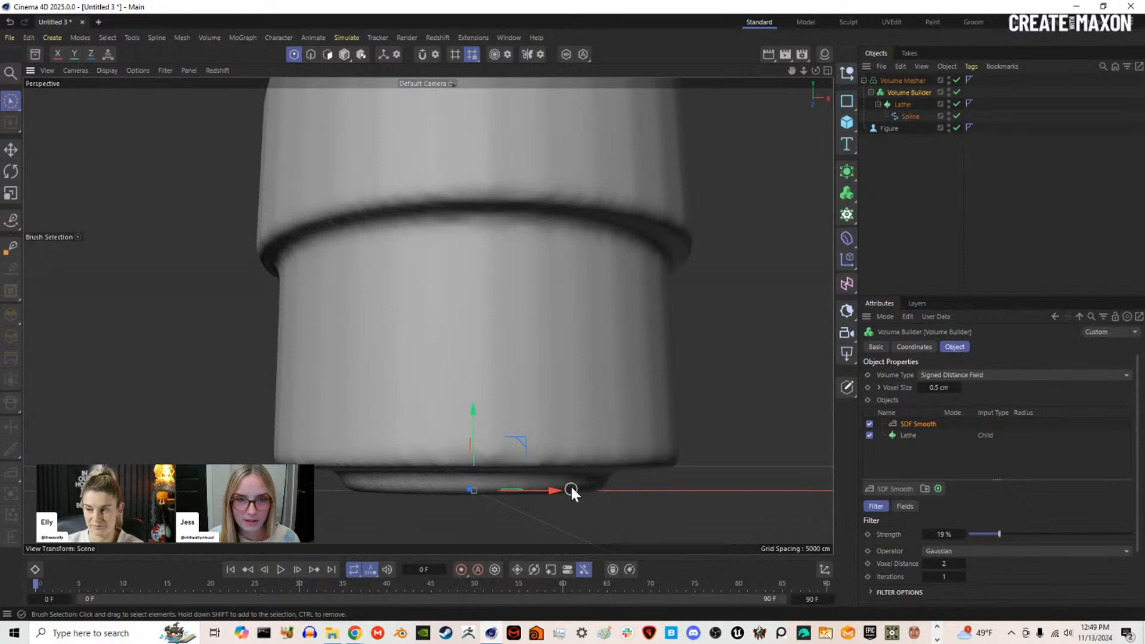
scroll(570, 484, down, 5)
alt+drag(568, 465, 545, 290)
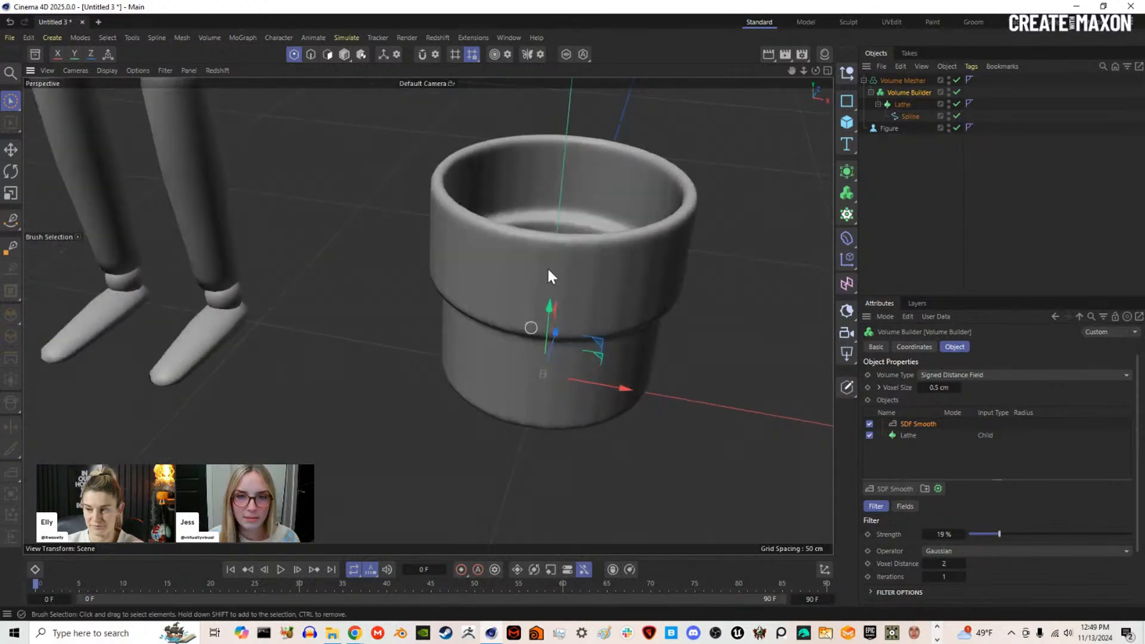
scroll(615, 278, down, 2)
alt+drag(615, 280, 605, 256)
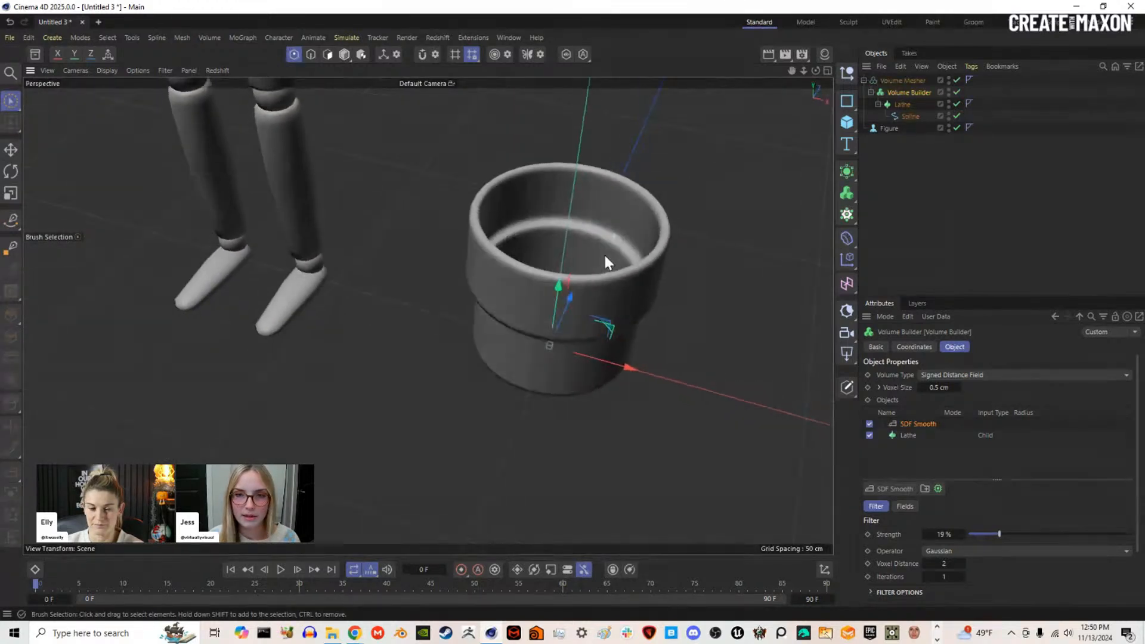
alt+middle_drag(603, 266, 589, 313)
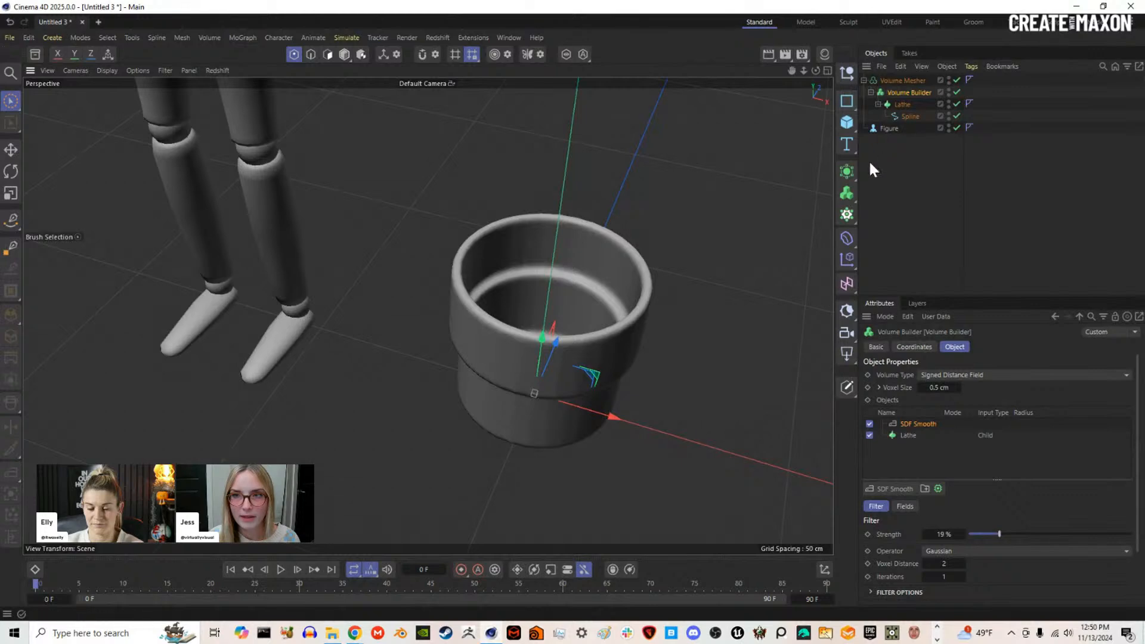
Step: Add a Remesh generator as parent of the Volume Mesher and display the scene with Gouraud Shading (Lines)
click(847, 171)
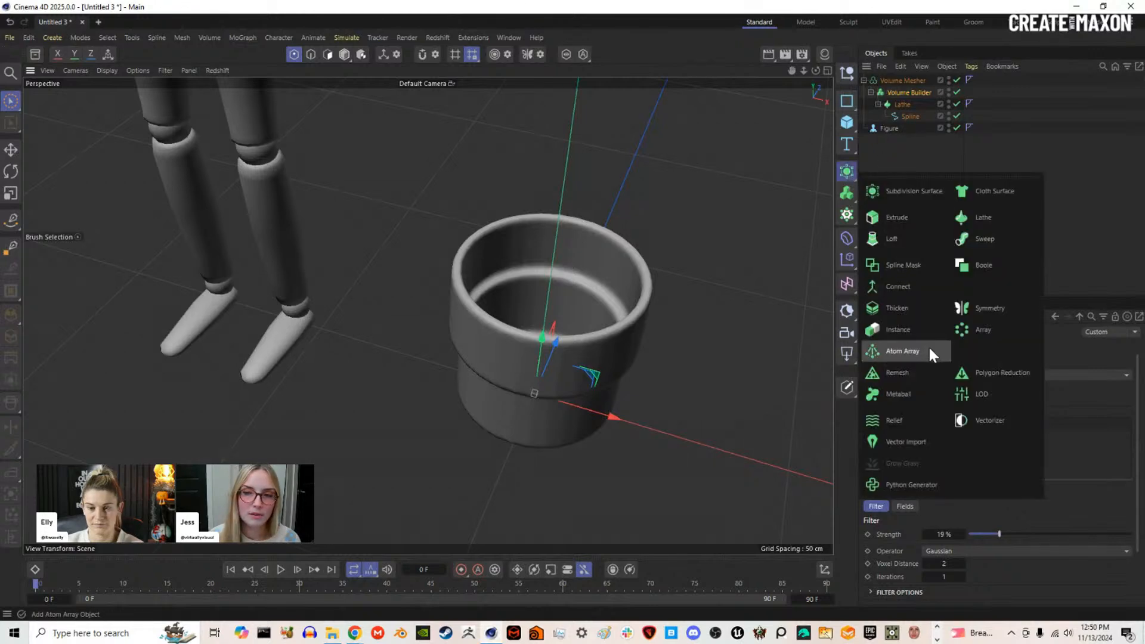
click(910, 376)
drag(893, 92, 892, 78)
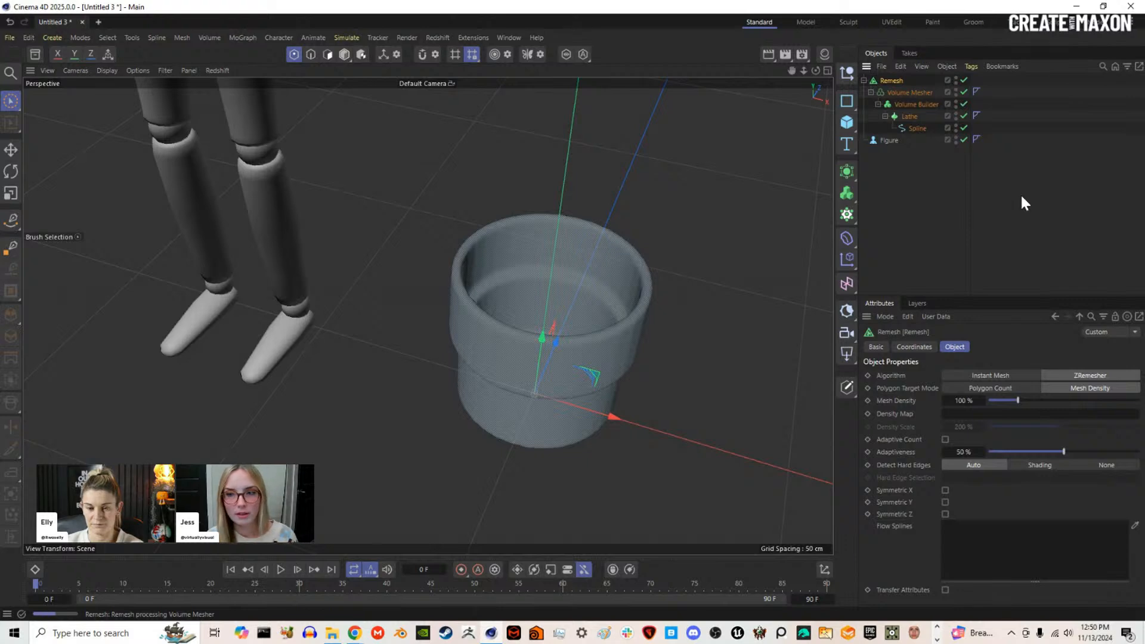
key(n)
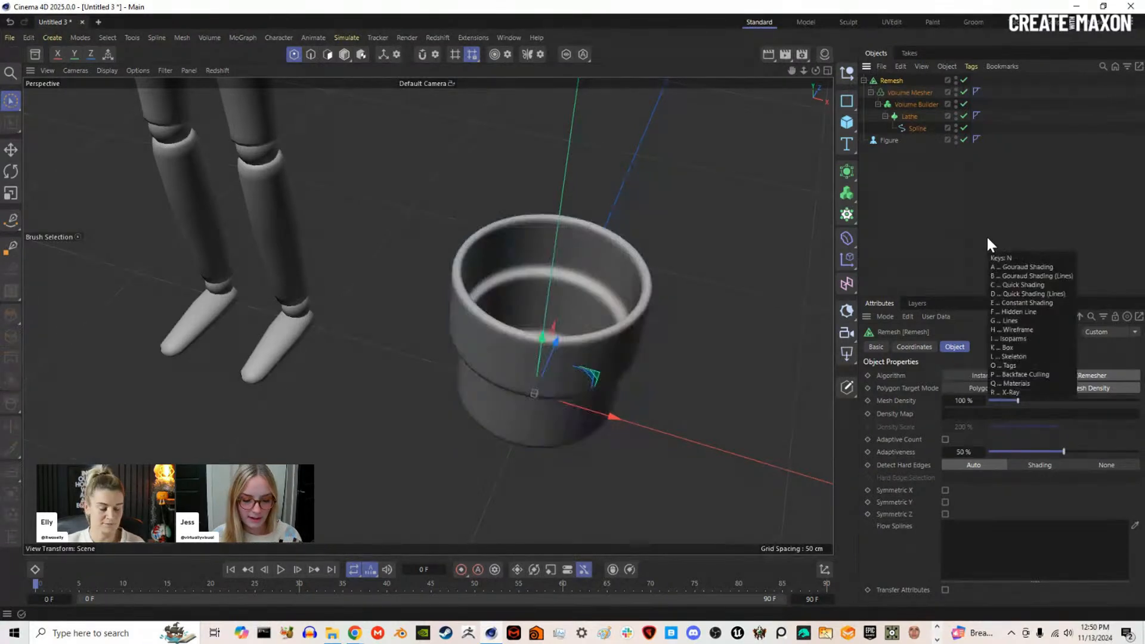
key(b)
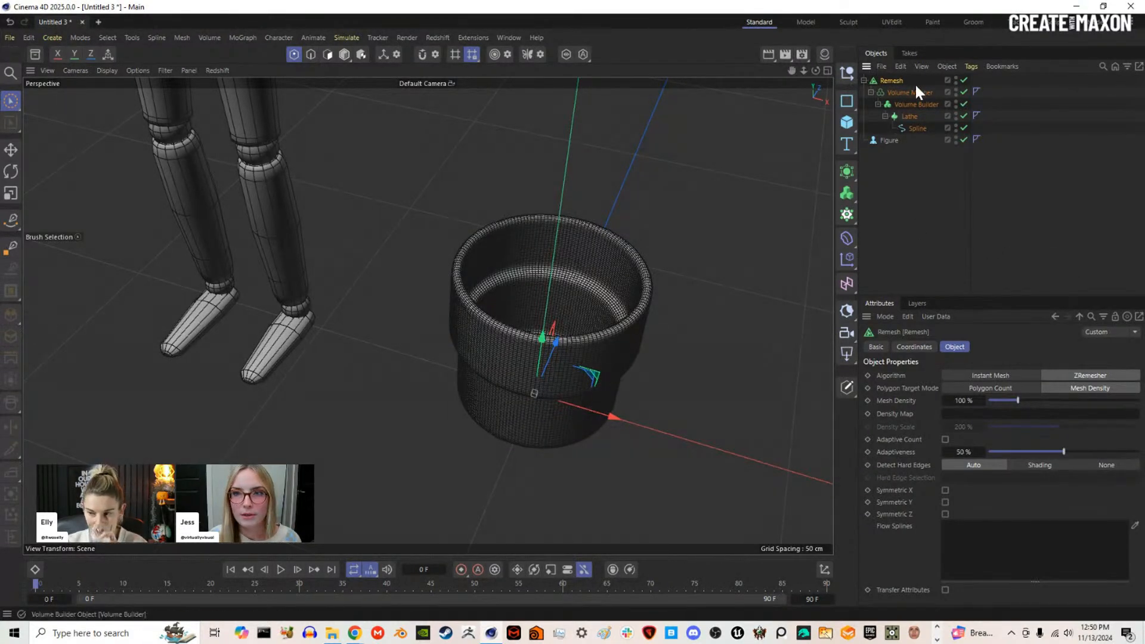
alt+drag(624, 349, 622, 295)
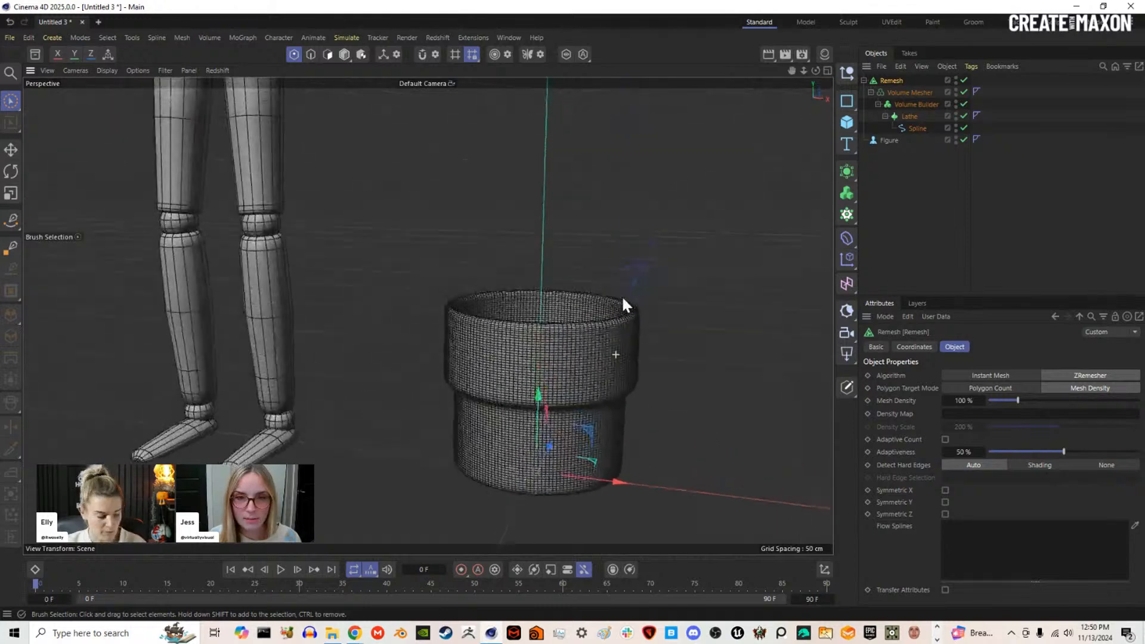
Step: Try a Remesh mesh density of 10% and inspect the polygon flow around the pot
double_click(966, 401)
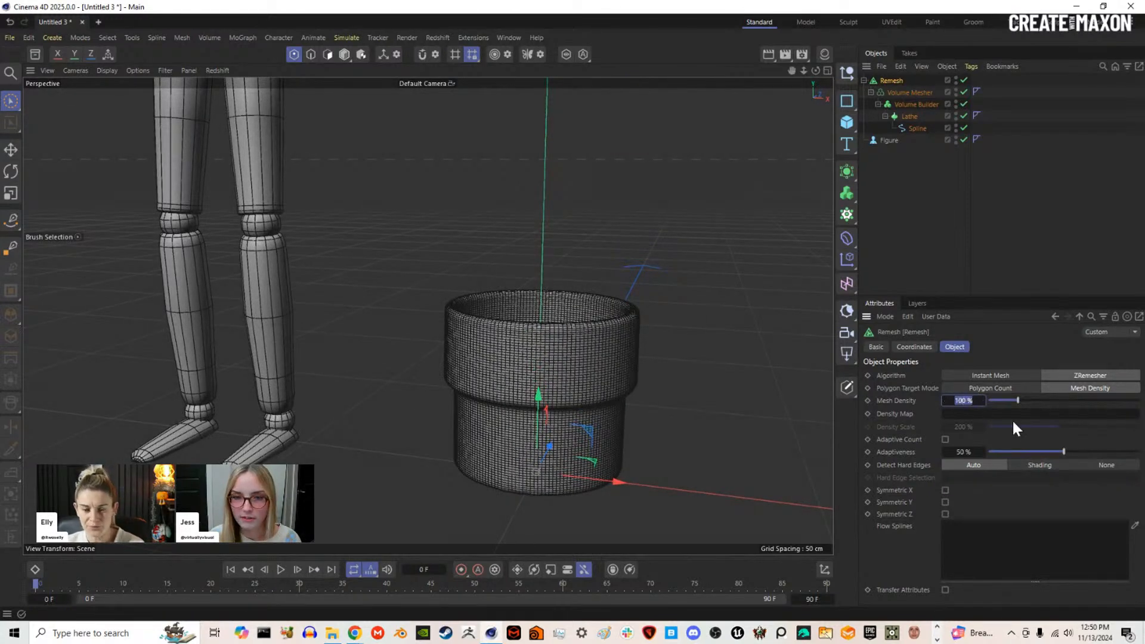
text(10)
key(Return)
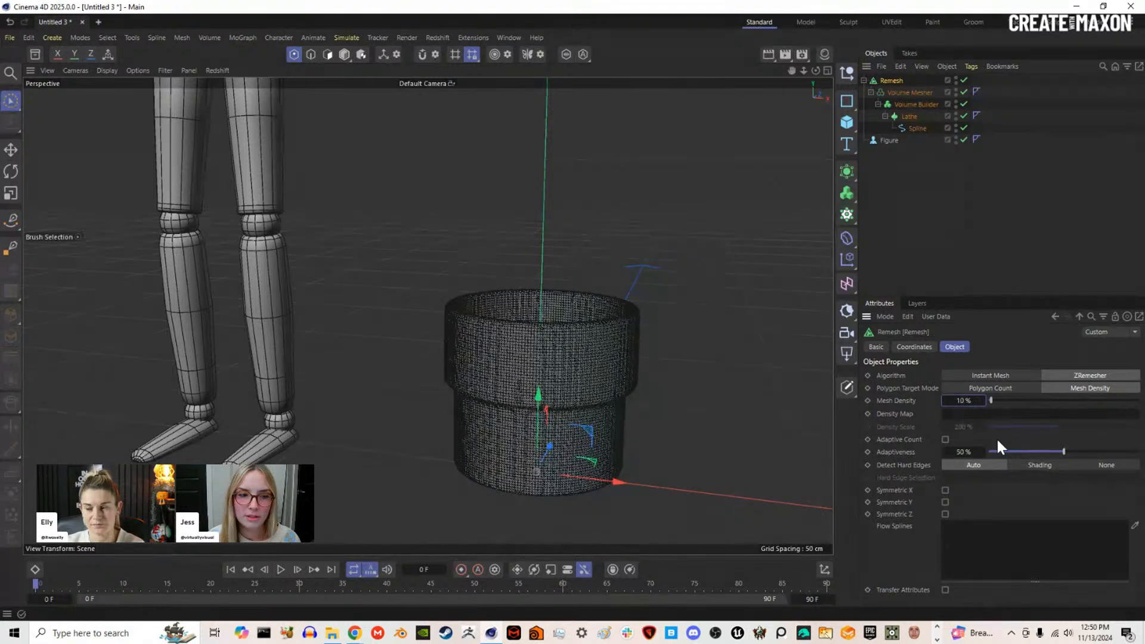
scroll(610, 391, up, 1)
alt+middle_drag(610, 391, 577, 337)
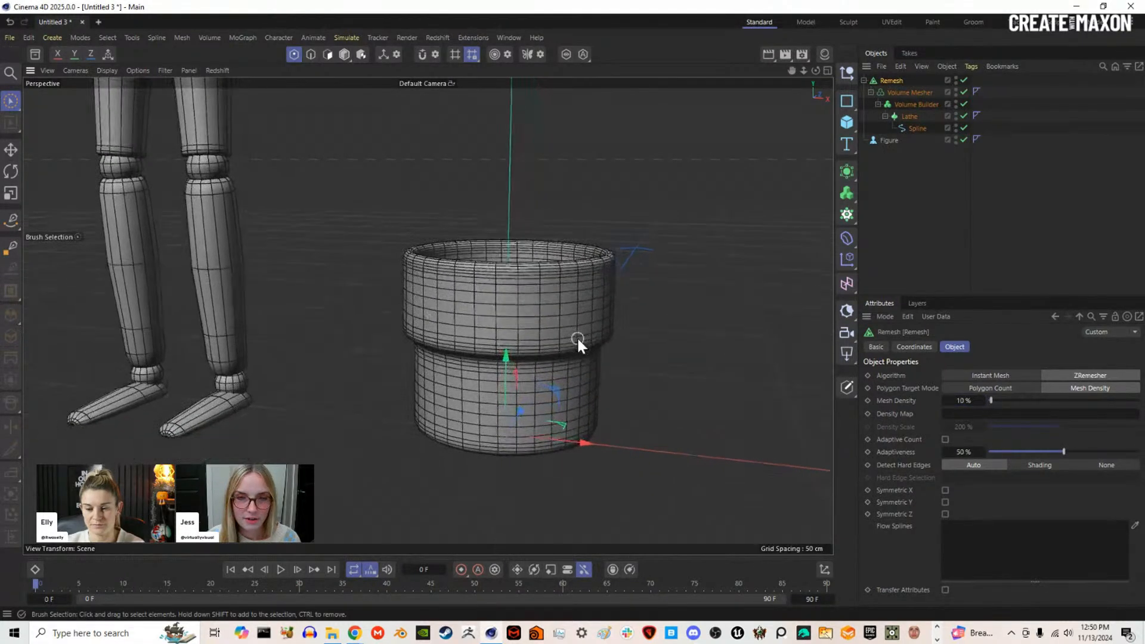
scroll(577, 335, up, 2)
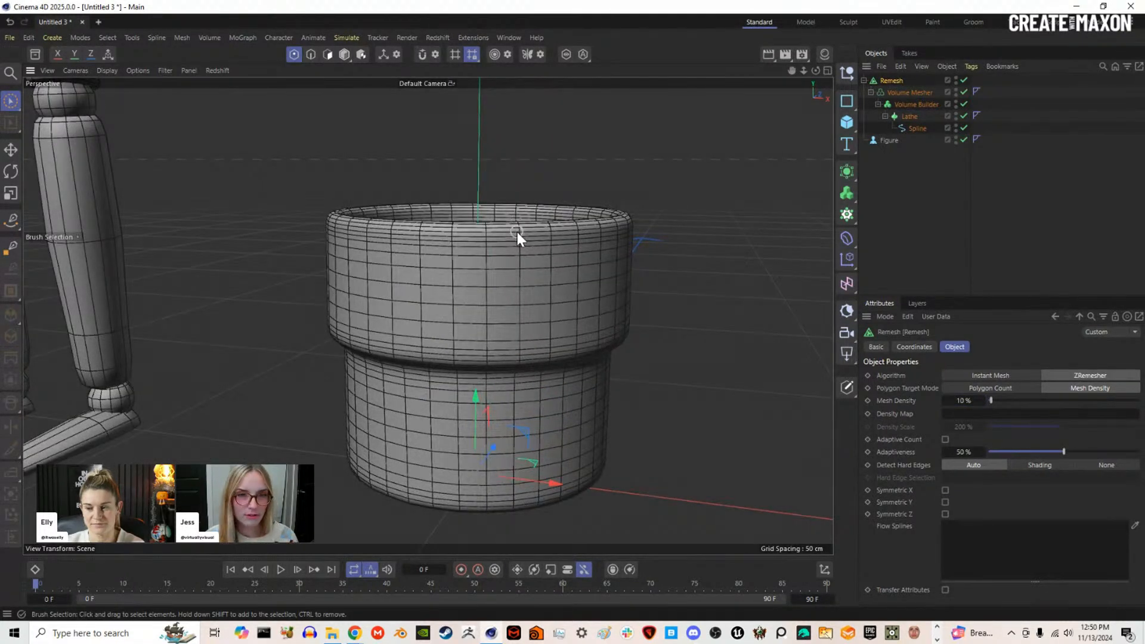
alt+drag(547, 248, 509, 346)
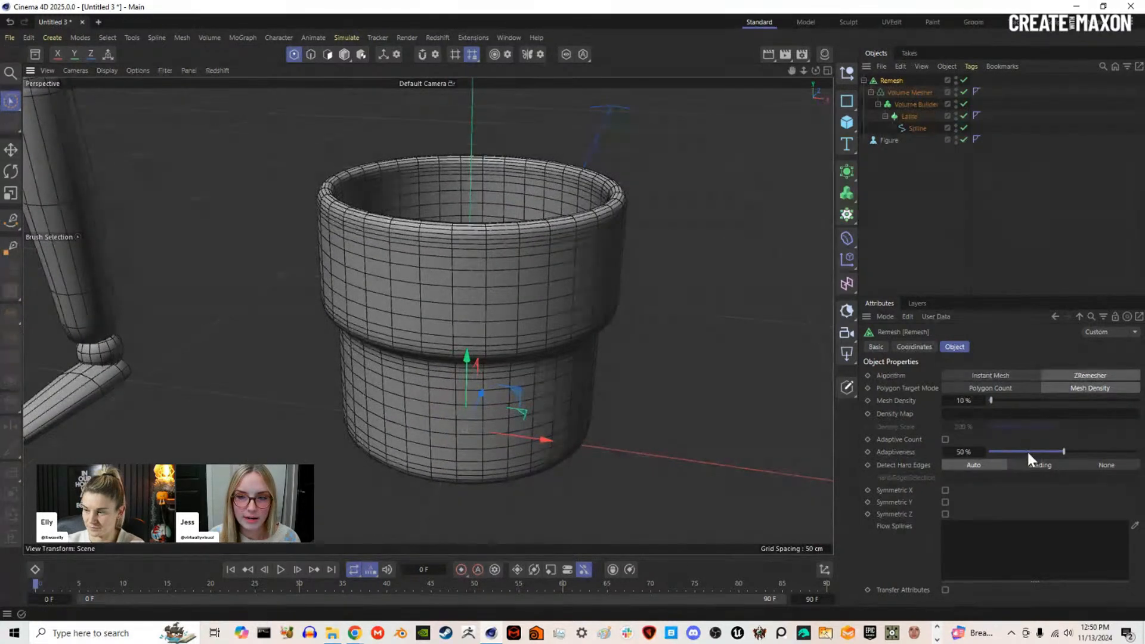
Step: Lower the Remesh adaptiveness to 0% and check how evenly the polygons are distributed
drag(1053, 451, 943, 449)
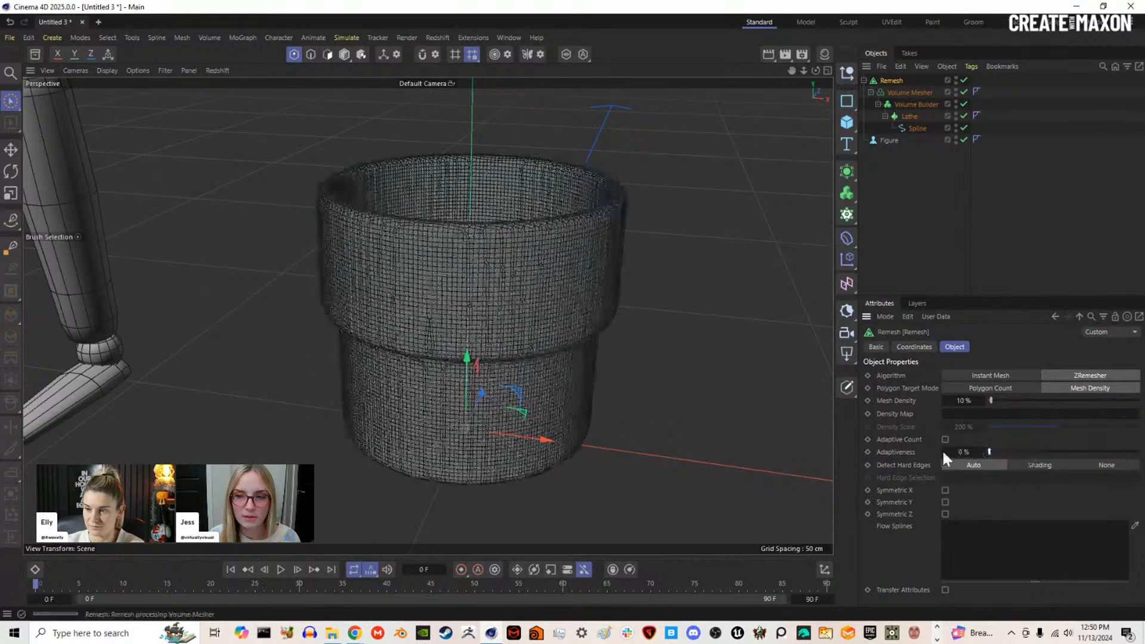
scroll(475, 349, down, 2)
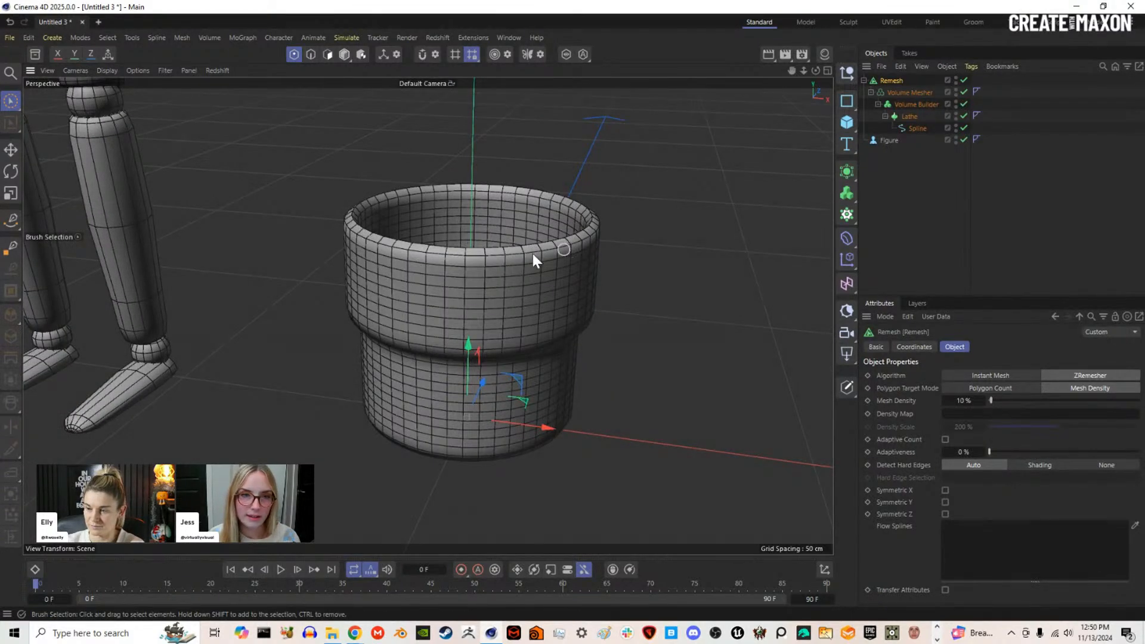
alt+drag(479, 268, 525, 247)
Step: Set the Remesh mesh density to 15% and check the pot's topology
double_click(964, 400)
text(15)
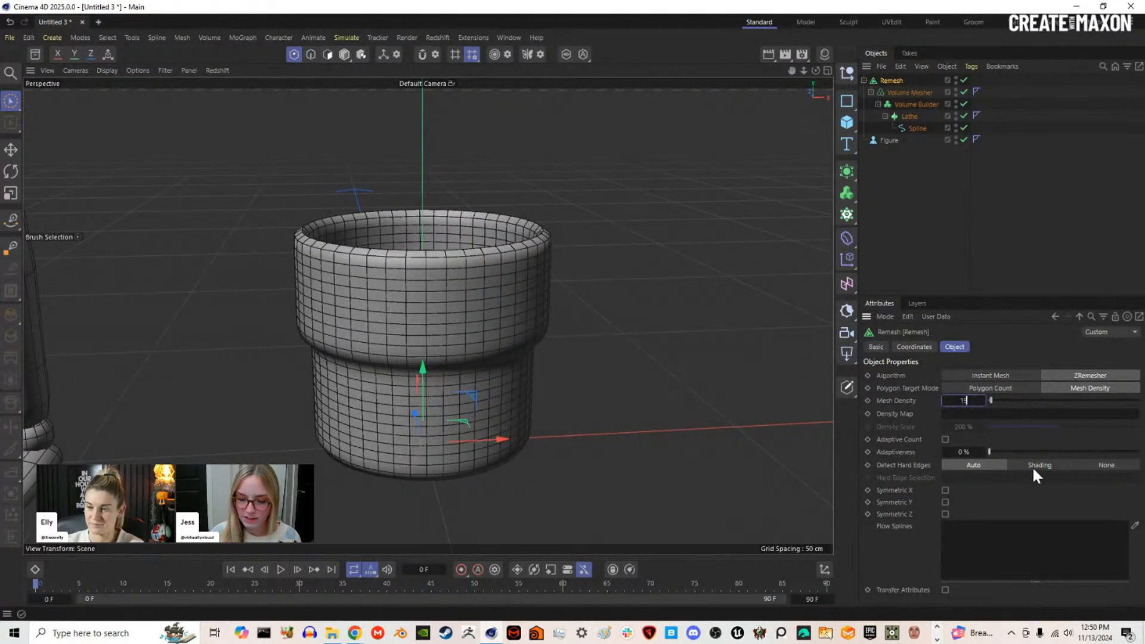
key(Return)
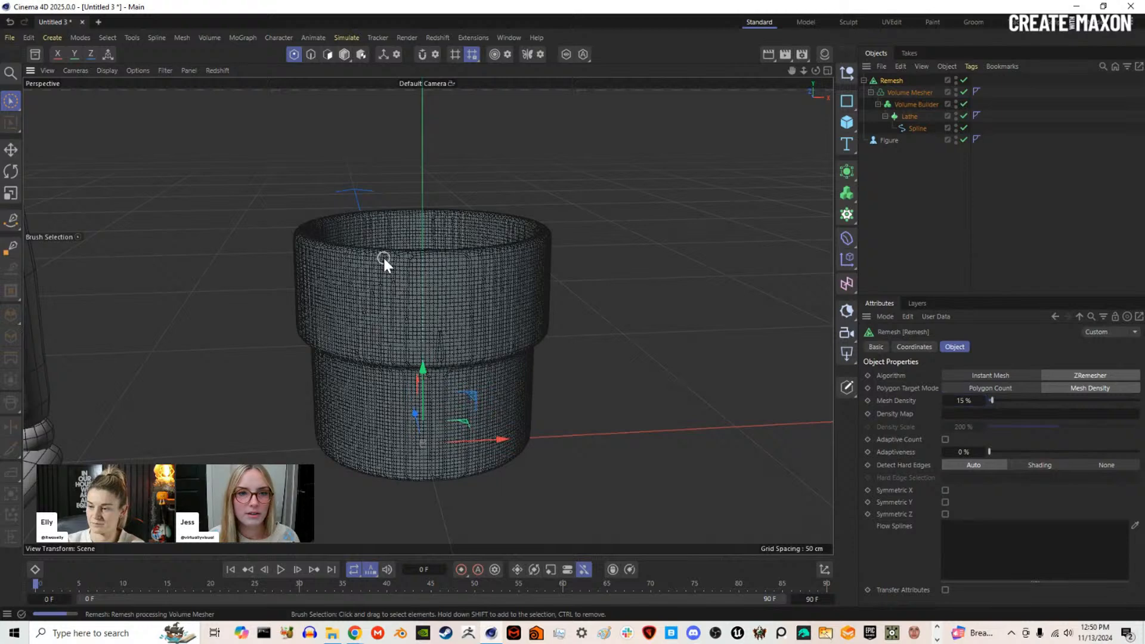
scroll(383, 256, up, 2)
alt+drag(385, 267, 350, 274)
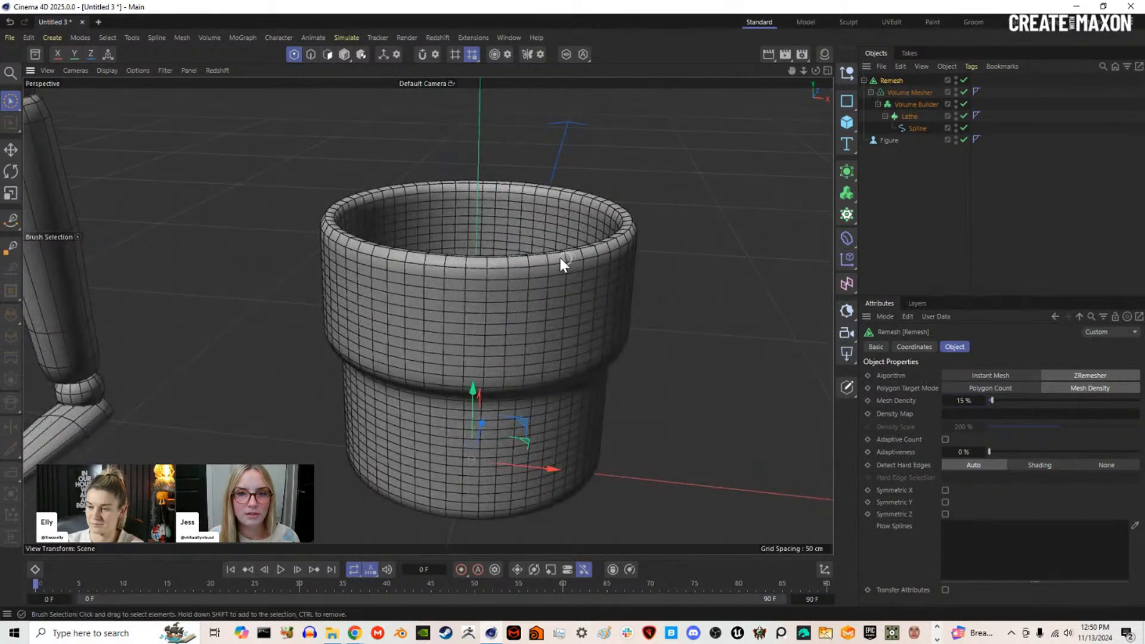
scroll(474, 277, down, 2)
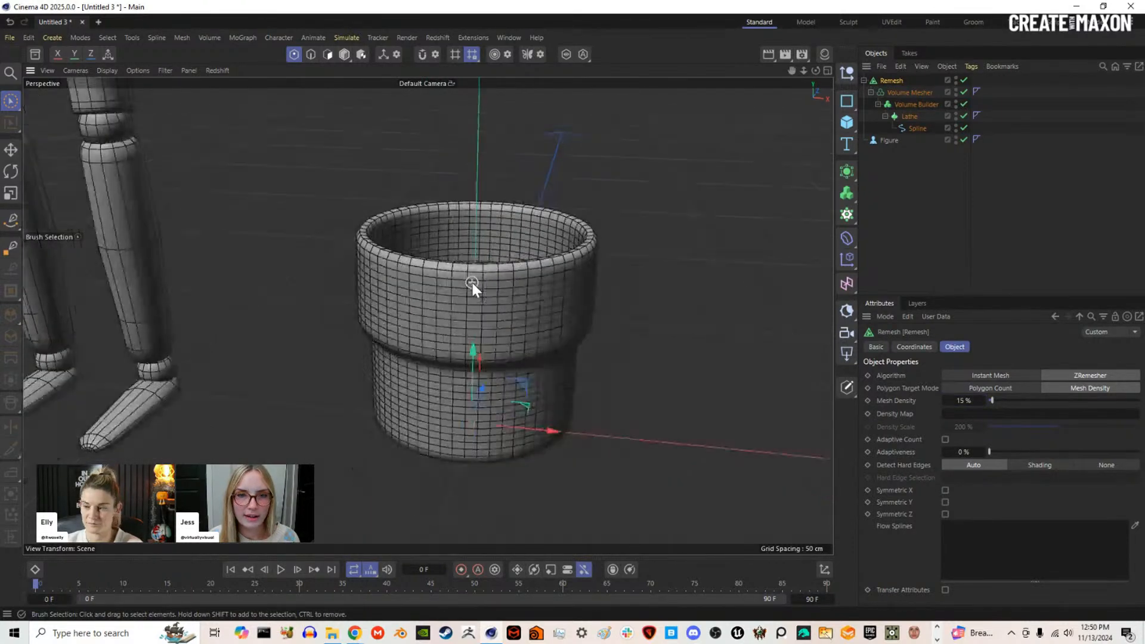
Step: Convert the Remesh hierarchy with Connect Objects + Delete and rename the resulting object as glass
right_click(897, 78)
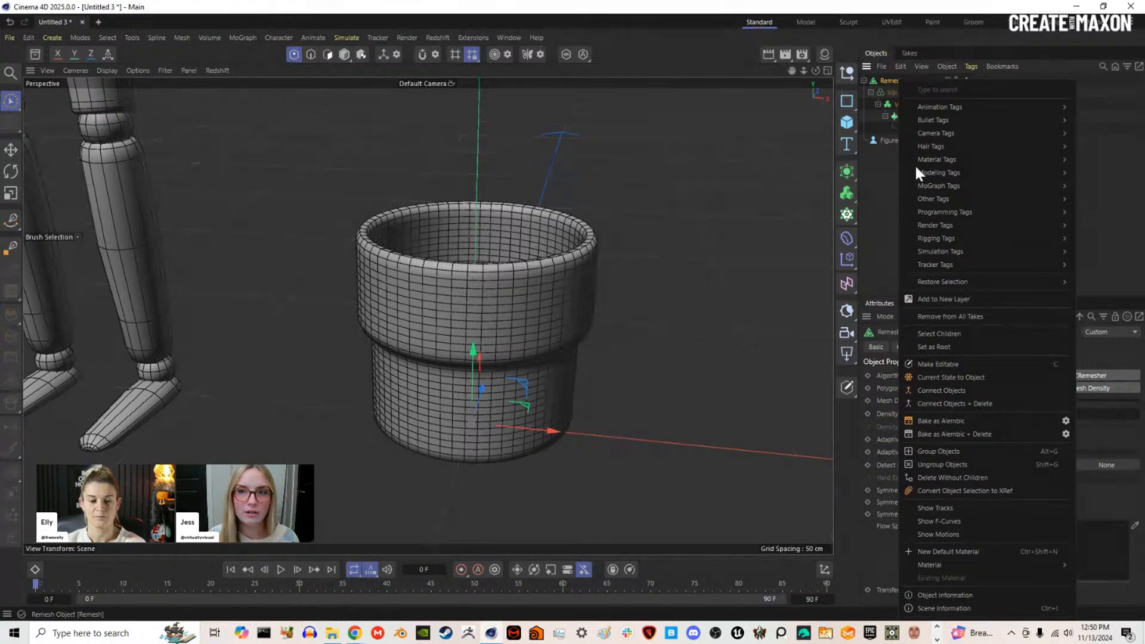
click(976, 403)
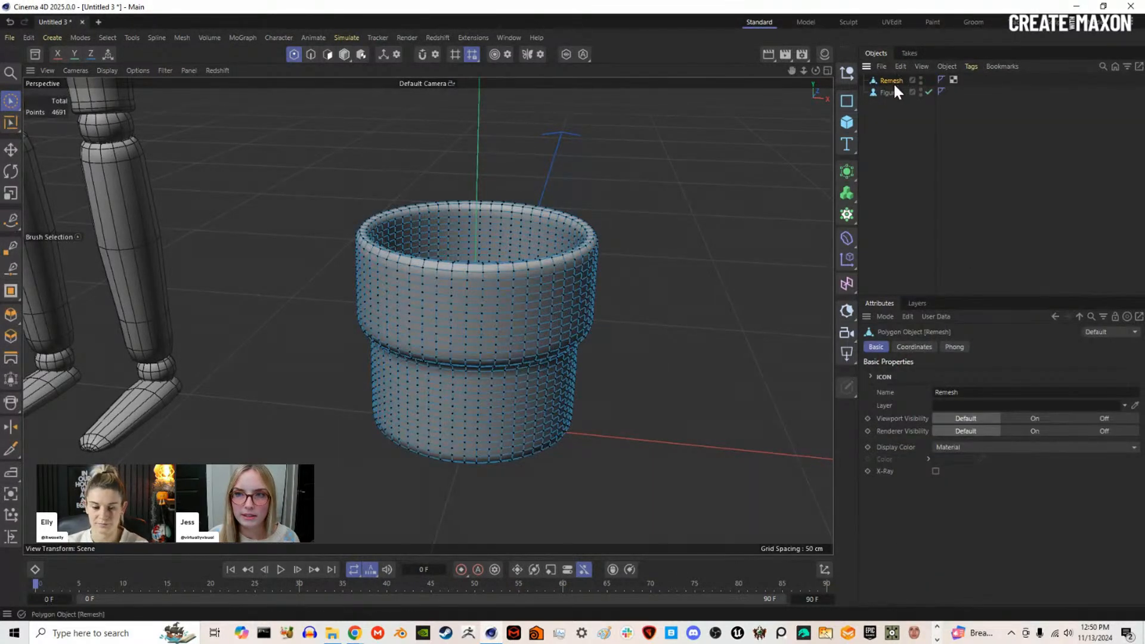
double_click(892, 81)
text(glass)
key(Return)
click(899, 136)
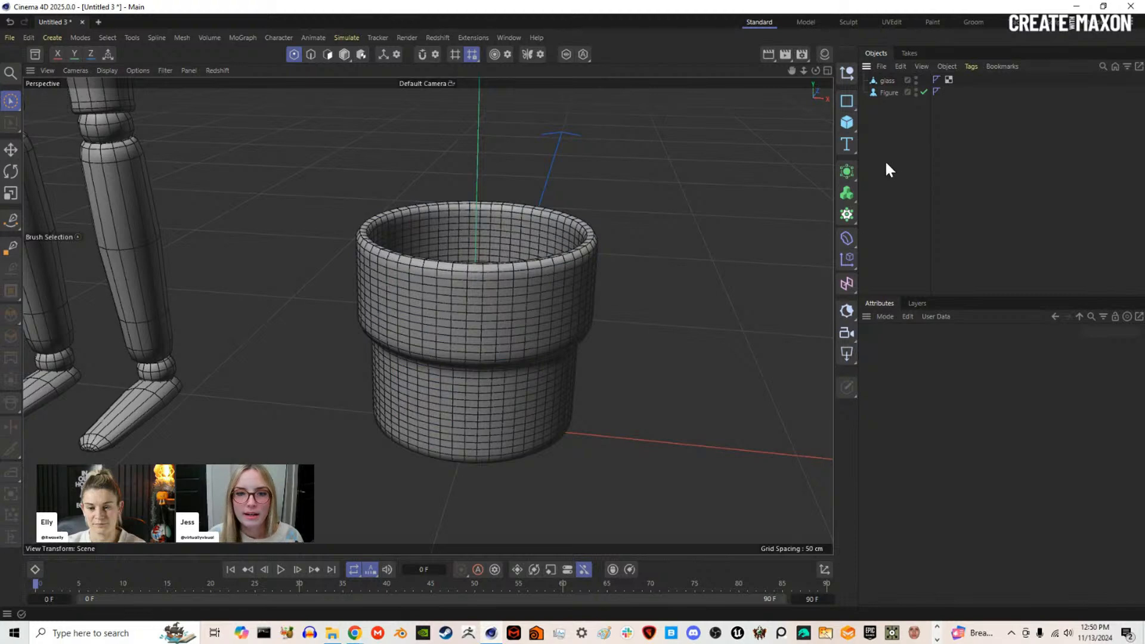
Step: Select the glass object and switch to polygon mode for editing its faces
click(884, 80)
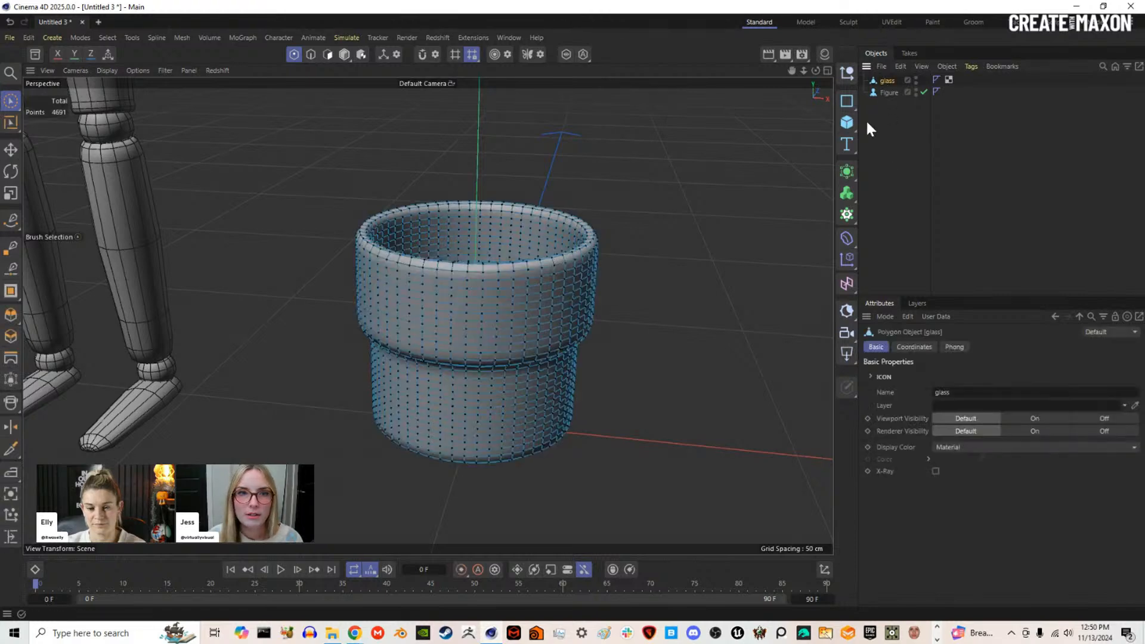
click(329, 57)
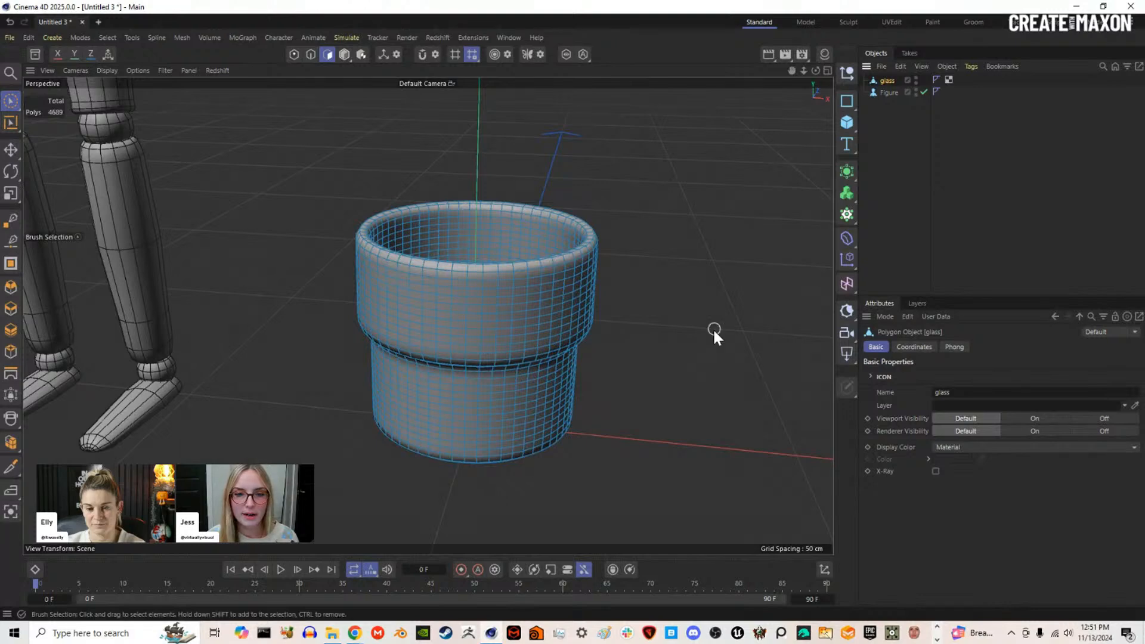
scroll(714, 331, down, 2)
alt+drag(713, 331, 652, 342)
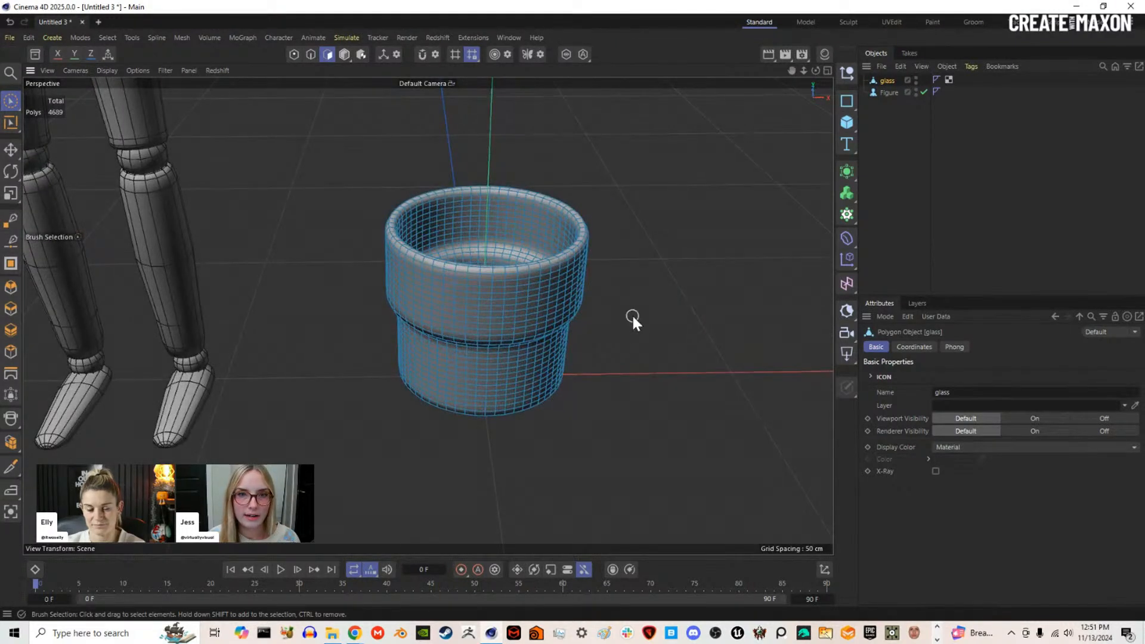
click(11, 122)
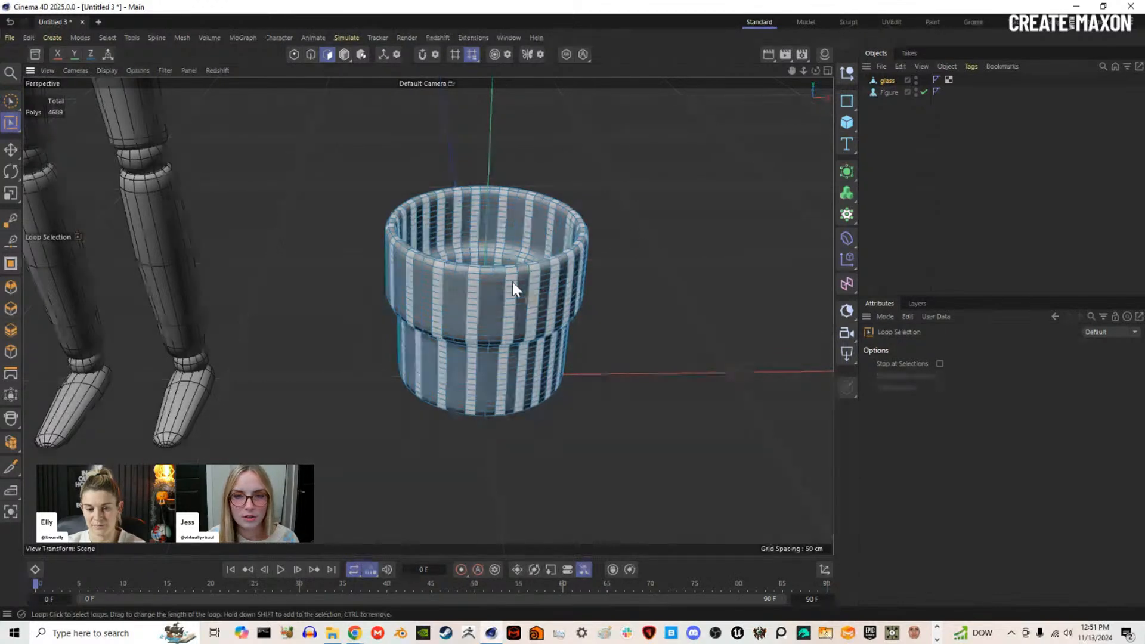
alt+drag(493, 287, 507, 260)
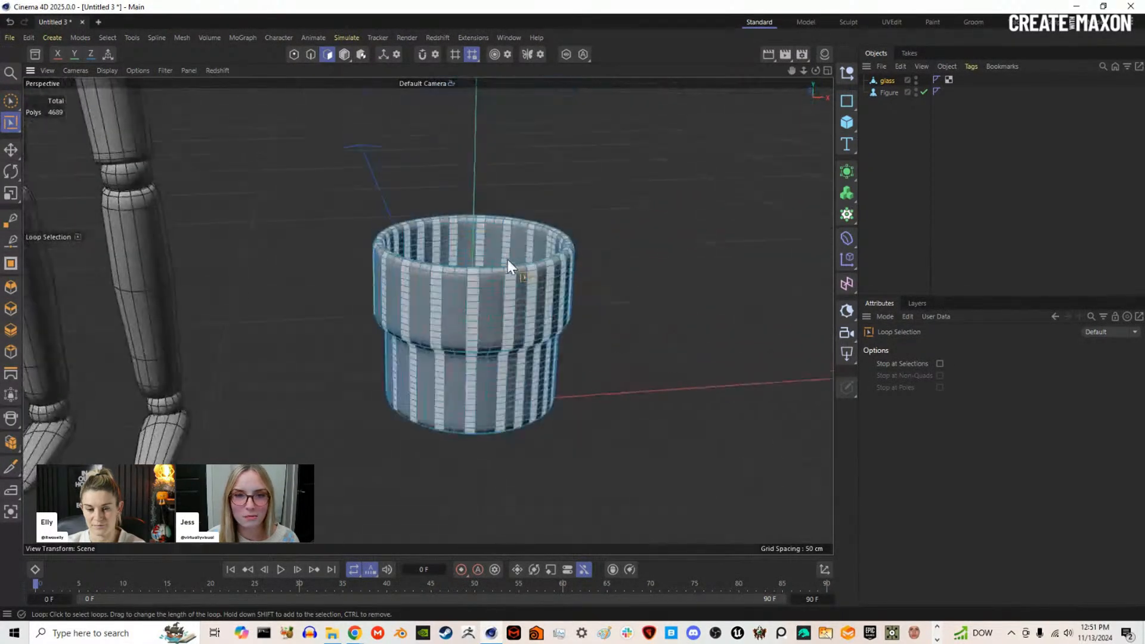
click(10, 101)
click(12, 99)
click(45, 119)
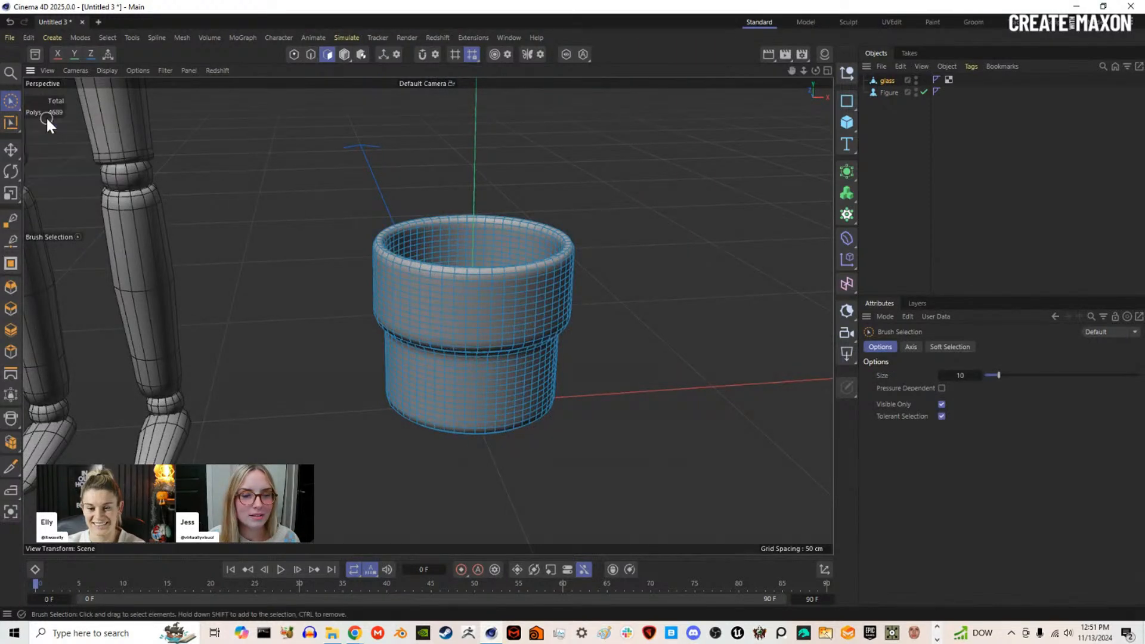
Step: Brush-select a narrow vertical strip of polygons down the pot's outer wall from rim to base, deselecting stray polygons beside it
drag(496, 275, 495, 288)
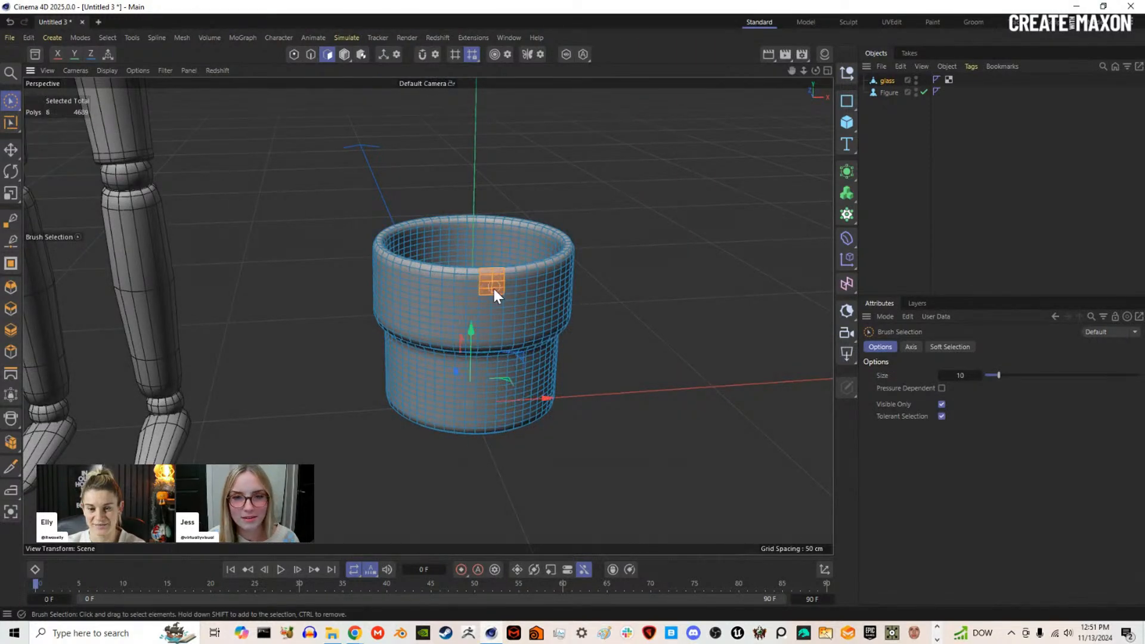
drag(490, 332, 489, 382)
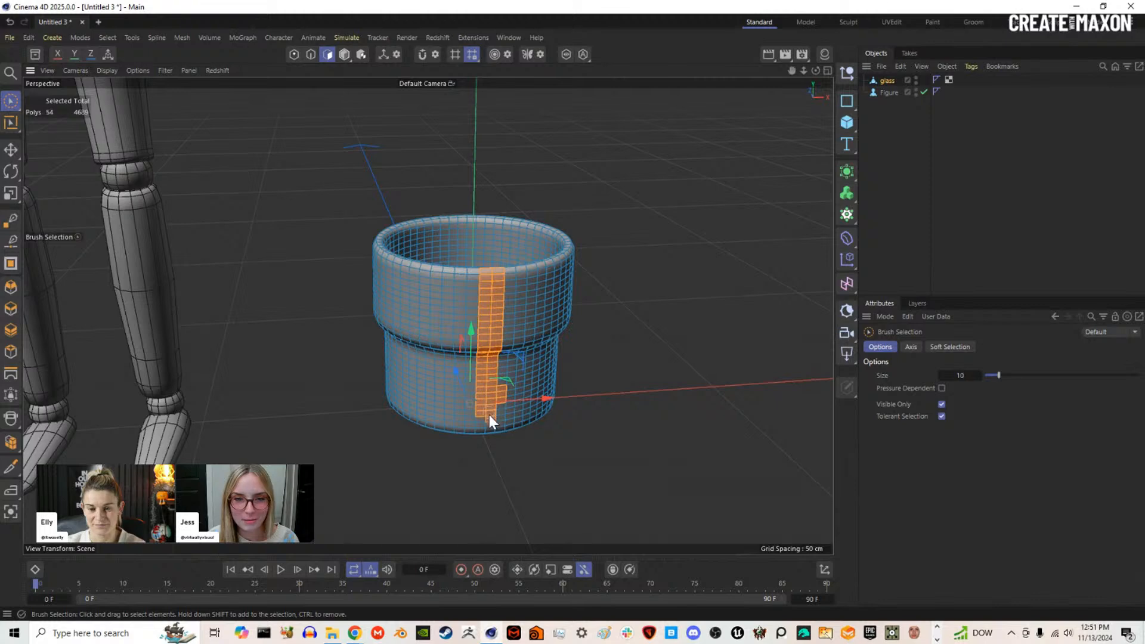
mouse_move(506, 402)
ctrl+mouse_down()
mouse_move(506, 329)
mouse_move(493, 454)
mouse_move(478, 387)
mouse_move(382, 256)
mouse_move(279, 235)
mouse_move(440, 222)
mouse_move(478, 352)
ctrl+mouse_up()
alt+drag(509, 286, 460, 196)
scroll(492, 276, up, 6)
scroll(468, 198, down, 6)
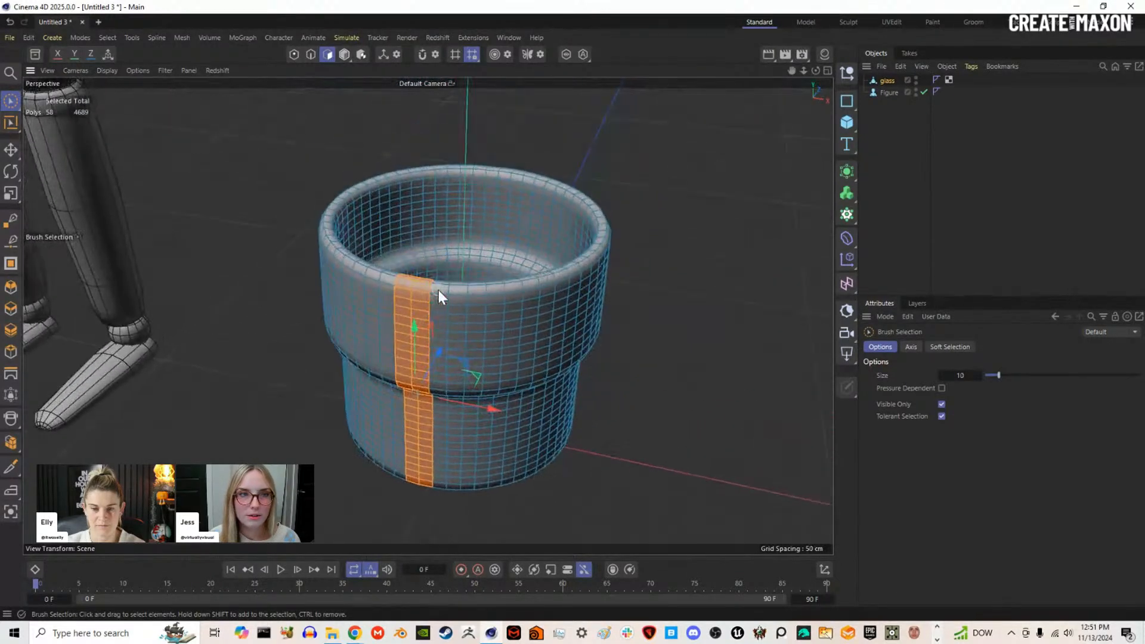
Step: Start a Pattern Selection from the selected polygon strip and check the previewed strips on both sides of it
click(108, 37)
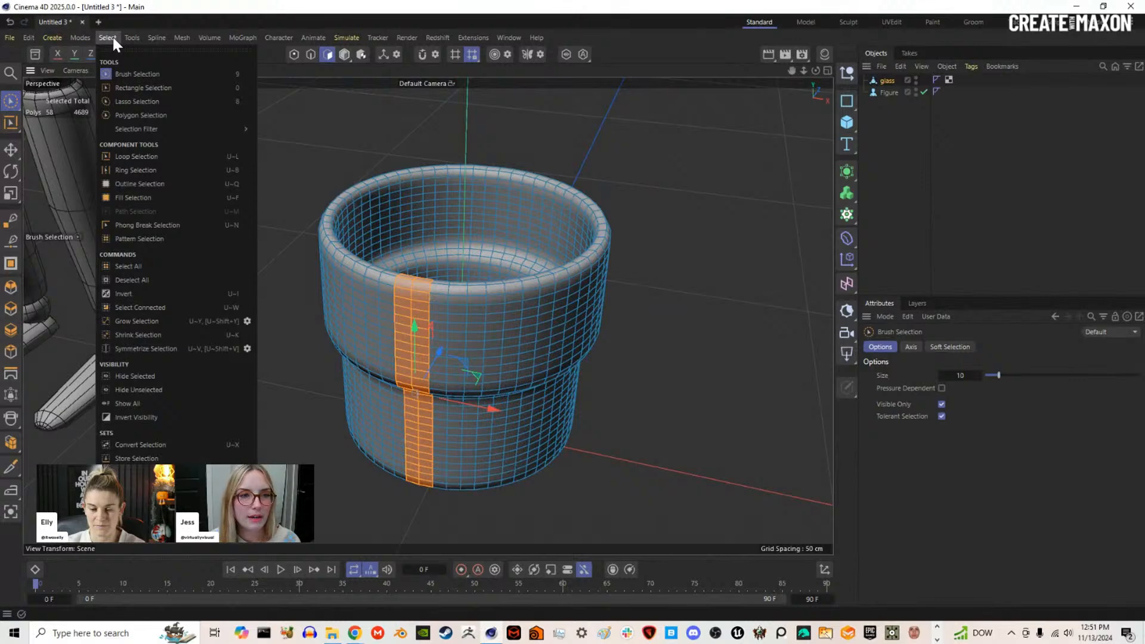
click(170, 242)
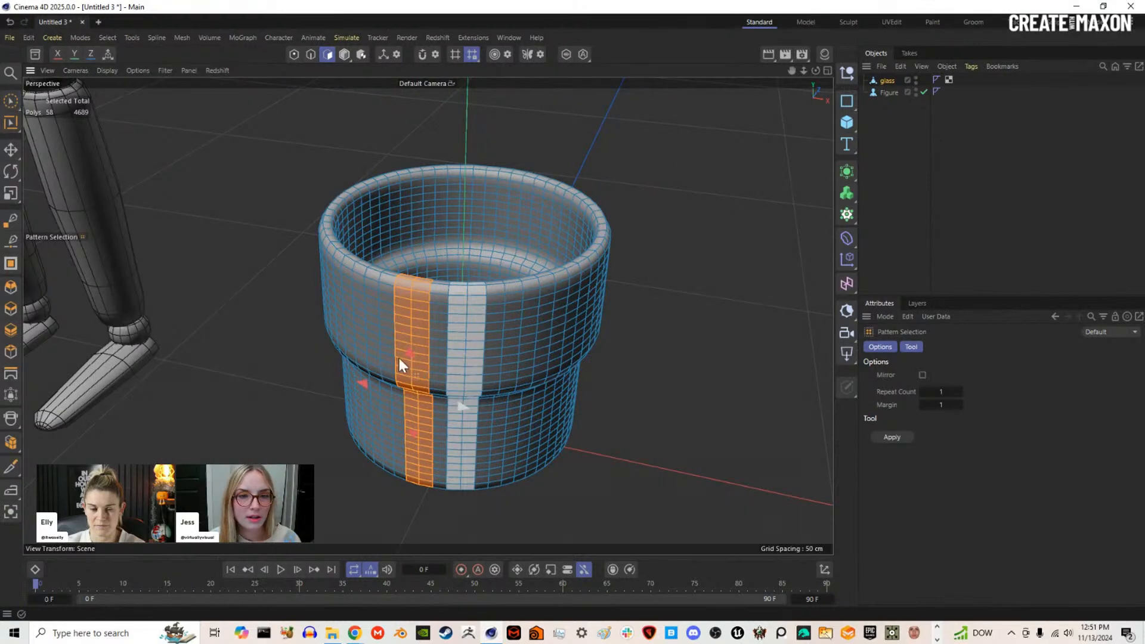
alt+drag(410, 417, 421, 359)
scroll(421, 359, up, 3)
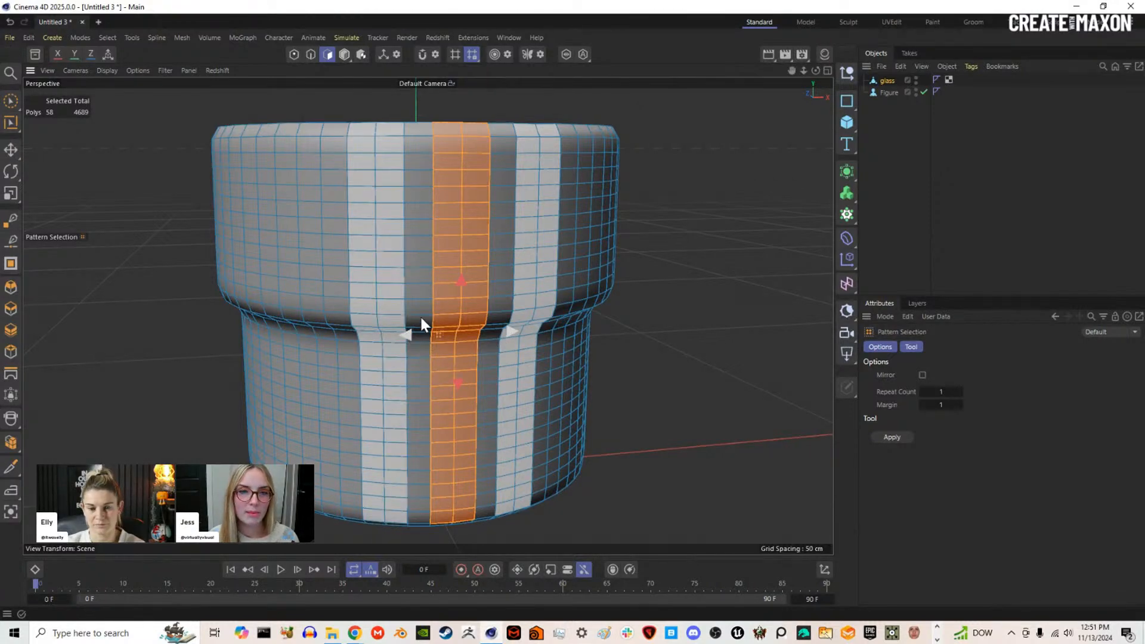
scroll(421, 317, down, 3)
alt+drag(439, 271, 478, 320)
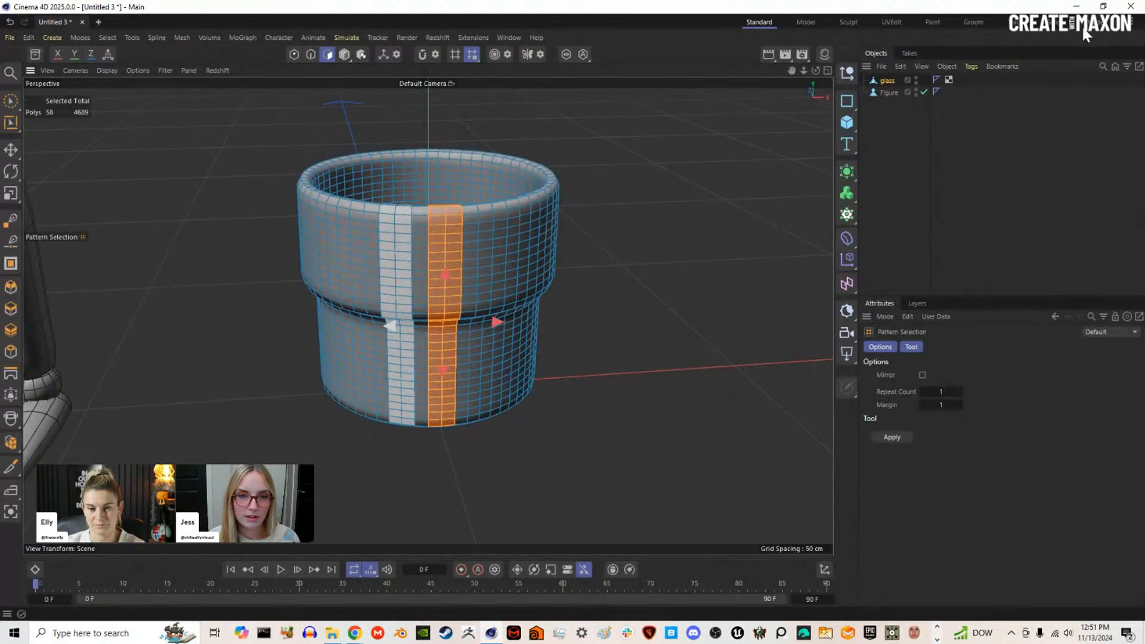
alt+drag(540, 246, 525, 179)
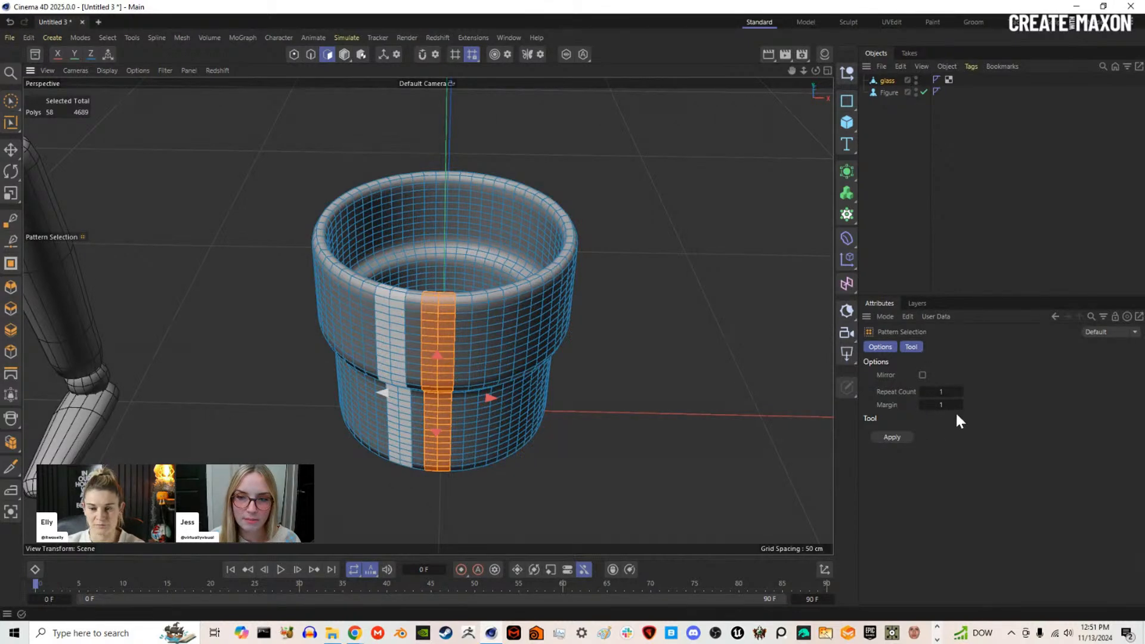
Step: Set the pattern selection's repeat count to 8 for the strips around the pot
click(961, 391)
click(961, 392)
click(961, 391)
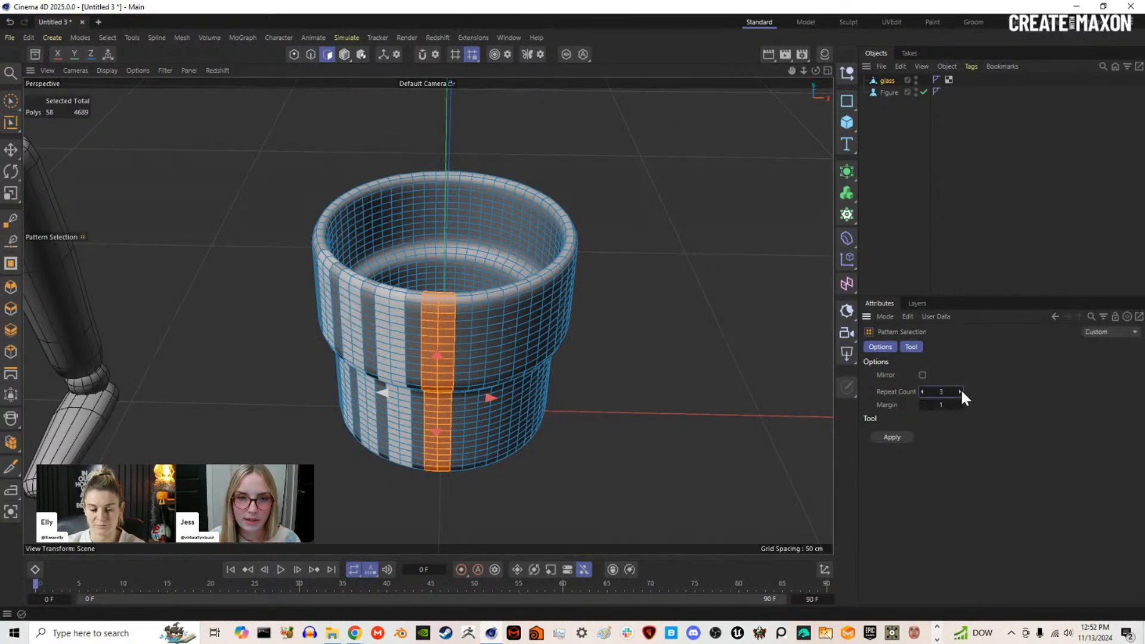
click(961, 391)
click(961, 392)
click(961, 392)
click(961, 391)
alt+drag(537, 358, 430, 333)
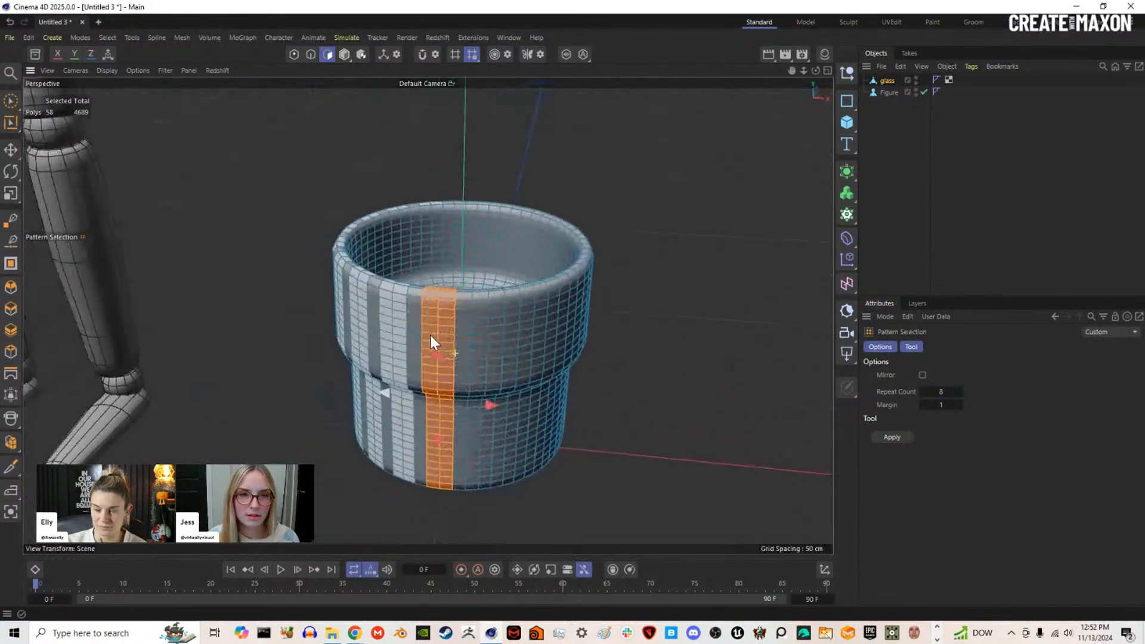
Step: Set the pattern margin to 5 with a repeat count of 8 and apply the selection around the pot
click(961, 405)
click(961, 404)
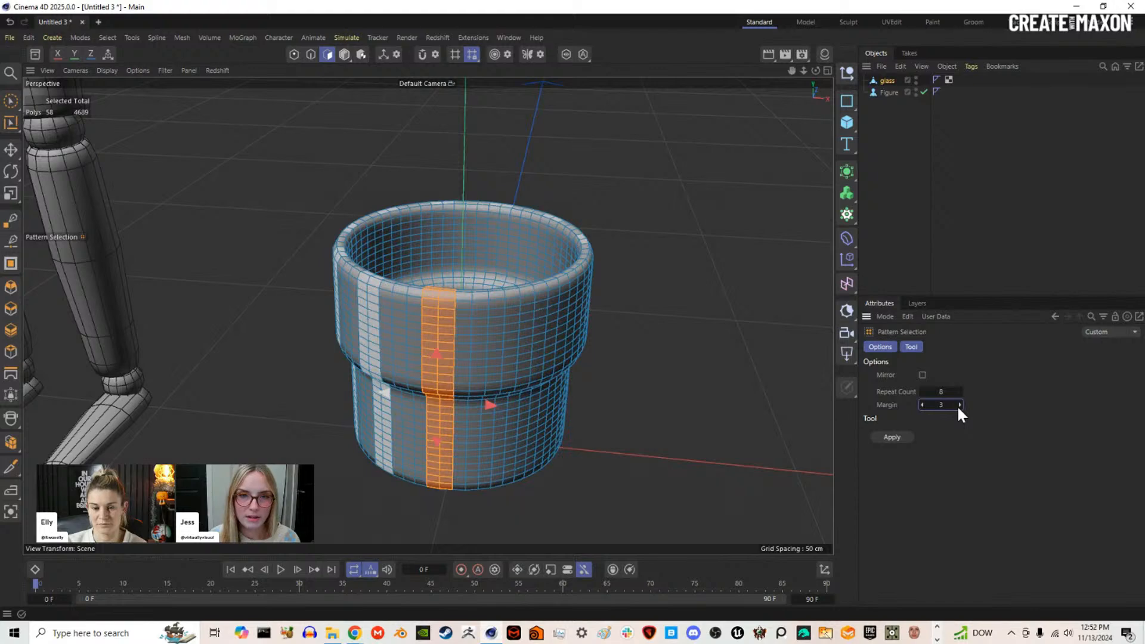
click(961, 404)
click(959, 391)
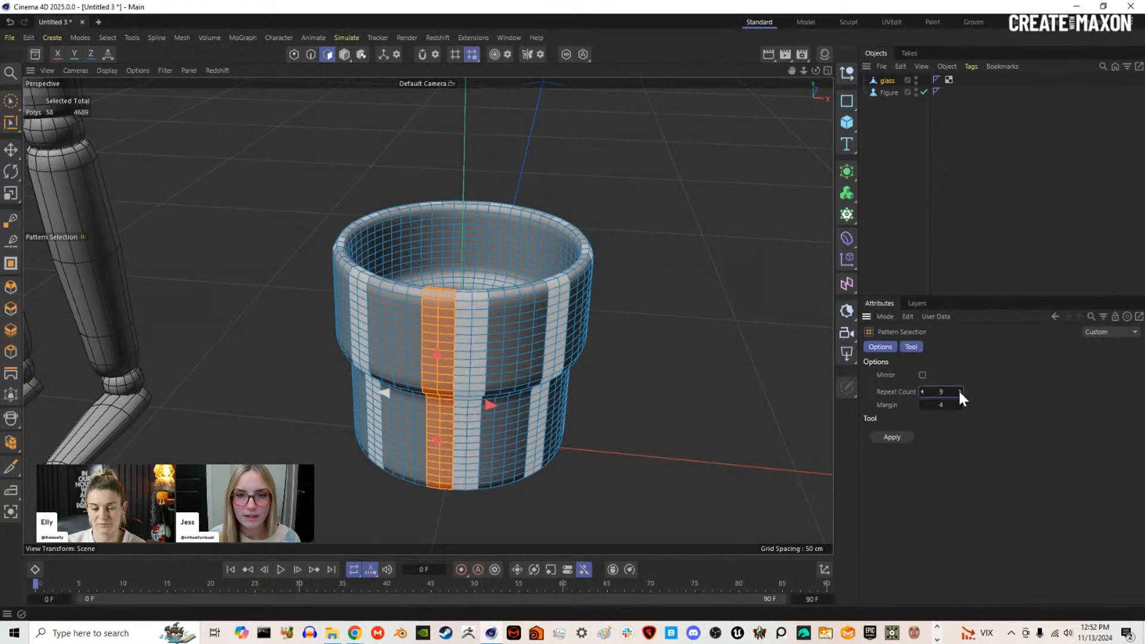
click(921, 404)
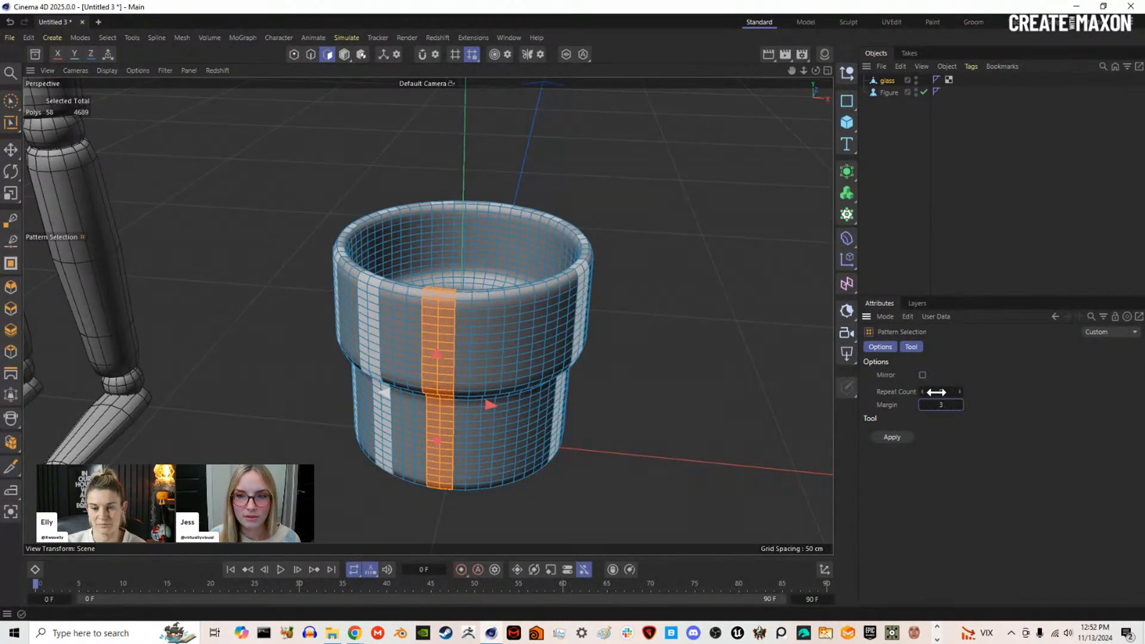
click(960, 404)
click(961, 404)
click(921, 392)
alt+drag(353, 331, 413, 339)
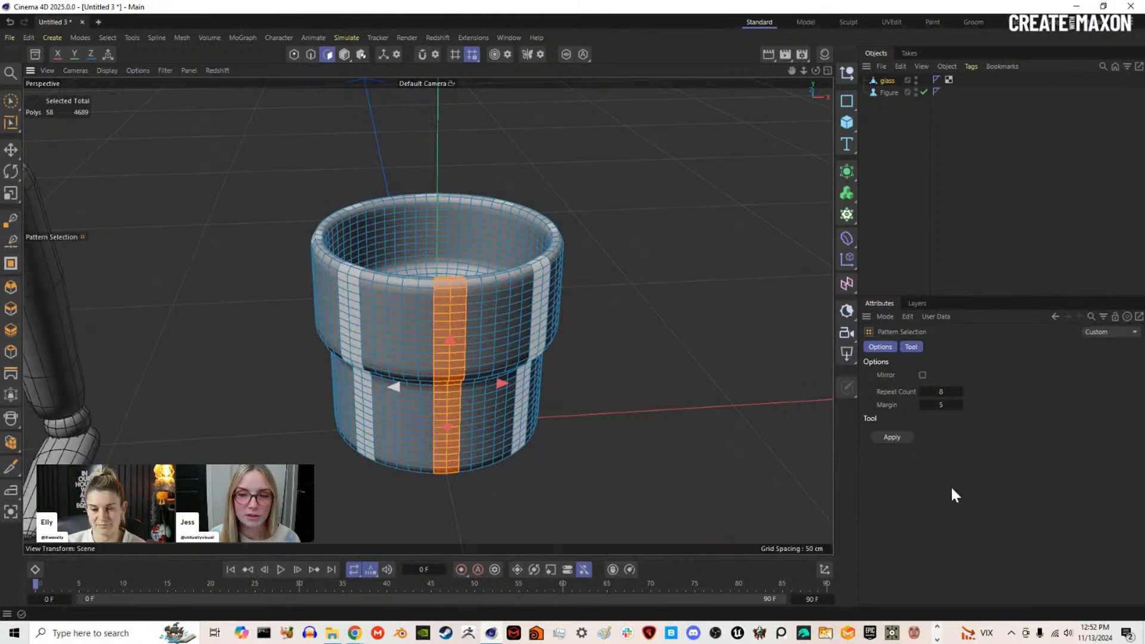
click(891, 438)
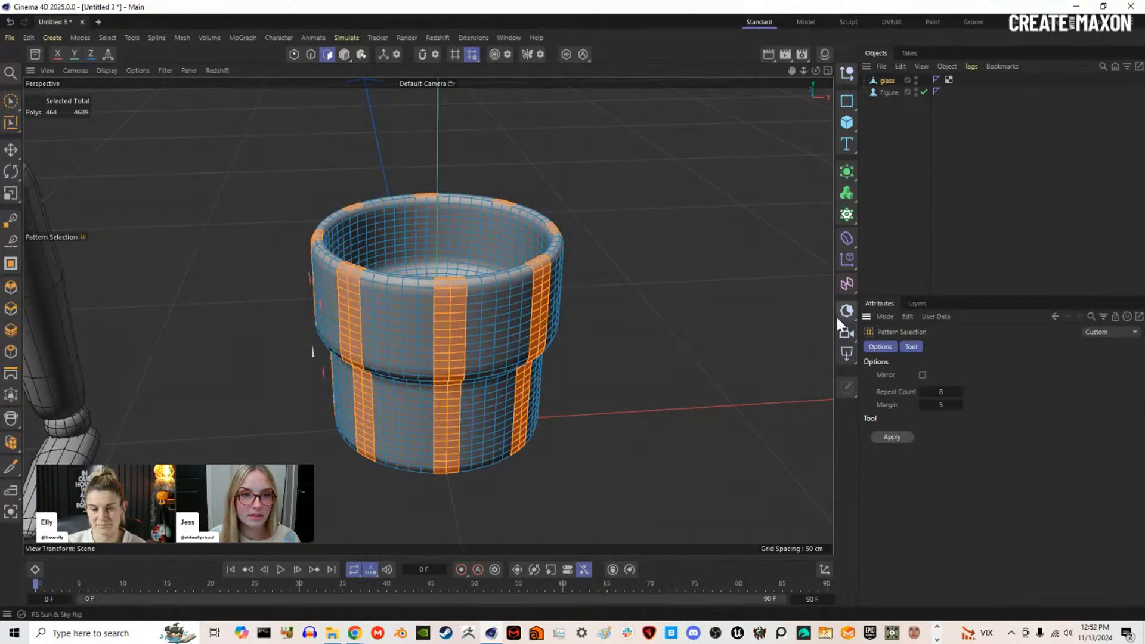
Step: Store the selected strips as a polygon selection tag and extrude them outward by about 0.99 cm
click(111, 37)
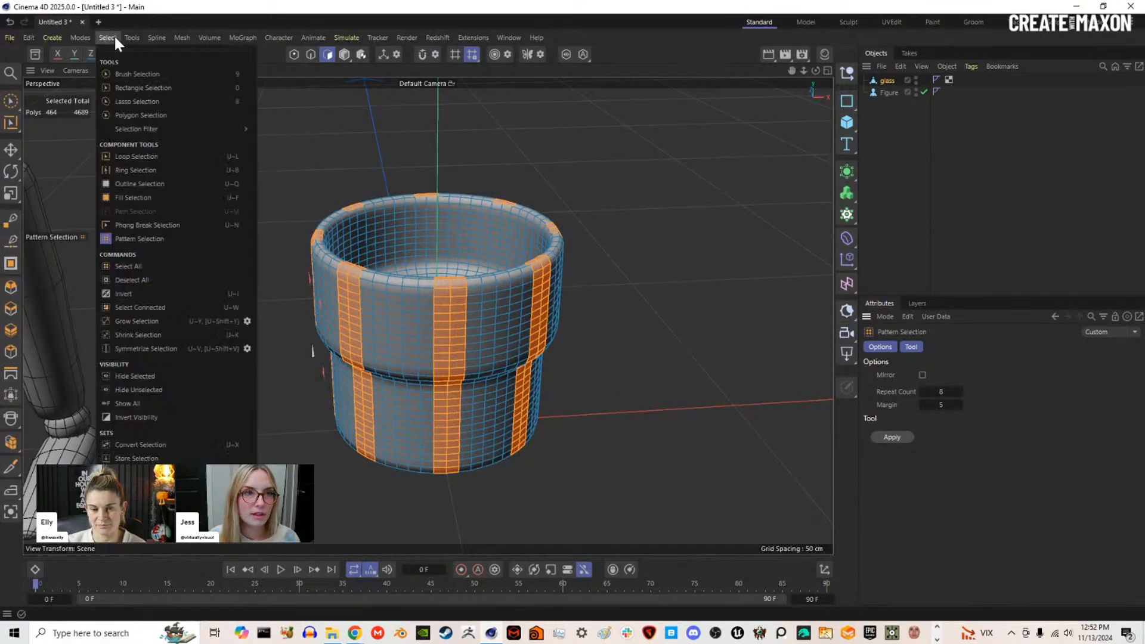
click(136, 458)
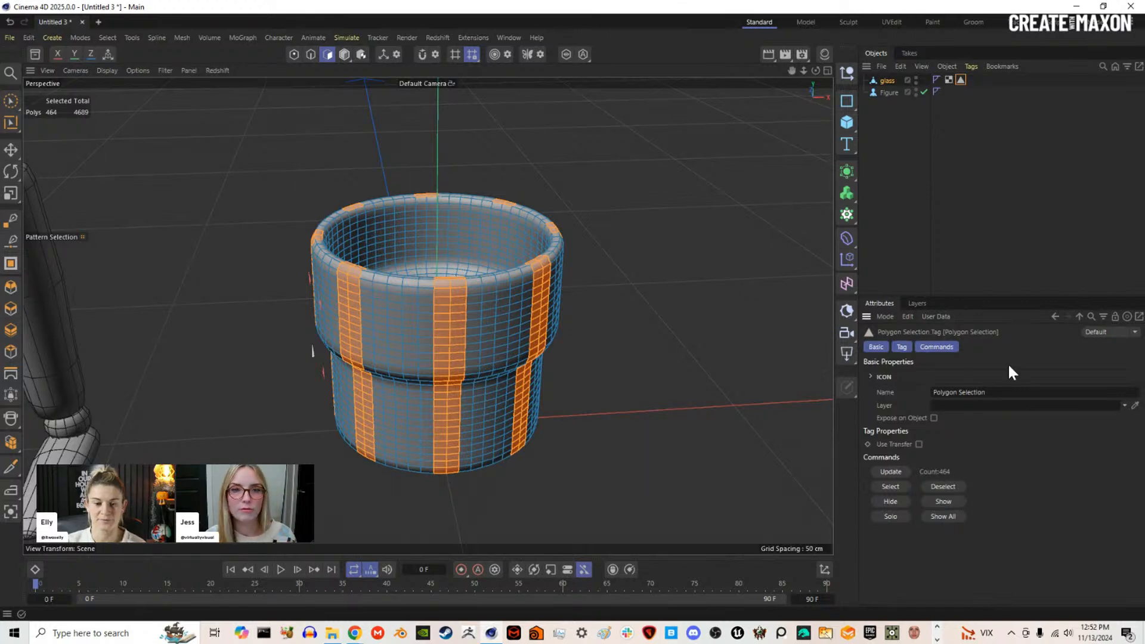
click(12, 309)
drag(664, 312, 824, 438)
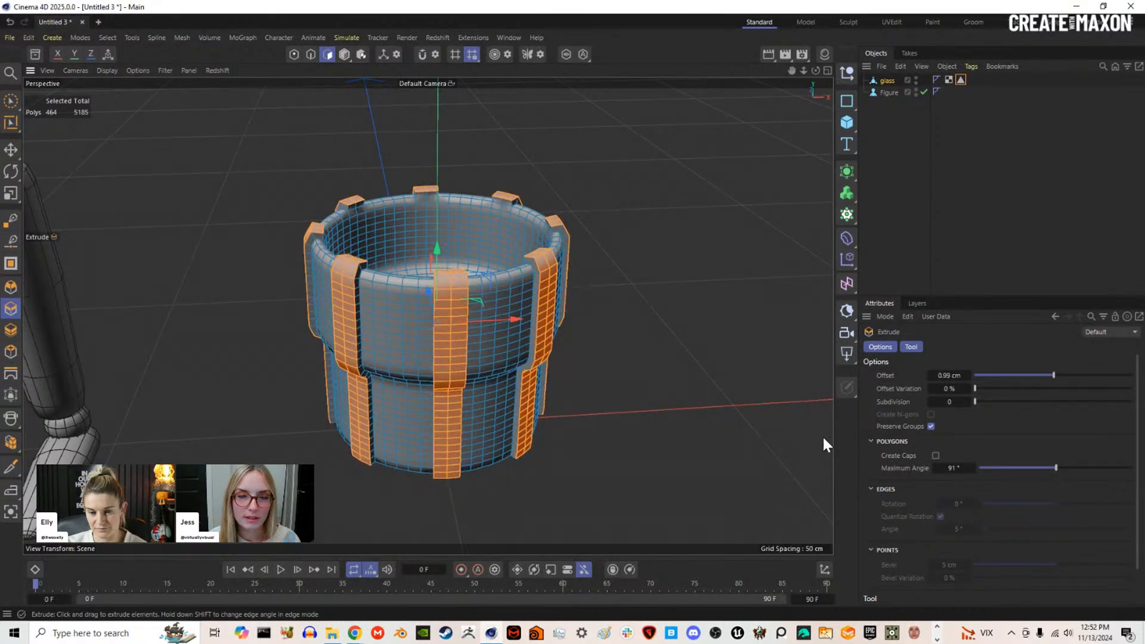
Step: Deselect all polygons with Brush Selection active and inspect the extruded ribs around the pot
click(11, 101)
click(222, 167)
scroll(512, 339, down, 3)
alt+drag(510, 340, 476, 343)
scroll(521, 362, up, 3)
alt+drag(639, 240, 587, 252)
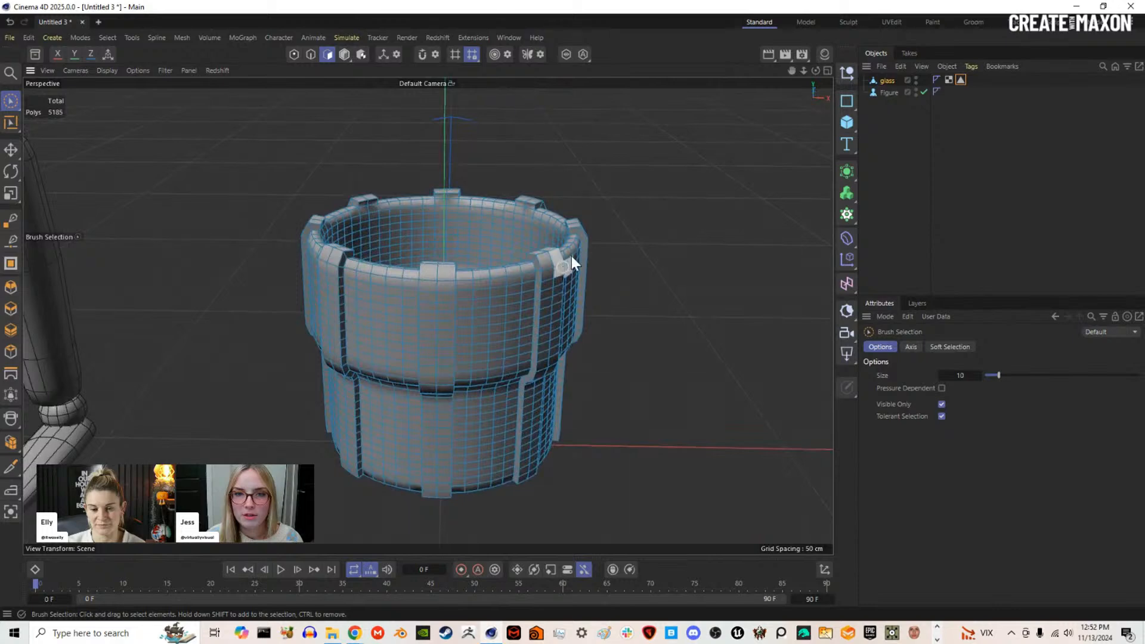
Step: Return to model mode and display the scene with Gouraud shading without mesh lines
click(344, 55)
click(343, 55)
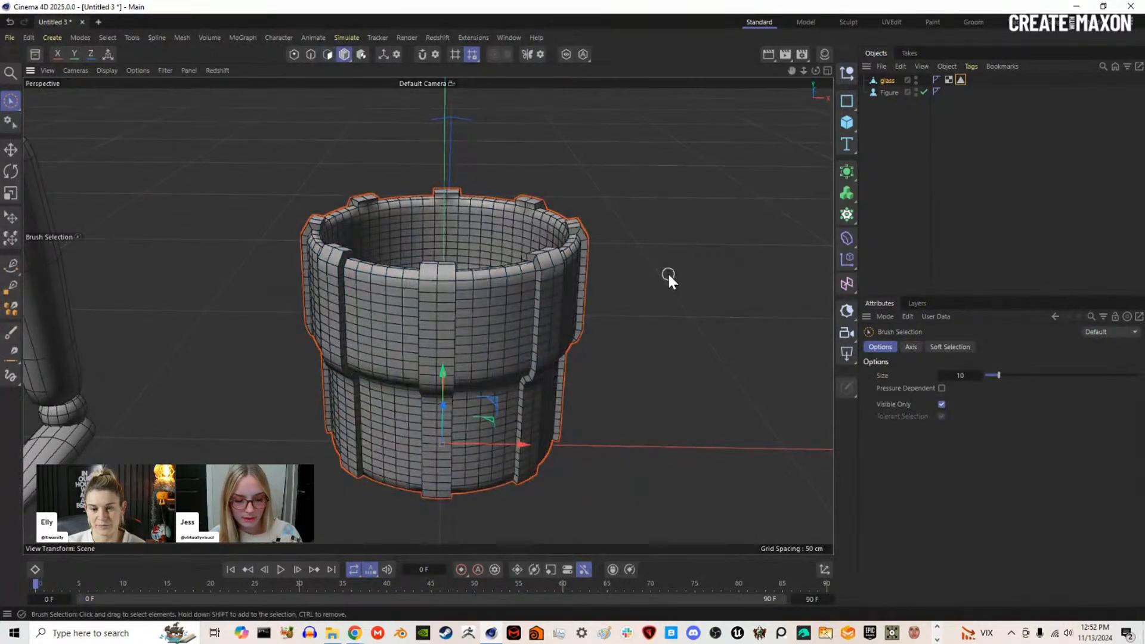
key(n)
key(a)
scroll(669, 275, down, 2)
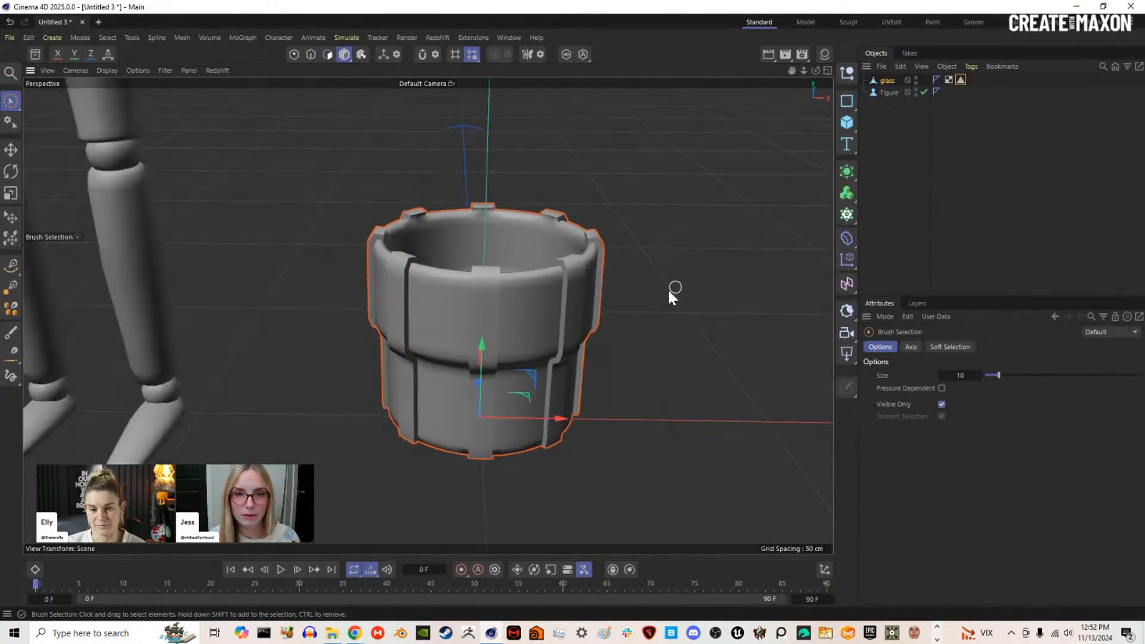
Step: Add a Vertex Map tag to the glass object
right_click(886, 80)
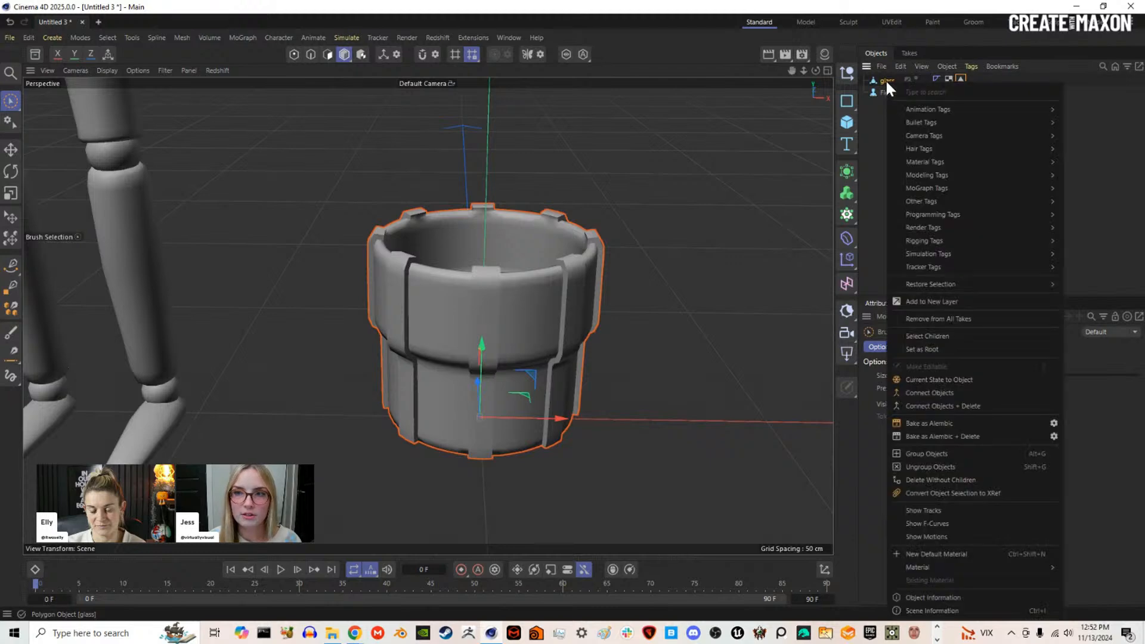
mouse_move(911, 200)
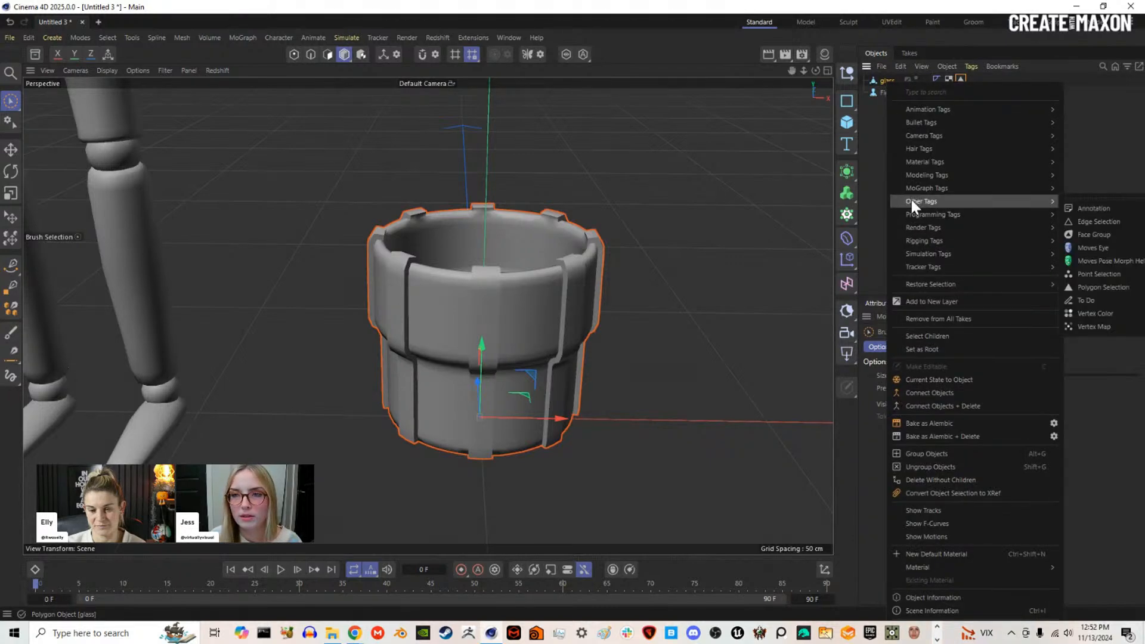
click(1097, 327)
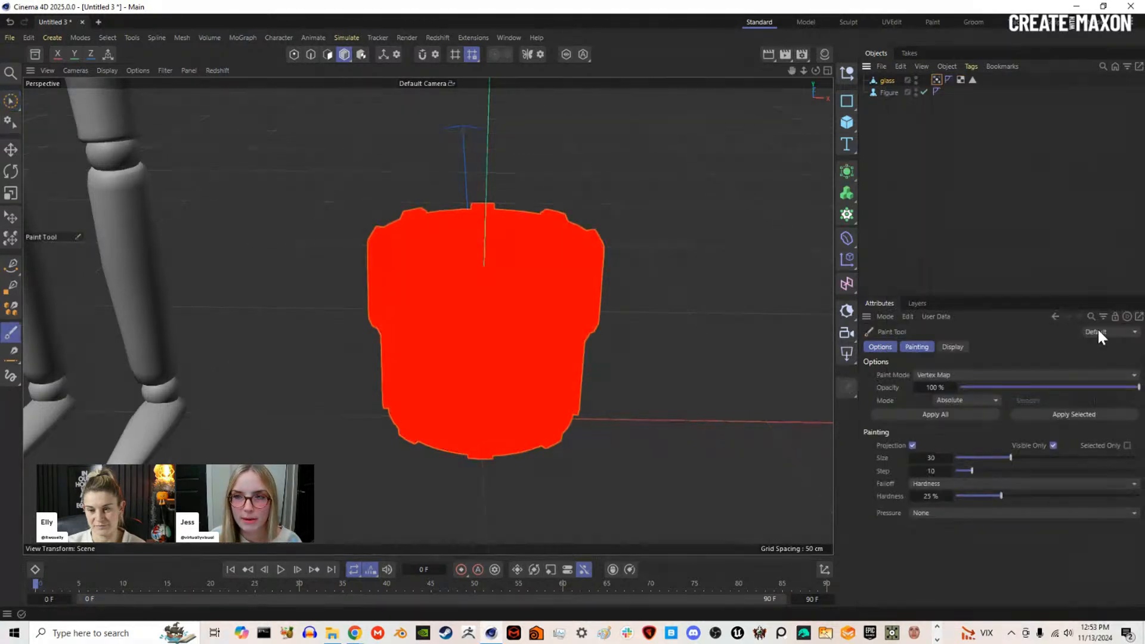
Step: Replace the vertex map's Freeze field with the stored polygon selection of the ribs, then deselect the tag
click(937, 80)
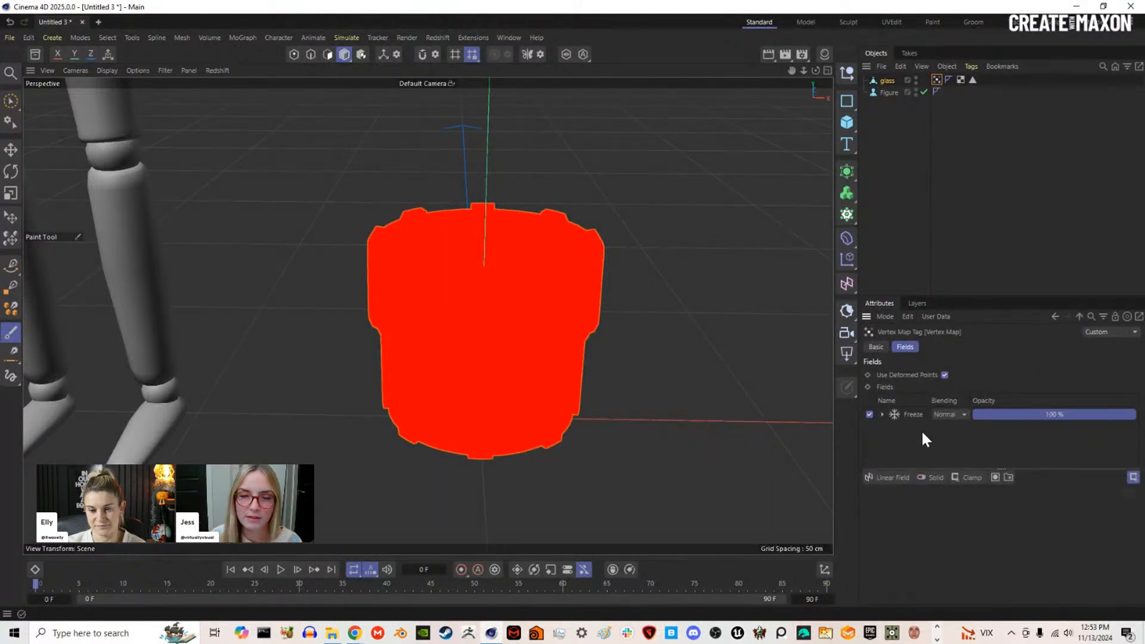
click(921, 417)
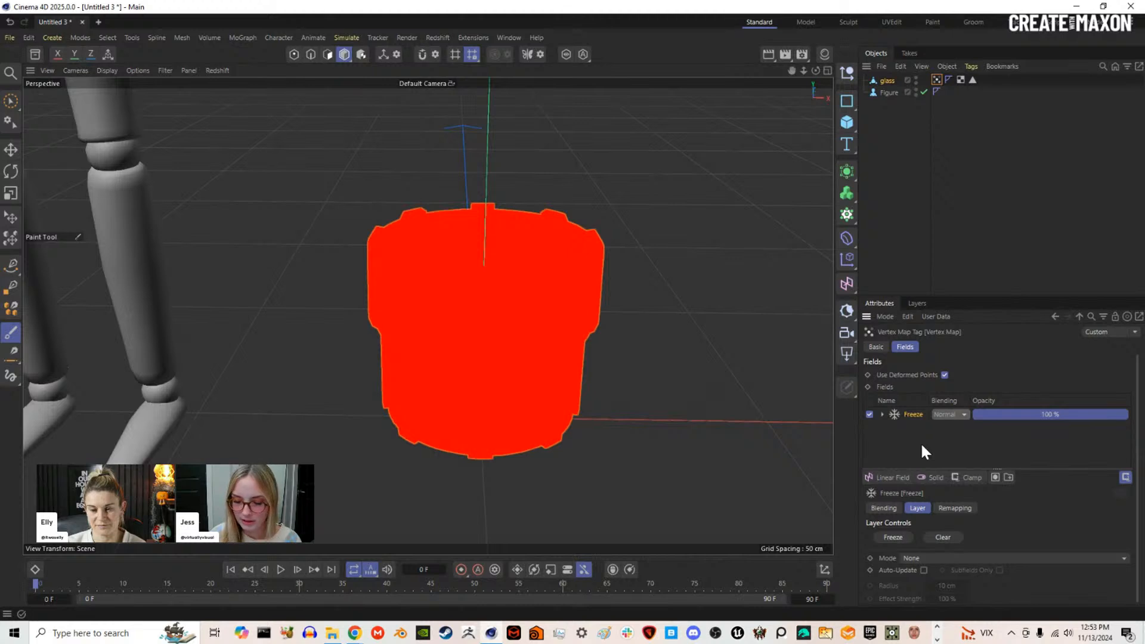
key(Delete)
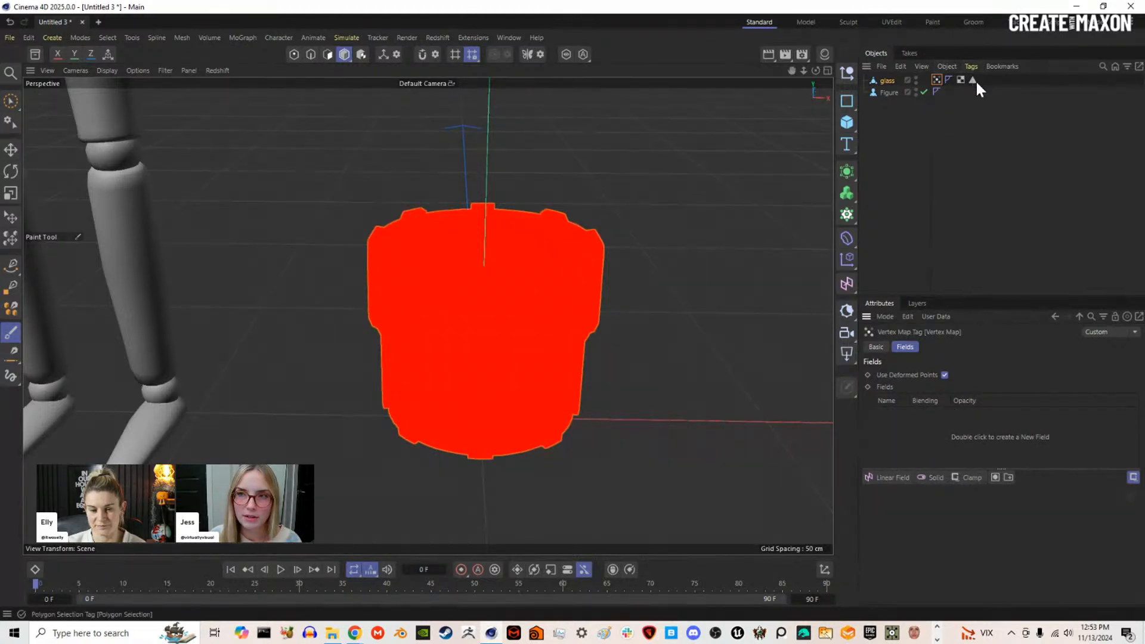
drag(969, 77, 922, 439)
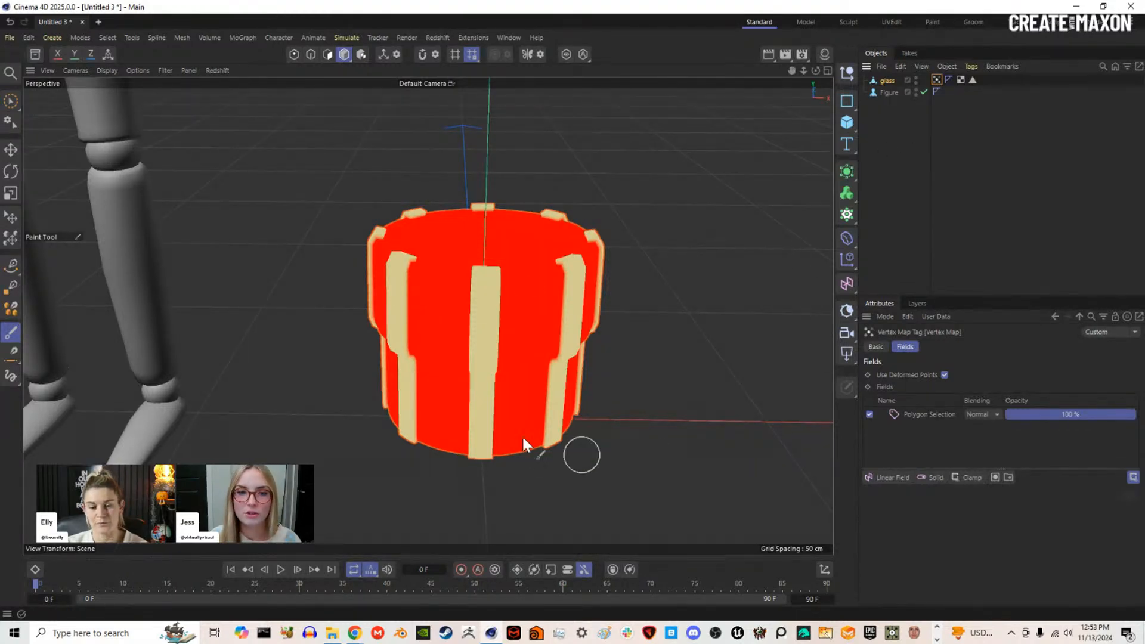
click(898, 148)
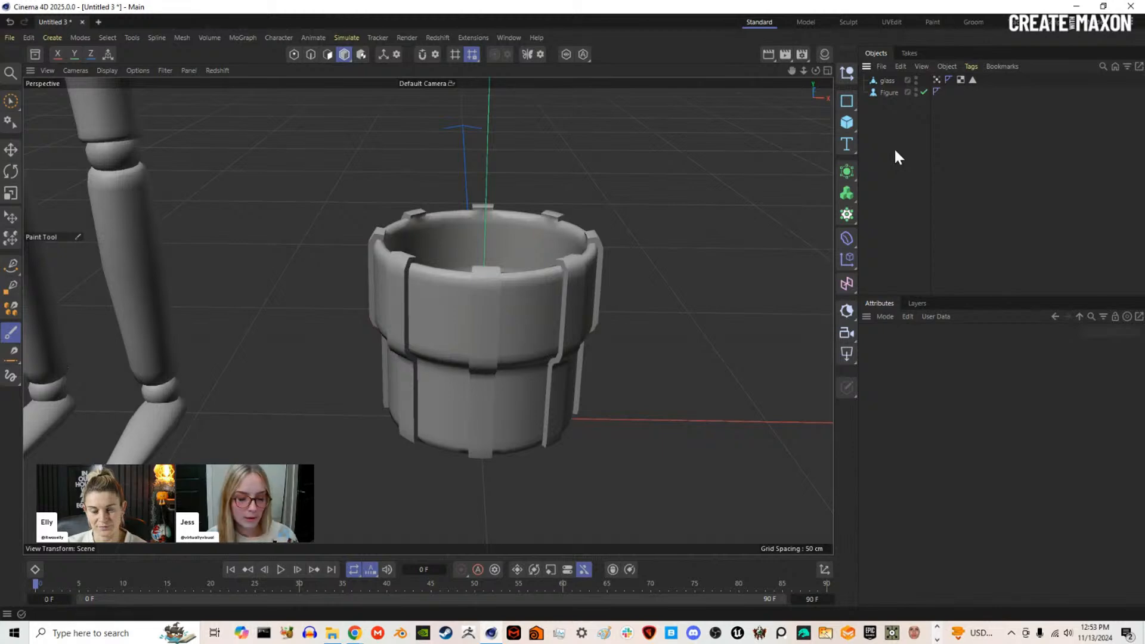
Step: Delete the Figure object from the scene
scroll(485, 299, down, 3)
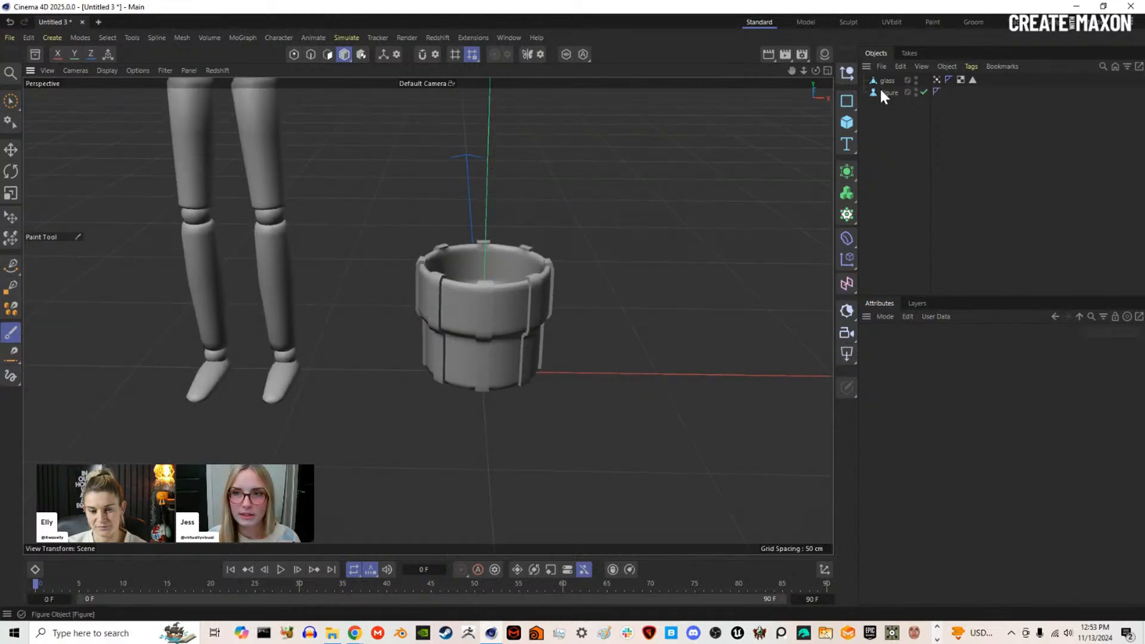
click(886, 92)
key(Delete)
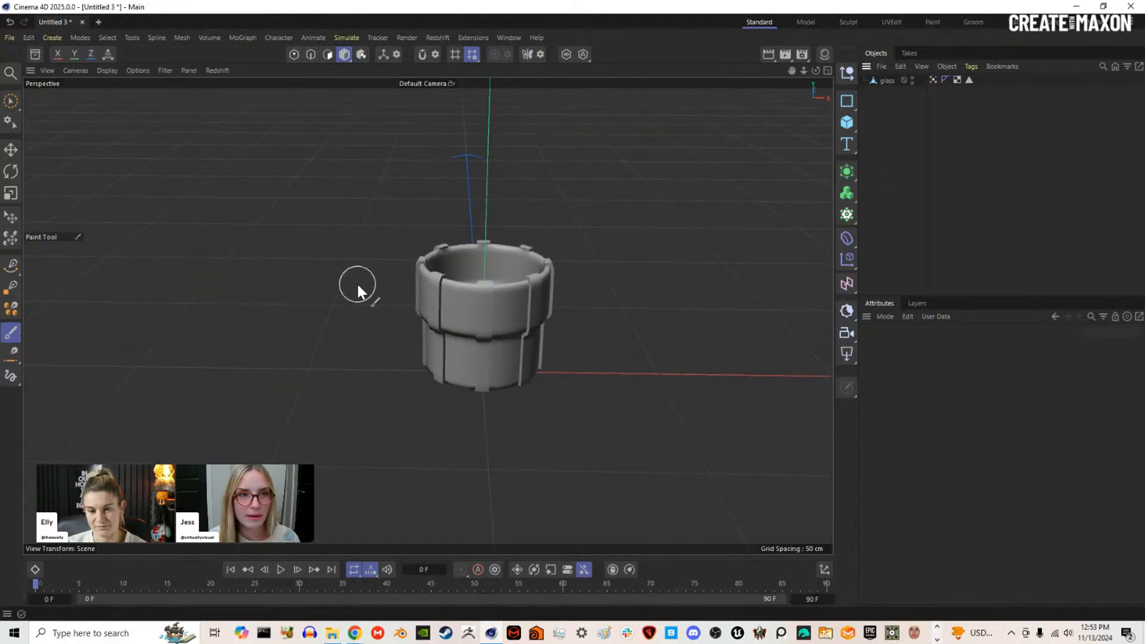
Step: Add a Plane beneath the pot and scale it up into a large floor
click(10, 104)
alt+drag(546, 306, 585, 320)
drag(847, 122, 895, 162)
key(t)
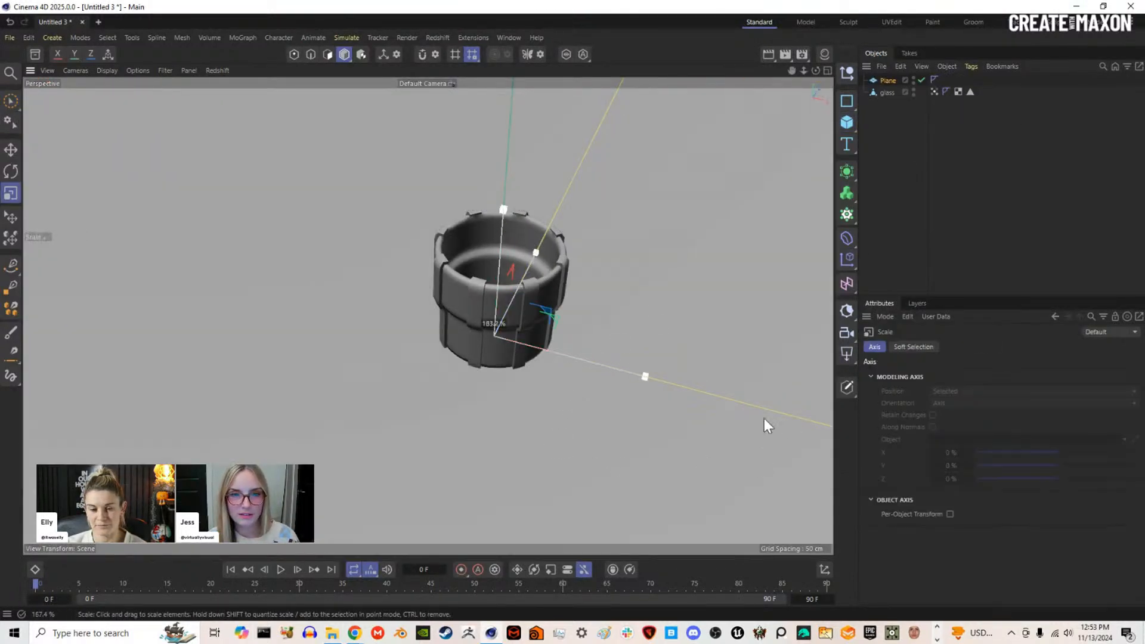
alt+middle_drag(571, 322, 378, 365)
alt+drag(378, 365, 363, 315)
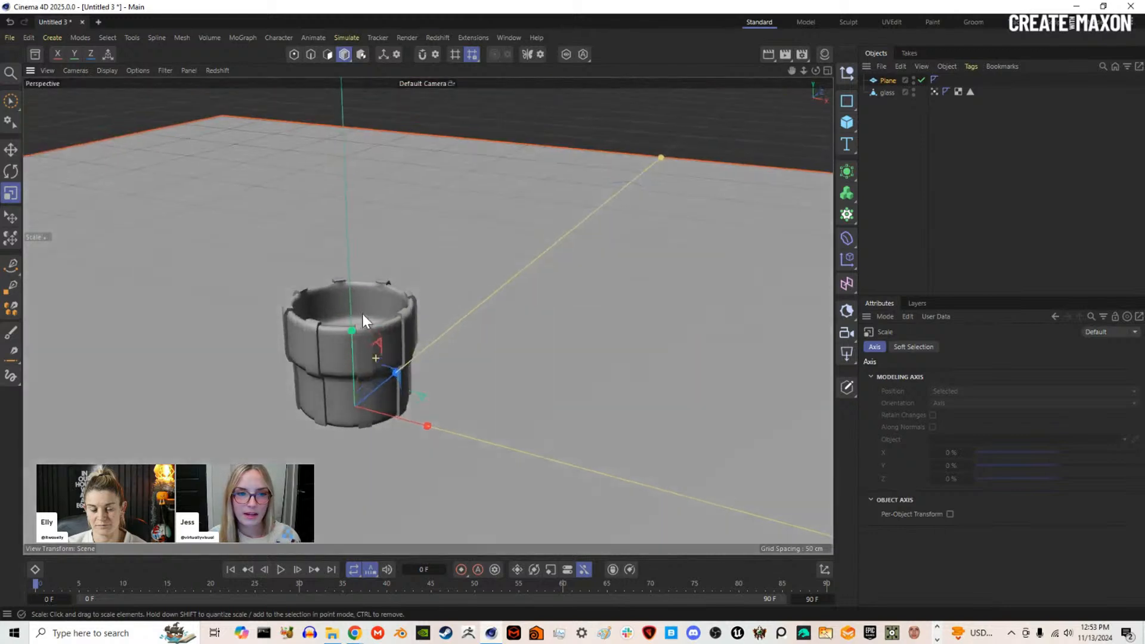
Step: Add a Cloner with the glass object as its child and set the grid spacing to 49 cm in X and 48 cm in Z
click(847, 214)
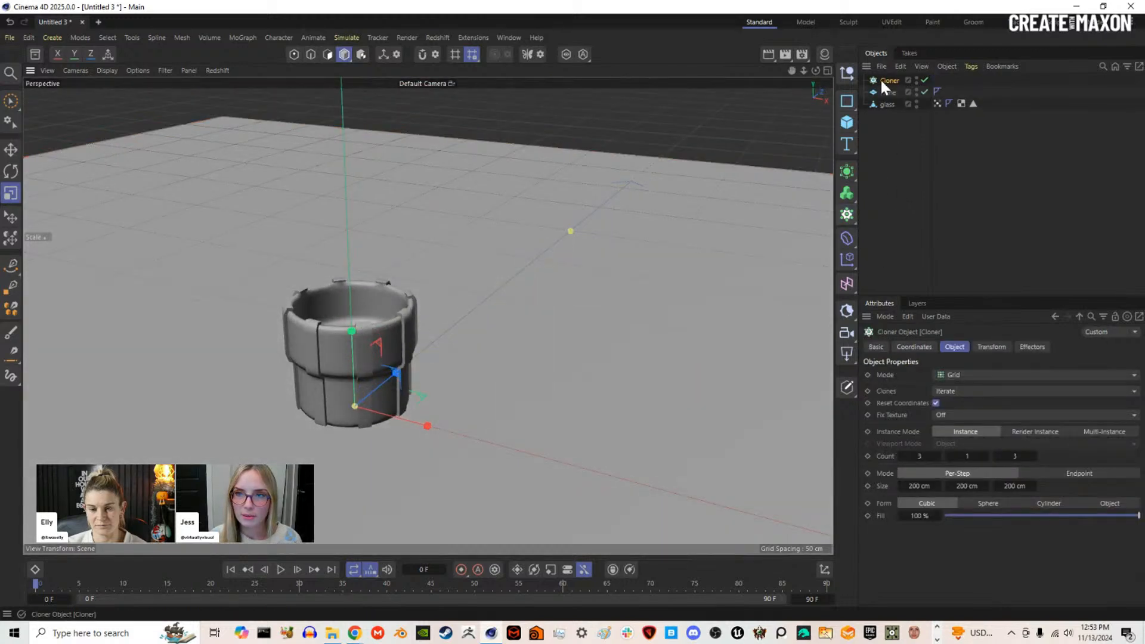
drag(888, 105, 882, 80)
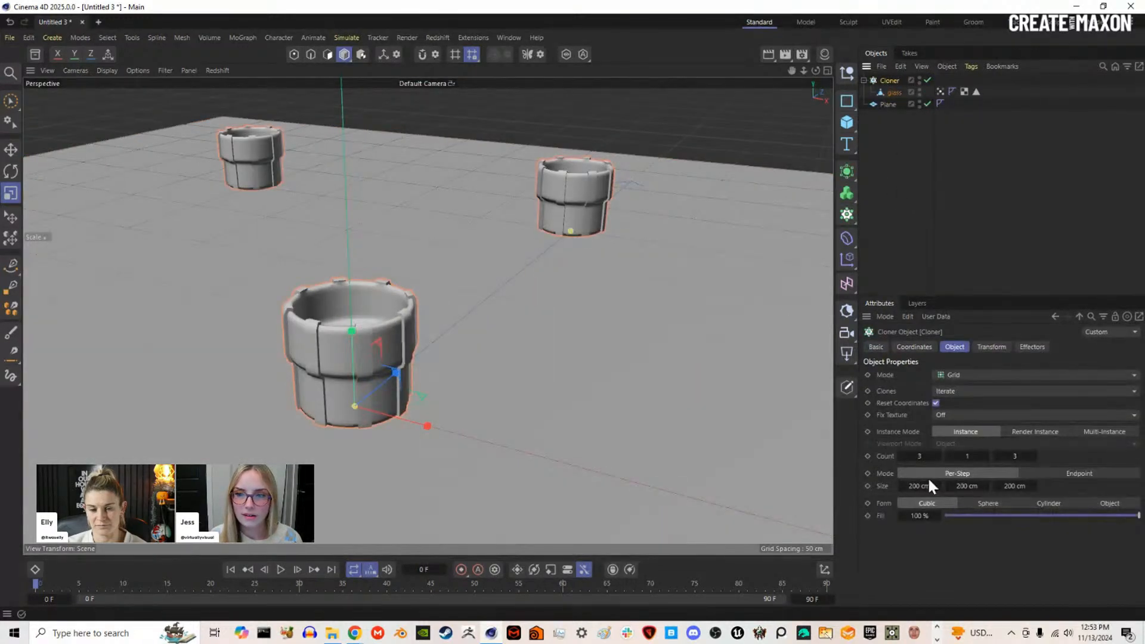
drag(923, 486, 925, 484)
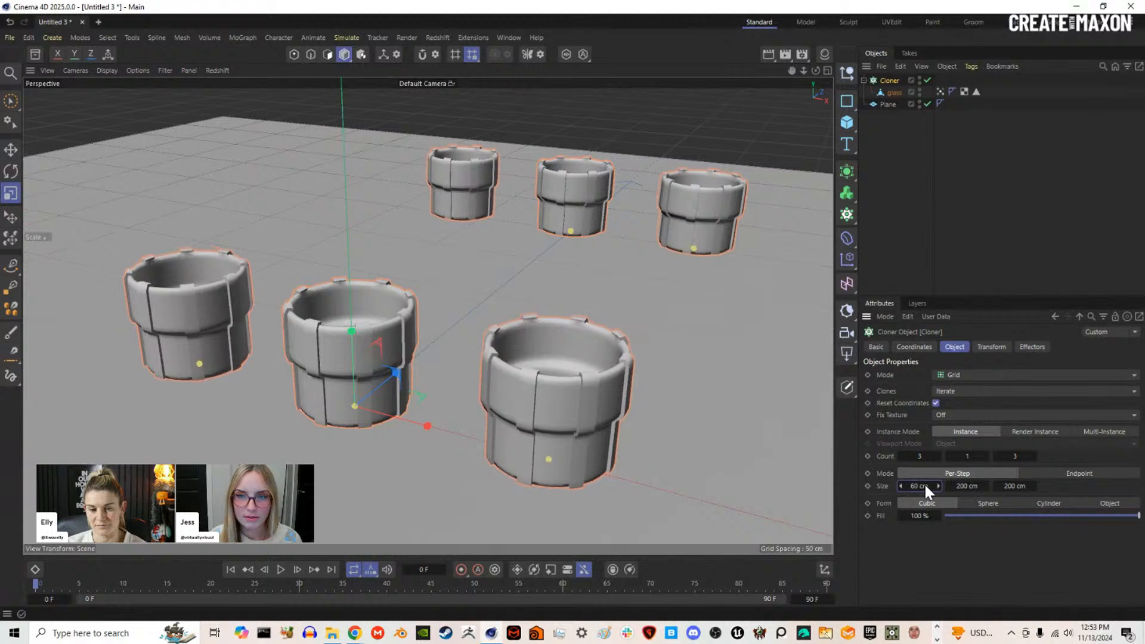
drag(1030, 484, 1020, 482)
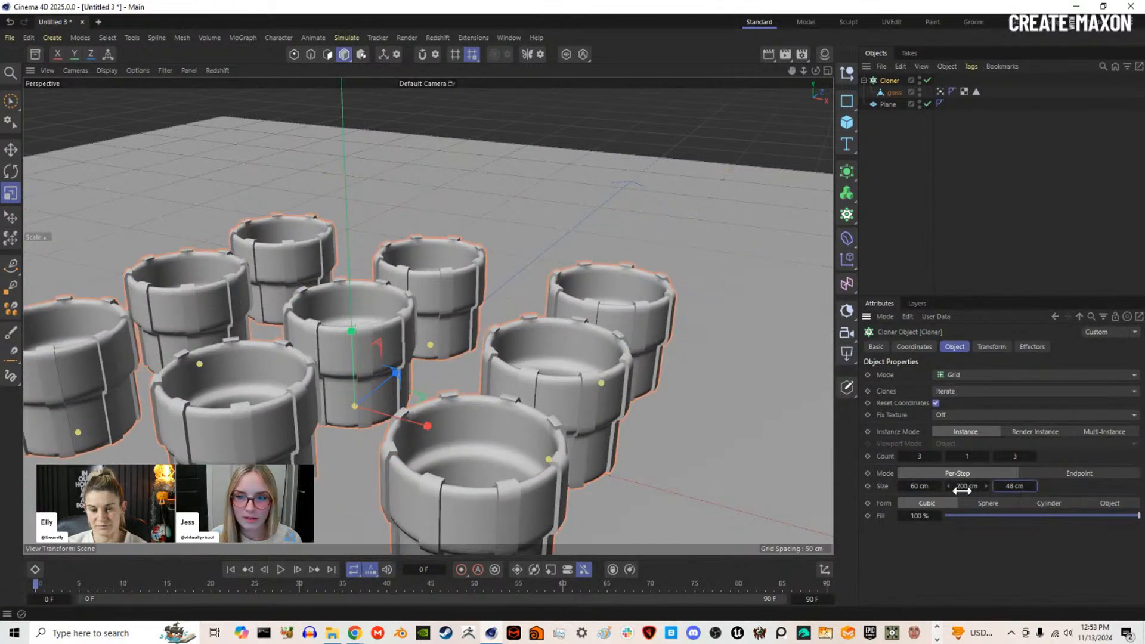
drag(926, 488, 920, 495)
mouse_move(363, 364)
alt+mouse_down()
mouse_move(319, 420)
mouse_move(456, 289)
mouse_move(576, 347)
mouse_move(557, 346)
mouse_move(560, 327)
alt+mouse_up()
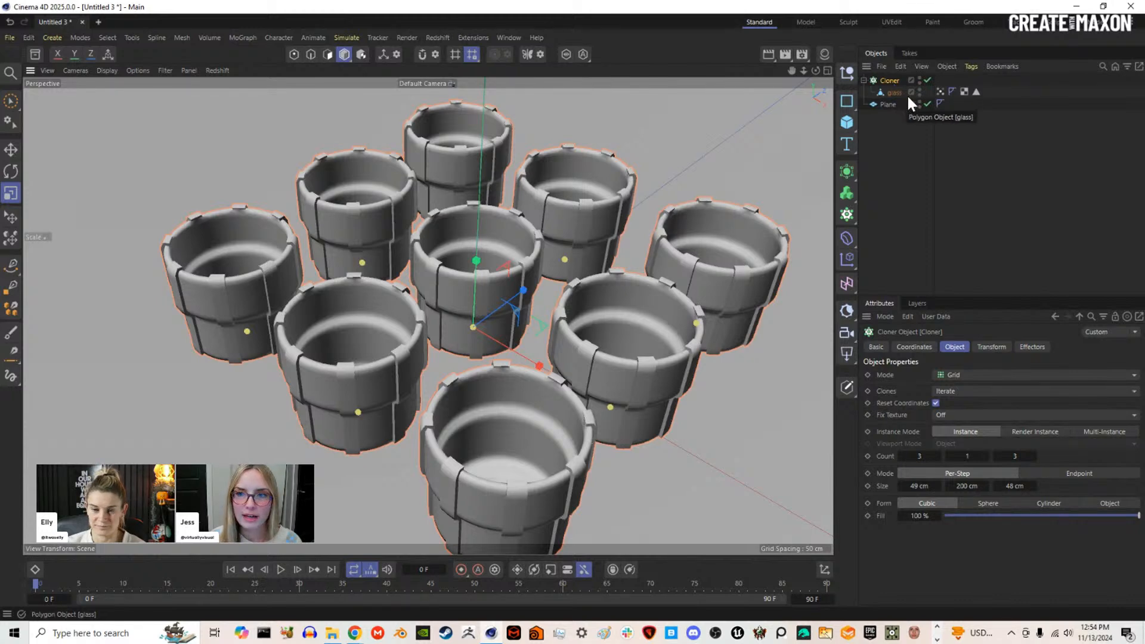
Step: Add a Random effector to the Cloner and turn off its position variation
click(847, 257)
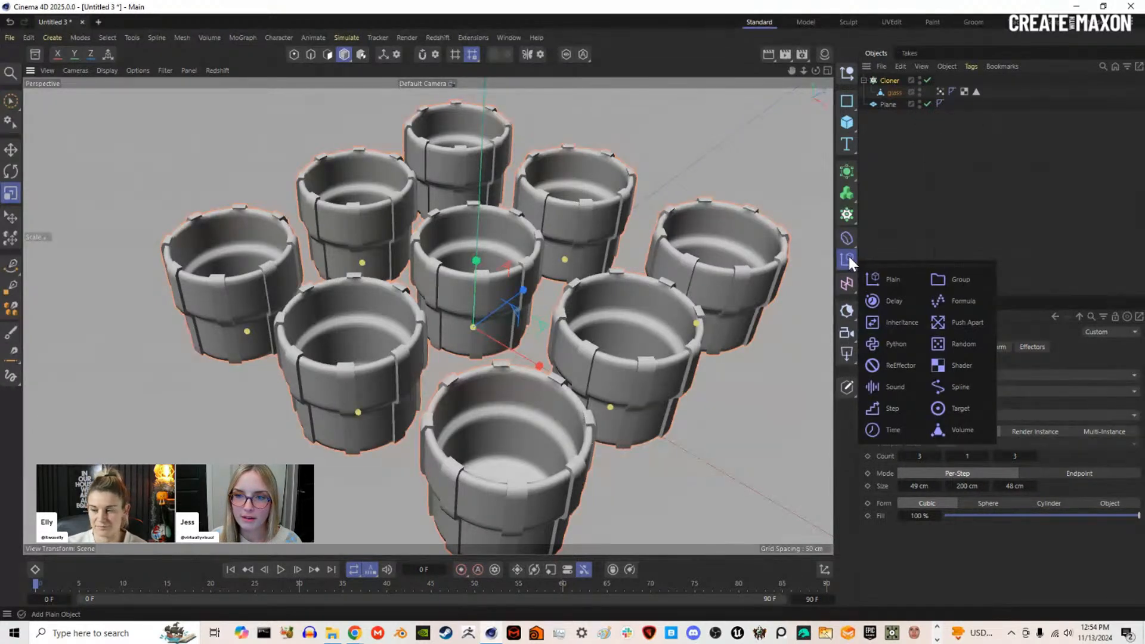
click(966, 342)
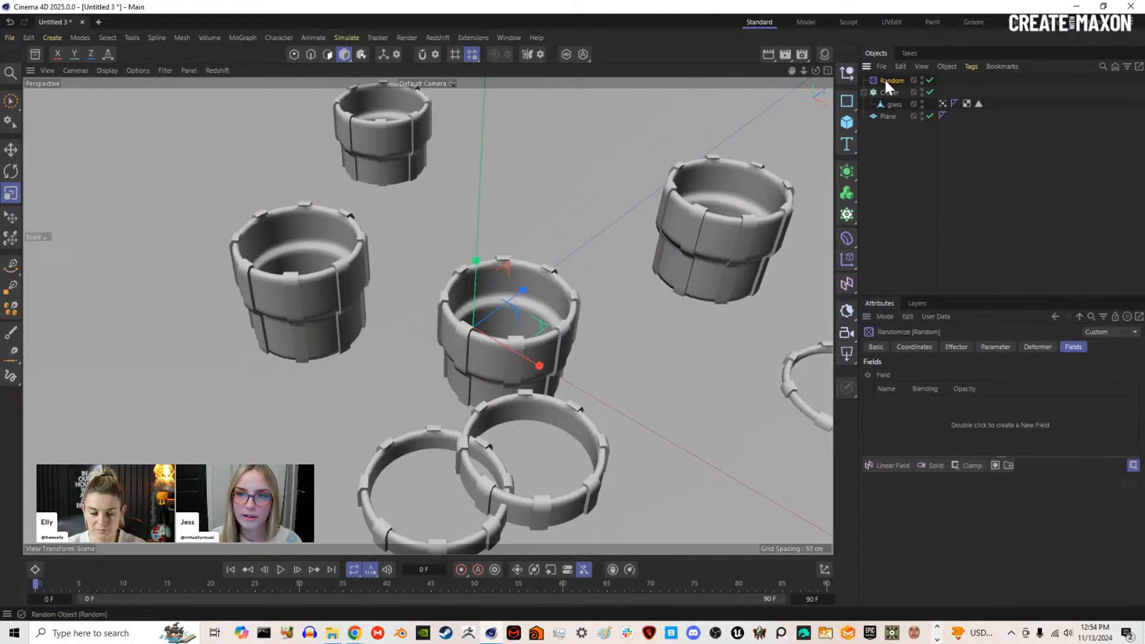
click(1003, 348)
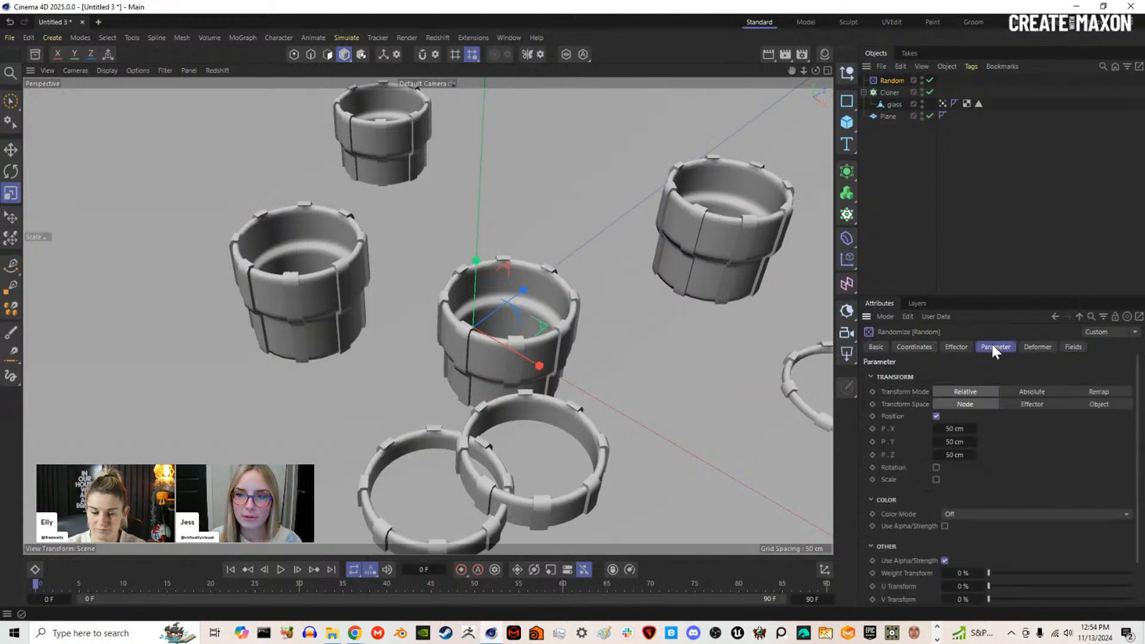
click(936, 416)
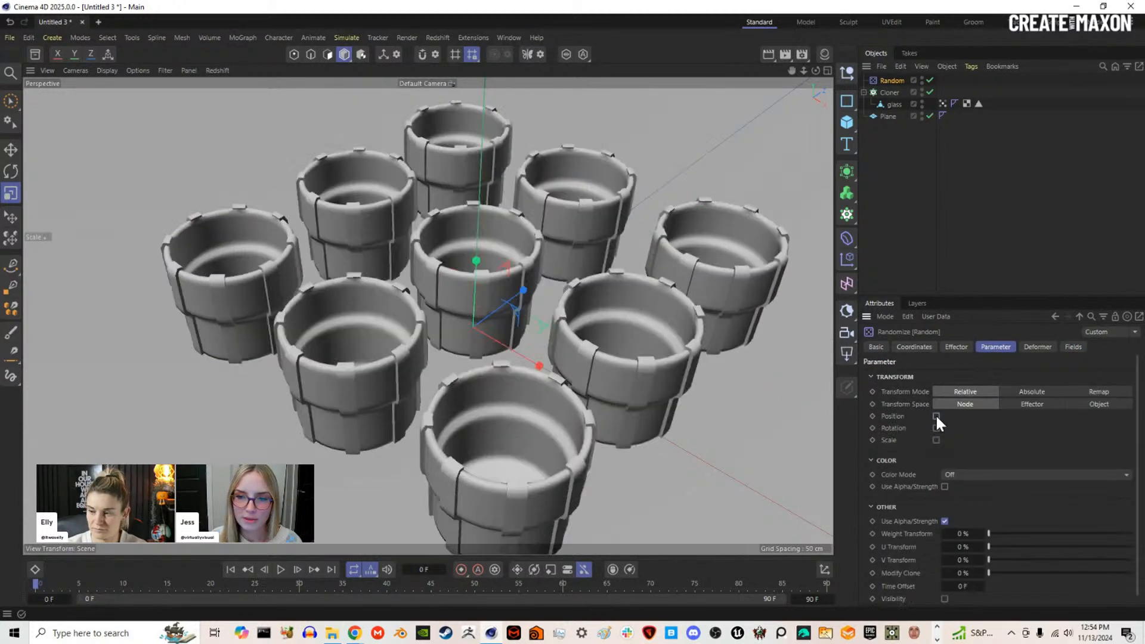
Step: Enable rotation on the Random effector and set the heading variation R.H to 360°
click(936, 428)
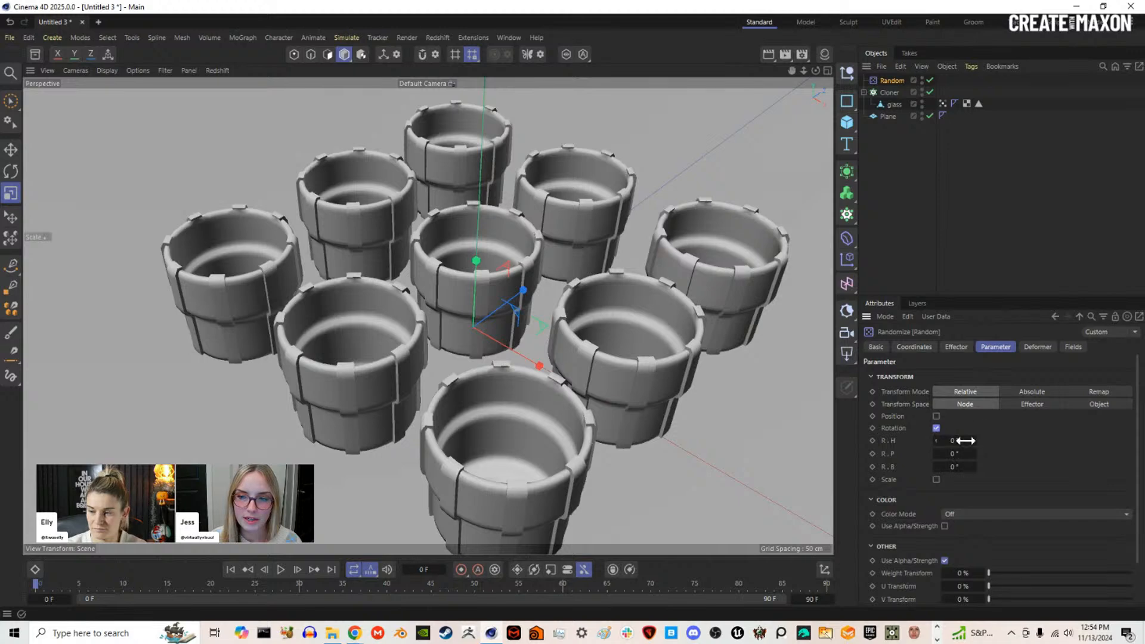
drag(955, 438, 952, 438)
click(952, 439)
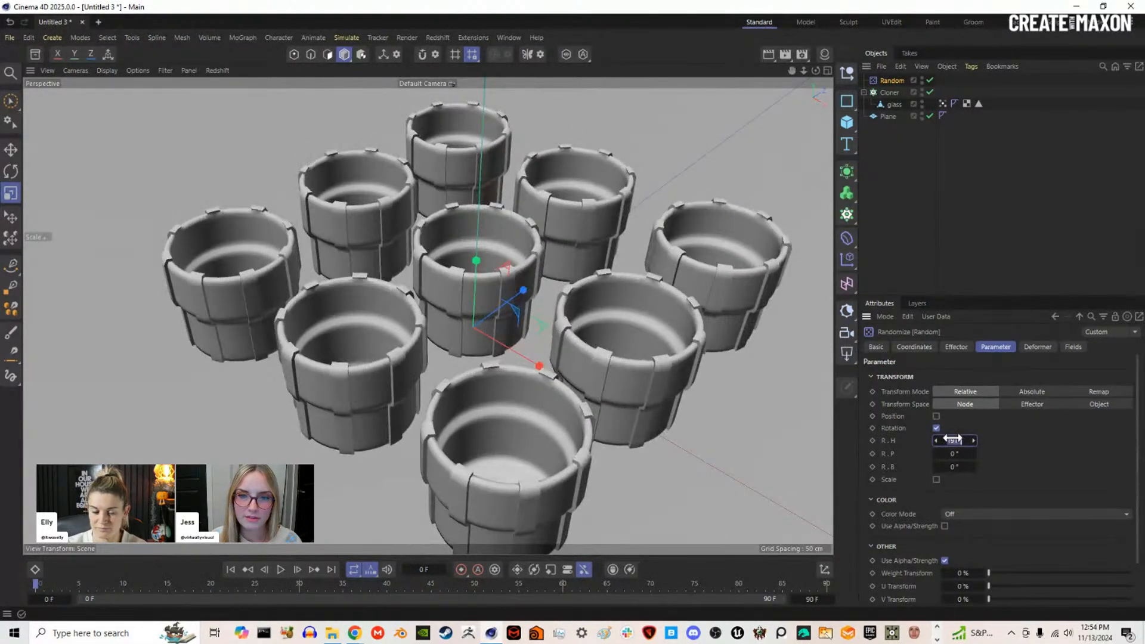
text(360)
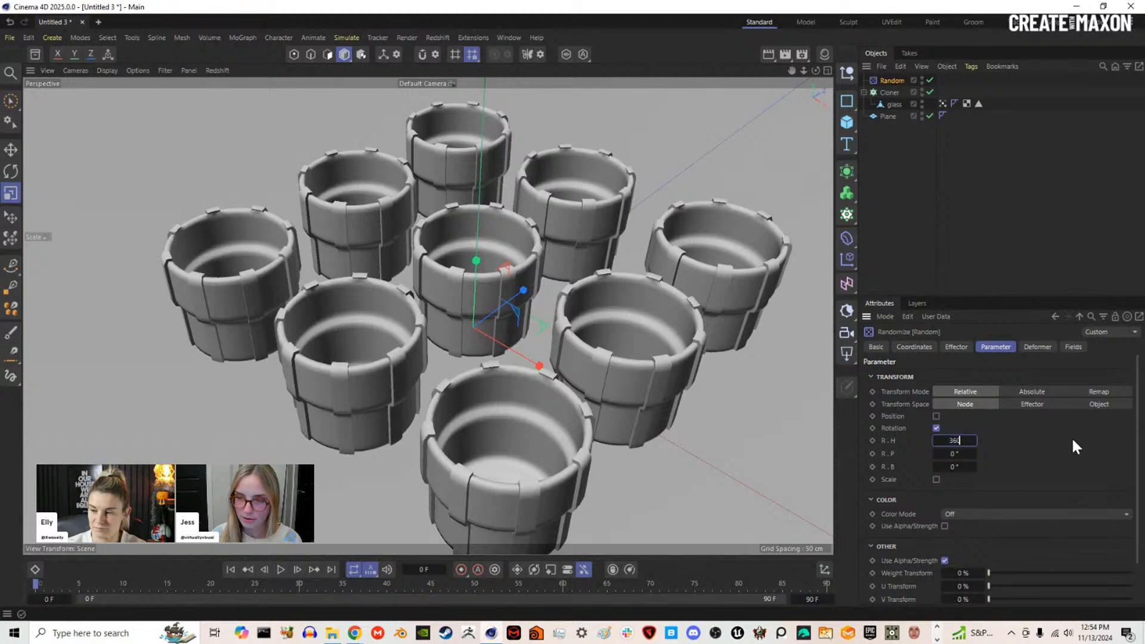
key(Return)
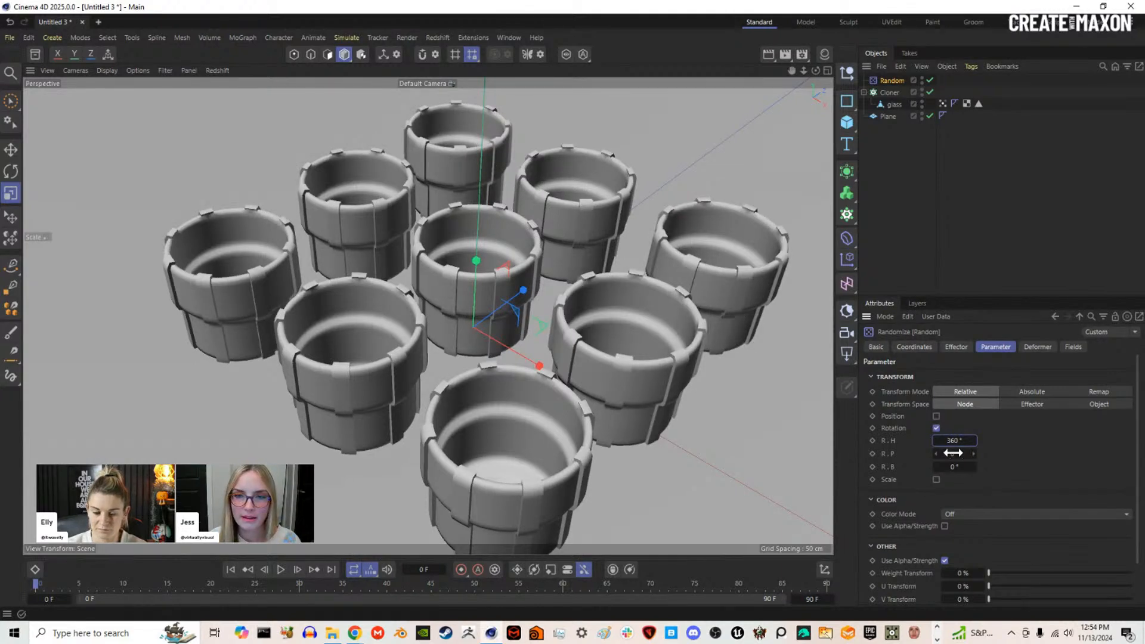
Step: Set the Random effector's R.P and R.B rotation to 15° each so the pots tilt
drag(961, 454, 949, 453)
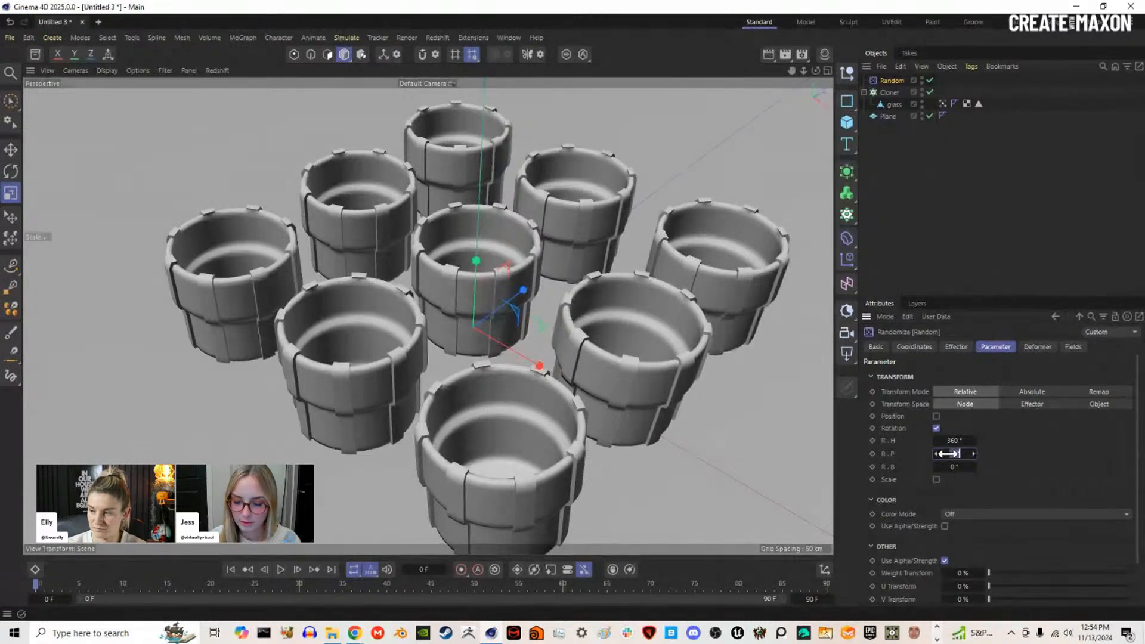
click(965, 465)
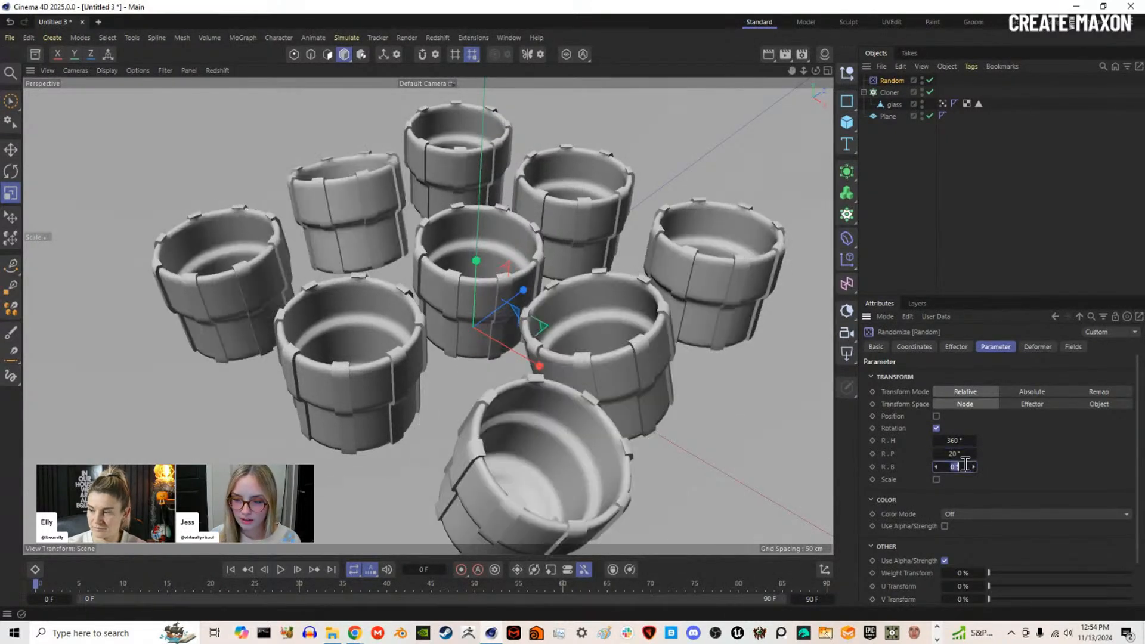
key(Return)
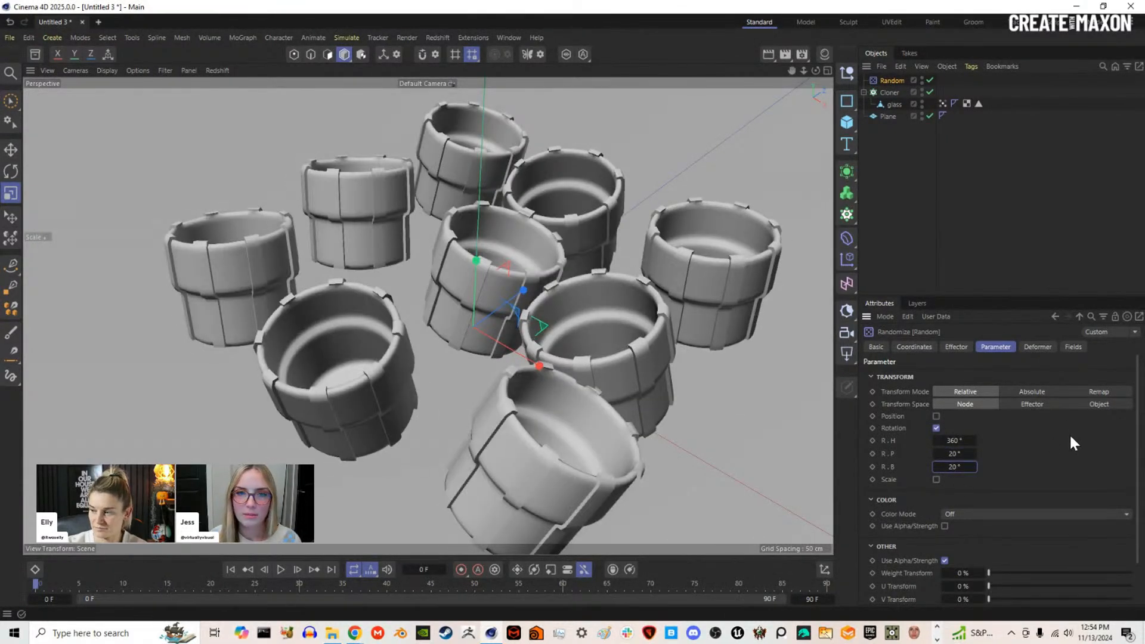
click(961, 454)
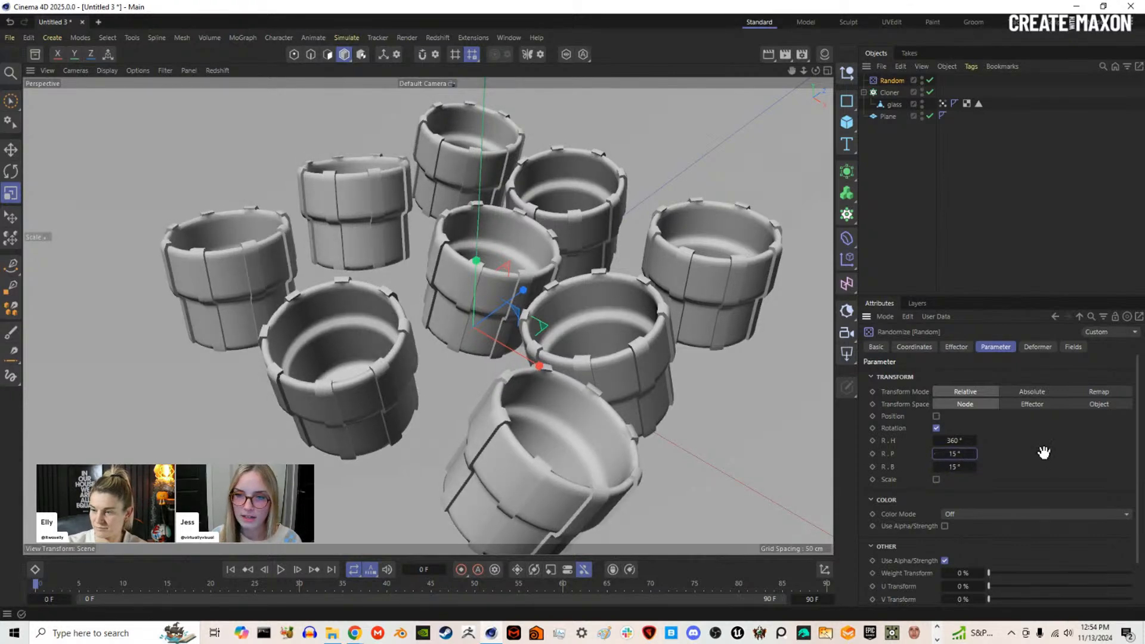
key(Return)
Step: Switch the Random effector's random mode to Noise and set its noise scale to 1%
click(956, 348)
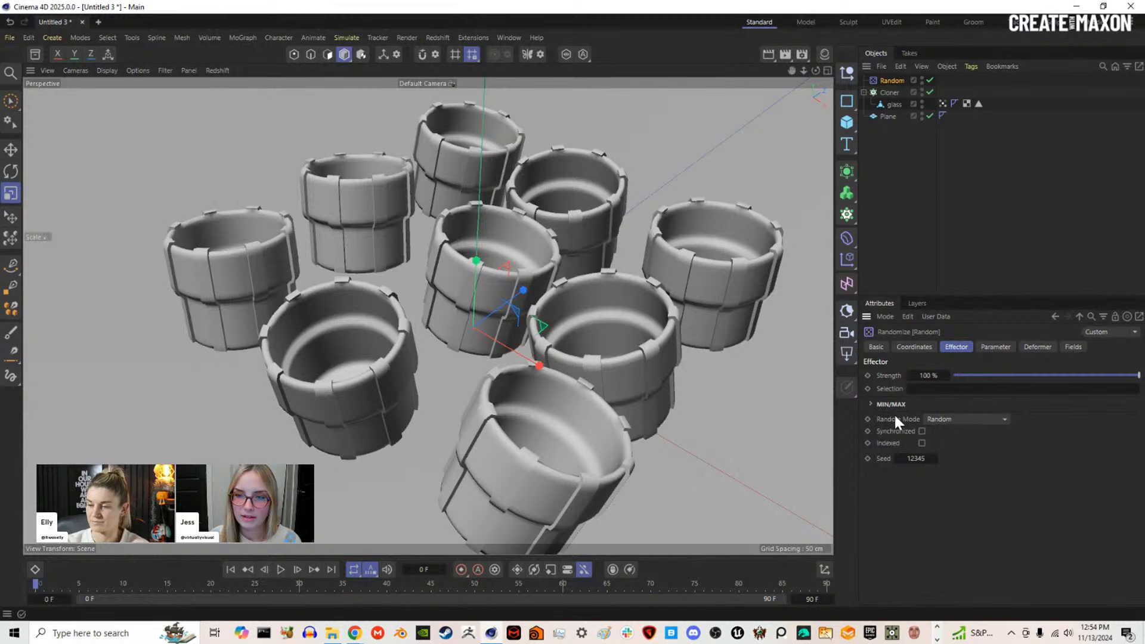
click(979, 419)
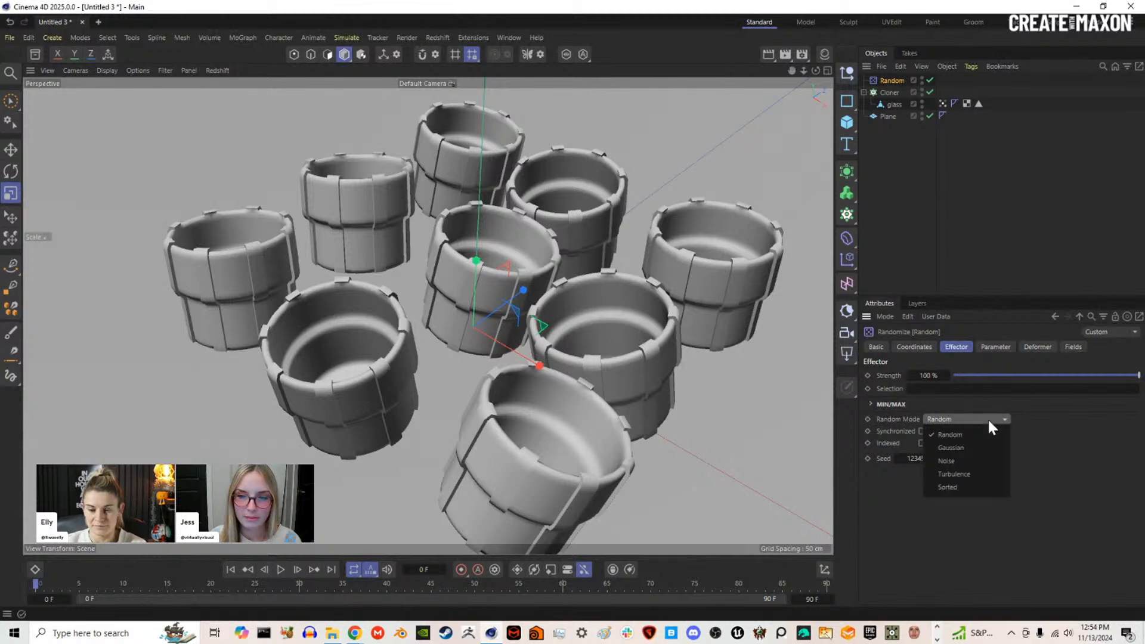
click(975, 457)
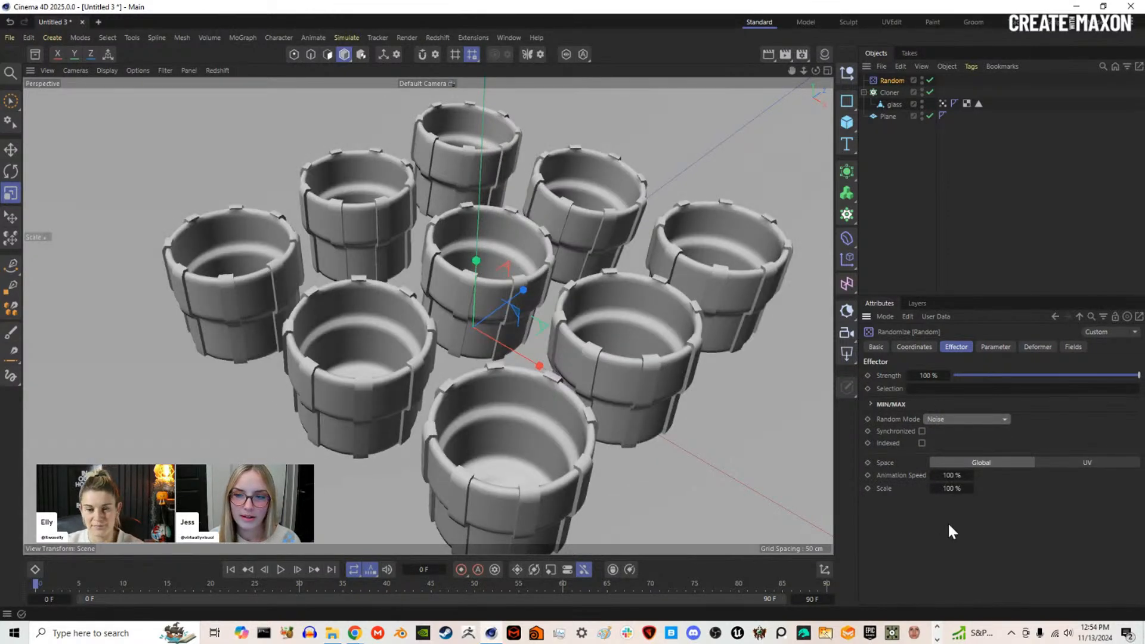
drag(961, 489, 956, 487)
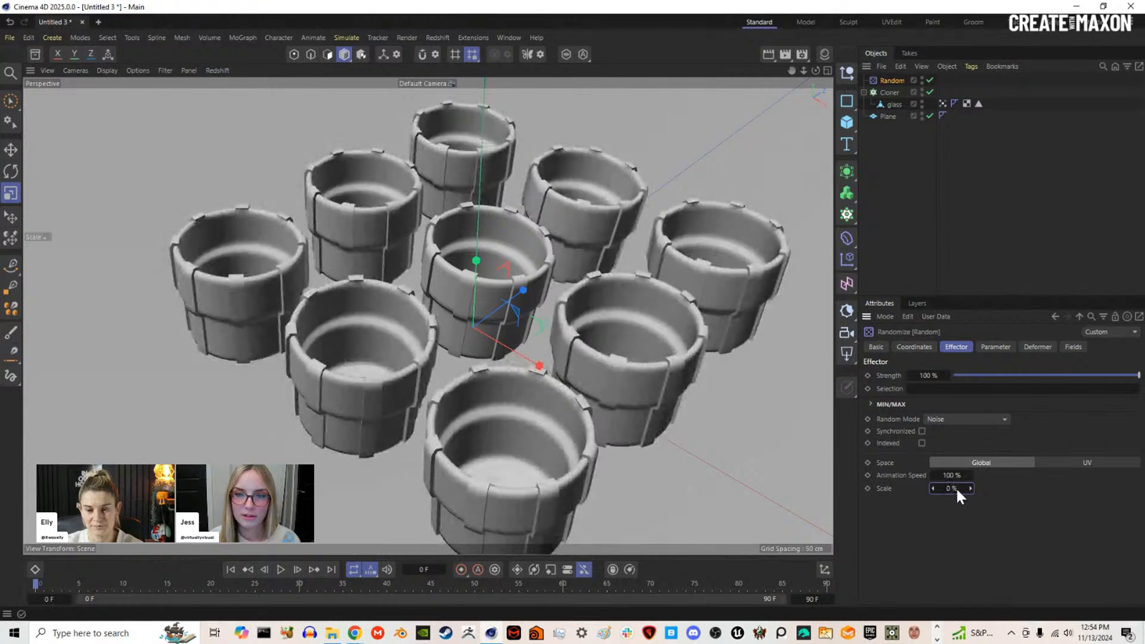
click(970, 489)
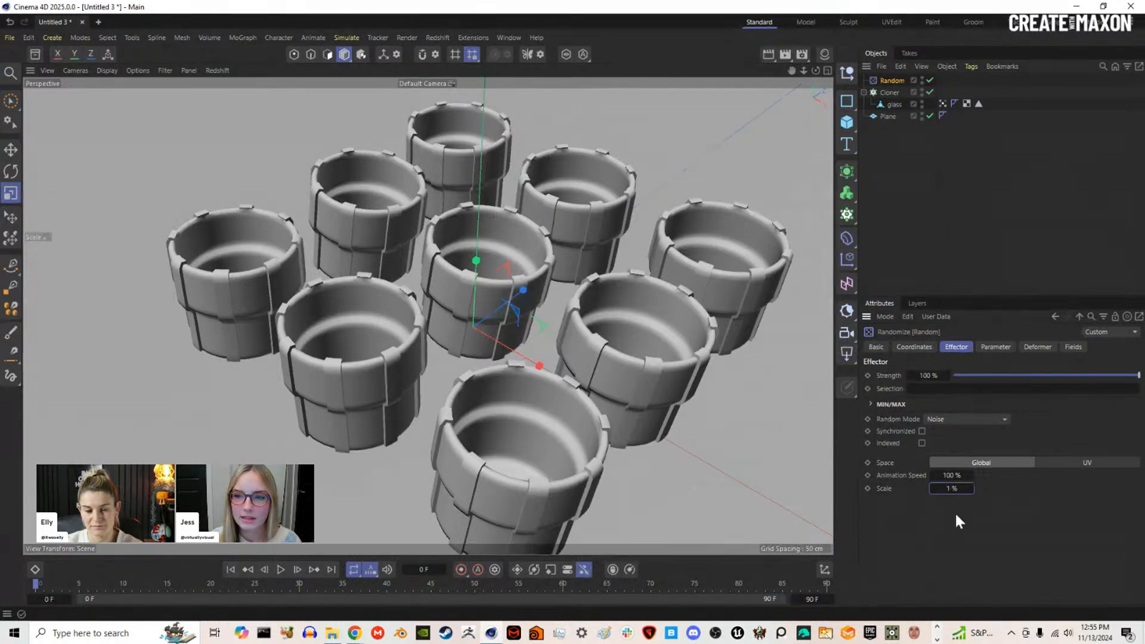
Step: Play the animation to check the noise-driven wobble of the pots, then return to the first frame
click(279, 571)
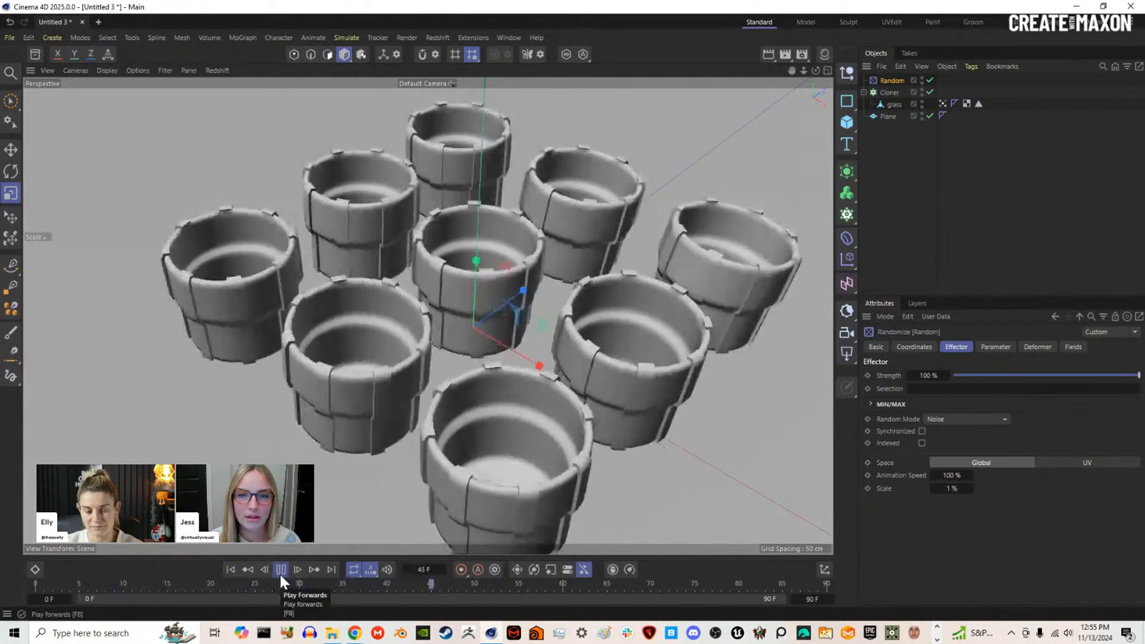
click(279, 571)
click(231, 569)
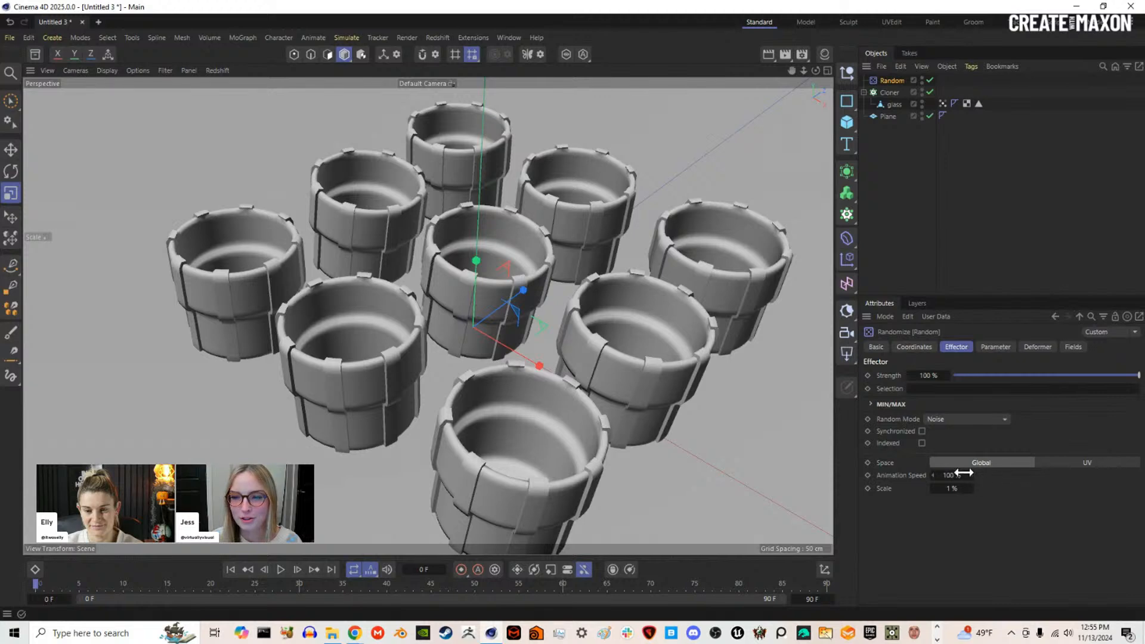
Step: Set the noise animation speed to 20%, preview the slower motion, and return to the first frame
double_click(955, 475)
text(20)
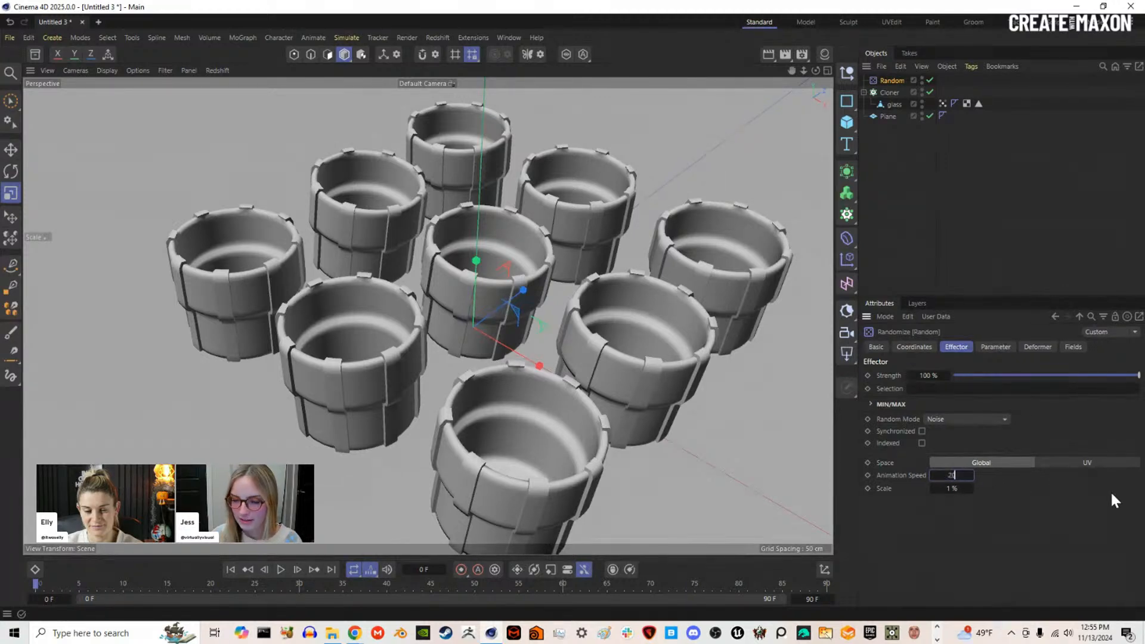
key(Return)
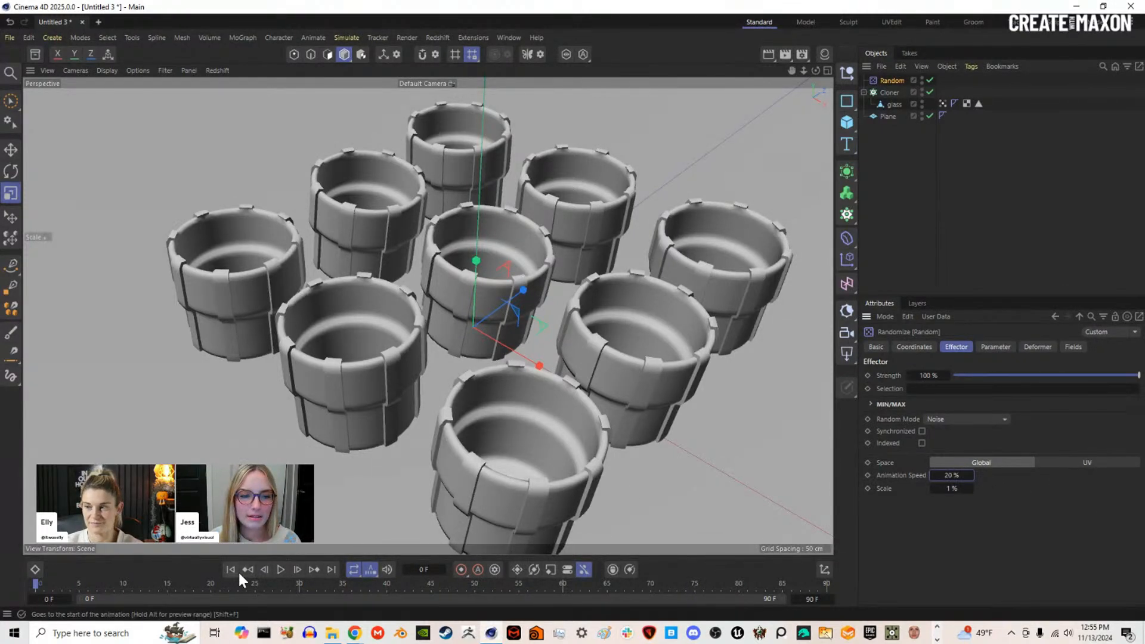
click(282, 569)
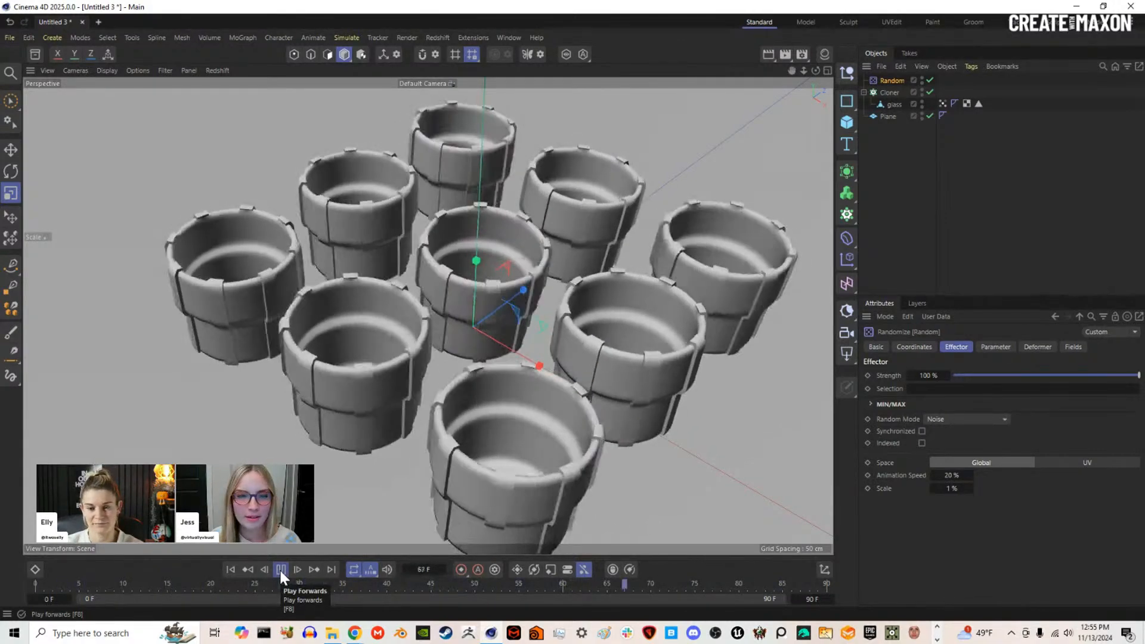
click(280, 570)
click(230, 569)
mouse_move(467, 484)
alt+mouse_down()
mouse_move(495, 465)
mouse_move(505, 358)
mouse_move(522, 366)
mouse_move(494, 394)
mouse_move(439, 376)
mouse_move(416, 424)
mouse_move(430, 417)
alt+mouse_up()
click(900, 92)
key(e)
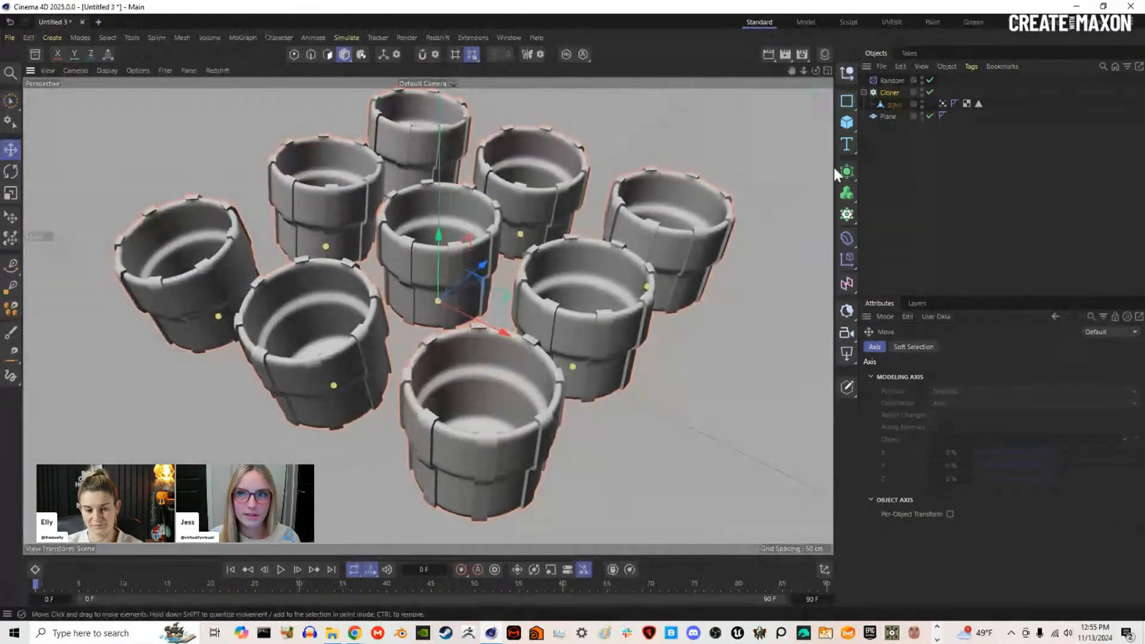
click(881, 79)
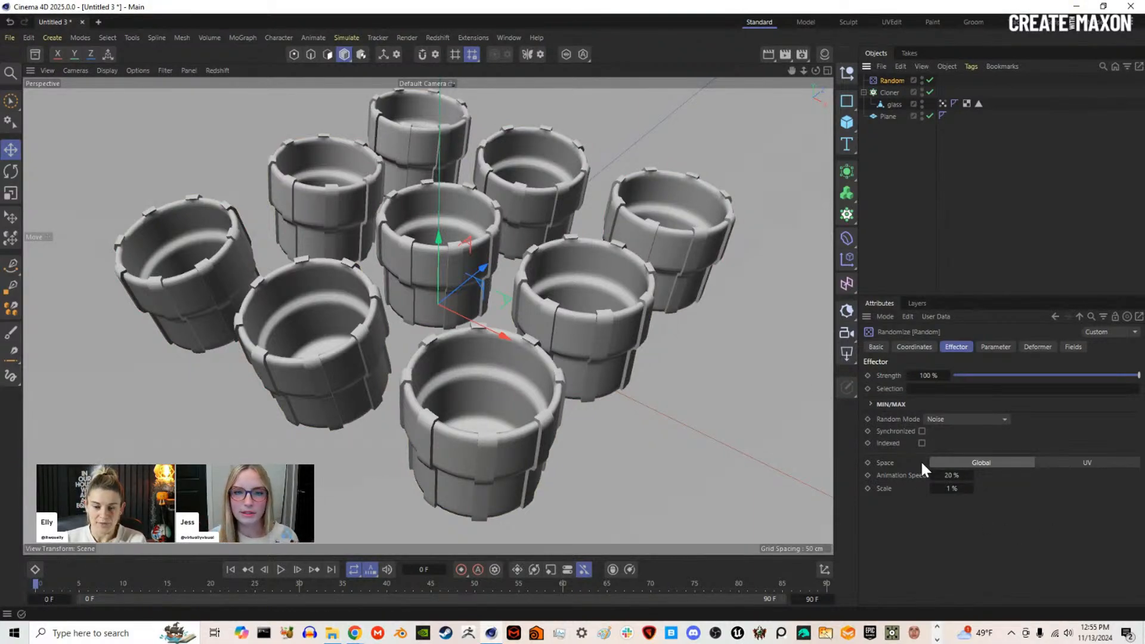
Step: Add a Redshift camera from an angled view of the pots and set its focal length to 85 mm
mouse_move(453, 355)
alt+mouse_down()
mouse_move(464, 268)
mouse_move(528, 245)
mouse_move(492, 271)
mouse_move(454, 342)
mouse_move(469, 367)
alt+mouse_up()
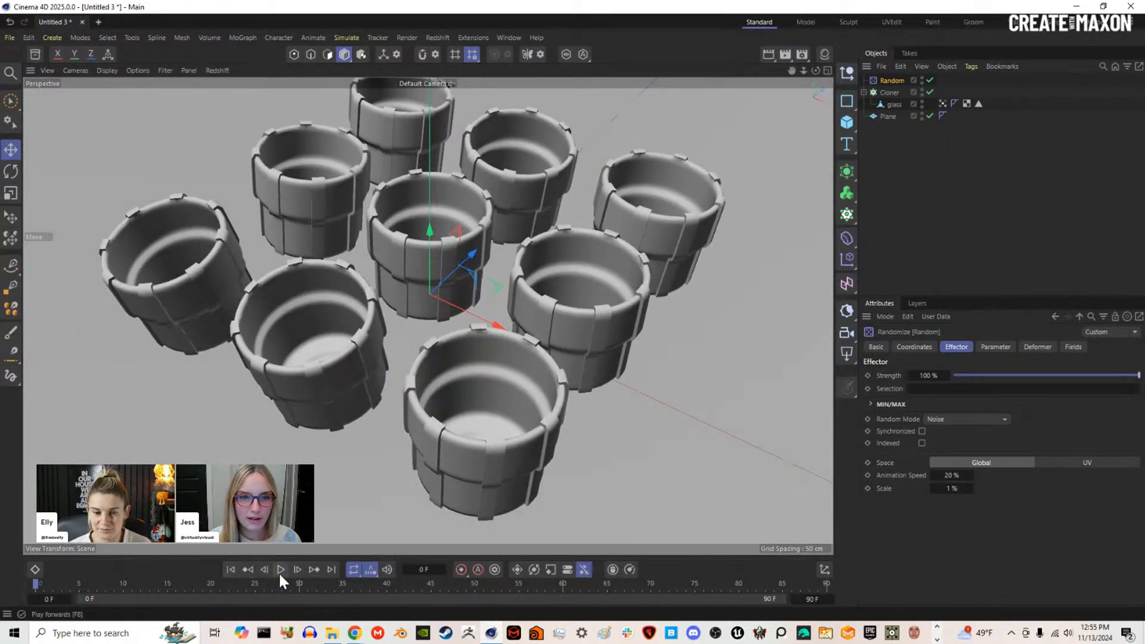
click(850, 333)
double_click(956, 412)
text(85)
key(Return)
Step: Move the timeline to frame 86 and reframe the camera so the pots sit toward the left with empty floor beside them
scroll(485, 431, down, 10)
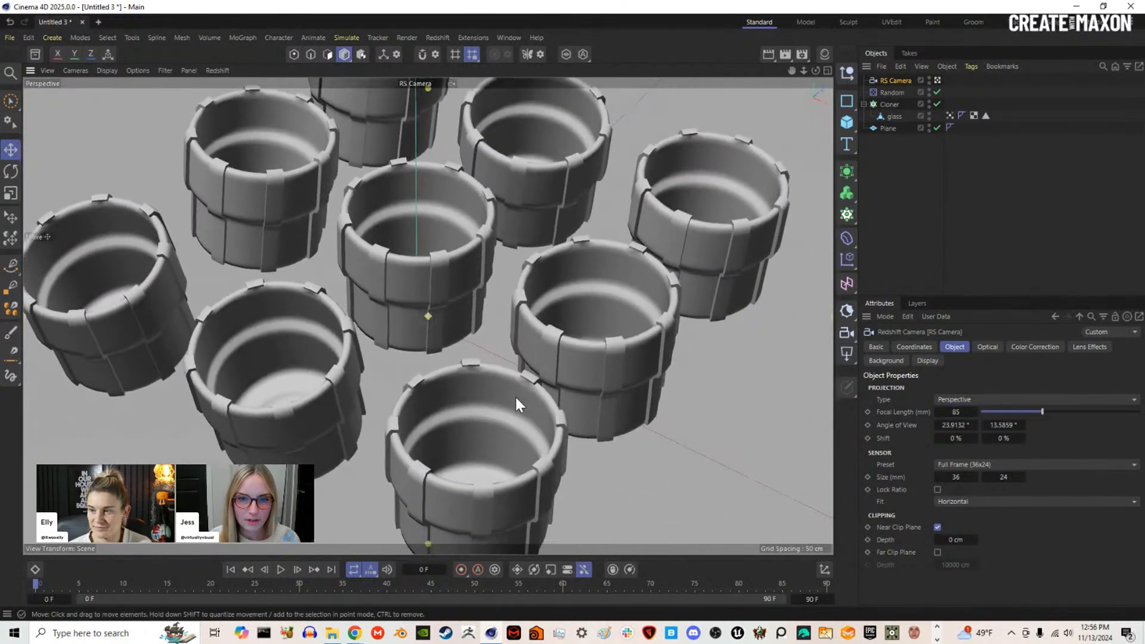
alt+middle_drag(516, 398, 515, 392)
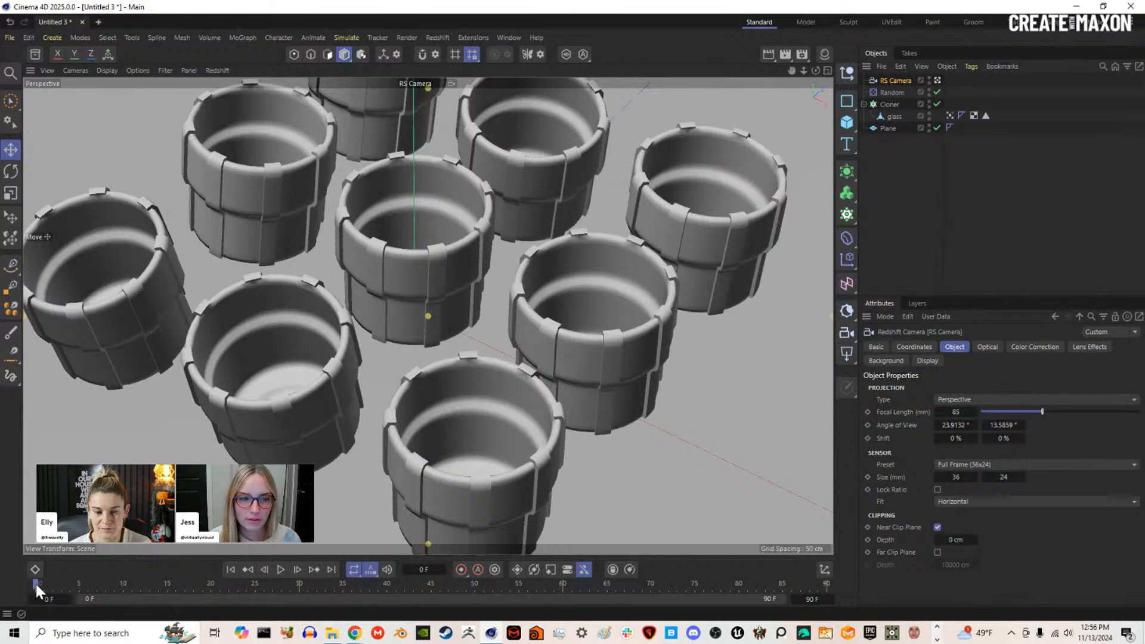
drag(36, 585, 794, 592)
alt+middle_drag(681, 394, 582, 403)
scroll(617, 387, up, 3)
scroll(573, 410, down, 1)
scroll(573, 409, down, 1)
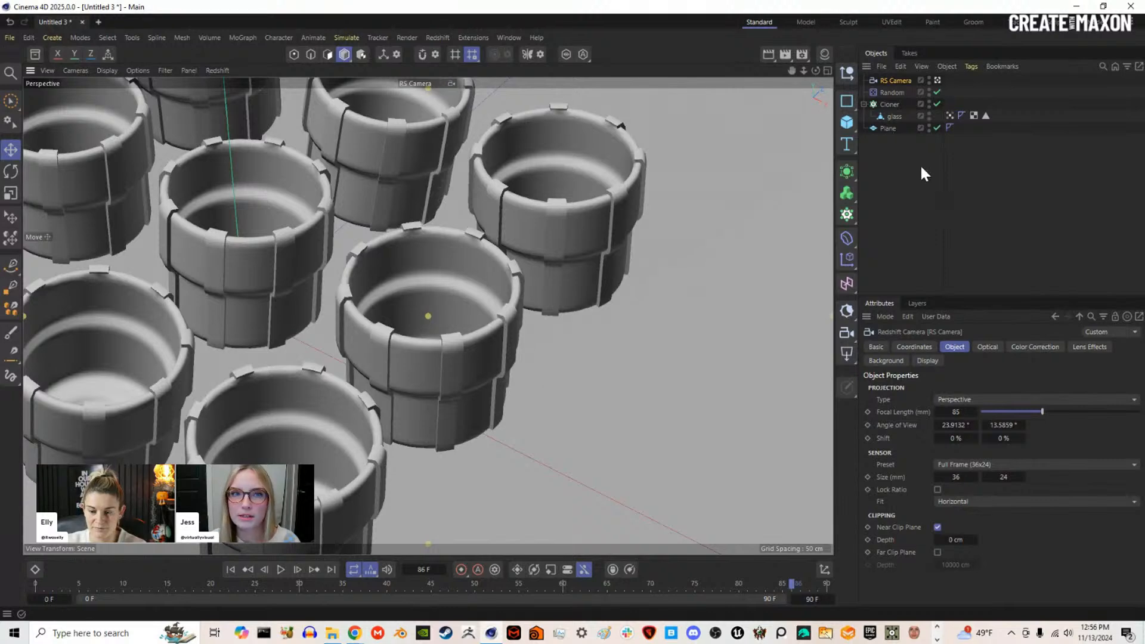
Step: Add a Redshift dome light to the scene using the Concrete Blocks HDRI from the asset library
click(35, 53)
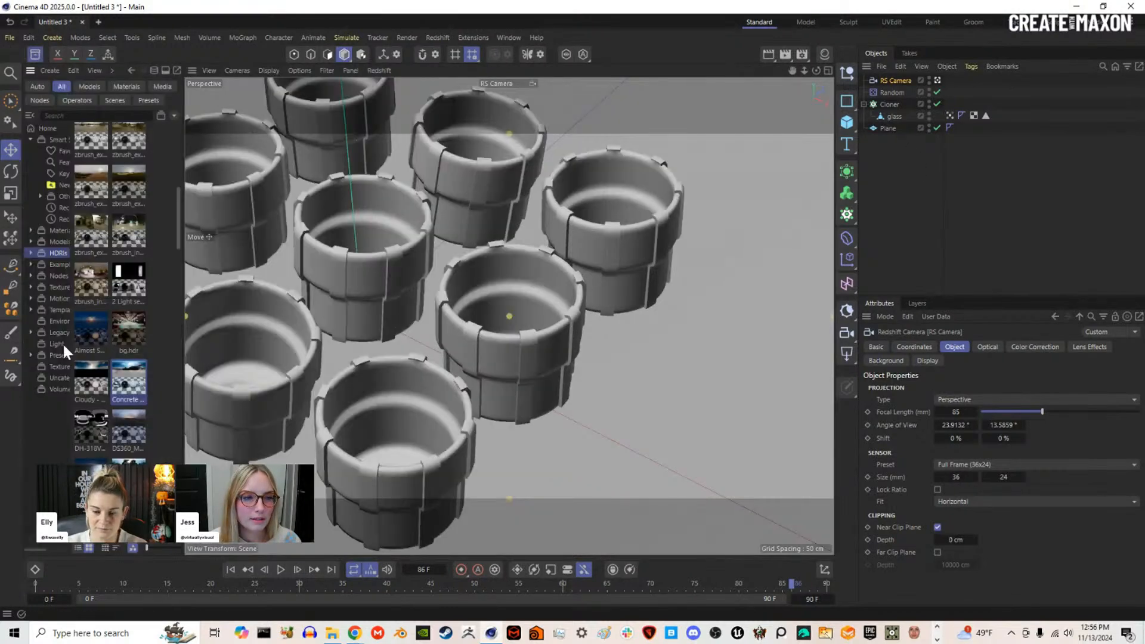
drag(130, 386, 912, 212)
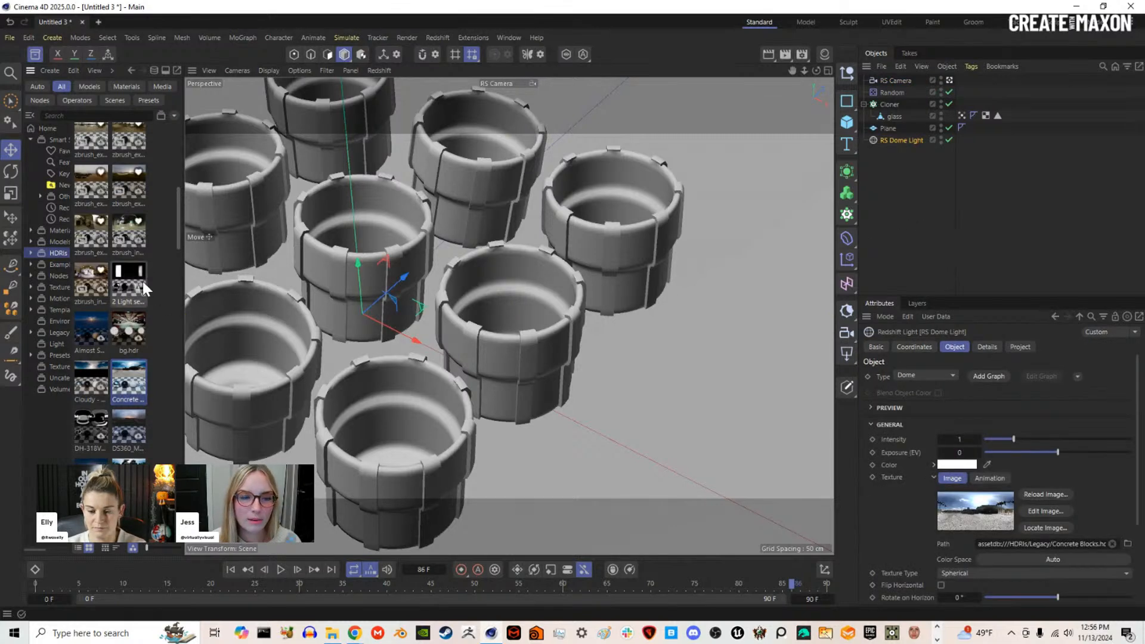
Step: Look through the other HDRIs in the asset library for alternative lighting, and close the library
scroll(128, 289, down, 5)
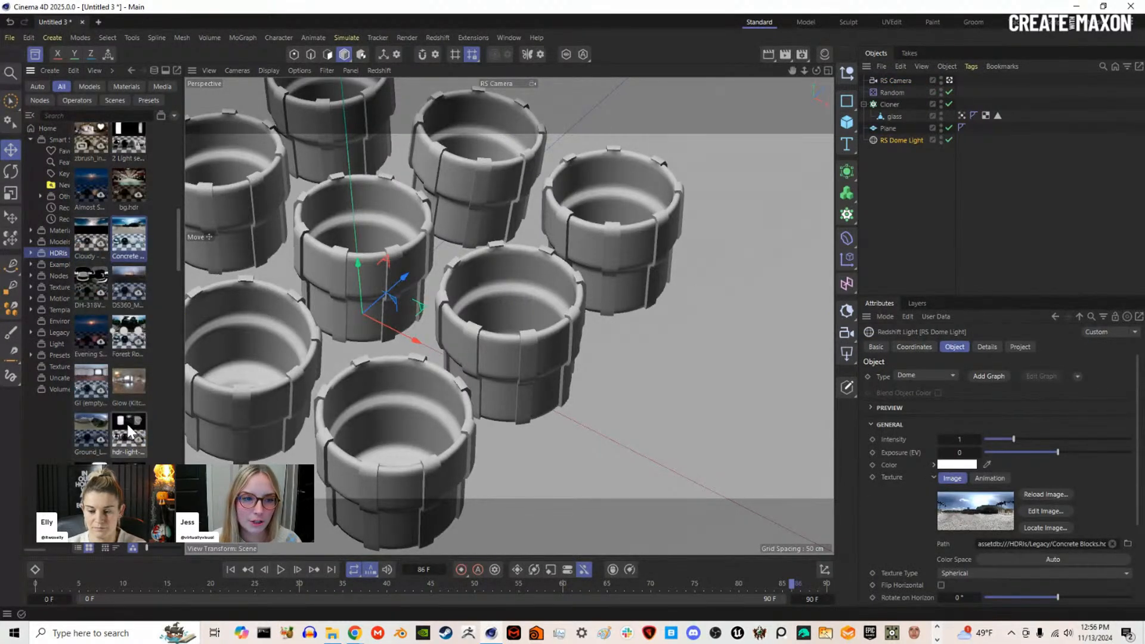
scroll(100, 332, up, 3)
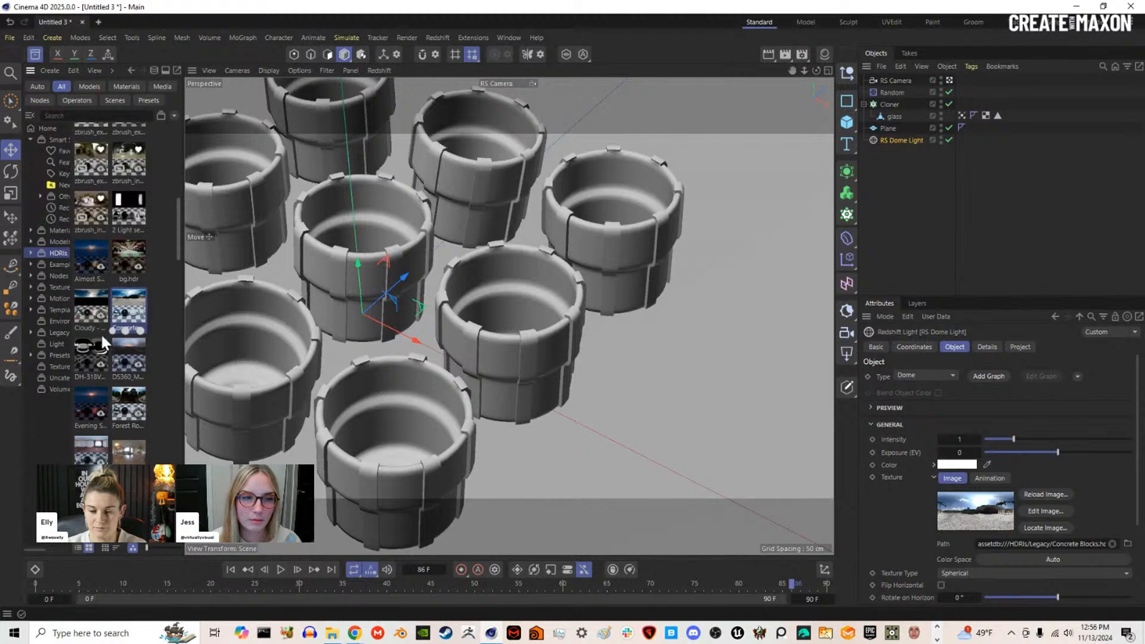
scroll(104, 341, up, 2)
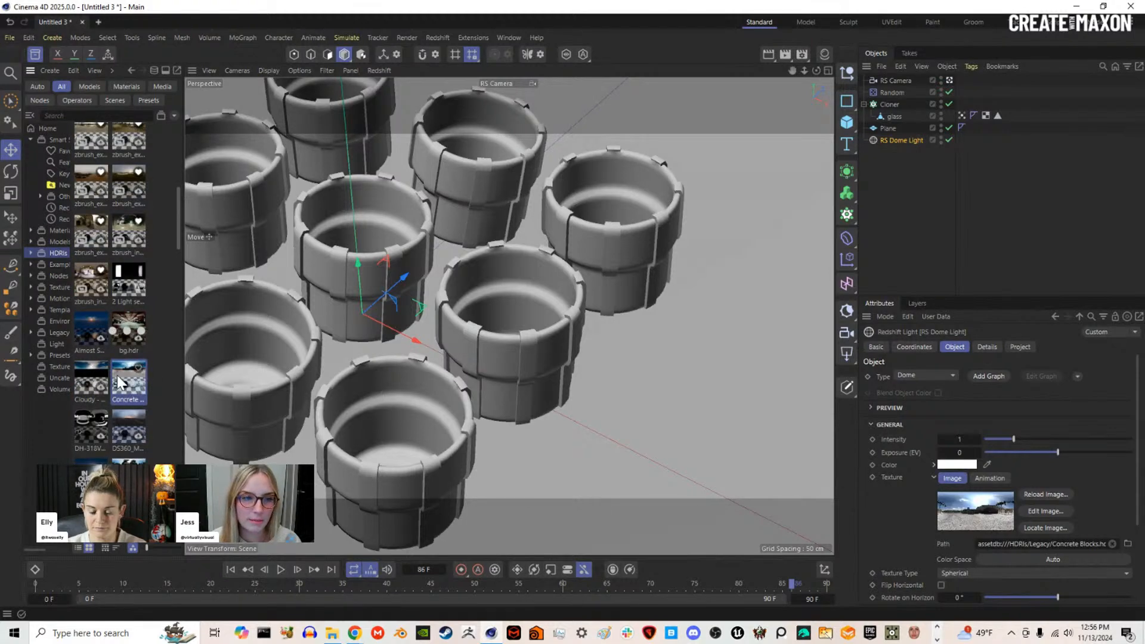
scroll(119, 381, down, 2)
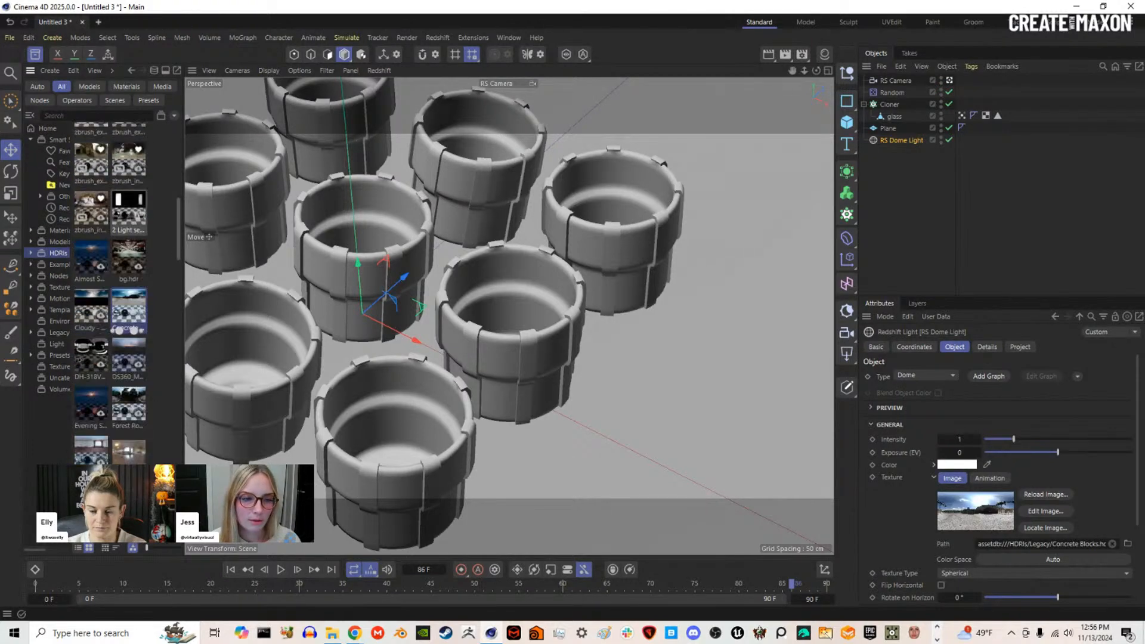
scroll(127, 330, down, 3)
scroll(120, 298, up, 5)
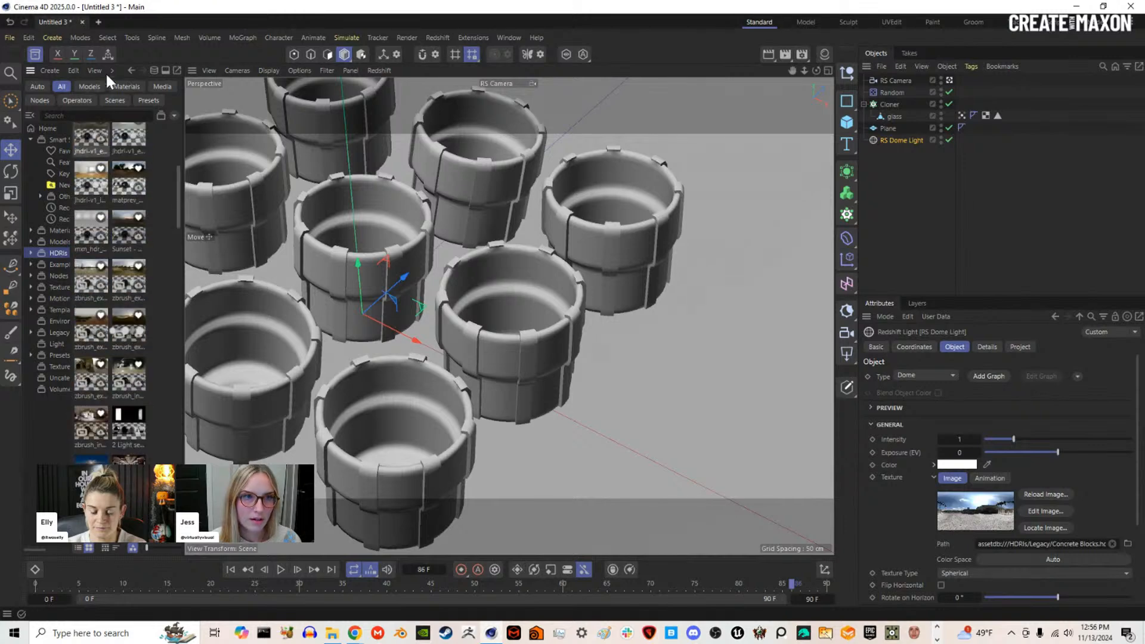
click(36, 53)
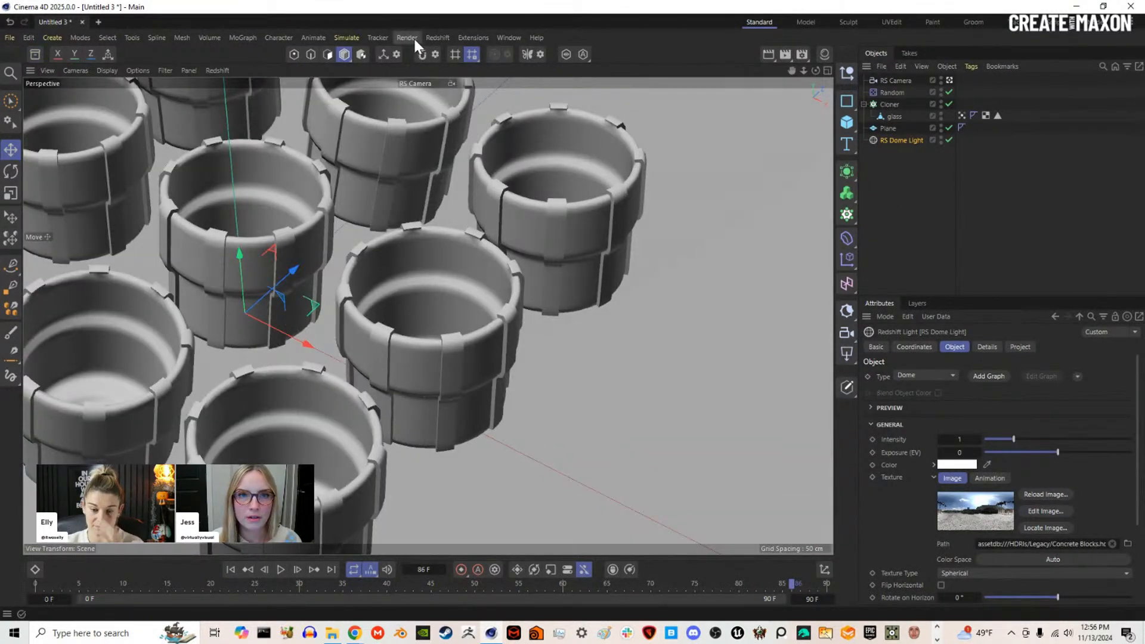
Step: Open the Redshift RenderView docked beside the viewport and start the interactive render
click(439, 37)
click(481, 132)
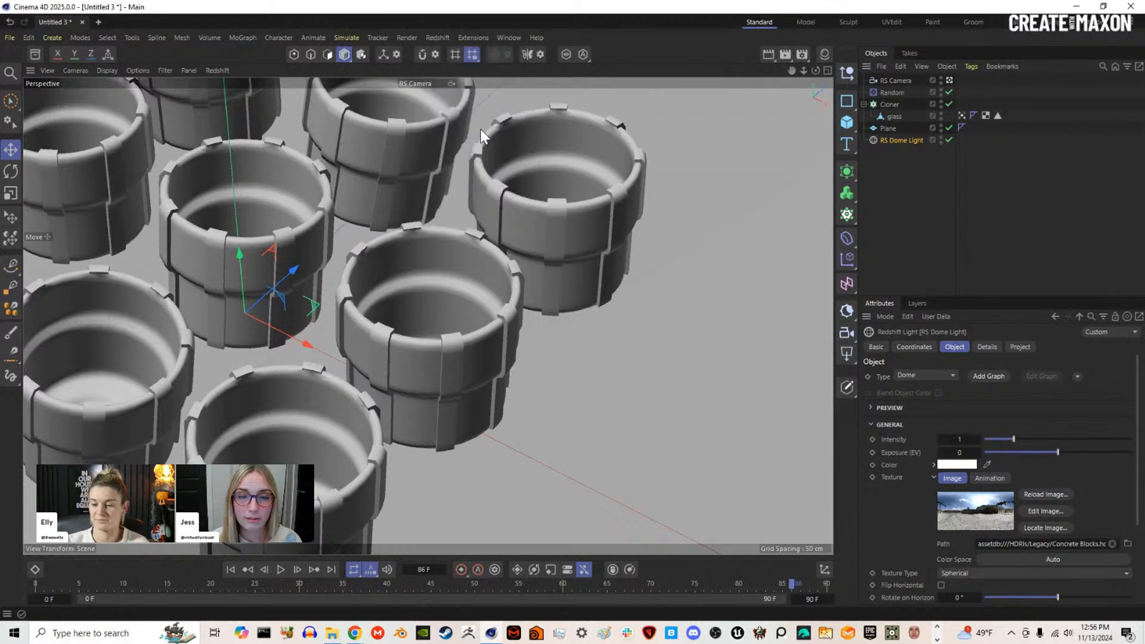
drag(805, 97, 823, 97)
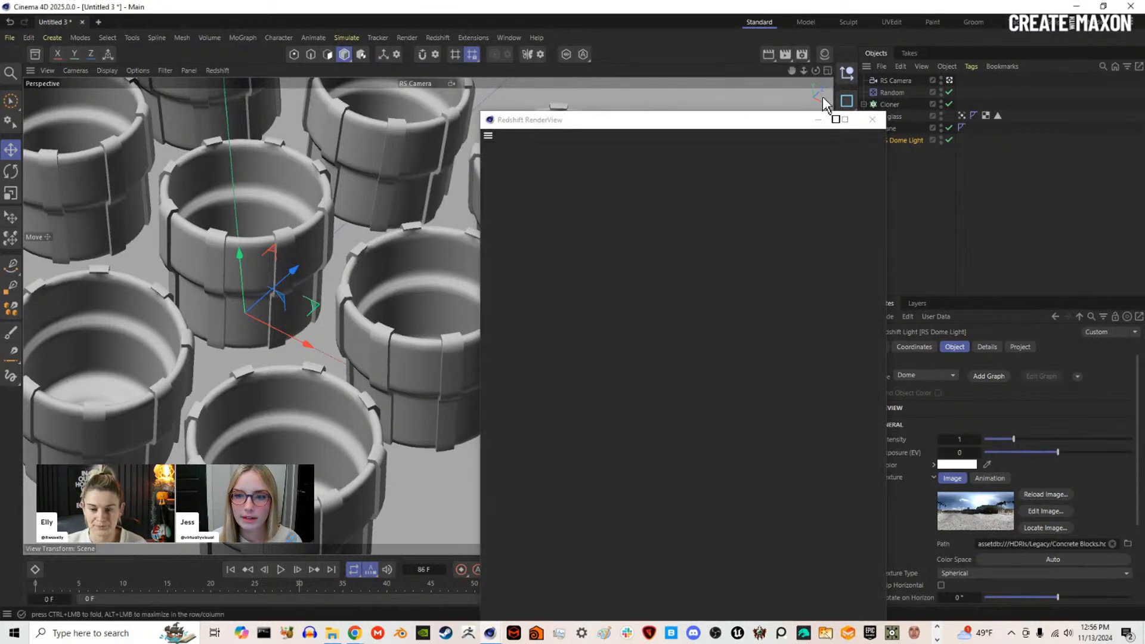
click(472, 122)
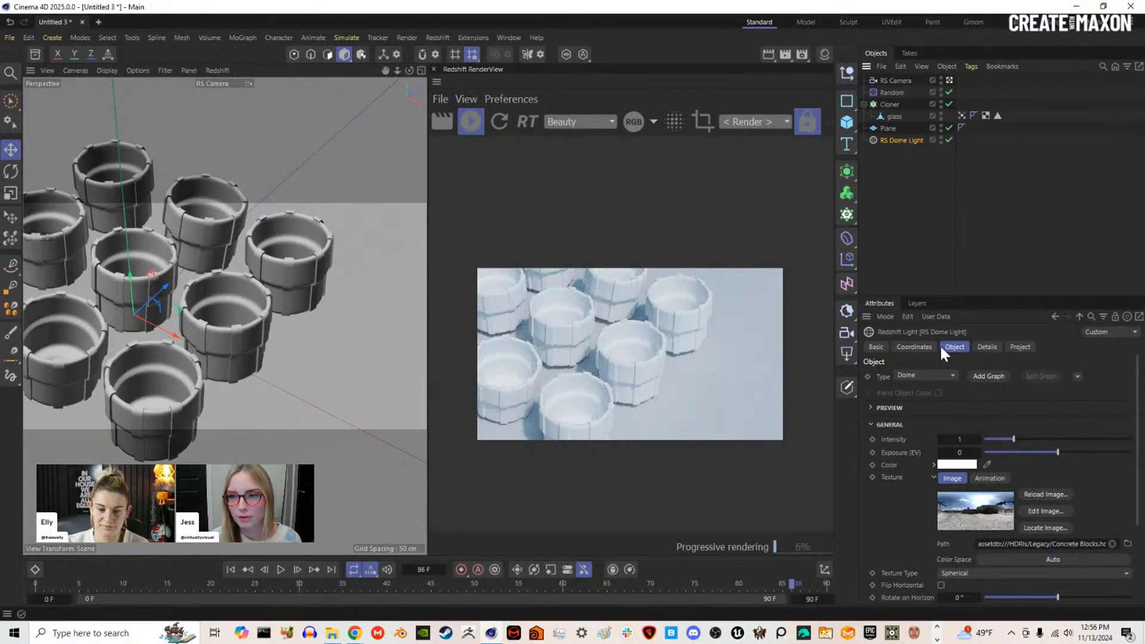
Step: Rotate the dome light to heading 216°, pitch 0° and bank 19° so the pots cast long shadows across the floor
click(915, 347)
mouse_move(988, 407)
mouse_down()
mouse_move(1003, 389)
mouse_move(987, 419)
mouse_move(996, 420)
mouse_up()
double_click(990, 406)
text(0)
key(Return)
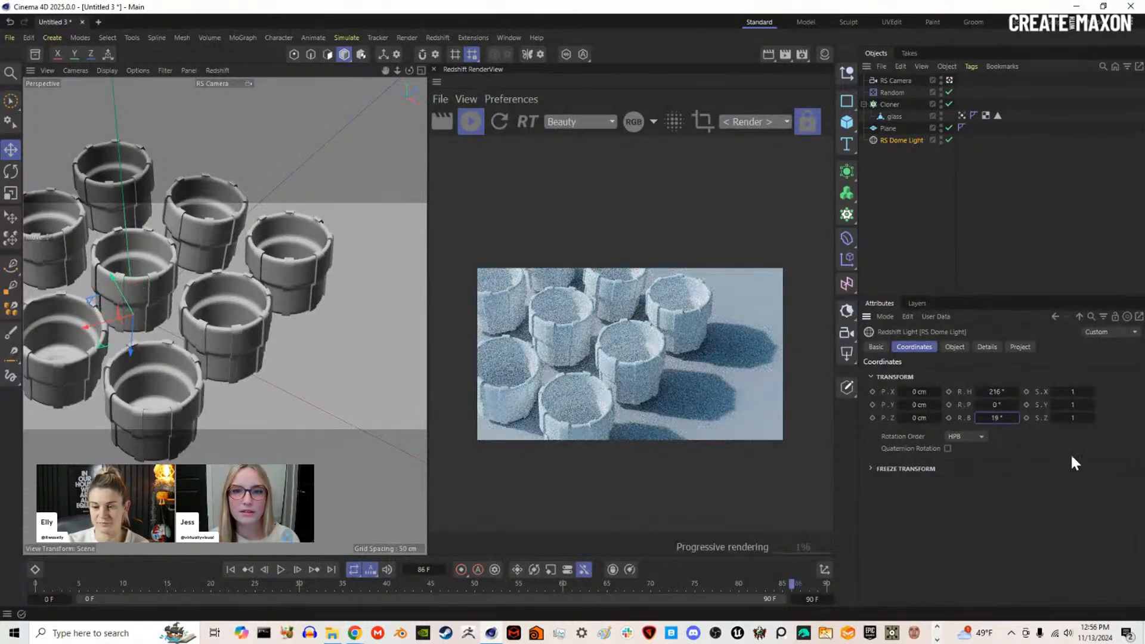
scroll(575, 383, up, 1)
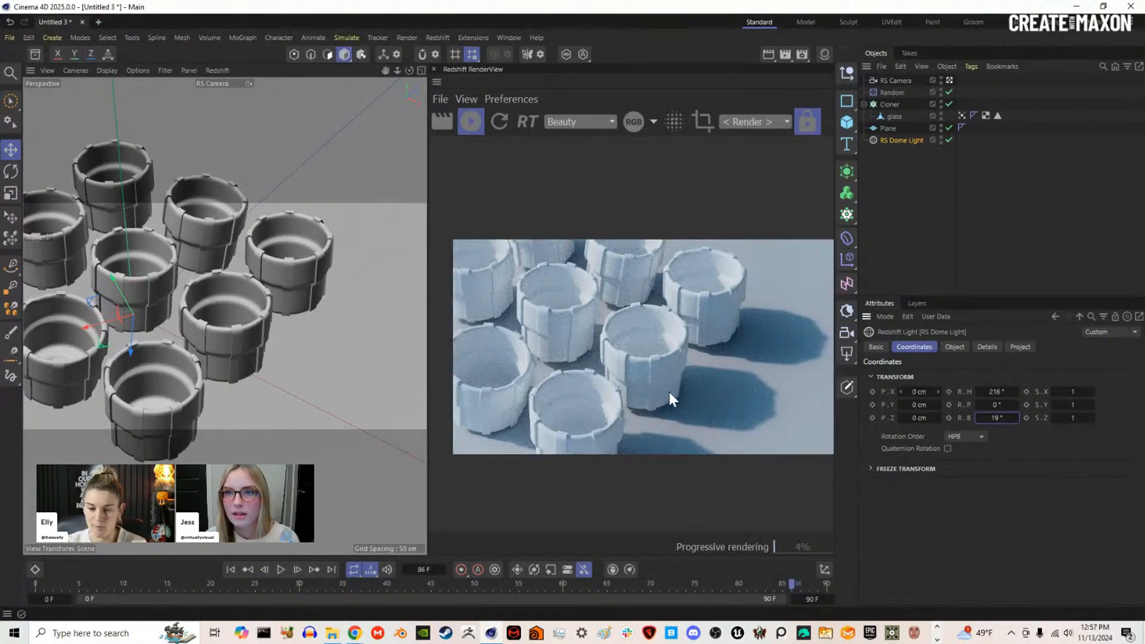
Step: Create a Redshift Standard material named glasses and apply it to the Cloner
click(824, 54)
click(779, 70)
mouse_move(883, 105)
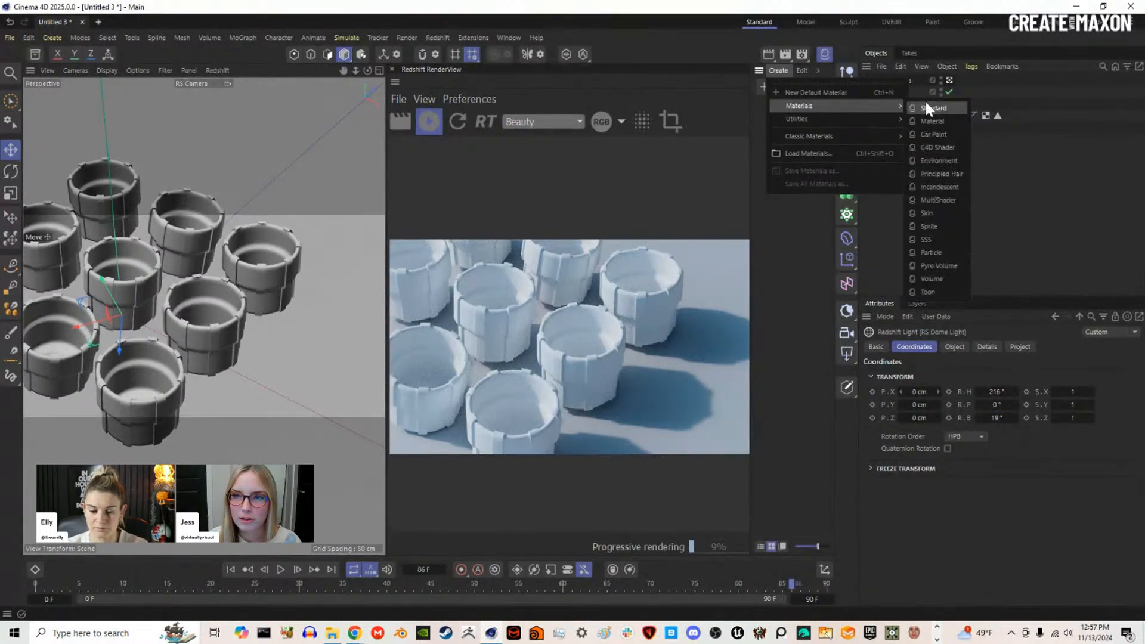
click(931, 105)
double_click(762, 137)
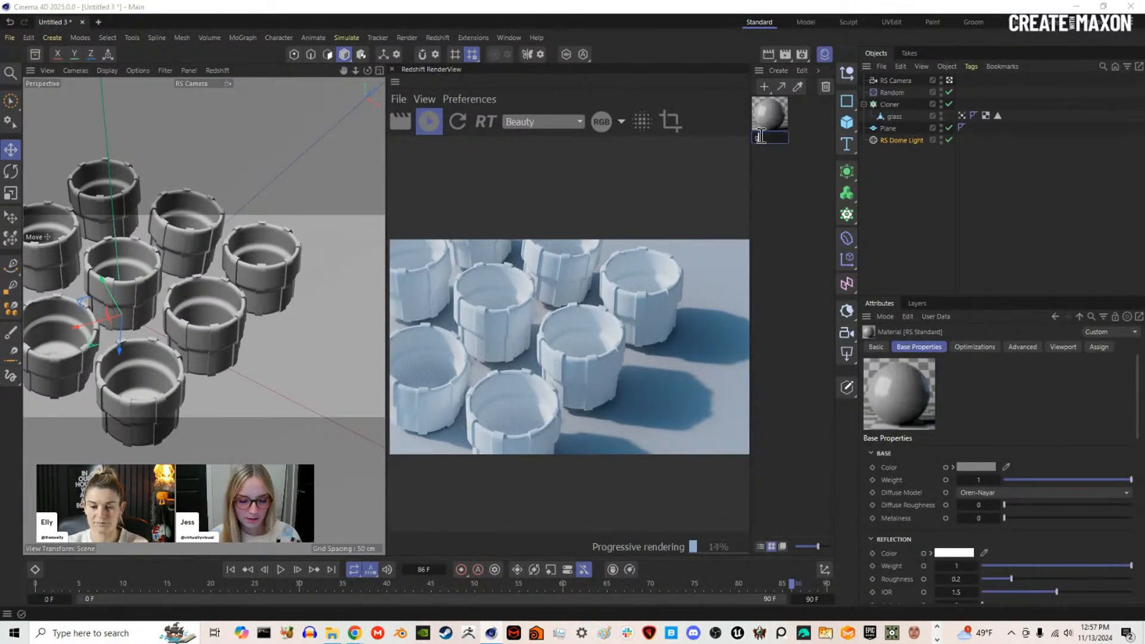
text(glasses)
key(Return)
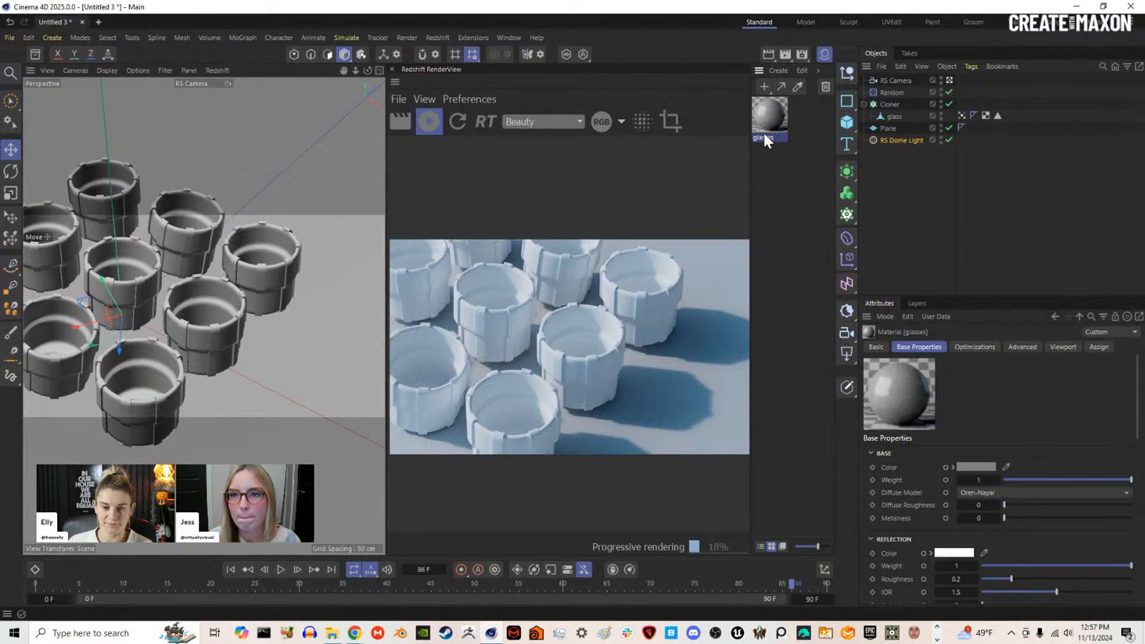
drag(890, 103, 890, 105)
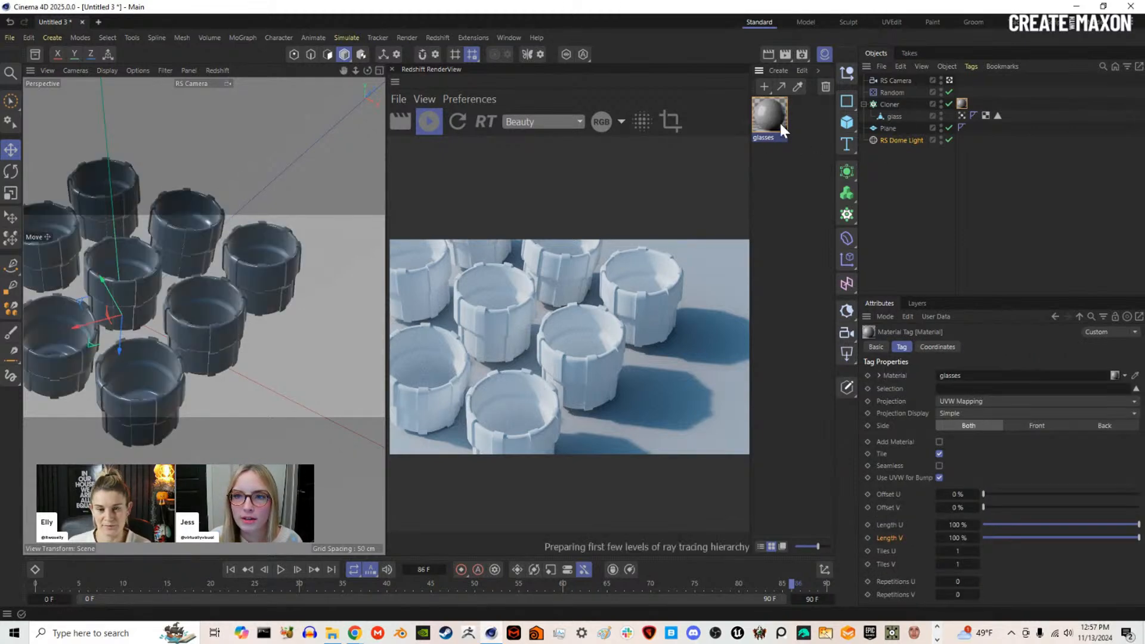
Step: Duplicate the glasses material, rename the copy tiles, and apply it to the Plane
drag(771, 111, 809, 132)
double_click(805, 137)
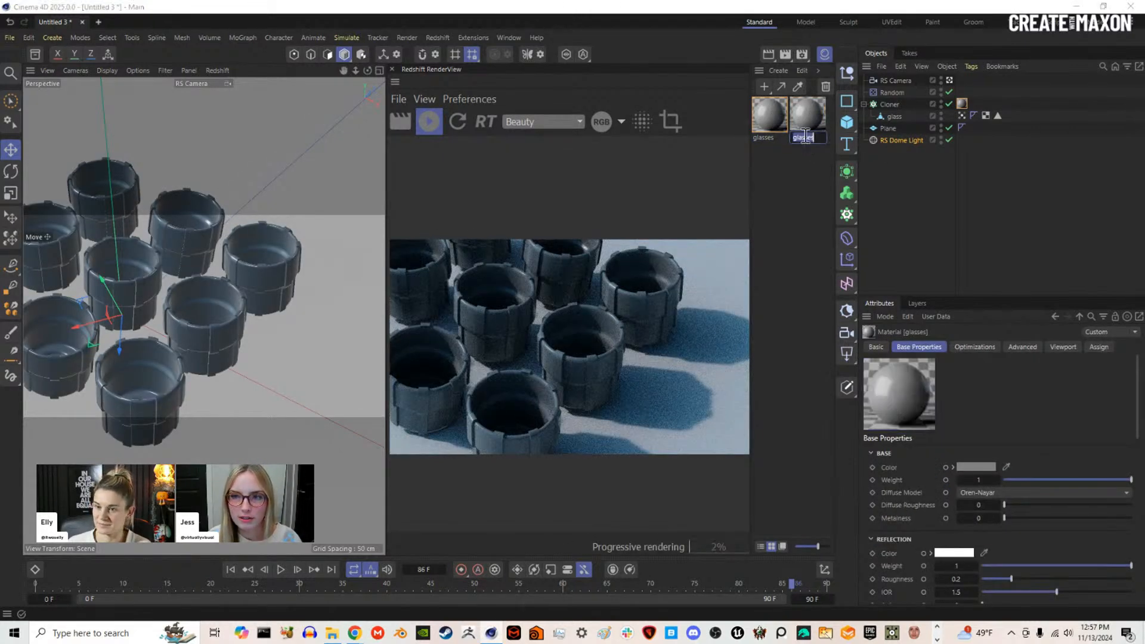
text(tiles)
key(Return)
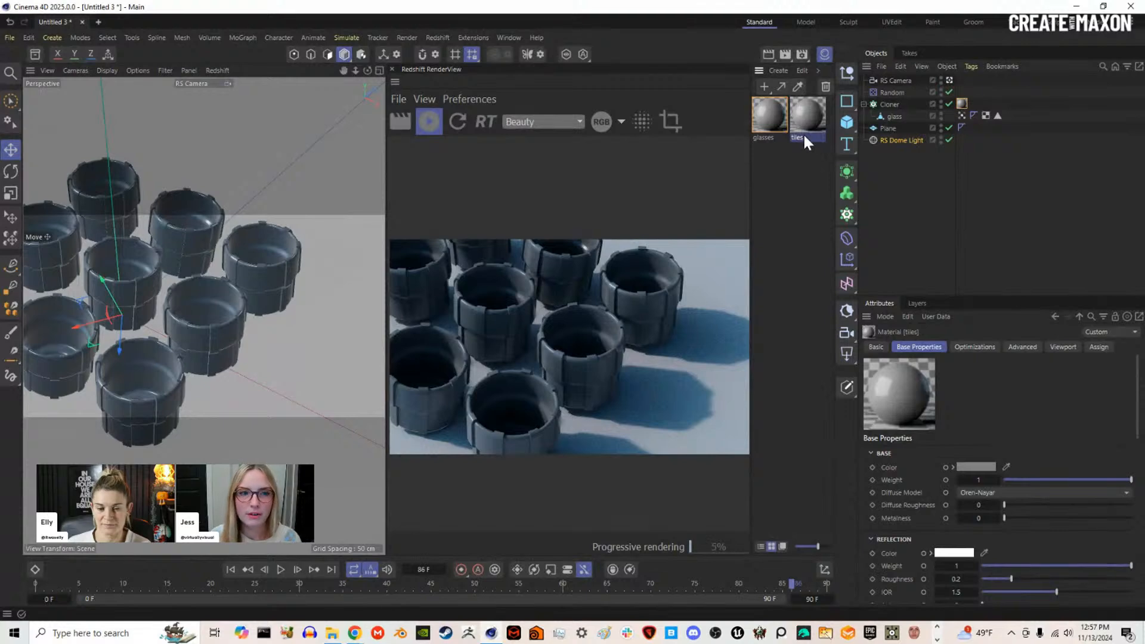
drag(804, 117, 889, 127)
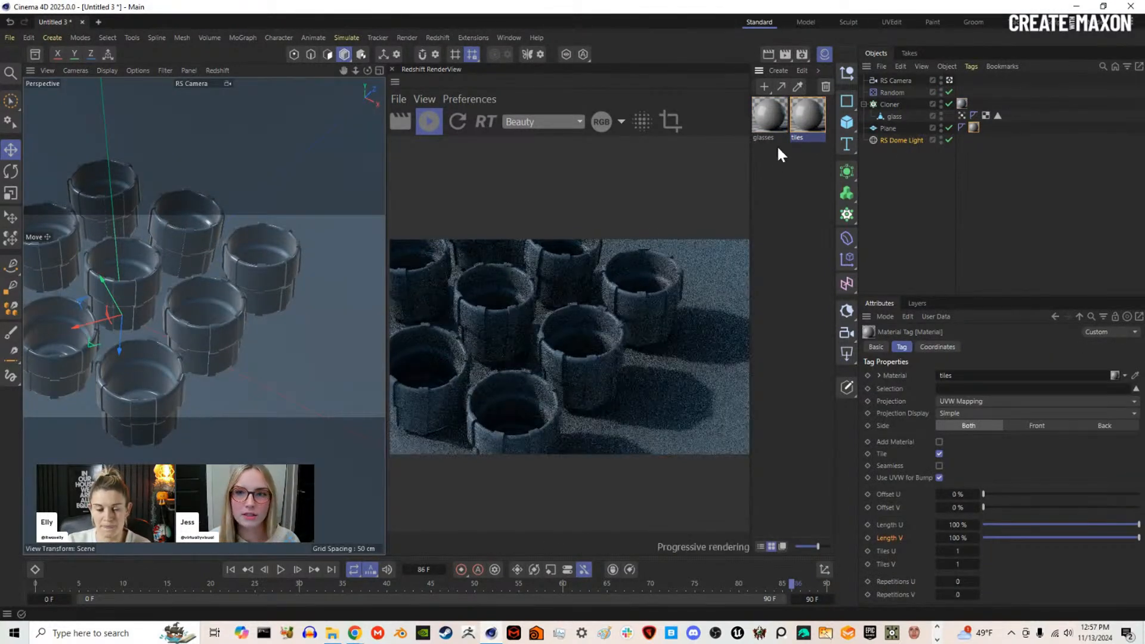
Step: Open the tiles material in the Node Editor and widen the editor to make room for nodes
double_click(806, 129)
drag(805, 119, 157, 99)
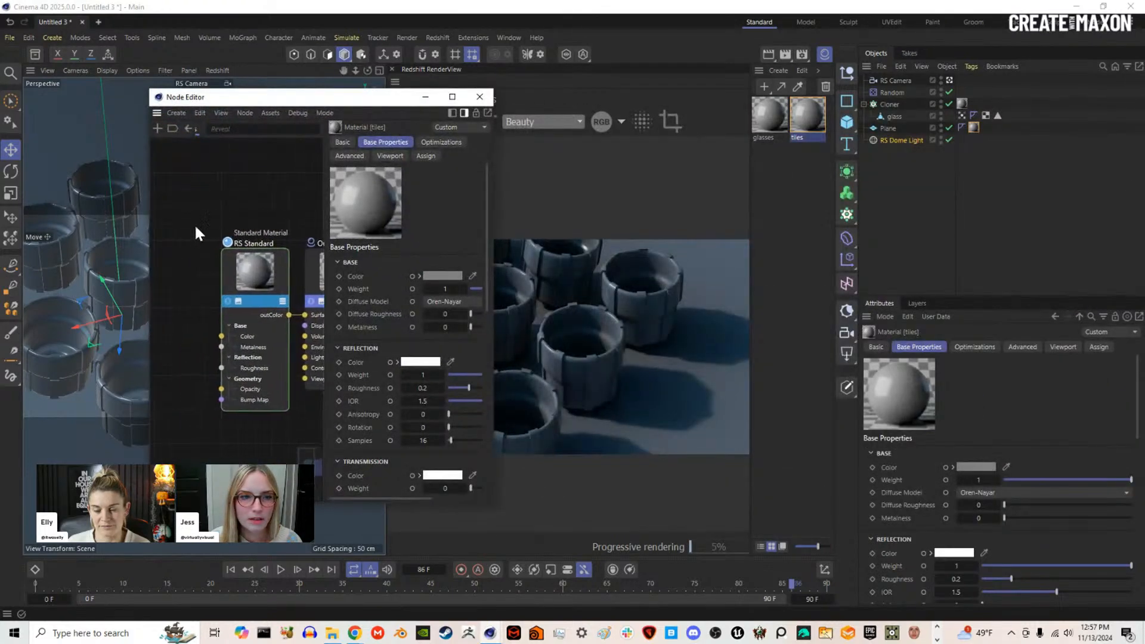
drag(148, 226, 34, 223)
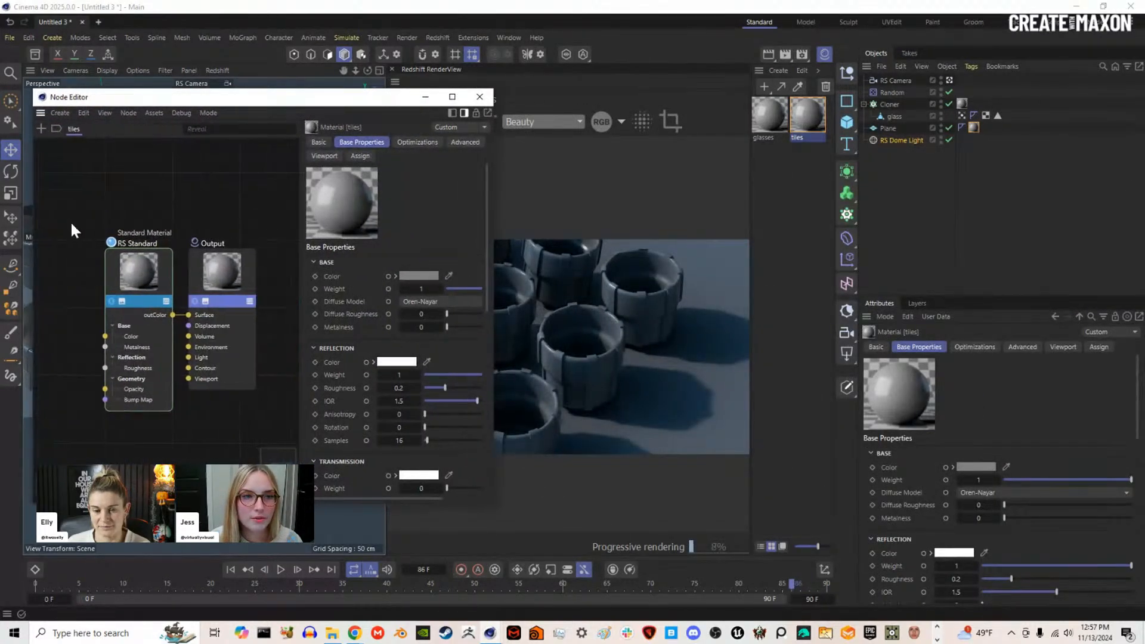
middle_drag(82, 233, 87, 236)
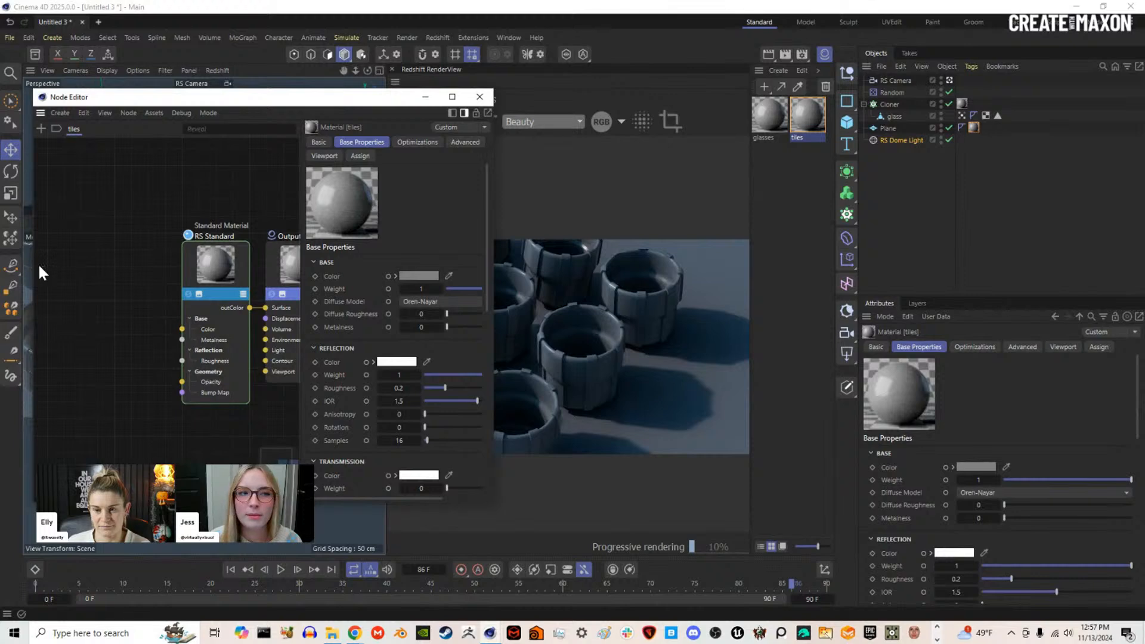
drag(34, 265, 21, 265)
Step: Add a Tiles node ahead of the RS Standard node and solo it so the render shows its pattern
double_click(86, 253)
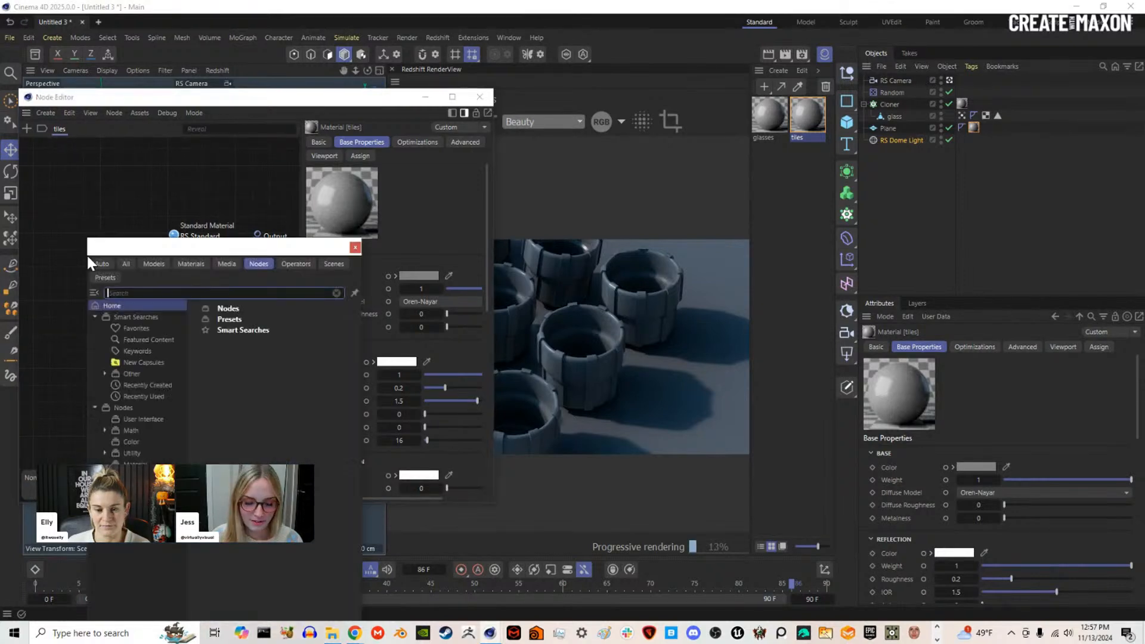
text(ti)
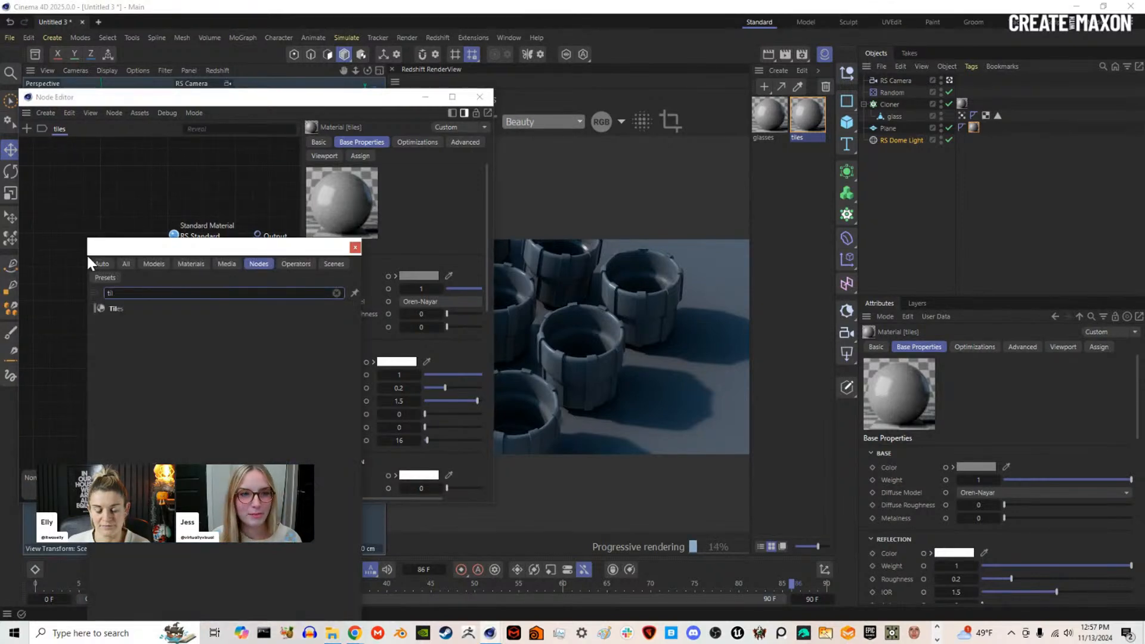
double_click(152, 309)
drag(110, 231, 99, 246)
middle_drag(114, 243, 182, 235)
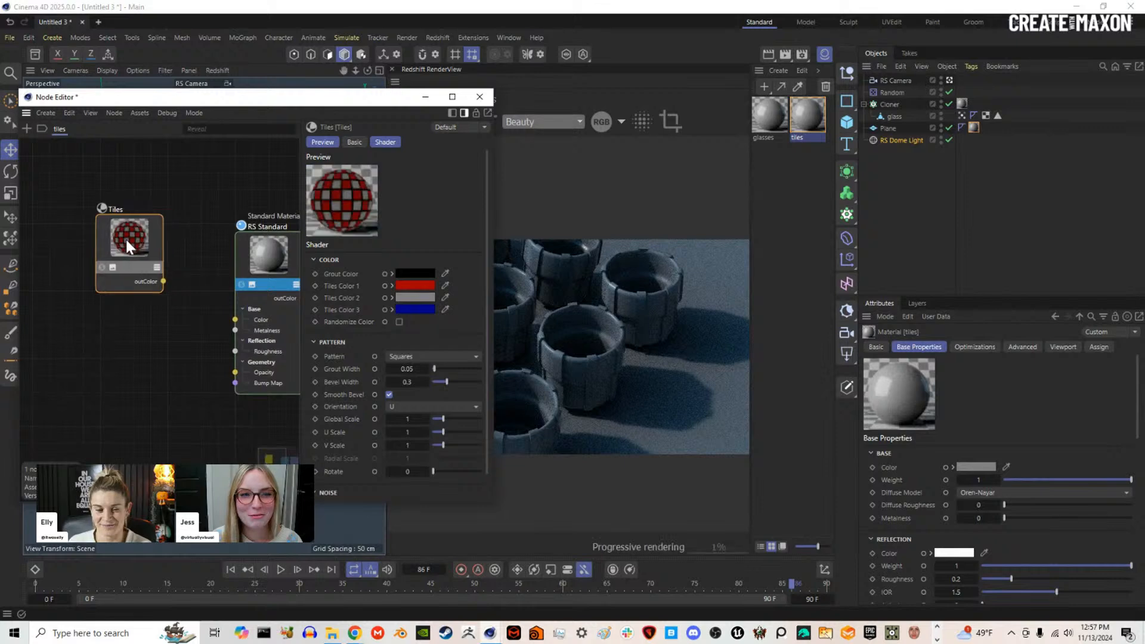
drag(139, 233, 74, 252)
click(43, 278)
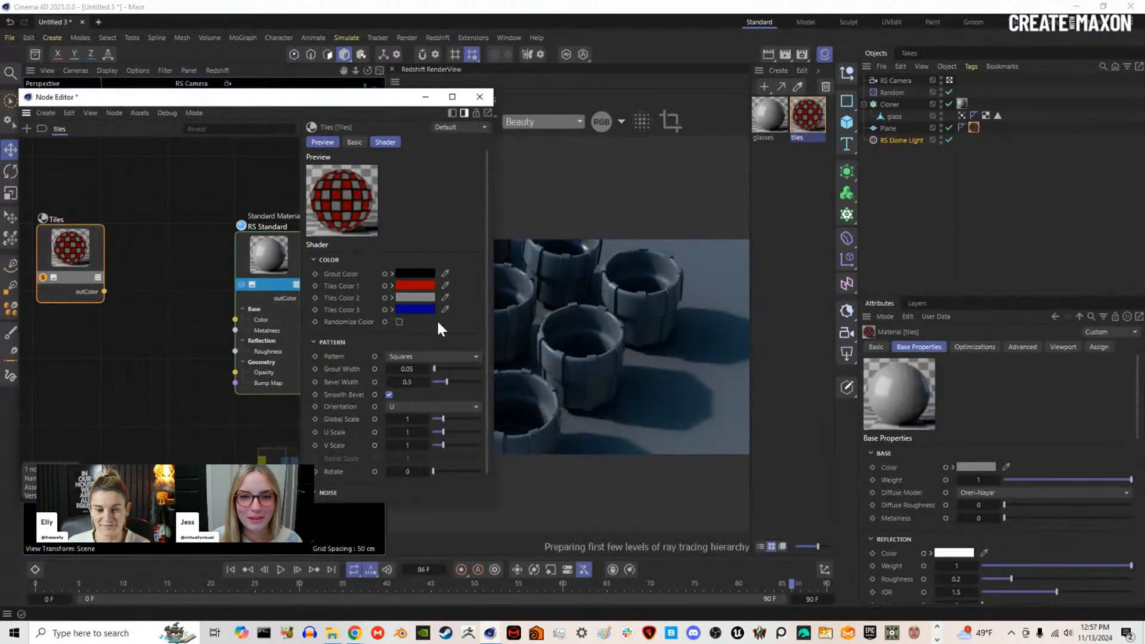
drag(494, 322, 418, 322)
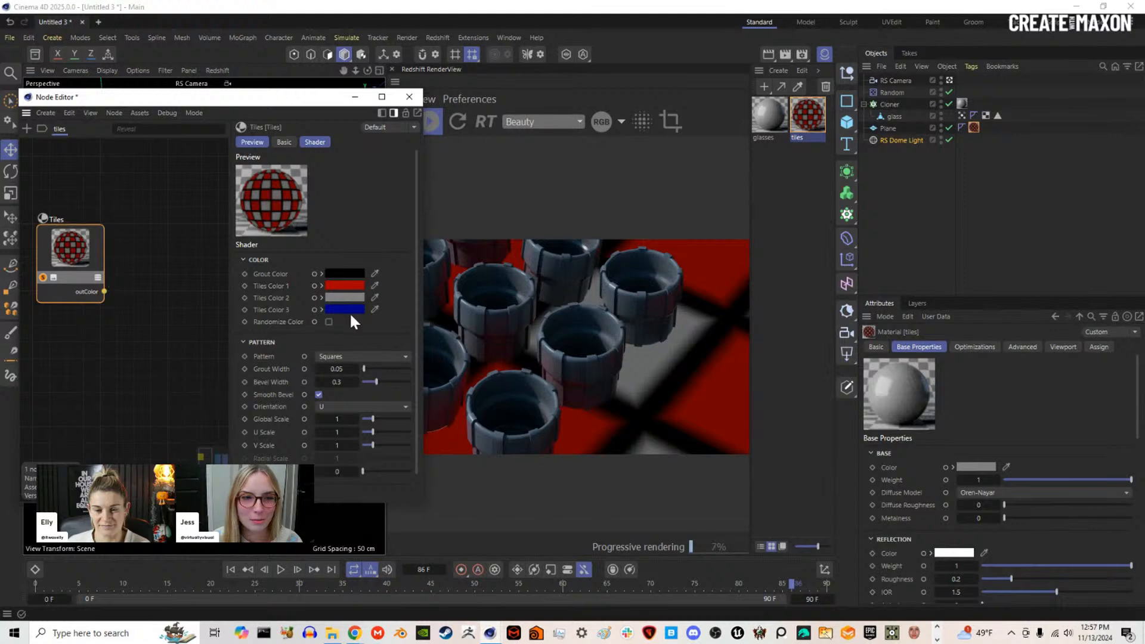
Step: Set Tiles Color 1, Tiles Color 2 and Tiles Color 3 of the Tiles node to white
click(350, 286)
drag(304, 381, 228, 358)
click(464, 300)
click(340, 298)
click(464, 312)
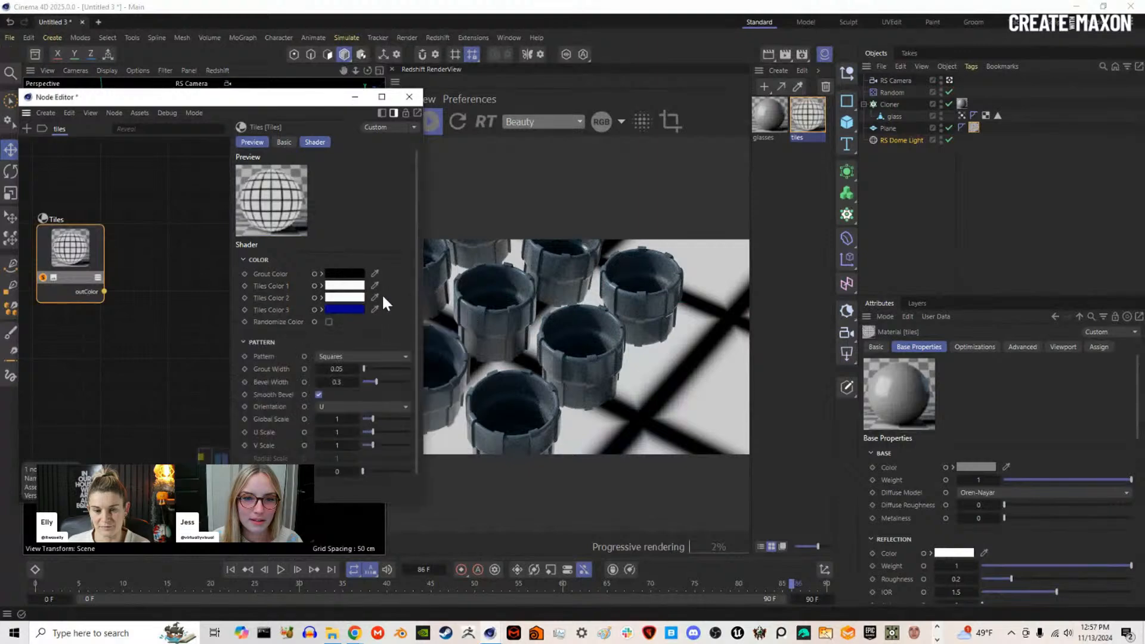
click(356, 311)
drag(313, 415, 228, 364)
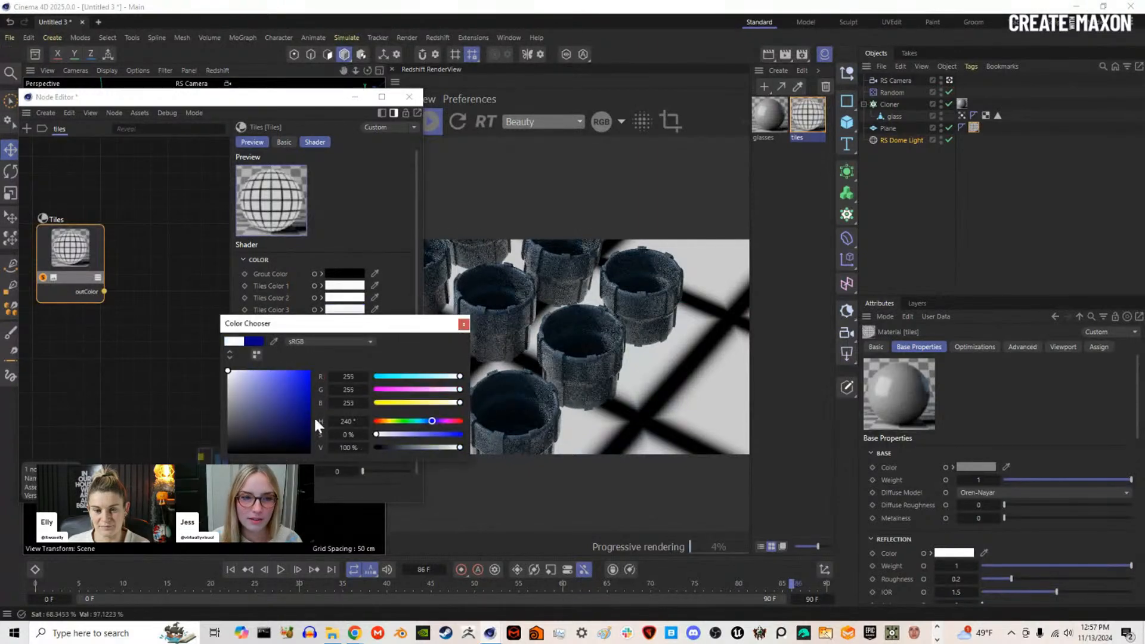
click(464, 325)
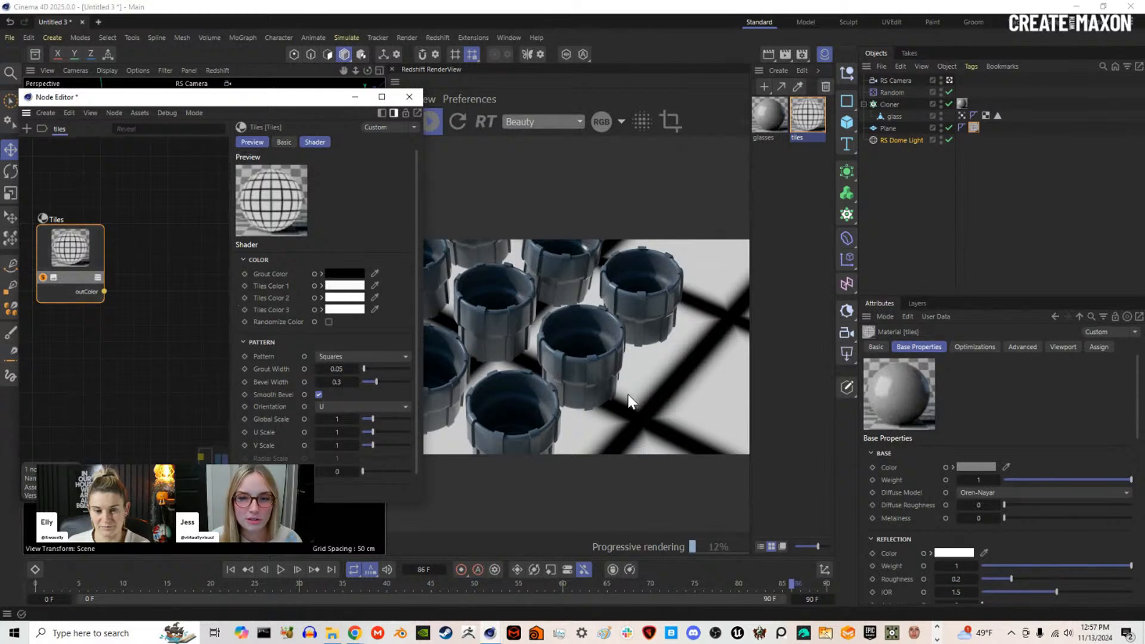
Step: Thin the grout lines of the Tiles node to a grout width of 0.018 and a bevel width of 0.035
drag(229, 396, 195, 401)
drag(309, 373, 334, 386)
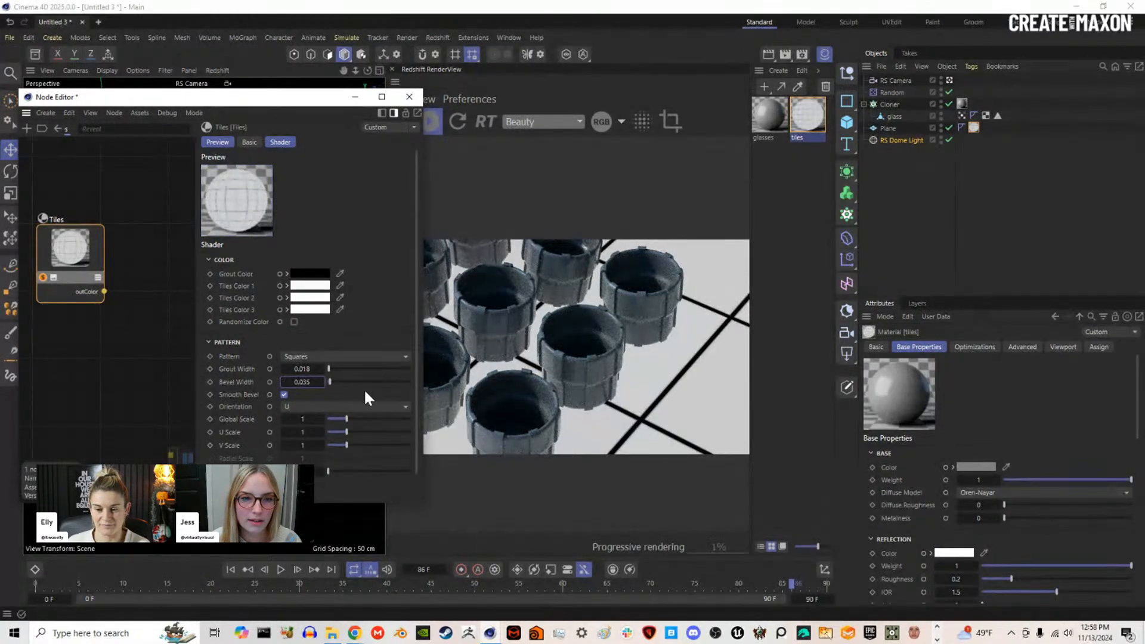
Step: Add a Ramp node between Tiles and RS Standard, and connect the Tiles outColor to the ramp's Alt Input
mouse_move(106, 262)
middle_down()
mouse_move(70, 262)
mouse_move(112, 276)
middle_up()
scroll(91, 262, up, 1)
double_click(130, 244)
text(ramp)
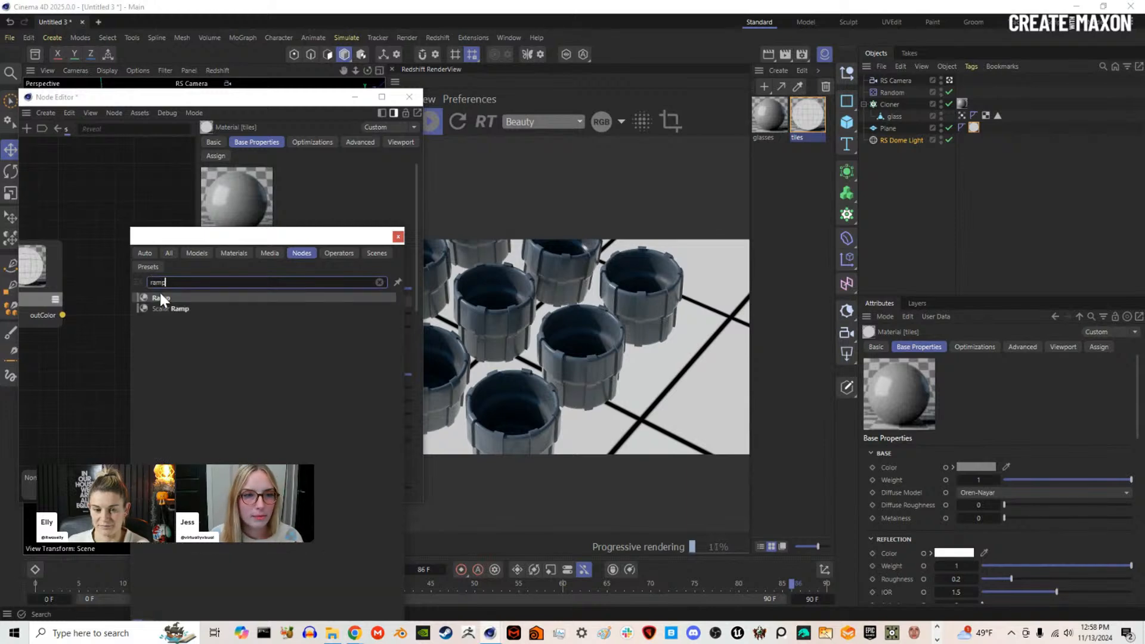
click(160, 297)
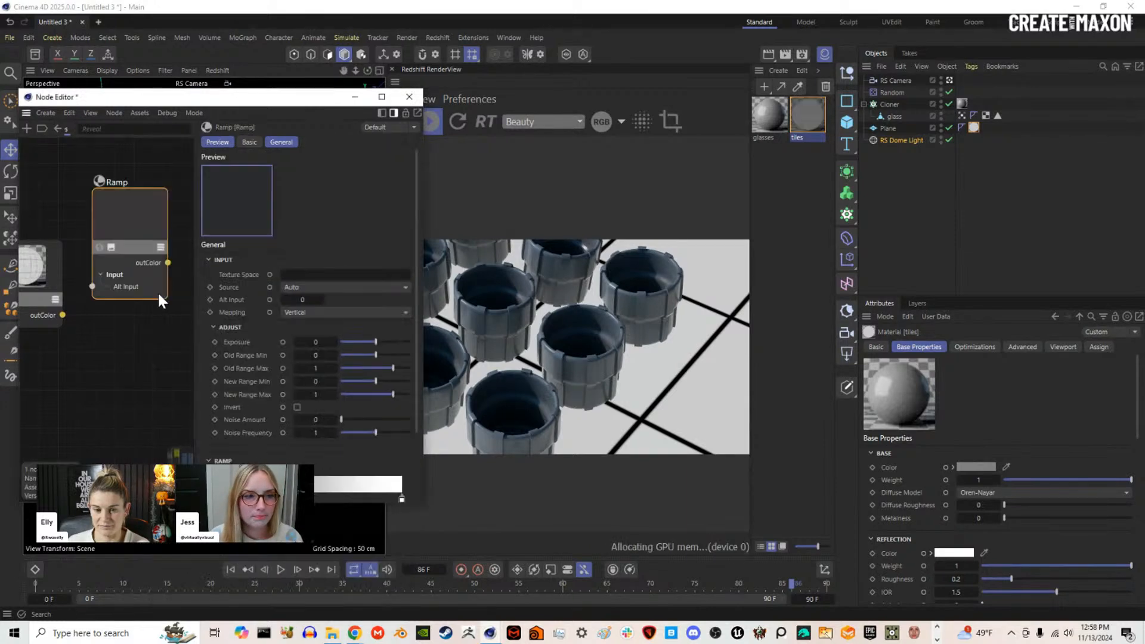
scroll(124, 283, down, 1)
drag(118, 224, 122, 230)
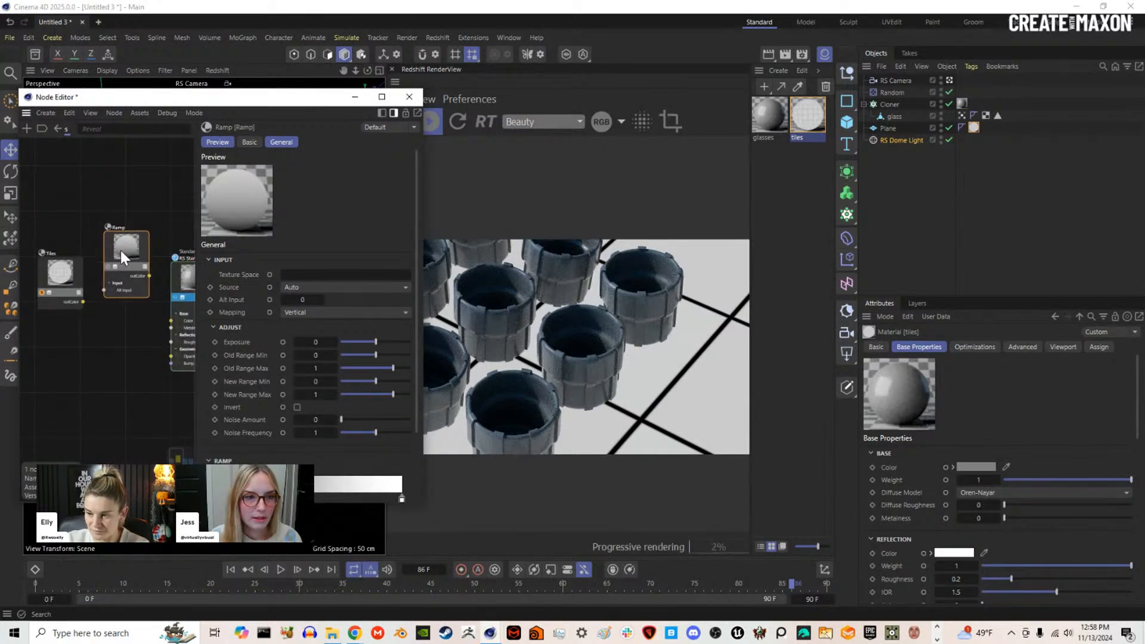
drag(83, 303, 103, 290)
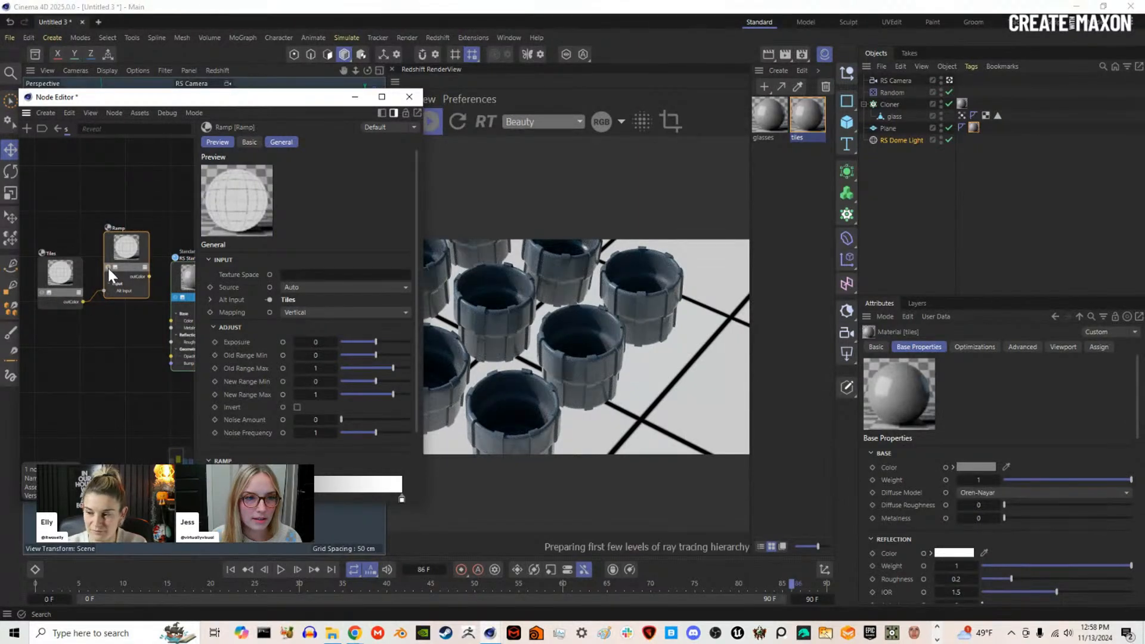
scroll(214, 431, down, 3)
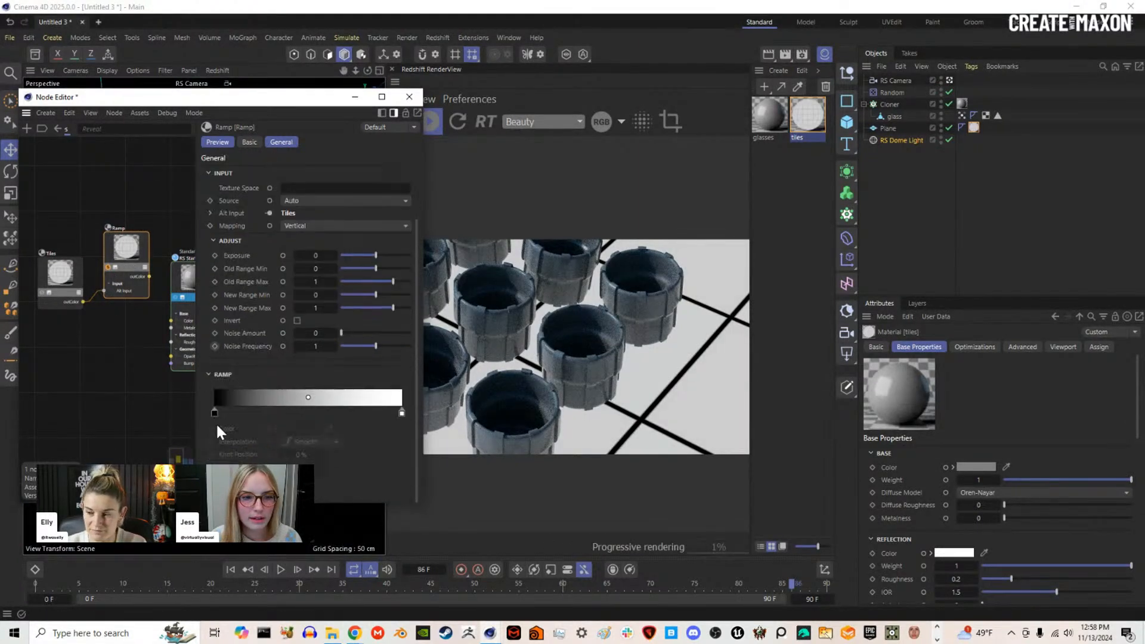
Step: Recolor the Ramp's white end knot light blue and its black knot dark blue with H 242°, S 58%, V 44%
drag(127, 259, 120, 259)
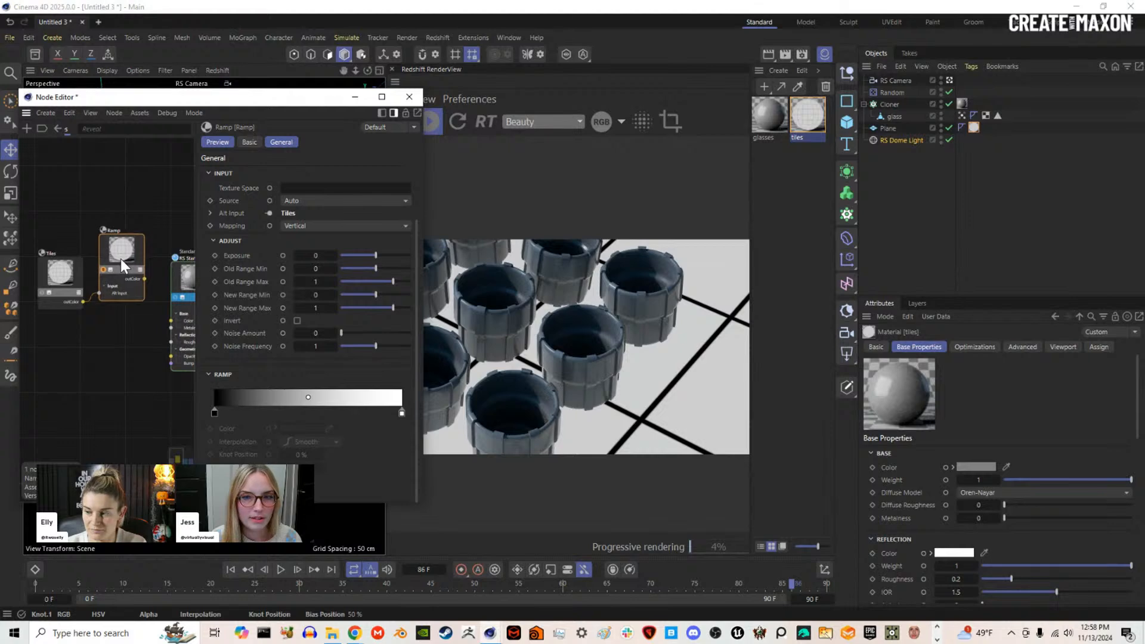
double_click(402, 413)
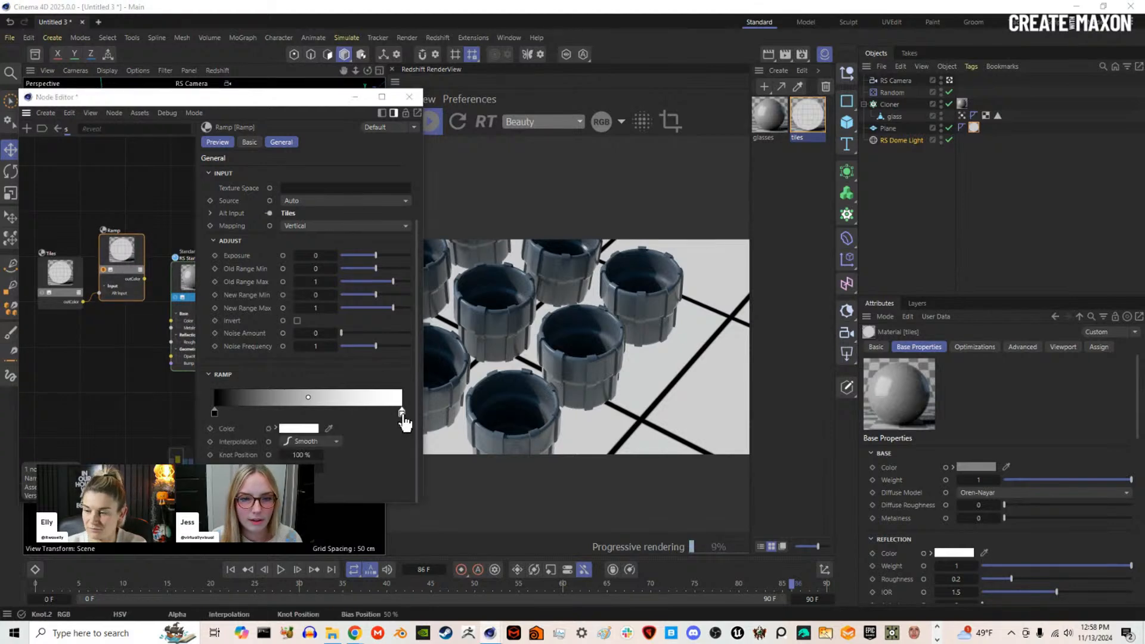
mouse_move(417, 425)
mouse_down()
mouse_move(433, 425)
mouse_move(401, 438)
mouse_up()
click(441, 475)
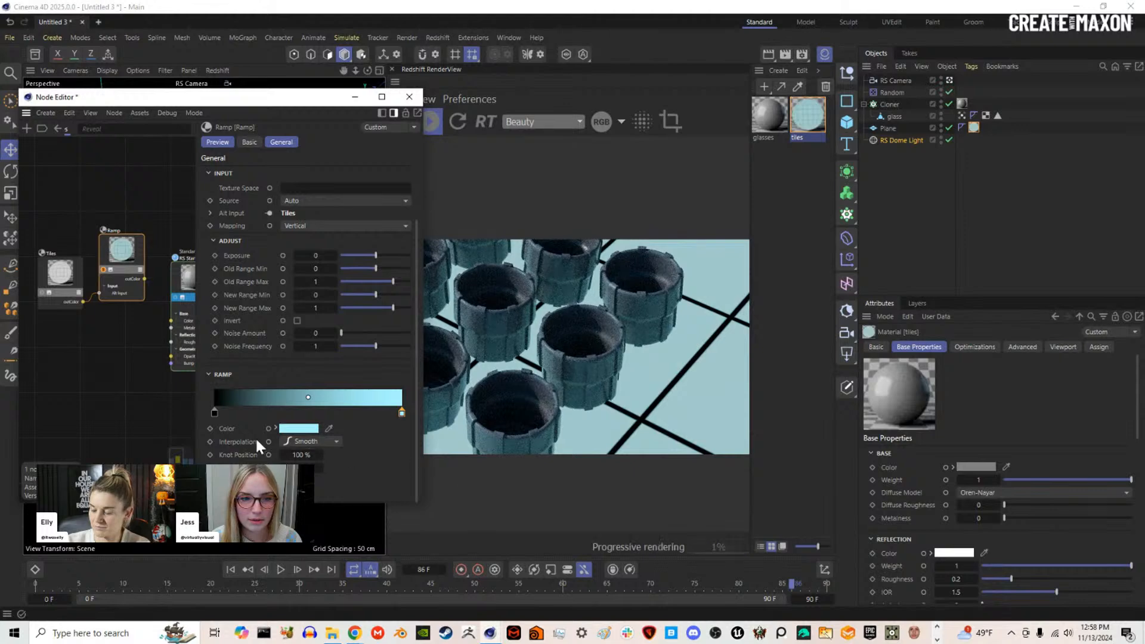
double_click(214, 413)
drag(244, 424, 230, 450)
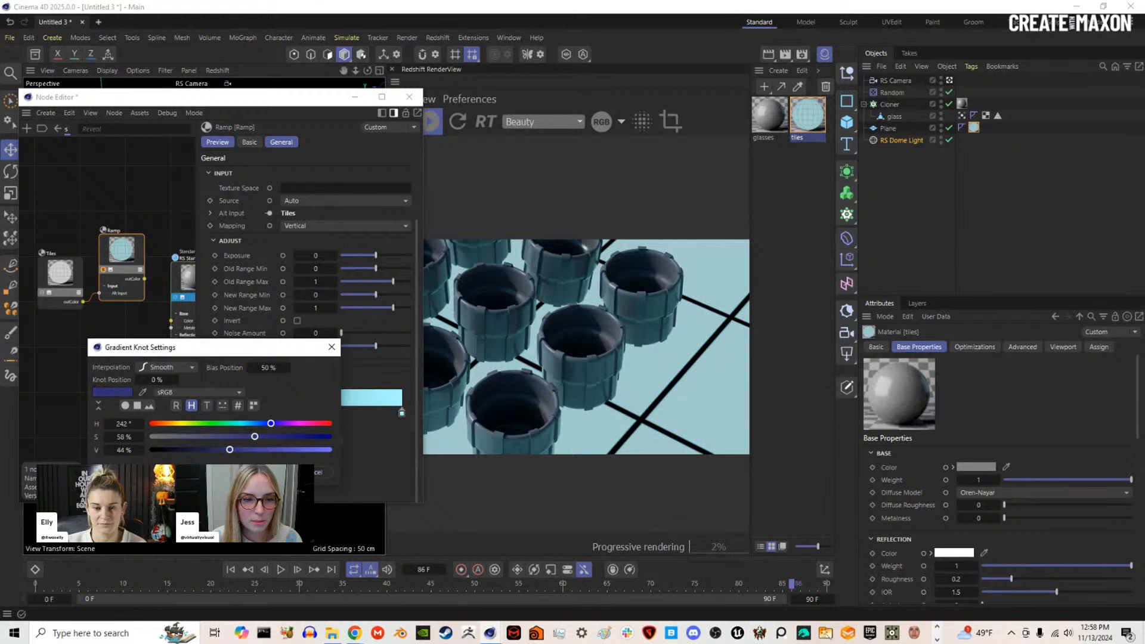
click(262, 471)
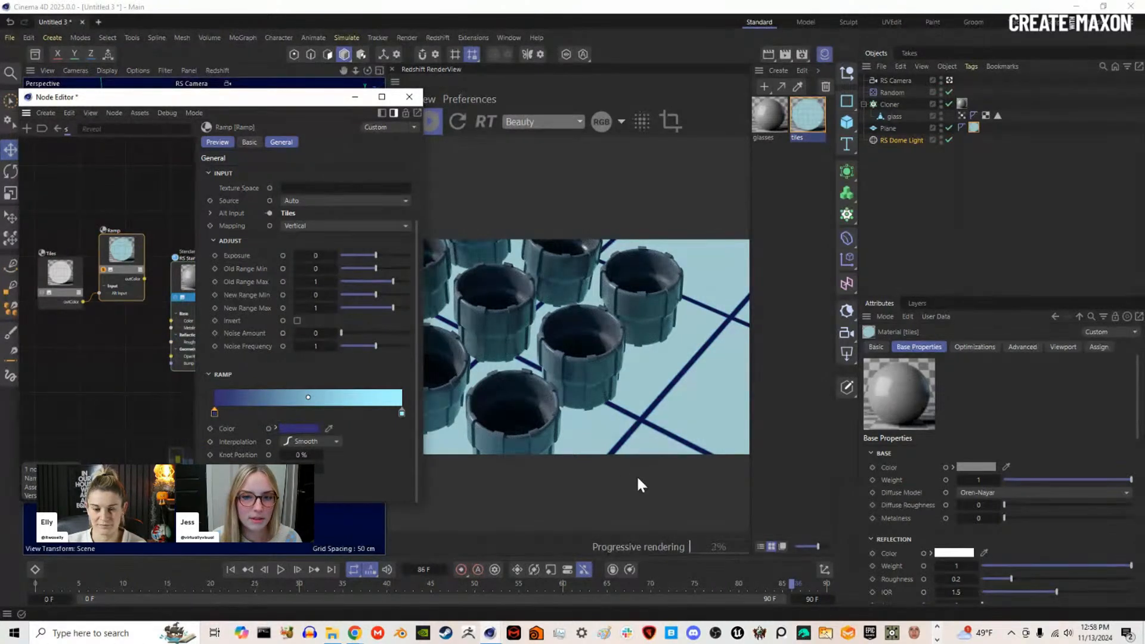
Step: Connect the Ramp to the RS Standard Base Color, and add a Bump Map node linking Tiles to the Bump Map input
drag(144, 278, 172, 320)
double_click(114, 348)
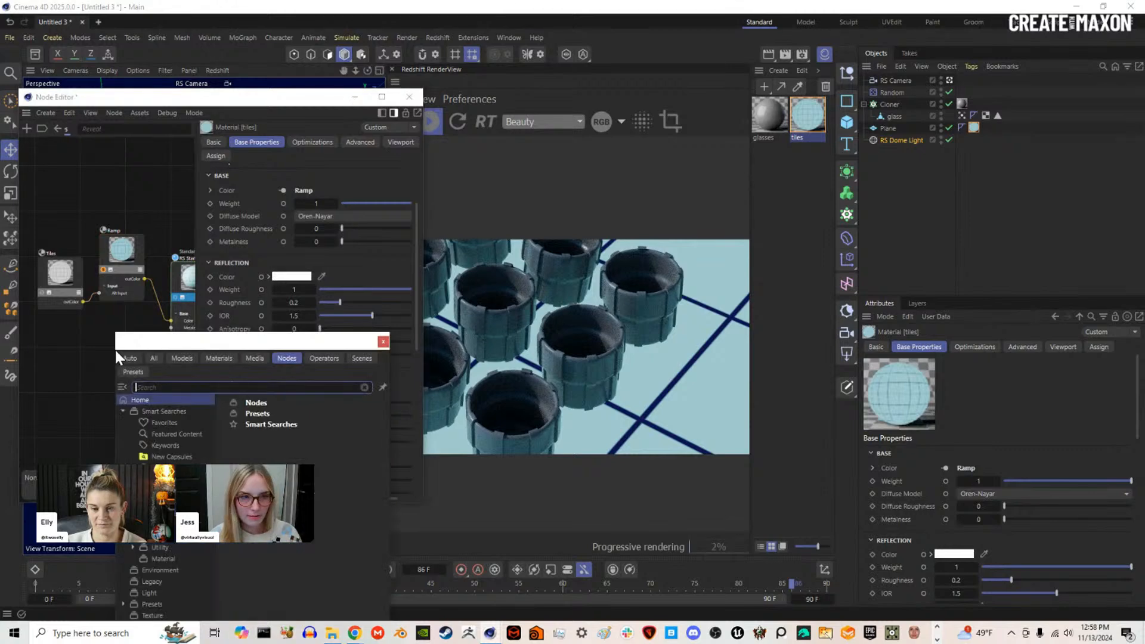
text(bump)
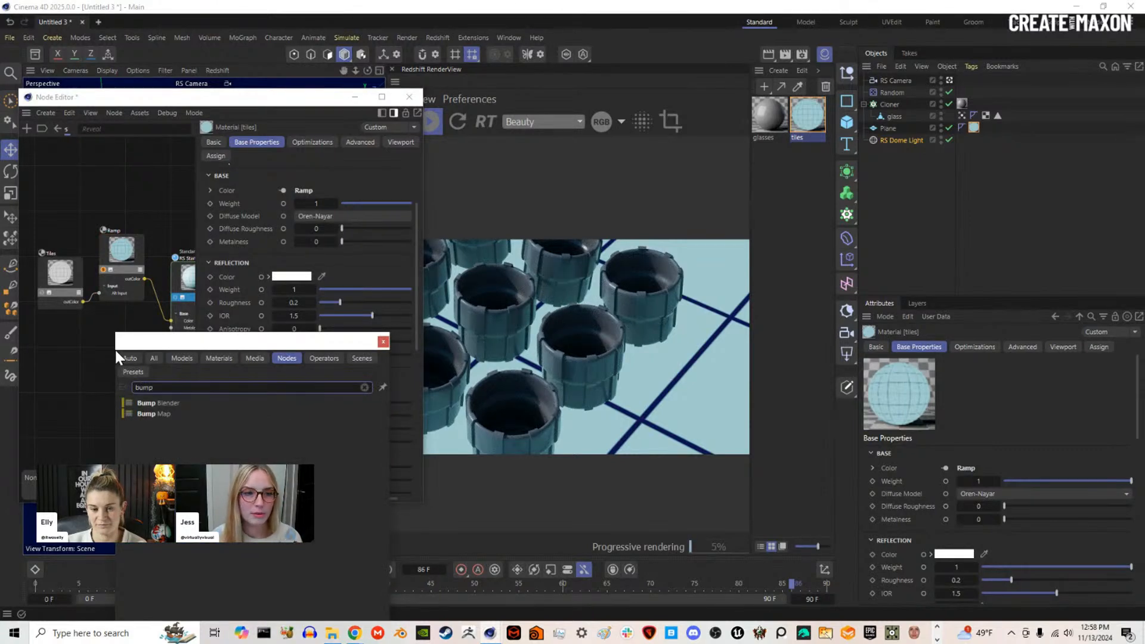
click(156, 414)
drag(82, 301, 171, 363)
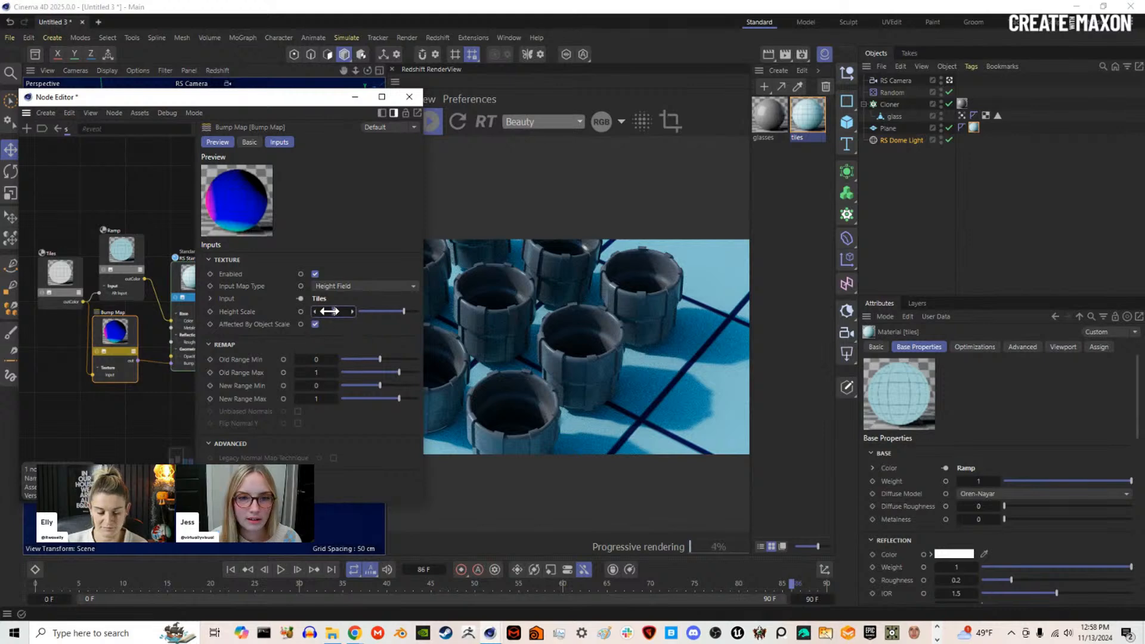
Step: Set the Bump Map node's Height Scale to 5 and close the Node Editor
drag(330, 311, 334, 311)
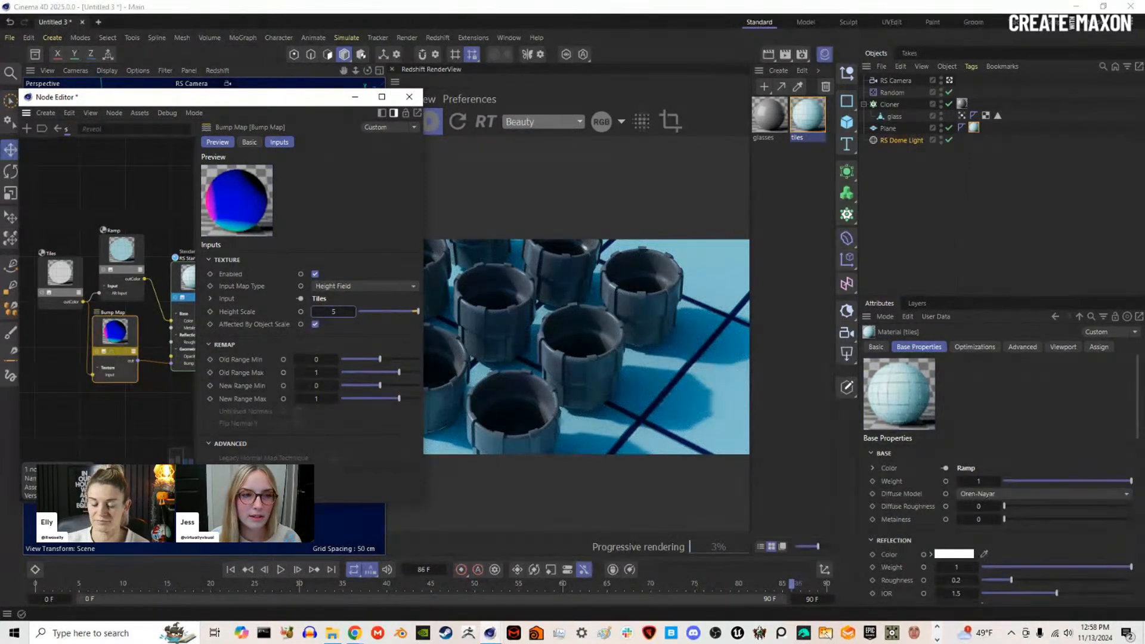
middle_drag(108, 339, 61, 309)
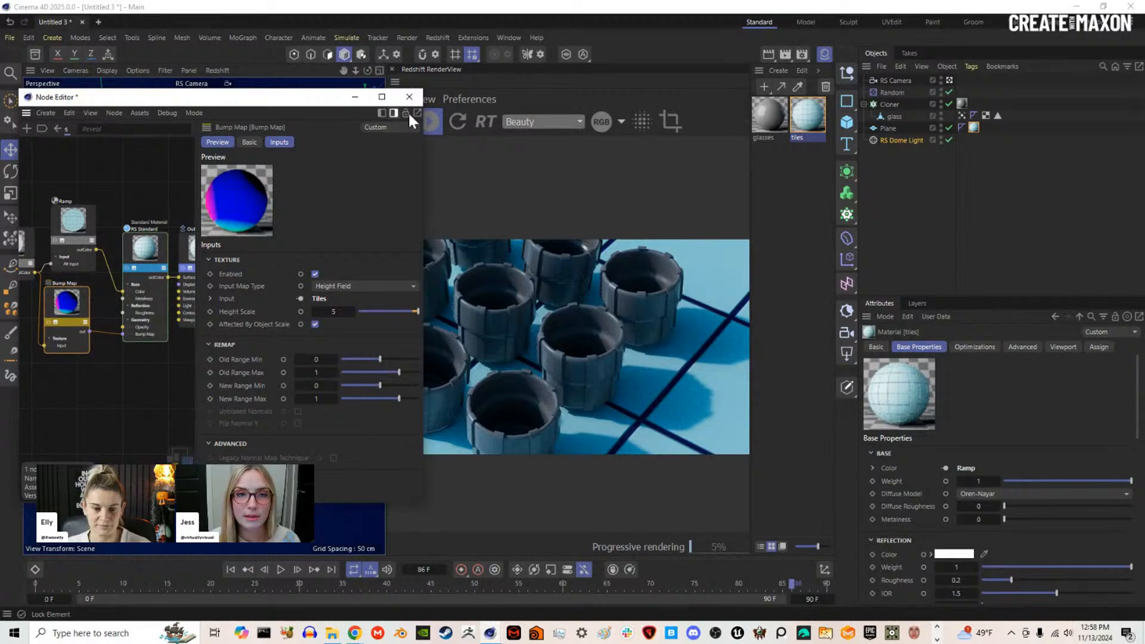
click(410, 96)
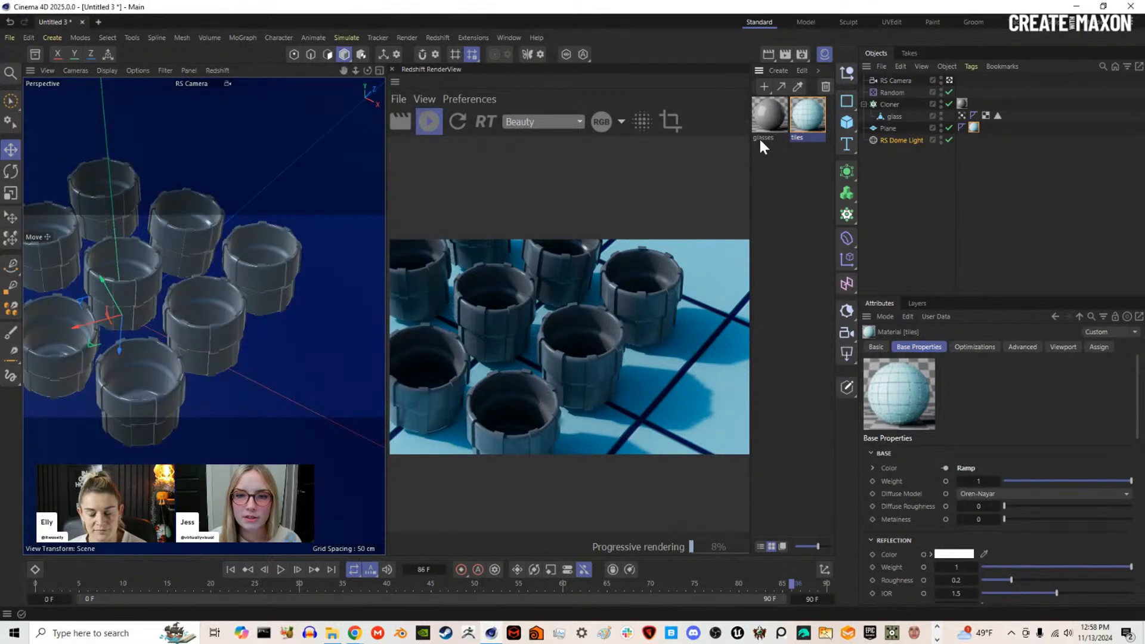
Step: Open the glasses material's node graph and add a Ramp node ahead of RS Standard
double_click(769, 120)
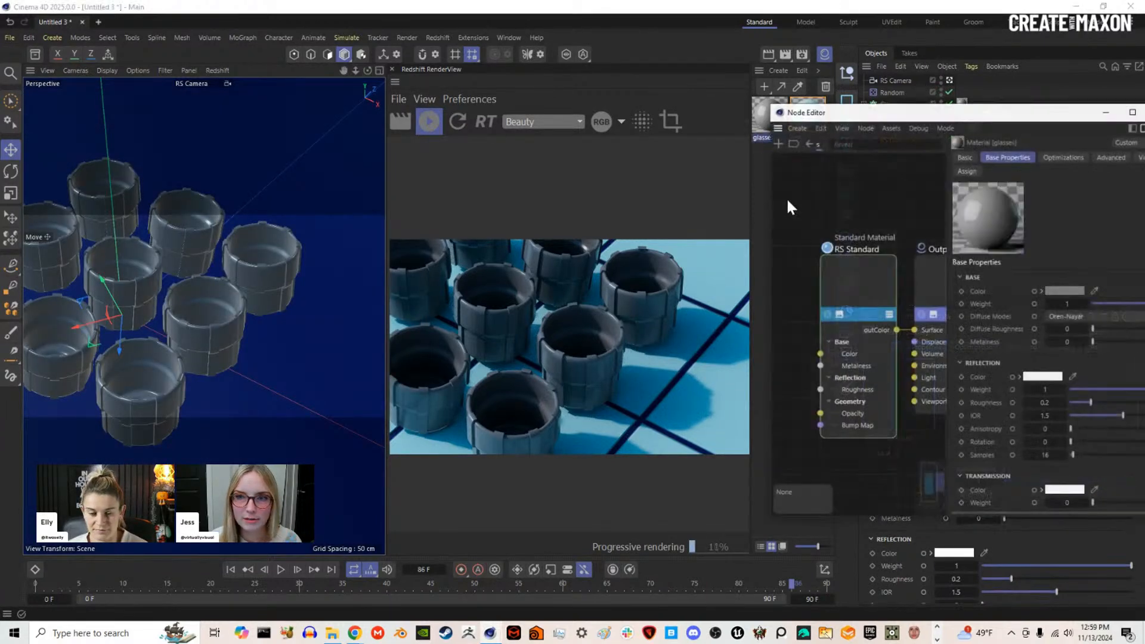
drag(994, 122, 332, 114)
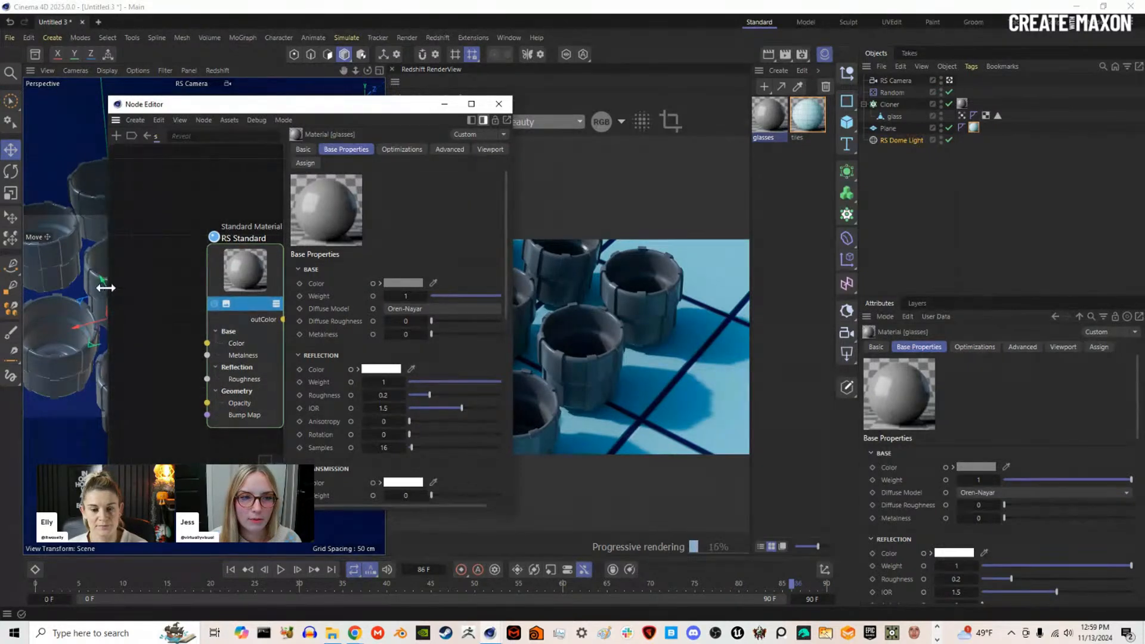
drag(108, 287, 15, 290)
middle_drag(67, 291, 106, 286)
scroll(106, 287, down, 3)
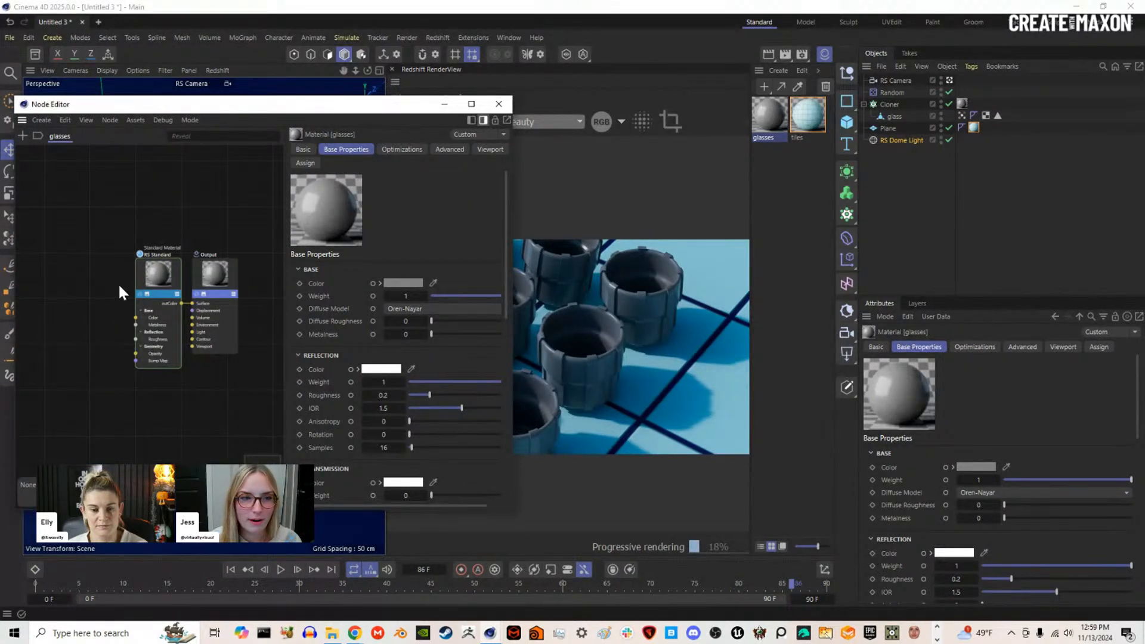
double_click(84, 270)
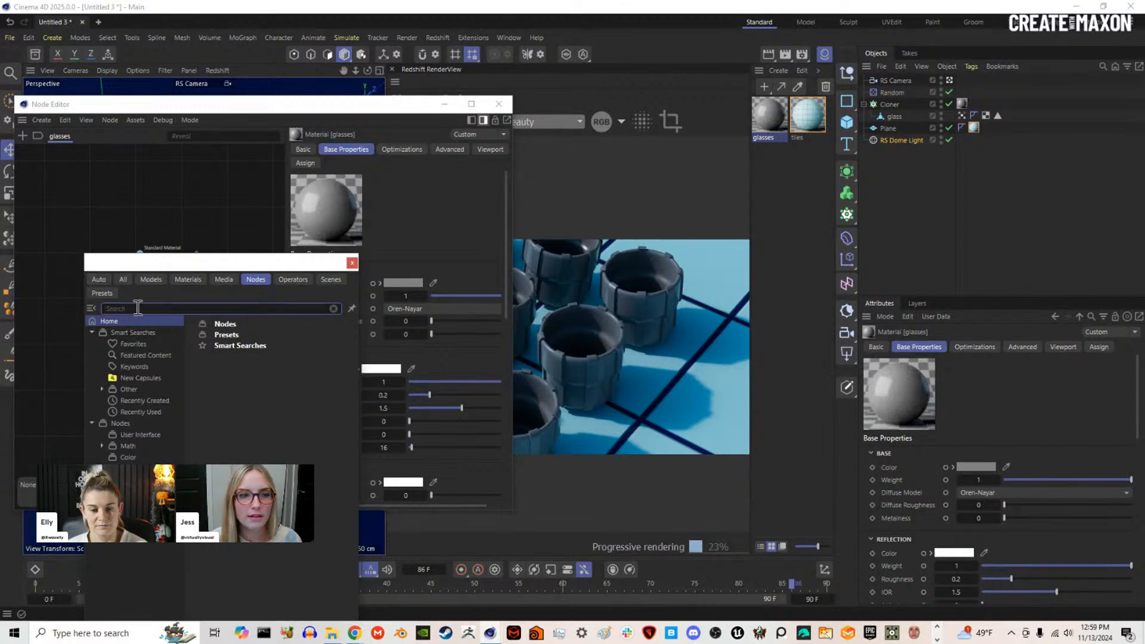
click(59, 236)
double_click(43, 273)
text(ramp)
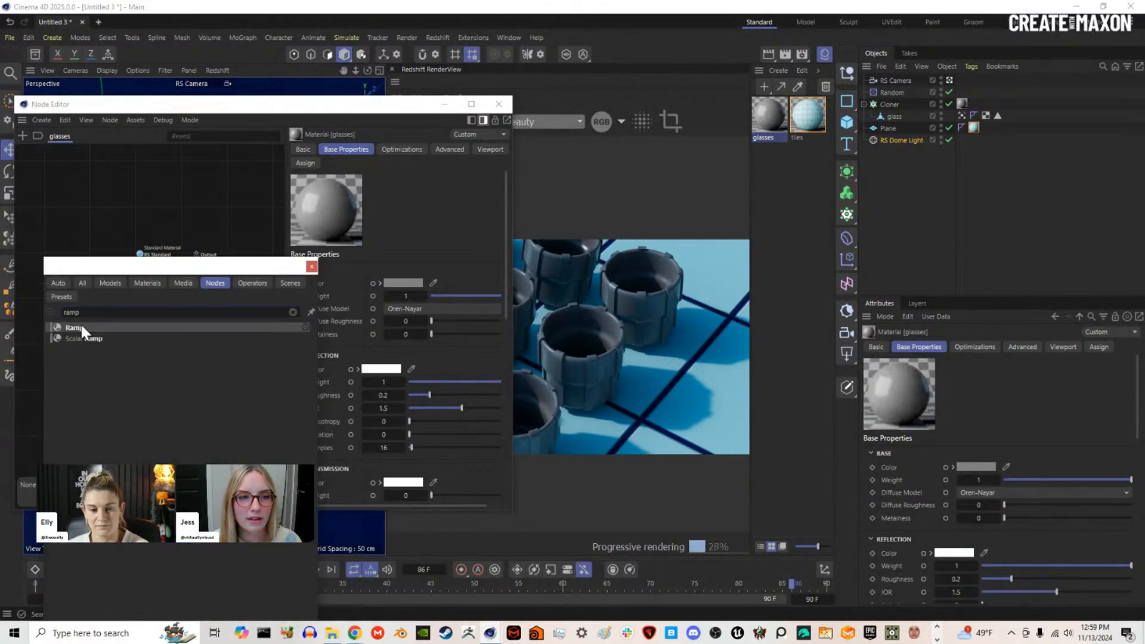
double_click(81, 327)
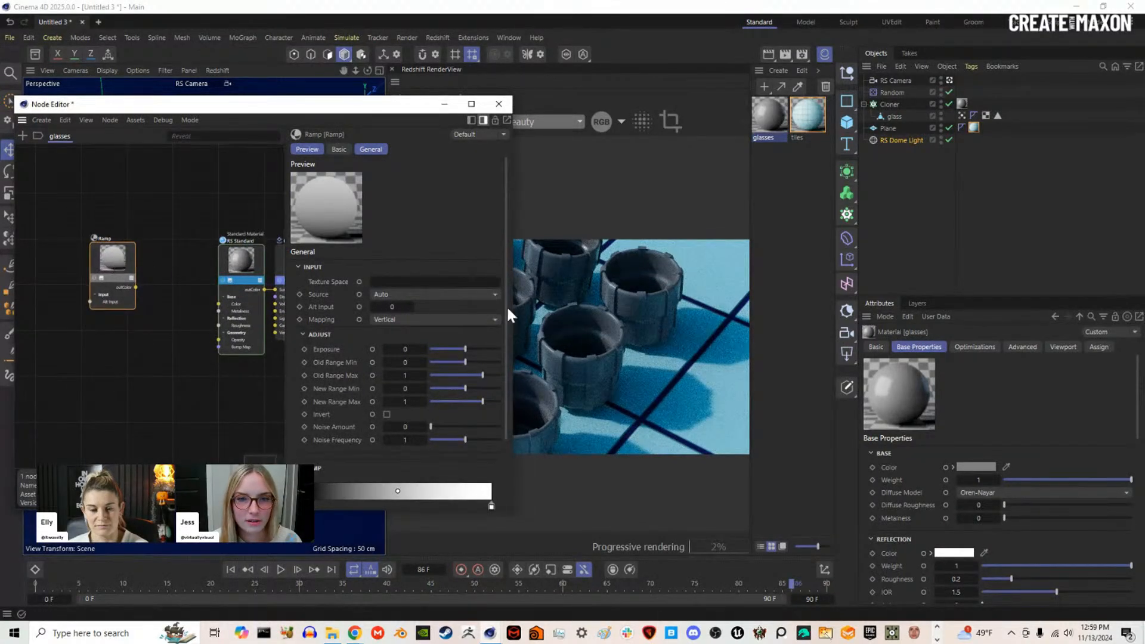
Step: Solo the new Ramp node on the pots and narrow the Node Editor to uncover more of the render
drag(512, 307, 466, 307)
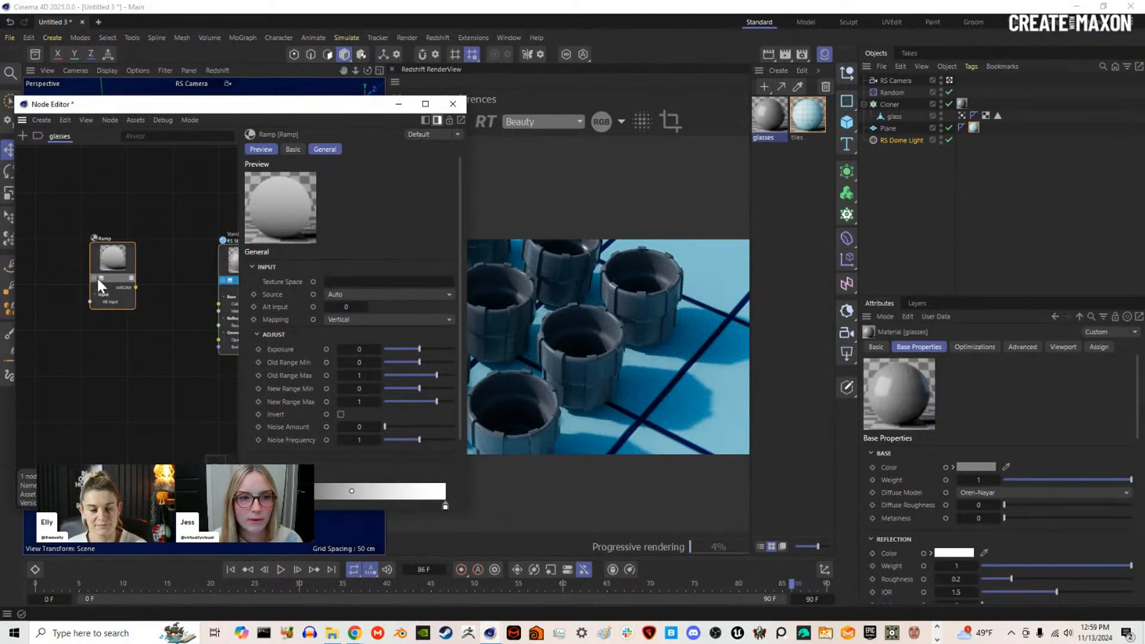
drag(95, 278, 85, 290)
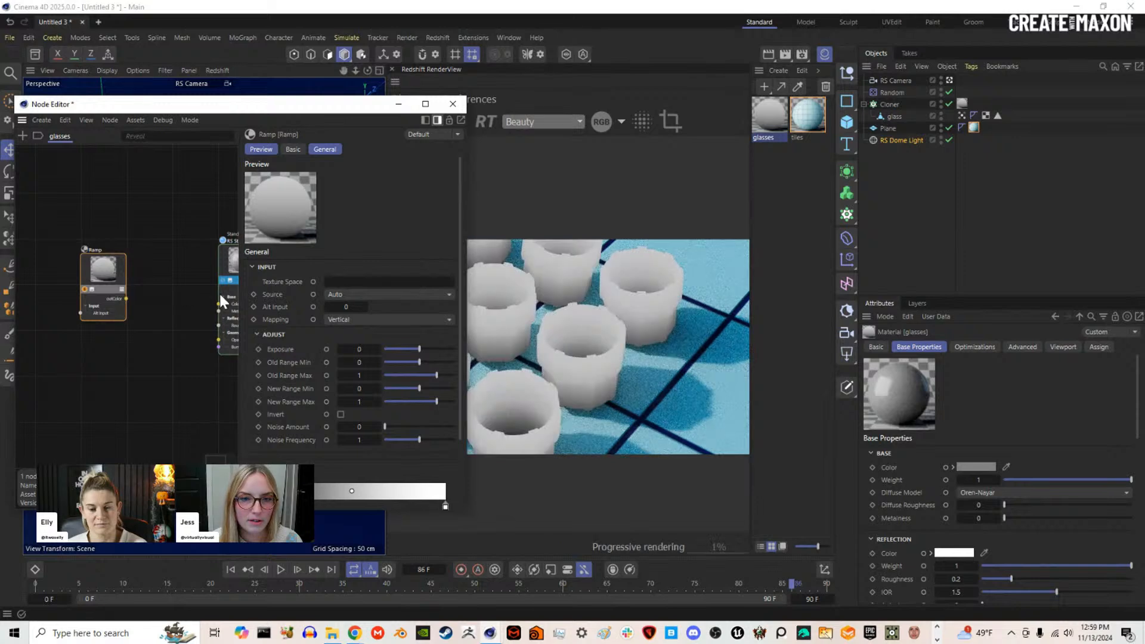
drag(466, 334, 398, 341)
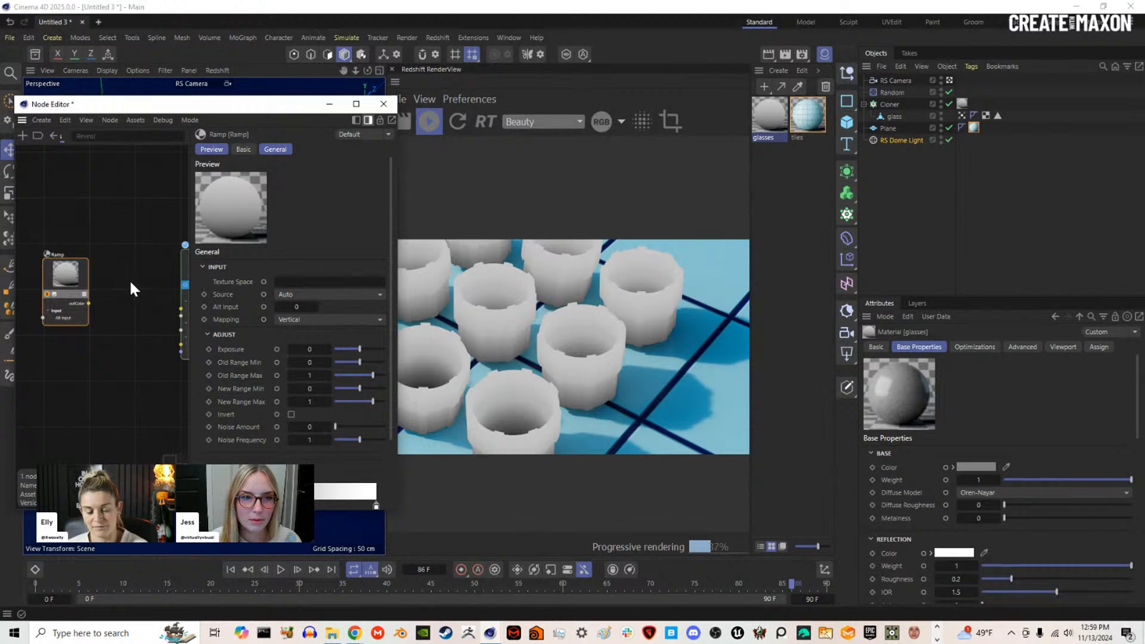
middle_drag(130, 279, 104, 267)
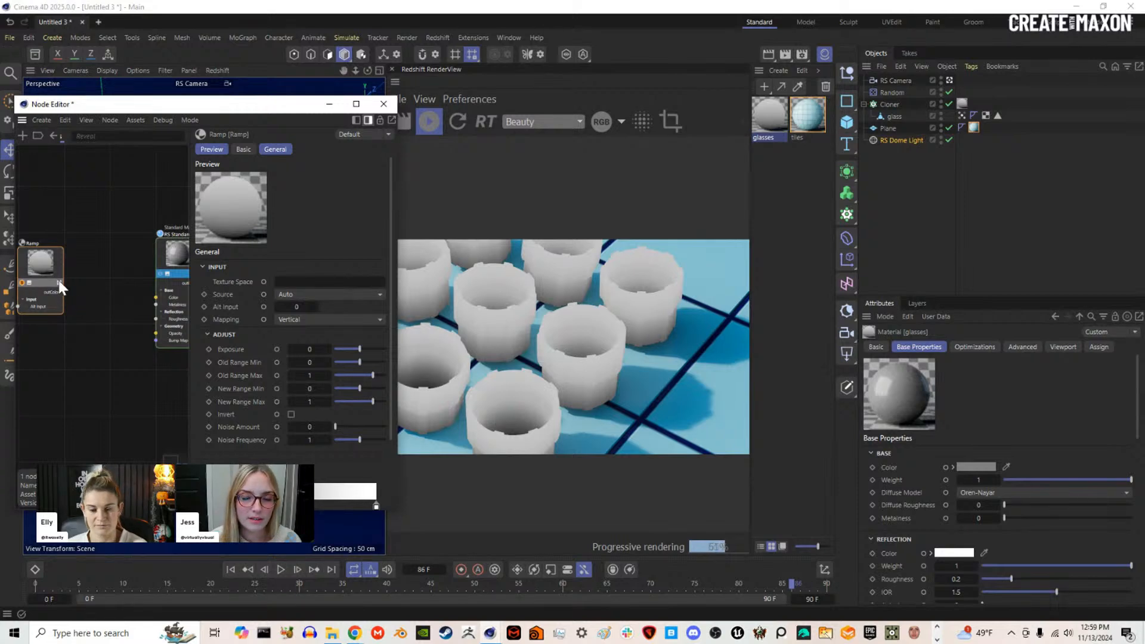
Step: Try the Black Violet Orange and Orange Blue gradient presets on the glasses Ramp
scroll(258, 451, down, 3)
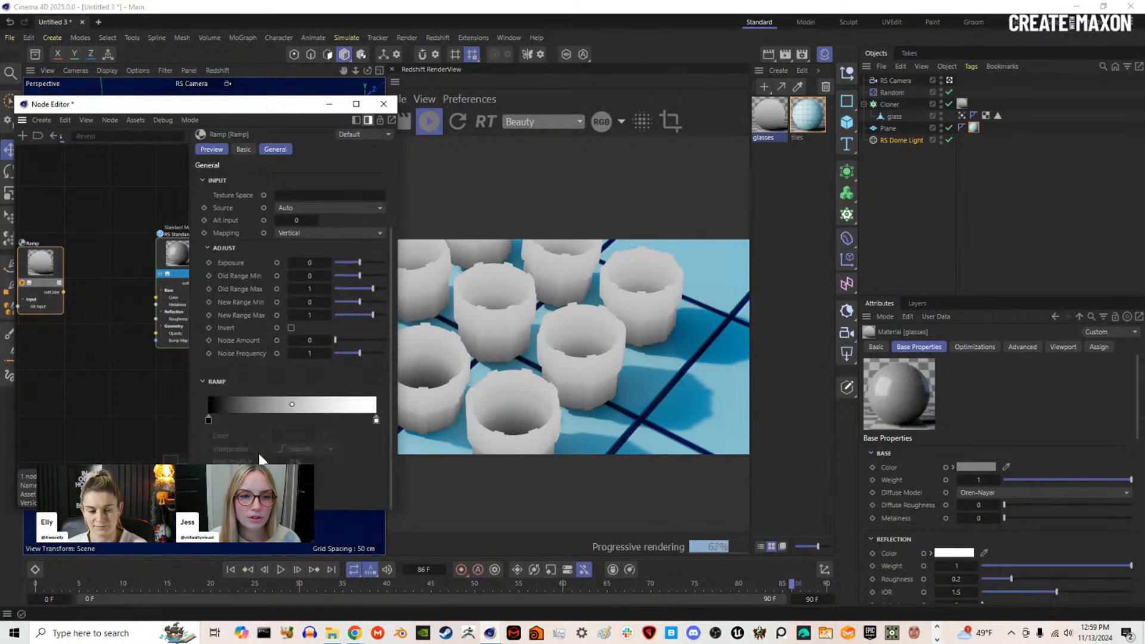
click(239, 487)
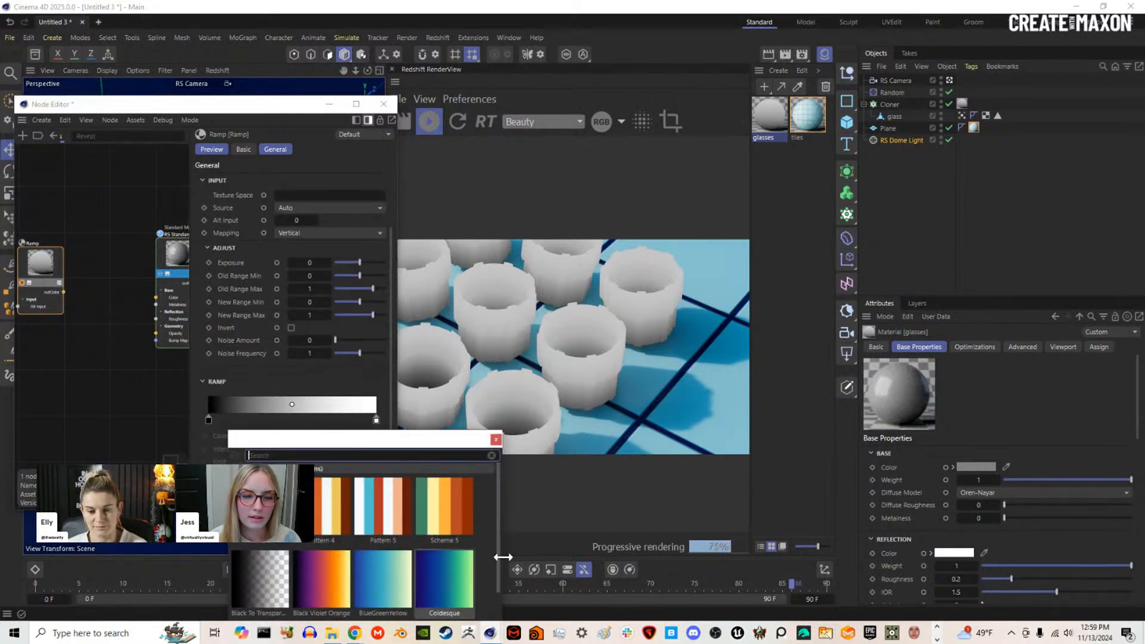
click(328, 586)
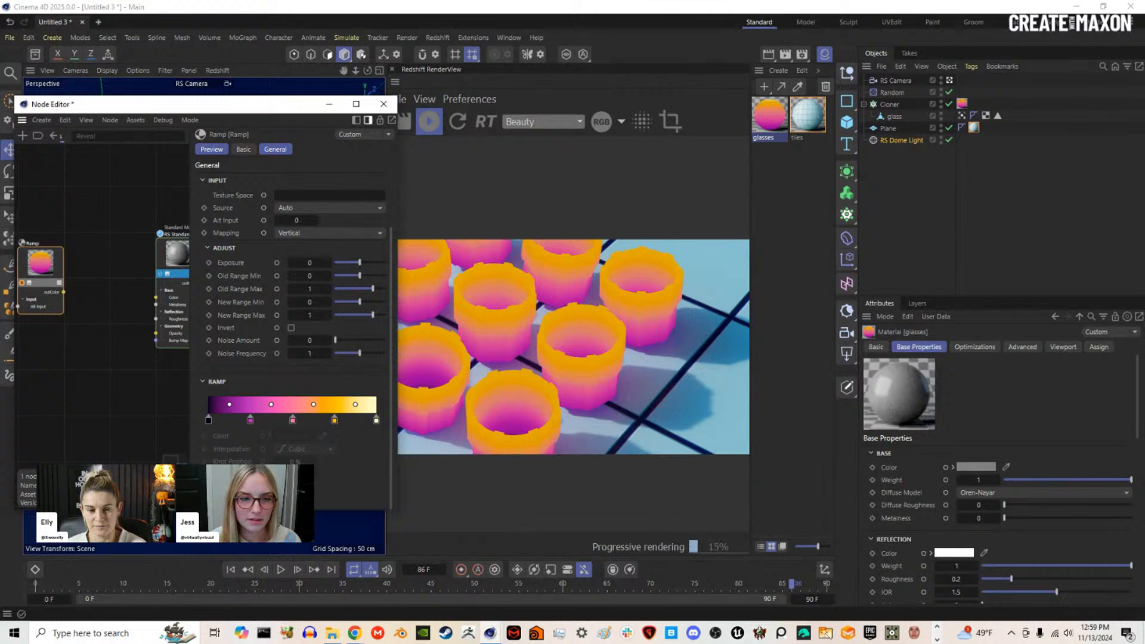
click(239, 488)
drag(372, 440, 351, 291)
scroll(374, 453, down, 5)
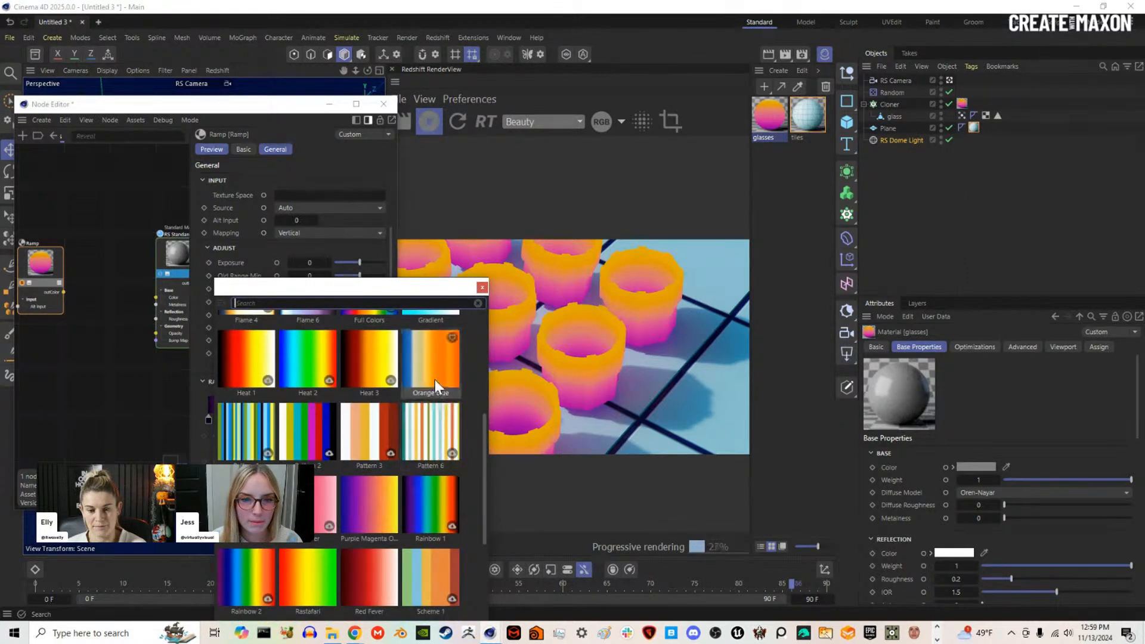
click(435, 379)
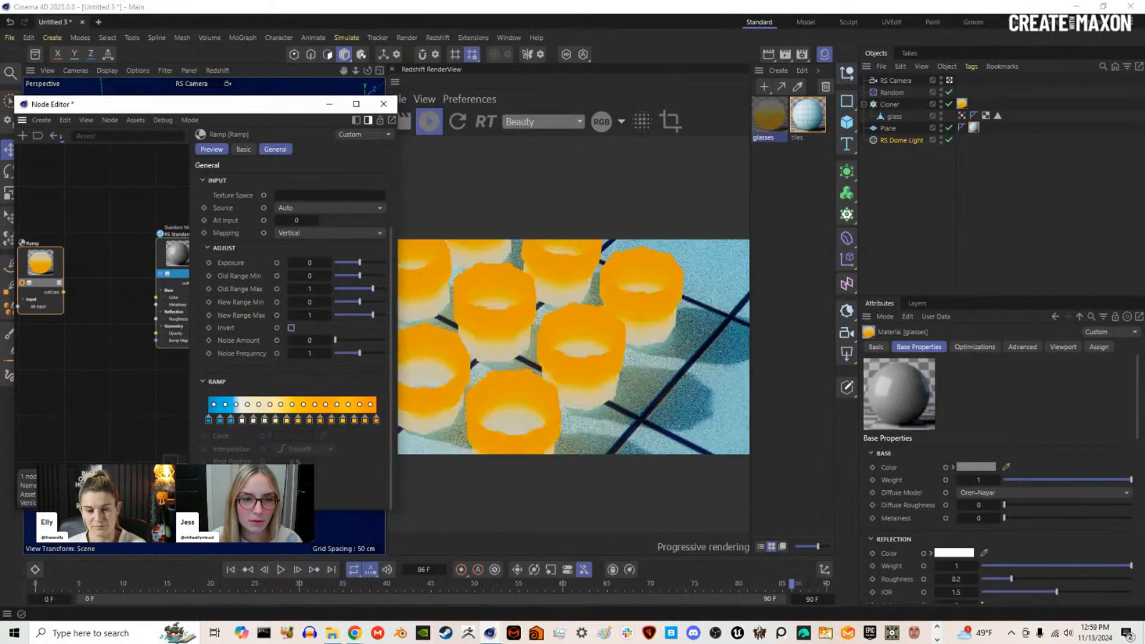
Step: Load the purple-blue-to-yellow-orange gradient preset into the glasses Ramp and invert it
click(244, 476)
scroll(328, 519, down, 4)
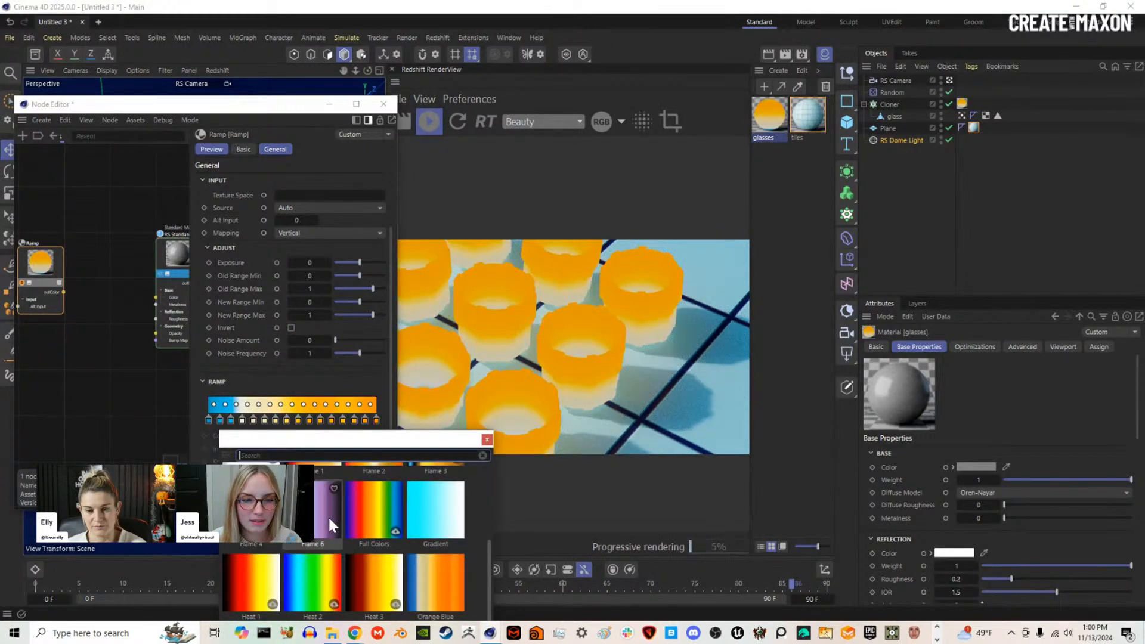
scroll(329, 517, down, 2)
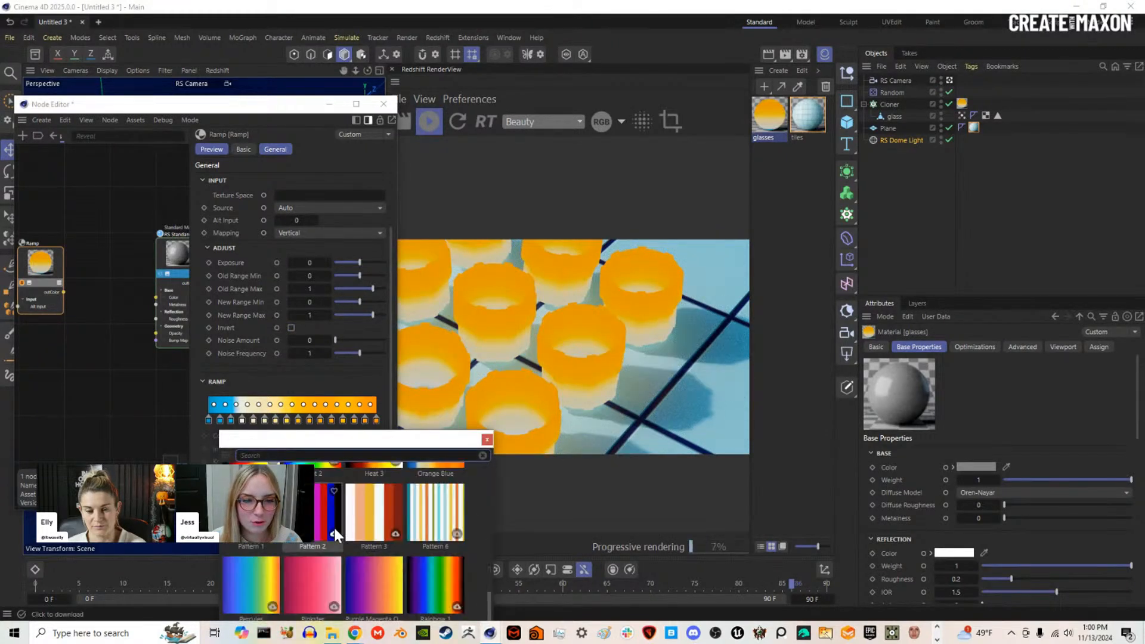
click(255, 592)
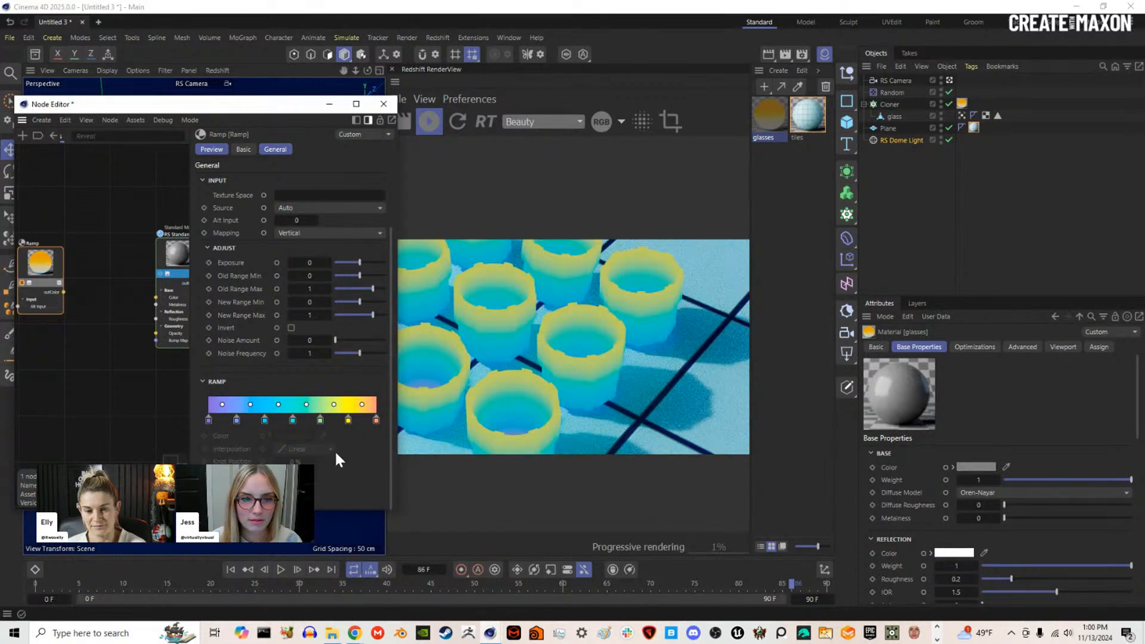
click(291, 328)
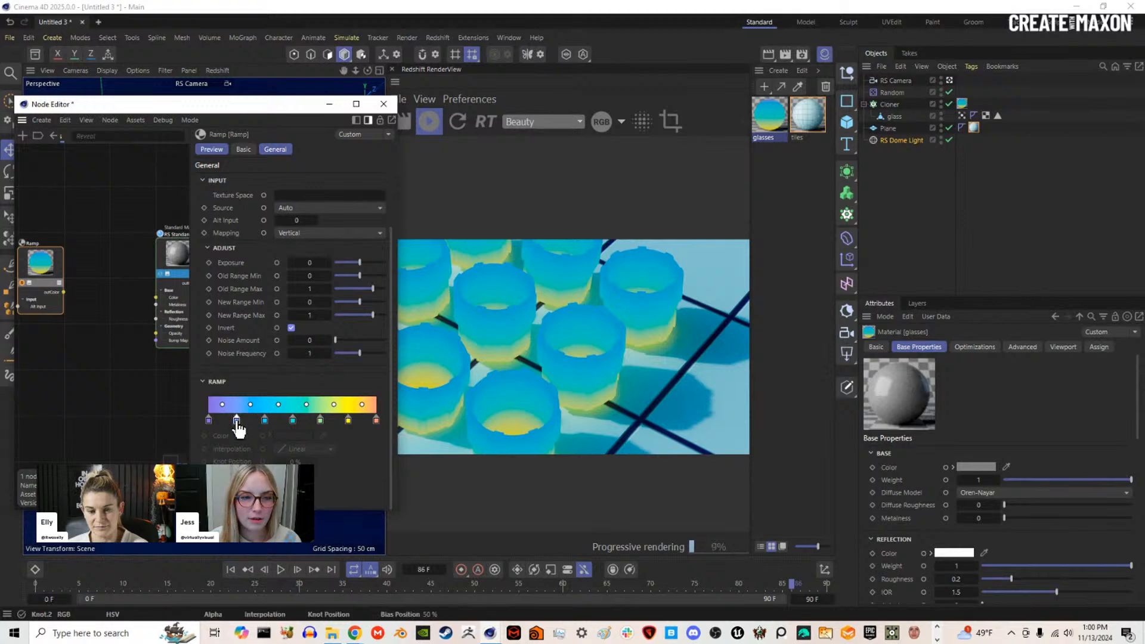
Step: Select all knots of the glasses Ramp and compress them toward the purple end of the gradient
click(376, 420)
shift+click(209, 420)
drag(378, 420, 356, 416)
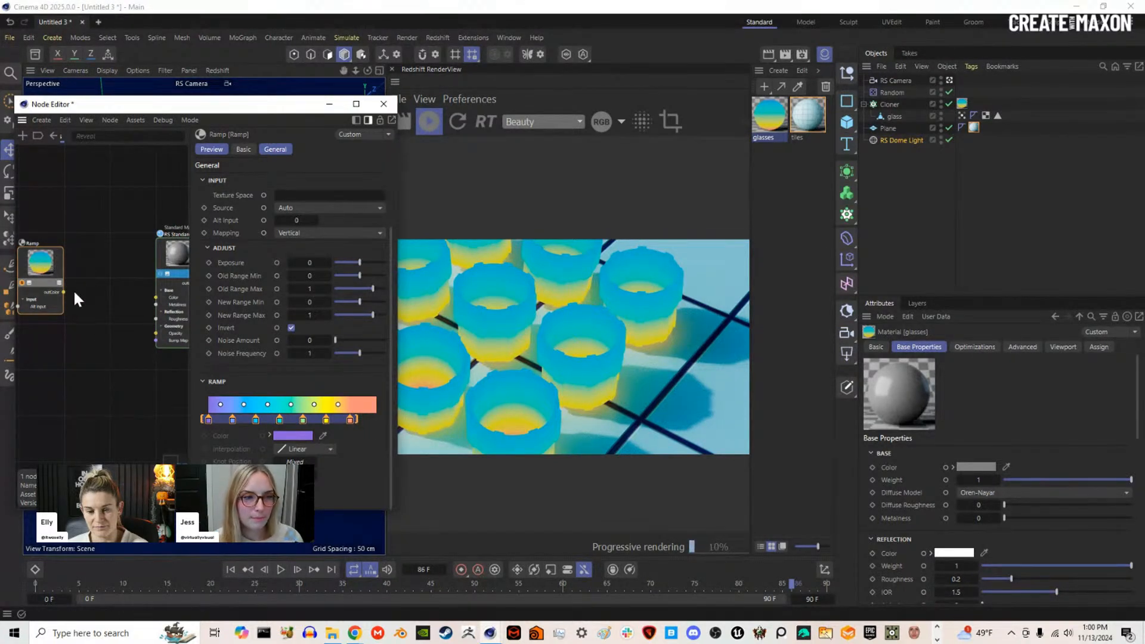
Step: Add a Color Correct node fed by the Ramp and set its Gamma to 2.328
click(88, 279)
key(shift+c)
text(corr)
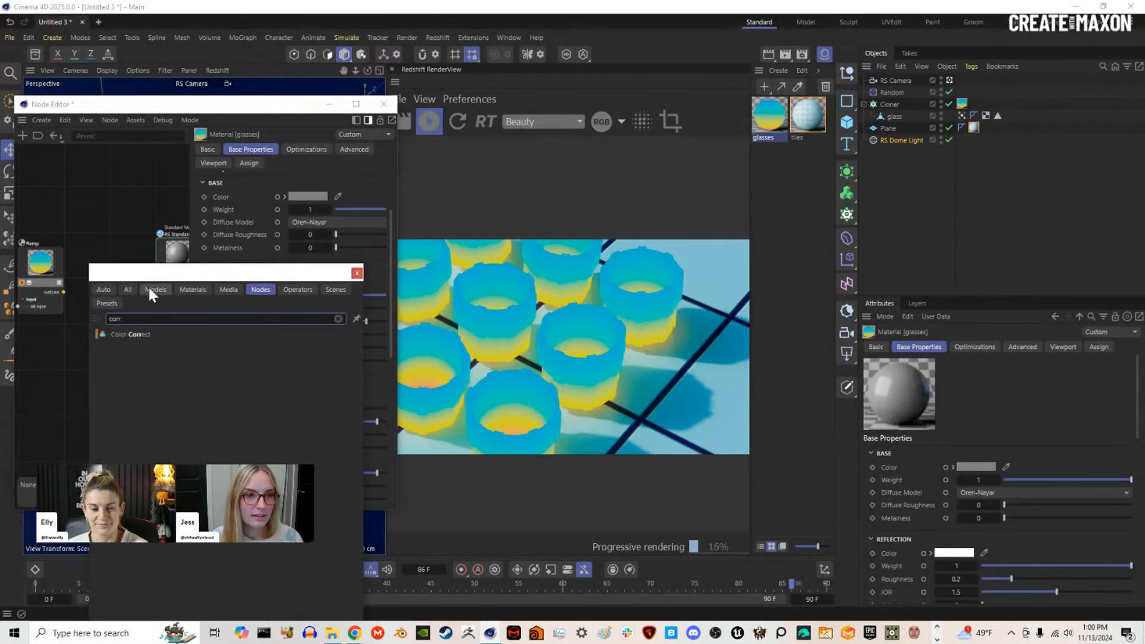
click(148, 332)
drag(63, 291, 78, 299)
drag(349, 278, 369, 275)
Step: Connect the Color Correct outColor to the Transmission Color of the RS Standard node
drag(122, 293, 173, 261)
mouse_move(263, 306)
click(299, 308)
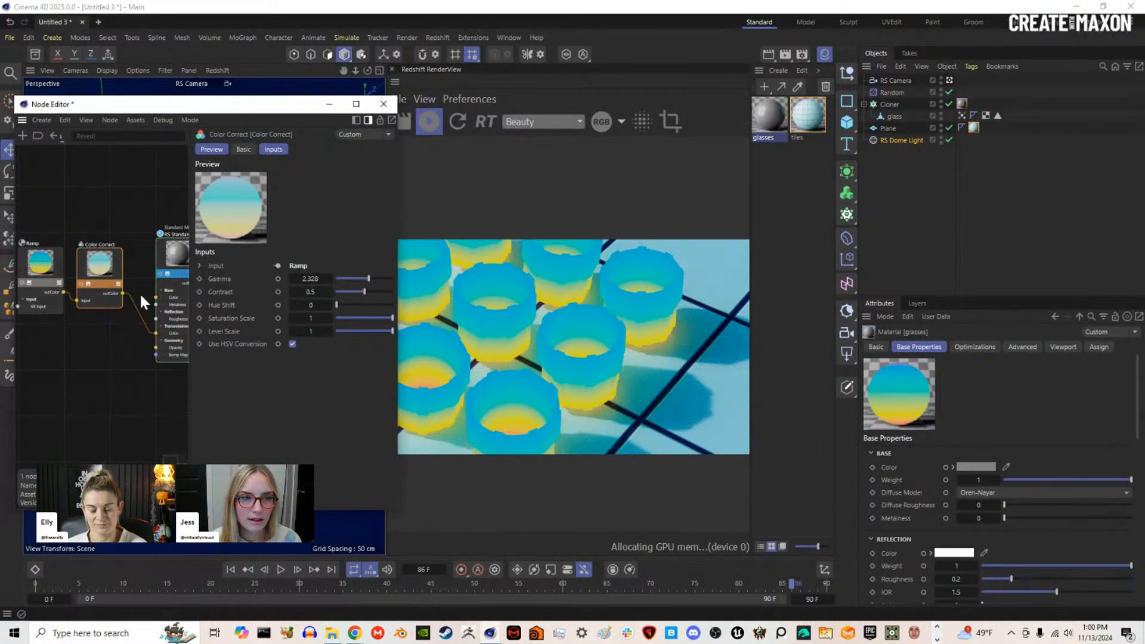
Step: Set the Transmission Weight of the glasses RS Standard node to 1
click(173, 254)
scroll(268, 461, down, 5)
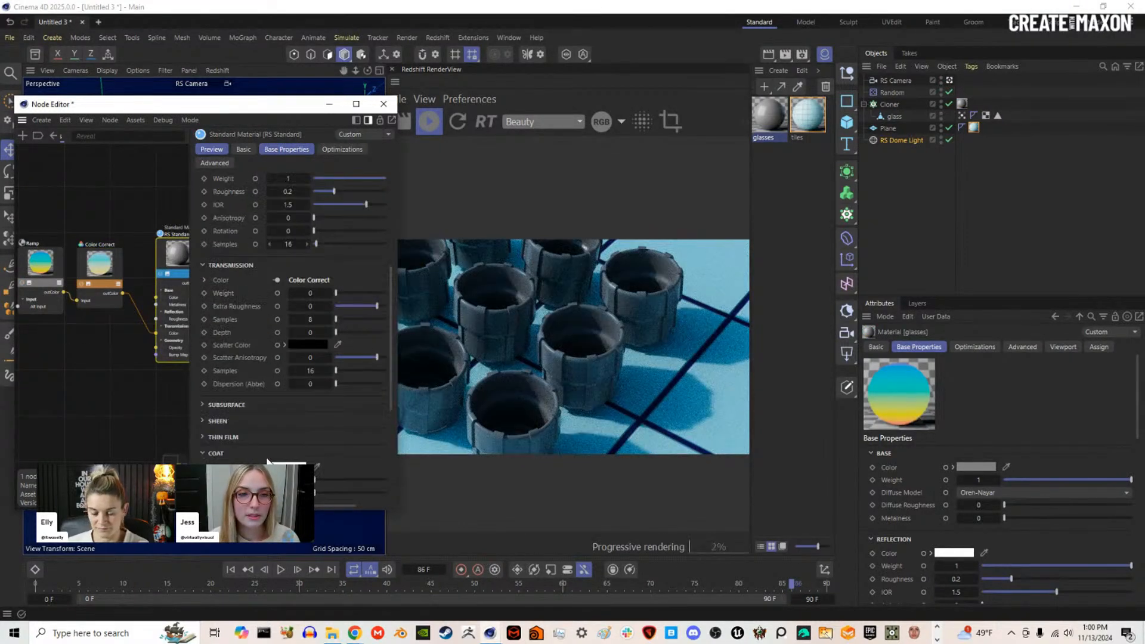
scroll(268, 461, up, 3)
drag(347, 359, 503, 363)
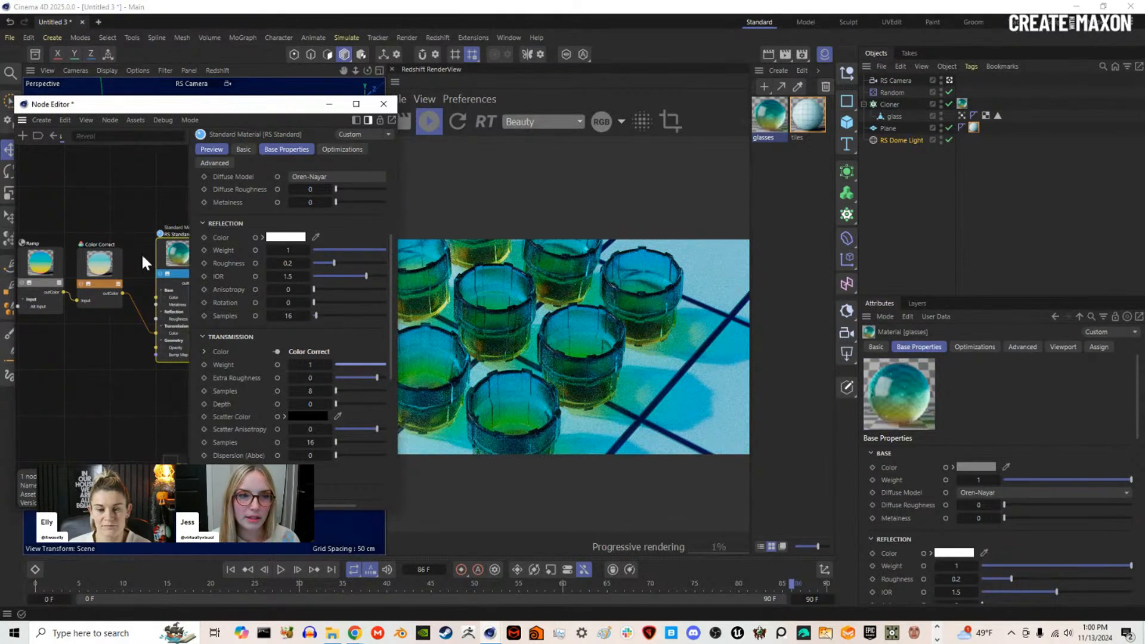
Step: Lower the Gamma of the glasses Color Correct node to 2.084
click(99, 263)
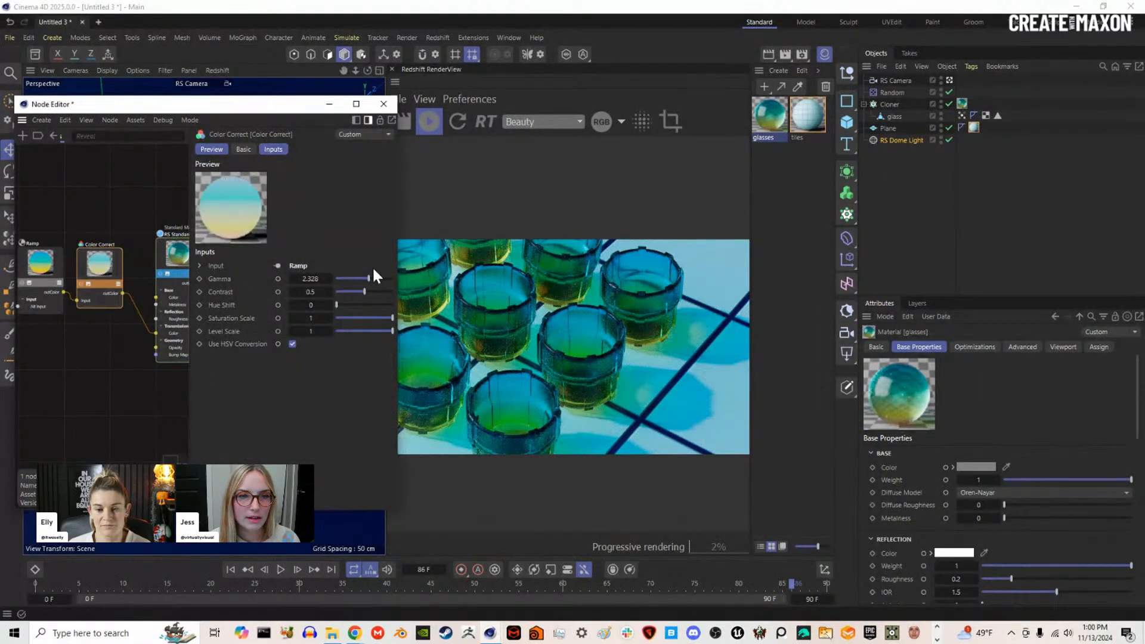
drag(372, 278, 367, 278)
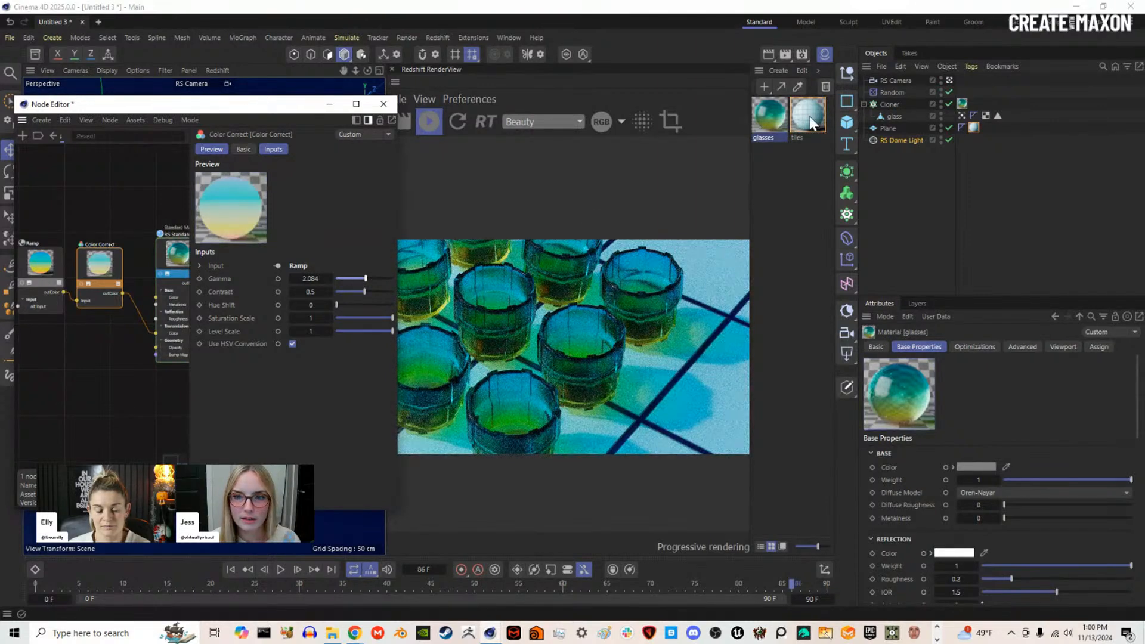
Step: Load the dark purple, pink, orange and pale yellow gradient preset into the glasses Ramp, keeping Invert enabled
click(31, 278)
click(291, 414)
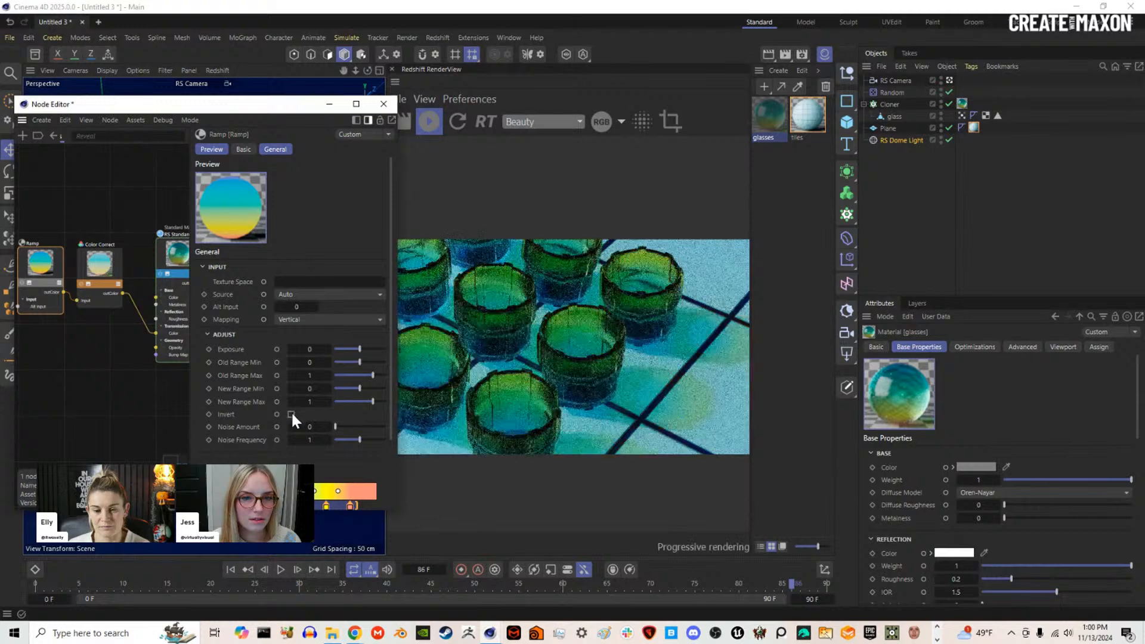
scroll(242, 427, down, 3)
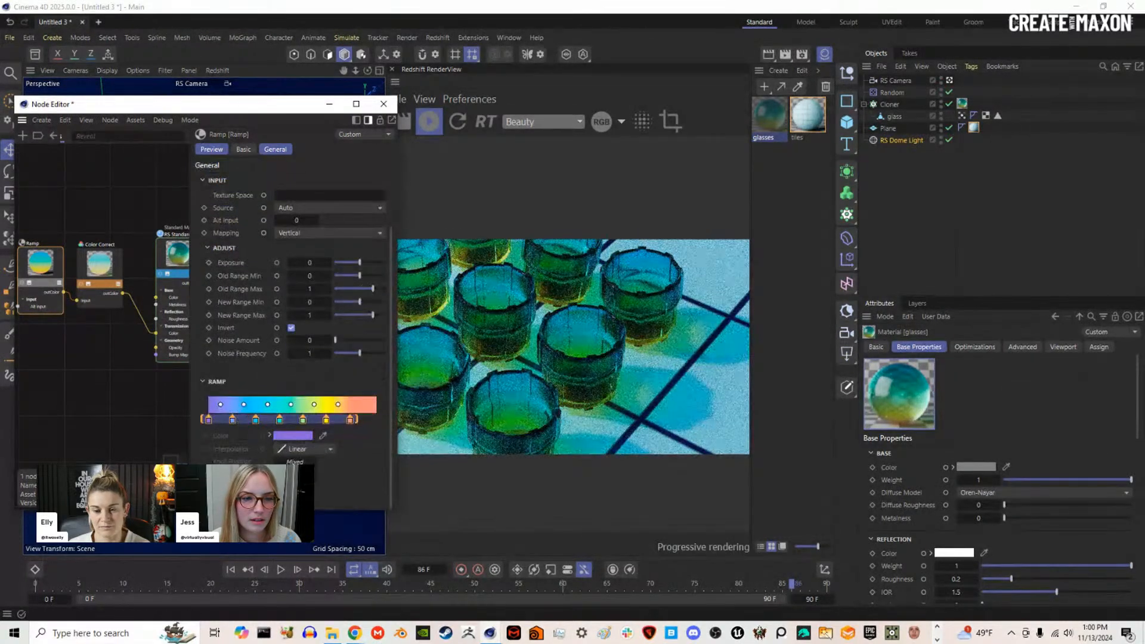
click(239, 496)
double_click(336, 584)
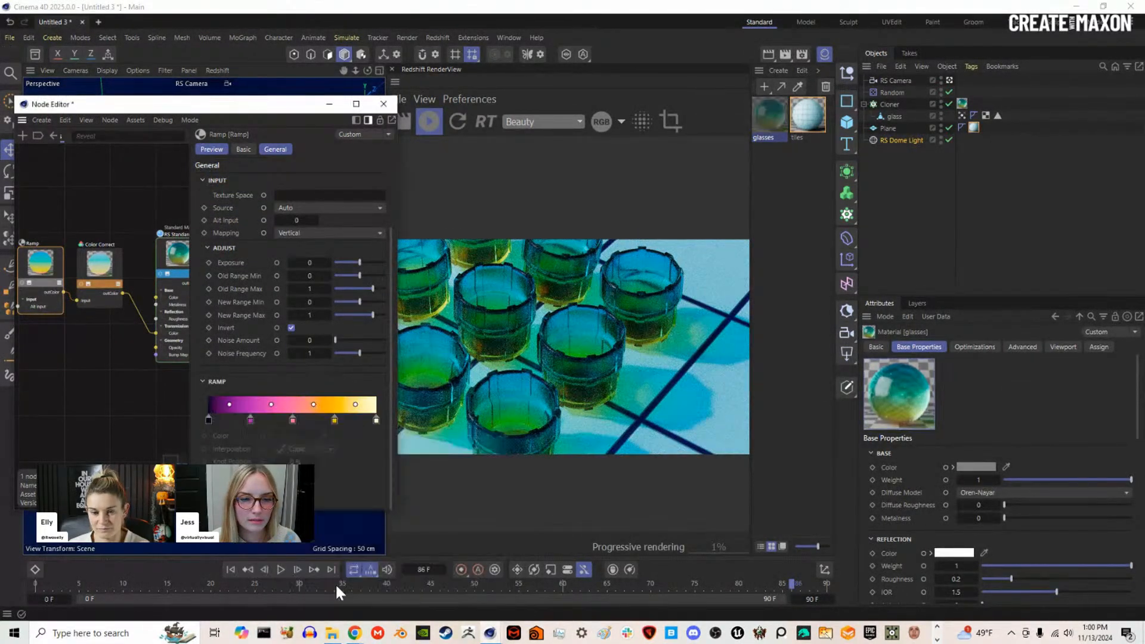
Step: Delete the darkest knot of the glasses Ramp and shift the purple, pink and orange knots toward the start, orange at about 66%
click(208, 420)
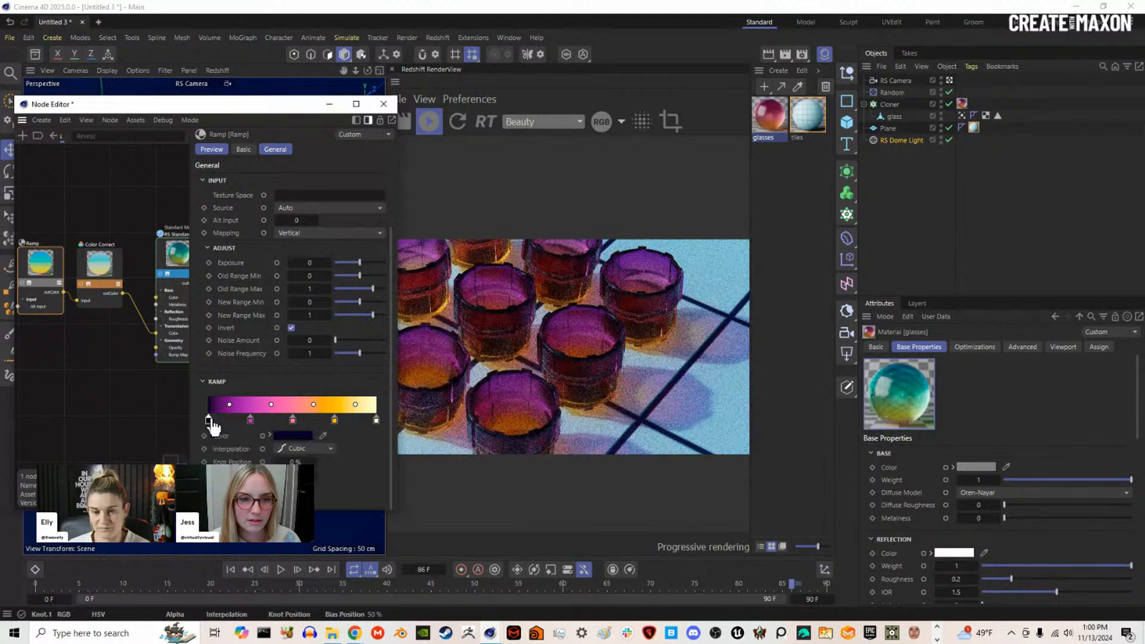
key(Delete)
drag(247, 423, 215, 423)
drag(293, 422, 258, 422)
drag(334, 420, 321, 421)
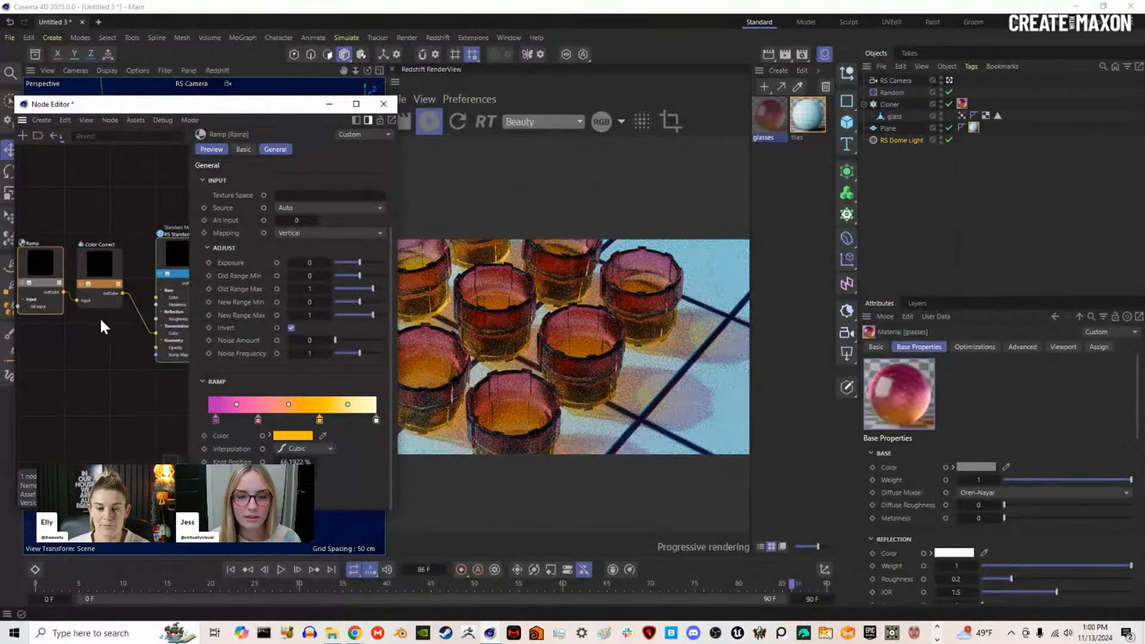
Step: Add a Material Blender node between RS Standard and Output, and connect RS Standard to its Base Material Color
middle_drag(120, 319, 87, 295)
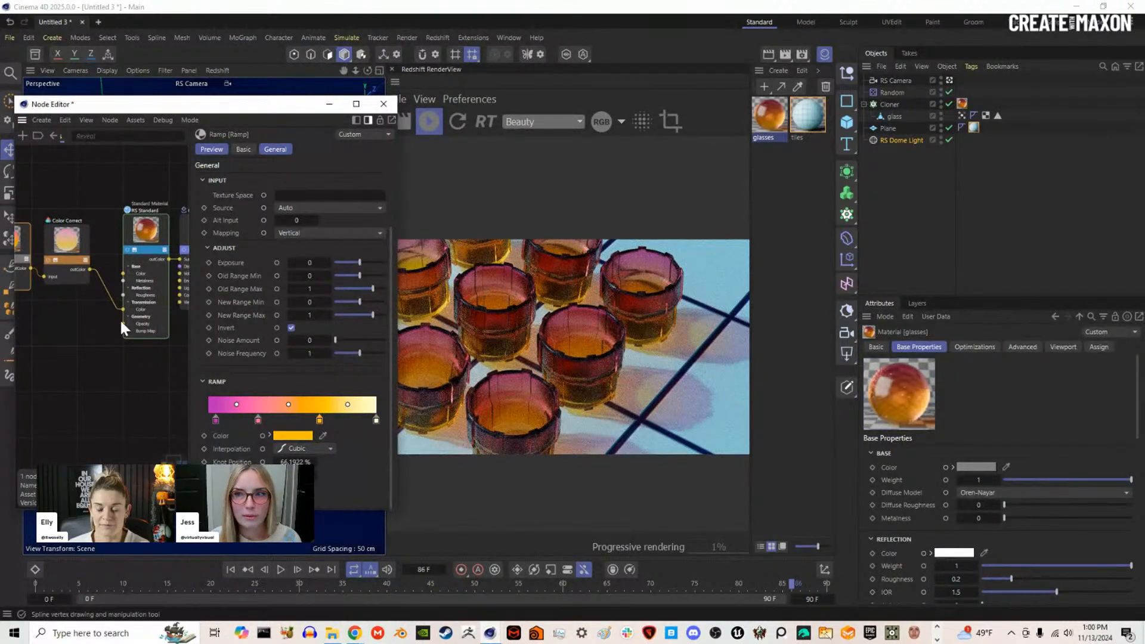
scroll(120, 318, down, 2)
scroll(122, 317, down, 2)
drag(141, 259, 194, 257)
click(144, 258)
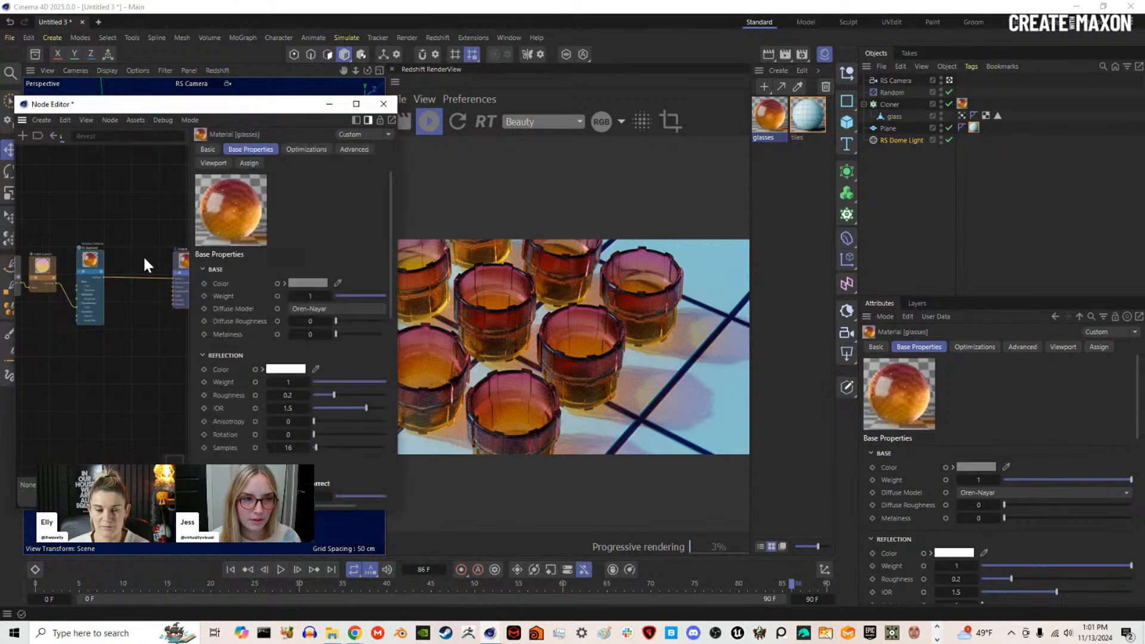
key(shift+c)
text(blen)
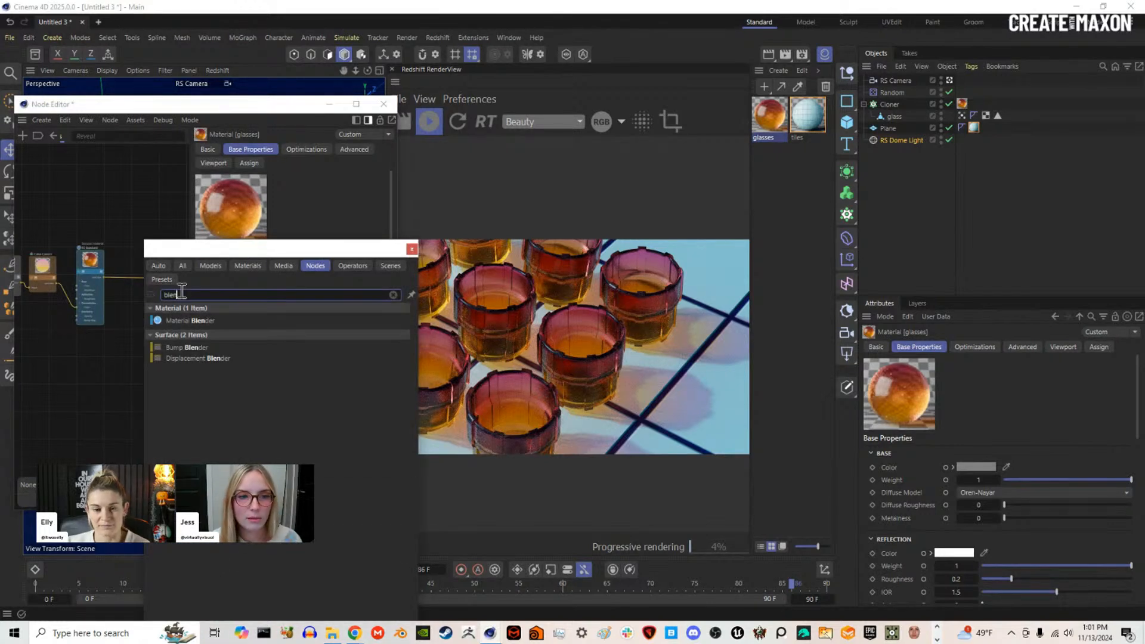
click(188, 320)
drag(105, 273, 126, 283)
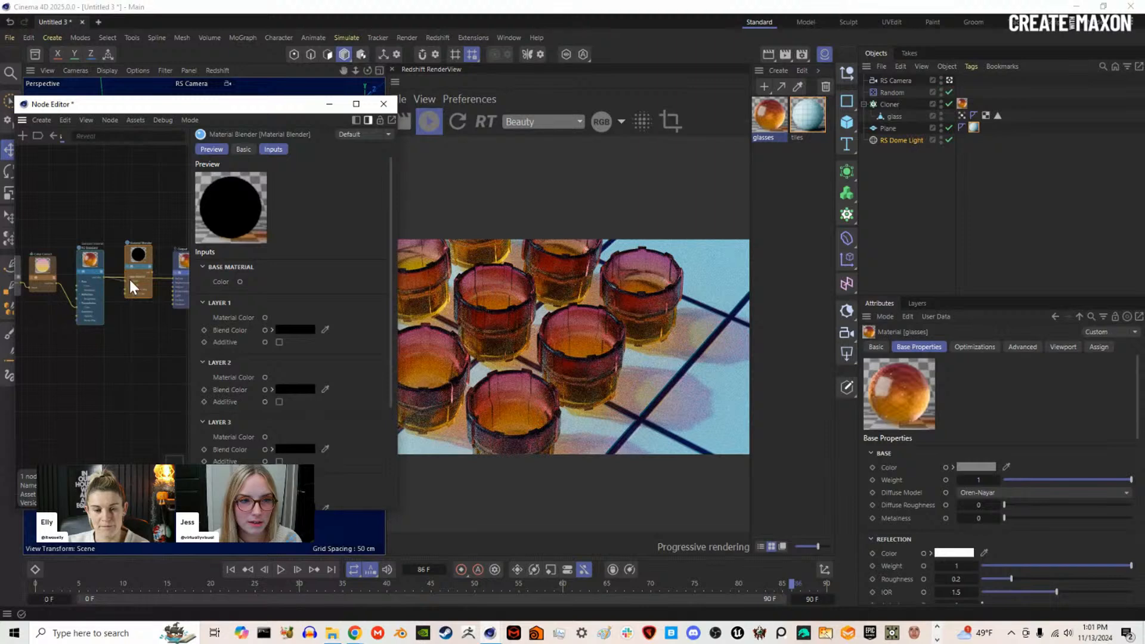
drag(129, 278, 130, 278)
Step: Connect the Material Blender's out port to the Output node
scroll(153, 267, up, 5)
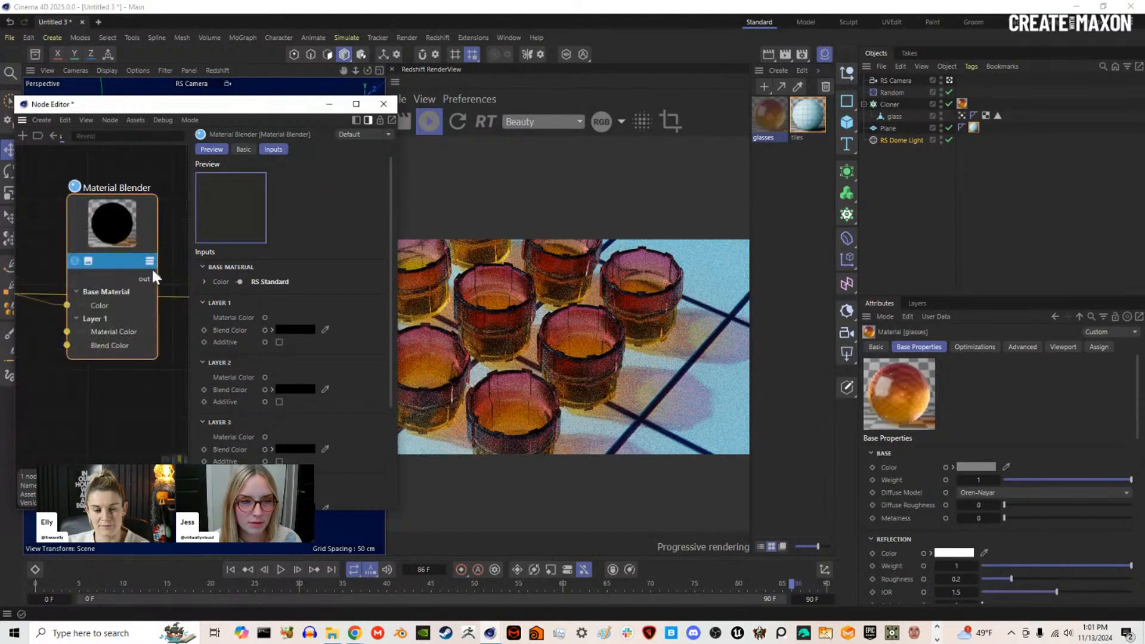
scroll(153, 272, up, 2)
middle_drag(158, 276, 78, 280)
scroll(154, 276, down, 2)
drag(94, 281, 157, 300)
Step: Add a Vertex Attribute node and assign the glass object's Vertex Map tag as its Attribute Name
scroll(142, 303, down, 5)
middle_drag(79, 307, 177, 270)
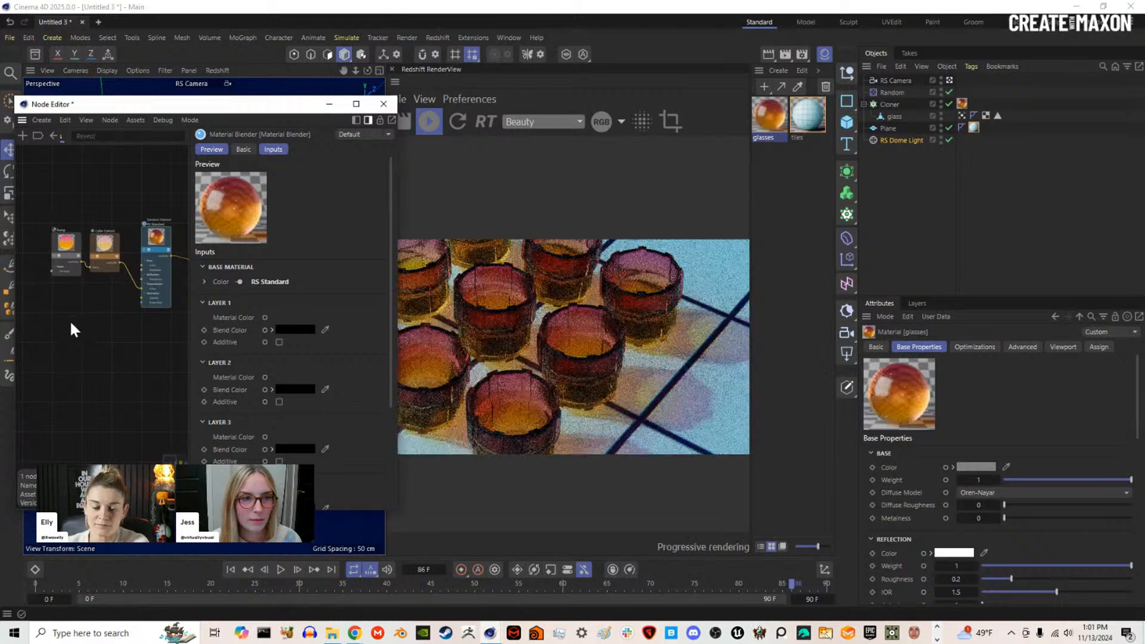
double_click(70, 320)
text(vert)
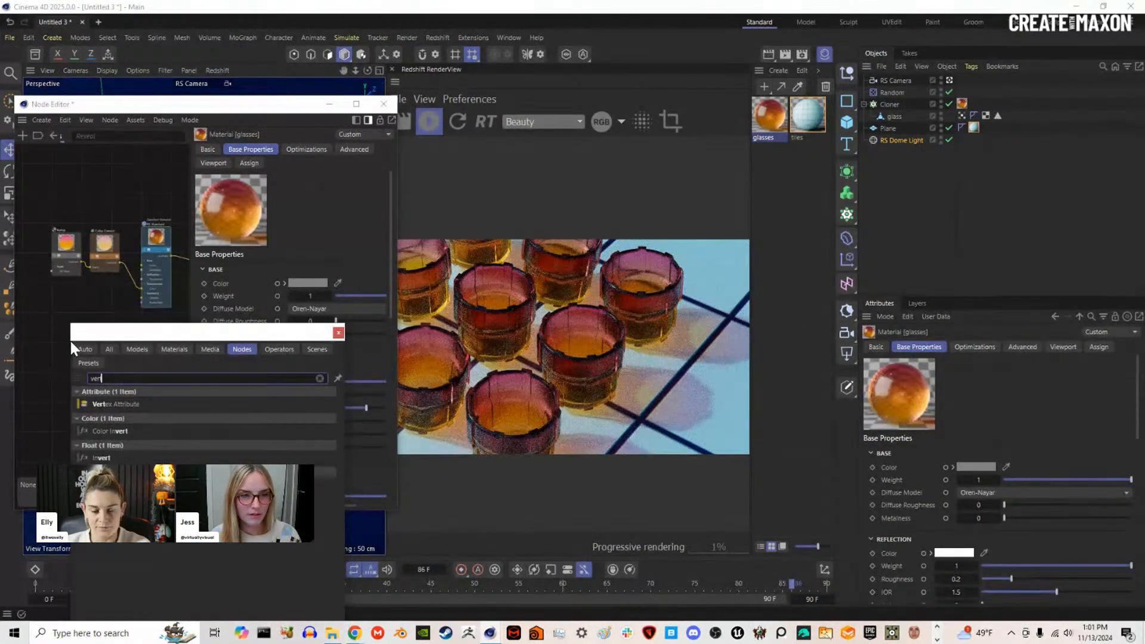
click(99, 408)
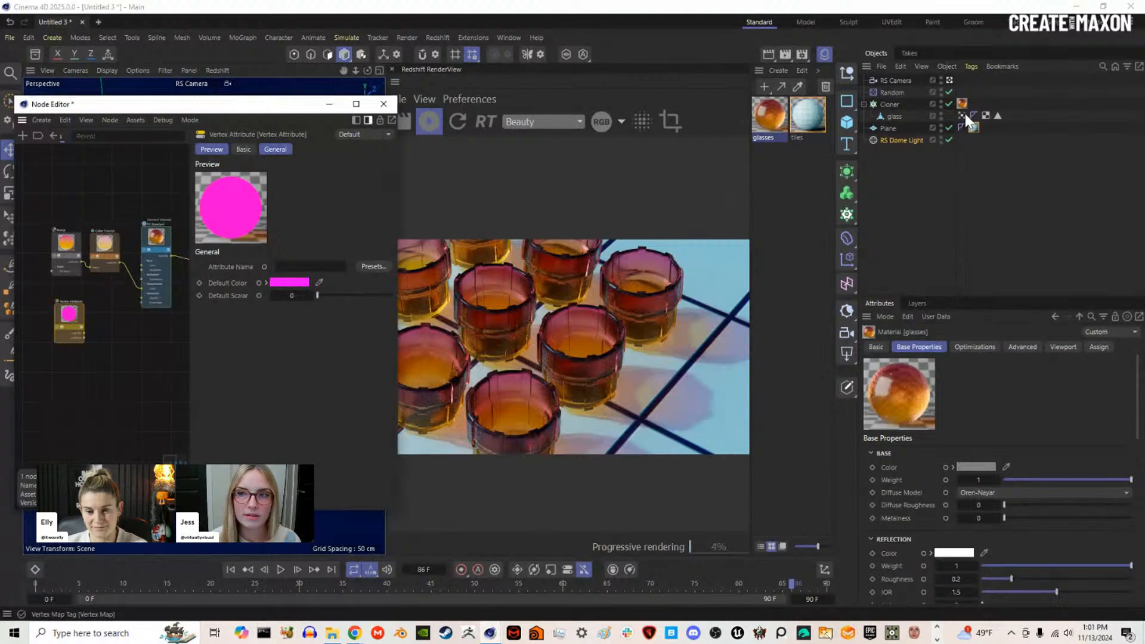
drag(960, 113, 277, 273)
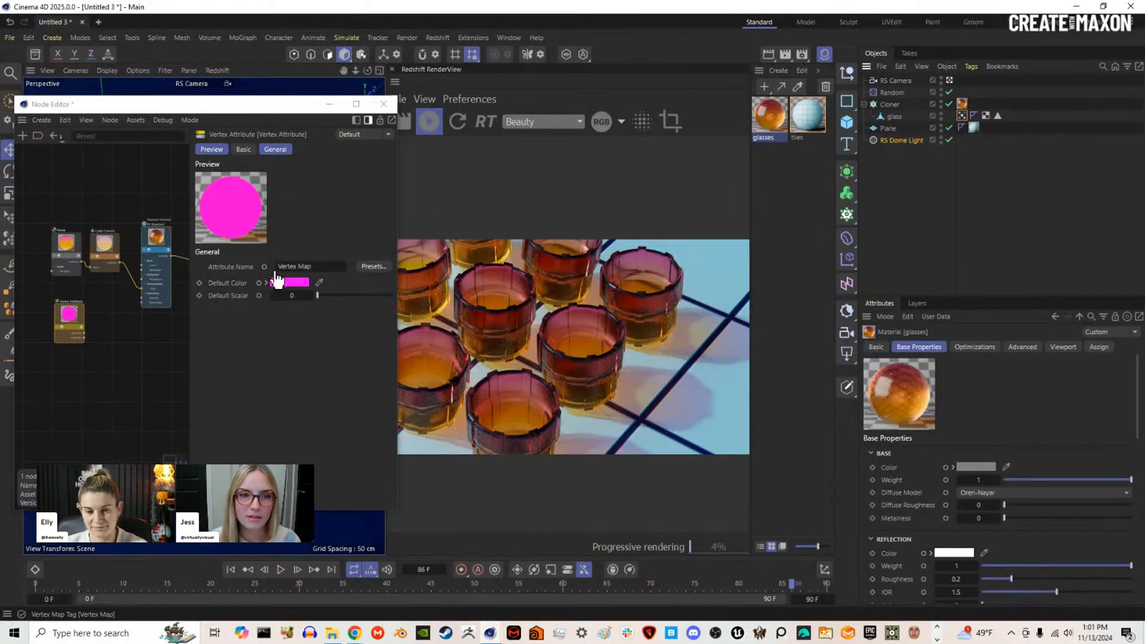
Step: Connect the Vertex Attribute node to the Layer 1 Blend Color of the Material Blender
middle_drag(134, 327, 38, 322)
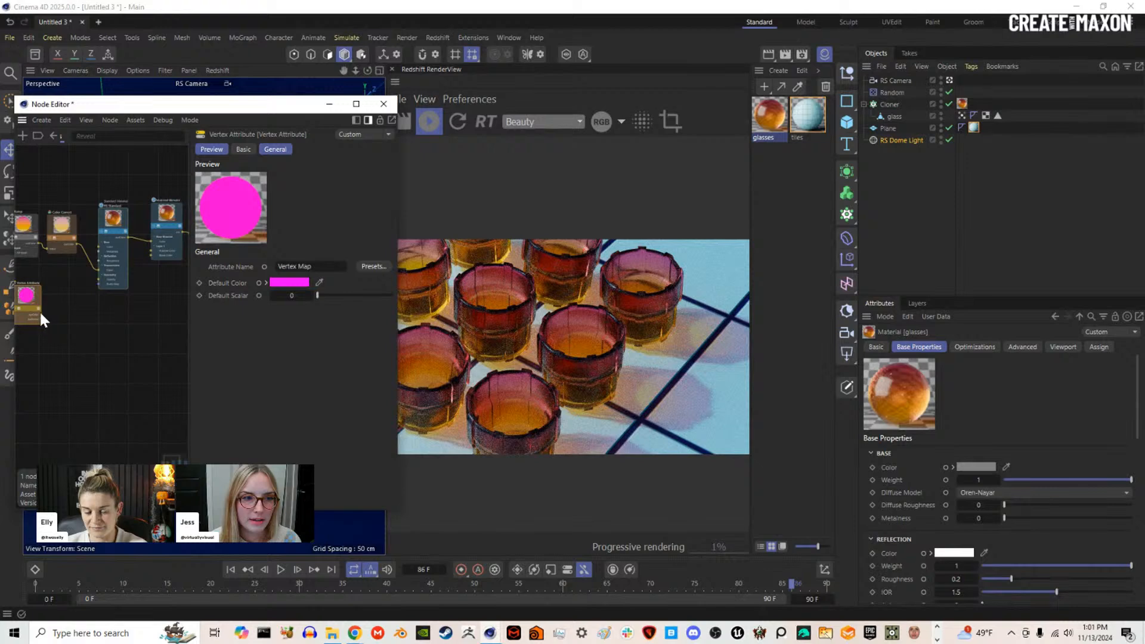
drag(40, 315, 153, 254)
scroll(153, 255, up, 4)
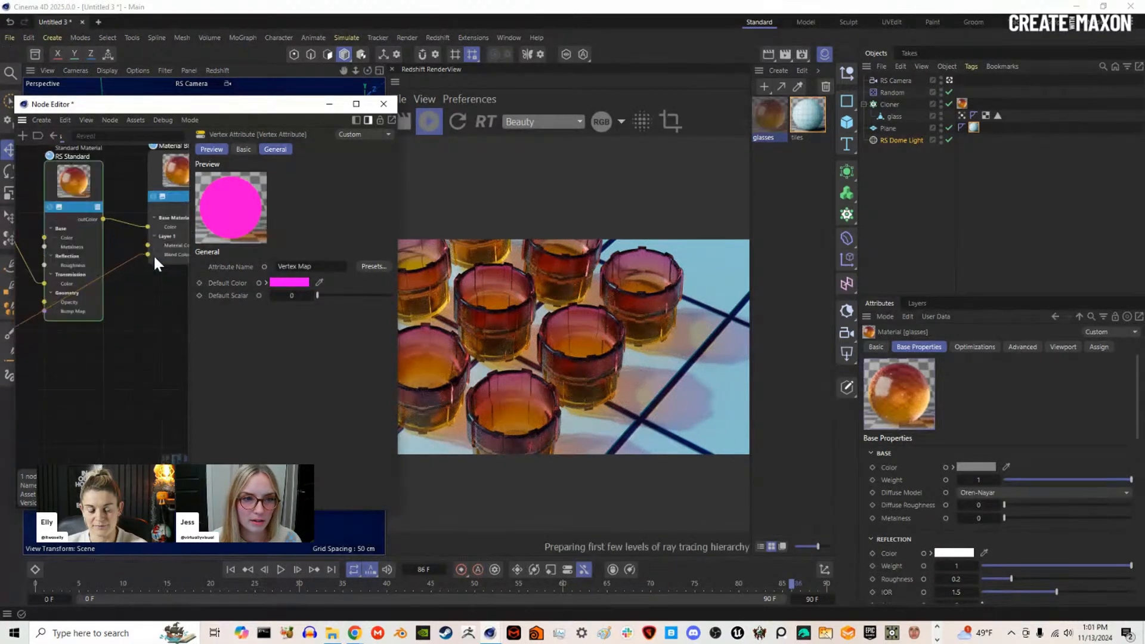
Step: Duplicate the RS Standard node below the original and set the copy's Metalness to 1
scroll(156, 256, down, 2)
middle_drag(146, 267, 182, 253)
scroll(143, 271, down, 2)
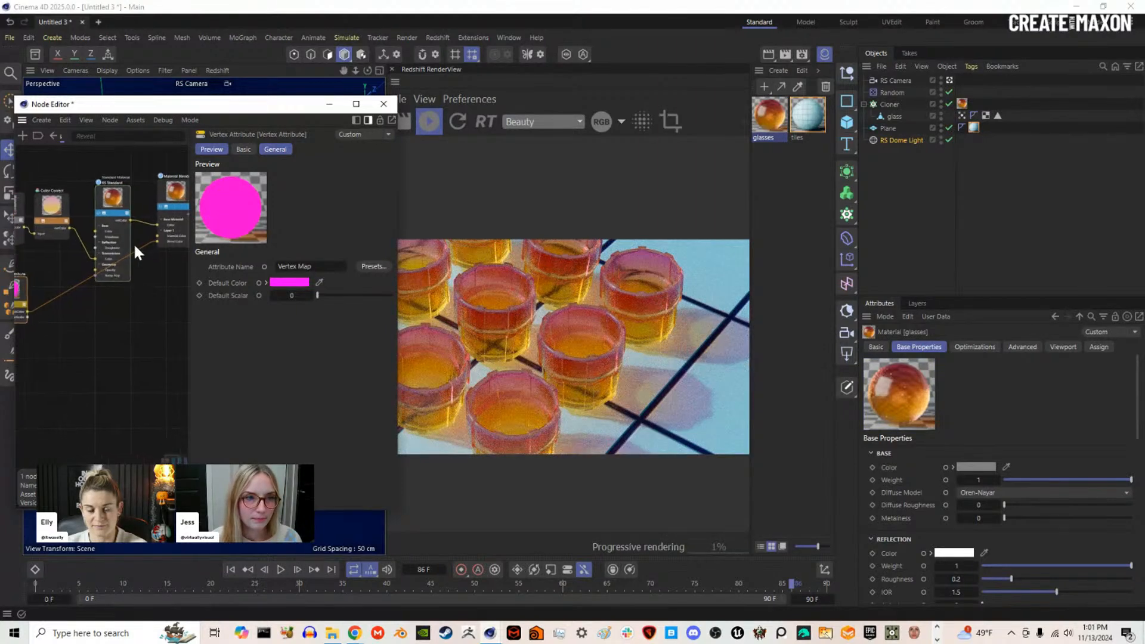
click(126, 207)
ctrl+drag(118, 194, 117, 311)
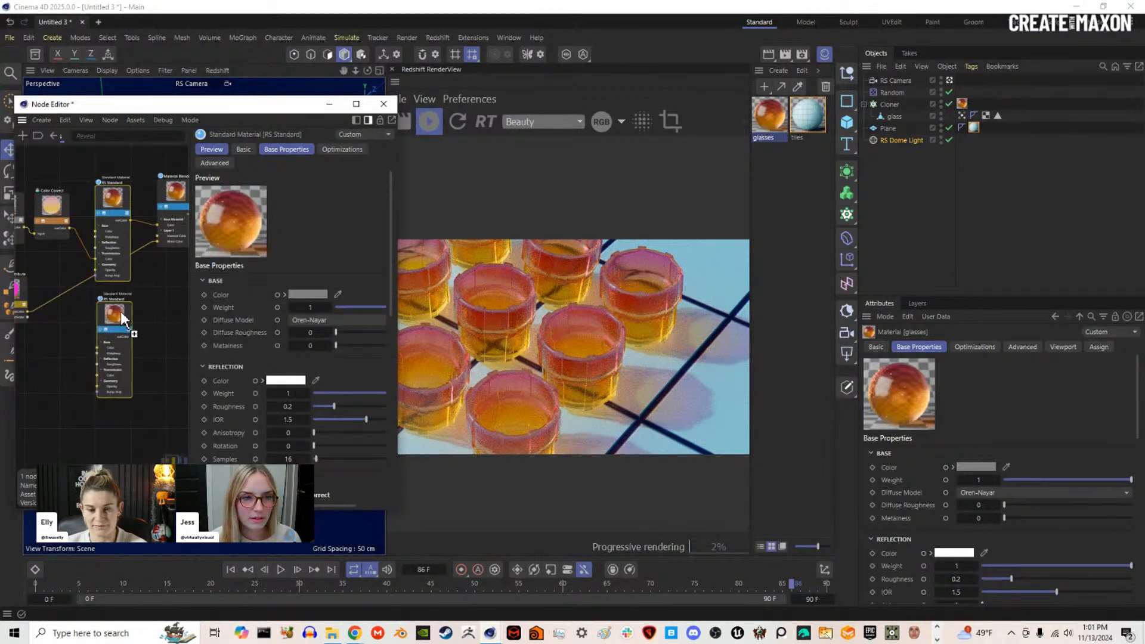
drag(338, 344, 454, 355)
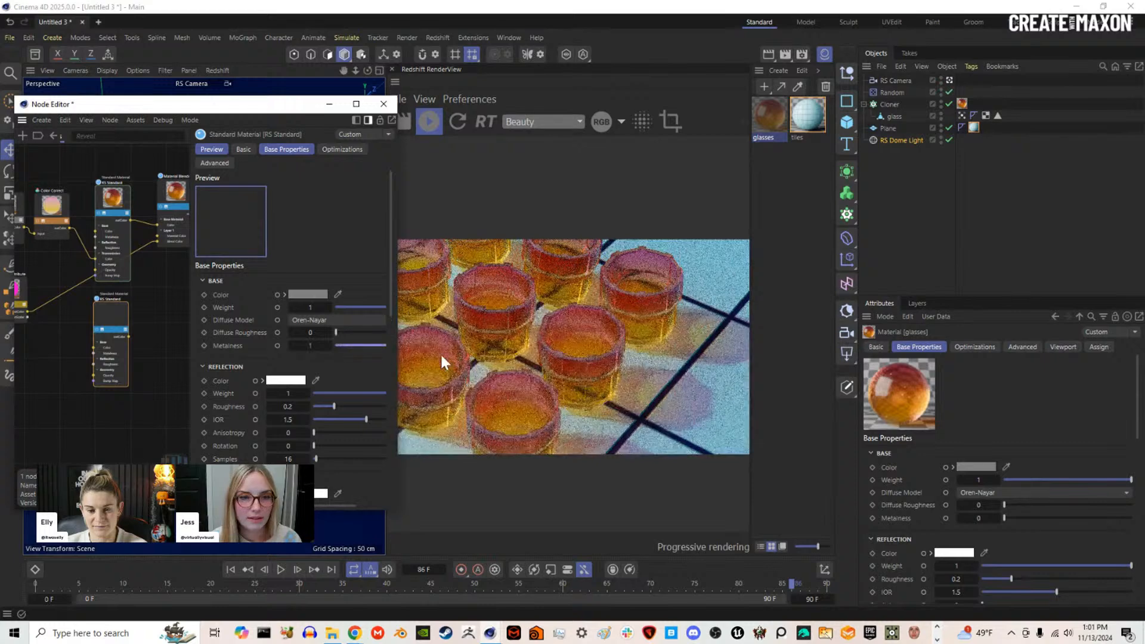
Step: Set the copied RS Standard's Base Color to red (255, 61, 61) and connect it to the Material Blender's Layer 1 Material Color
click(316, 294)
click(255, 355)
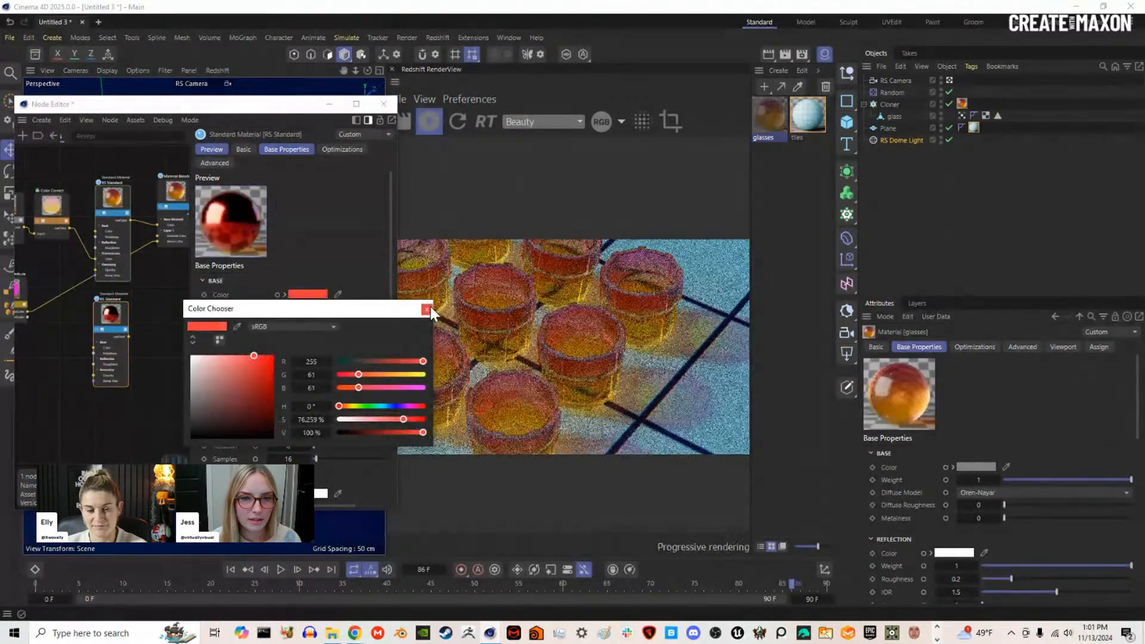
click(427, 309)
scroll(322, 417, down, 3)
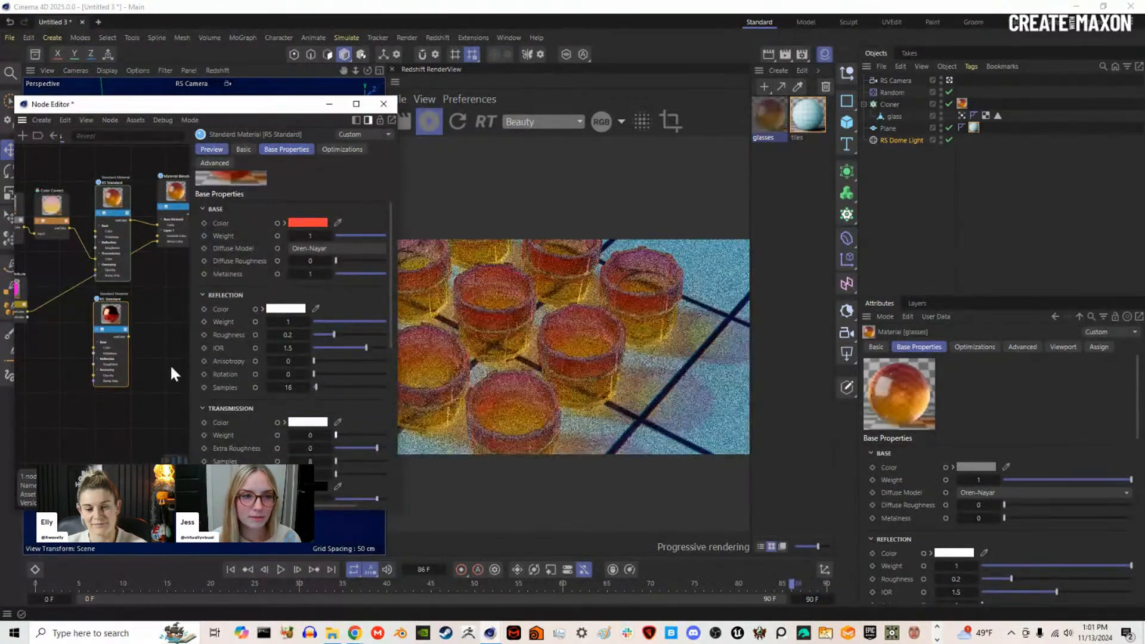
drag(128, 336, 160, 234)
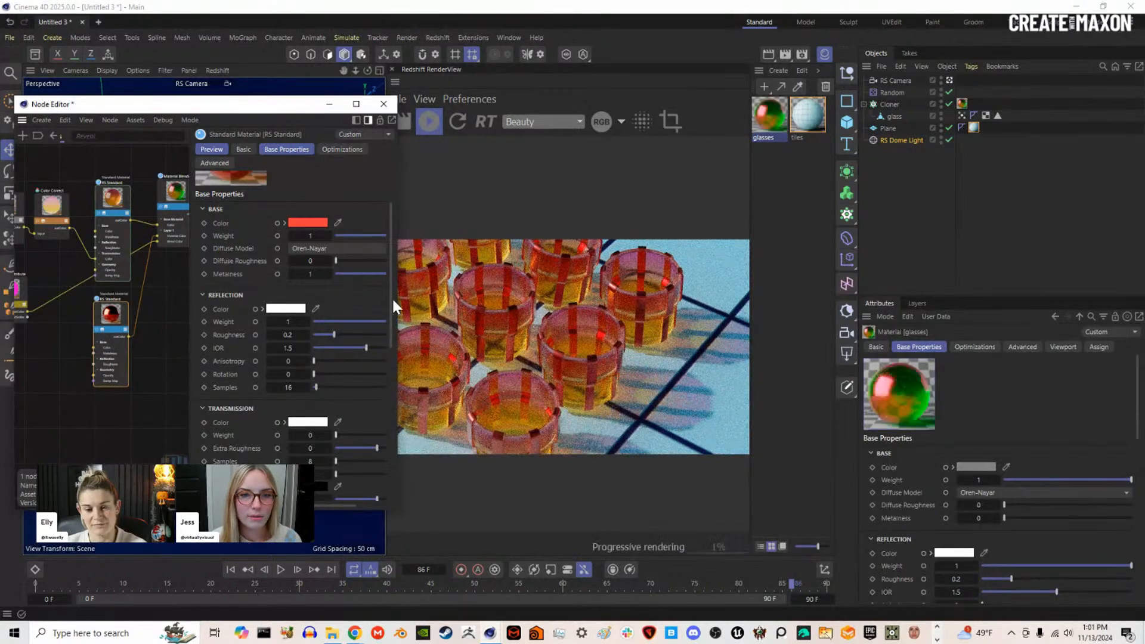
Step: Make more room for the render and examine the red metal bands on the glass pots and their shadows
drag(396, 301, 356, 304)
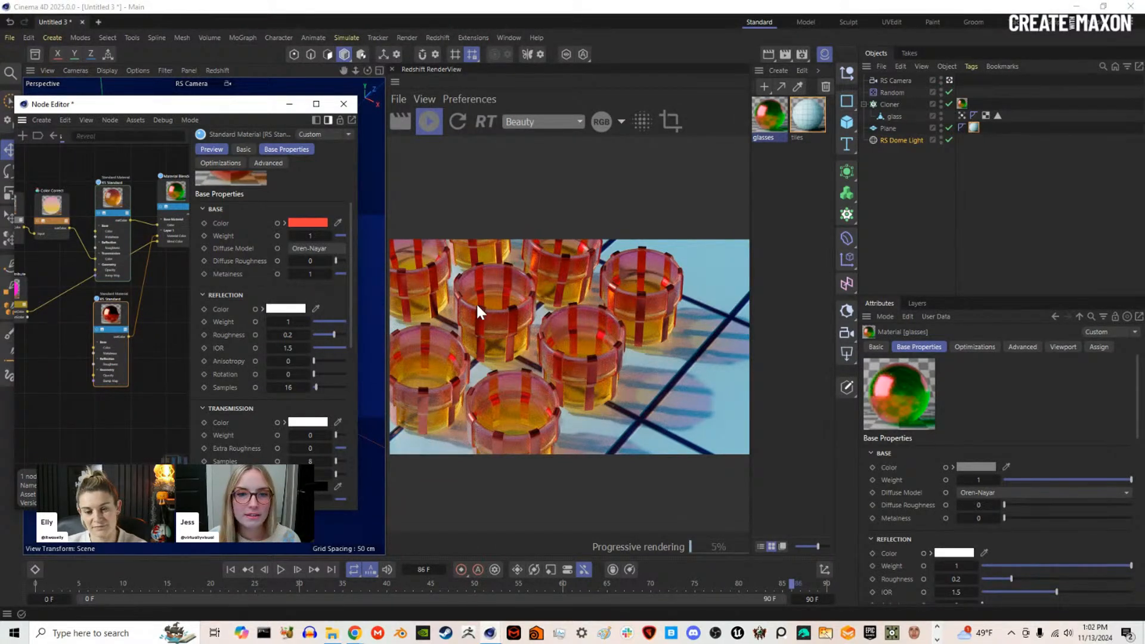
scroll(592, 427, down, 3)
scroll(591, 427, up, 3)
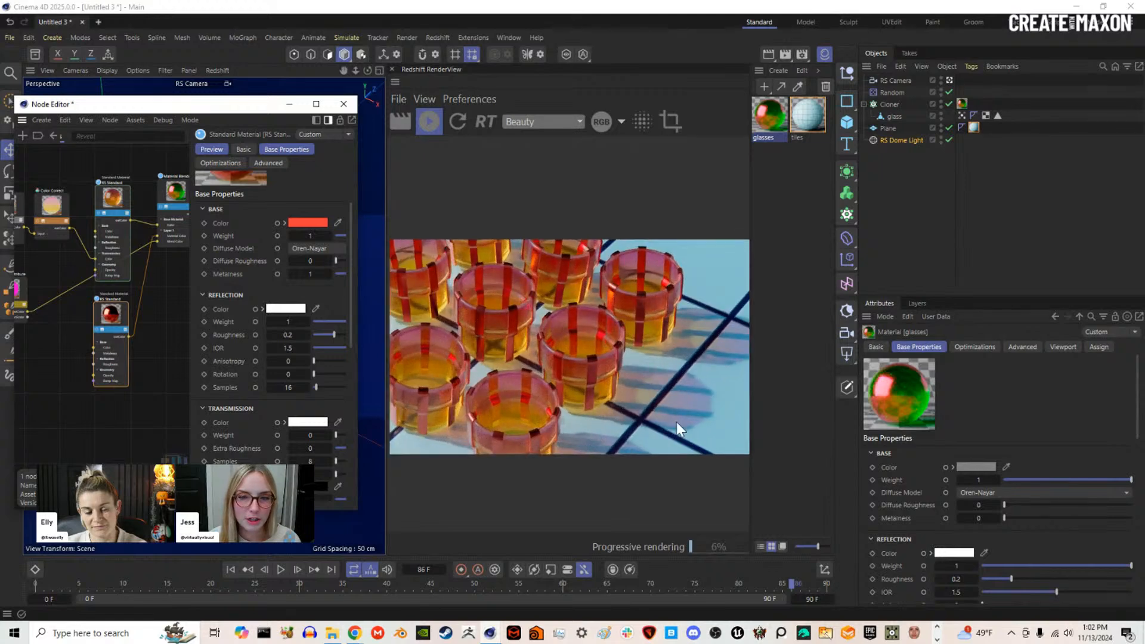
click(825, 54)
scroll(650, 367, up, 2)
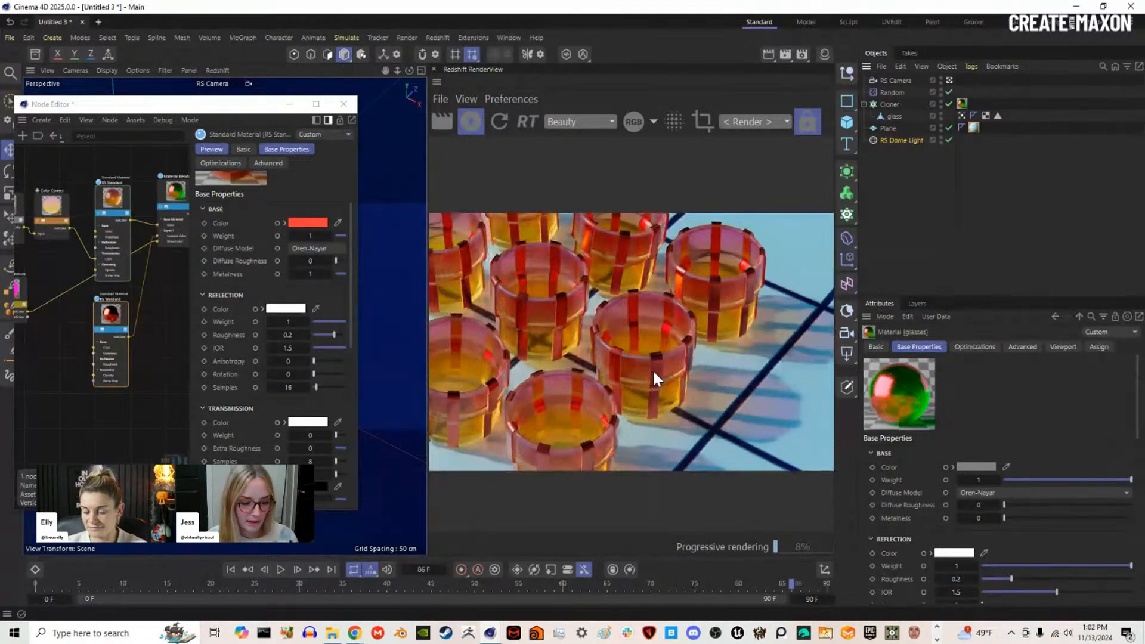
scroll(654, 371, down, 2)
drag(695, 371, 664, 354)
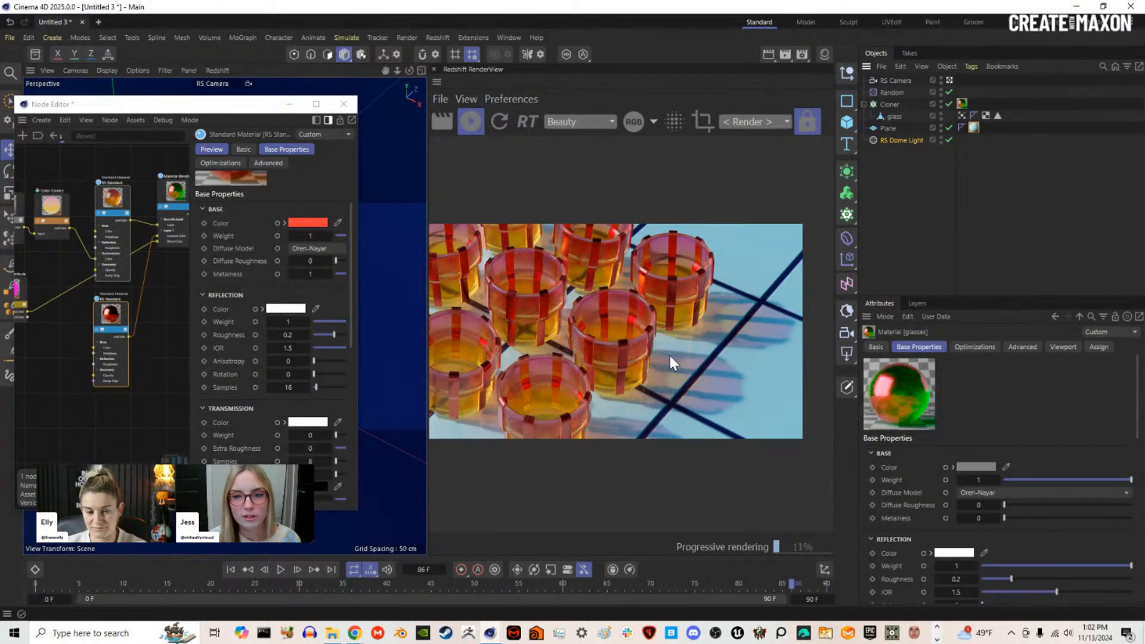
scroll(714, 385, up, 2)
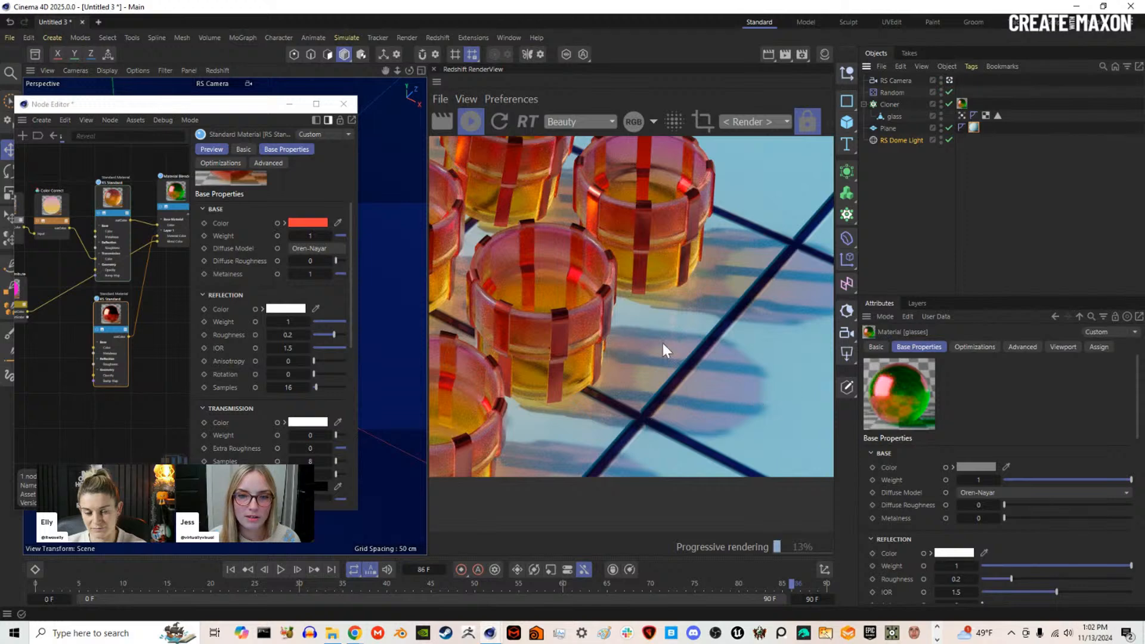
scroll(699, 388, down, 3)
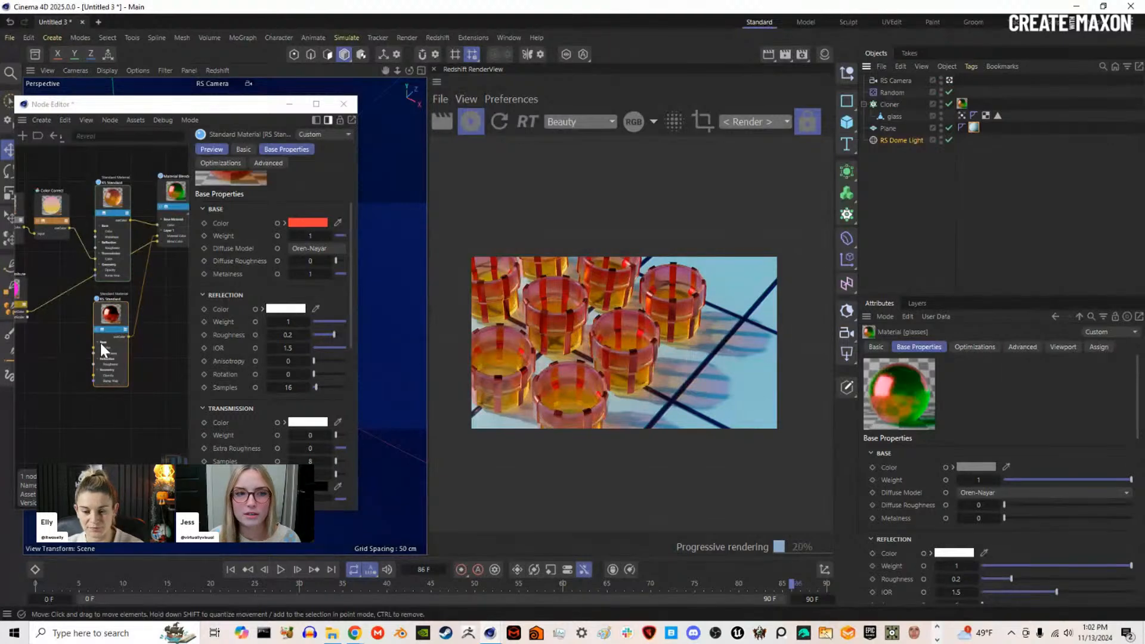
scroll(100, 343, down, 4)
scroll(100, 342, up, 2)
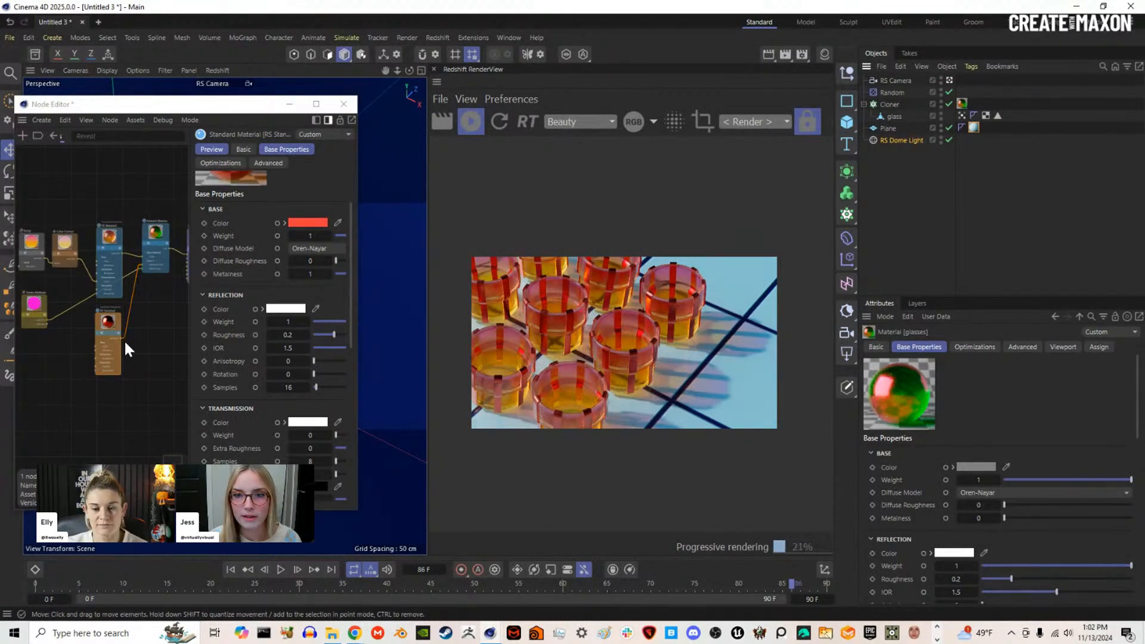
Step: Close the glasses node graph, show the materials again, and open the Ramp node of the tiles material
click(343, 104)
click(824, 54)
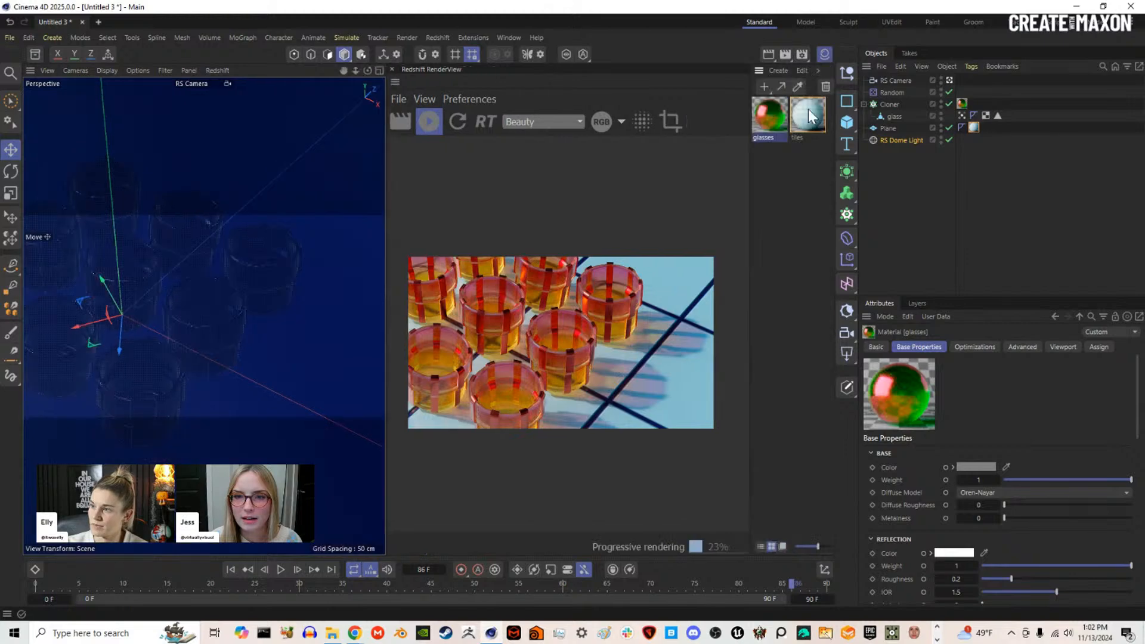
double_click(804, 126)
drag(930, 119, 228, 108)
click(170, 250)
scroll(358, 441, down, 3)
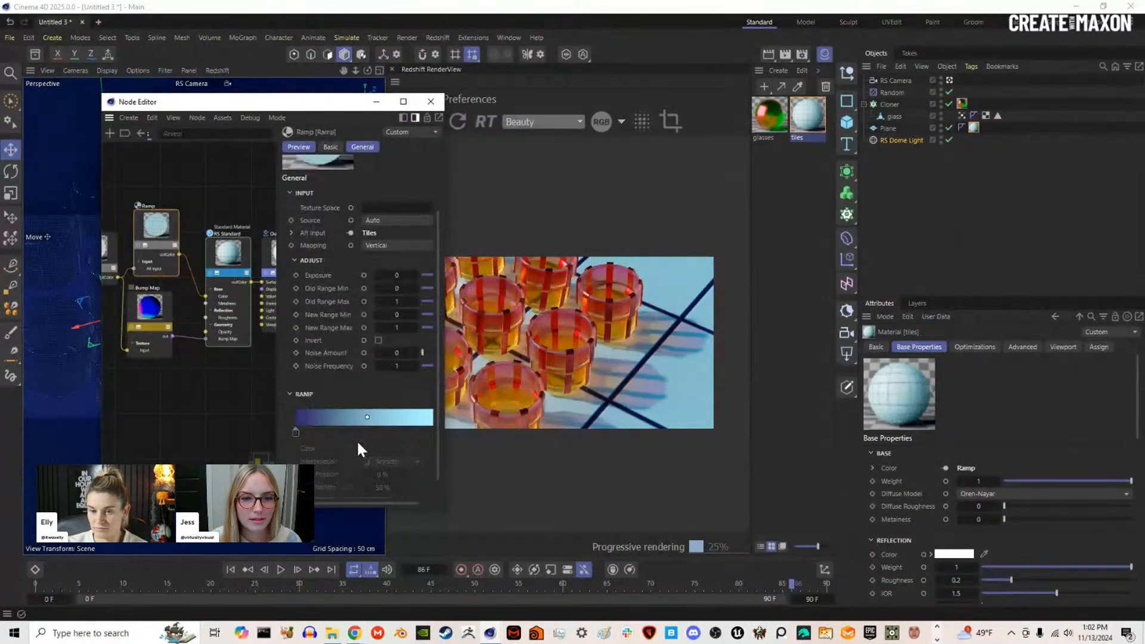
Step: Brighten the tiles Ramp's first knot to a paler lavender, then close the node graph and hide the materials
double_click(295, 432)
drag(334, 468, 360, 467)
click(352, 488)
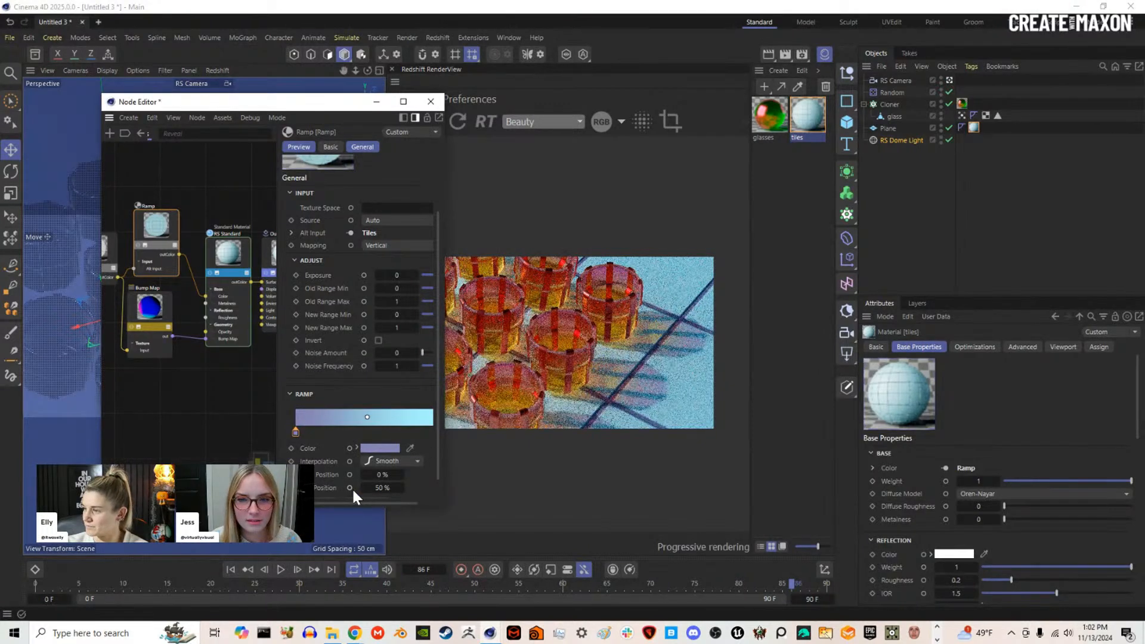
click(377, 449)
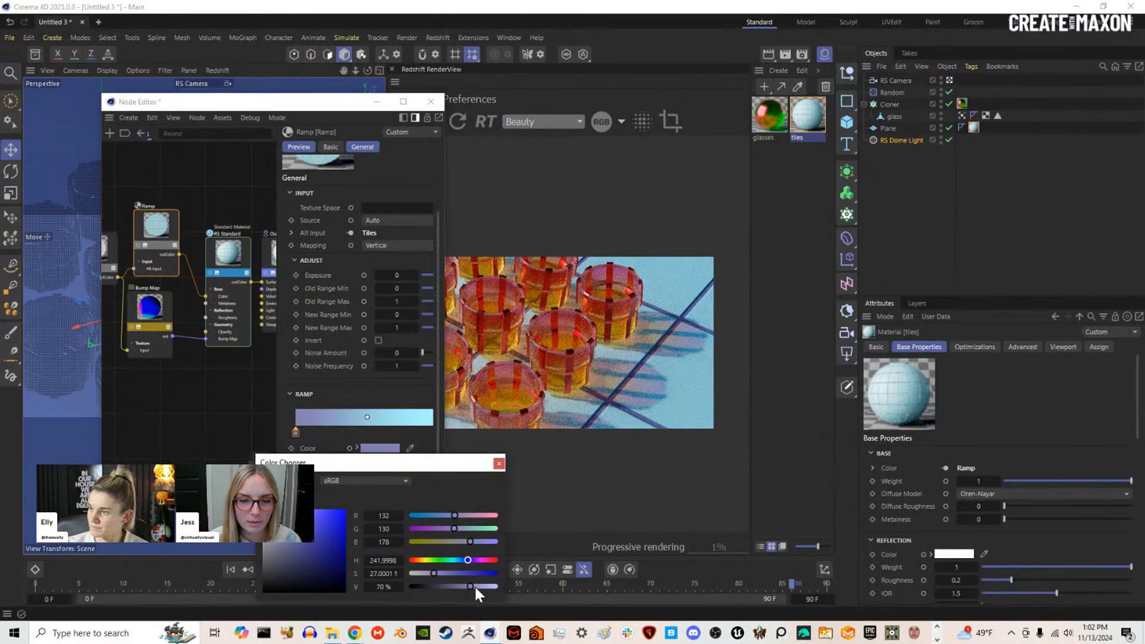
drag(472, 587, 493, 587)
click(499, 463)
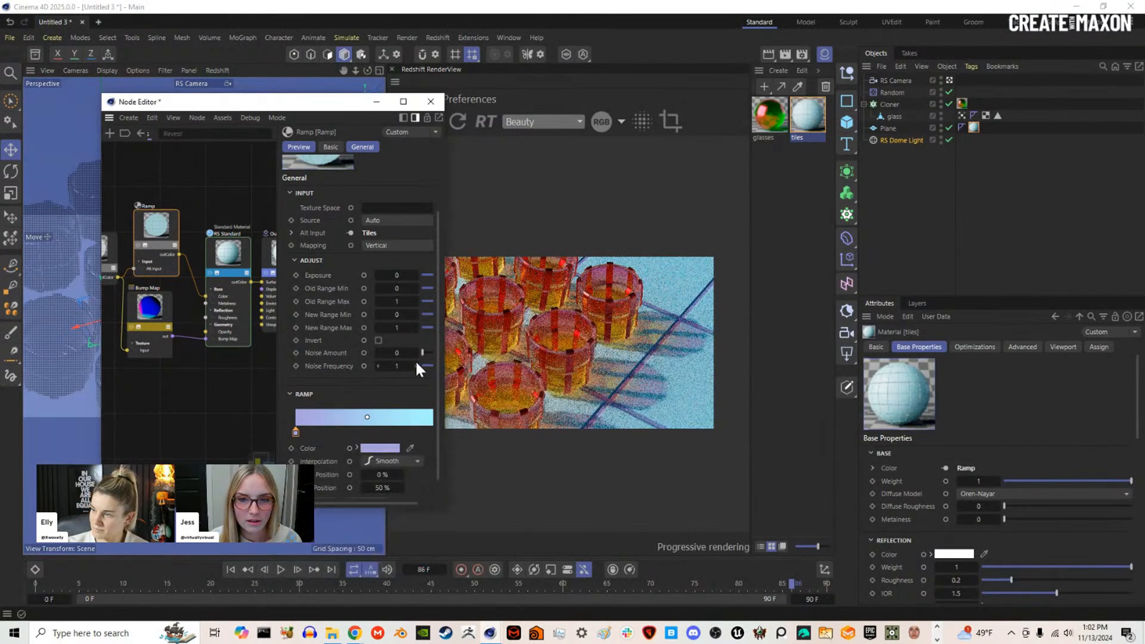
click(430, 102)
click(819, 71)
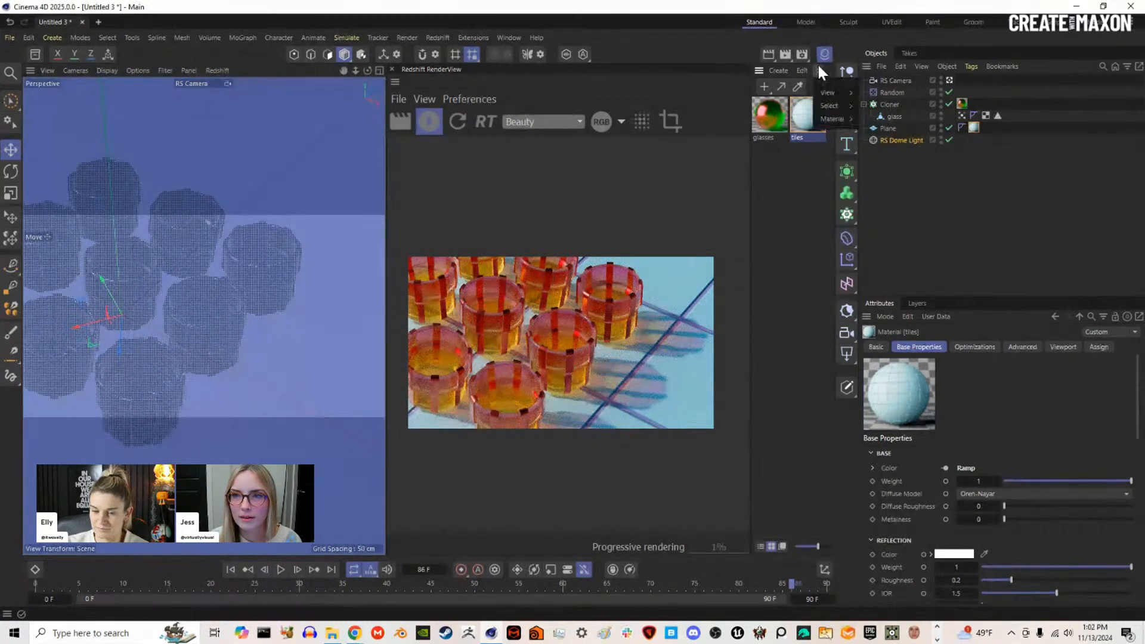
click(824, 53)
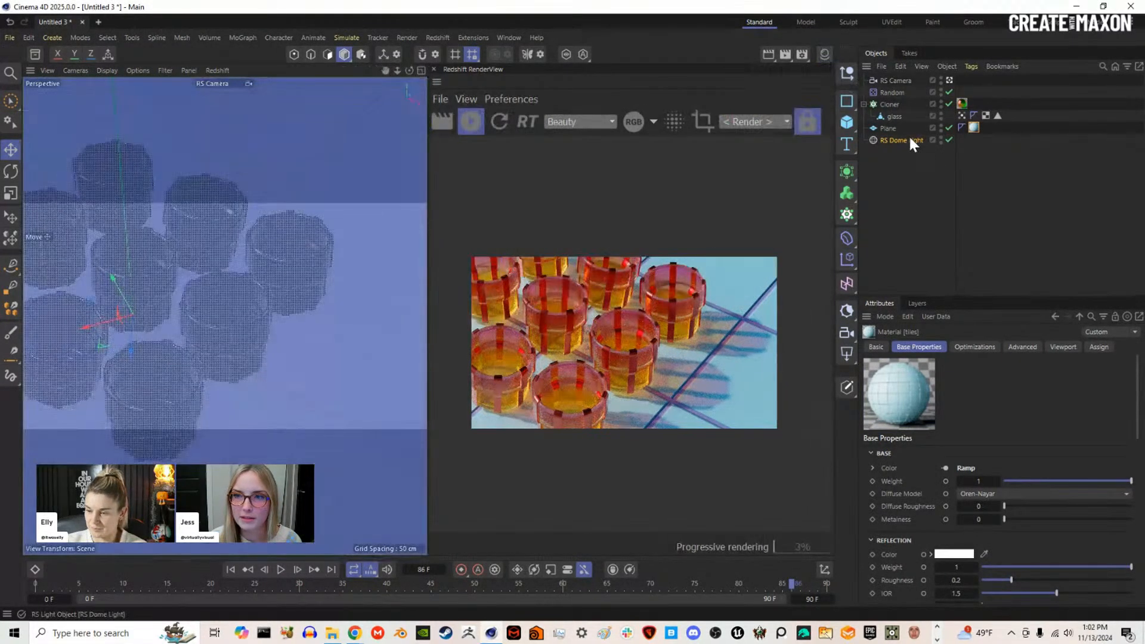
Step: Raise the intensity of the RS Dome Light to 1.563
click(906, 140)
mouse_move(991, 392)
mouse_down()
mouse_move(1036, 396)
mouse_move(995, 391)
mouse_up()
click(955, 347)
drag(1019, 438, 1029, 439)
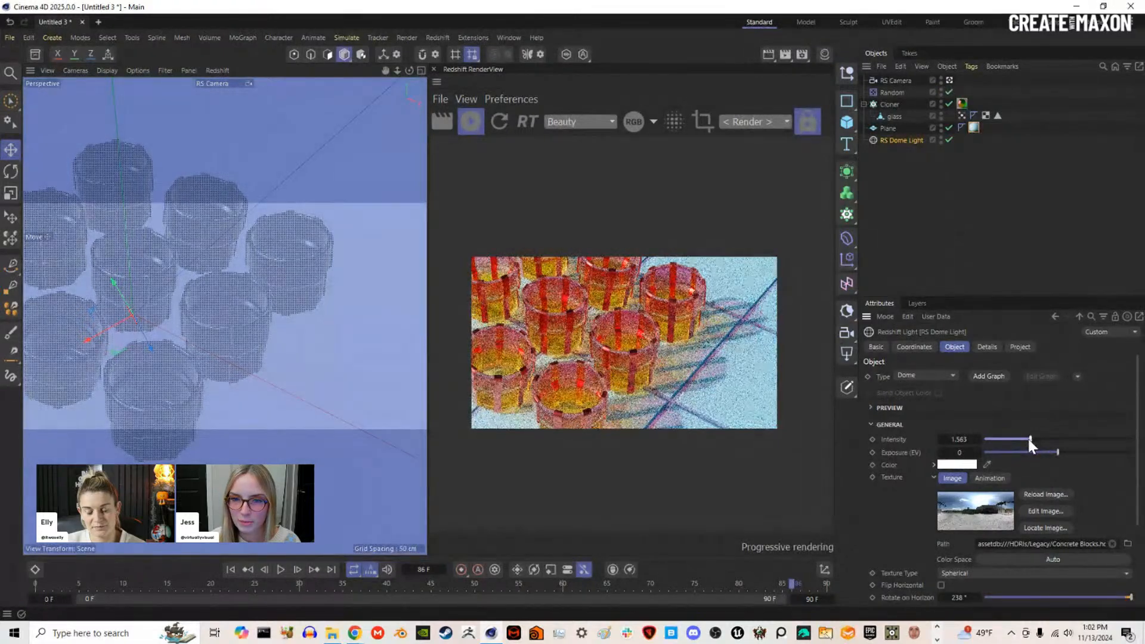
Step: Tint the dome light a warm peach (255, 224, 205) and inspect the pots and shadows in the render
click(952, 466)
click(852, 528)
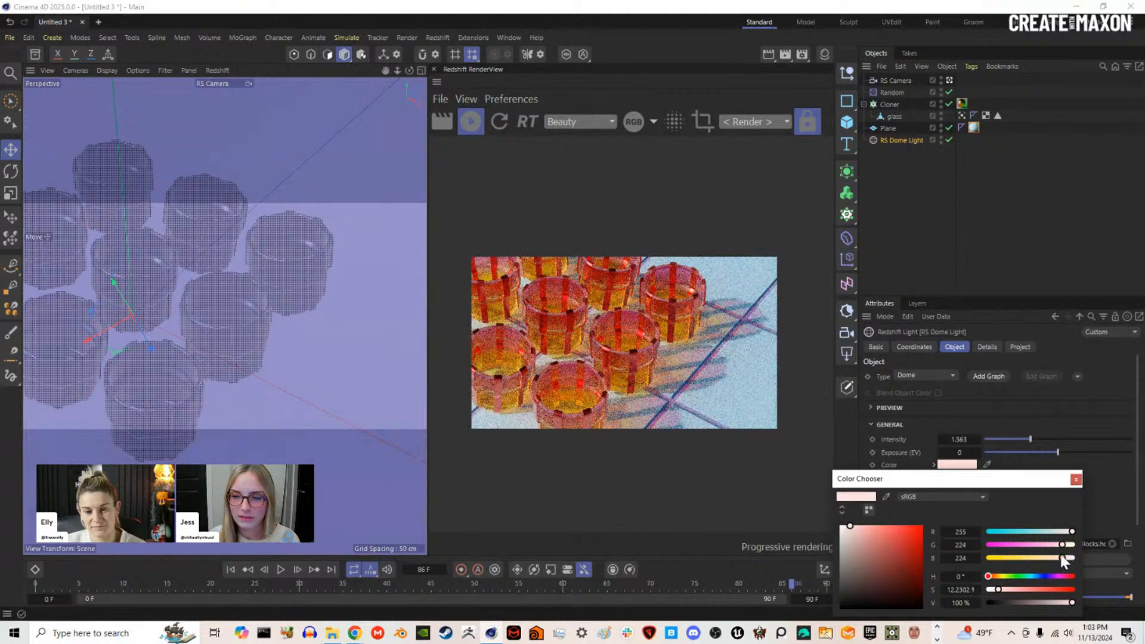
drag(1061, 557, 1057, 558)
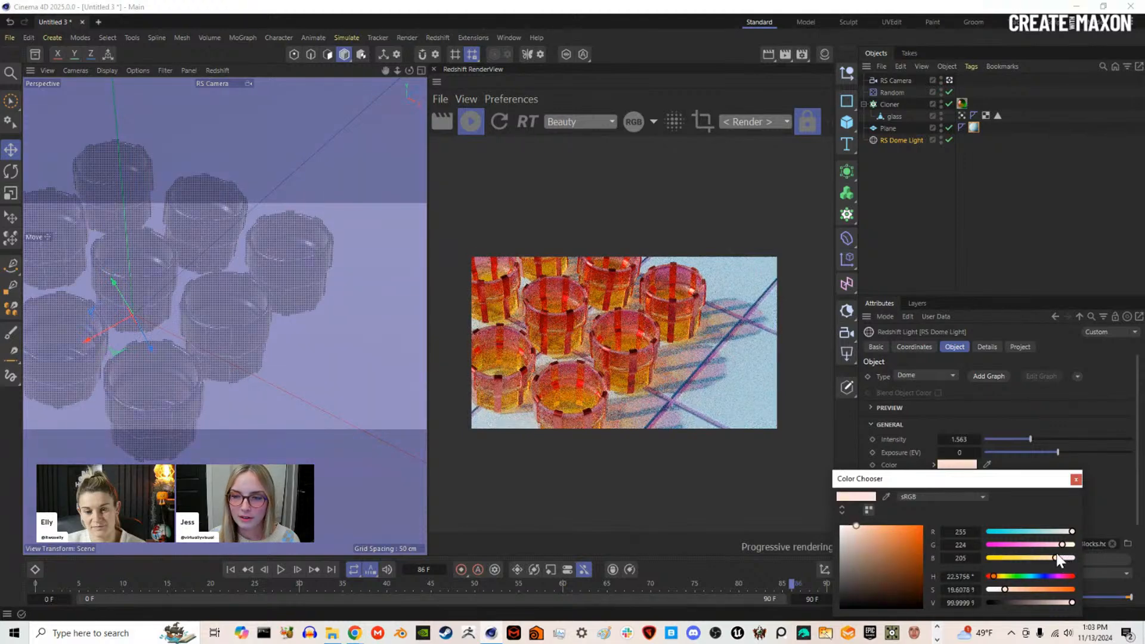
click(1076, 480)
scroll(664, 413, up, 4)
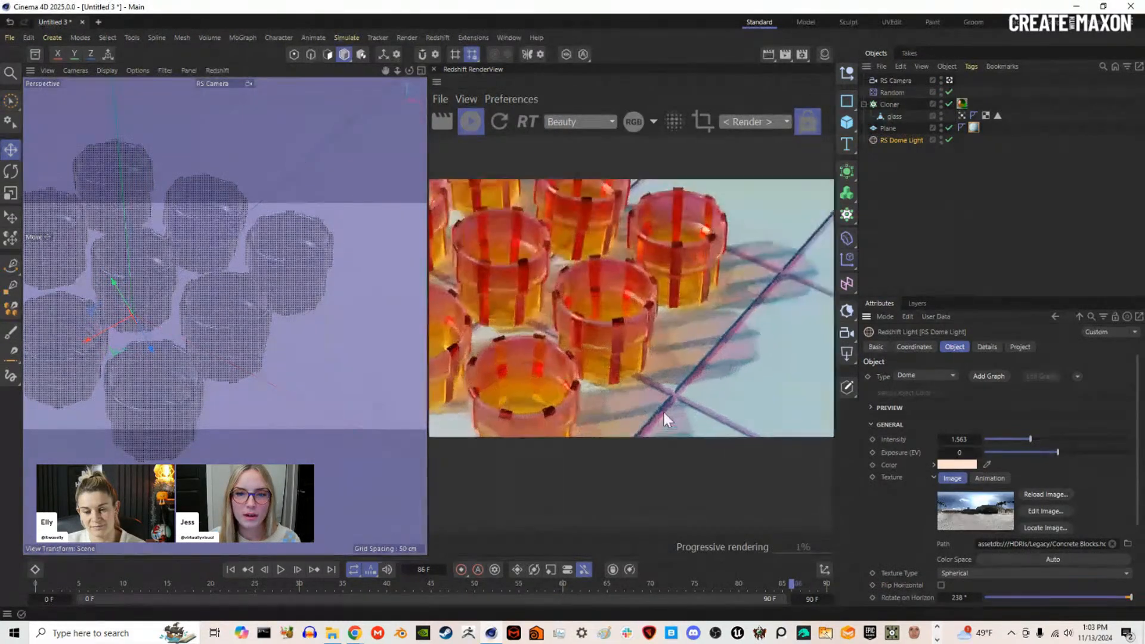
scroll(664, 413, down, 4)
scroll(664, 412, up, 1)
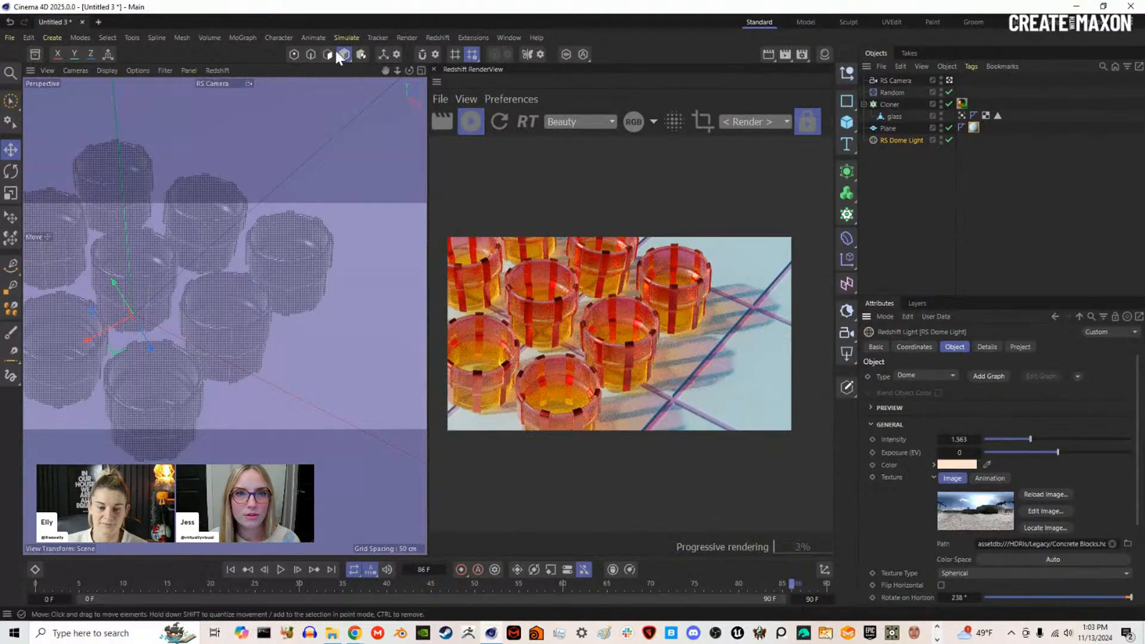
Step: Enable Redshift caustics in the advanced render settings and inspect their effect on the glass shadows in the render
click(408, 37)
click(424, 253)
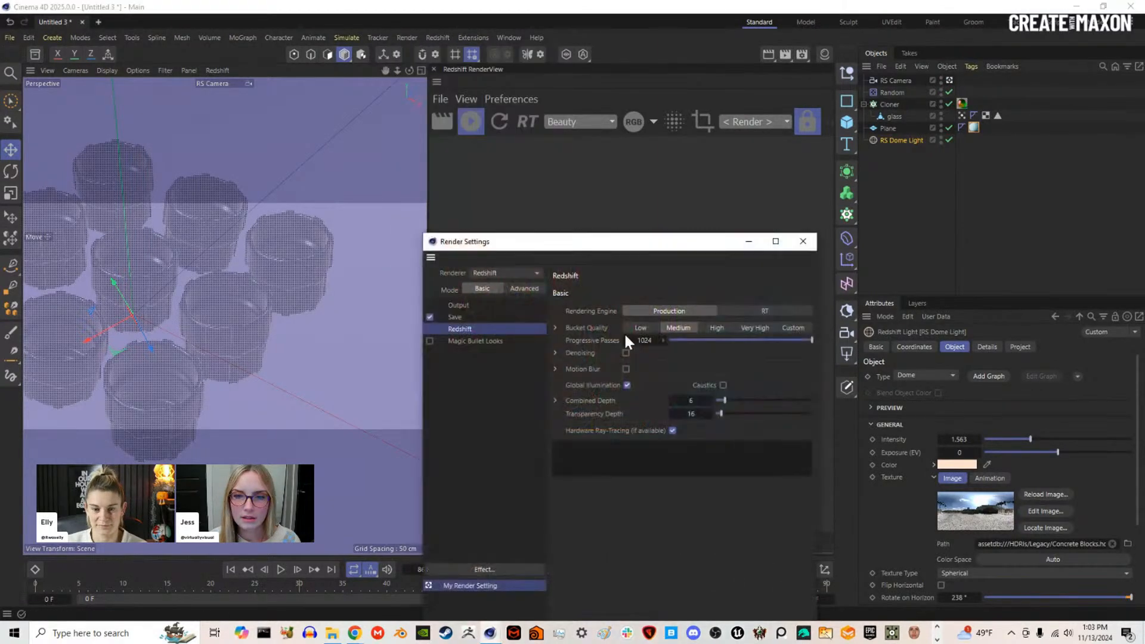
click(518, 287)
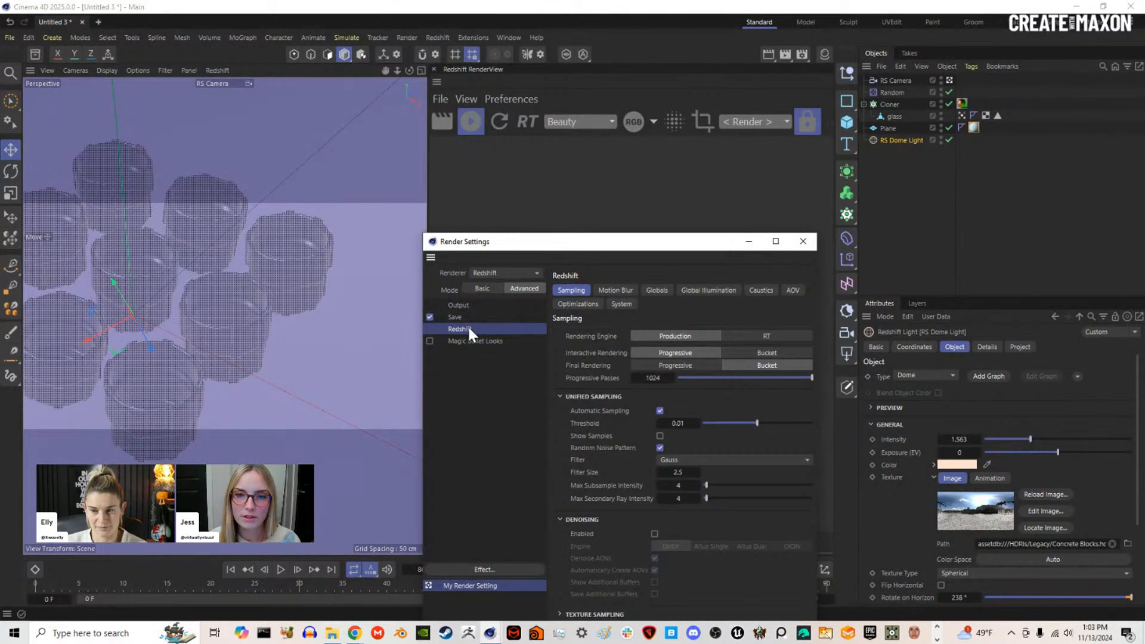
click(767, 289)
click(617, 335)
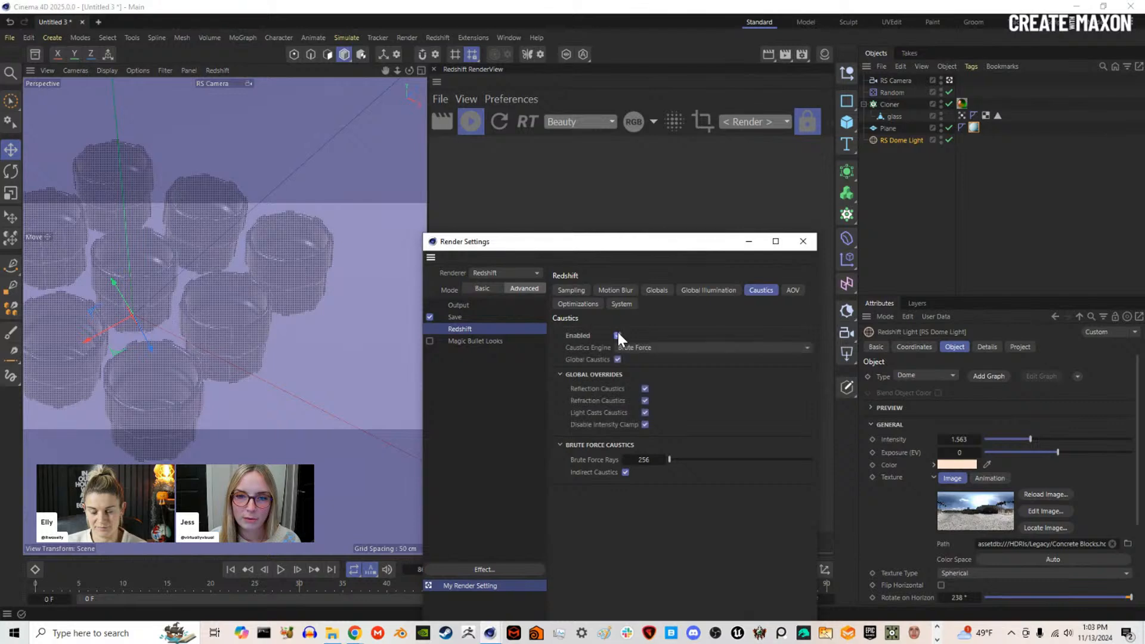
drag(680, 248, 292, 110)
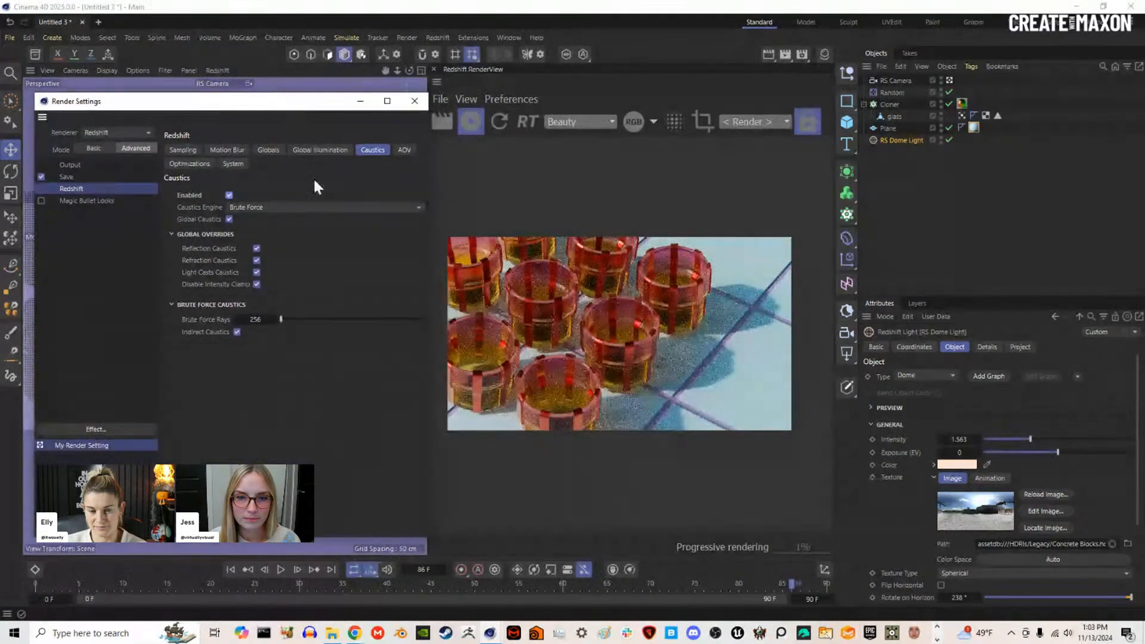
scroll(621, 378, up, 2)
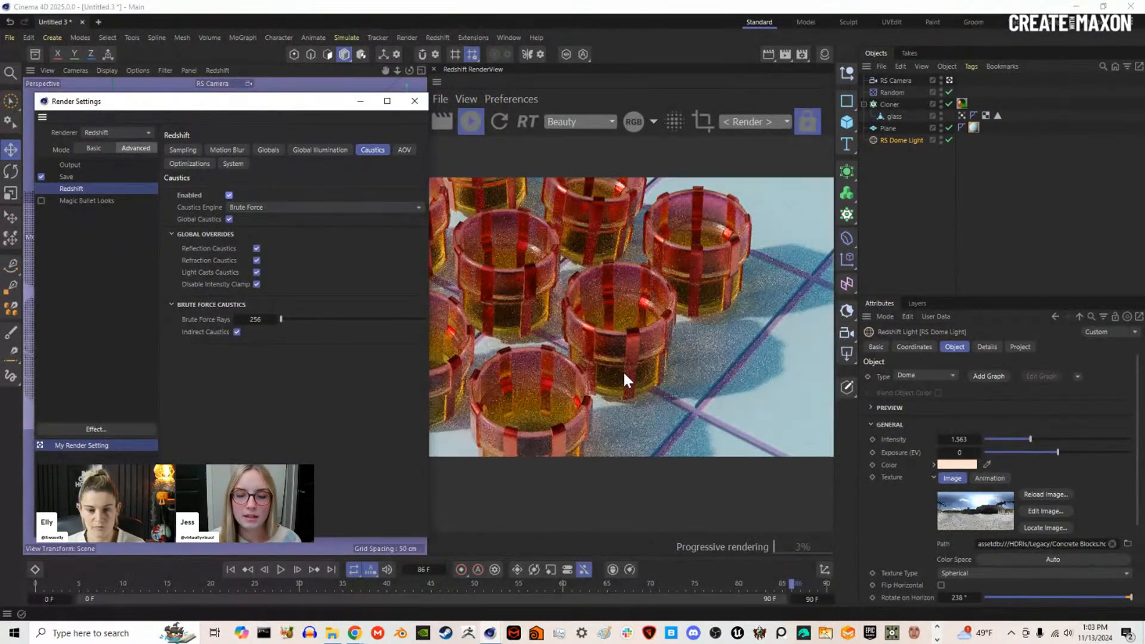
scroll(623, 371, down, 1)
scroll(624, 371, down, 1)
scroll(624, 370, up, 1)
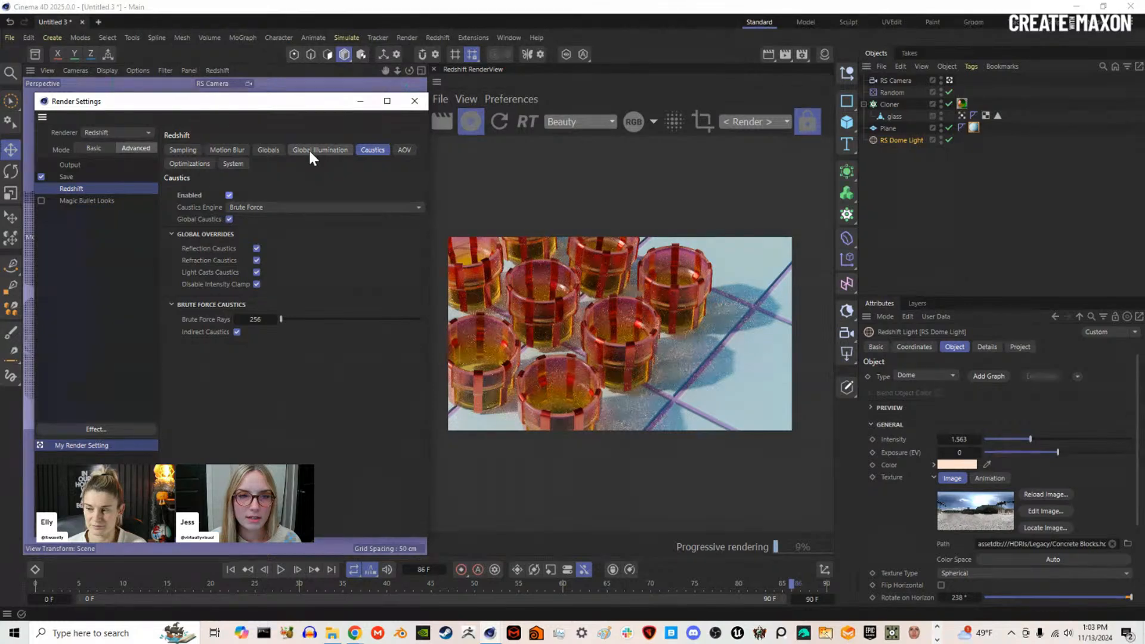
Step: Set the Redshift combined trace depth to 12 and close the render settings
click(269, 152)
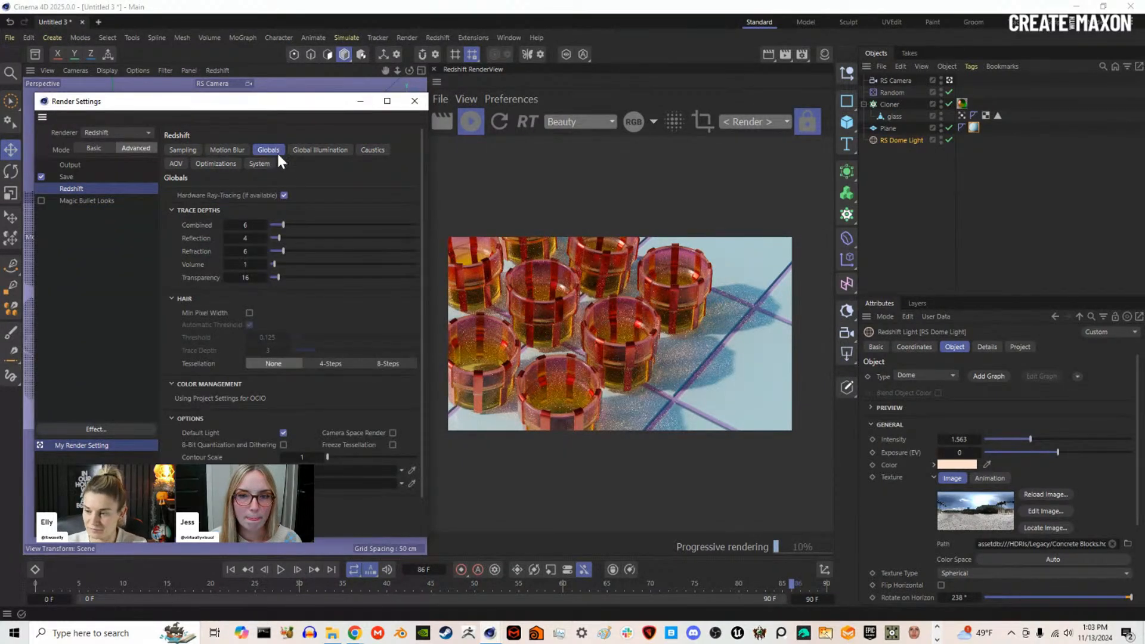
click(246, 228)
text(12)
key(Return)
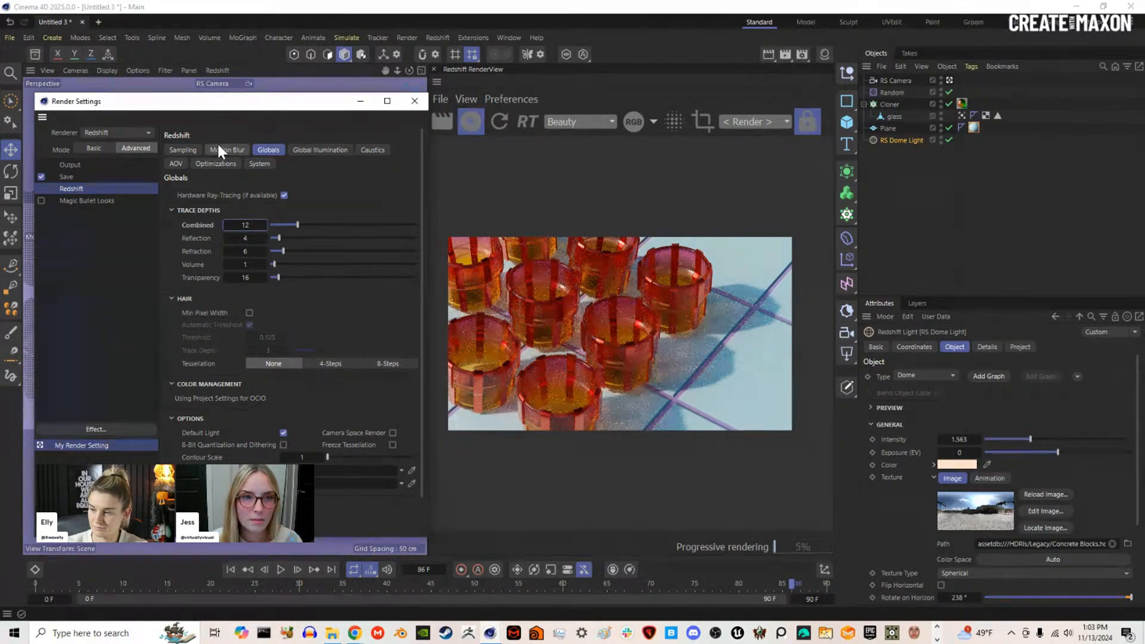
click(251, 224)
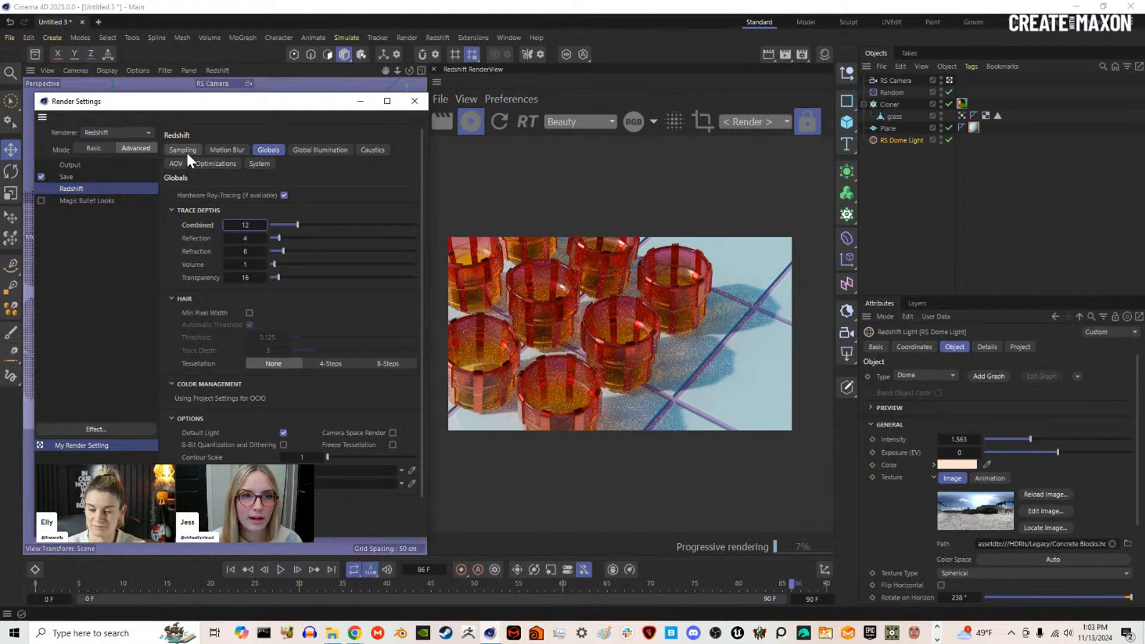
click(413, 105)
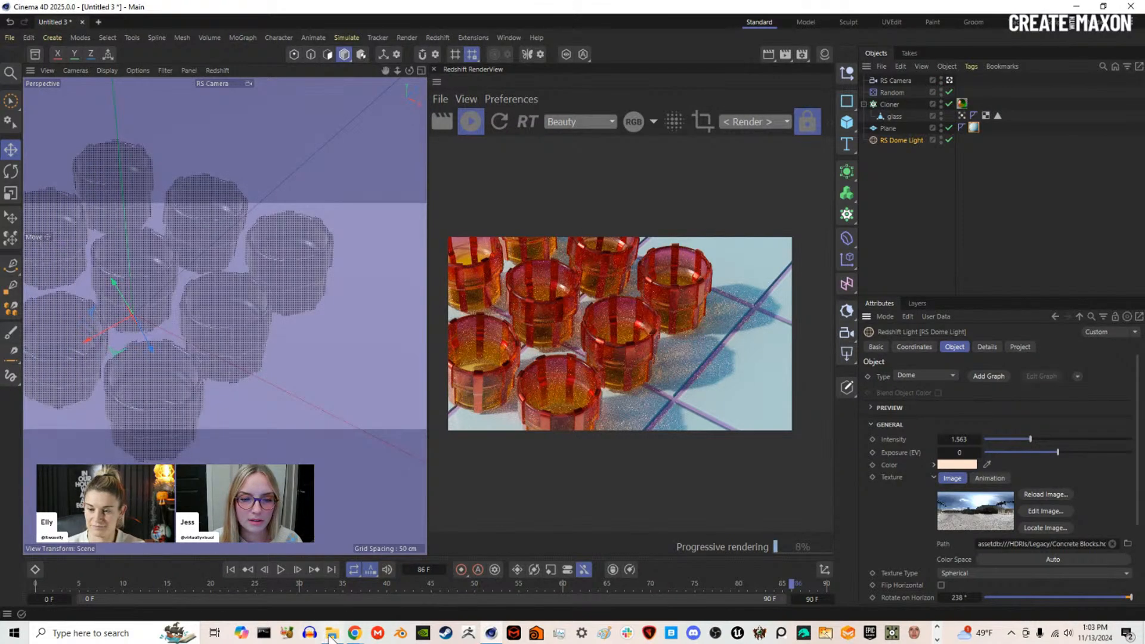
Step: Open the caustic comparisons image from the Maxon Livestreams folder, compare its four glass renders and their sampling settings, and close it
click(332, 634)
double_click(901, 293)
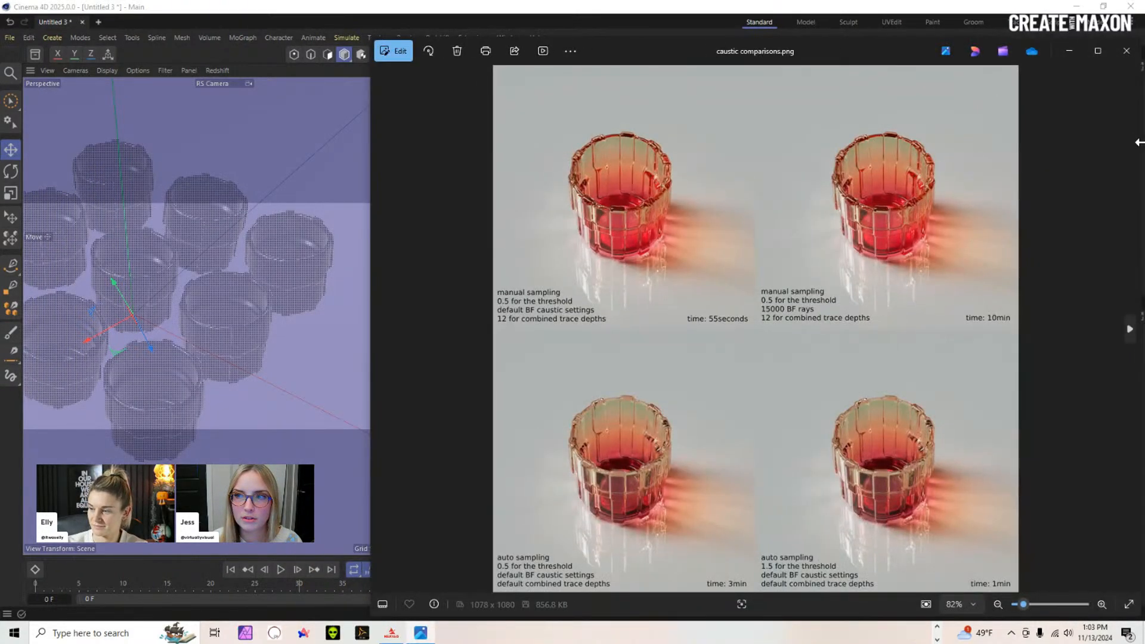
drag(1018, 141, 939, 141)
drag(709, 48, 573, 31)
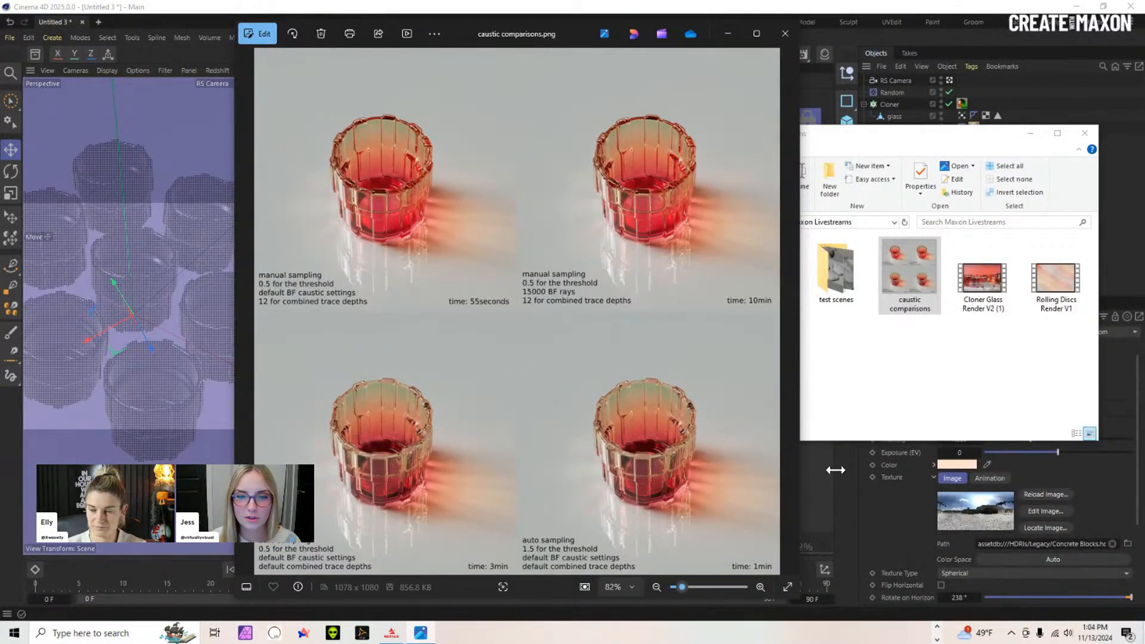
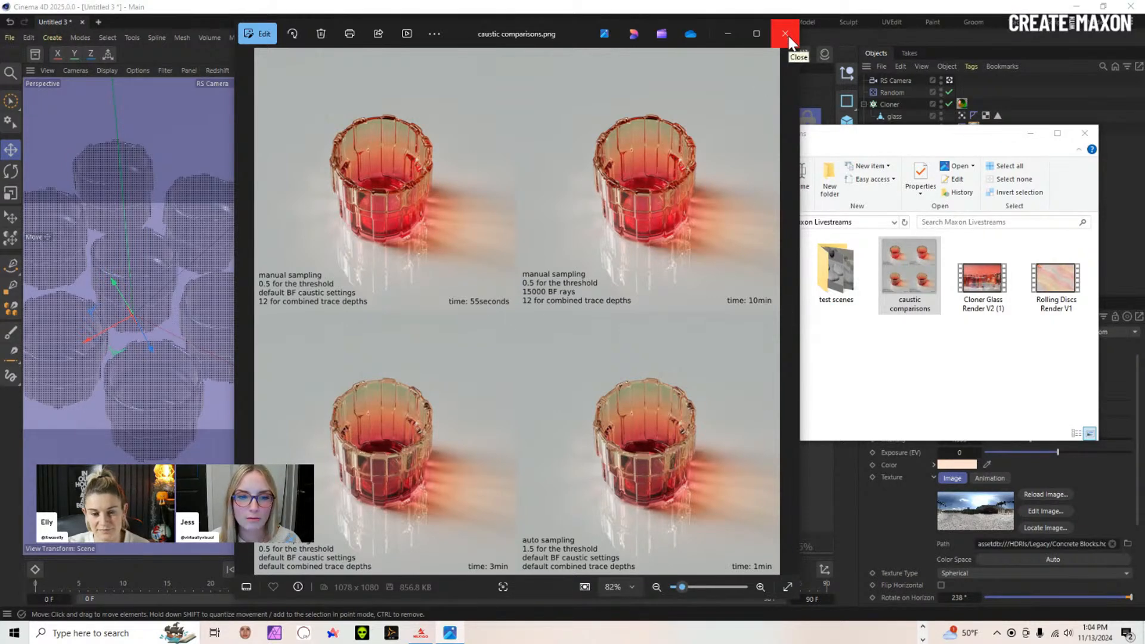
scroll(392, 488, up, 1)
scroll(392, 488, down, 1)
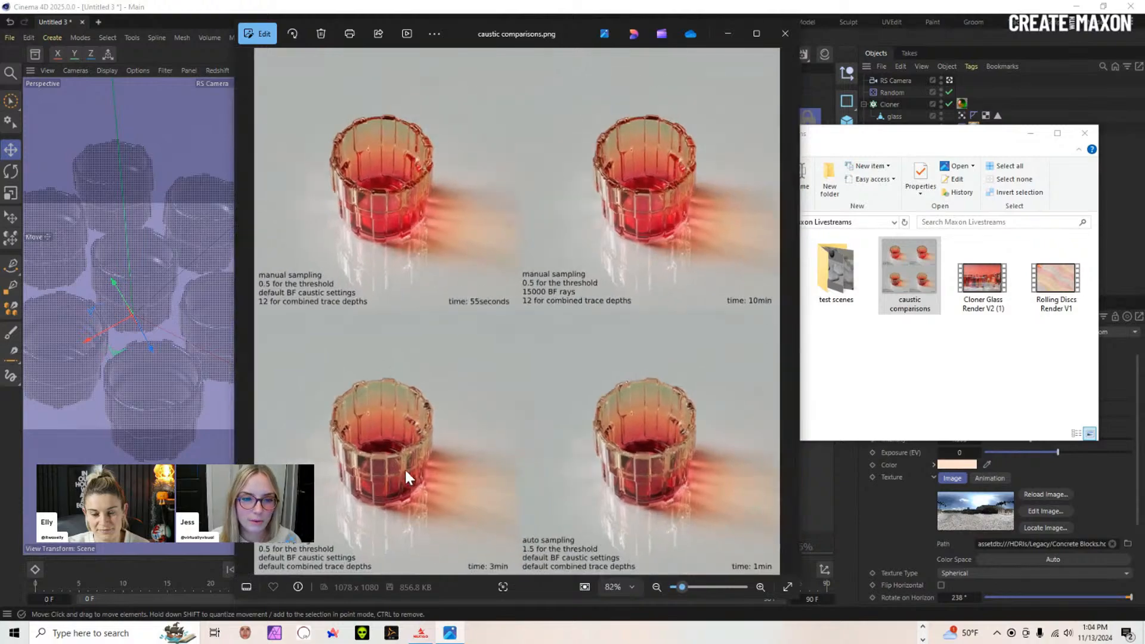
scroll(371, 473, up, 5)
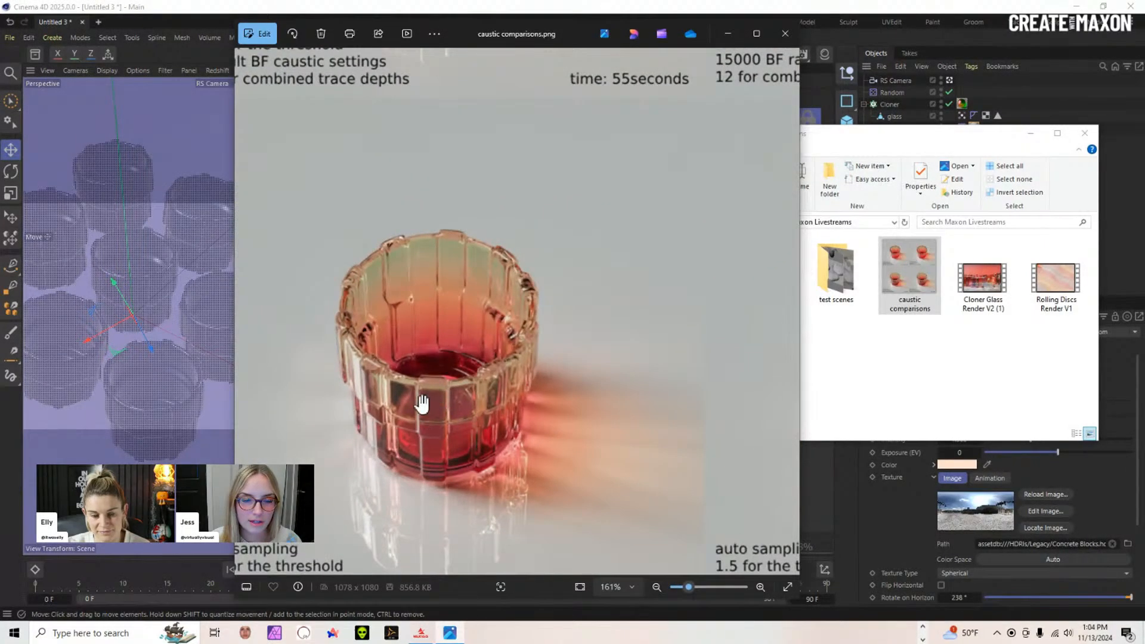
scroll(430, 383, down, 3)
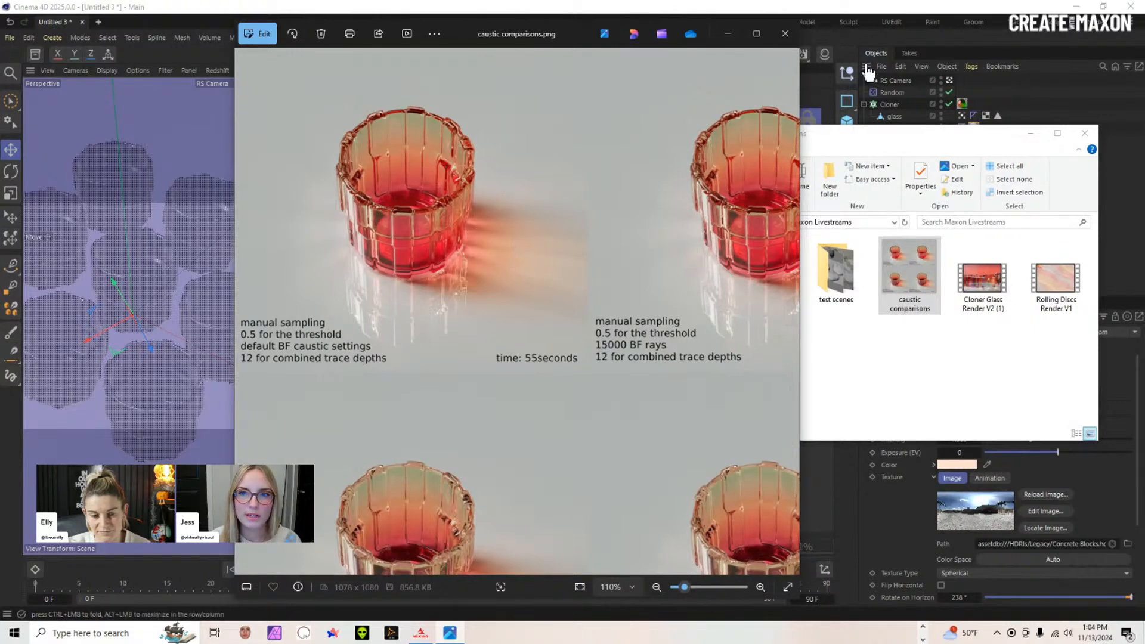
click(786, 34)
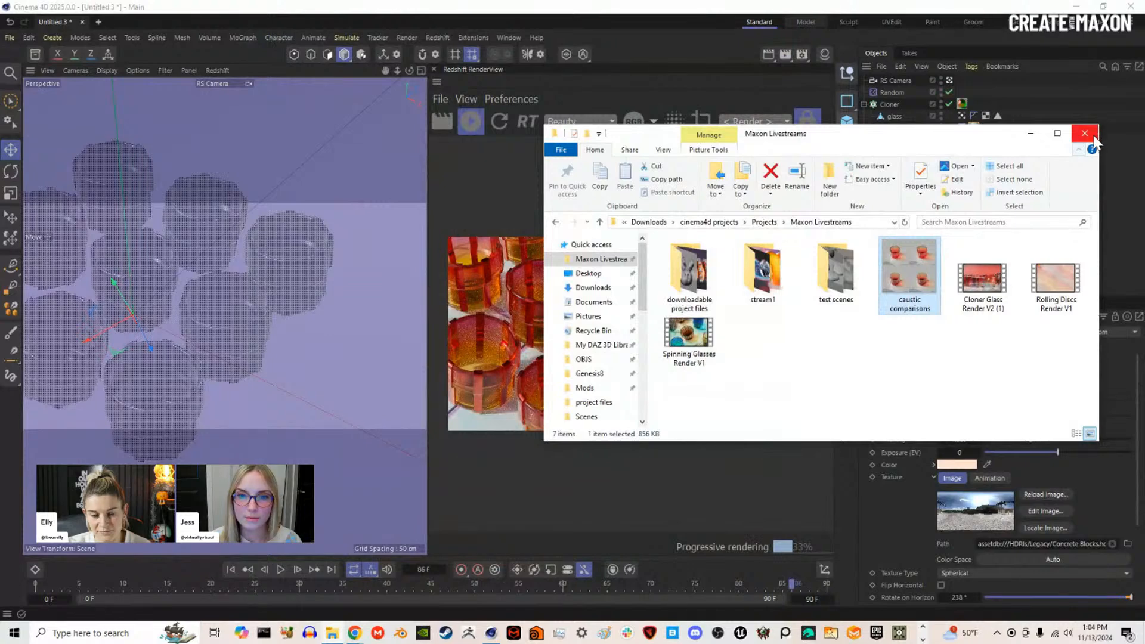
click(1093, 133)
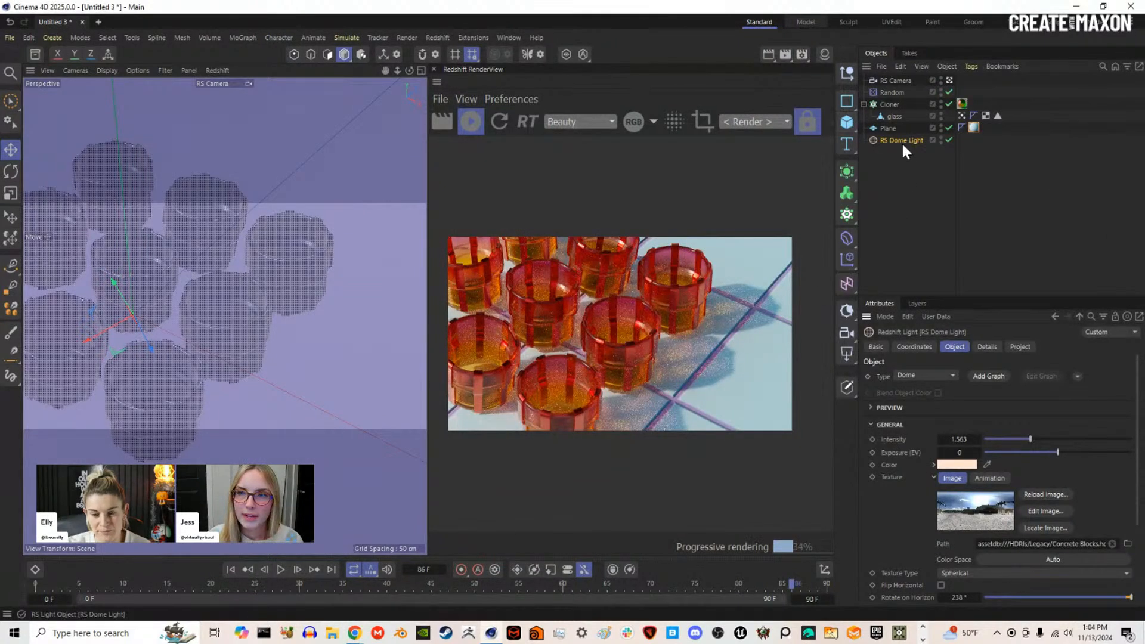
Step: Set the dome light's caustics intensity to 3
click(987, 347)
click(992, 577)
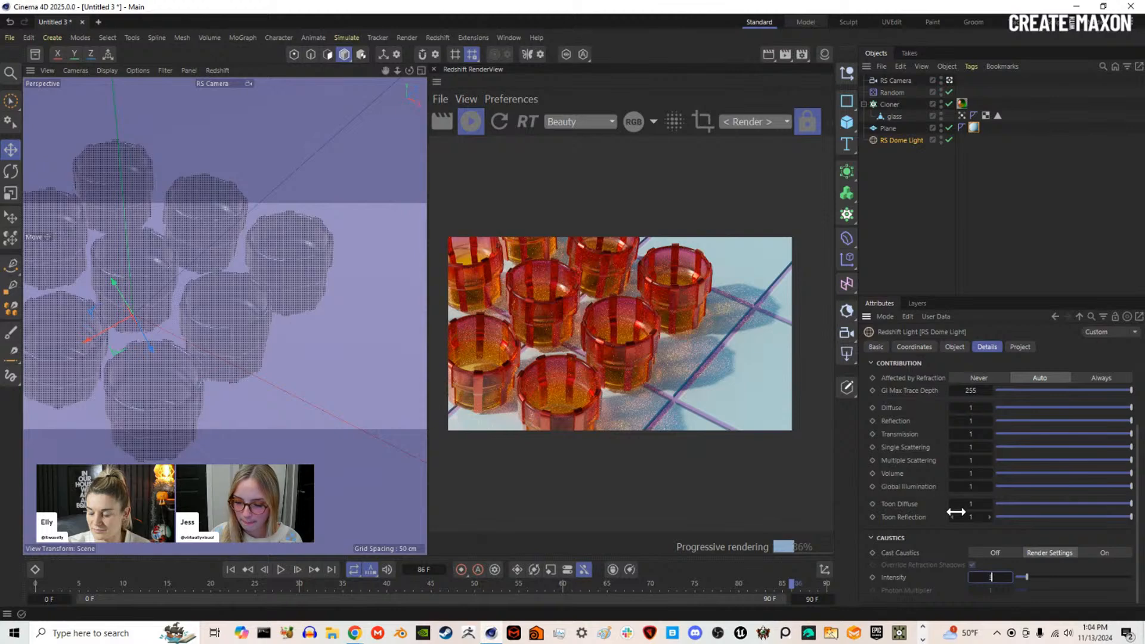
text(3)
key(Return)
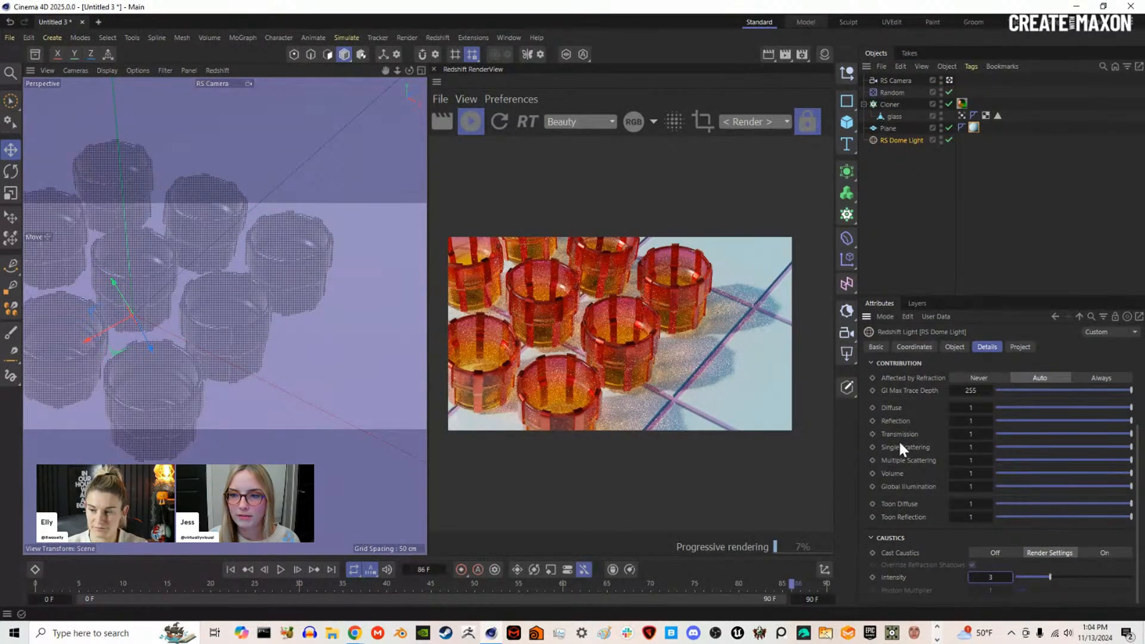
Step: Set the dome light's contributions from Transmission through Toon Reflection to 0 and turn Cast Caustics off
scroll(908, 450, up, 3)
scroll(899, 439, down, 2)
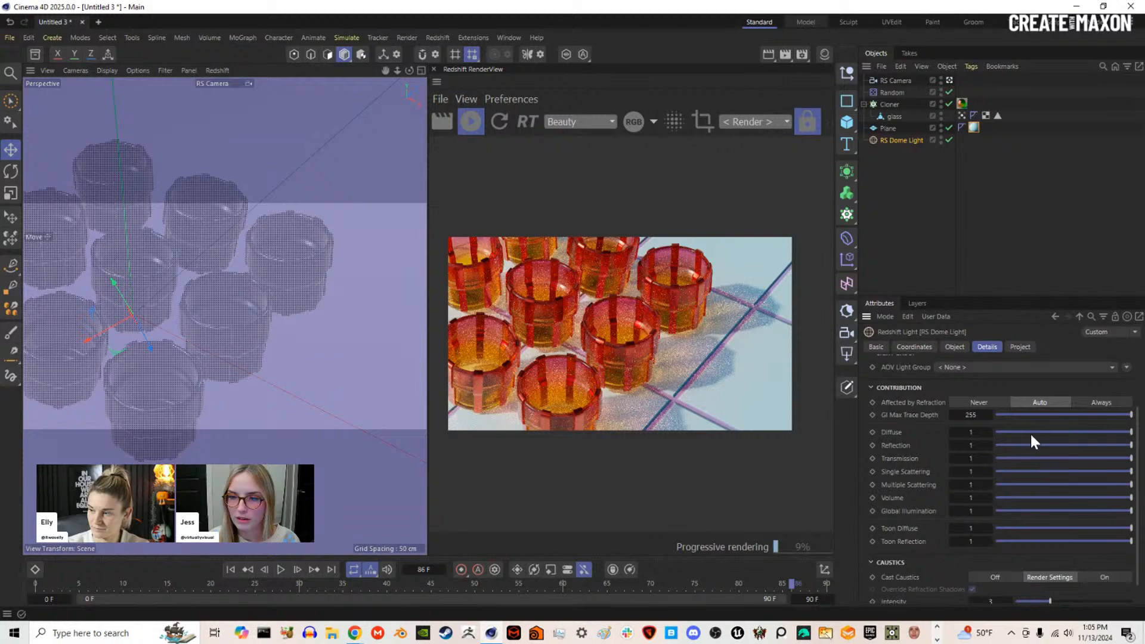
drag(1022, 457, 992, 528)
click(990, 541)
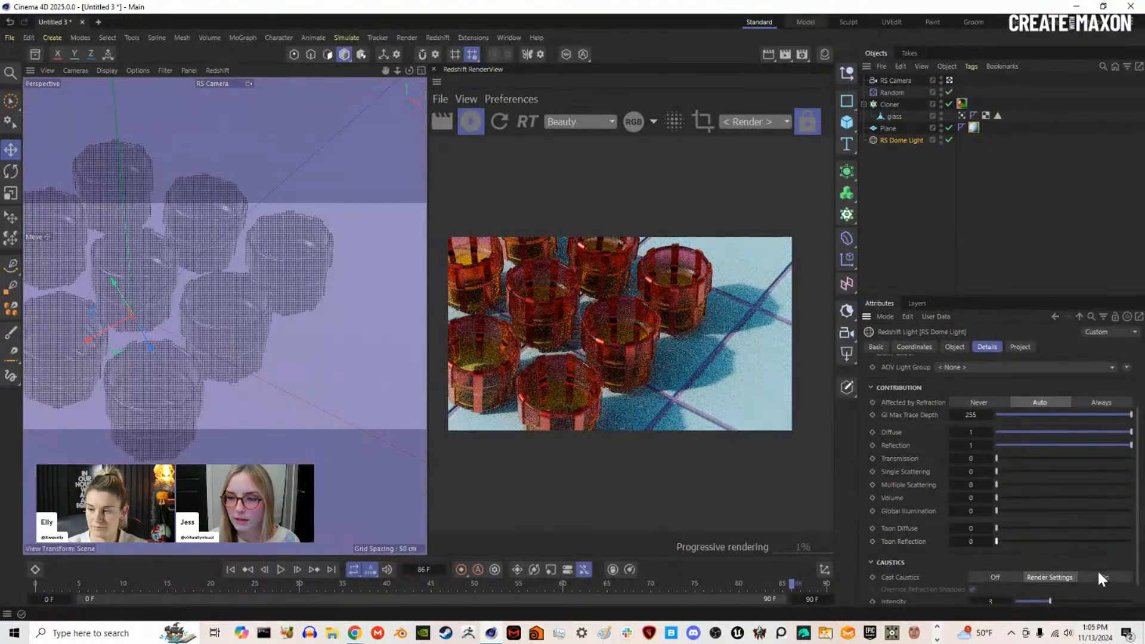
click(993, 577)
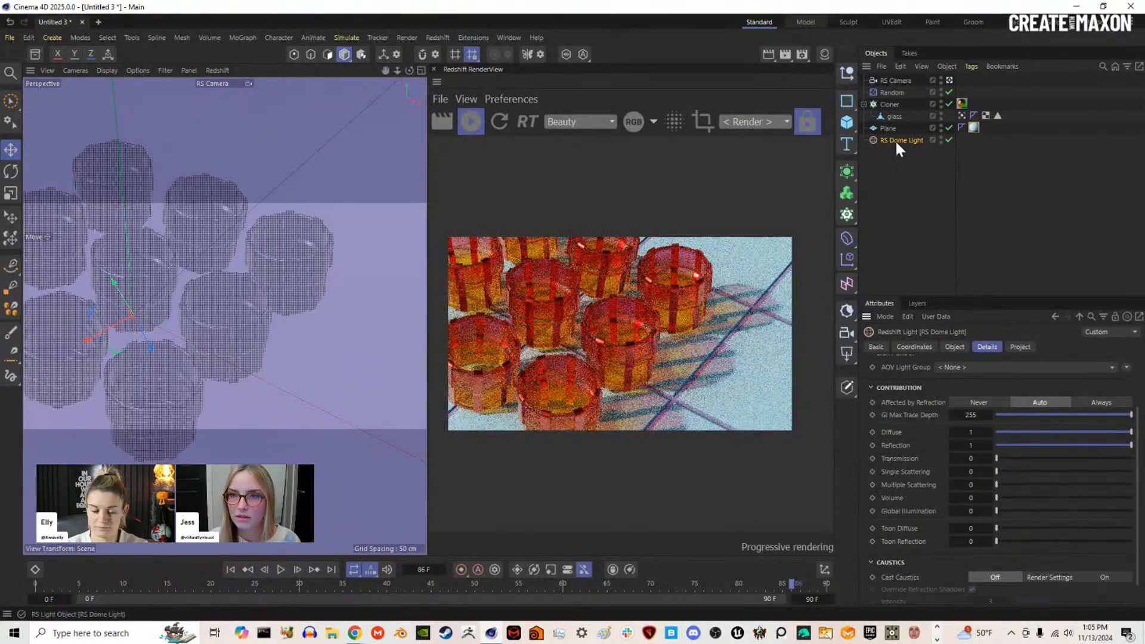
Step: Duplicate the RS Dome Light and rename the copy "caustics"
ctrl+drag(895, 138, 897, 152)
double_click(926, 152)
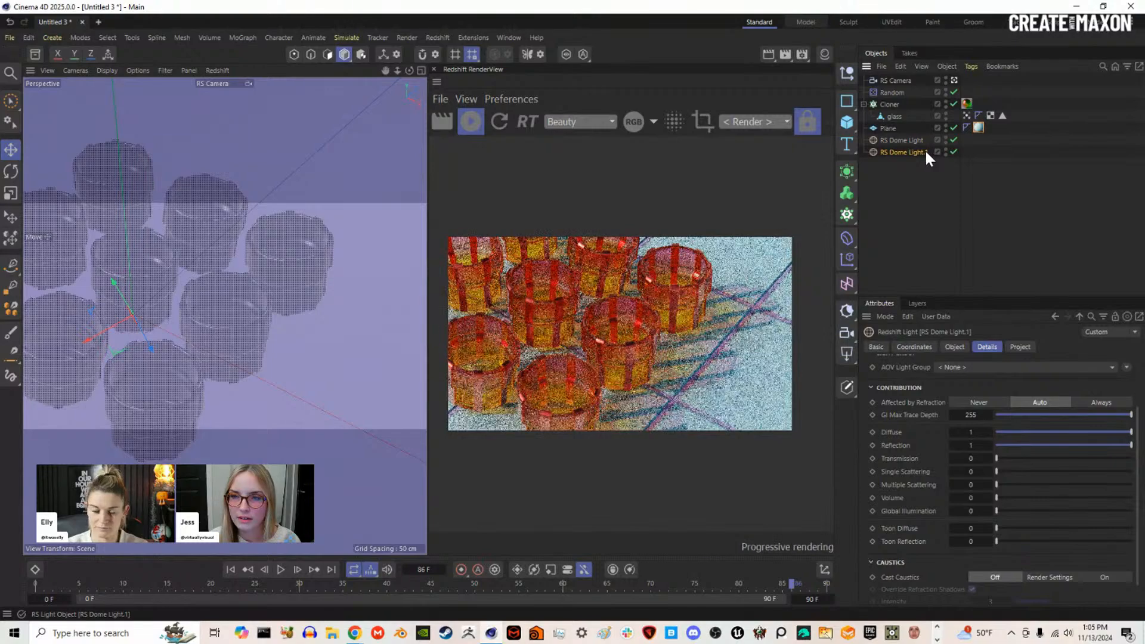
text(caustics)
key(Return)
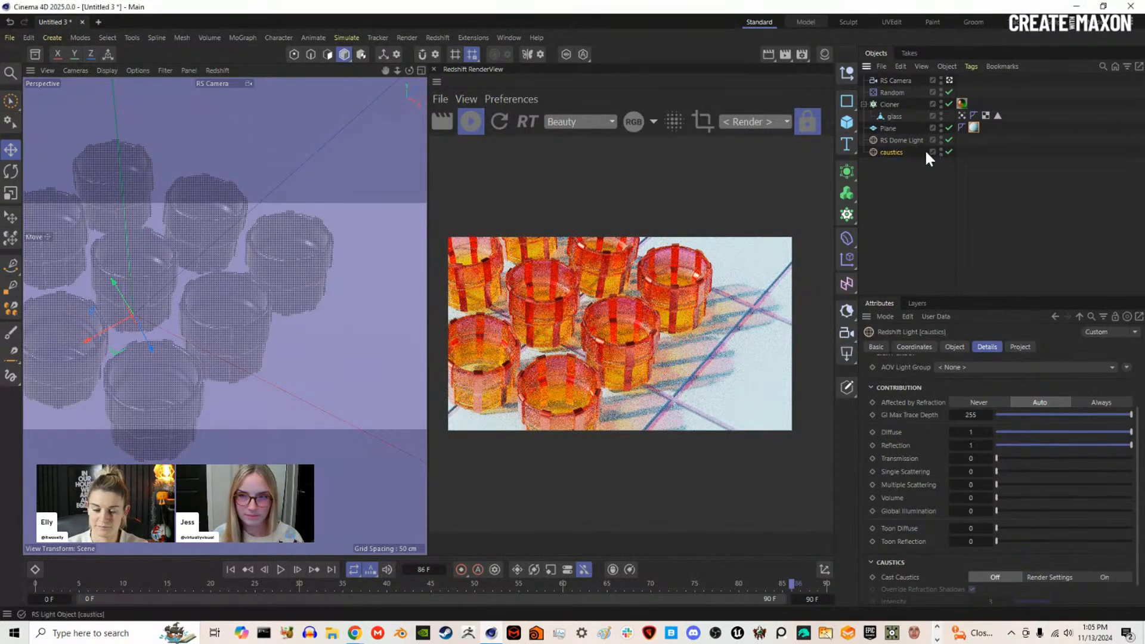
Step: On the caustics light, set Diffuse and Reflection to 0, Transmission through Toon Reflection to 1, and Cast Caustics to Render Settings
drag(1002, 433, 991, 447)
drag(998, 458, 1131, 459)
drag(1002, 472, 1133, 472)
drag(1002, 484, 1133, 485)
drag(1002, 498, 1133, 528)
drag(1116, 541, 1122, 540)
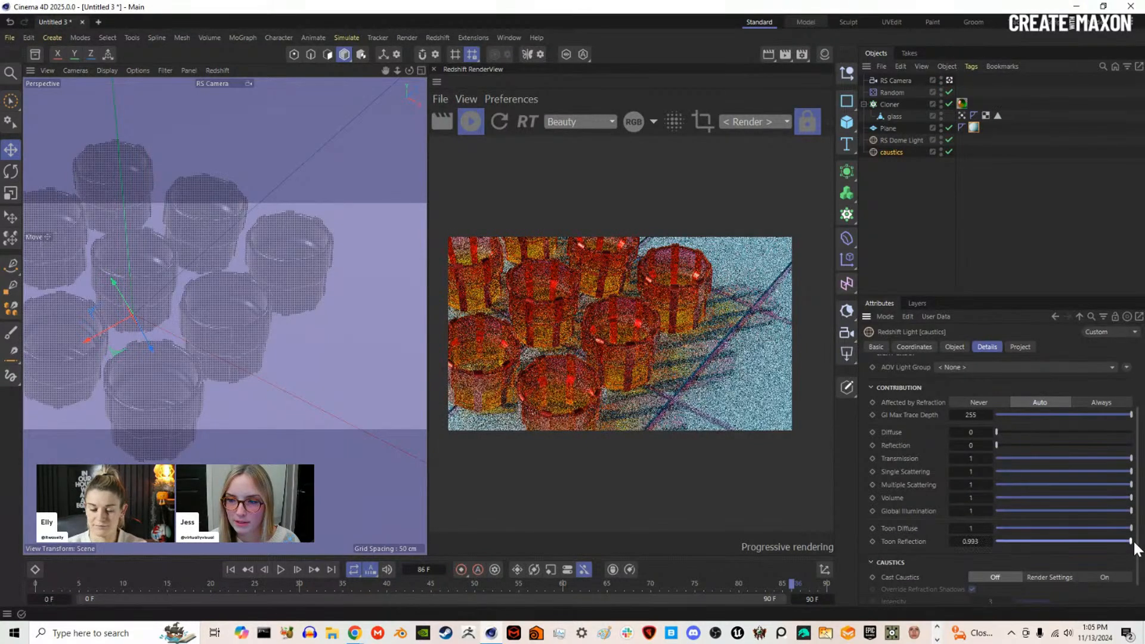
click(1076, 577)
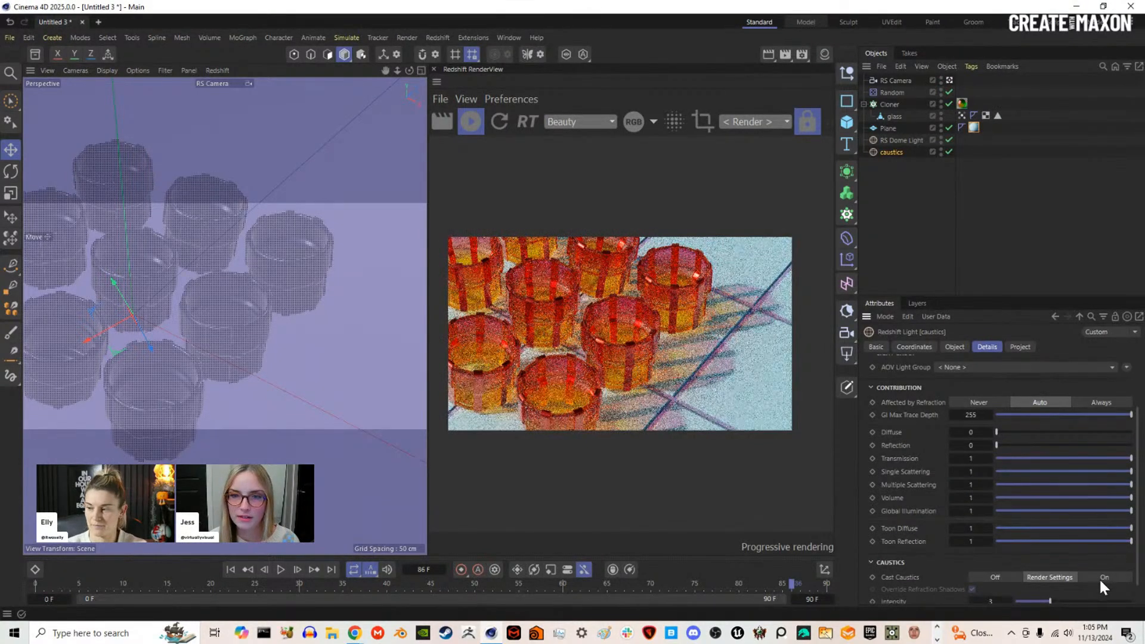
Step: Compare the two dome lights' contributions by rendering with only the caustics light enabled, and with only the RS Dome Light enabled
click(949, 140)
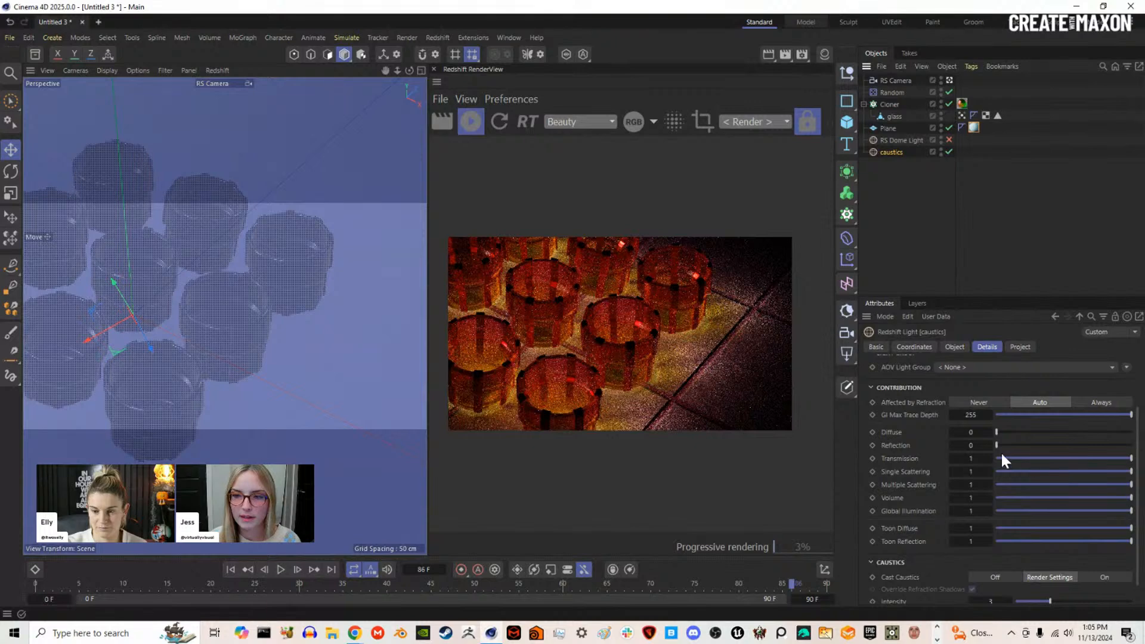
scroll(903, 554, down, 1)
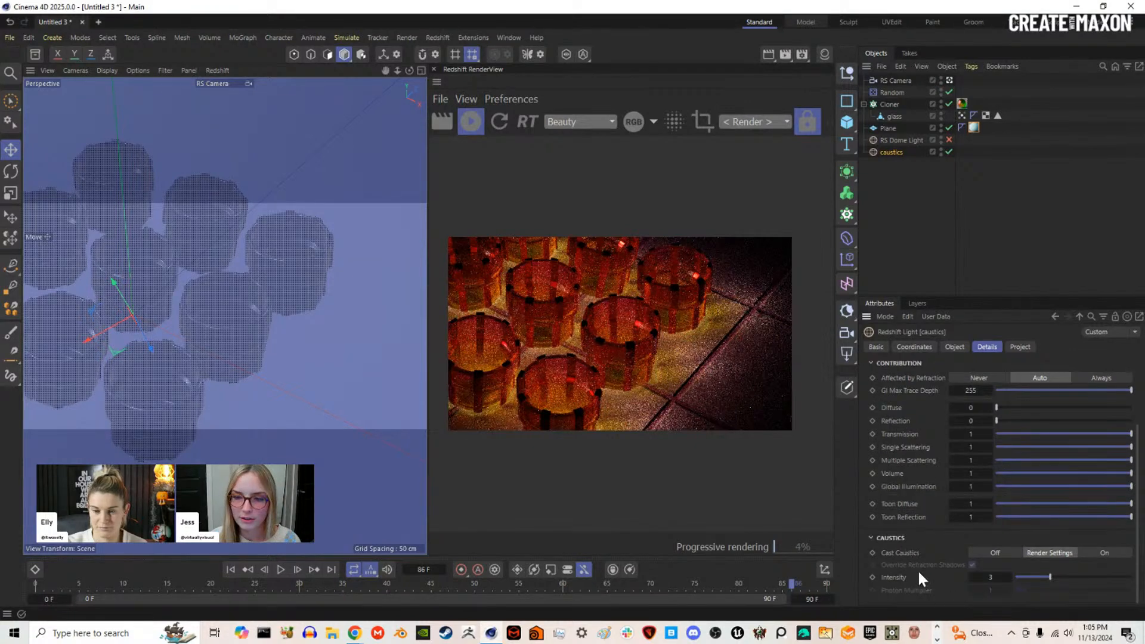
click(949, 139)
click(950, 151)
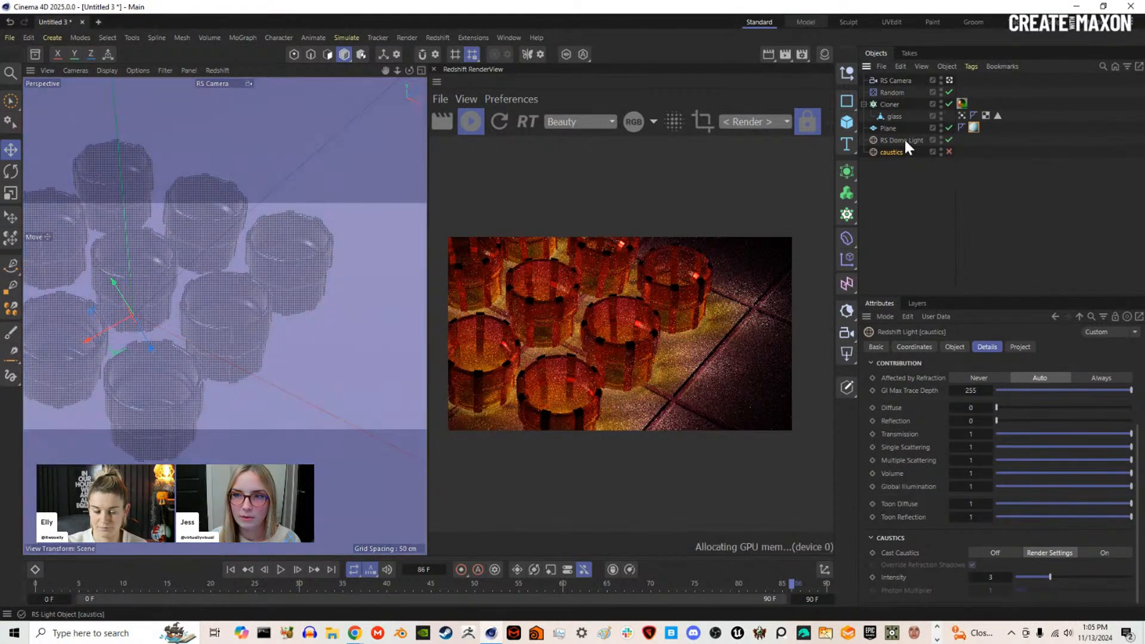
Step: Lower the RS Dome Light's intensity to about 0.955
click(904, 138)
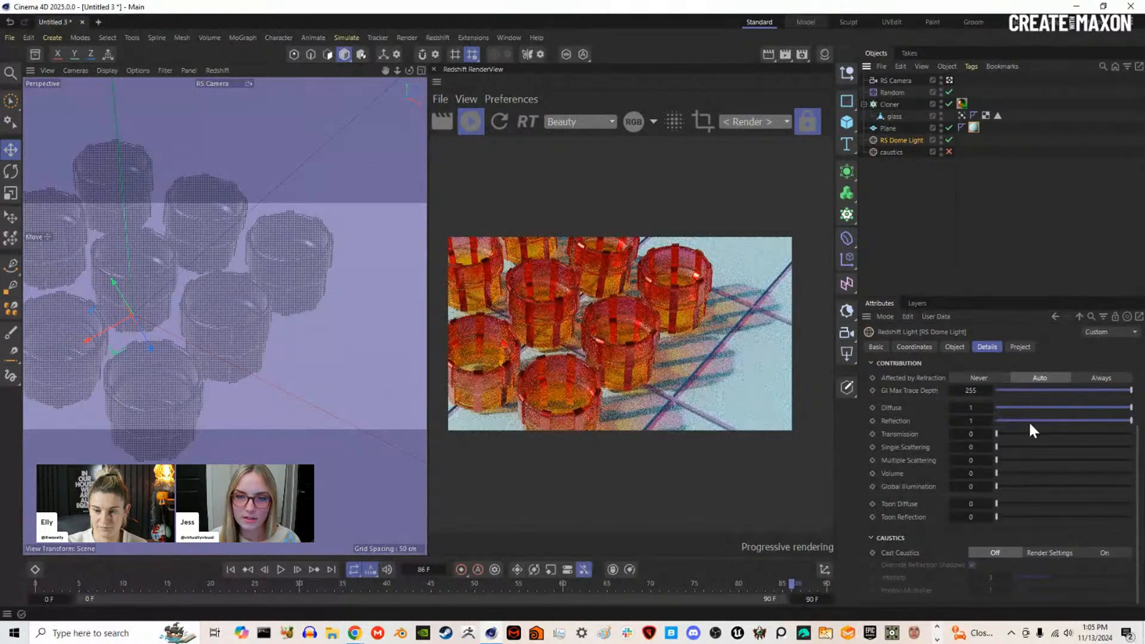
click(954, 347)
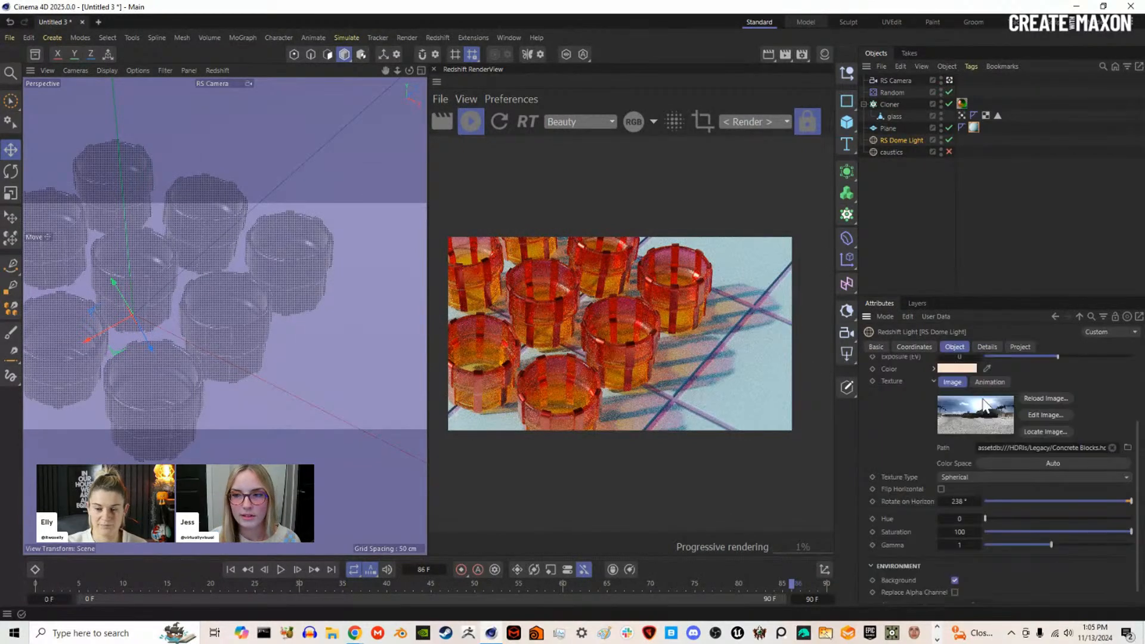
drag(1026, 439, 1013, 439)
Step: Re-enable the caustics light and set its Diffuse and Reflection contributions to 1
click(892, 152)
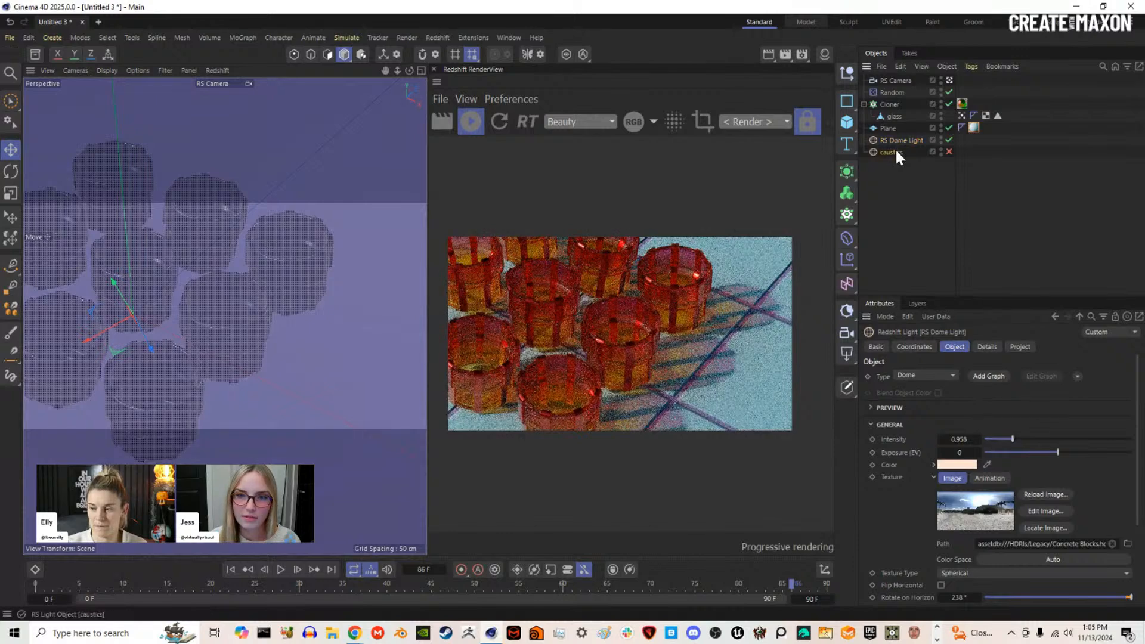
scroll(1020, 574, down, 2)
scroll(1018, 531, up, 2)
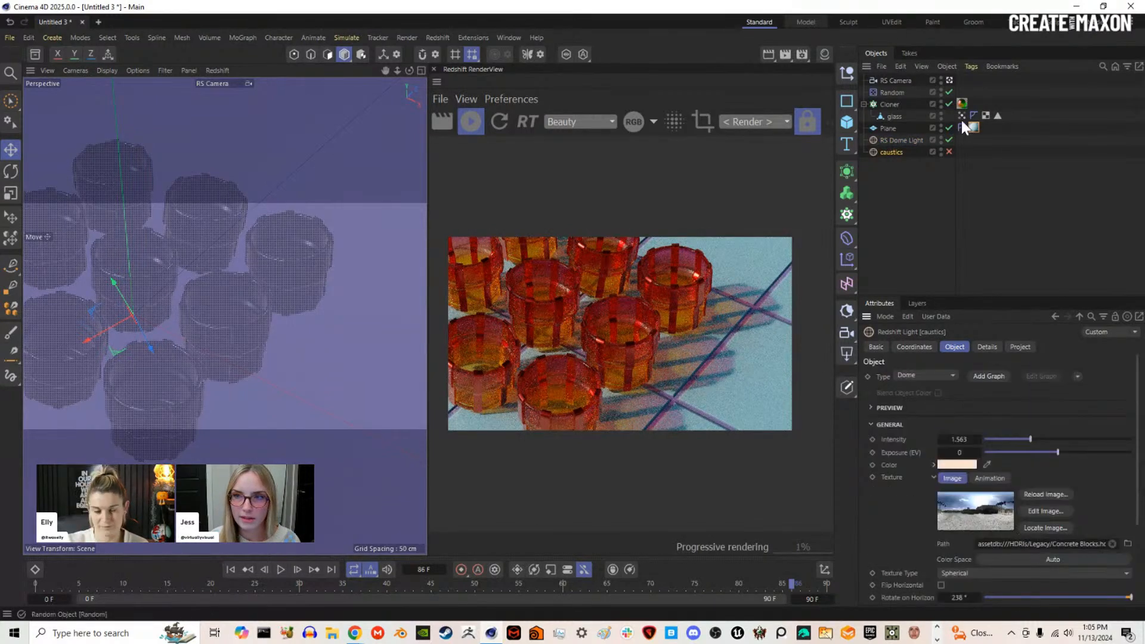
click(949, 152)
click(988, 347)
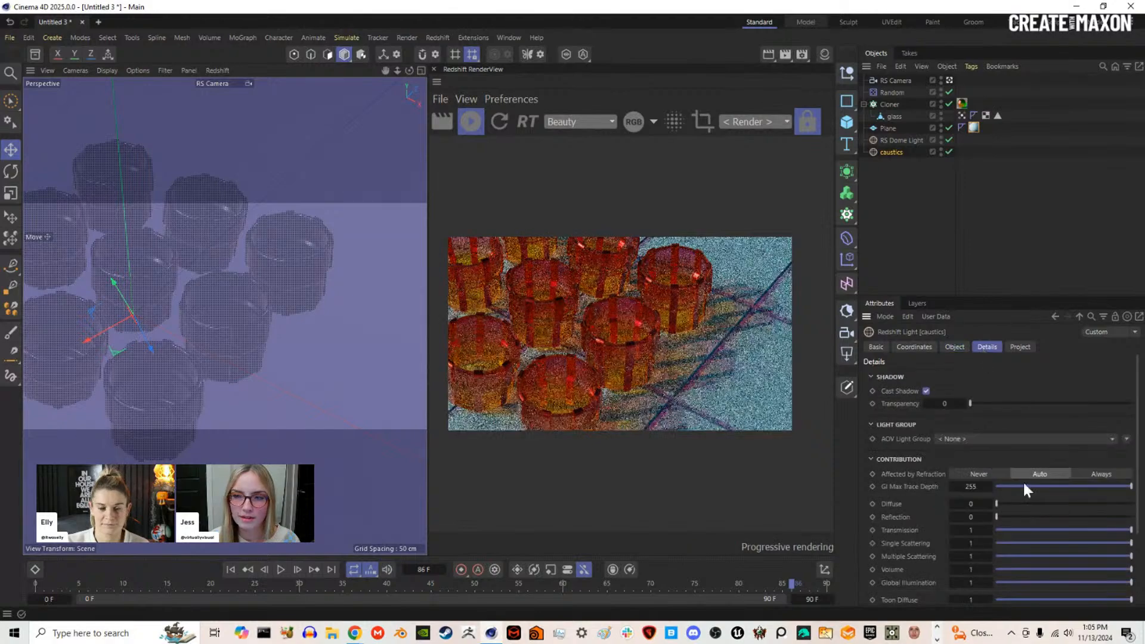
click(1130, 517)
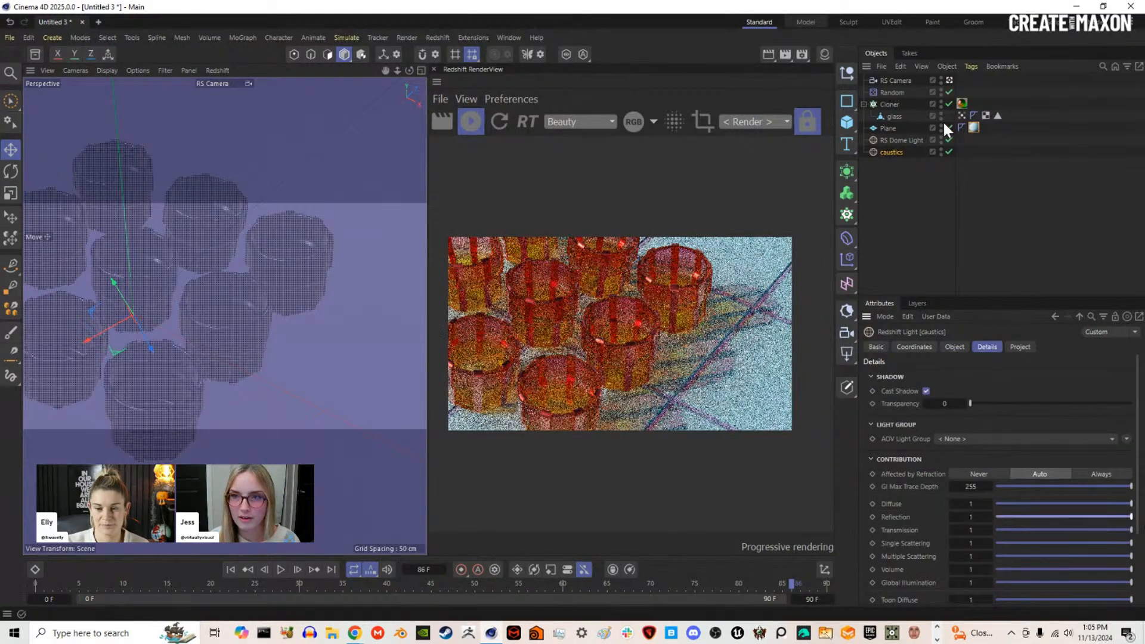
Step: Disable the RS Dome Light and inspect the render lit only by the caustics light
click(949, 140)
scroll(929, 498, down, 4)
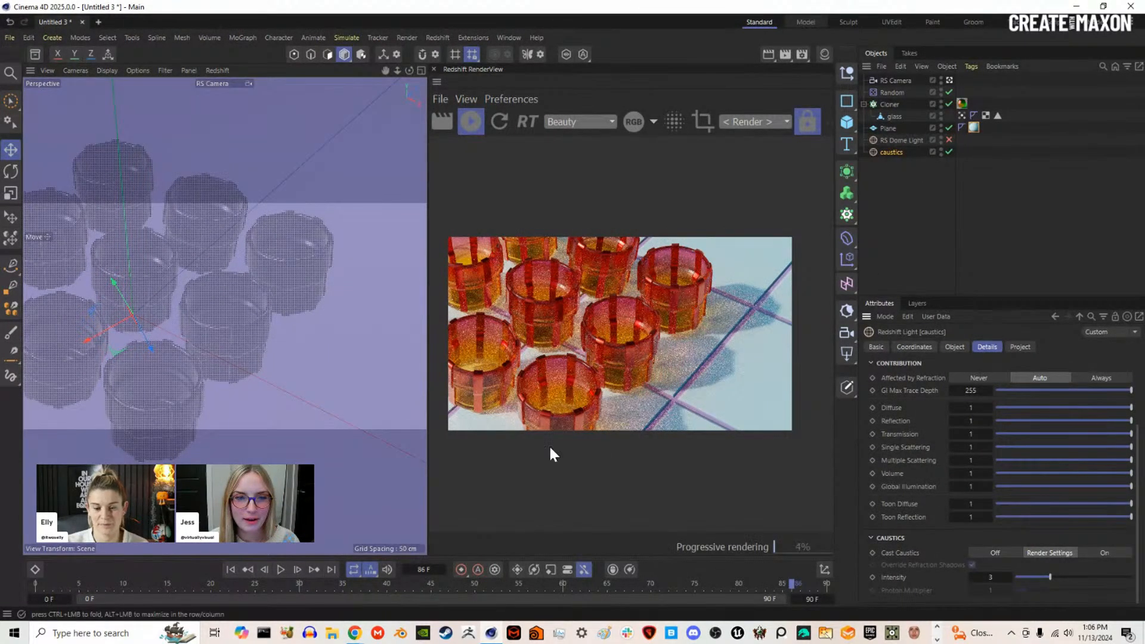
scroll(608, 457, up, 2)
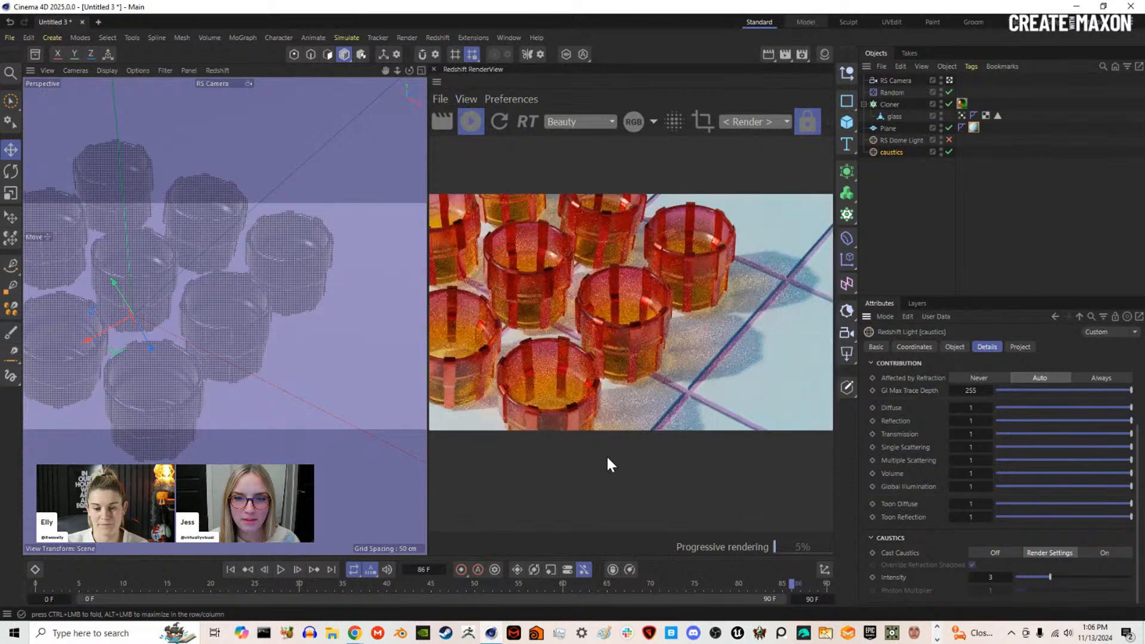
scroll(607, 457, down, 4)
scroll(607, 457, up, 1)
scroll(607, 457, up, 1)
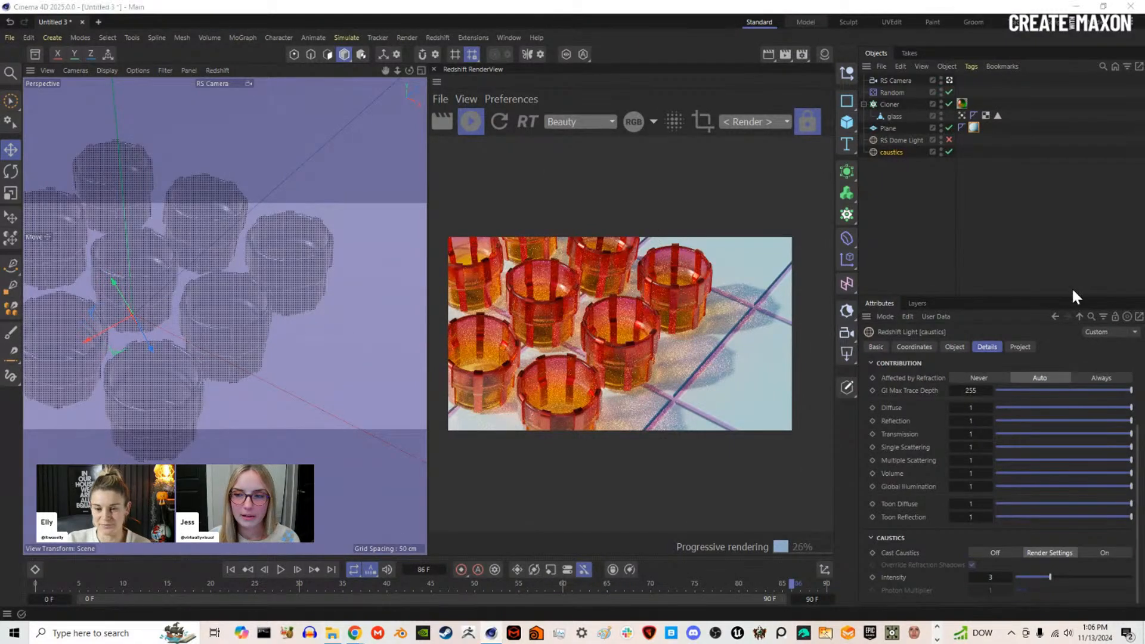
Step: Reopen the caustic comparisons image from the Maxon Livestreams folder, review its sampling settings and render times, and close it
key(super+e)
click(600, 259)
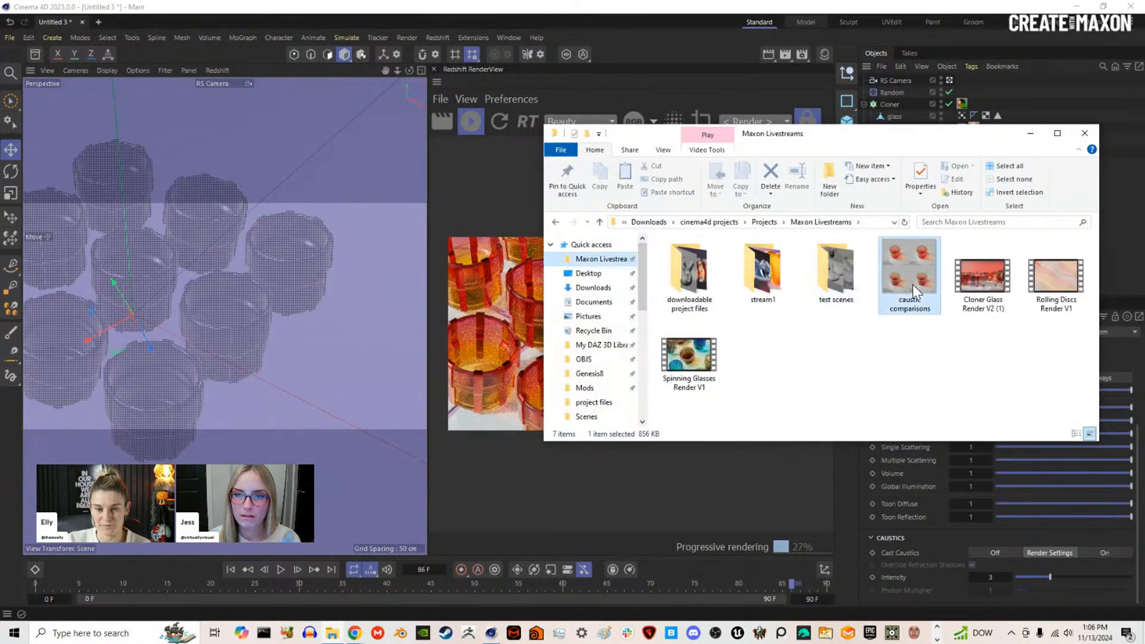
double_click(913, 285)
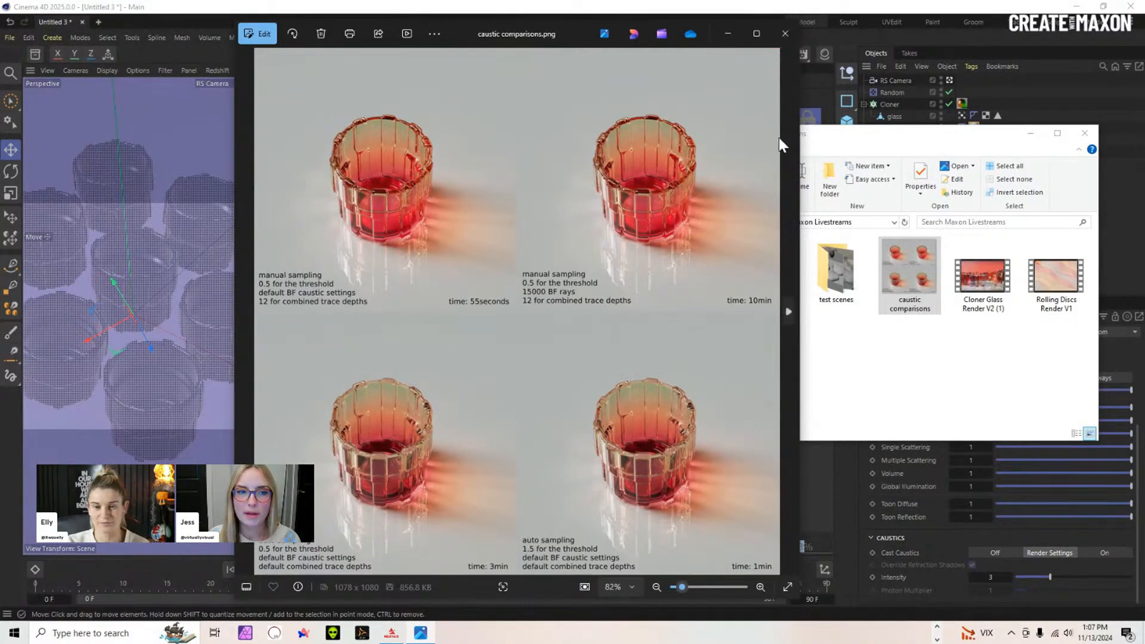
click(786, 38)
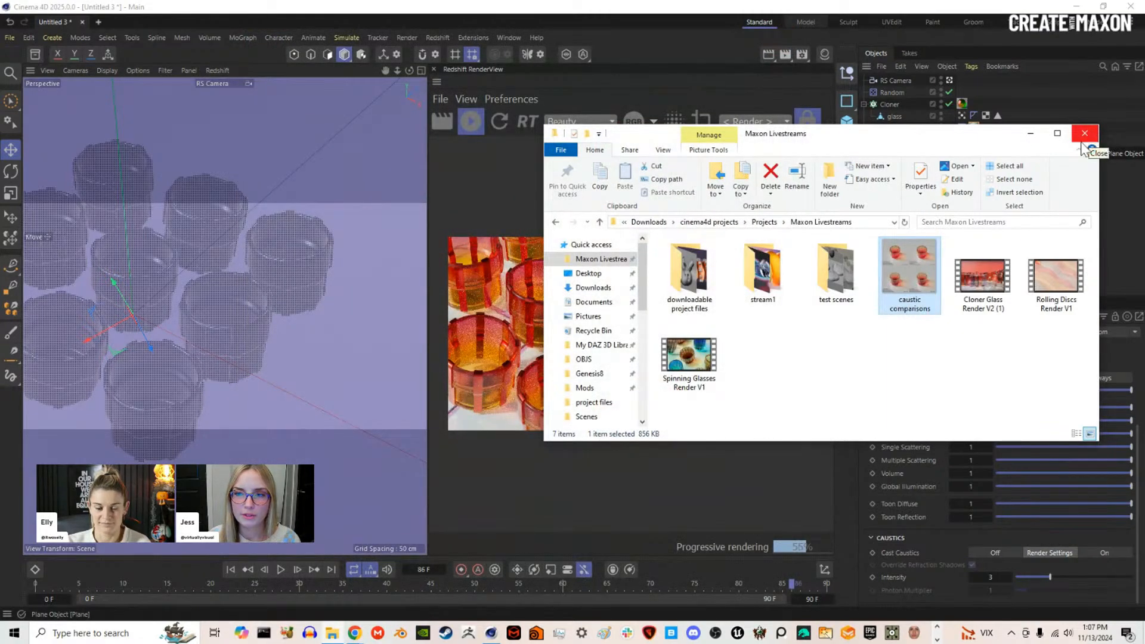
double_click(905, 267)
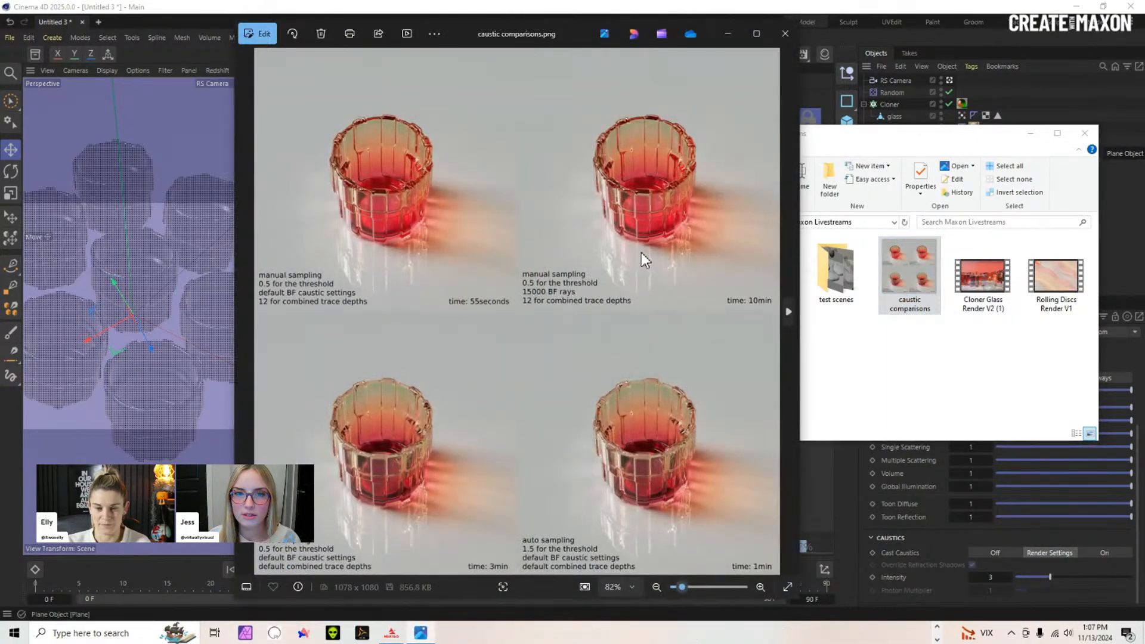
click(785, 32)
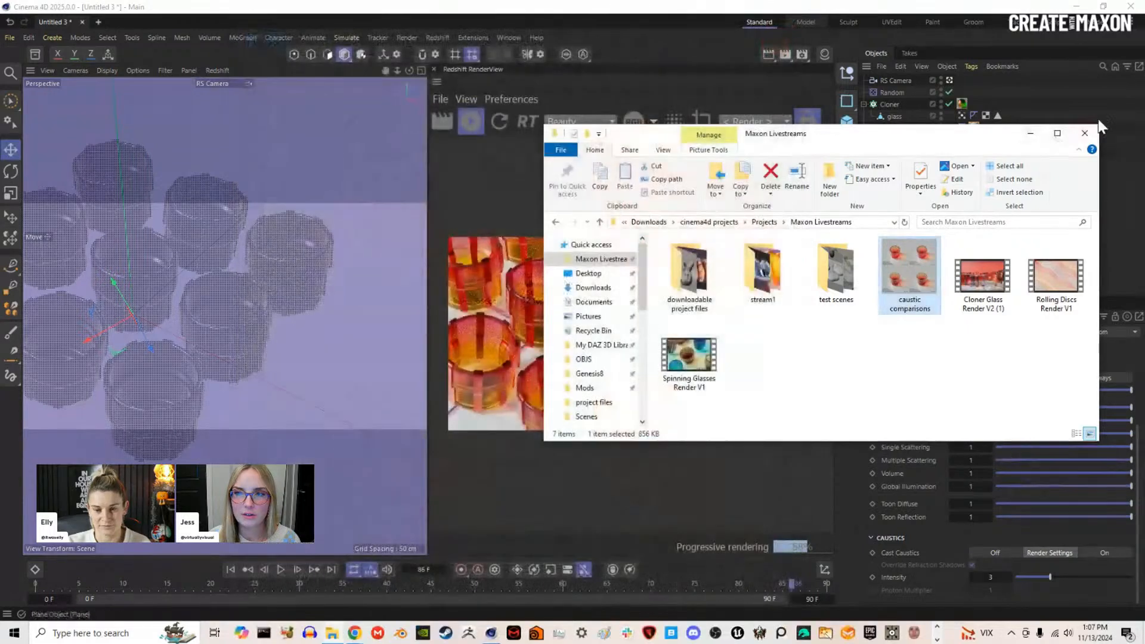
click(1104, 124)
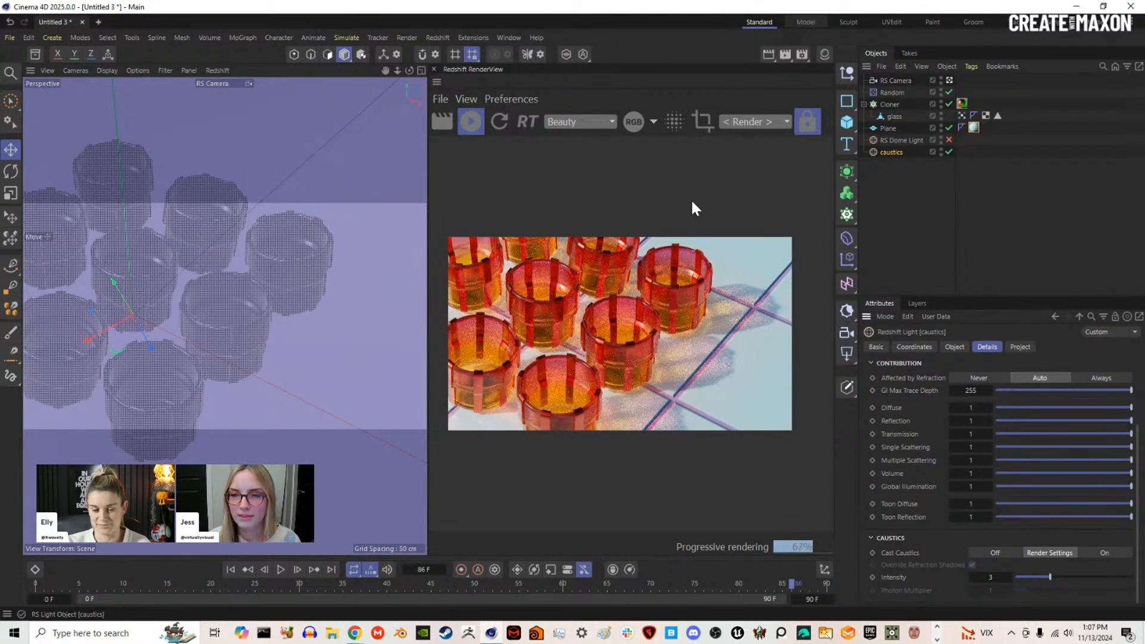
Step: Stop the live Redshift render and add a Formula deformer to the scene
click(471, 123)
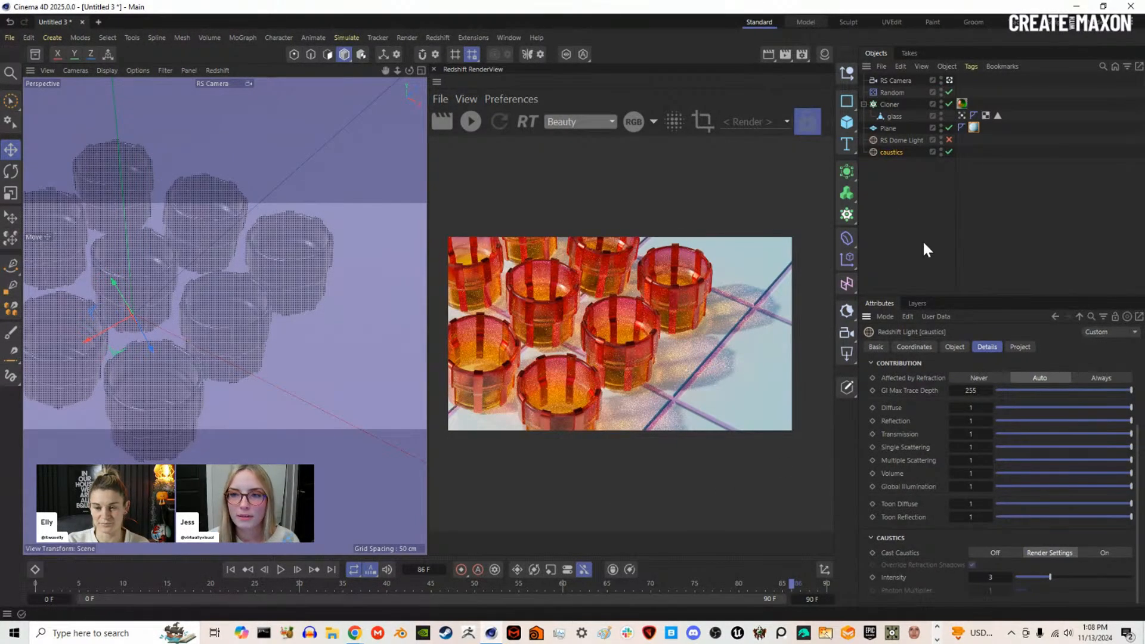
click(928, 208)
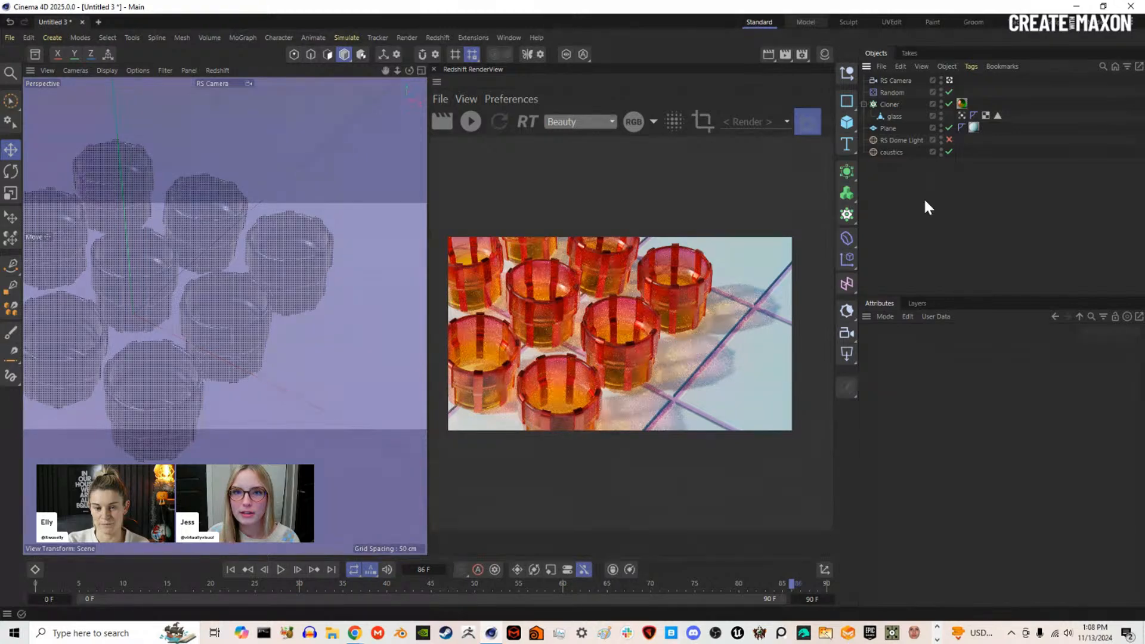
click(847, 238)
click(982, 564)
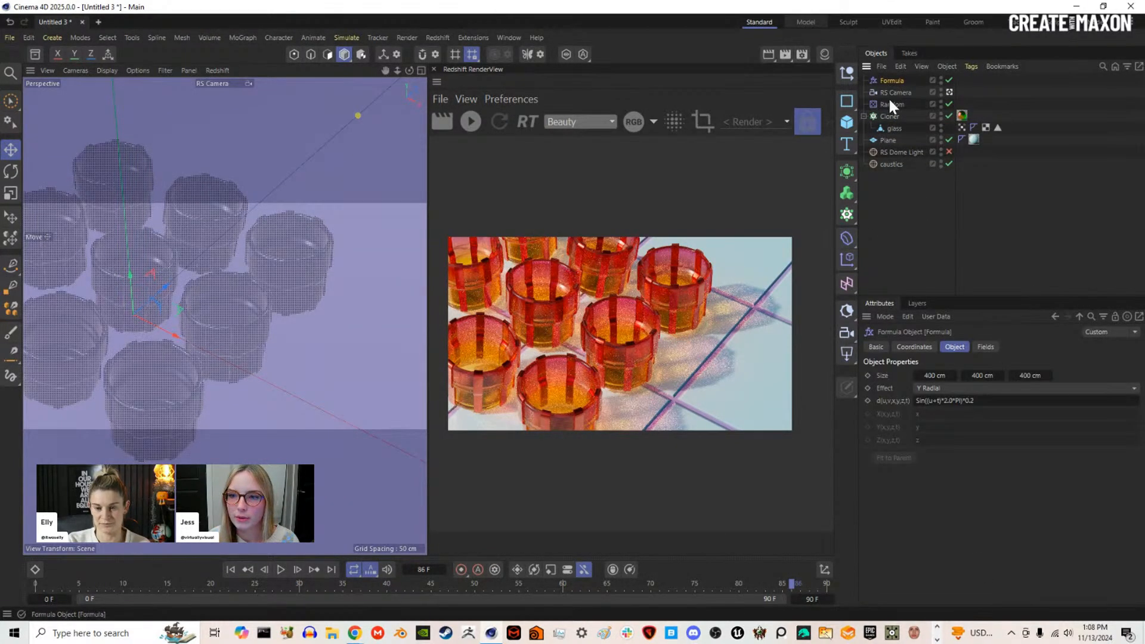
Step: Examine the Formula deformer's fields and object properties, including the 2.0 and 0.2 terms in its d(u,v,x,y,z,t) expression
click(987, 347)
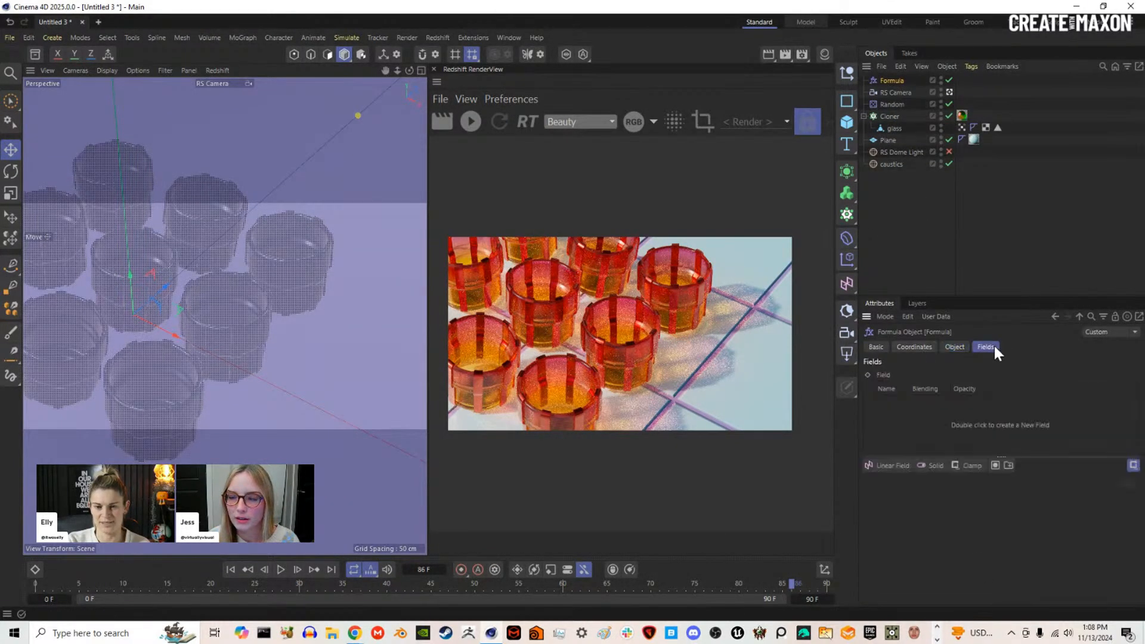
click(954, 346)
click(930, 346)
click(953, 347)
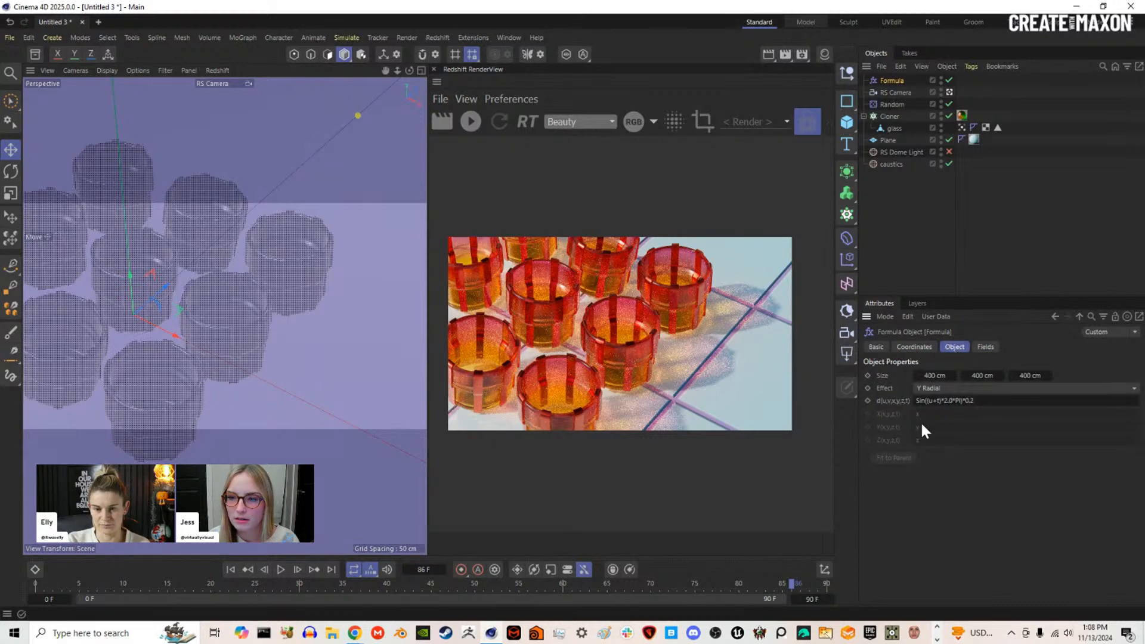
double_click(981, 401)
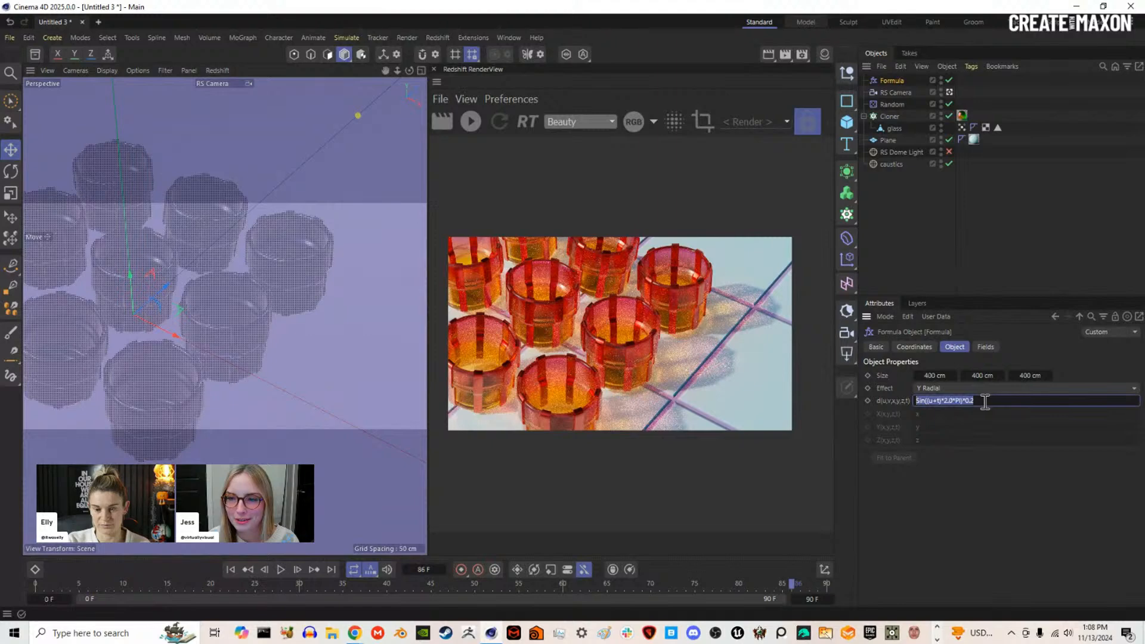
click(979, 401)
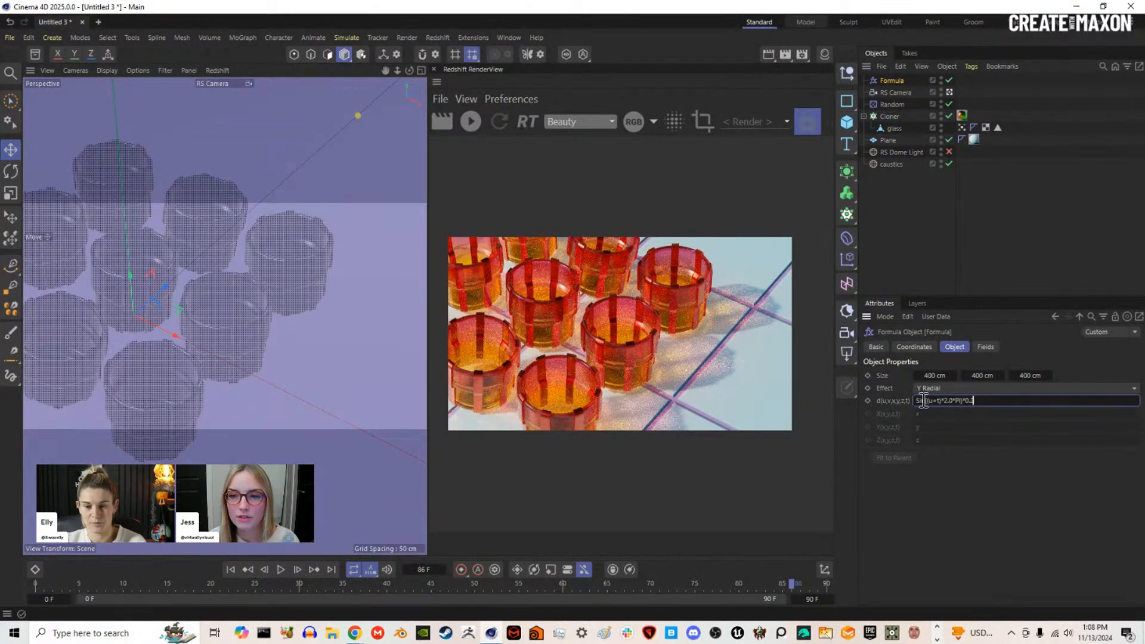
drag(917, 401, 972, 407)
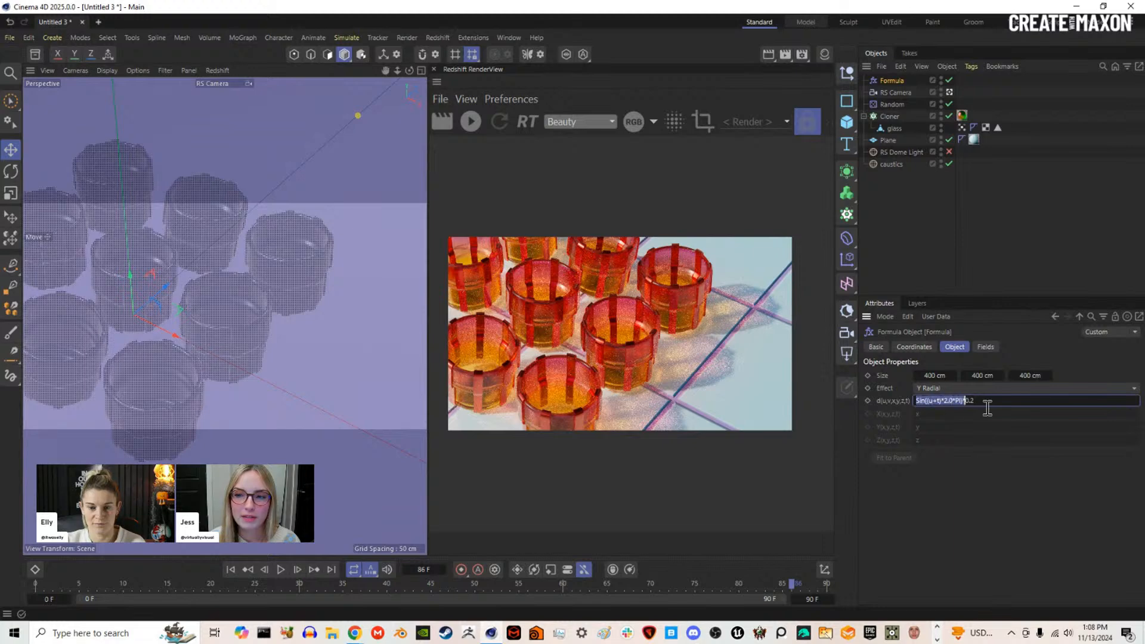
click(985, 401)
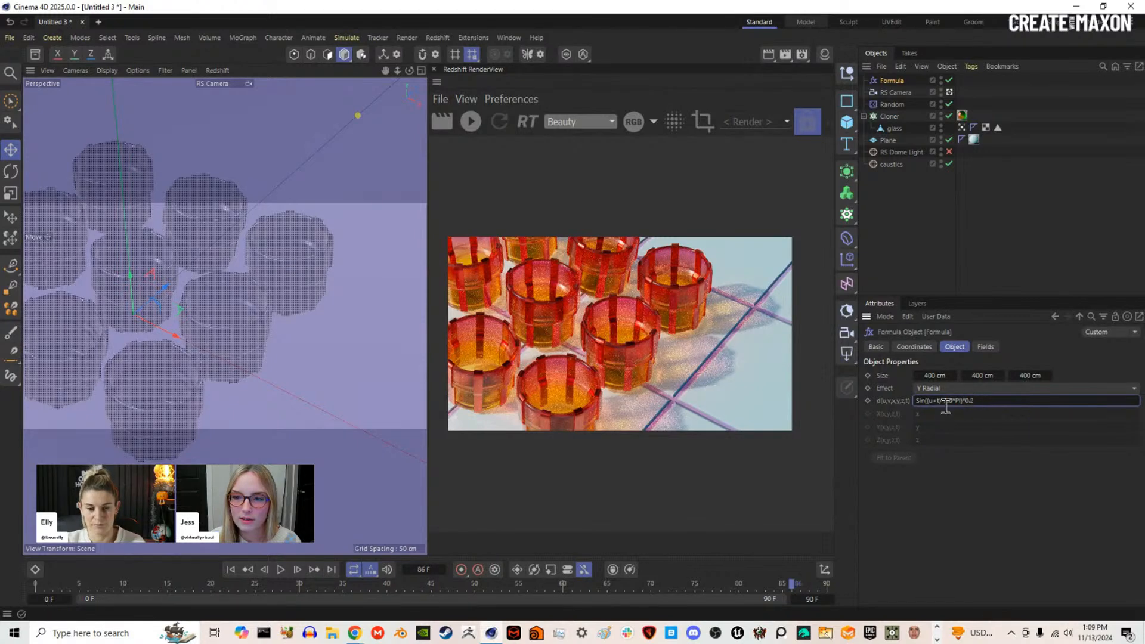
drag(966, 401, 980, 403)
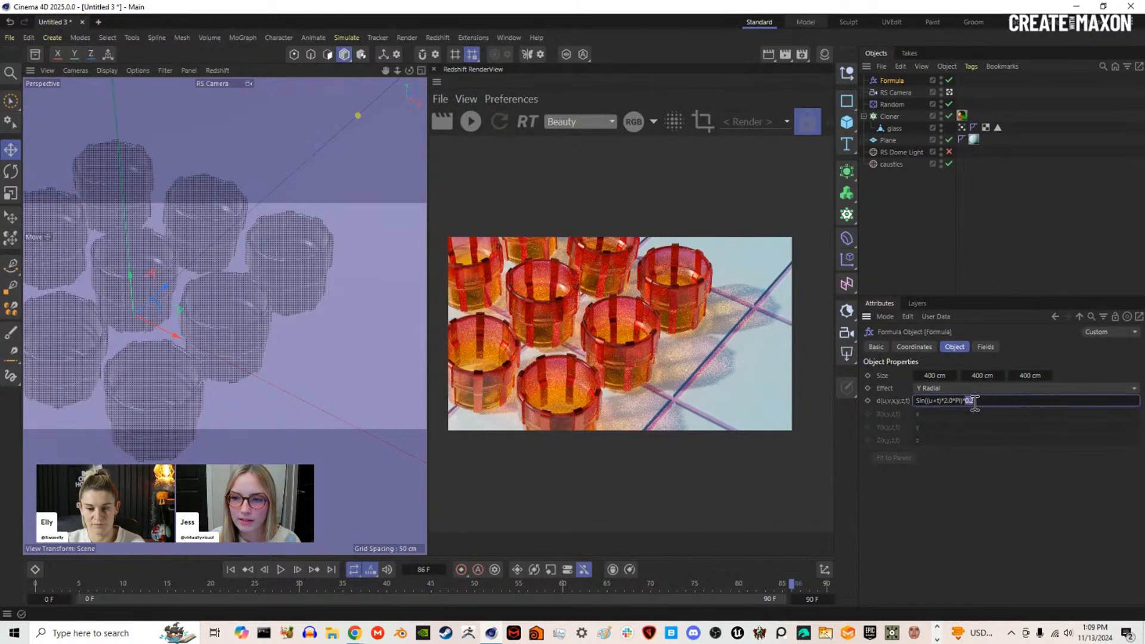
click(951, 401)
double_click(948, 400)
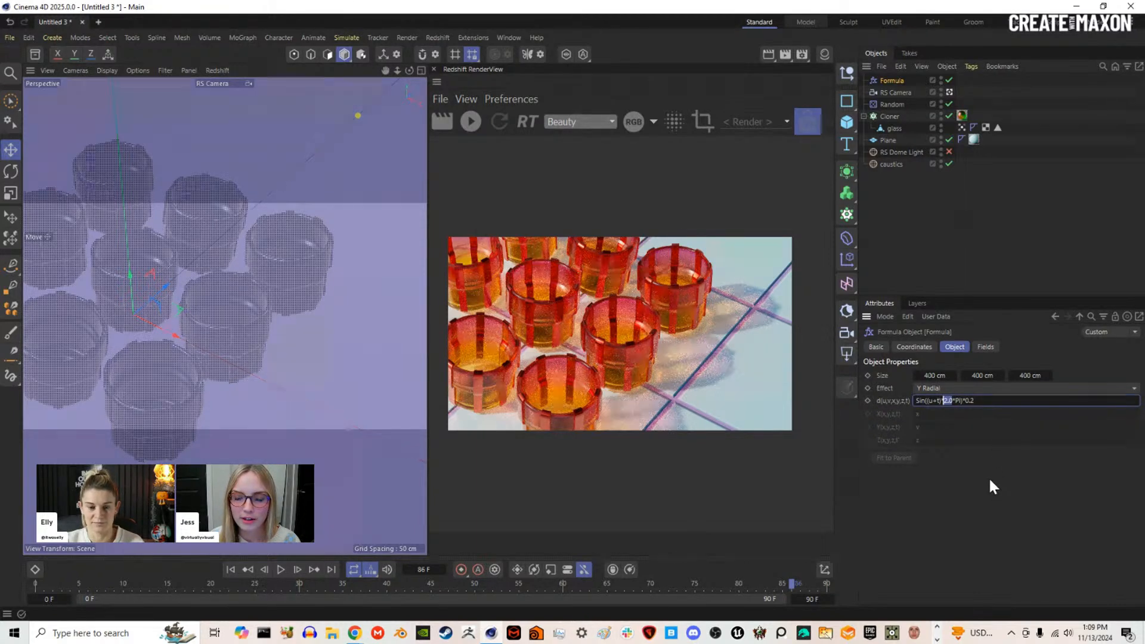
key(Right)
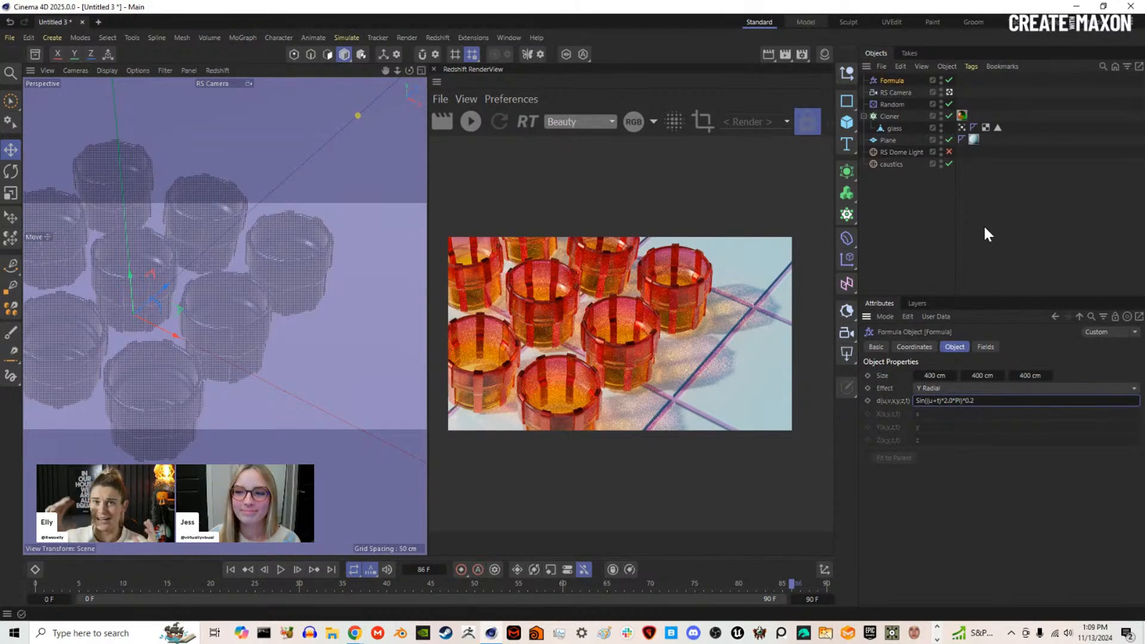
right_click(886, 400)
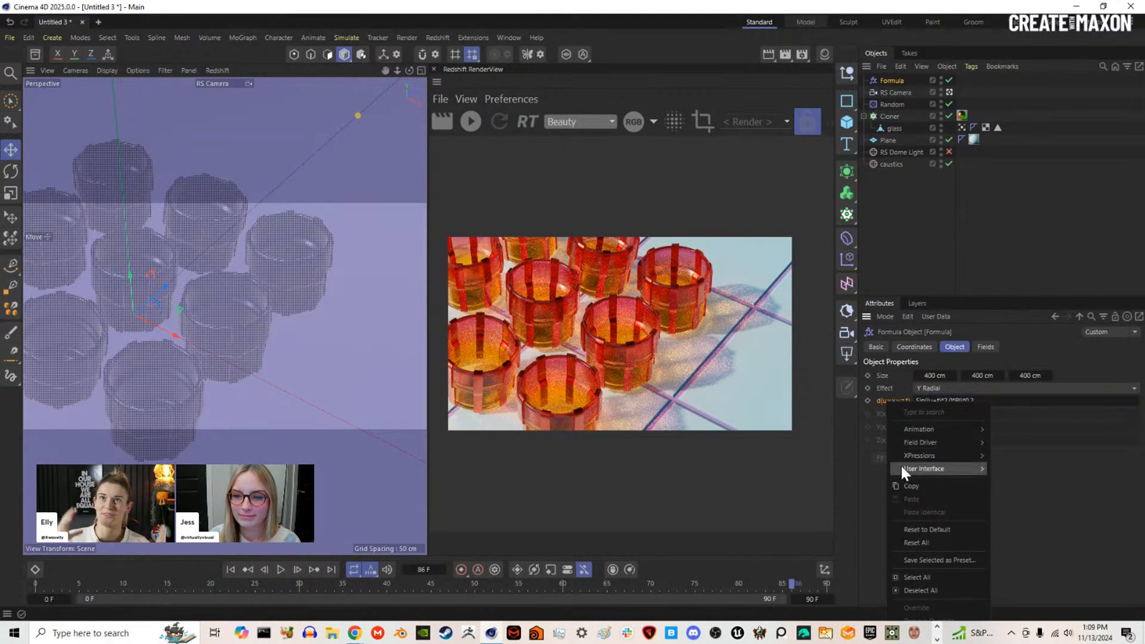
click(1097, 535)
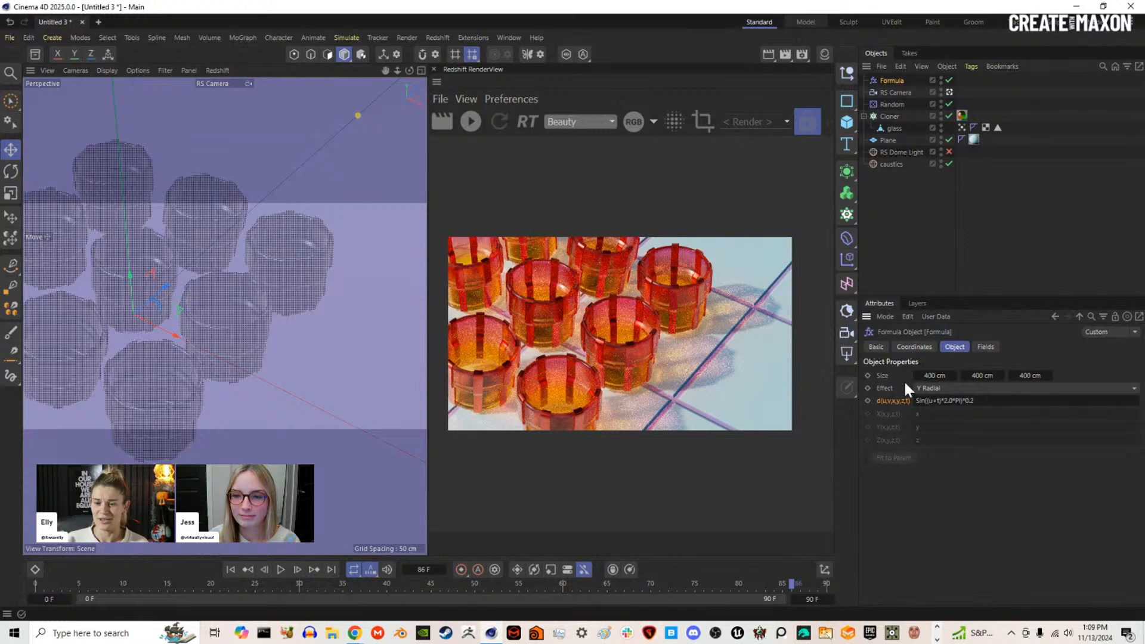